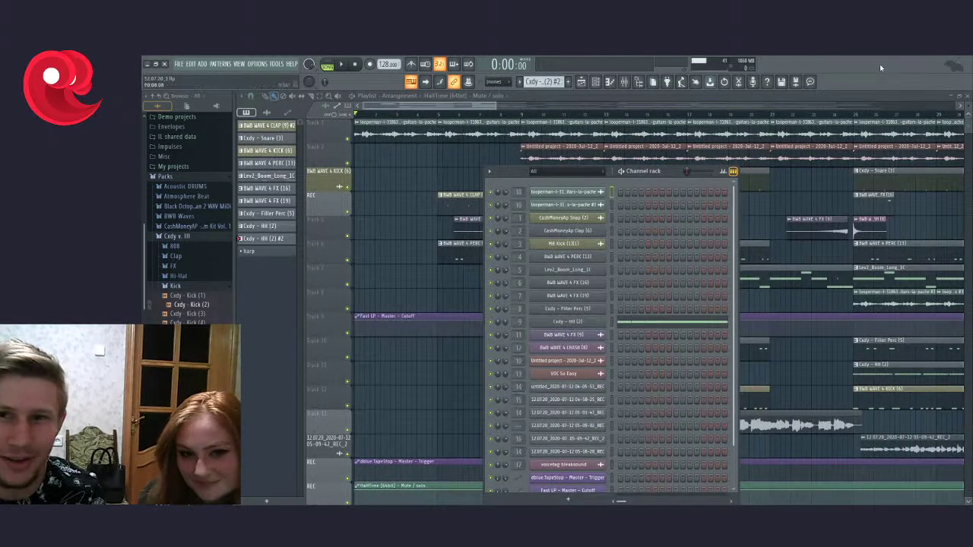
# Step: Play the arrangement from the start and hide the channel rack to see all the playlist tracks
pyautogui.click(354, 64)
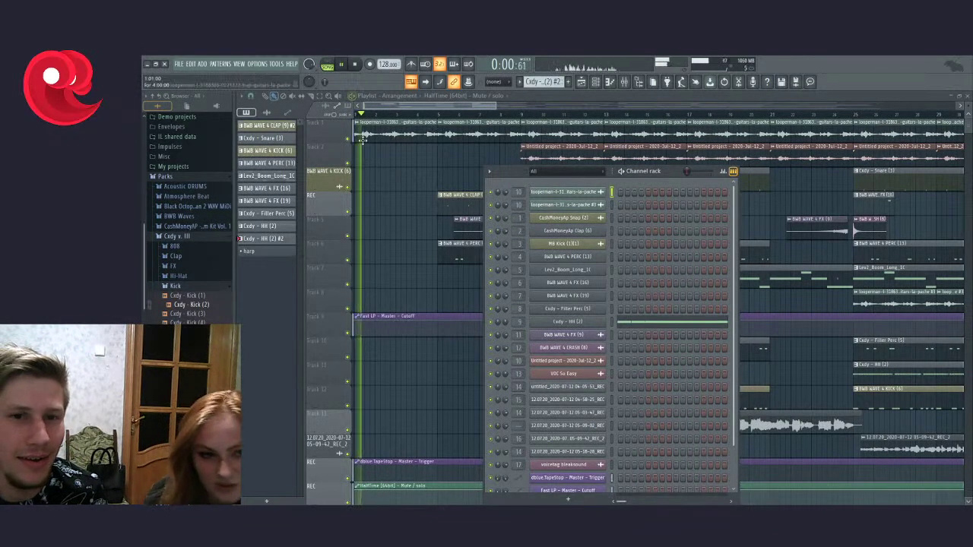
pyautogui.moveTo(650, 174); pyautogui.dragTo(634, 395)
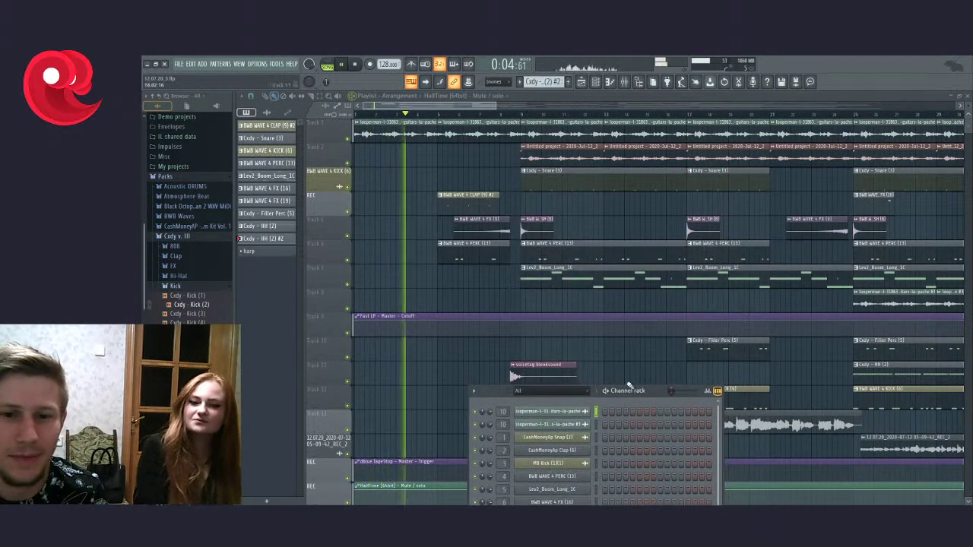
pyautogui.click(595, 81)
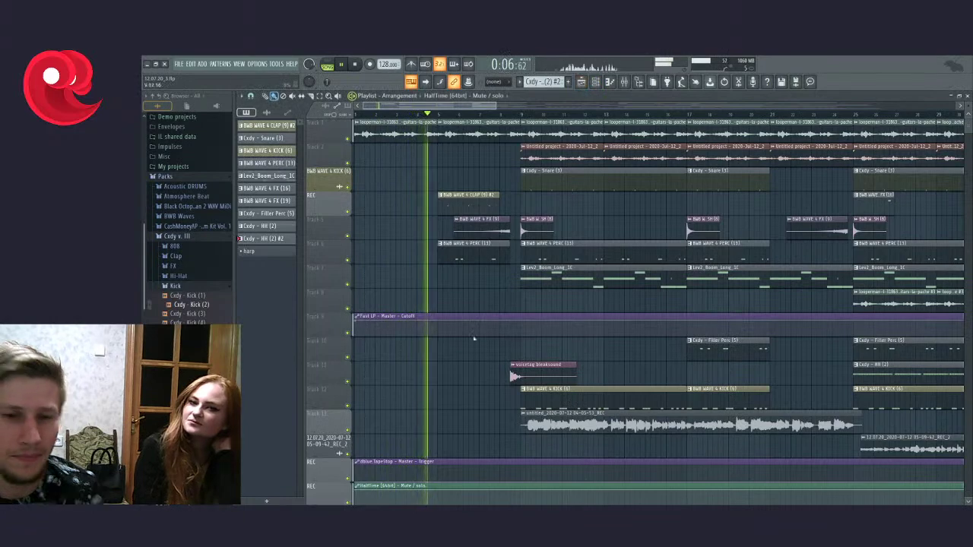
pyautogui.scroll(-1, 472, 337)
pyautogui.scroll(-1, 473, 337)
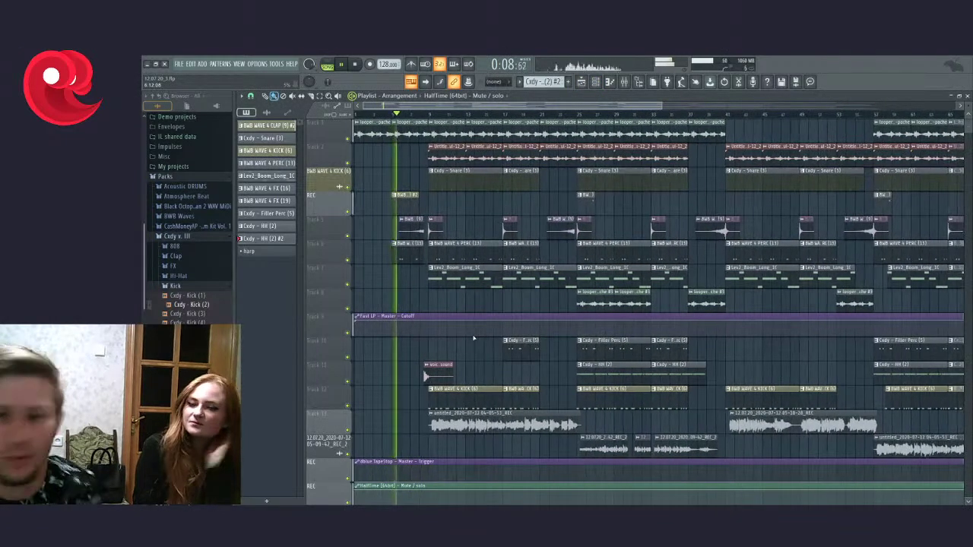
pyautogui.scroll(-1, 473, 338)
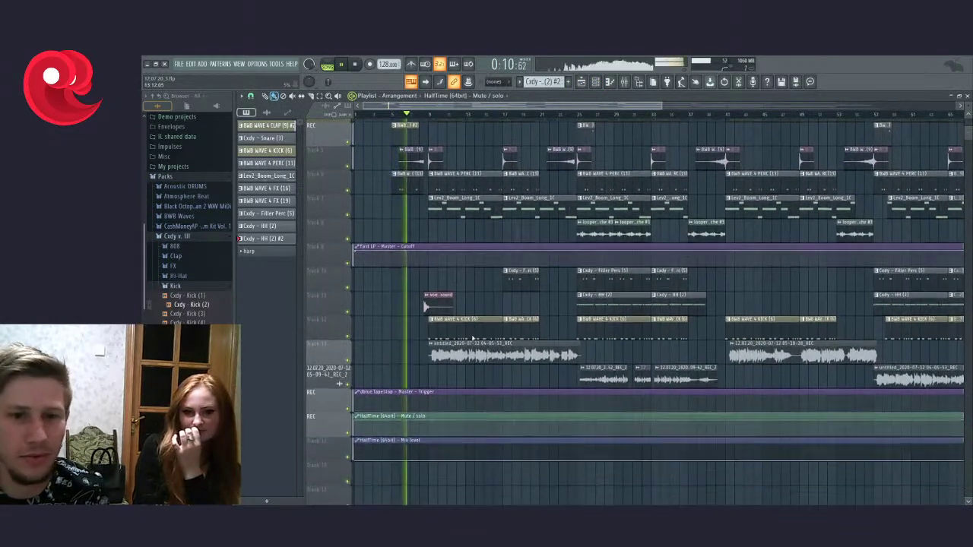
pyautogui.scroll(1, 473, 338)
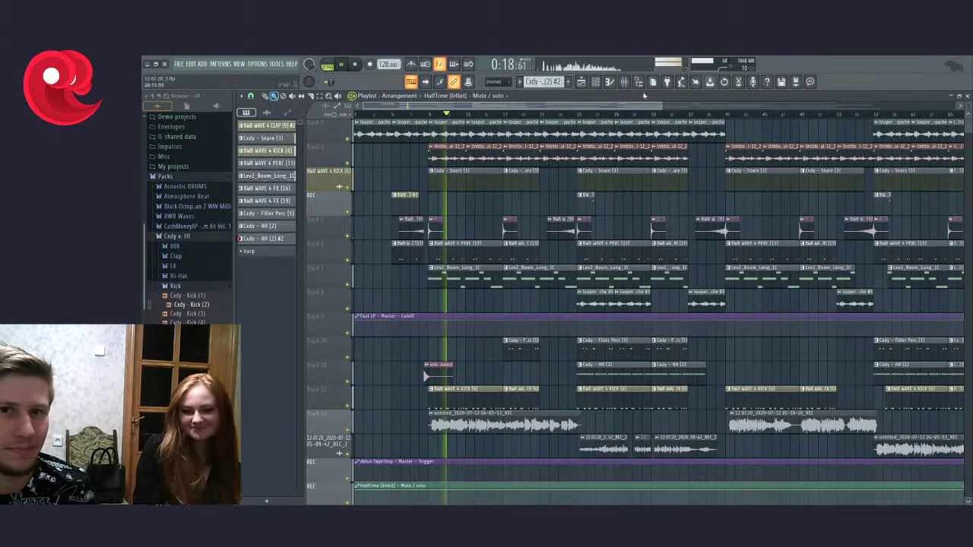
# Step: Lower the master track's volume in the mixer during playback and return to the playlist
pyautogui.press('F9')
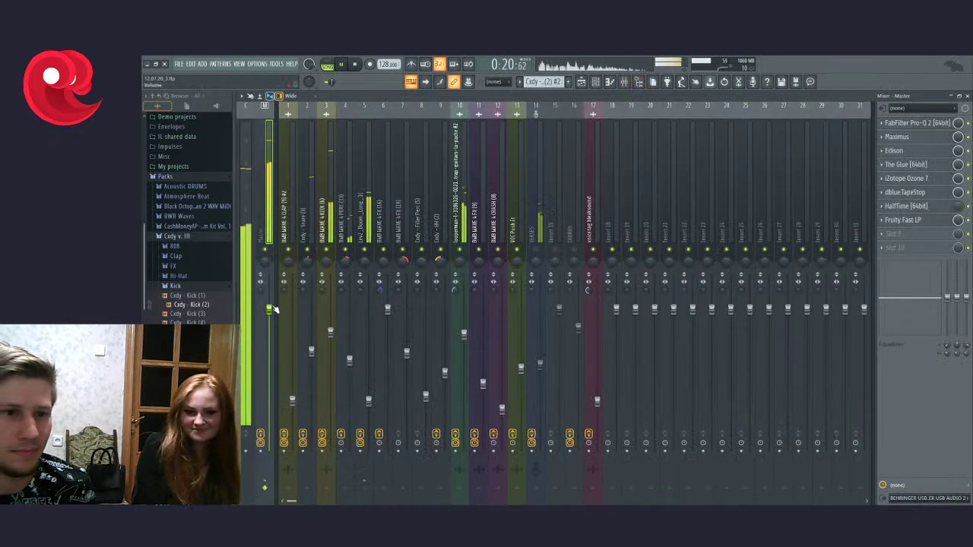
pyautogui.moveTo(268, 309); pyautogui.dragTo(268, 328)
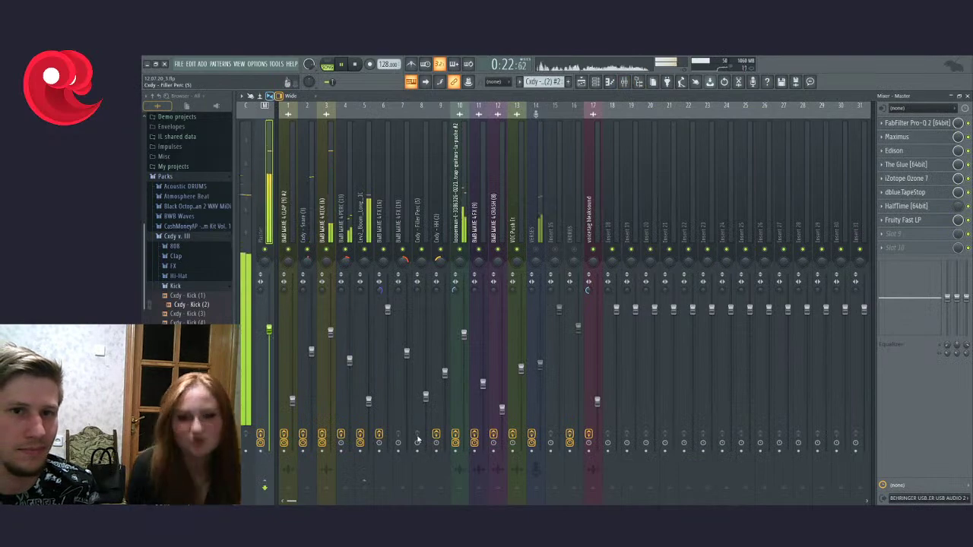
pyautogui.press('F9')
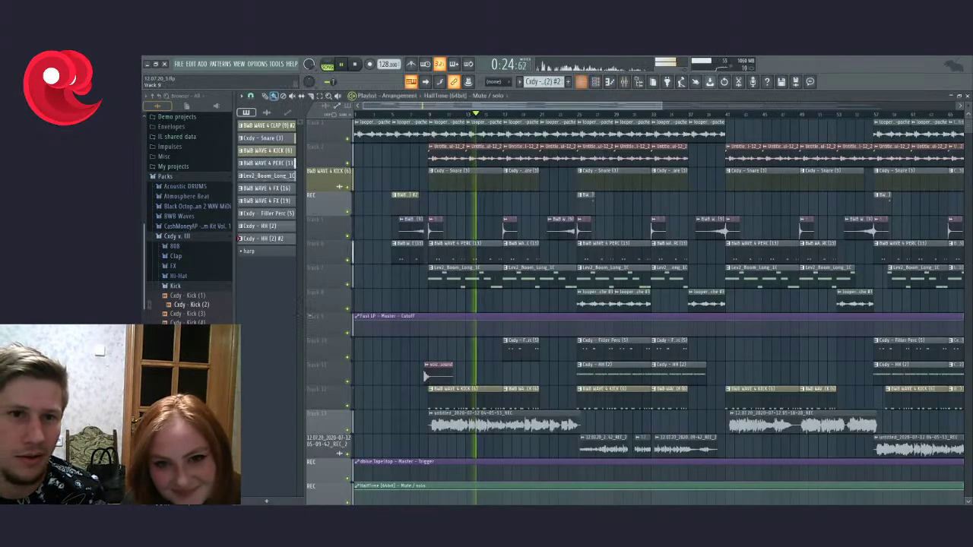
# Step: Stop the playback of the arrangement and return to the start of the song
pyautogui.press('pageup')
pyautogui.press('pageup')
pyautogui.press('pageup')
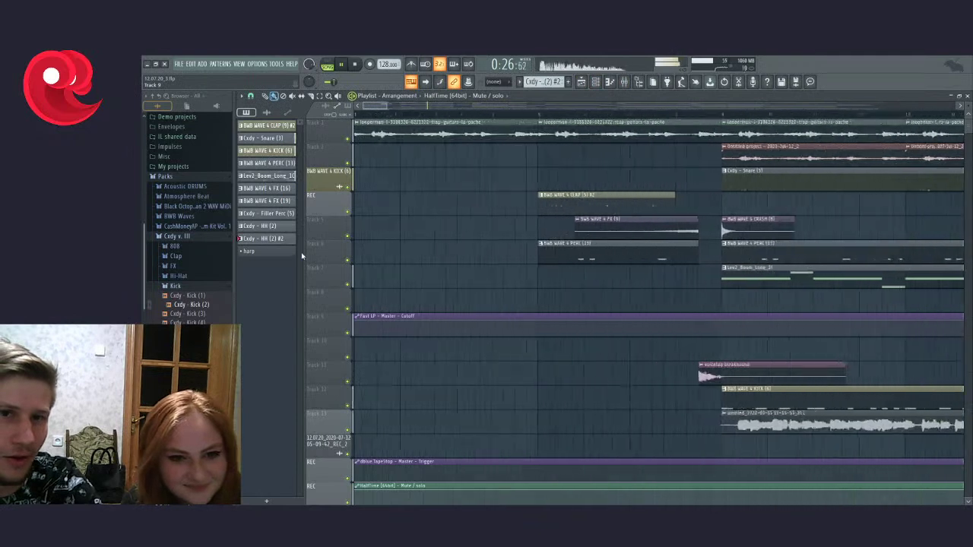
pyautogui.press('space')
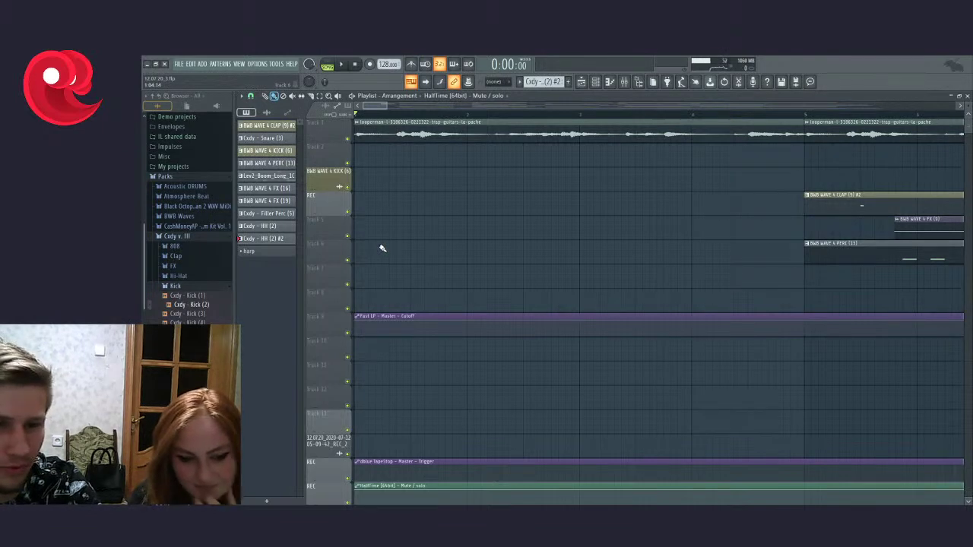
pyautogui.scroll(-6, 382, 248)
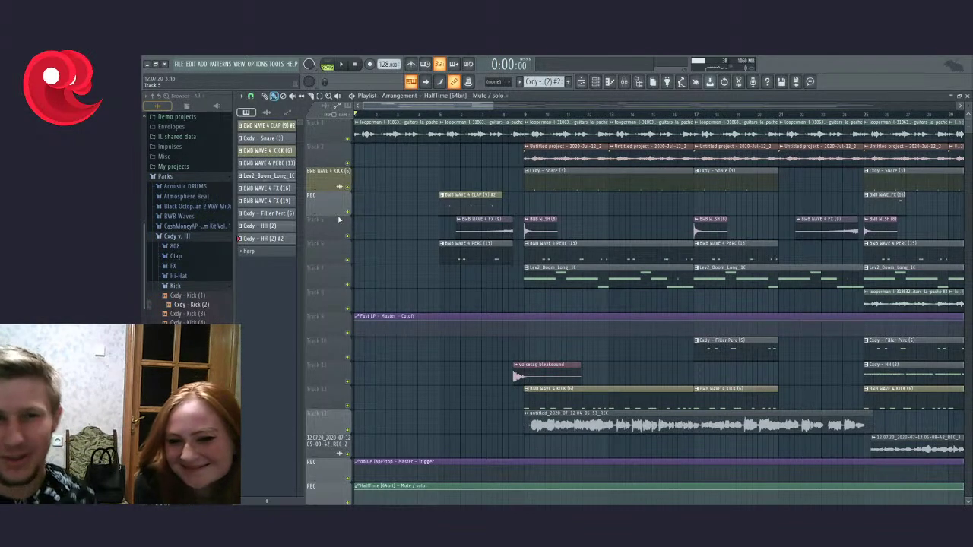
pyautogui.scroll(6, 328, 179)
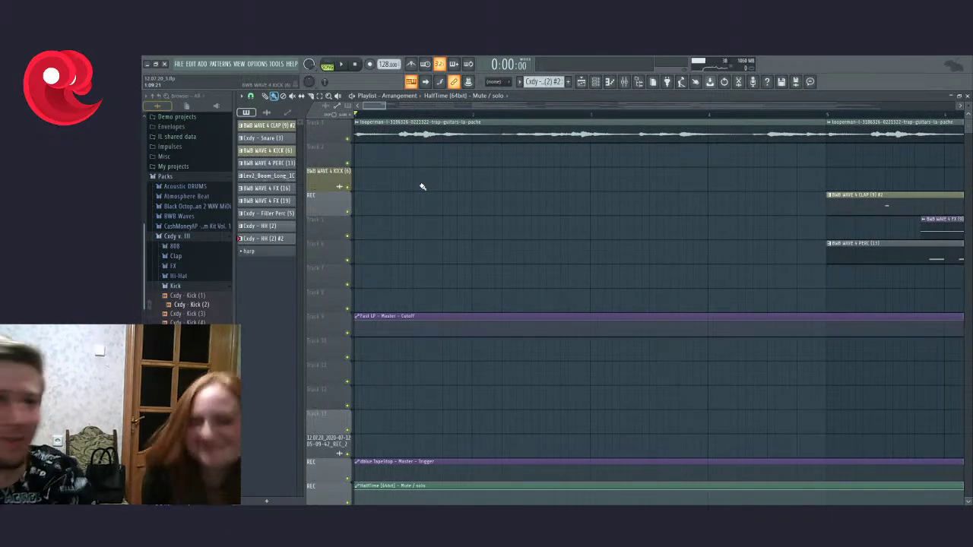
pyautogui.scroll(-6, 386, 106)
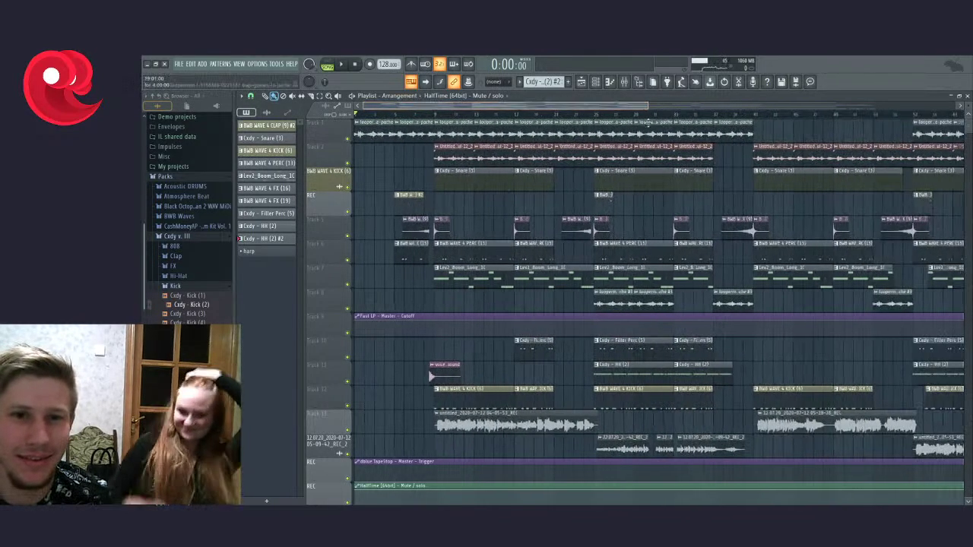
# Step: Preview the guitar loop from its sample settings and raise the master track's volume to about 96%
pyautogui.doubleClick(372, 136)
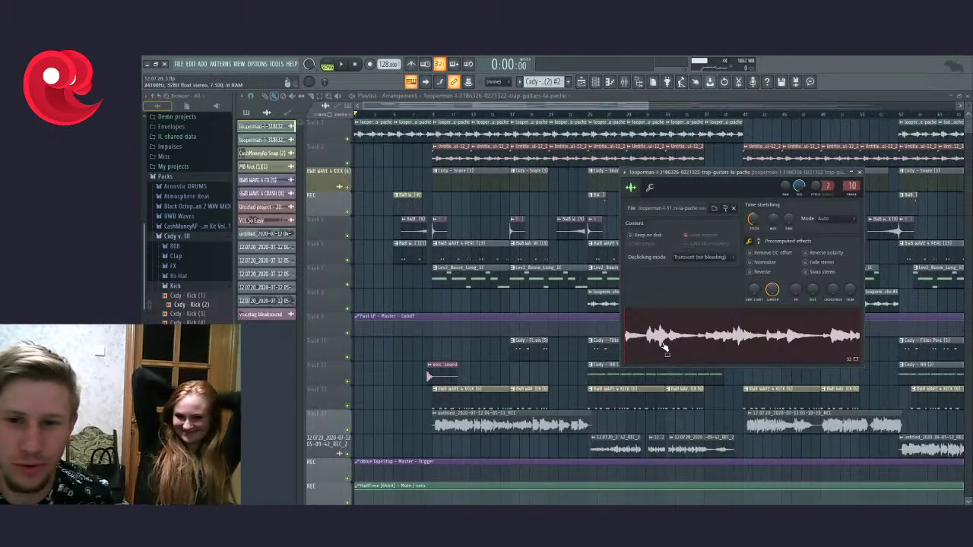
pyautogui.click(623, 81)
pyautogui.click(268, 175)
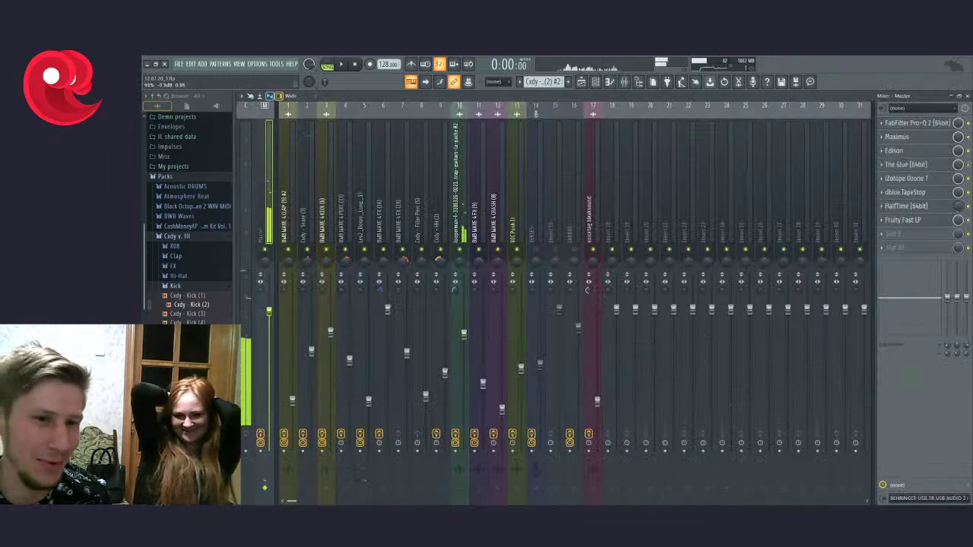
pyautogui.press('F5')
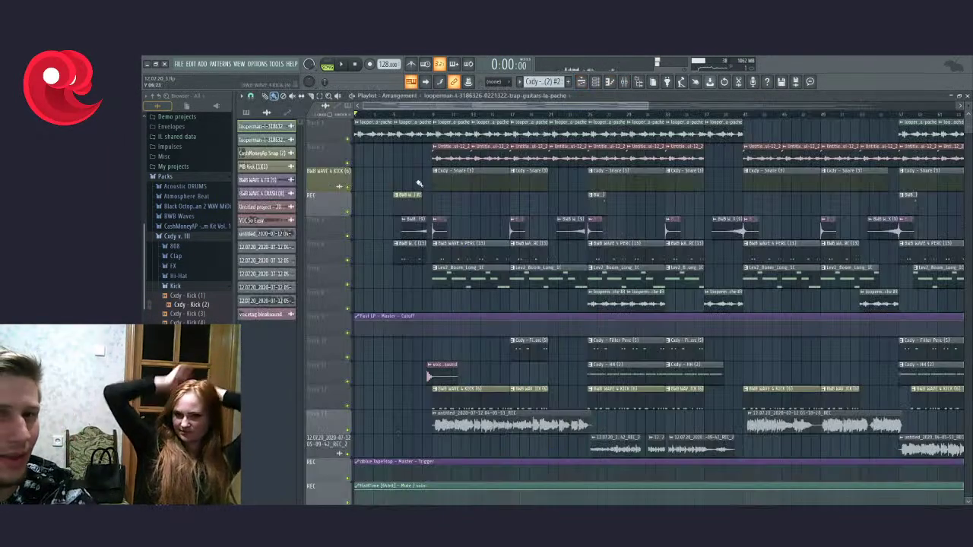
# Step: Examine the time stretching and pitch settings of the first guitar loop clip, and close its sample settings
pyautogui.doubleClick(369, 136)
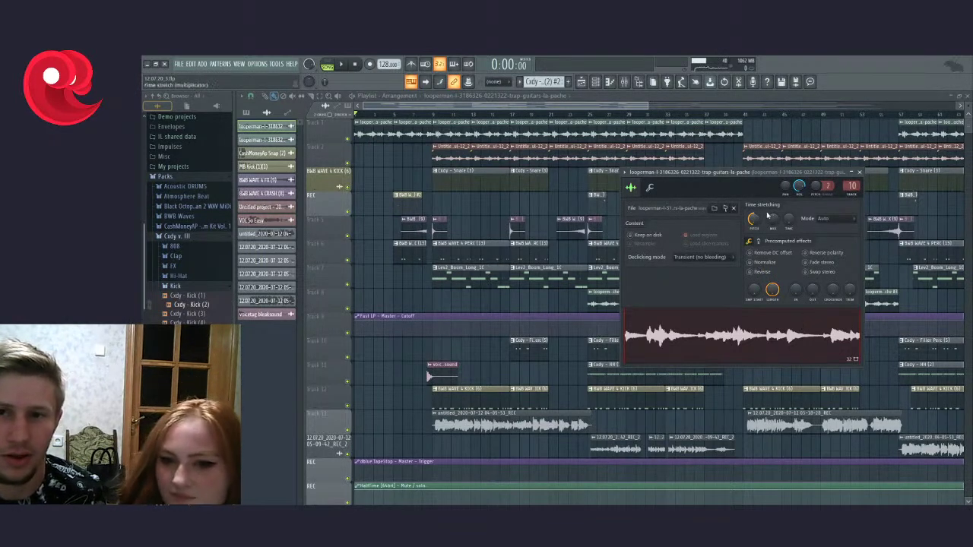
pyautogui.click(860, 172)
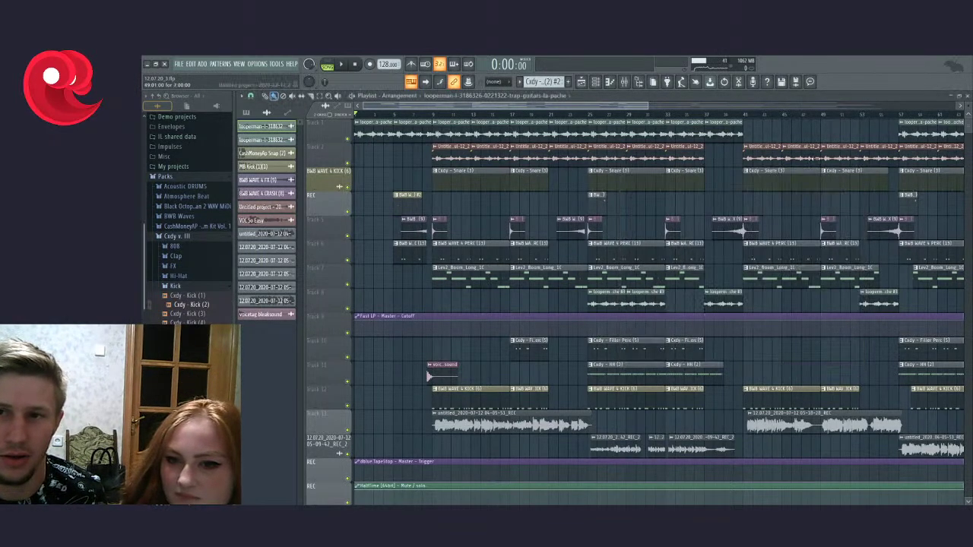
# Step: Find the guitar loop's mixer track by playing the song and inspect its SoundShifter Pitch Stereo effect settings
pyautogui.click(621, 82)
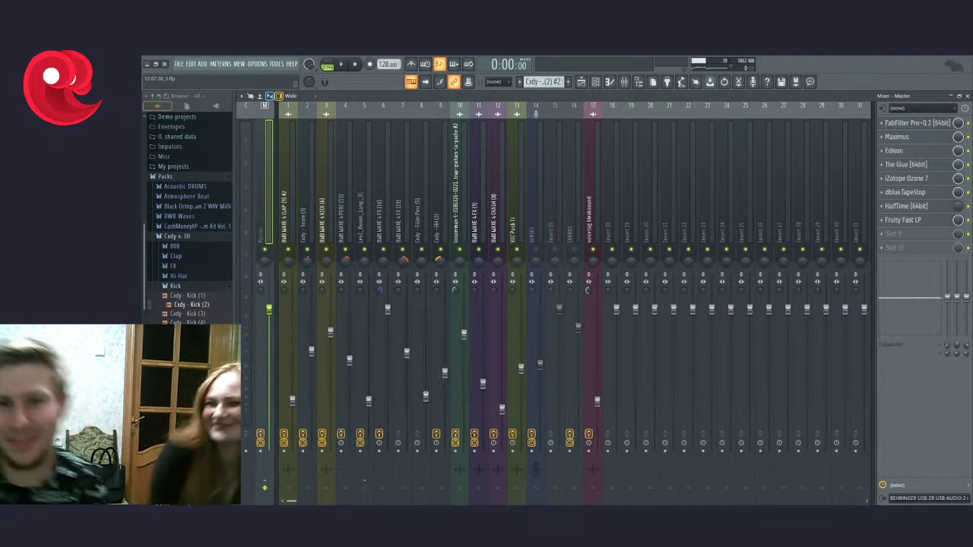
pyautogui.press('space')
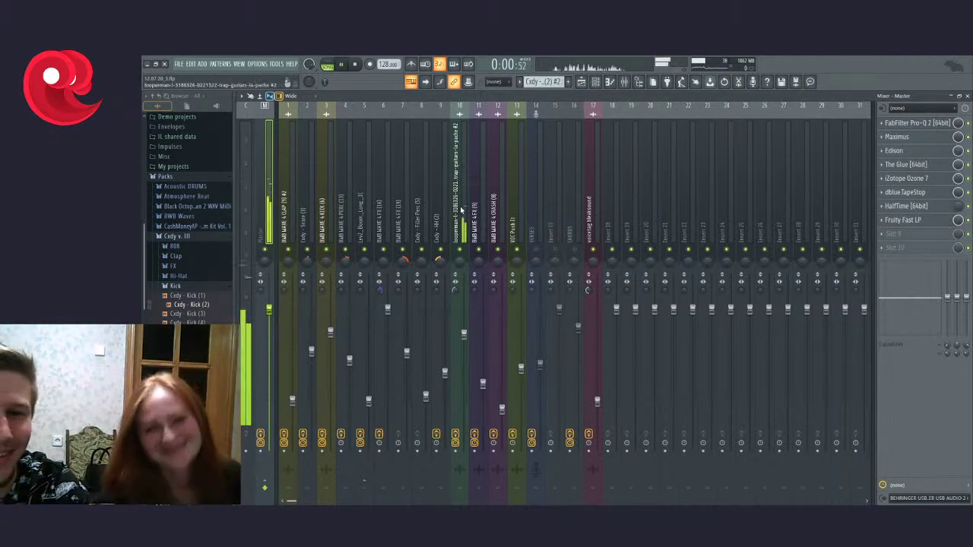
pyautogui.click(460, 210)
pyautogui.press('space')
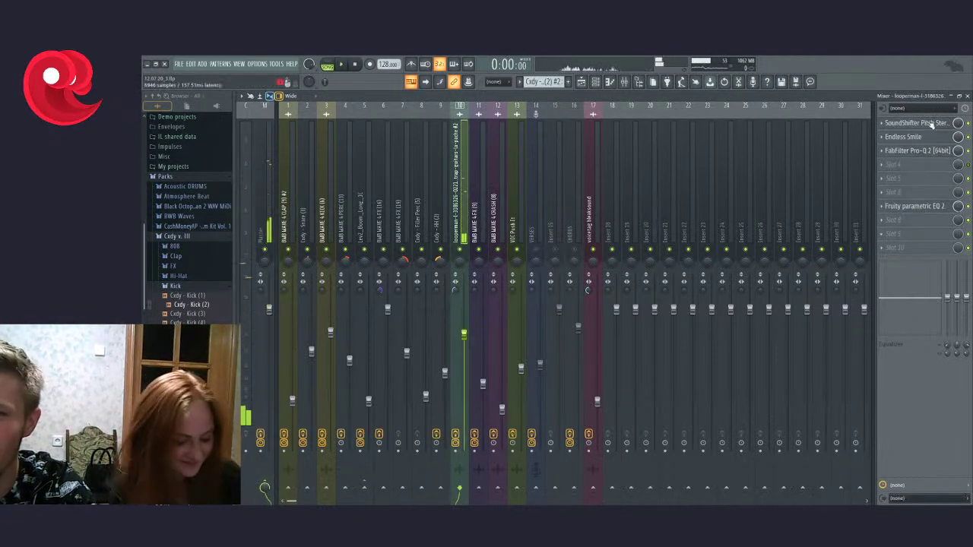
pyautogui.click(916, 123)
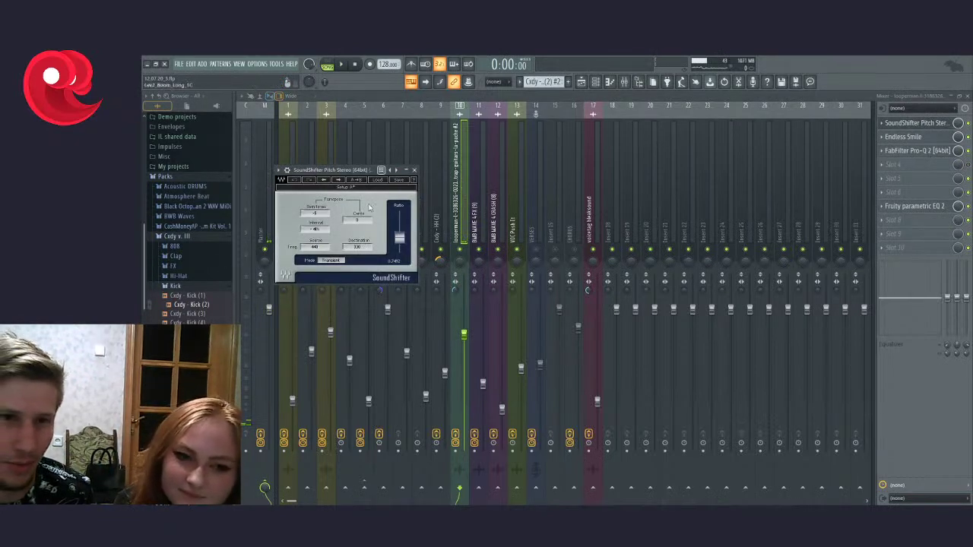
pyautogui.click(415, 169)
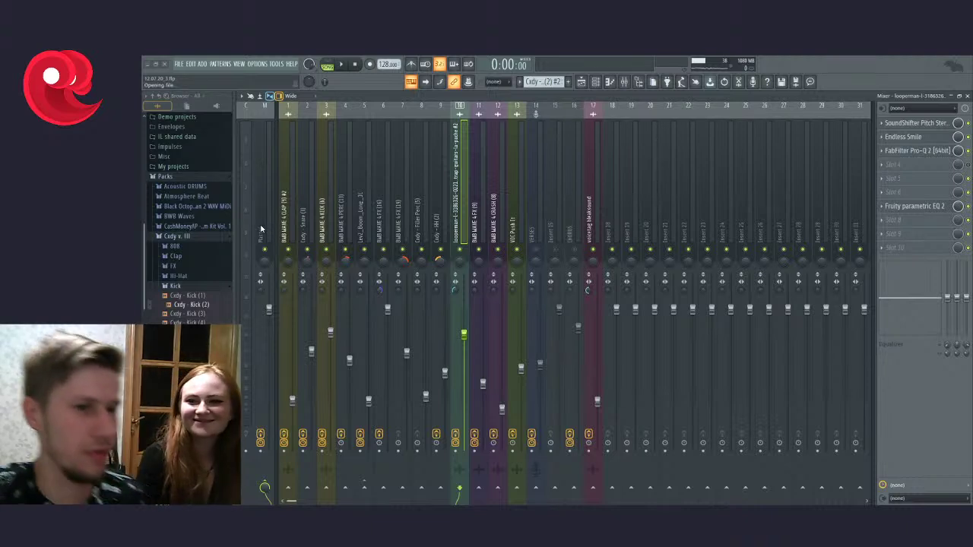
# Step: Open the project 21.05.20_2.flp and close its Gross Beat window
pyautogui.hotkey('ctrl', 'n')
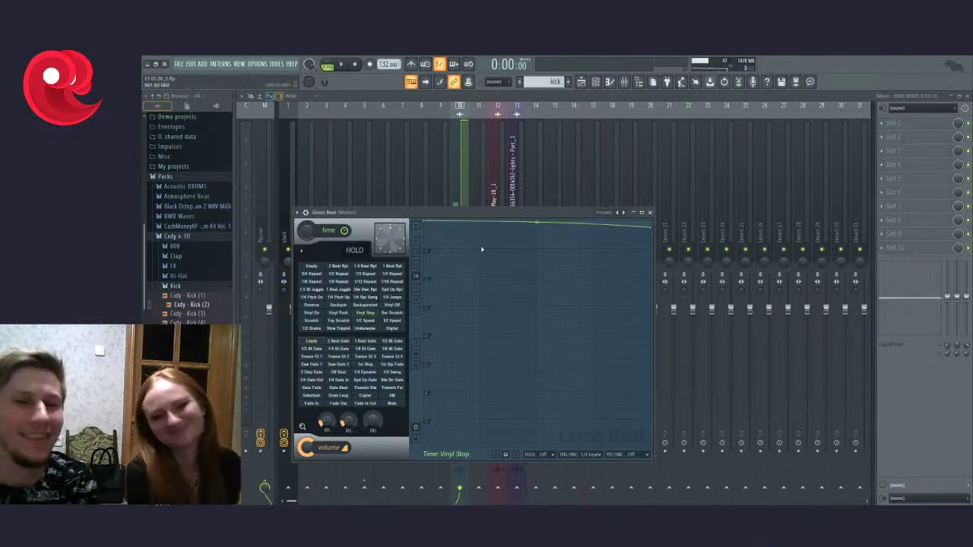
pyautogui.click(649, 212)
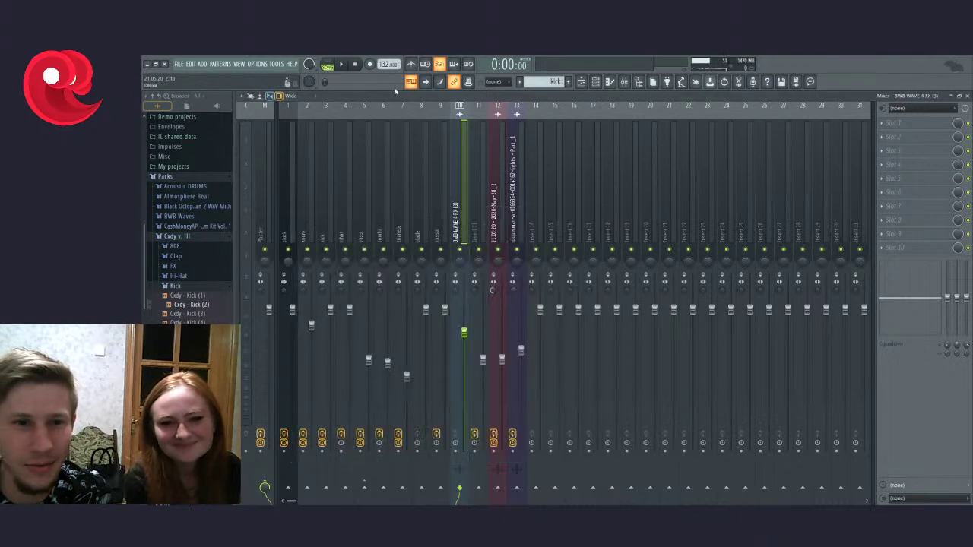
# Step: Play the new project's arrangement in the playlist, soloing the pluck track for a moment, and stop the playback
pyautogui.click(344, 66)
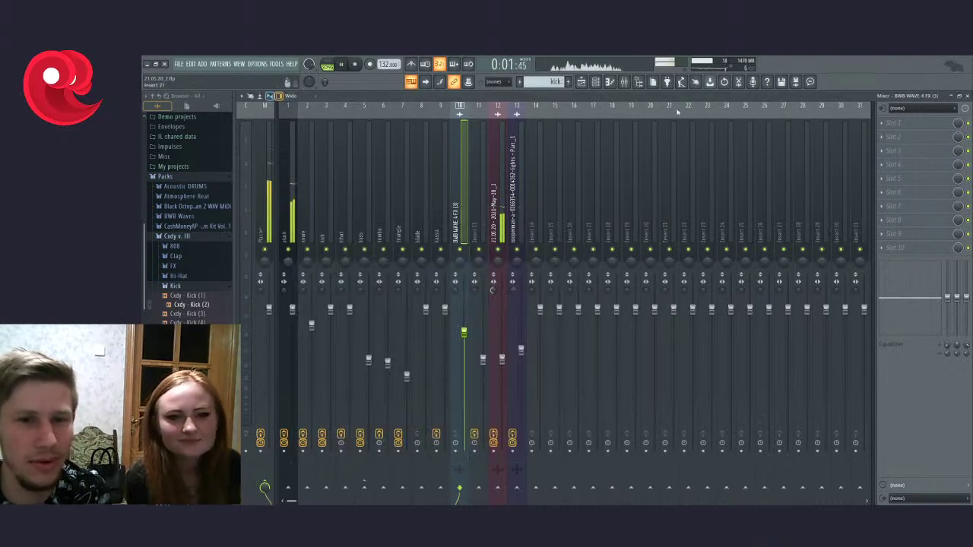
pyautogui.click(580, 81)
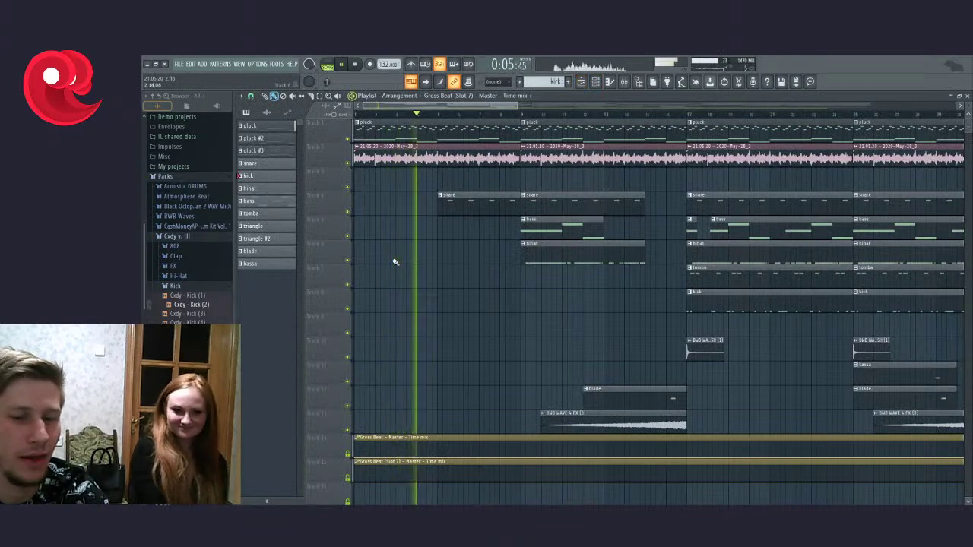
pyautogui.scroll(3, 322, 218)
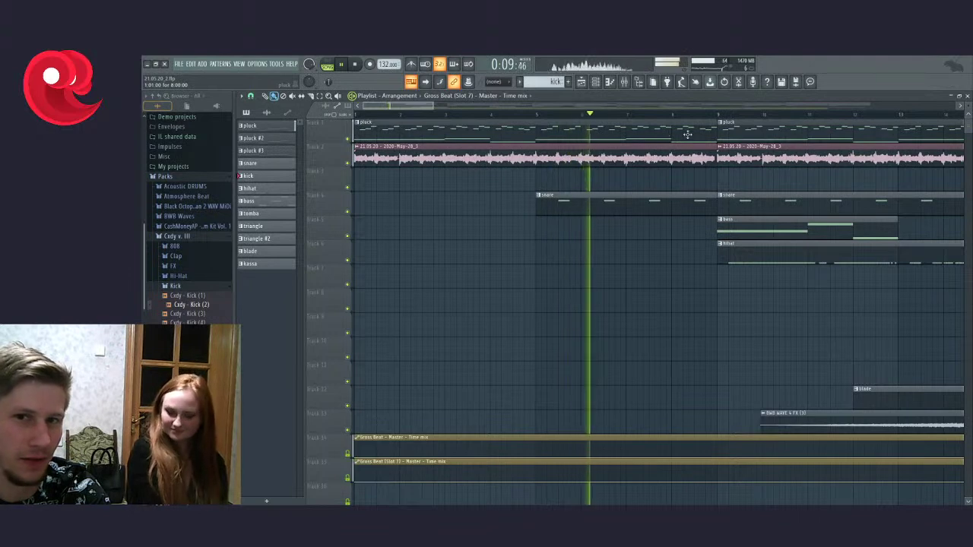
pyautogui.rightClick(347, 139)
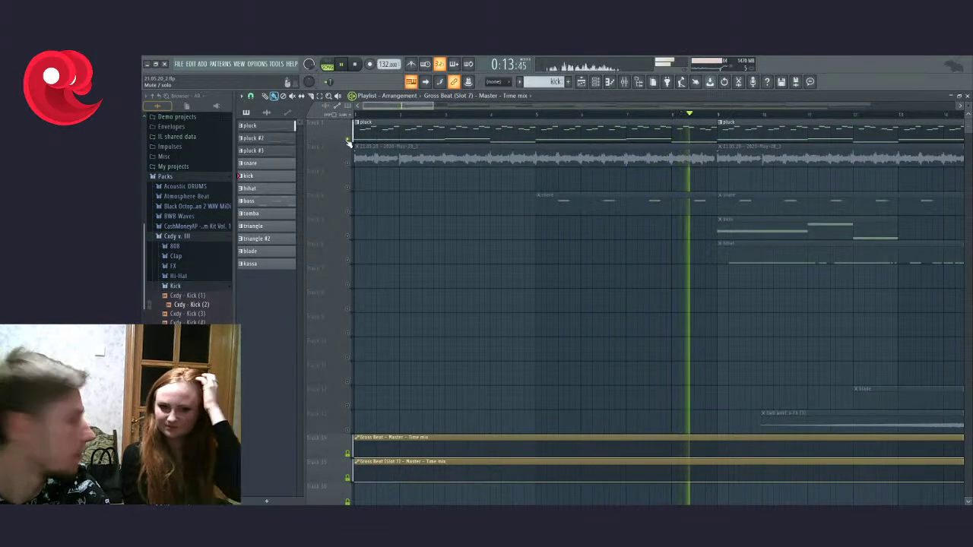
pyautogui.rightClick(348, 140)
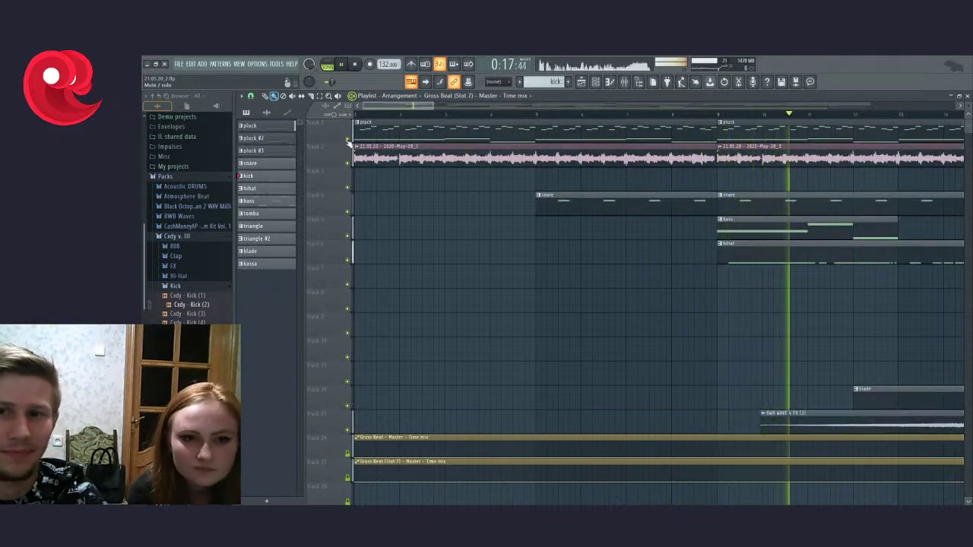
pyautogui.scroll(-5, 508, 312)
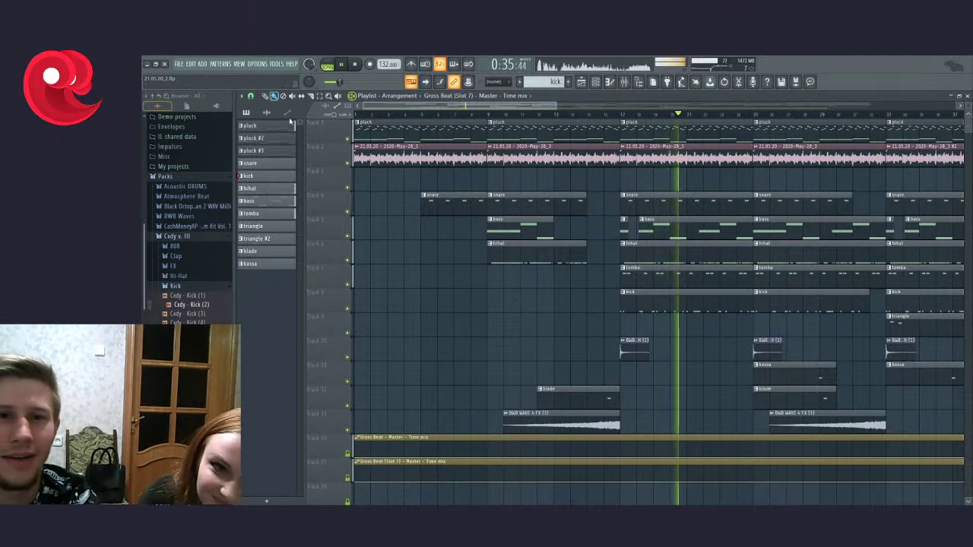
pyautogui.press('space')
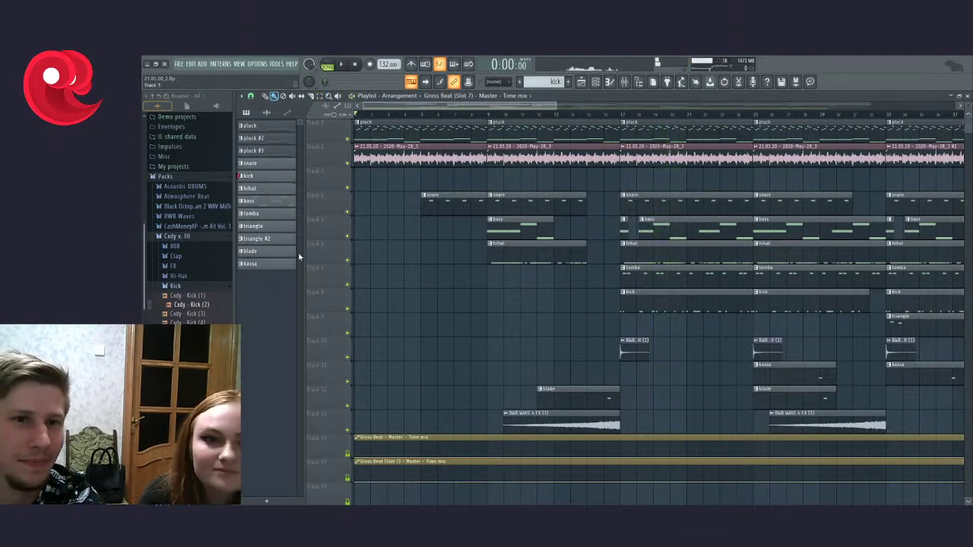
# Step: Solo the pluck track for a short listen and select its mixer track to show the effect chain
pyautogui.rightClick(348, 140)
pyautogui.press('space')
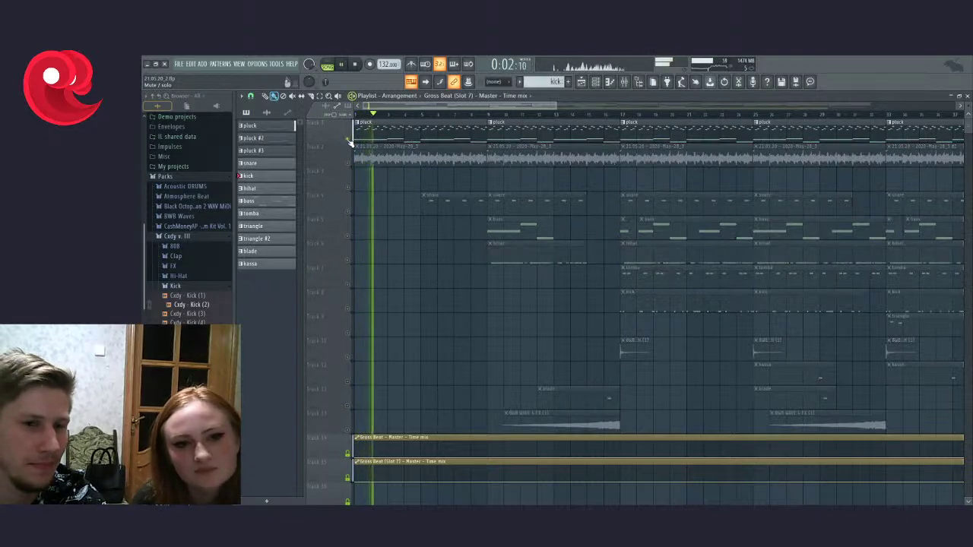
pyautogui.press('space')
pyautogui.click(624, 82)
pyautogui.click(292, 190)
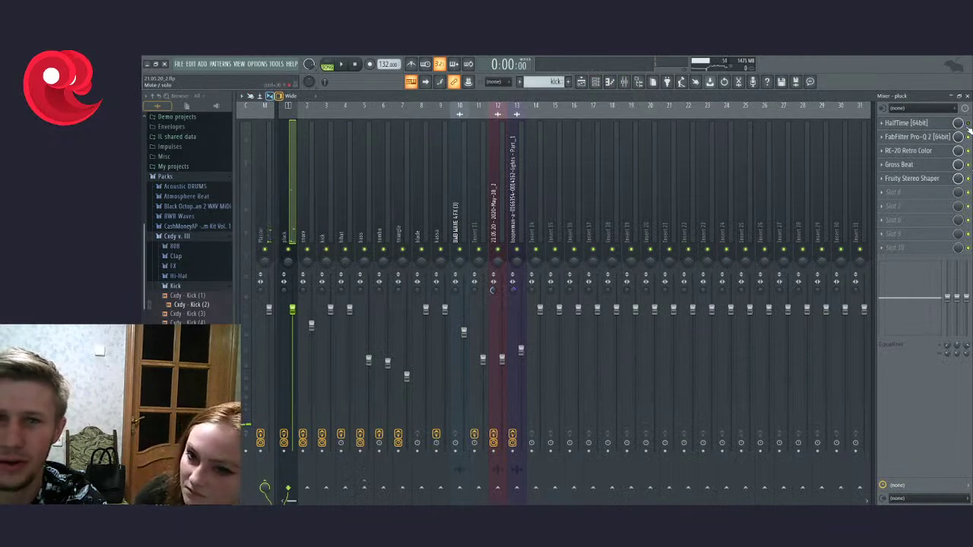
# Step: Play the pluck with HalfTime bypassed, toggling its mixer track's effects off and on to compare, stop playback and open HalfTime
pyautogui.press('space')
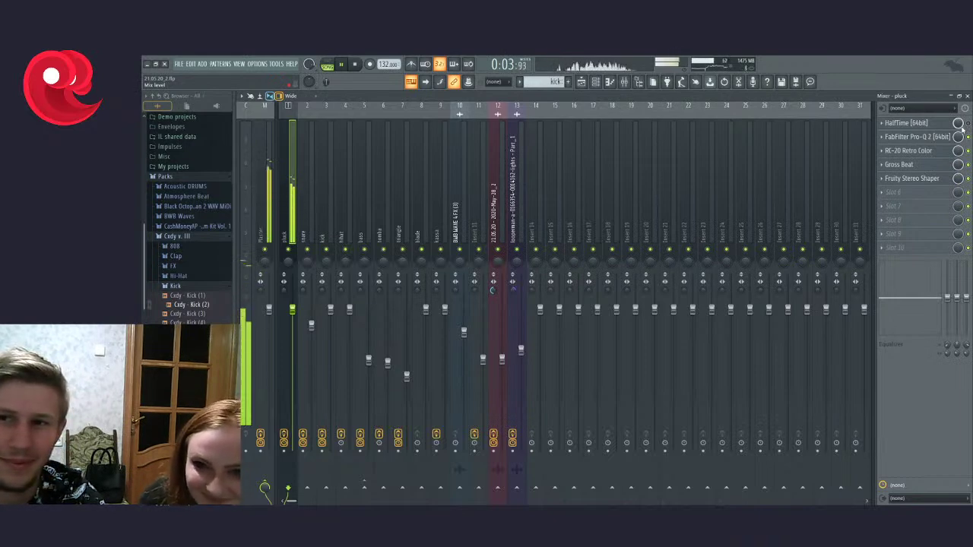
pyautogui.click(286, 435)
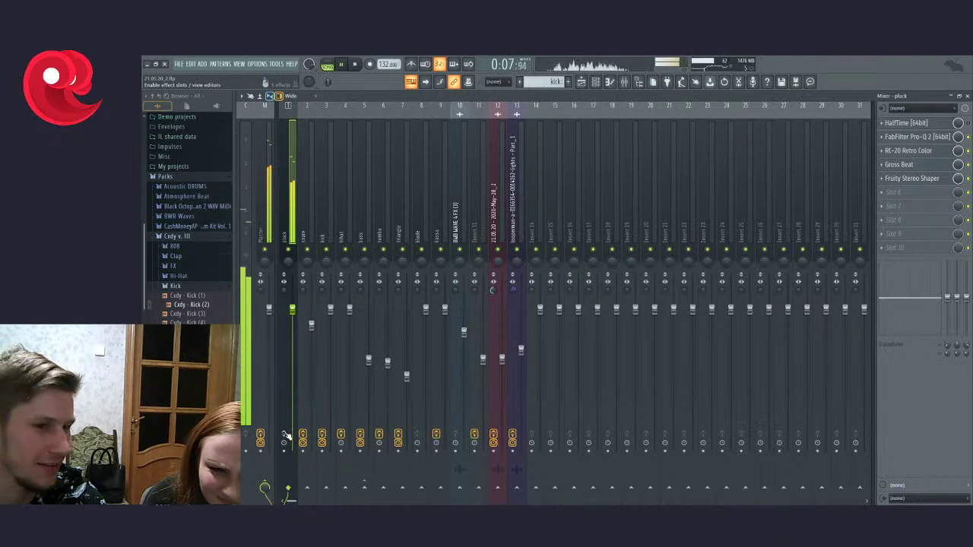
pyautogui.click(285, 436)
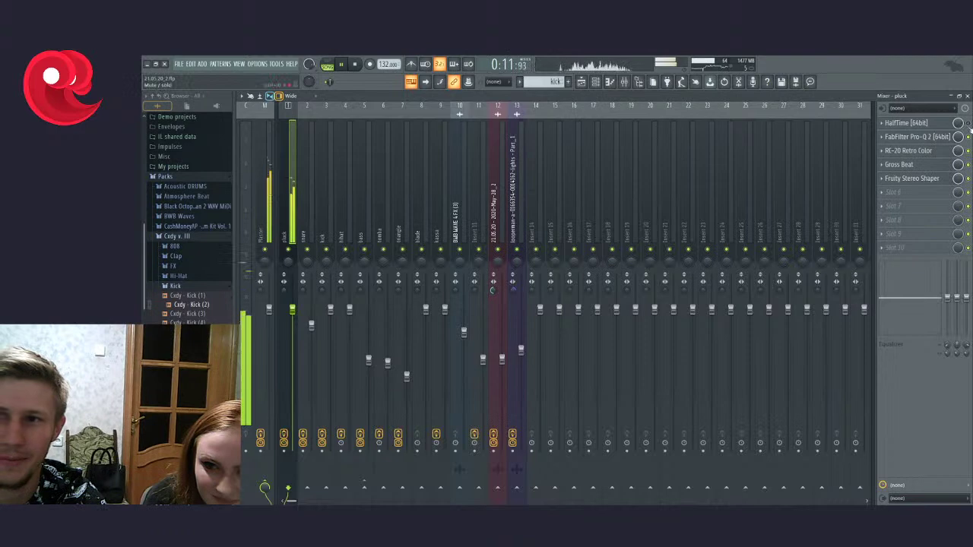
pyautogui.press('space')
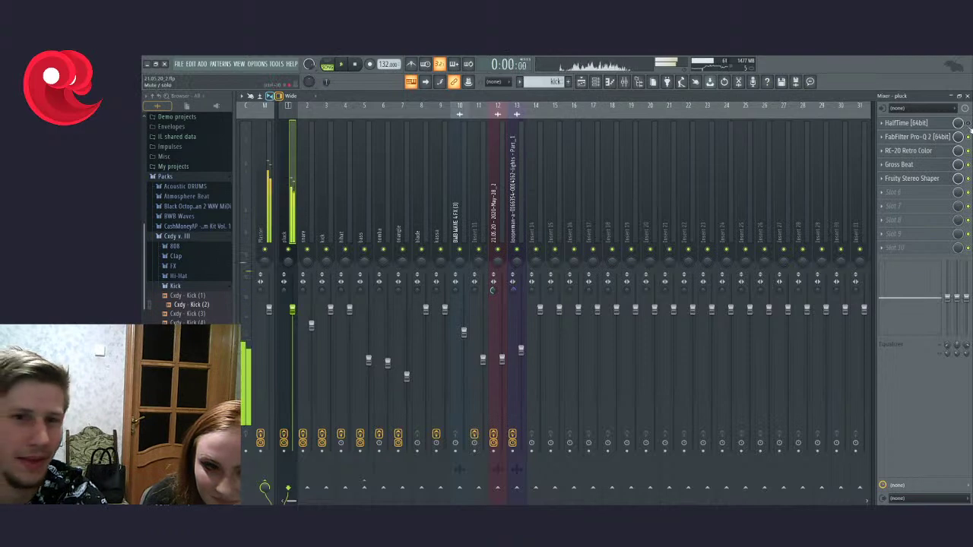
pyautogui.click(928, 126)
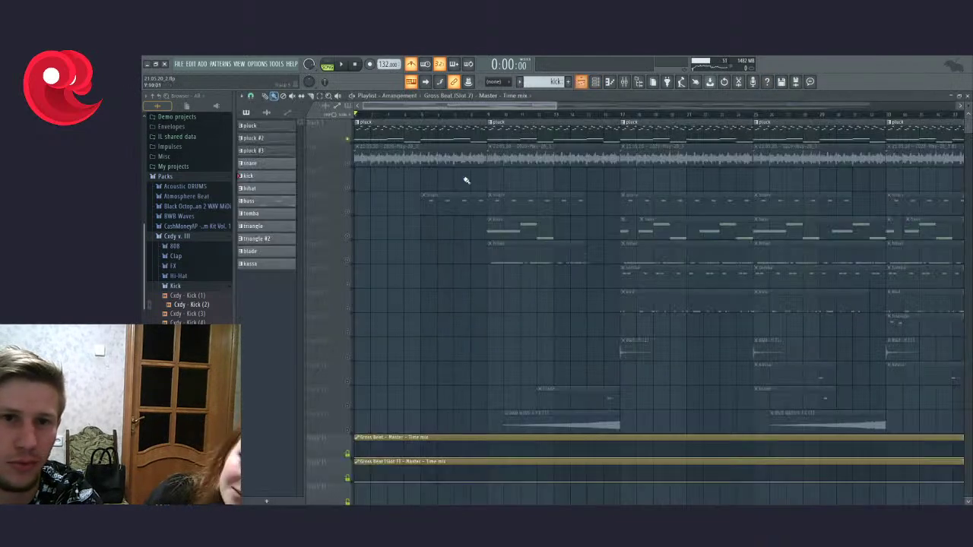
# Step: Toggle the pluck track in the playlist, play the song briefly, stop it and return to the pluck's mixer effects
pyautogui.click(580, 81)
pyautogui.click(347, 143)
pyautogui.moveTo(347, 143); pyautogui.dragTo(347, 121)
pyautogui.click(340, 65)
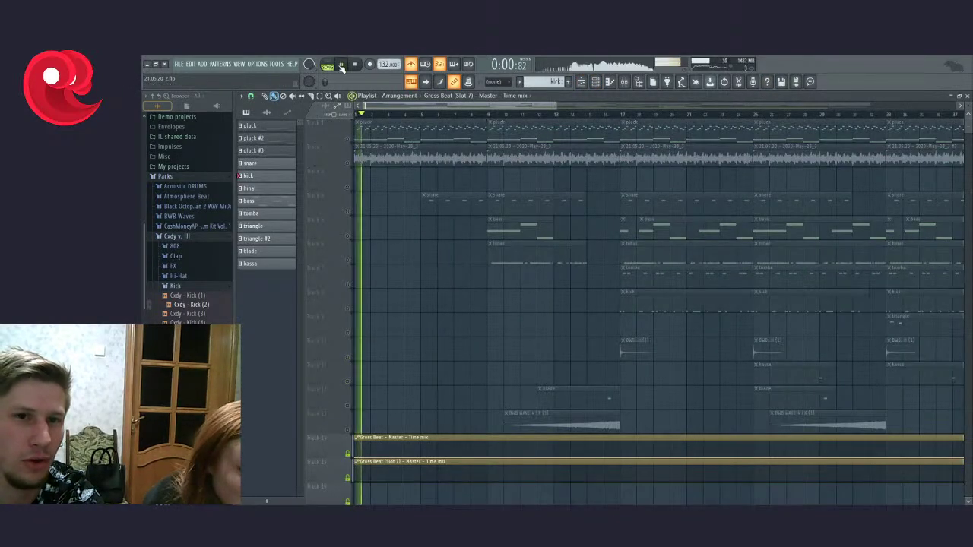
pyautogui.click(356, 66)
pyautogui.click(623, 81)
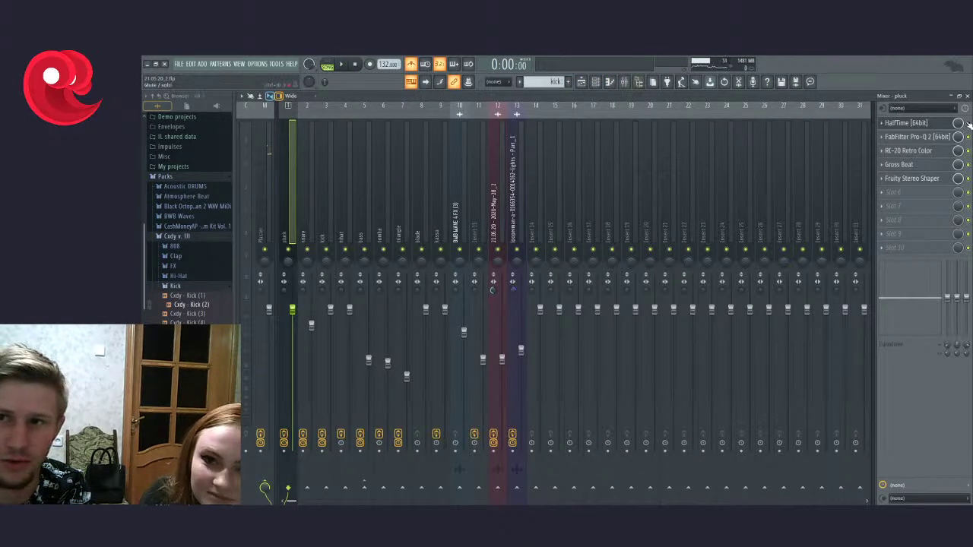
# Step: Play only the pluck track in the playlist, stop it and check the HalfTime slot in its mixer effect chain
pyautogui.click(581, 82)
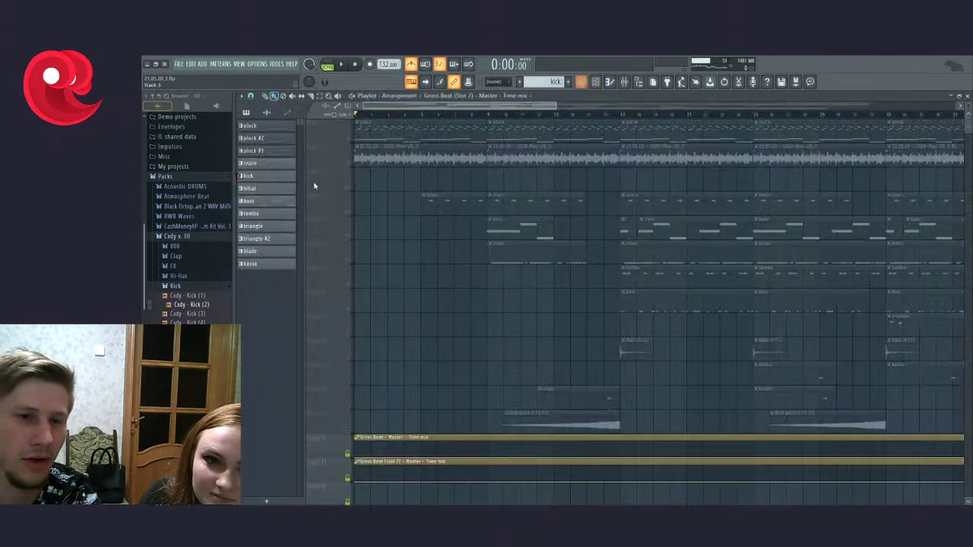
pyautogui.click(348, 140)
pyautogui.click(342, 66)
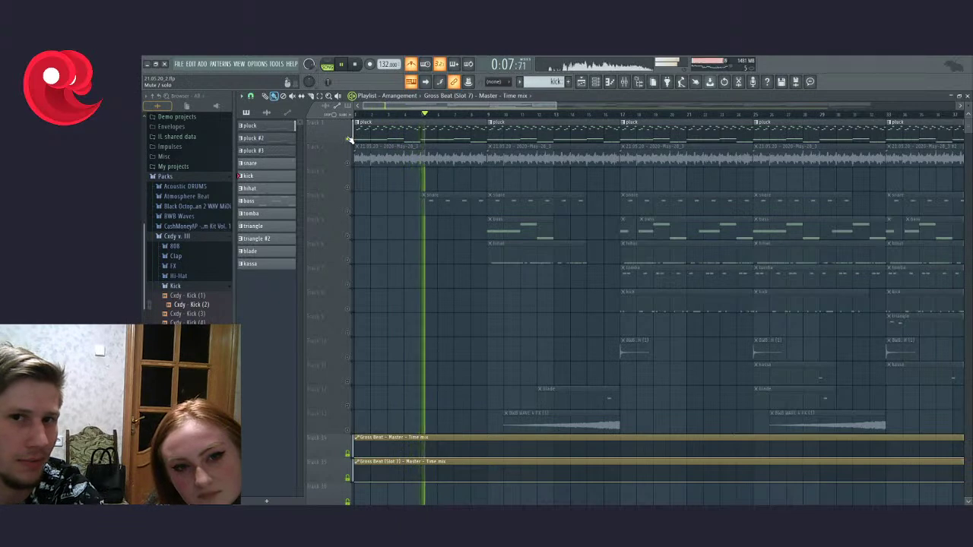
pyautogui.press('space')
pyautogui.press('F9')
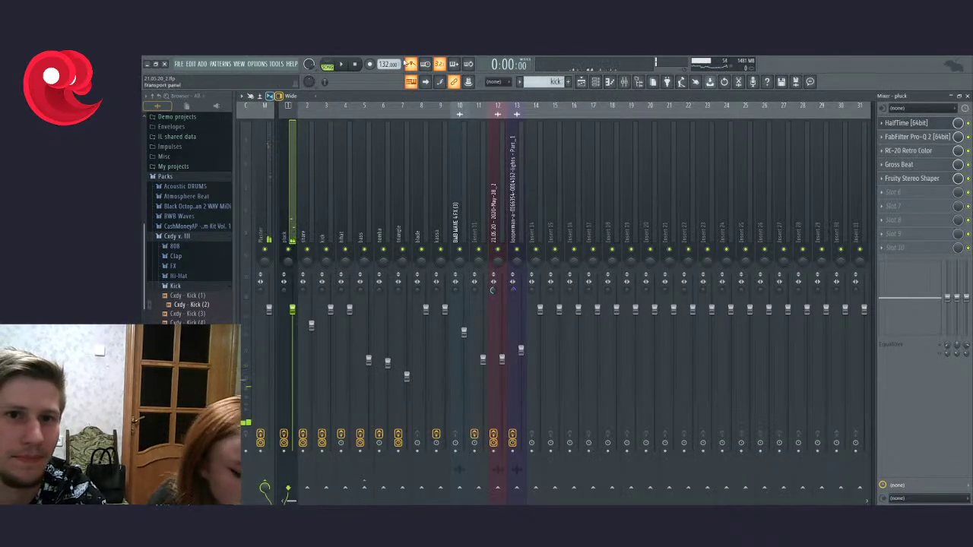
# Step: Listen briefly in the playlist after switching the pluck track's solo, stop playback and leave all tracks unmuted
pyautogui.click(581, 81)
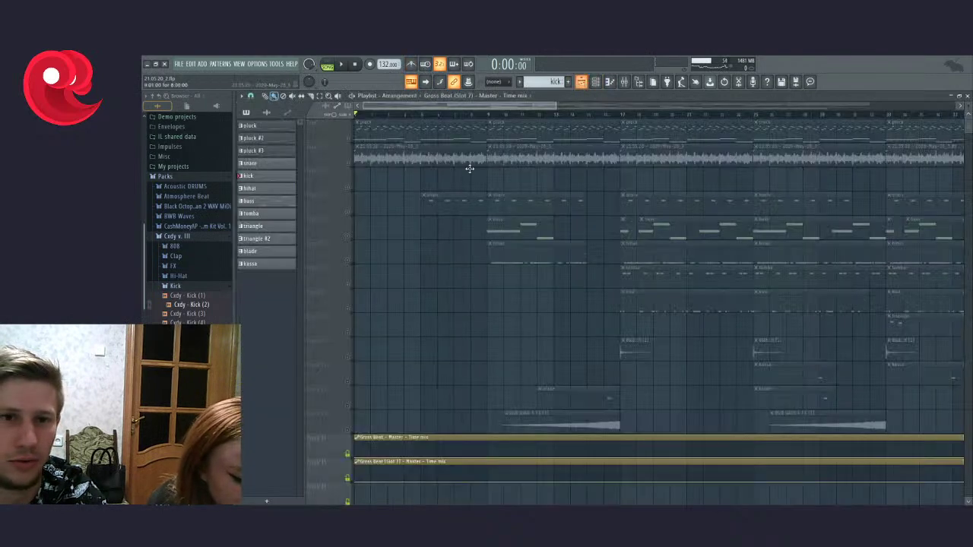
pyautogui.keyDown('ctrl'); pyautogui.click(348, 143); pyautogui.keyUp('ctrl')
pyautogui.press('space')
pyautogui.press('space')
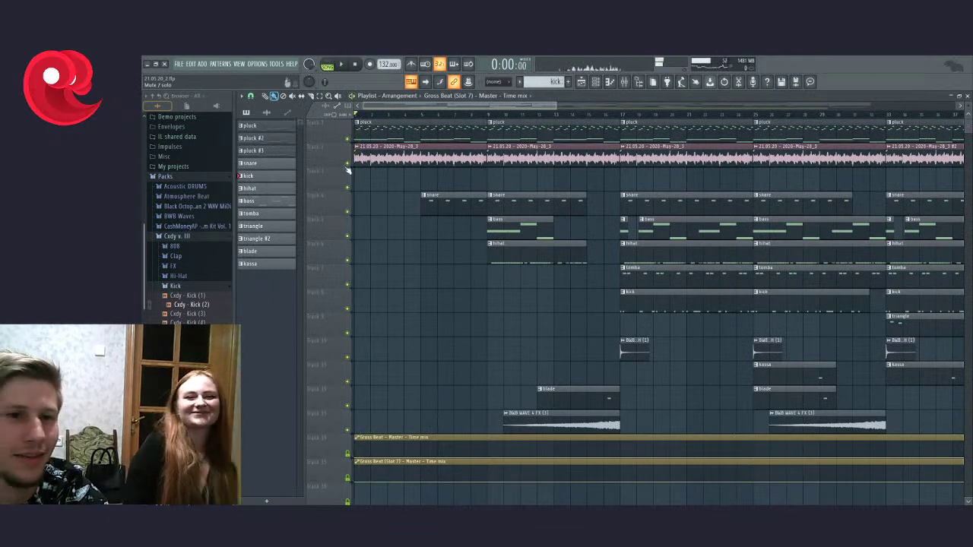
# Step: Solo the audio loop on track 2, listen to it while glancing at the mixer, and stop playback
pyautogui.keyDown('ctrl'); pyautogui.click(343, 164); pyautogui.keyUp('ctrl')
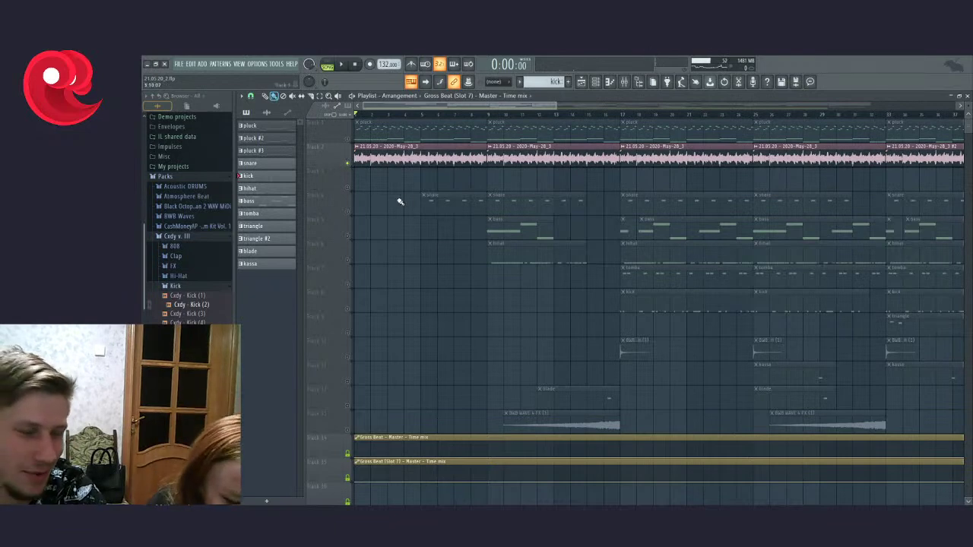
pyautogui.press('space')
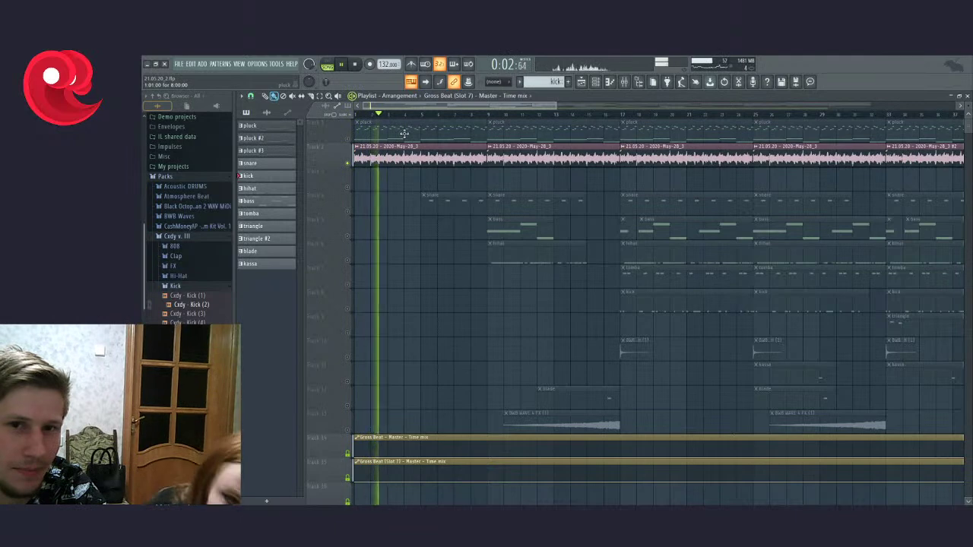
pyautogui.click(624, 84)
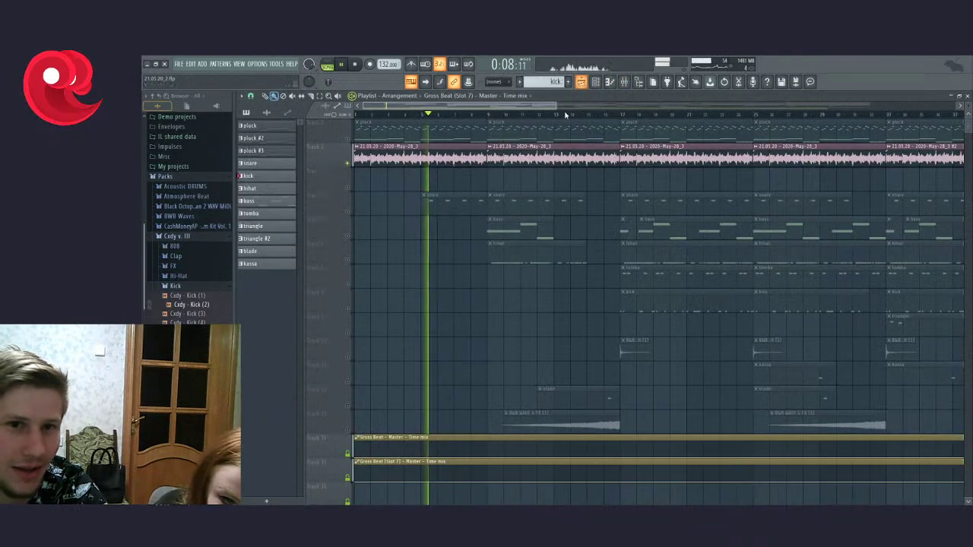
pyautogui.click(582, 82)
pyautogui.press('space')
pyautogui.press('pageup')
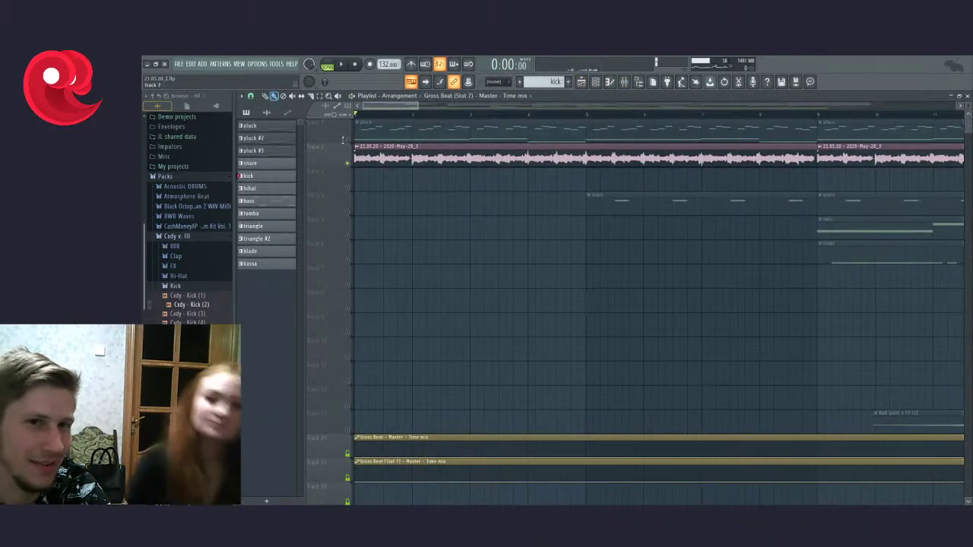
# Step: Solo the pluck track, inspect the 21.05.20 - 2020-May-28_3 clip's settings, toggle Reverse on and off, and close them
pyautogui.rightClick(349, 140)
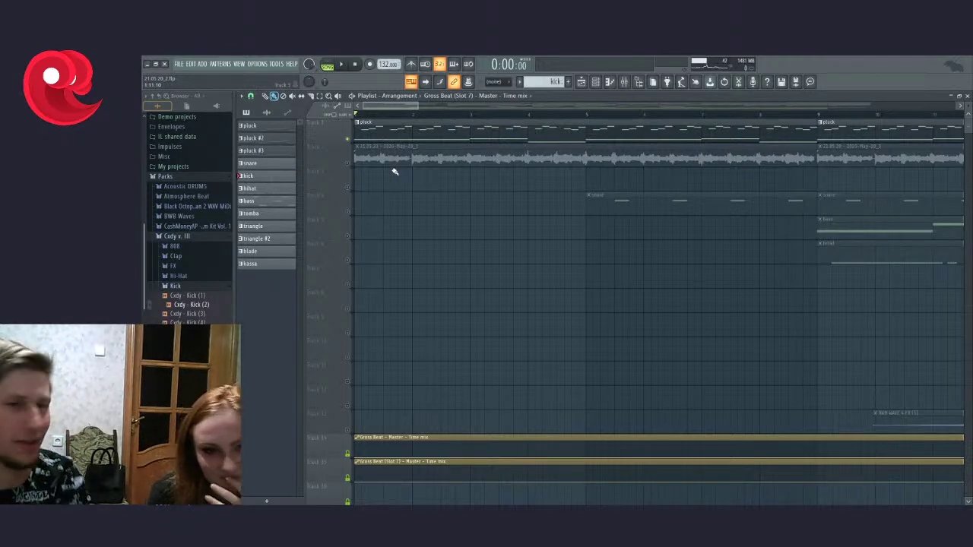
pyautogui.doubleClick(365, 158)
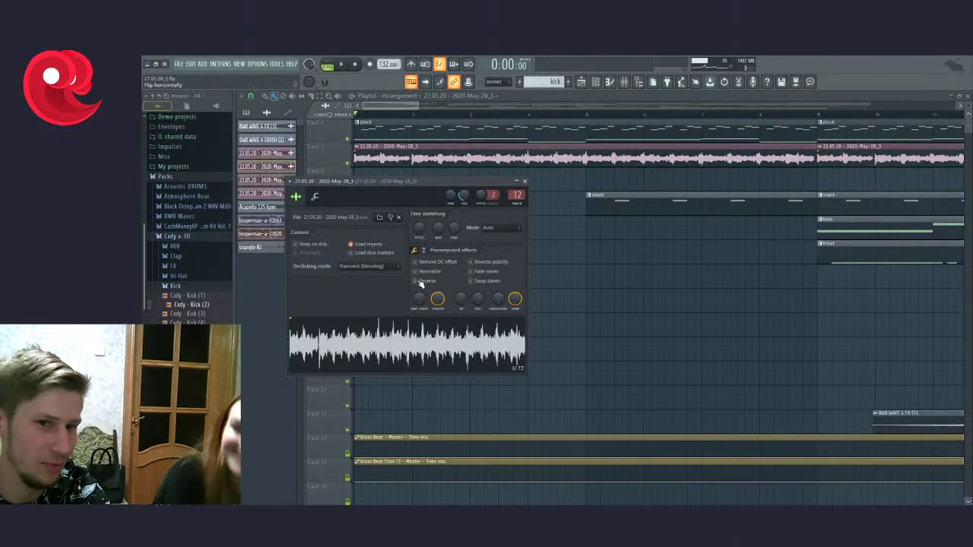
pyautogui.click(417, 281)
pyautogui.click(420, 283)
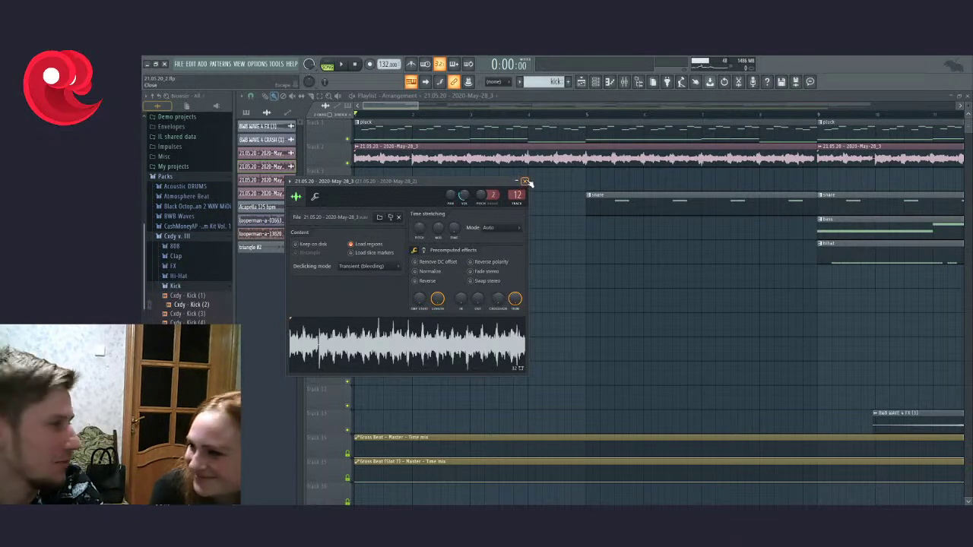
pyautogui.click(525, 182)
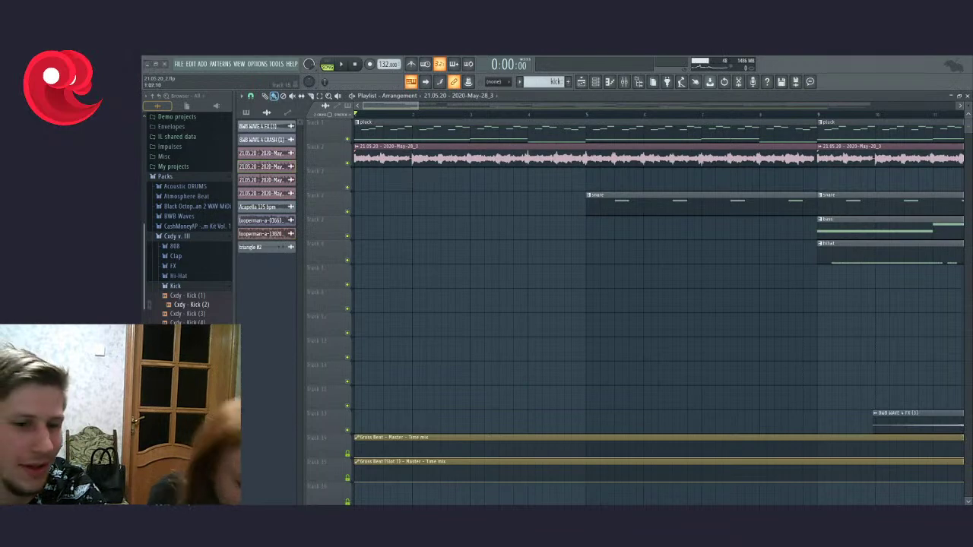
# Step: Play the full arrangement, muting and unmuting the audio loop on track 2, and jump ahead to about bar 17
pyautogui.scroll(-10, 654, 304)
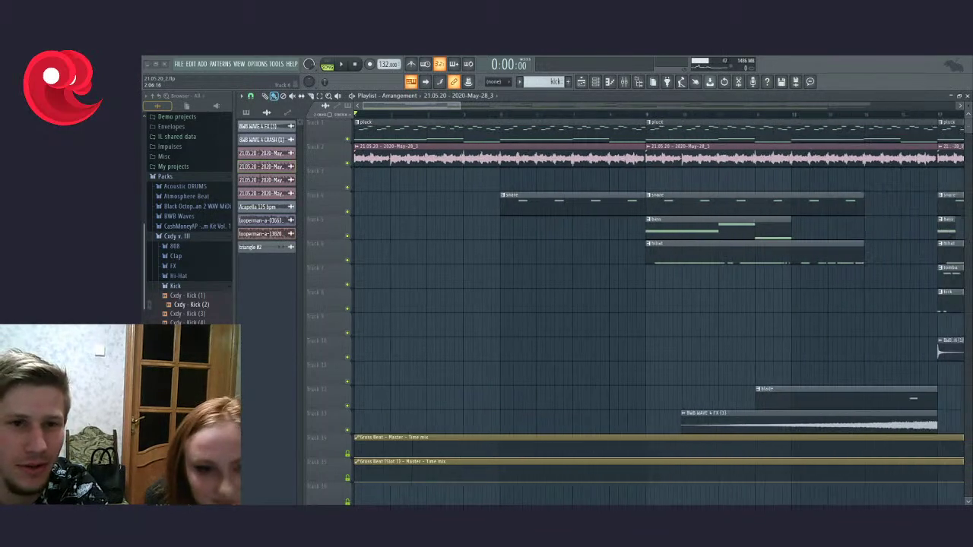
pyautogui.click(347, 138)
pyautogui.press('space')
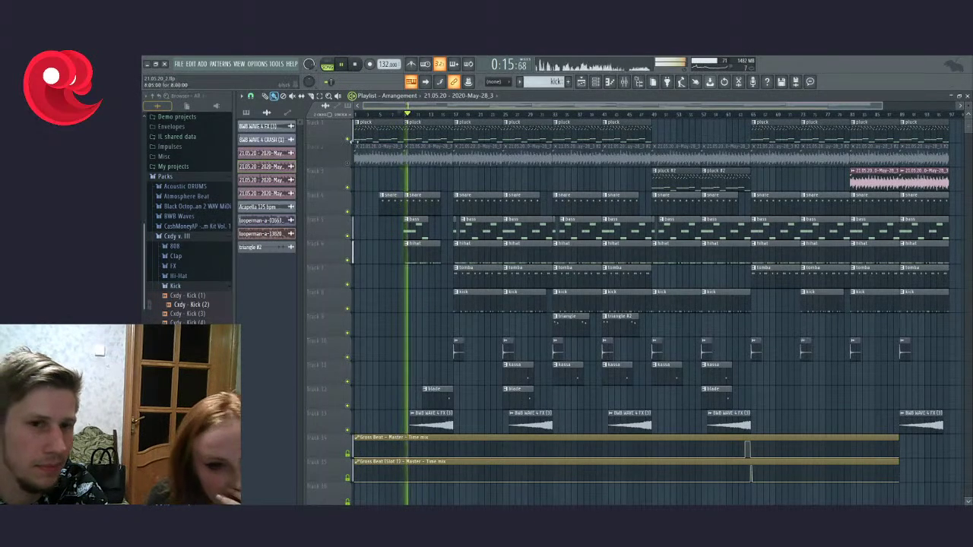
pyautogui.click(349, 163)
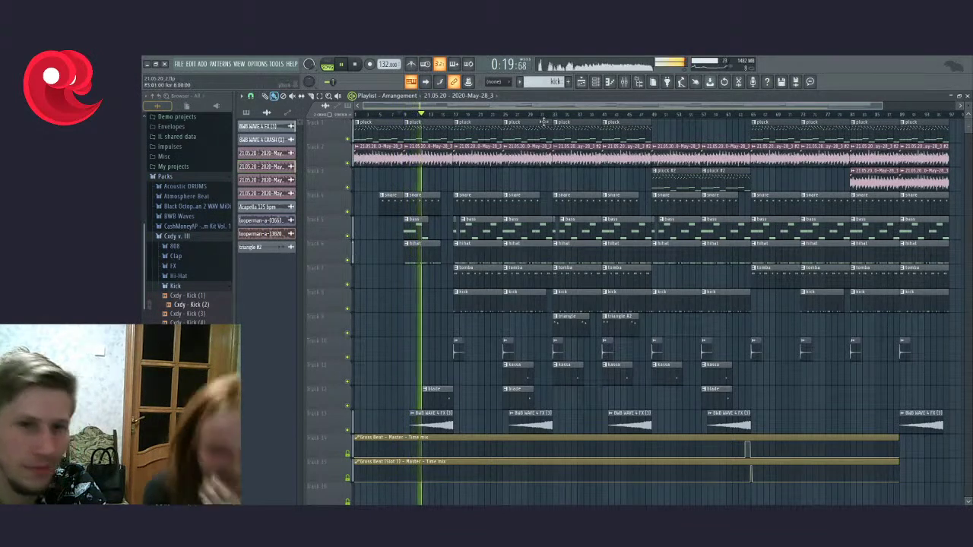
pyautogui.click(451, 114)
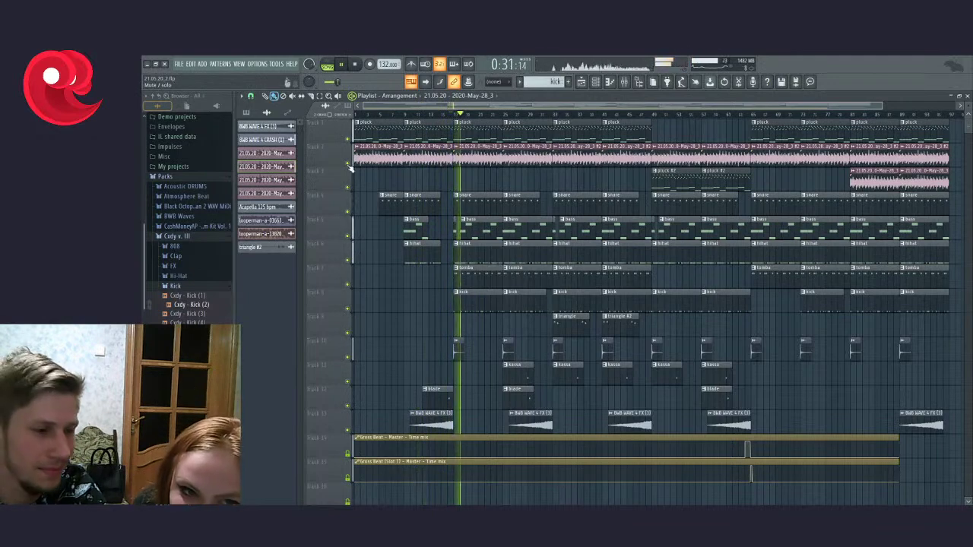
# Step: Compare the pluck and audio loop during playback by isolating them and muting the loop, restore all tracks and stop
pyautogui.press('F9')
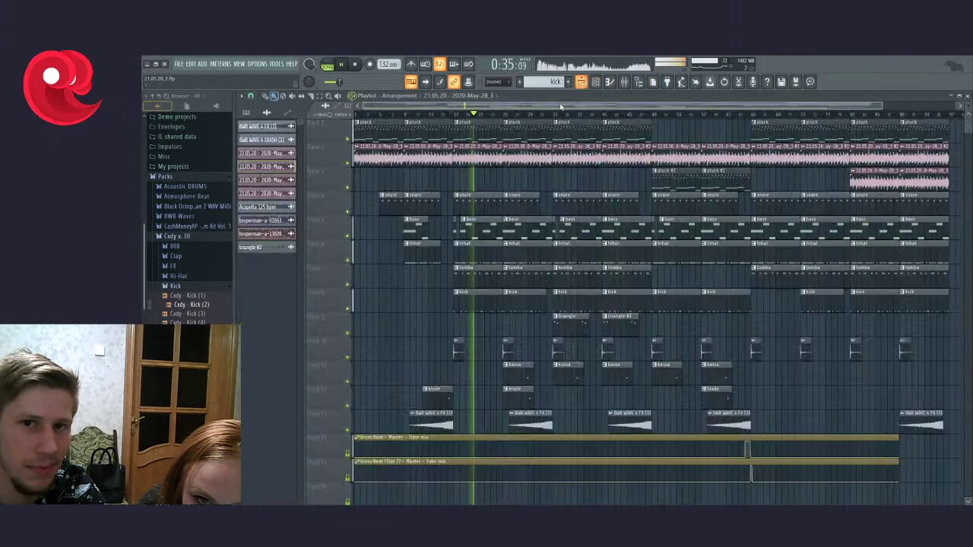
pyautogui.press('F5')
pyautogui.click(348, 140)
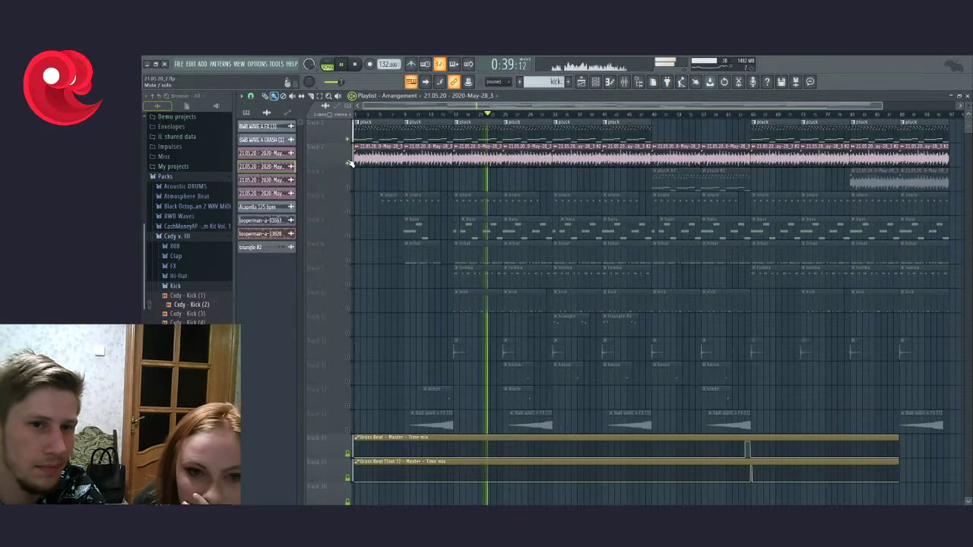
pyautogui.click(350, 162)
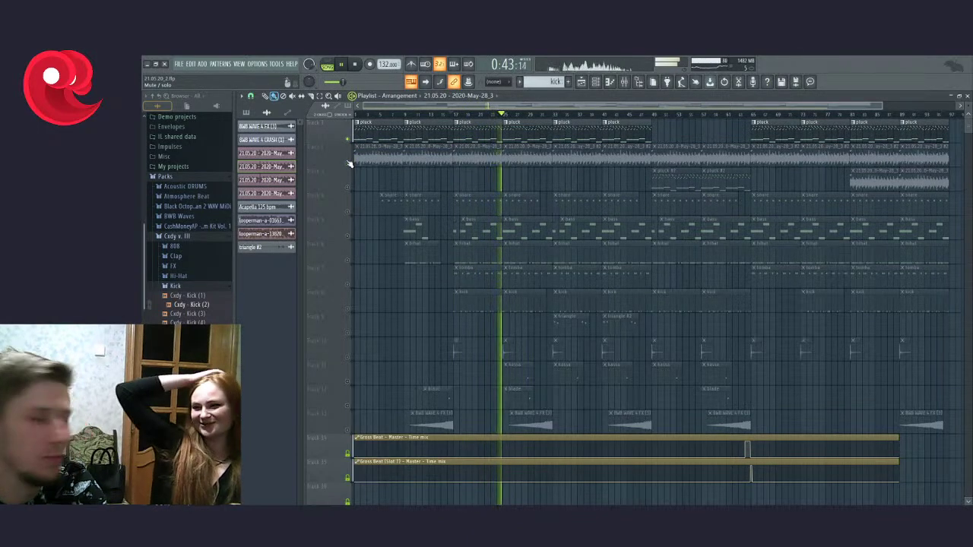
pyautogui.click(350, 163)
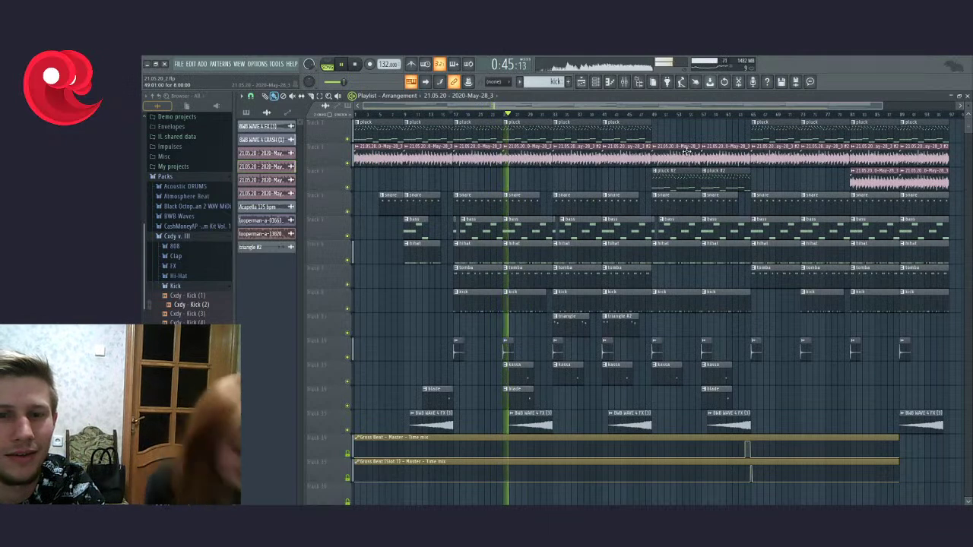
pyautogui.press('space')
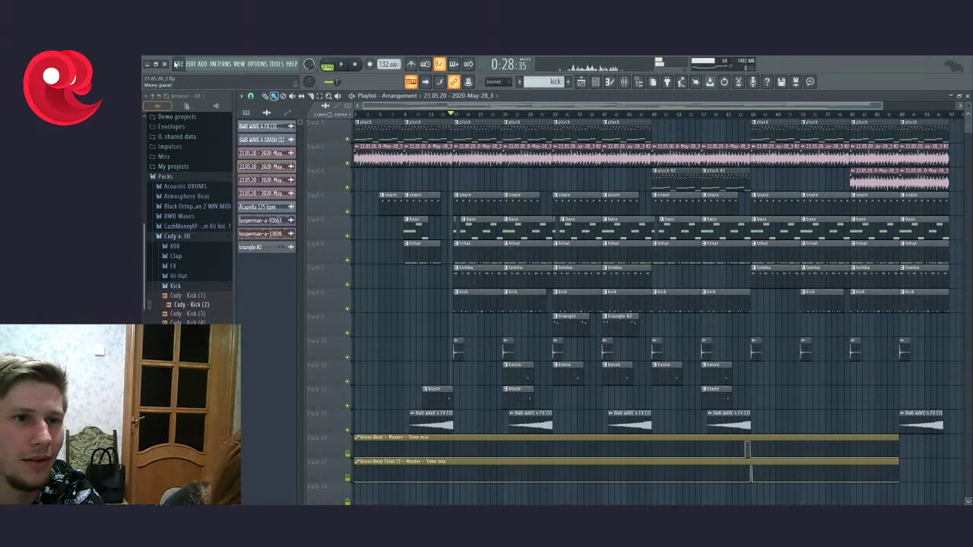
# Step: Start a new project from a template and load Ample Guitar M II into the channel rack
pyautogui.click(175, 64)
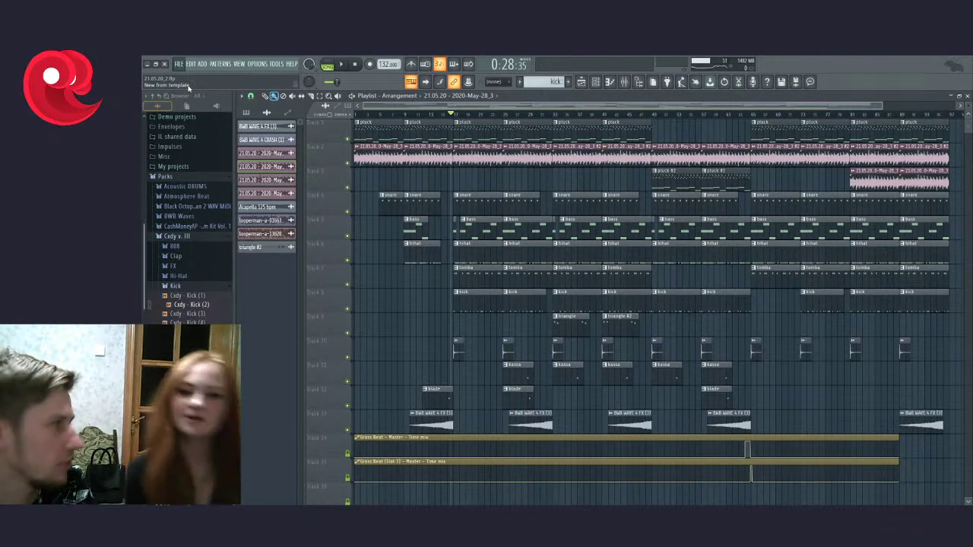
pyautogui.click(442, 259)
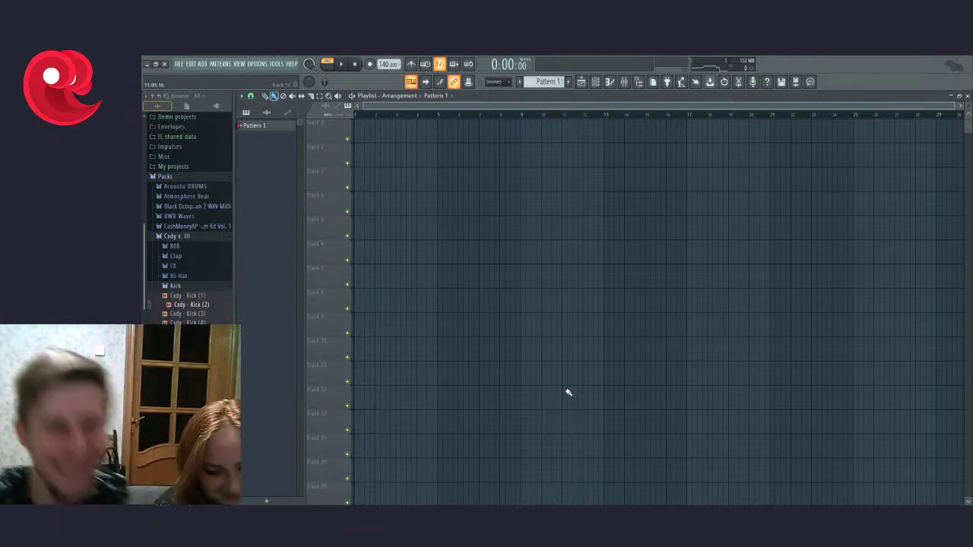
pyautogui.click(597, 84)
pyautogui.moveTo(624, 394); pyautogui.dragTo(621, 153)
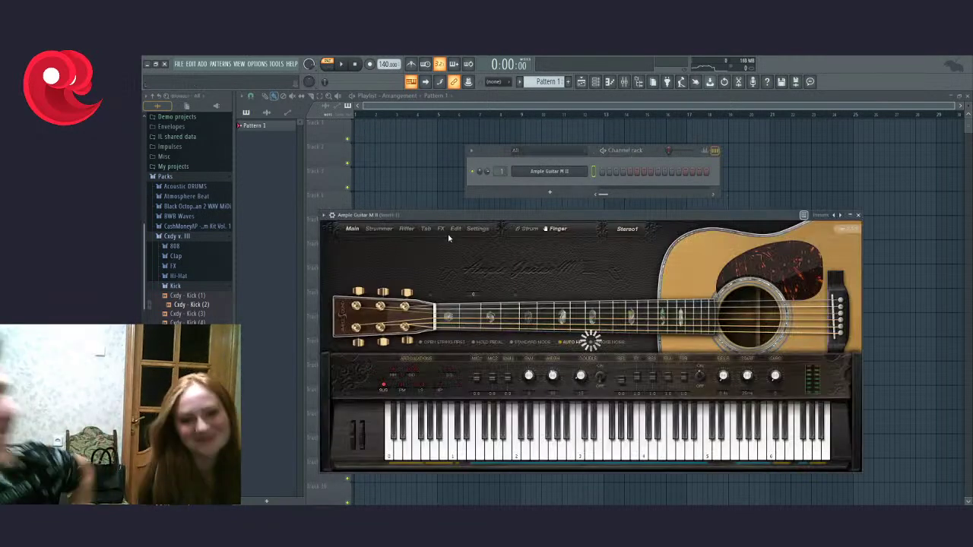
# Step: Switch Ample Guitar M II from Finger to Strum mode and close its window
pyautogui.moveTo(441, 217)
pyautogui.mouseDown()
pyautogui.moveTo(430, 167)
pyautogui.moveTo(449, 171)
pyautogui.moveTo(443, 203)
pyautogui.mouseUp()
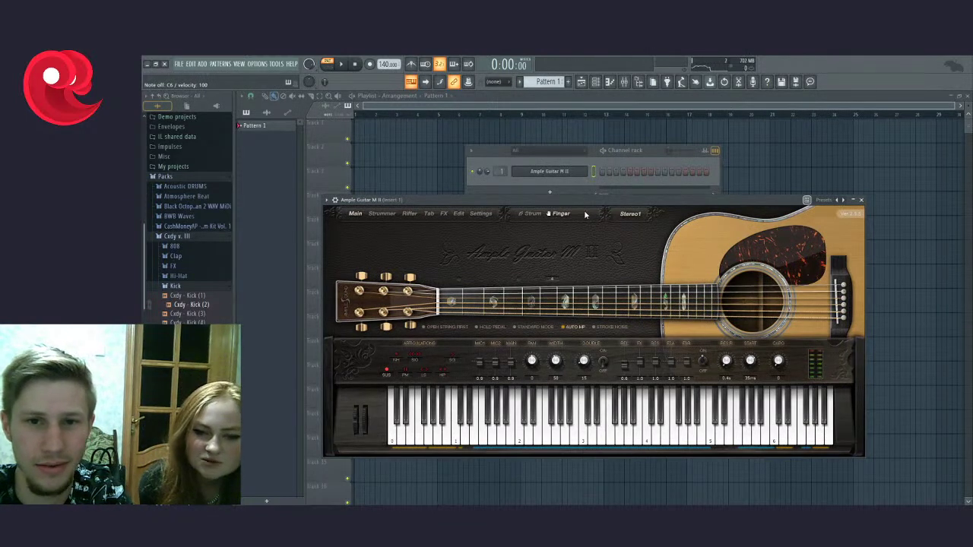
pyautogui.click(531, 216)
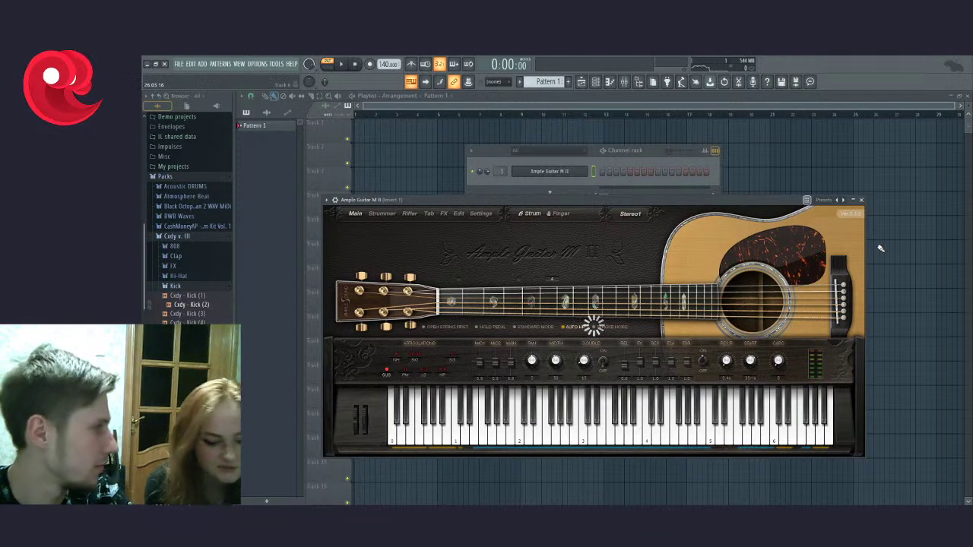
pyautogui.click(862, 200)
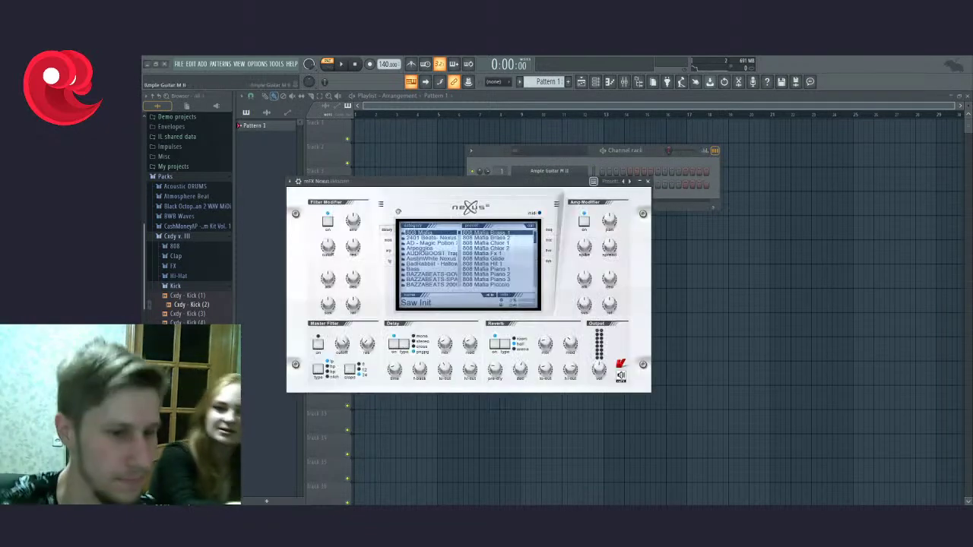
# Step: Close the Nexus window and delete its channel from the channel rack
pyautogui.click(647, 181)
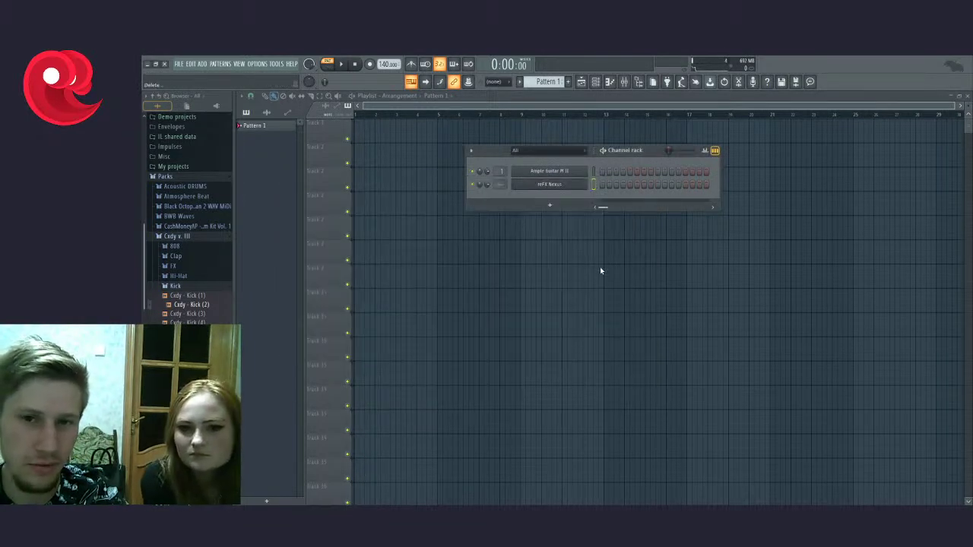
pyautogui.hotkey('alt', 'Delete')
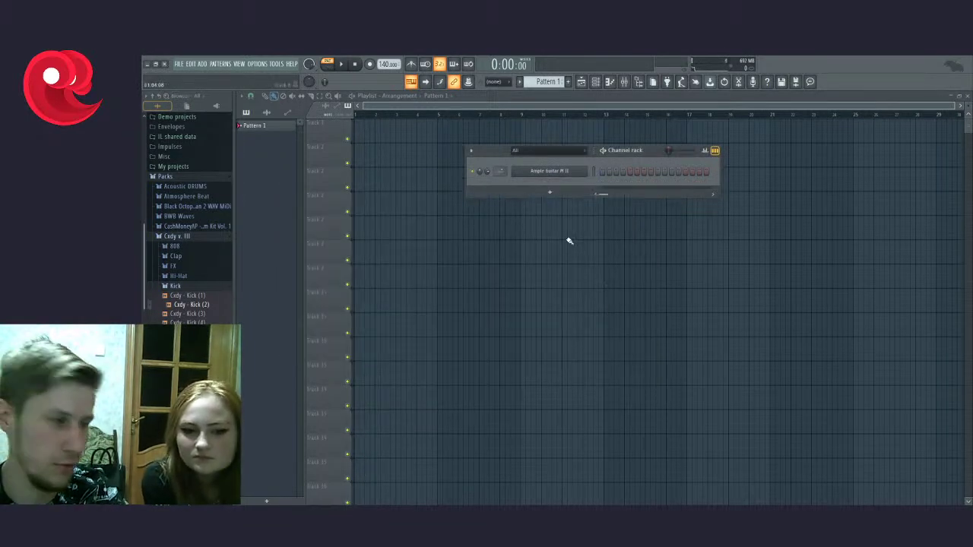
# Step: Audition a few notes on Ample Guitar M II, close its window and open its piano roll
pyautogui.click(553, 172)
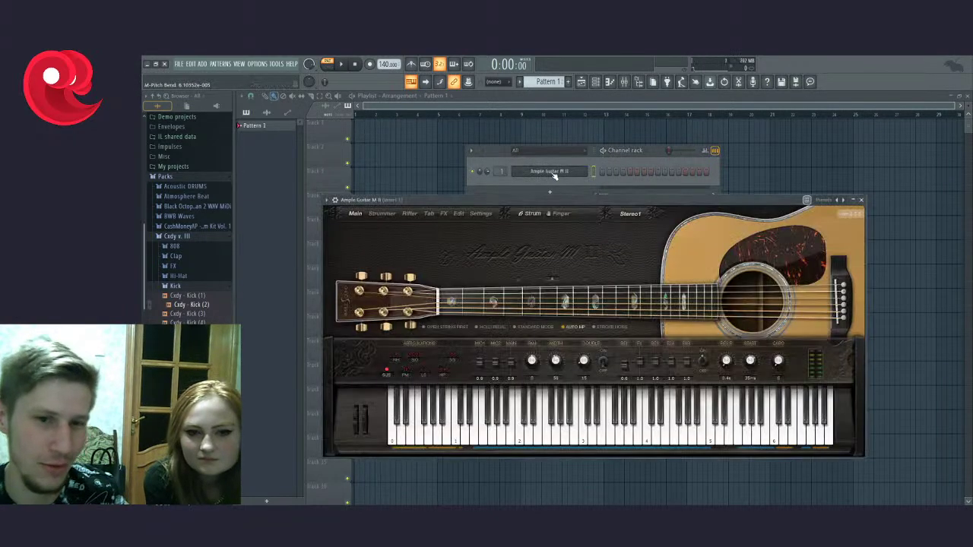
pyautogui.moveTo(539, 199); pyautogui.dragTo(526, 155)
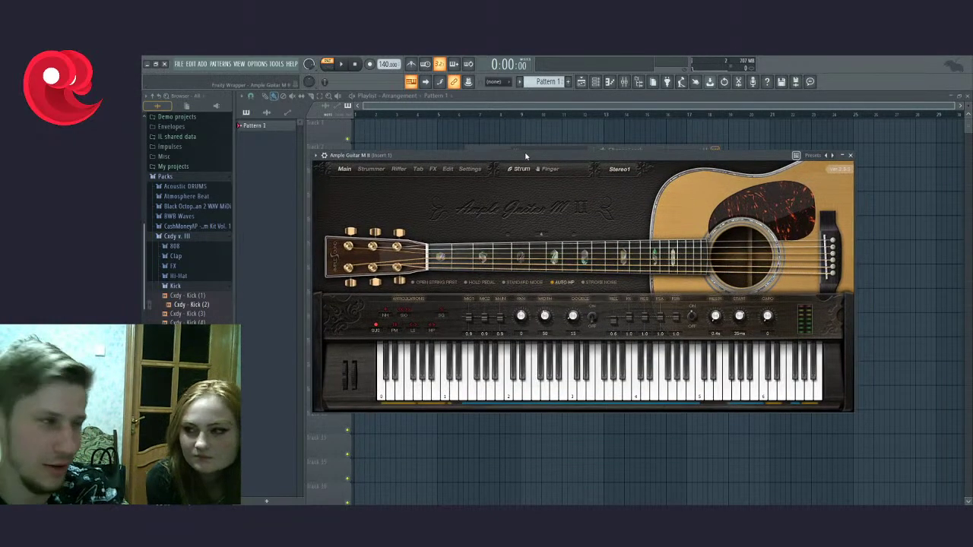
pyautogui.press('j')
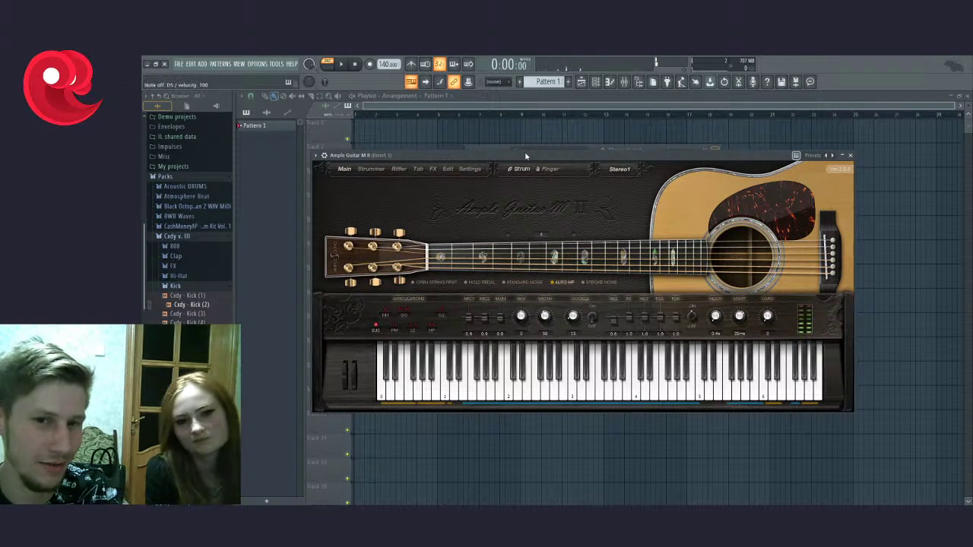
pyautogui.press('u')
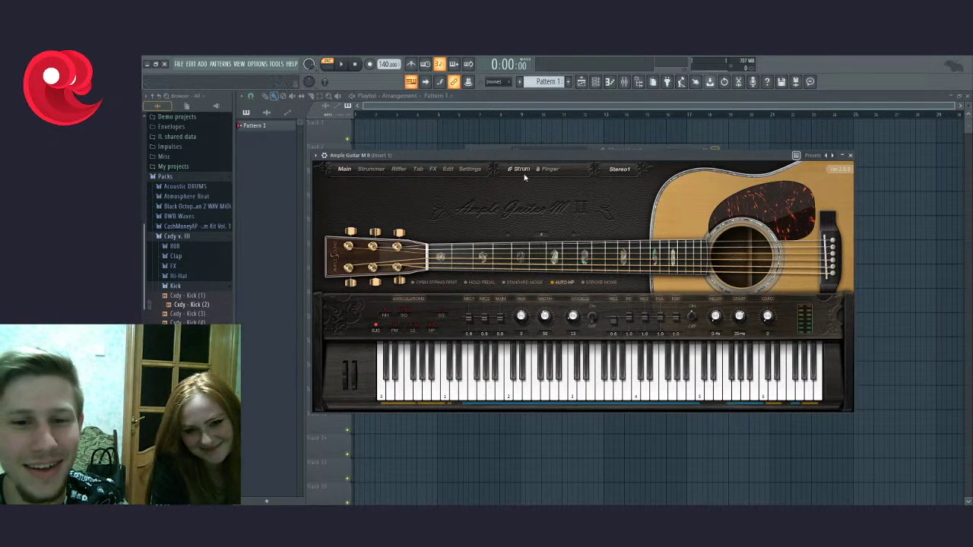
pyautogui.press('t')
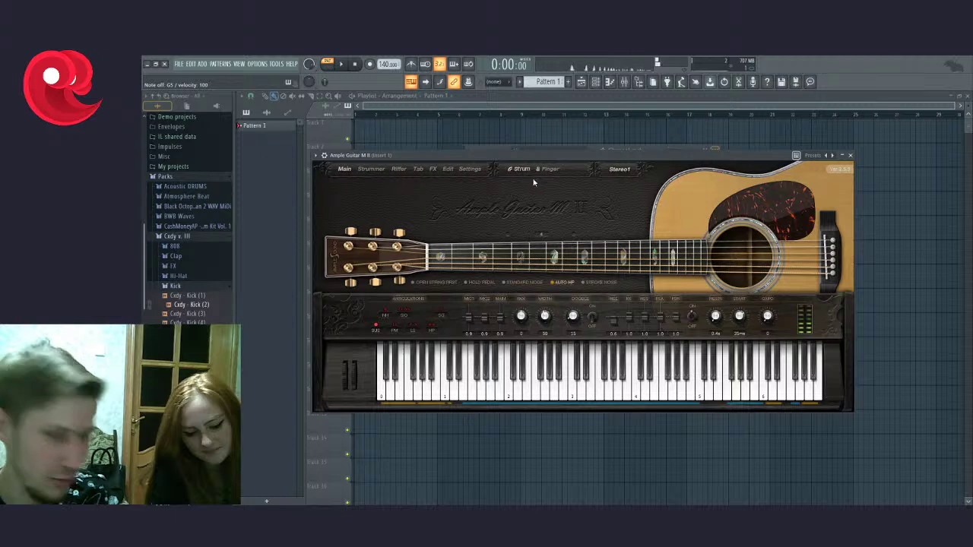
pyautogui.click(851, 155)
pyautogui.press('F7')
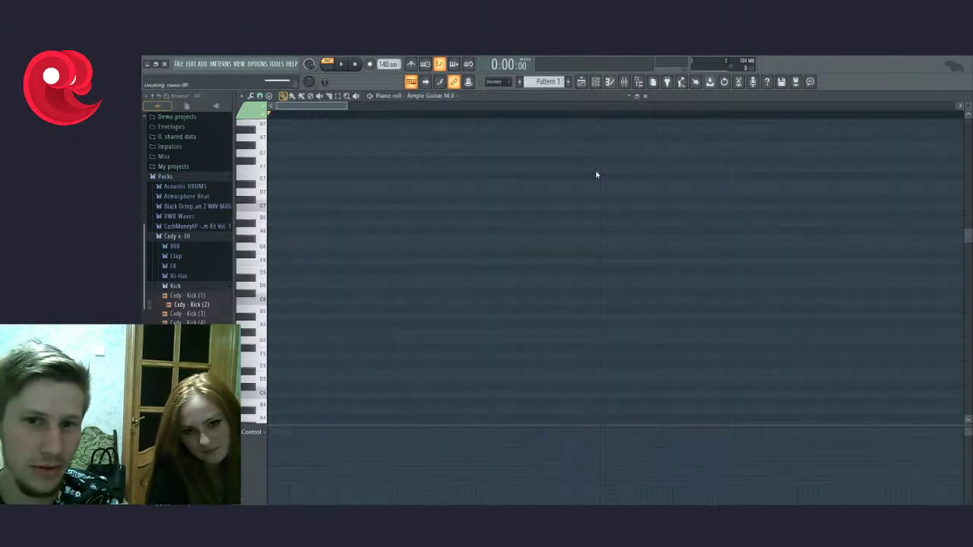
pyautogui.scroll(-5, 375, 336)
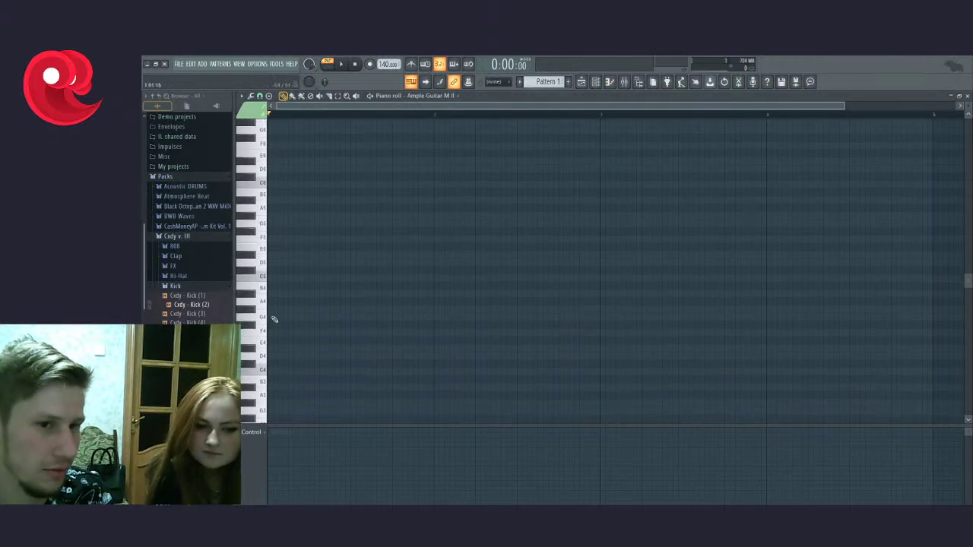
pyautogui.click(278, 309)
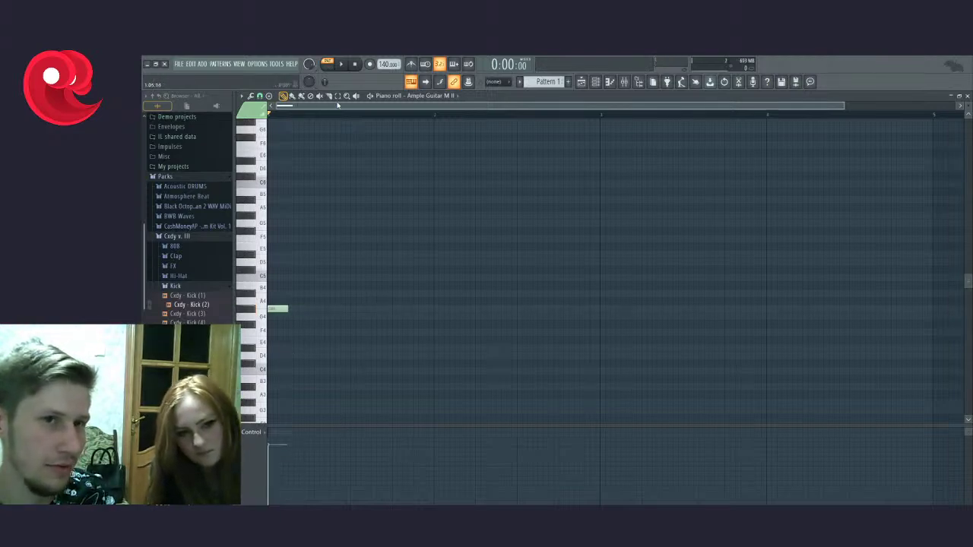
pyautogui.click(315, 294)
pyautogui.click(366, 294)
pyautogui.scroll(3, 291, 304)
pyautogui.scroll(2, 403, 288)
pyautogui.rightClick(527, 296)
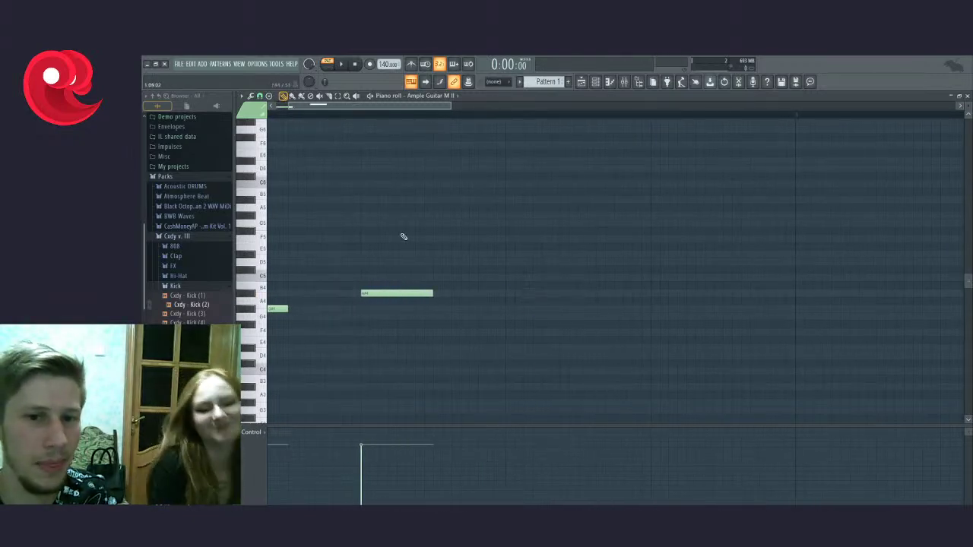
pyautogui.rightClick(396, 294)
pyautogui.rightClick(278, 308)
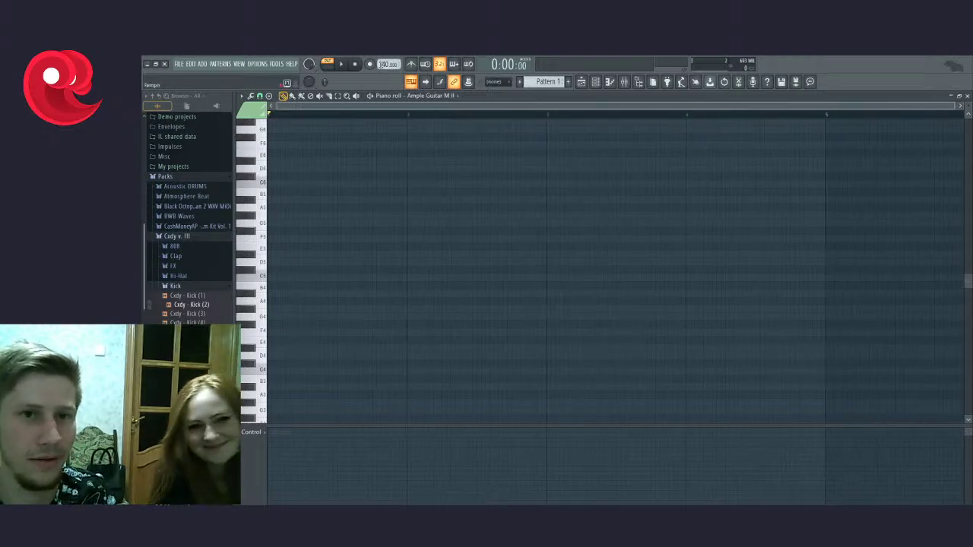
# Step: Set the project tempo to 109 BPM
pyautogui.moveTo(384, 63); pyautogui.dragTo(384, 70)
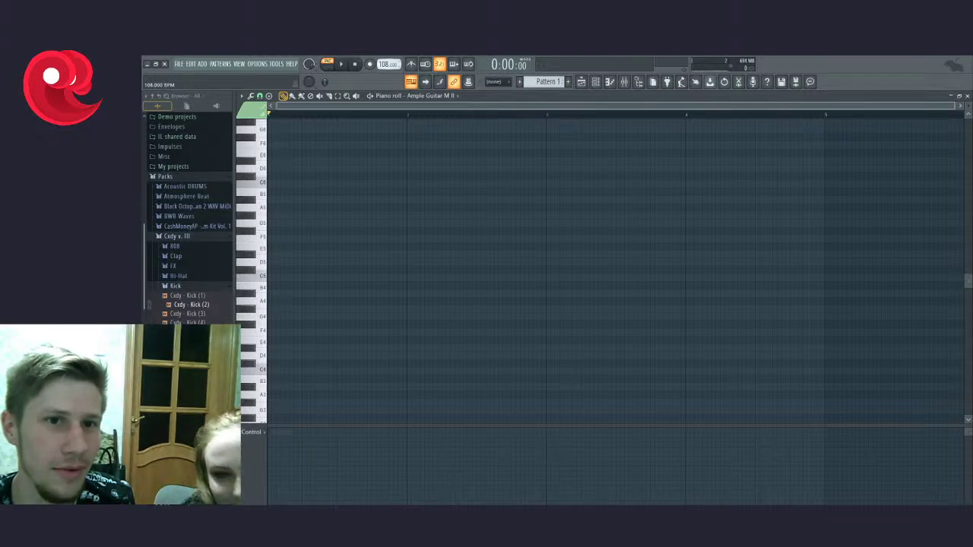
pyautogui.moveTo(383, 66); pyautogui.dragTo(384, 67)
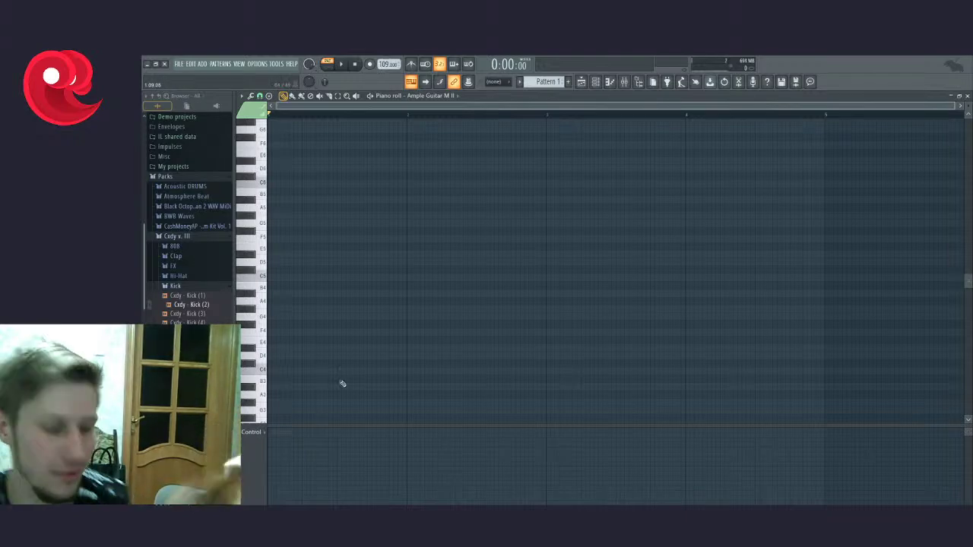
# Step: Place a G4 note at the start of the guitar's piano roll with a G#4 note directly after it
pyautogui.click(275, 317)
pyautogui.click(306, 310)
pyautogui.scroll(3, 301, 313)
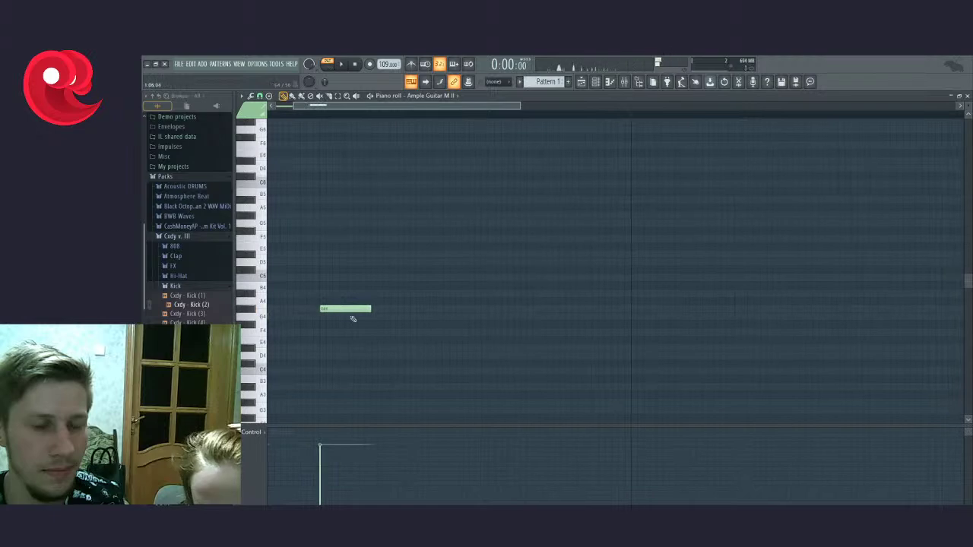
pyautogui.scroll(-4, 335, 309)
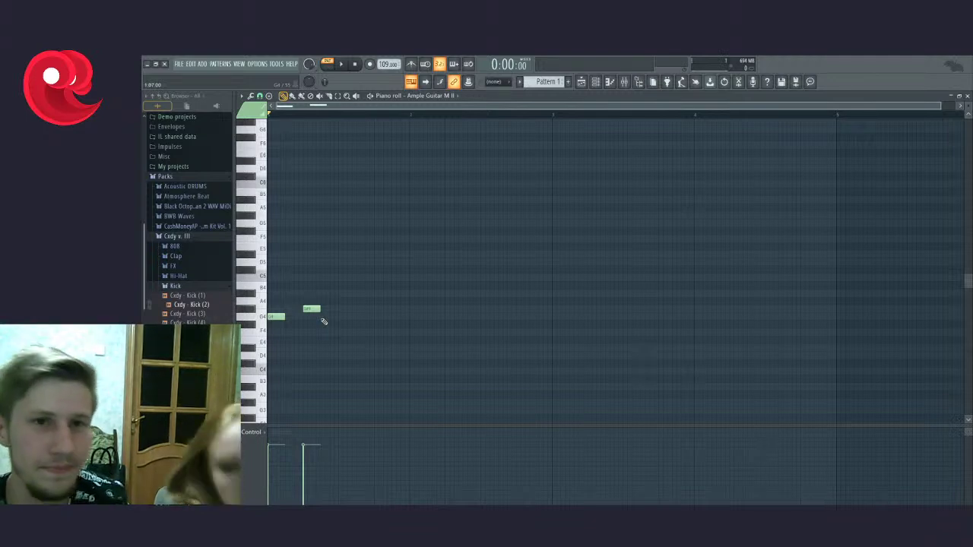
pyautogui.scroll(4, 297, 306)
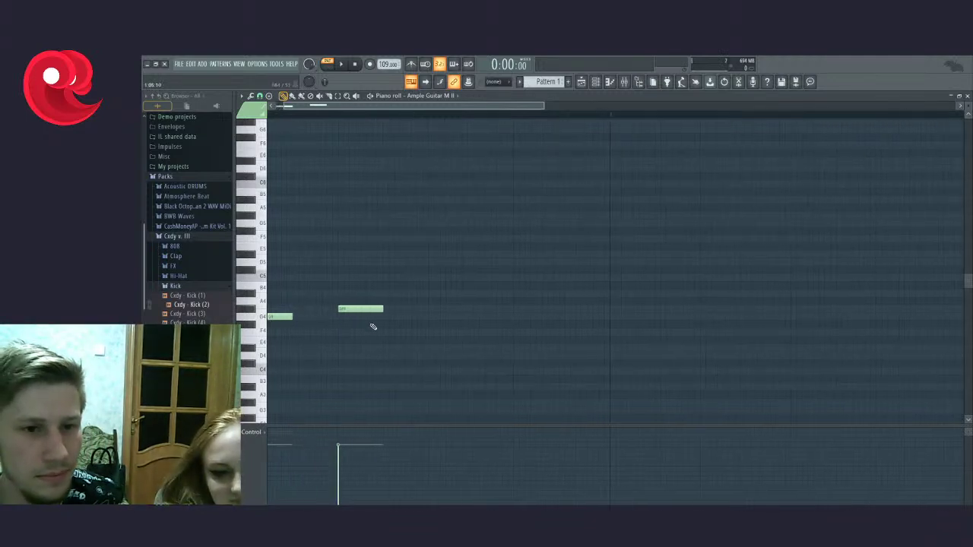
pyautogui.press('space')
pyautogui.press('space')
pyautogui.moveTo(351, 309); pyautogui.dragTo(306, 310)
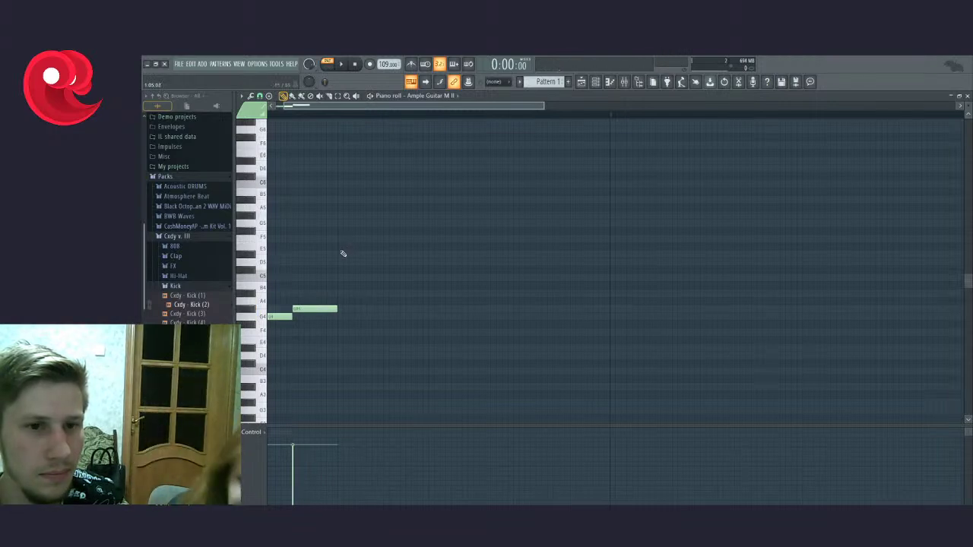
# Step: Continue the guitar melody with consecutive G#5, G5 and F5 notes, playing it back along the way
pyautogui.click(341, 216)
pyautogui.click(386, 223)
pyautogui.press('space')
pyautogui.scroll(-2, 438, 317)
pyautogui.press('space')
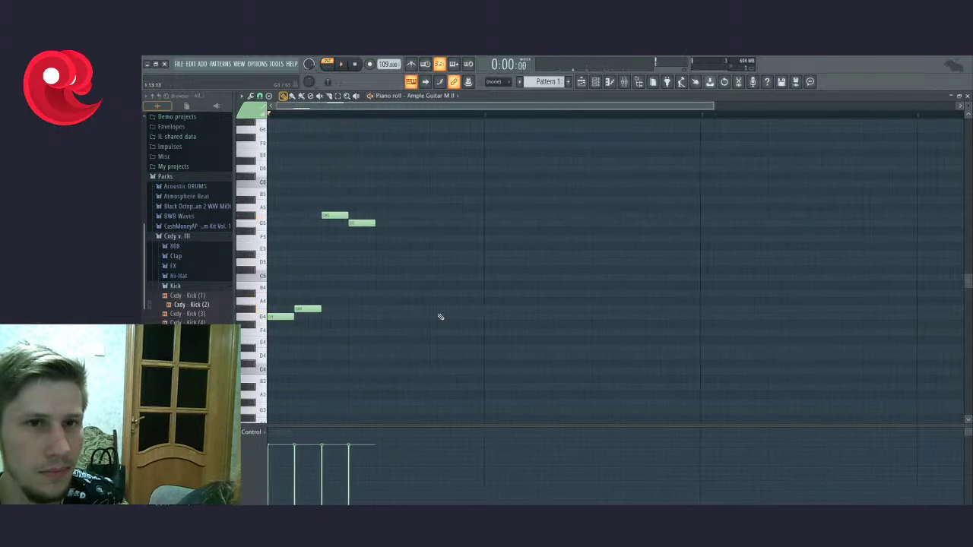
pyautogui.click(378, 240)
pyautogui.scroll(-1, 381, 361)
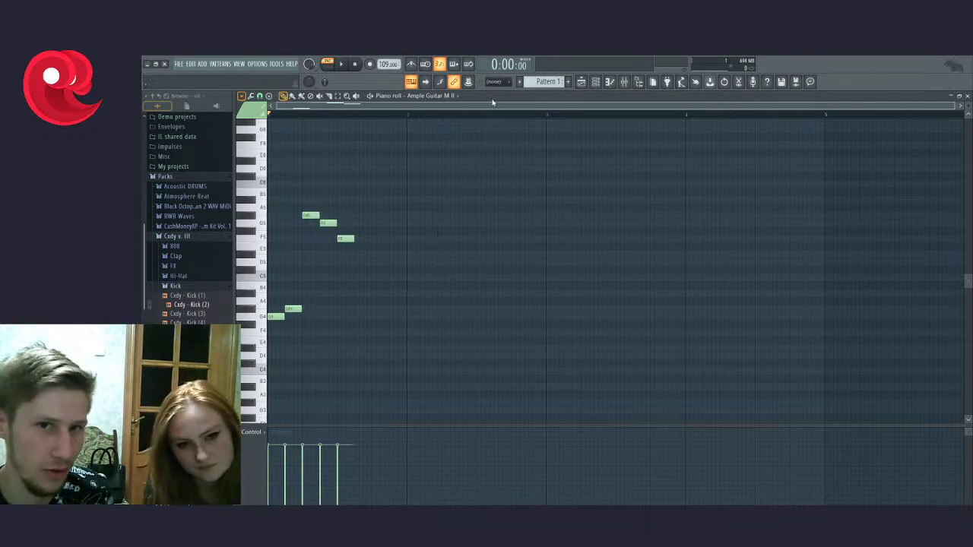
# Step: Try A4 in place of the second note, listen to it, and move the note back to G#4
pyautogui.keyDown('ctrl'); pyautogui.scroll(4, 304, 312); pyautogui.keyUp('ctrl')
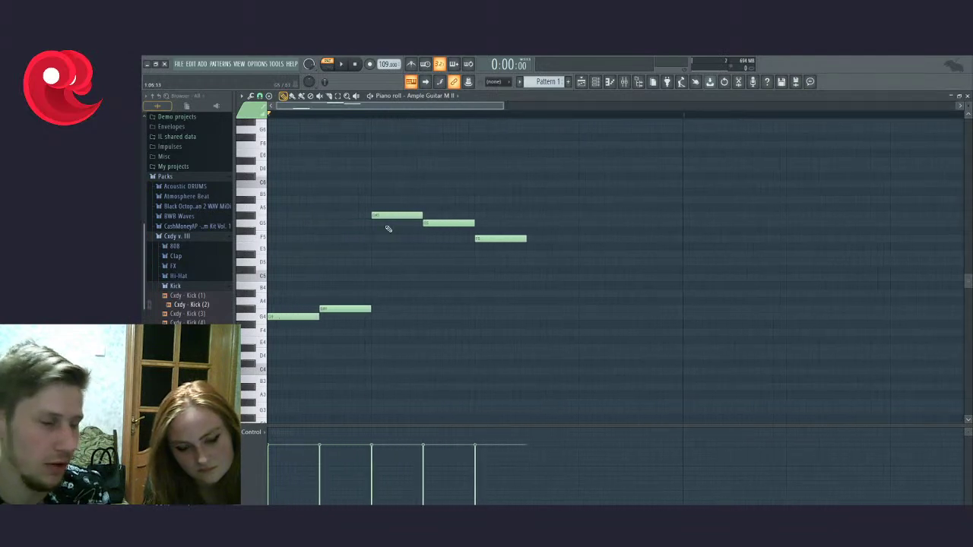
pyautogui.rightClick(324, 307)
pyautogui.click(322, 302)
pyautogui.press('space')
pyautogui.press('space')
pyautogui.moveTo(332, 302); pyautogui.dragTo(333, 310)
pyautogui.press('space')
pyautogui.keyDown('ctrl'); pyautogui.scroll(-4, 335, 315); pyautogui.keyUp('ctrl')
pyautogui.press('space')
pyautogui.keyDown('ctrl'); pyautogui.scroll(4, 389, 231); pyautogui.keyUp('ctrl')
pyautogui.keyDown('ctrl'); pyautogui.scroll(-4, 414, 224); pyautogui.keyUp('ctrl')
# Step: Delete all the notes of the guitar melody from the piano roll
pyautogui.moveTo(433, 334); pyautogui.dragTo(191, 82)
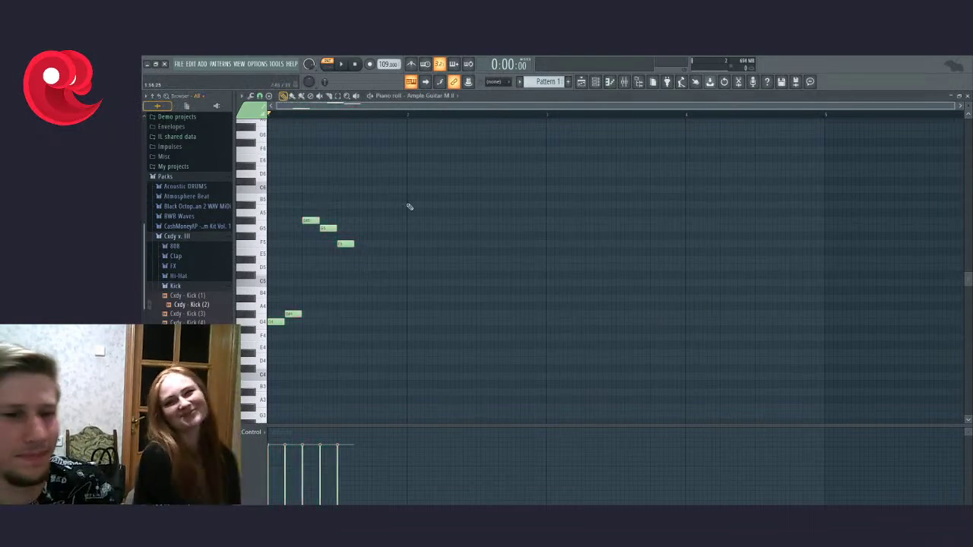
pyautogui.scroll(-2, 367, 239)
pyautogui.press('Delete')
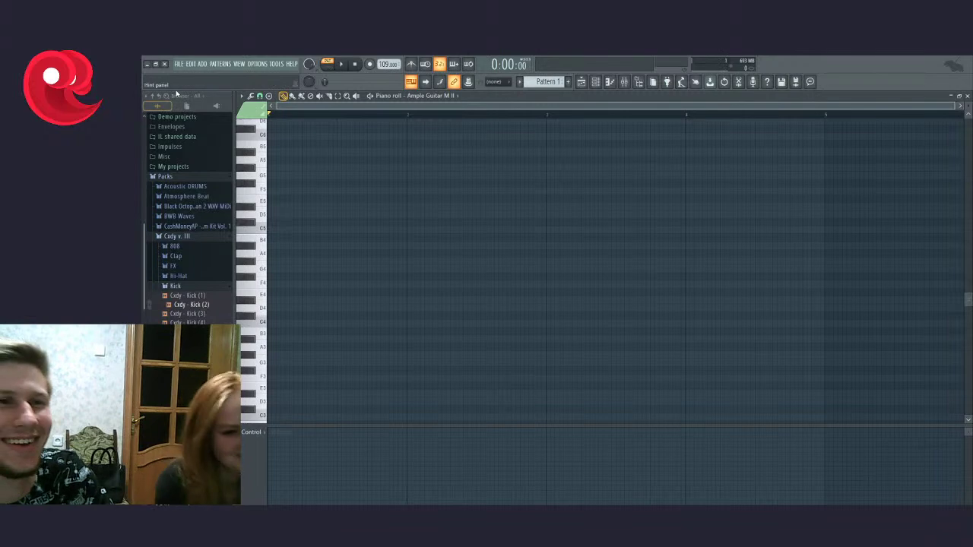
# Step: Replace Ample Guitar M II with reFX Nexus as the only instrument in the channel rack
pyautogui.click(595, 82)
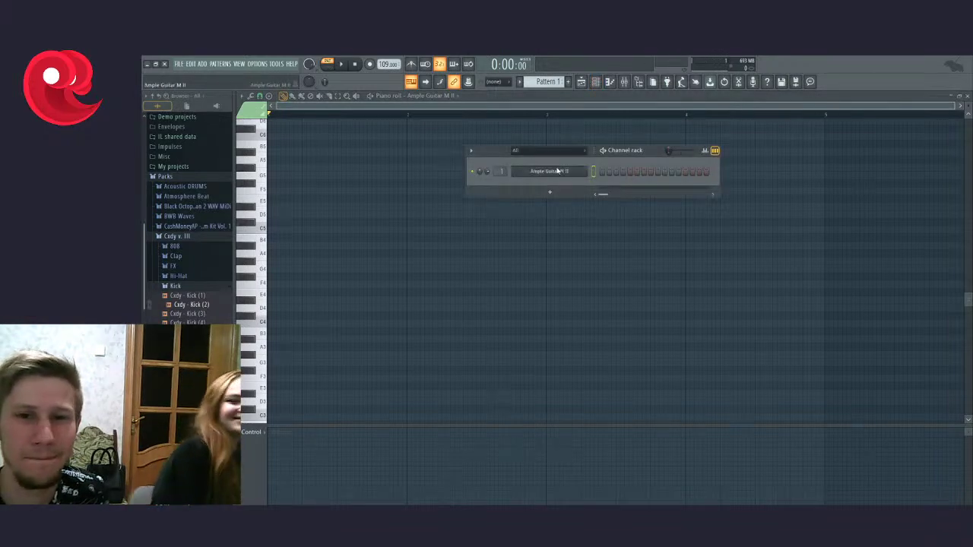
pyautogui.hotkey('ctrl', 'n')
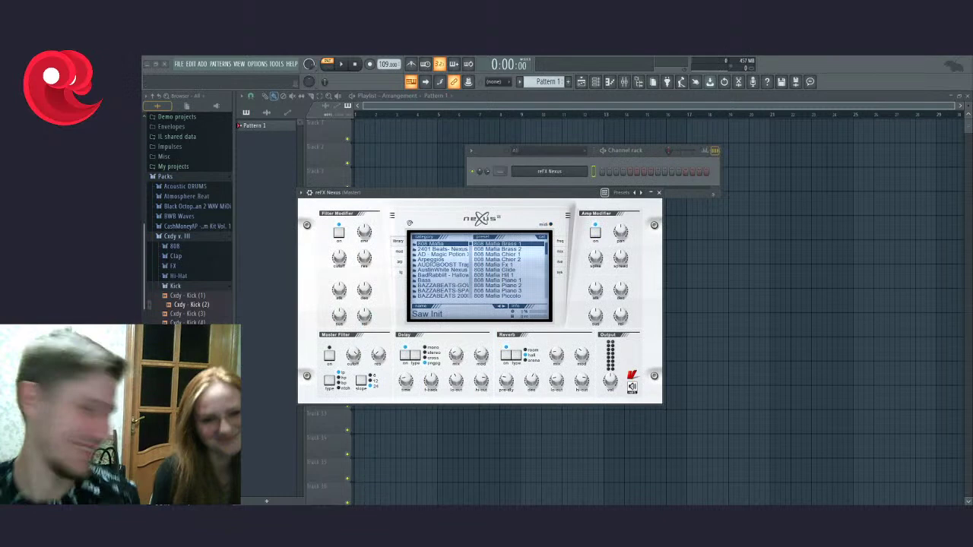
# Step: Select the harp search category in Nexus to list its presets, and close the window
pyautogui.scroll(-10, 471, 274)
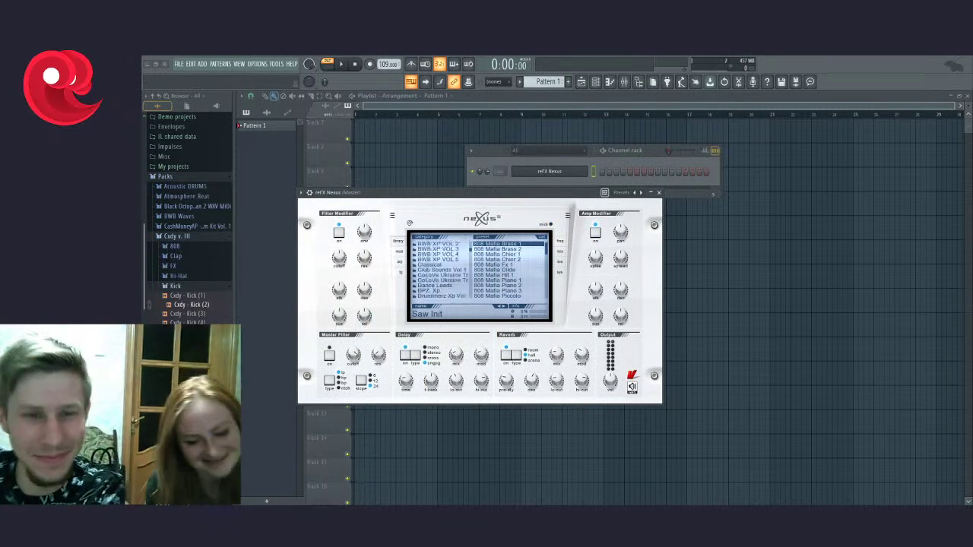
pyautogui.scroll(-5, 443, 269)
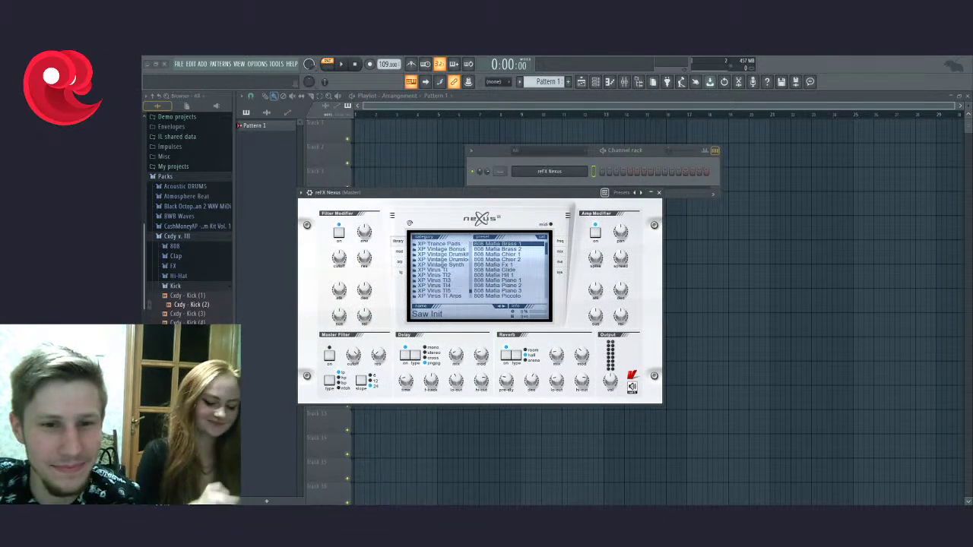
pyautogui.click(441, 295)
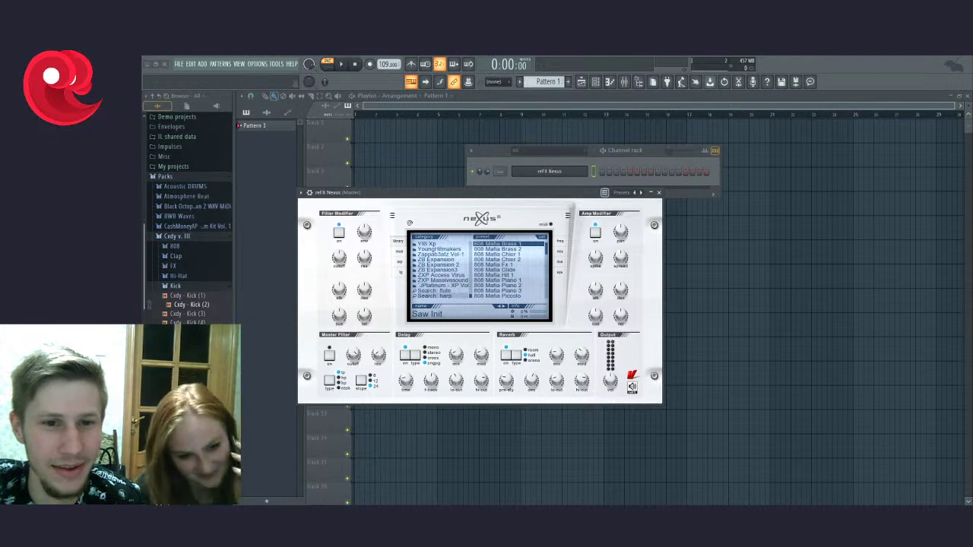
pyautogui.scroll(-10, 511, 270)
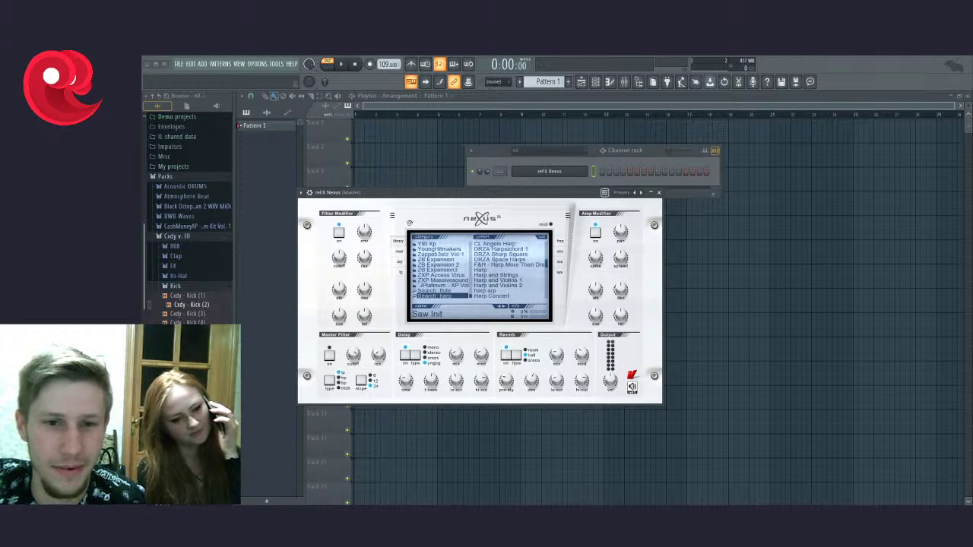
pyautogui.click(658, 193)
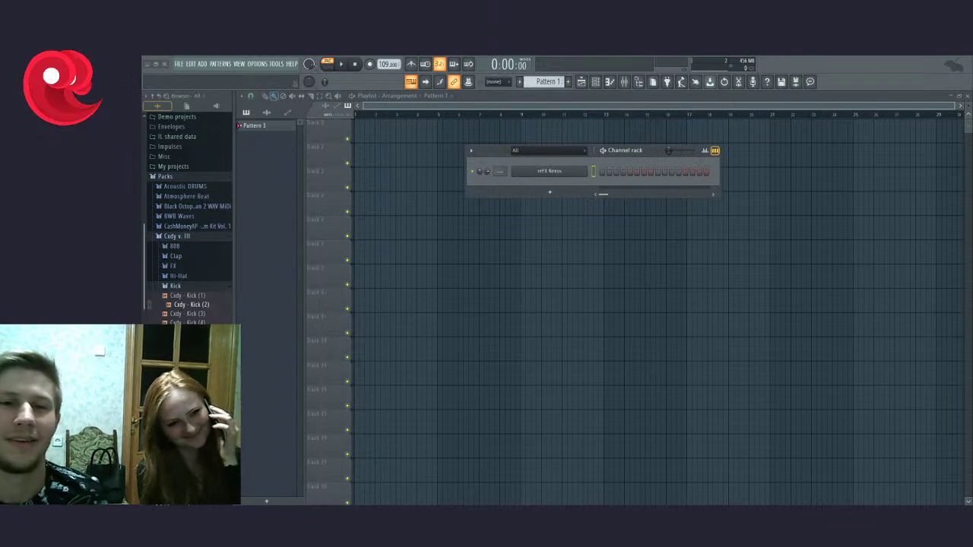
# Step: Place an A#4 note at the start of Nexus's piano roll, and try a G#5 note after it before removing that one
pyautogui.press('F7')
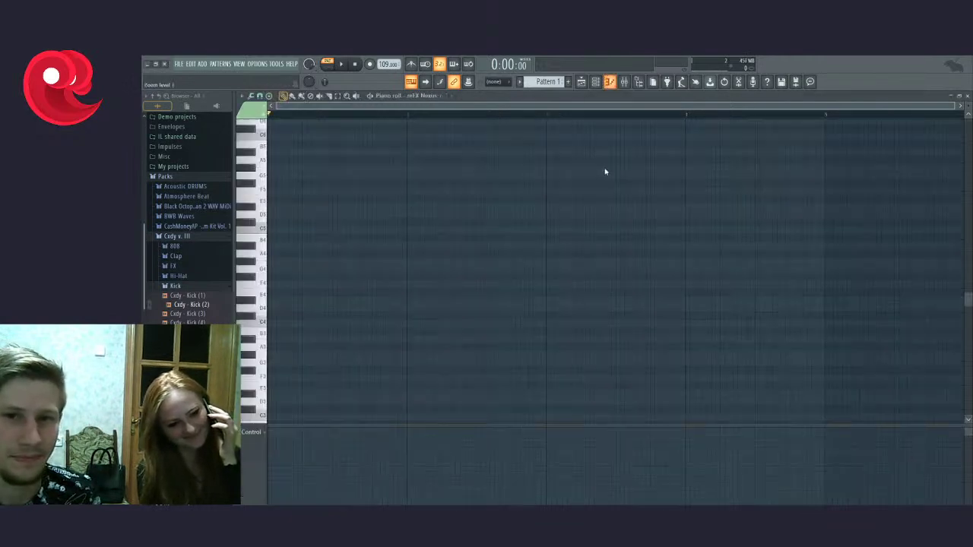
pyautogui.click(276, 246)
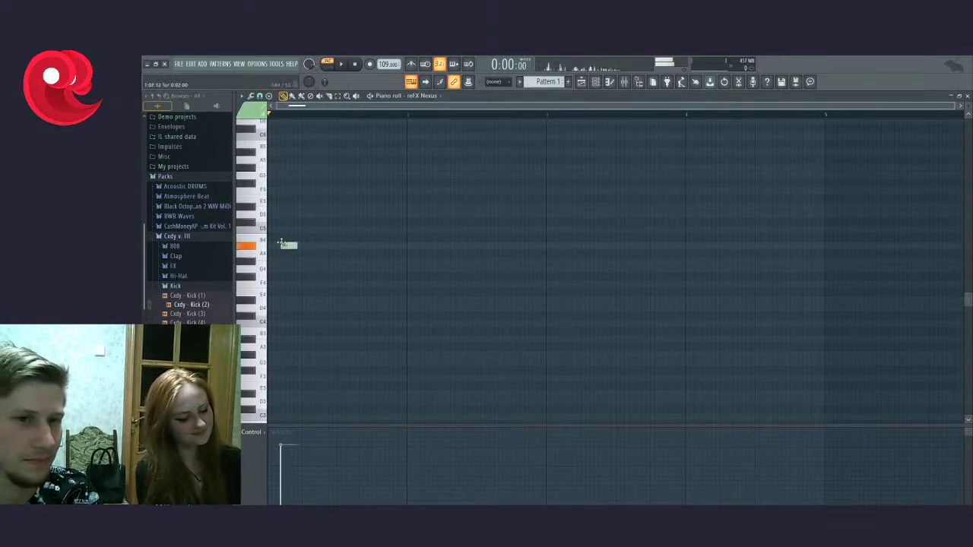
pyautogui.scroll(5, 253, 244)
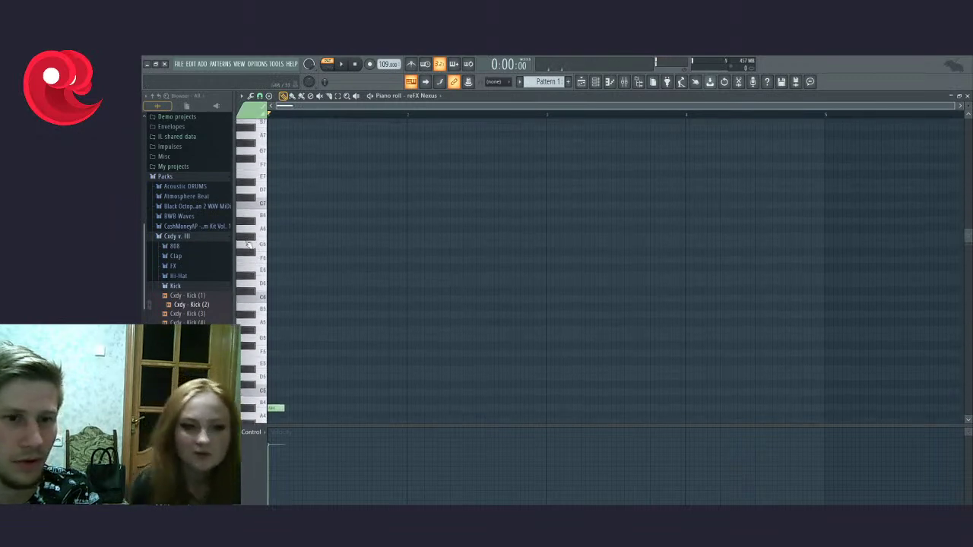
pyautogui.scroll(-3, 258, 251)
pyautogui.click(304, 239)
pyautogui.scroll(2, 284, 294)
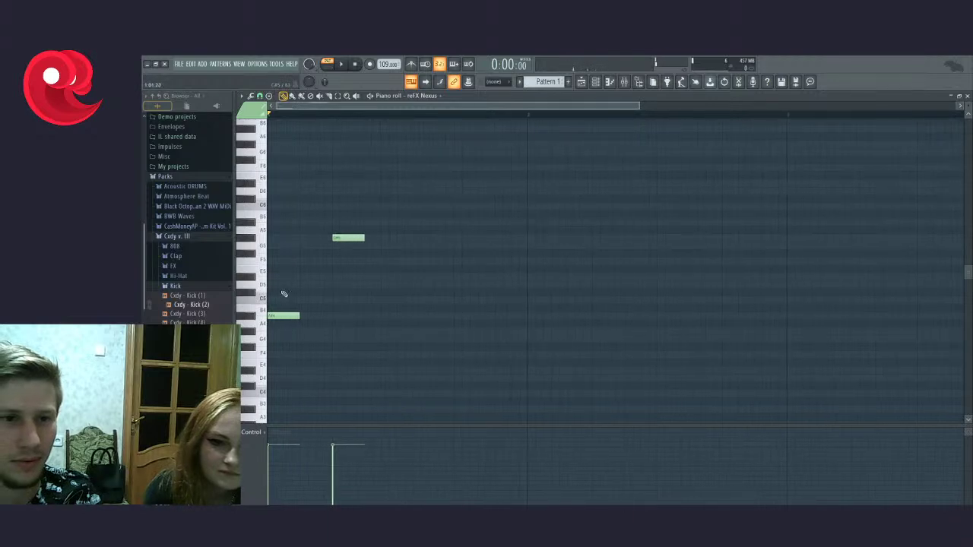
pyautogui.rightClick(354, 237)
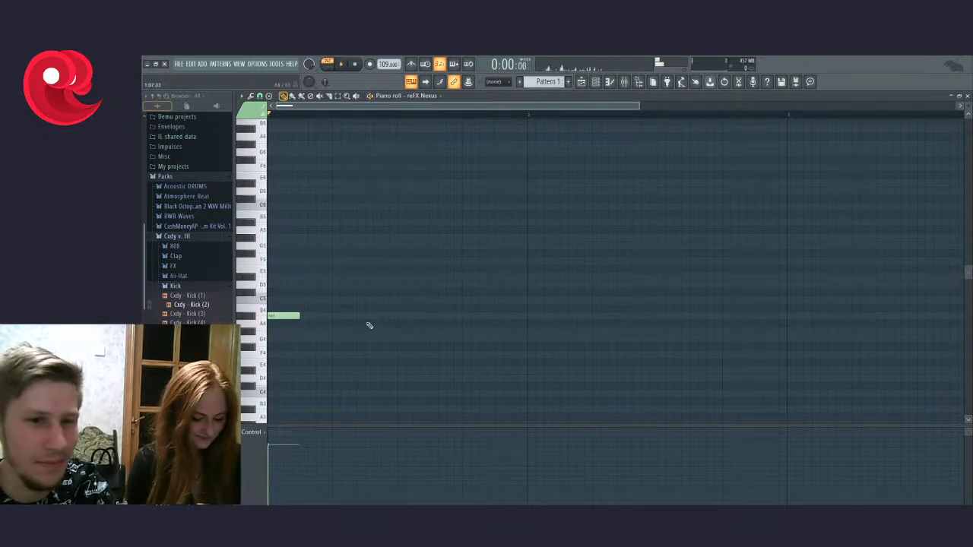
# Step: Lengthen the A#4 note to fill the whole first bar, and turn on the metronome
pyautogui.moveTo(300, 316); pyautogui.dragTo(395, 339)
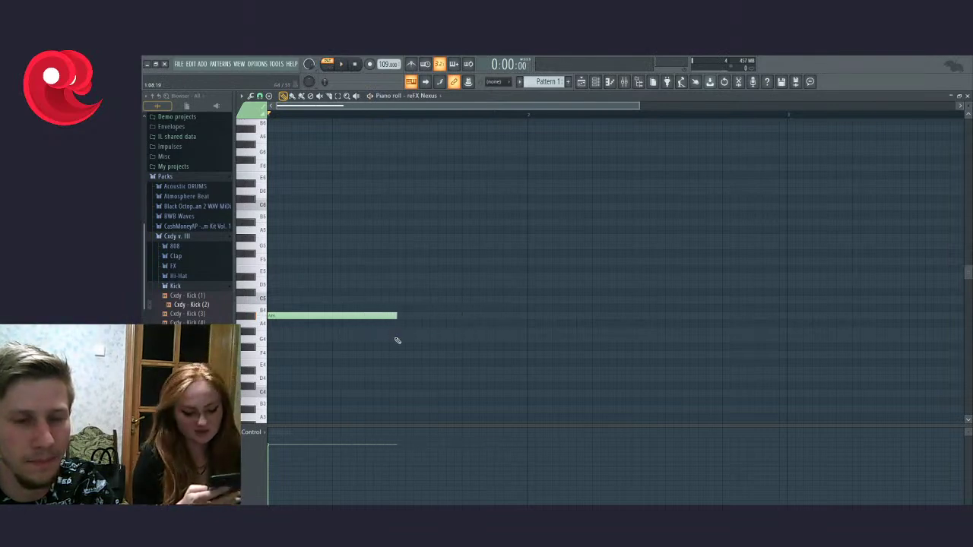
pyautogui.press('space')
pyautogui.scroll(-1, 409, 379)
pyautogui.scroll(-1, 410, 378)
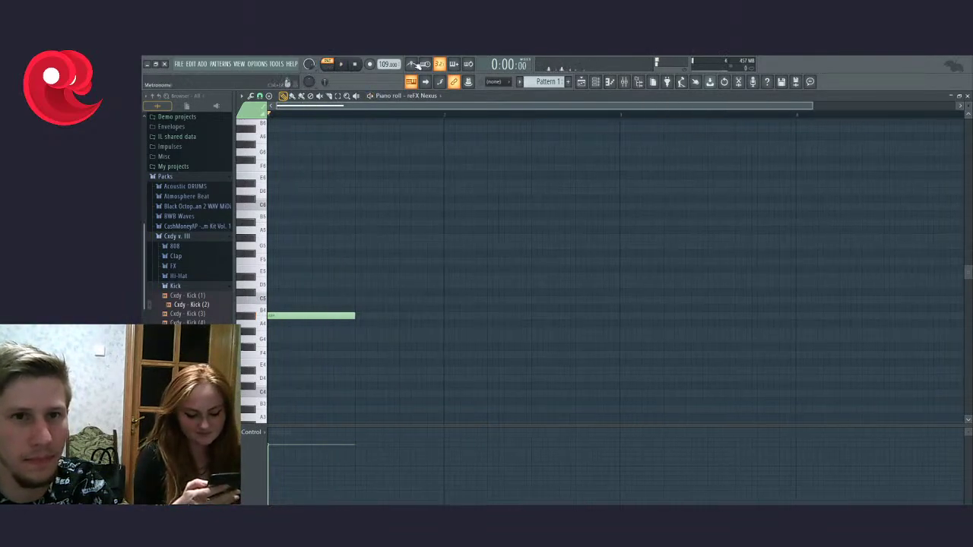
pyautogui.press('space')
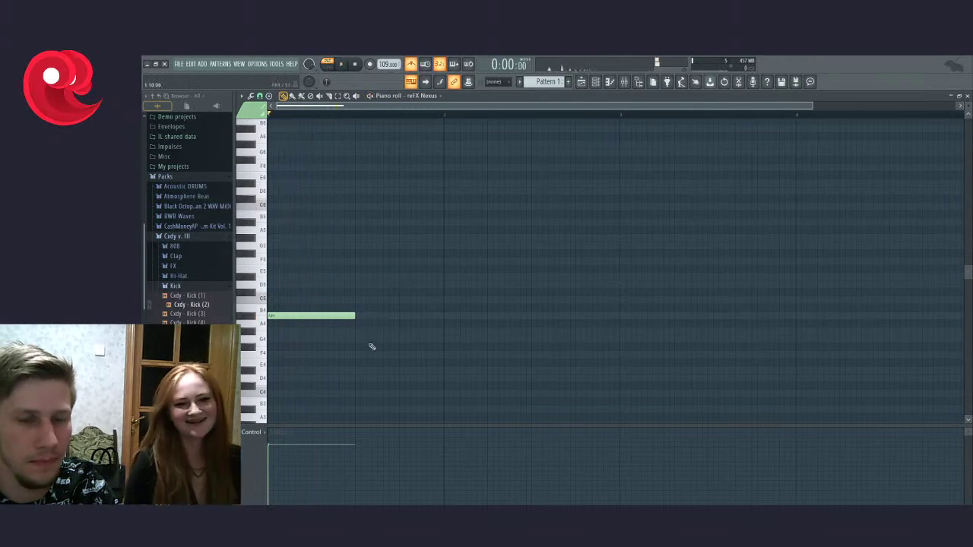
pyautogui.moveTo(354, 319); pyautogui.dragTo(443, 322)
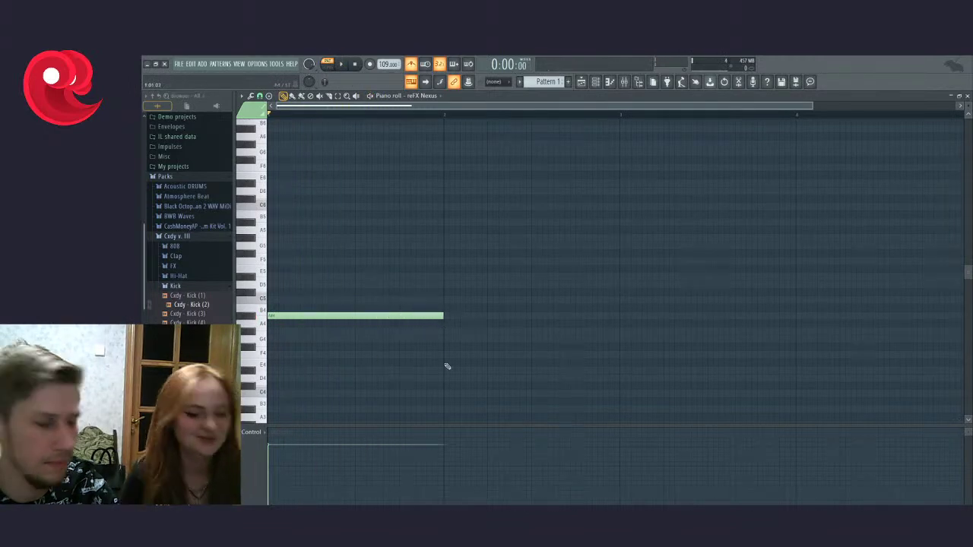
# Step: Add a one-bar D5 note in bar 2 and play both notes back
pyautogui.click(447, 286)
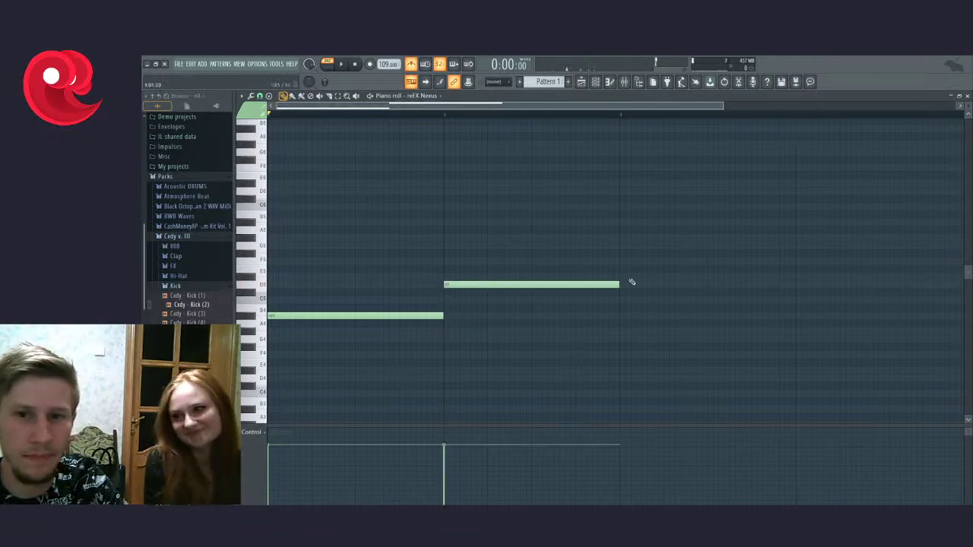
pyautogui.press('space')
pyautogui.scroll(-2, 533, 311)
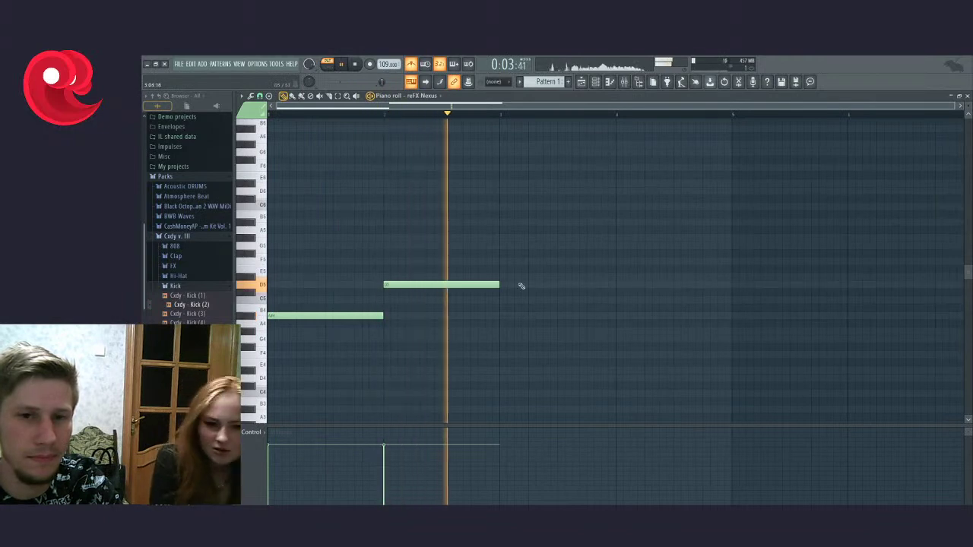
pyautogui.press('space')
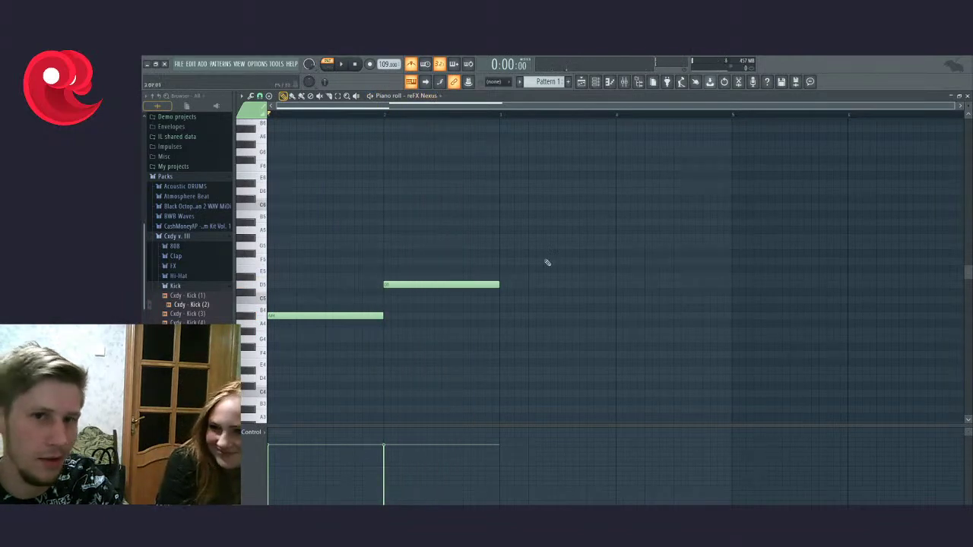
# Step: Add a one-bar G5 note in bar 3, listen to the sequence, and lower the new note to F5
pyautogui.click(504, 246)
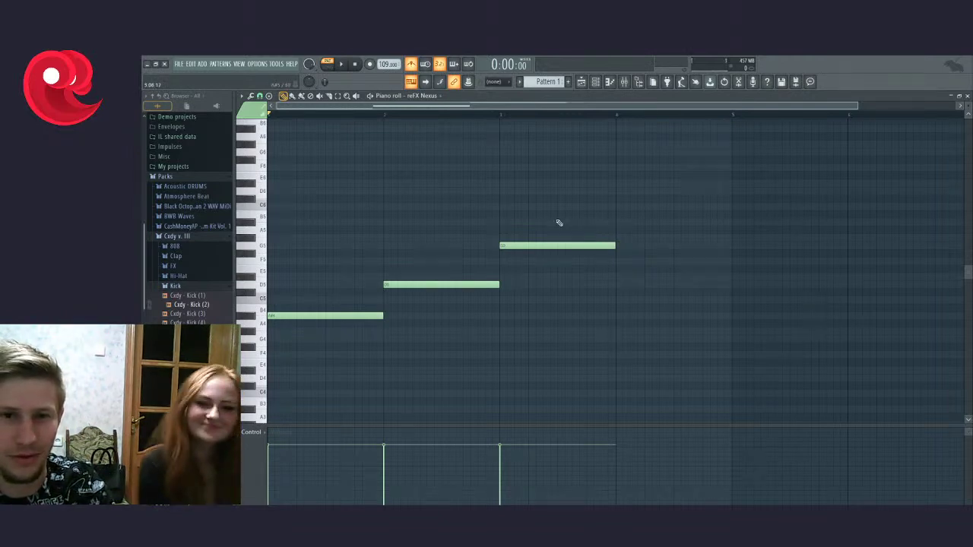
pyautogui.press('space')
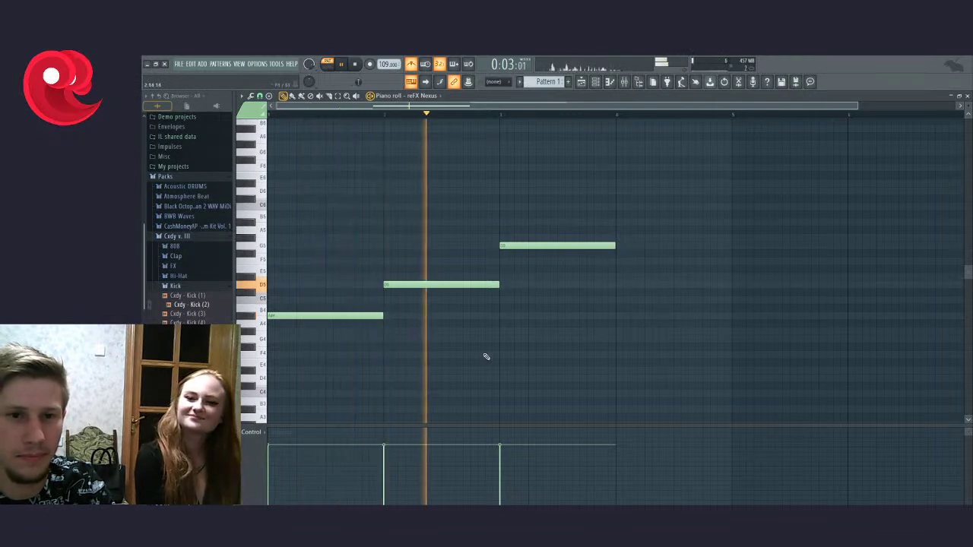
pyautogui.press('space')
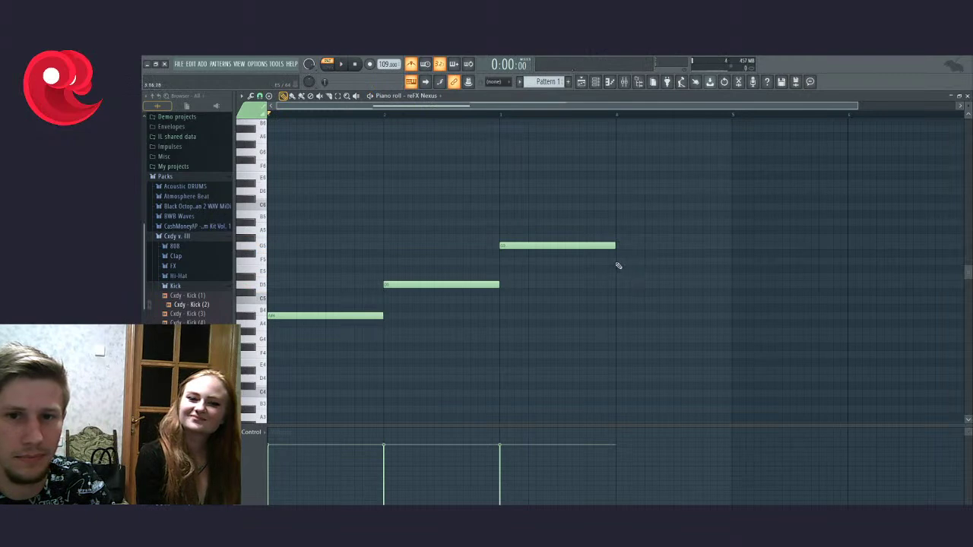
pyautogui.moveTo(530, 245); pyautogui.dragTo(530, 260)
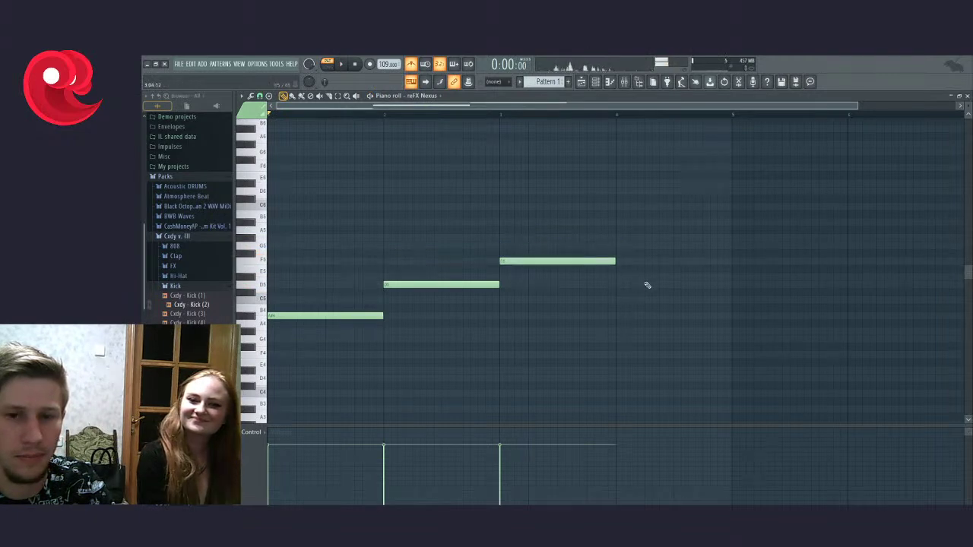
# Step: Add a one-bar G5 note in bar 4, play the sequence, and return playback to the start
pyautogui.click(620, 245)
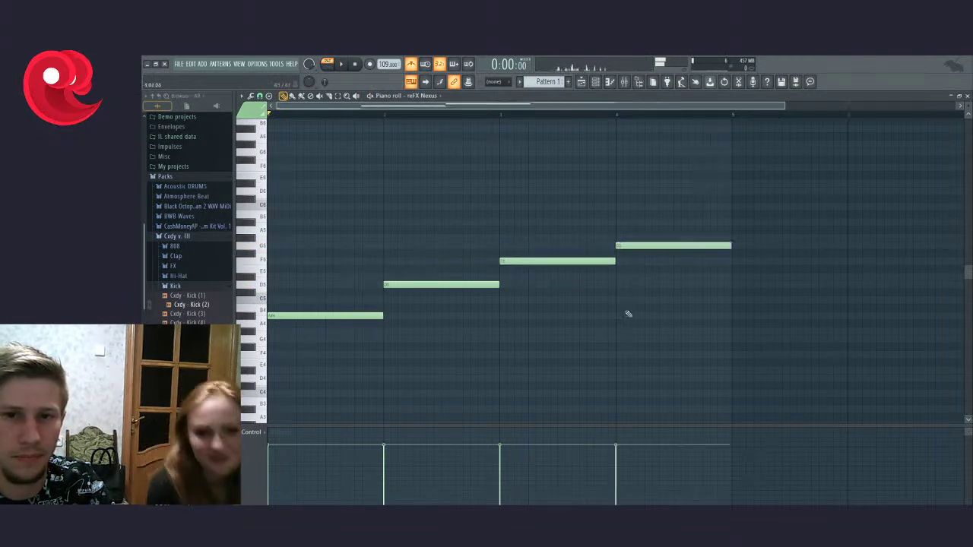
pyautogui.click(380, 115)
pyautogui.press('space')
pyautogui.click(498, 115)
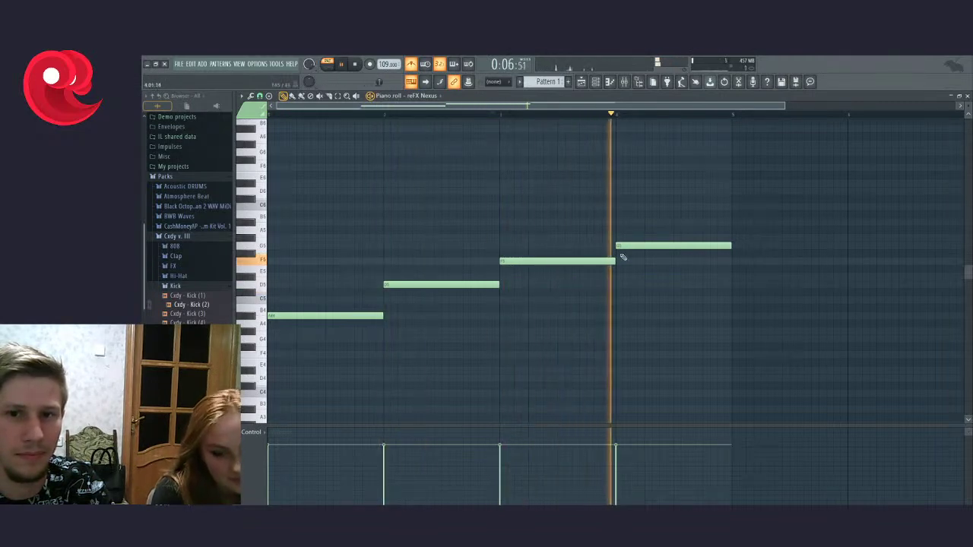
pyautogui.press('space')
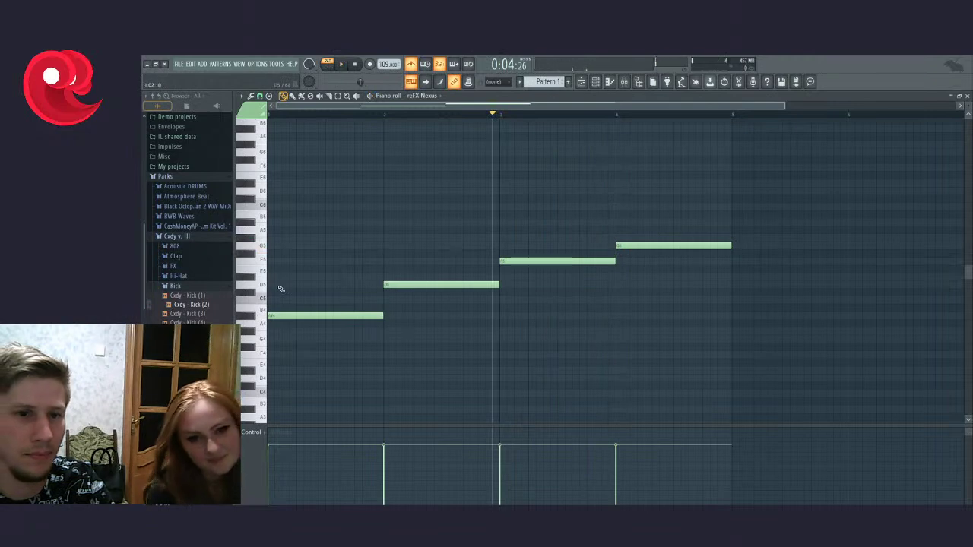
pyautogui.press('Home')
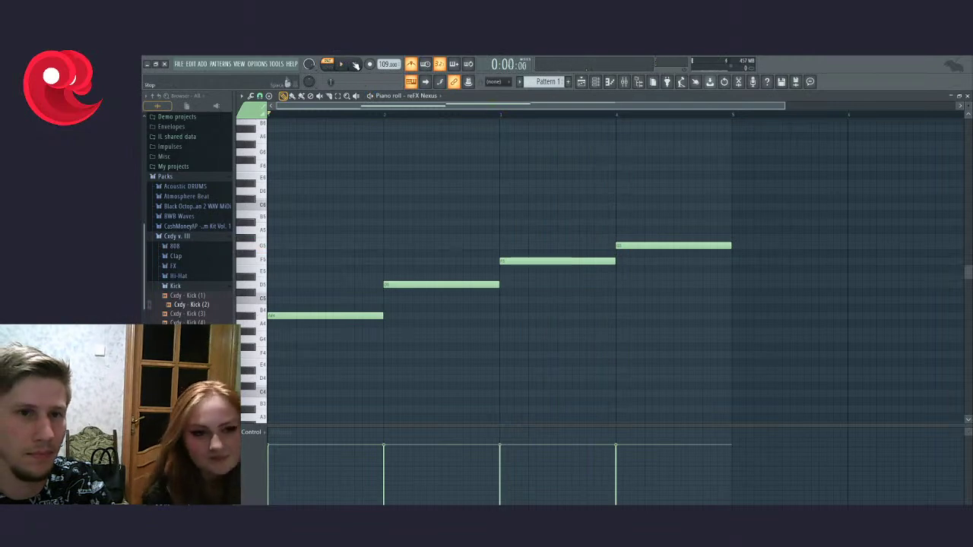
# Step: Try a short quarter-bar F5 note above the A#4 at the start of bar 1, and listen to it
pyautogui.click(280, 248)
pyautogui.moveTo(379, 245); pyautogui.dragTo(284, 263)
pyautogui.press('space')
pyautogui.press('space')
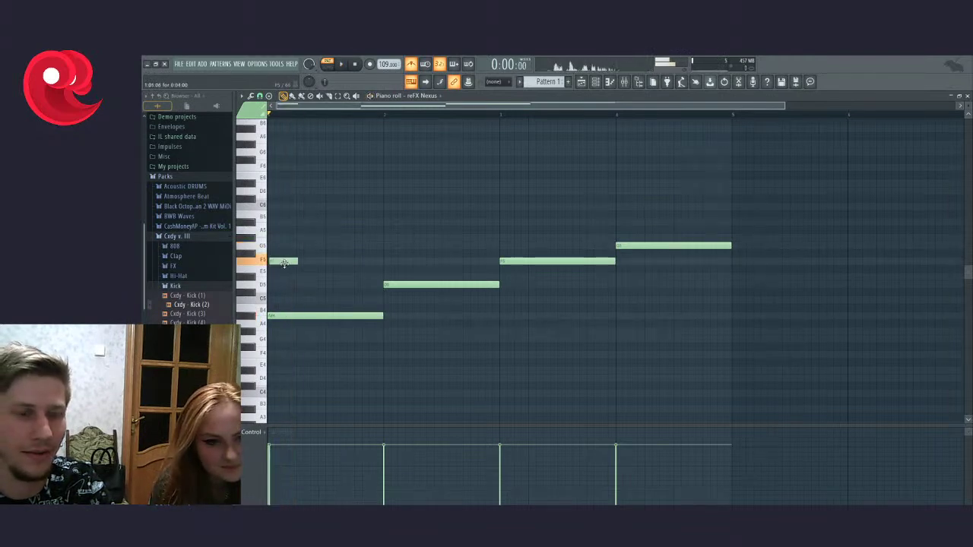
pyautogui.press('space')
pyautogui.press('space')
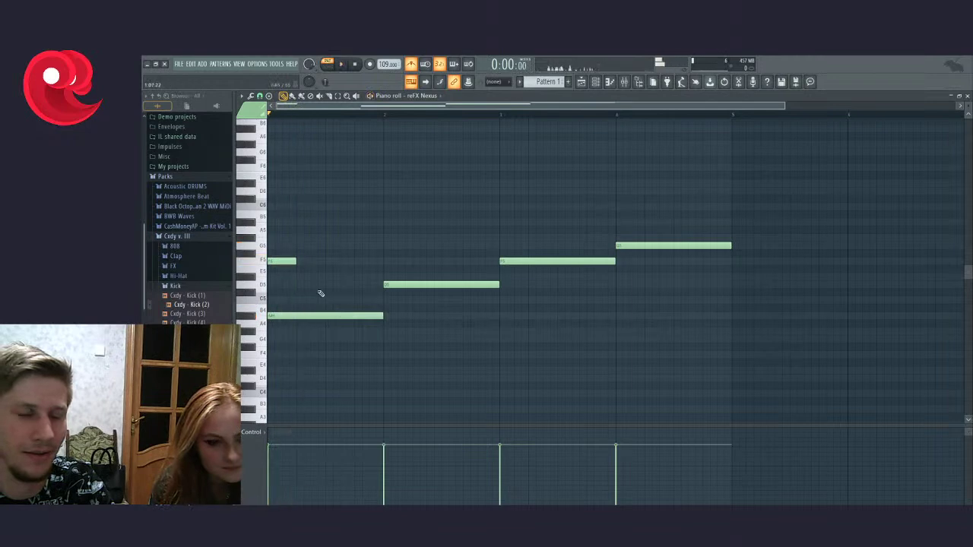
pyautogui.press('space')
pyautogui.press('space')
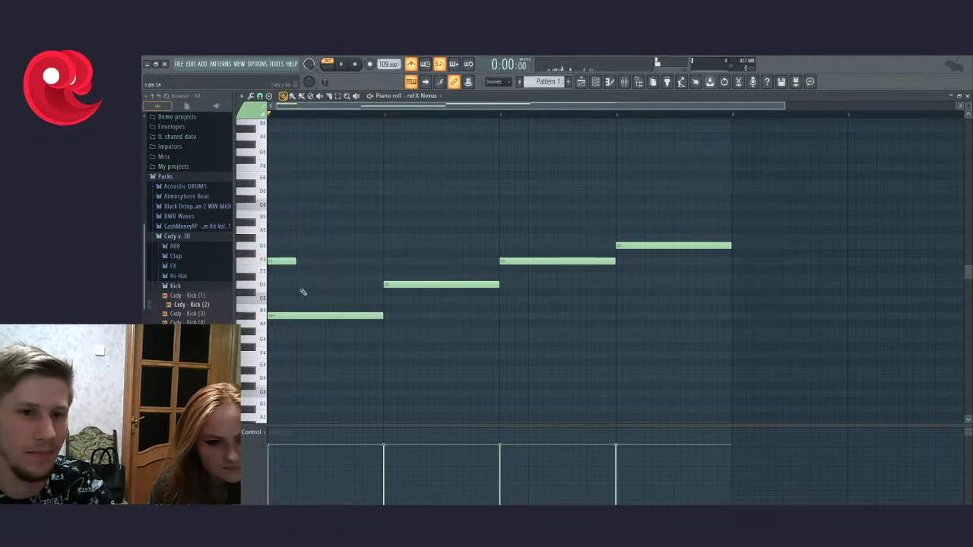
# Step: Try a short C6 note right after the short F5 in bar 1, and raise it to A#6
pyautogui.click(298, 206)
pyautogui.press('space')
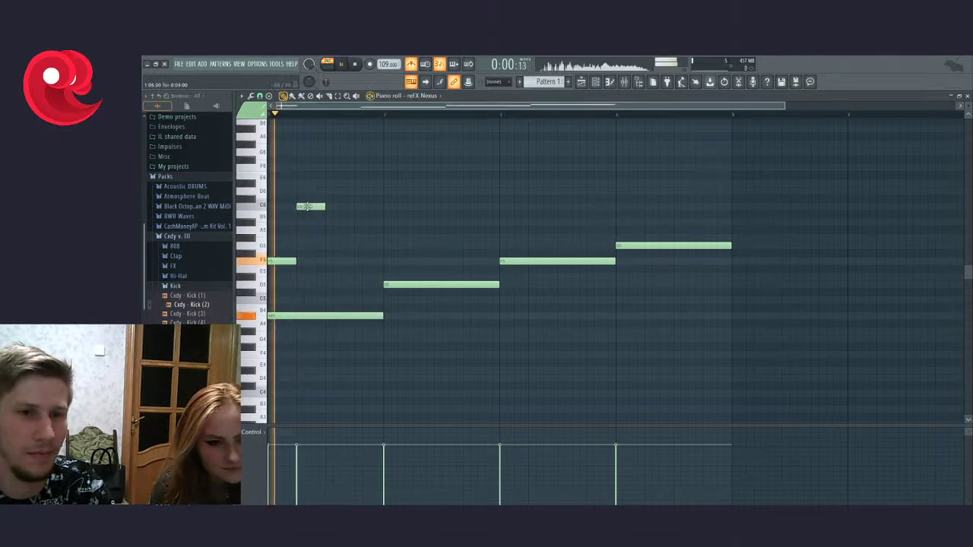
pyautogui.moveTo(307, 206); pyautogui.dragTo(307, 127)
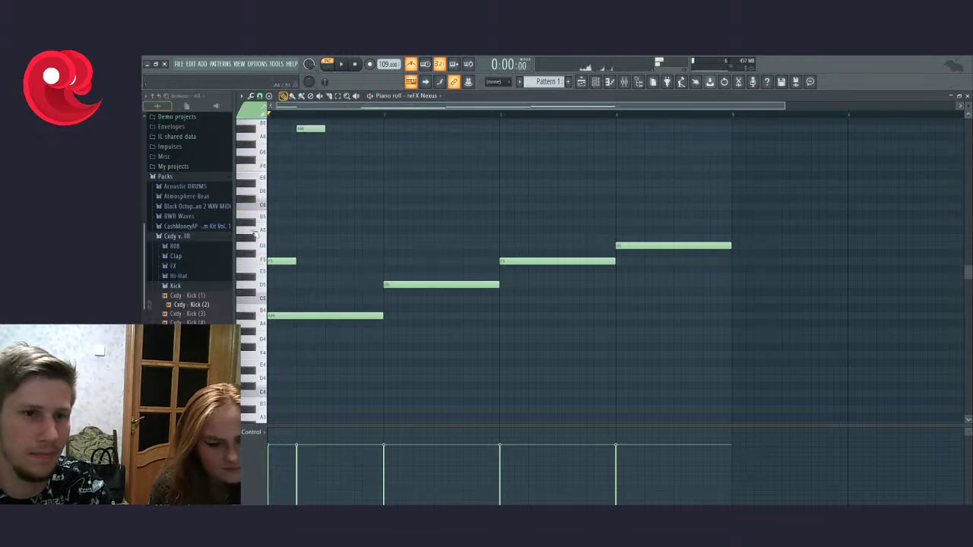
pyautogui.press('space')
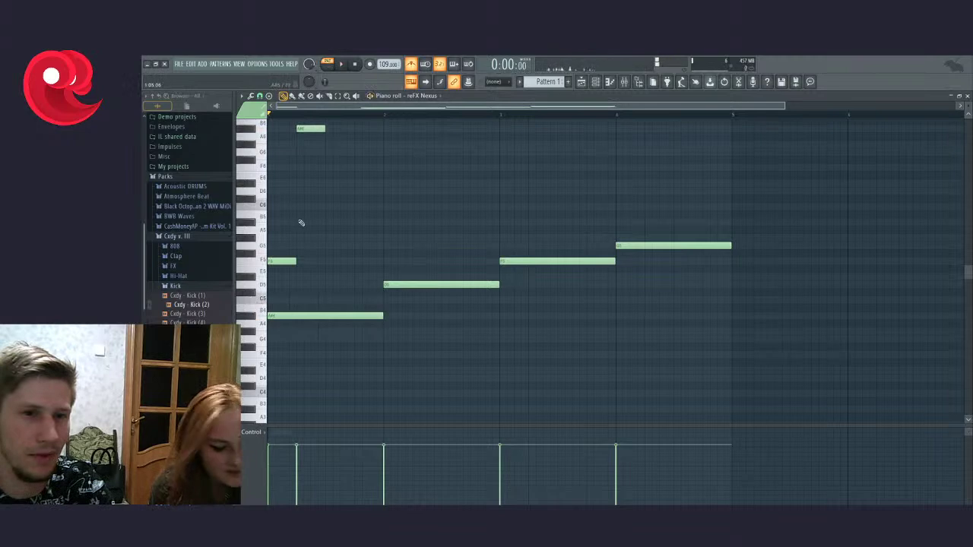
pyautogui.press('space')
pyautogui.press('space')
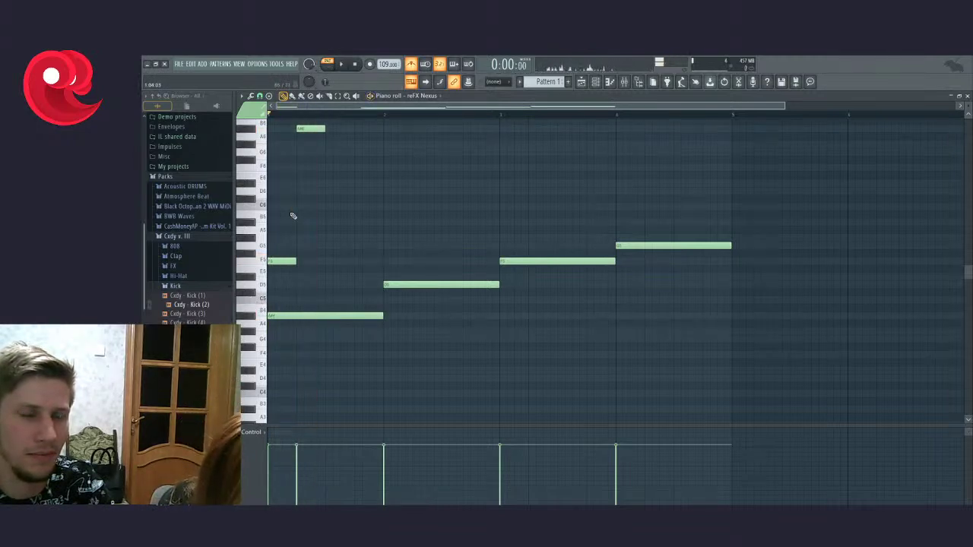
pyautogui.click(307, 136)
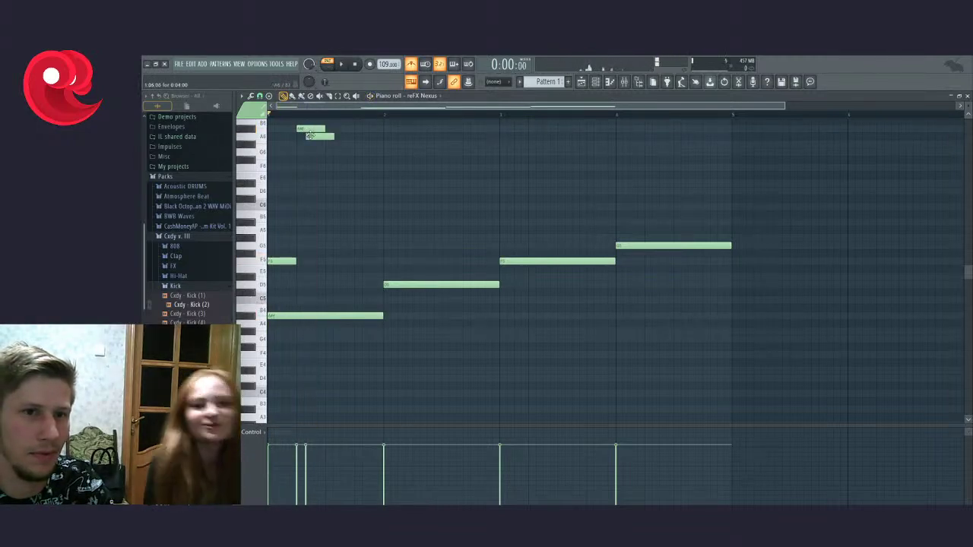
pyautogui.rightClick(310, 135)
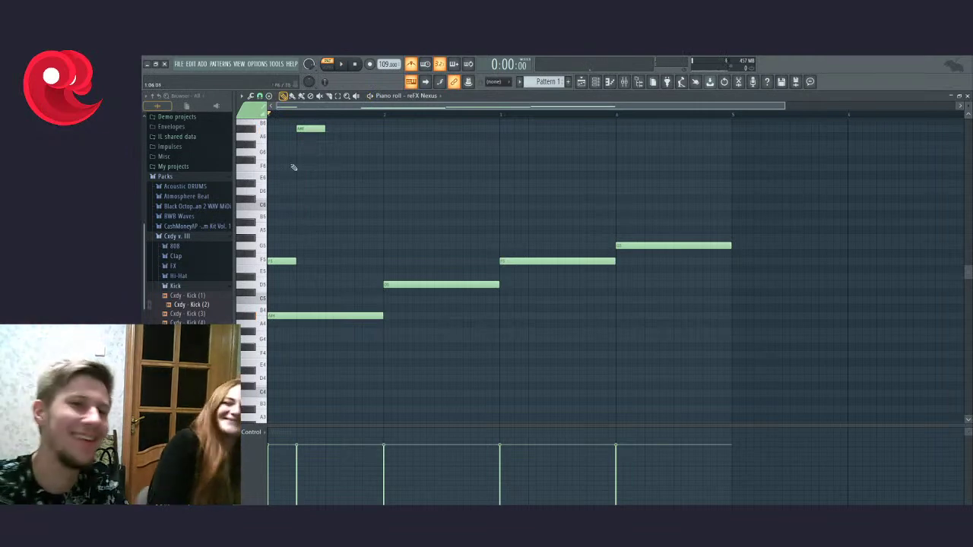
# Step: Lower the short A#6 note in bar 1 by an octave to A#5, listen to it, and delete it
pyautogui.scroll(2, 293, 167)
pyautogui.click(310, 174)
pyautogui.hotkey('ctrl', 'Down')
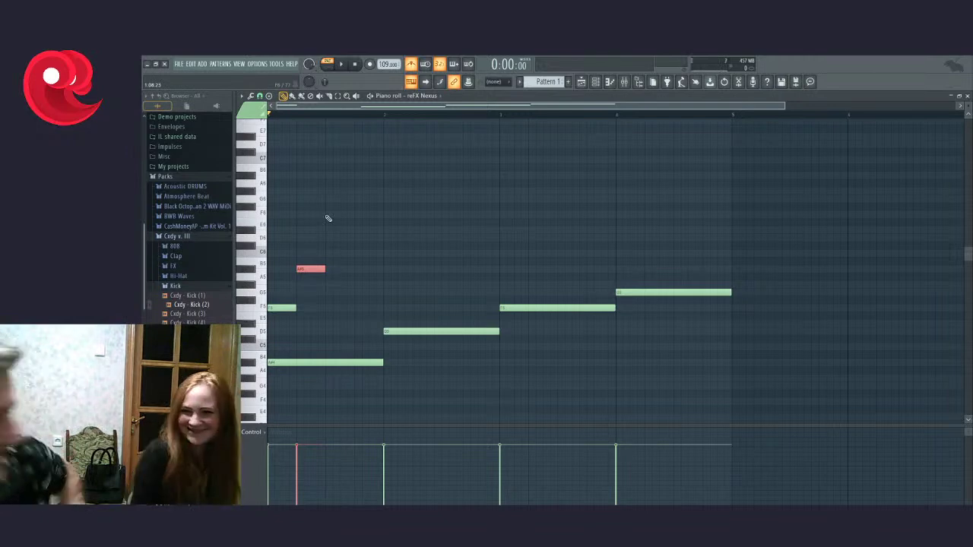
pyautogui.scroll(5, 249, 370)
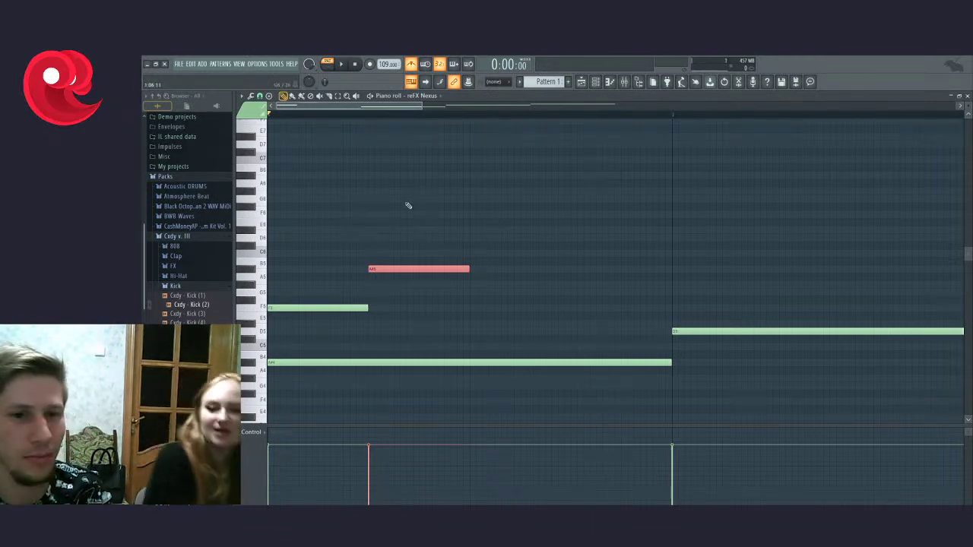
pyautogui.press('space')
pyautogui.press('space')
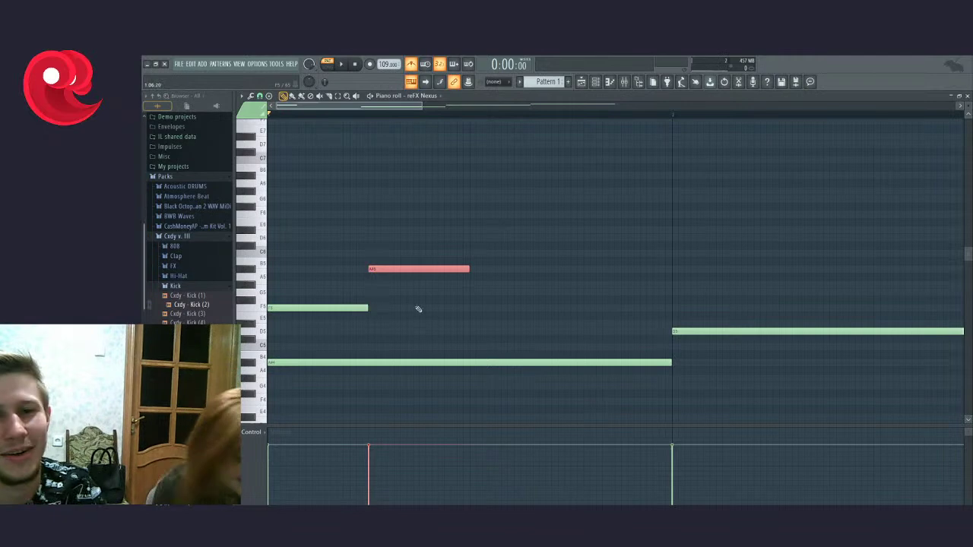
pyautogui.rightClick(411, 268)
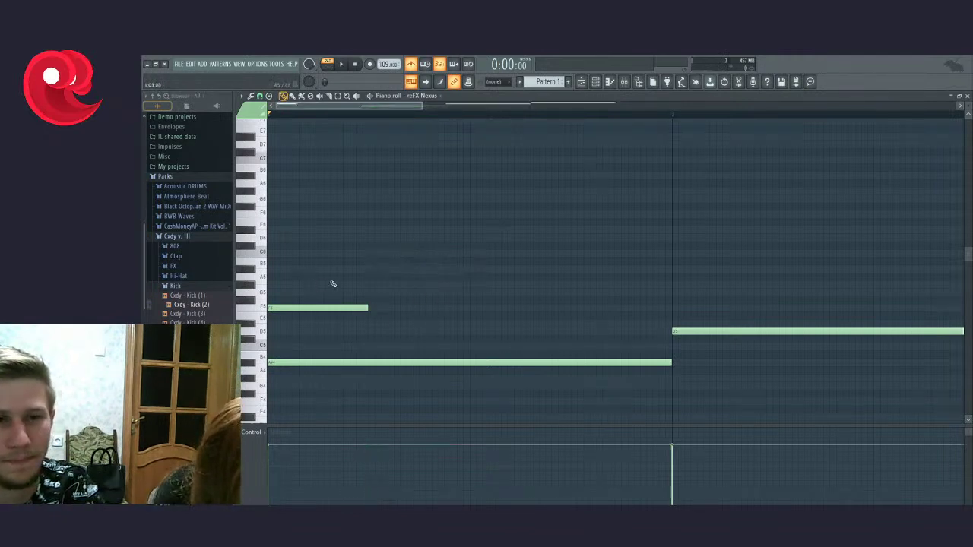
# Step: Place a short note above the D5 at the start of bar 2, and raise it to A#5 while auditioning it
pyautogui.press('space')
pyautogui.scroll(-3, 398, 296)
pyautogui.click(427, 293)
pyautogui.press('space')
pyautogui.moveTo(437, 296); pyautogui.dragTo(437, 287)
pyautogui.press('space')
pyautogui.click(417, 114)
pyautogui.press('space')
pyautogui.keyDown('ctrl'); pyautogui.click(446, 280); pyautogui.keyUp('ctrl')
pyautogui.hotkey('shift', 'Up')
pyautogui.hotkey('shift', 'Up')
pyautogui.press('space')
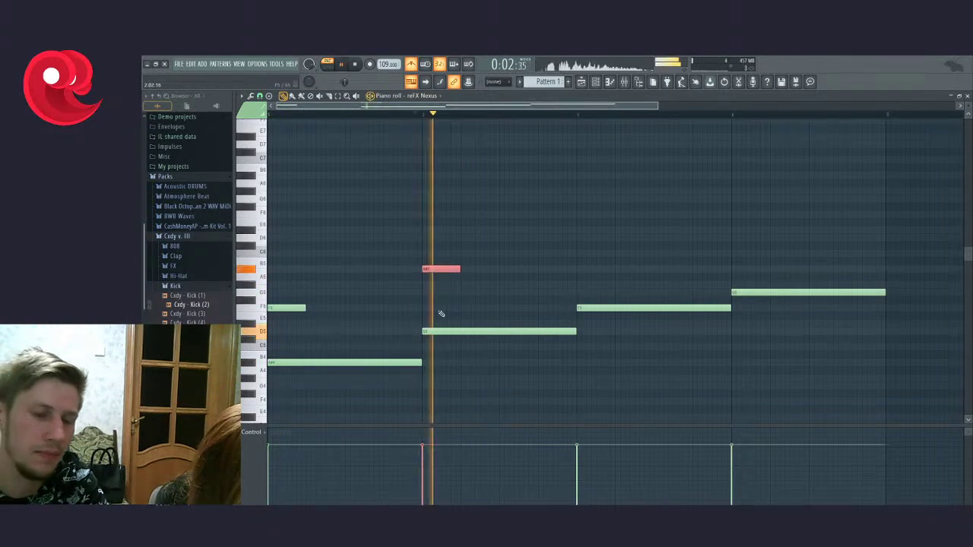
# Step: Play the melody from the beginning to hear the short note in bar 2
pyautogui.press('space')
pyautogui.click(355, 64)
pyautogui.press('space')
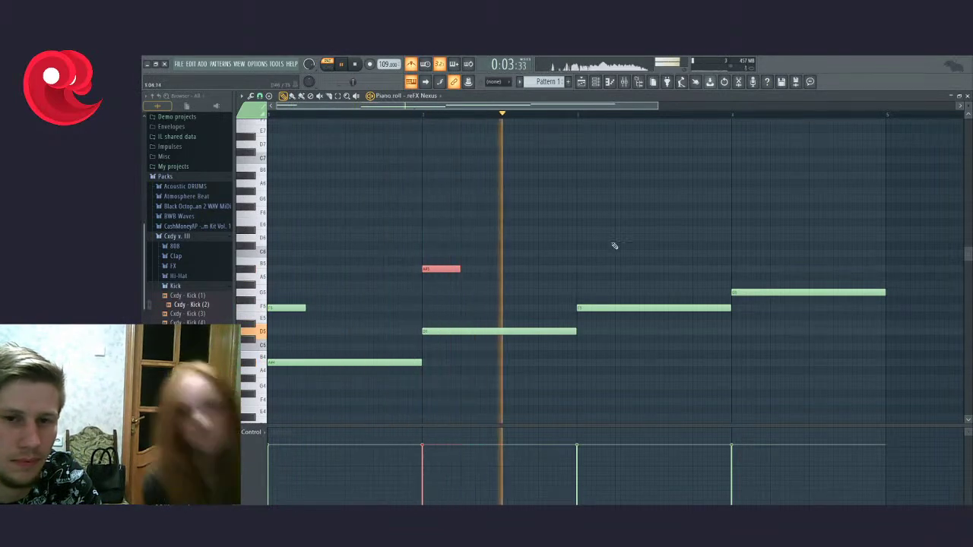
pyautogui.press('space')
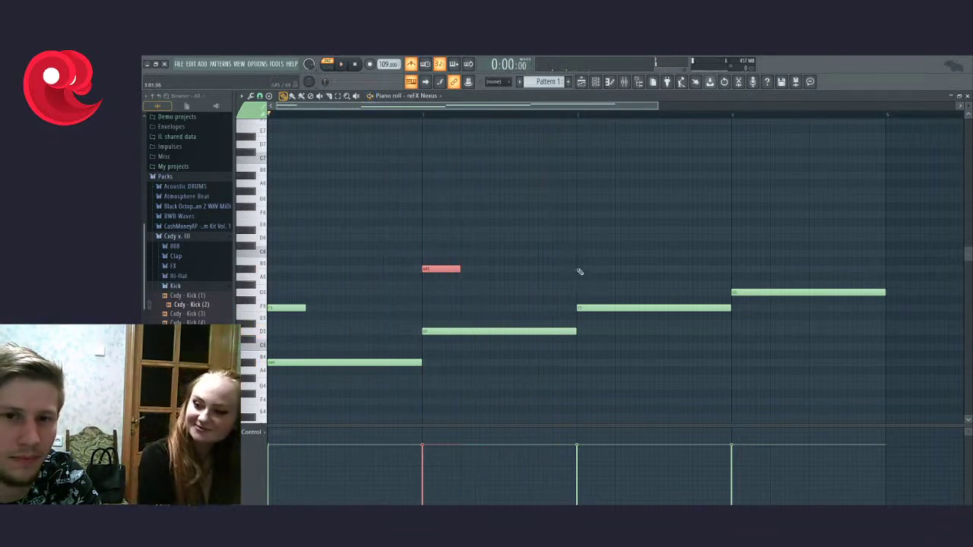
# Step: Try a short D6 note at the start of bar 3 and a short G6 note at the start of bar 4
pyautogui.click(579, 269)
pyautogui.moveTo(585, 264); pyautogui.dragTo(582, 237)
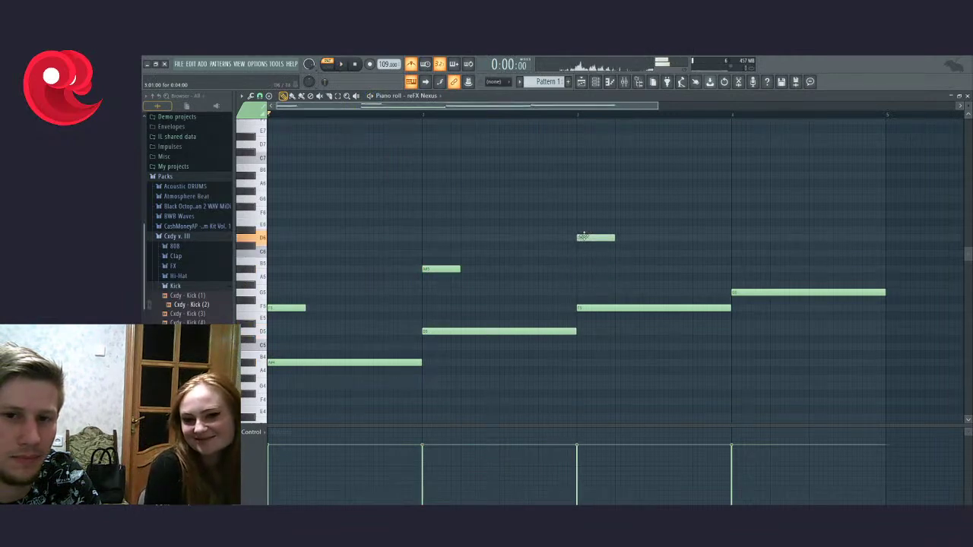
pyautogui.click(735, 201)
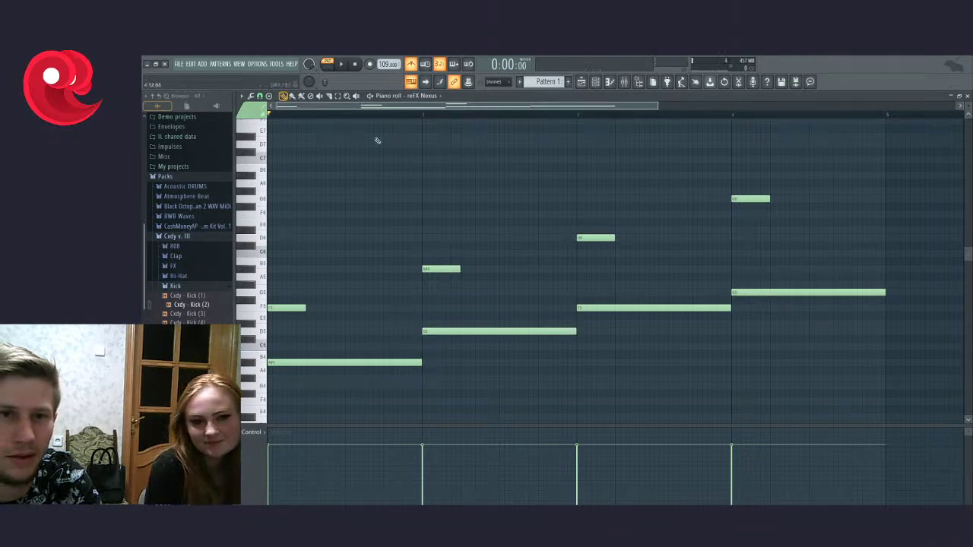
# Step: Delete the short upper notes in bars 1, 3 and 4
pyautogui.scroll(4, 314, 267)
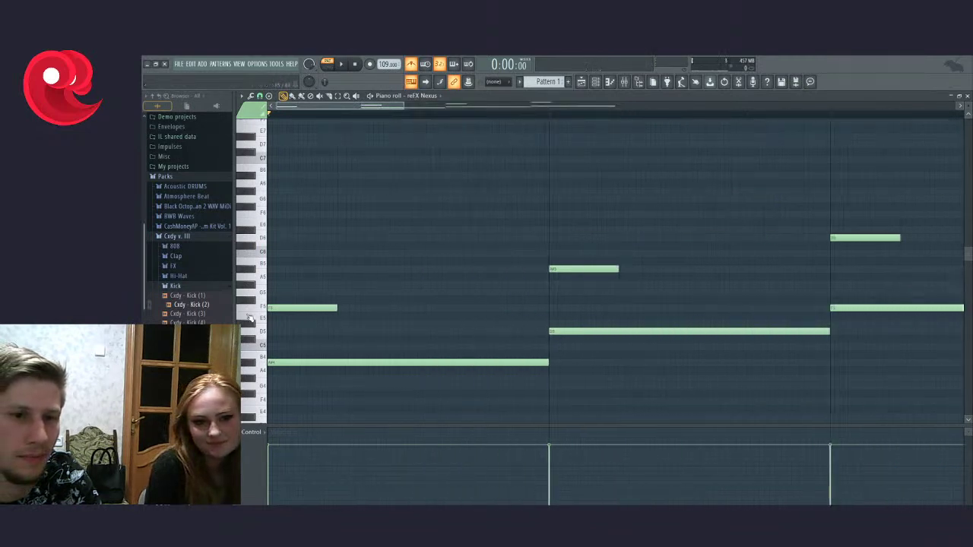
pyautogui.scroll(-4, 571, 261)
pyautogui.moveTo(815, 164); pyautogui.dragTo(379, 259)
pyautogui.press('Delete')
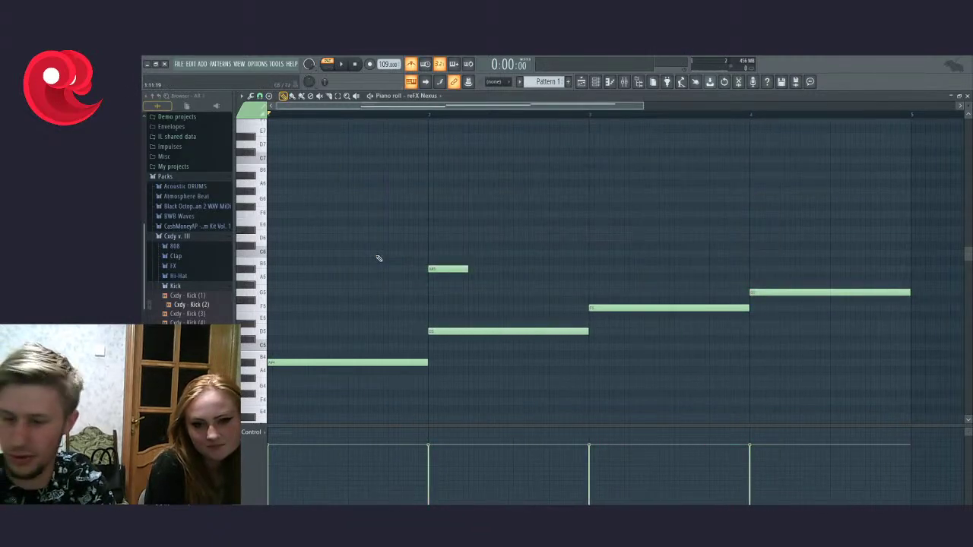
# Step: Delete the short A#5 note in bar 2, and place a short F5 note at the start of bar 1
pyautogui.rightClick(459, 269)
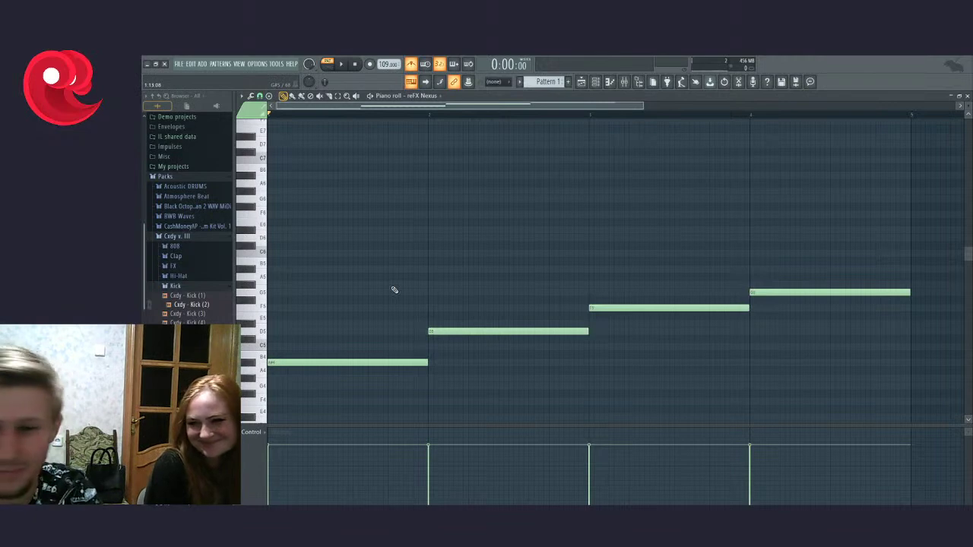
pyautogui.click(280, 307)
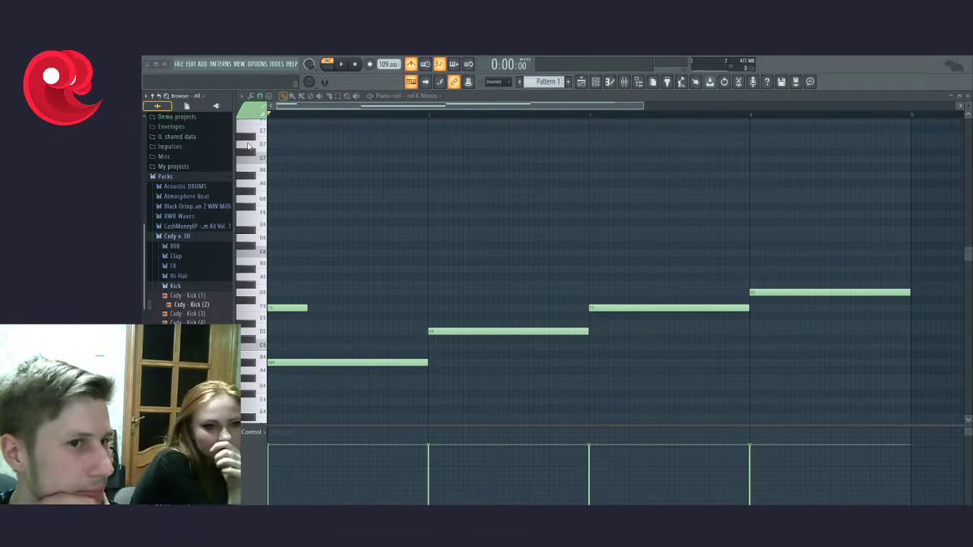
pyautogui.click(251, 199)
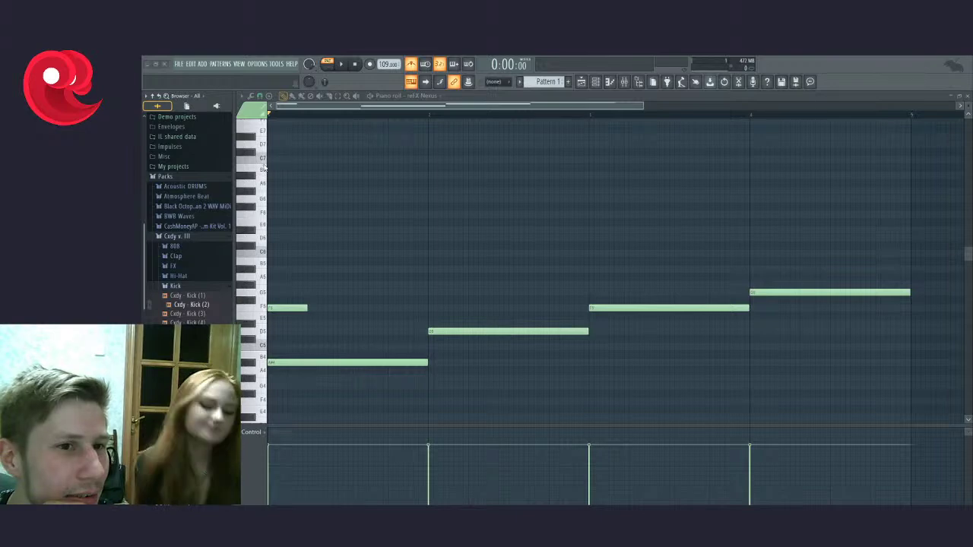
# Step: Open the daaark_2 project and play its arrangement with the metronome turned off
pyautogui.hotkey('ctrl', 'n')
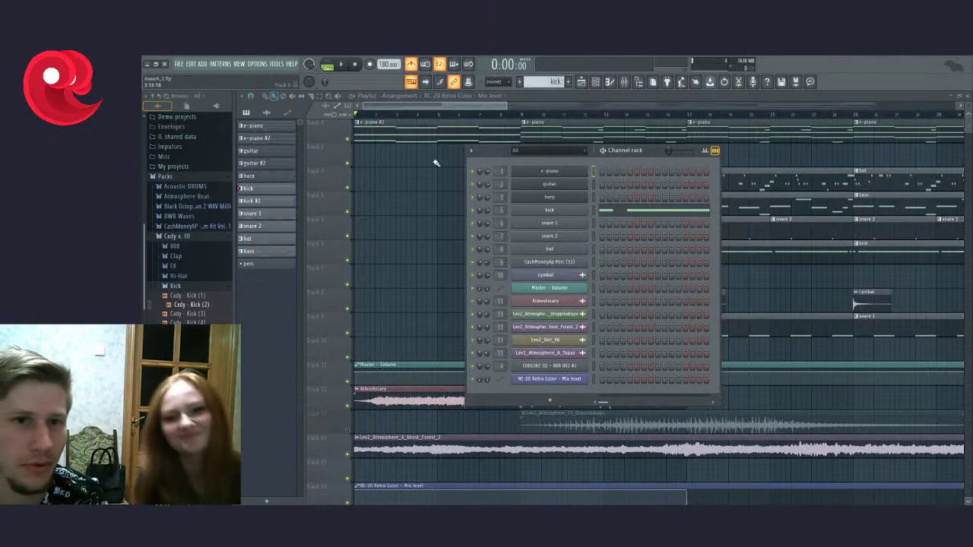
pyautogui.press('space')
pyautogui.click(410, 66)
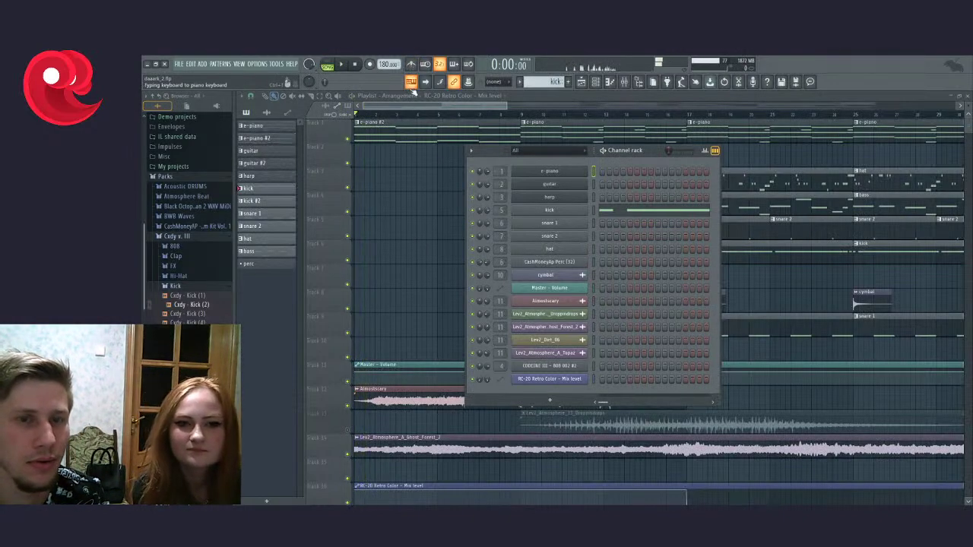
pyautogui.scroll(-5, 434, 299)
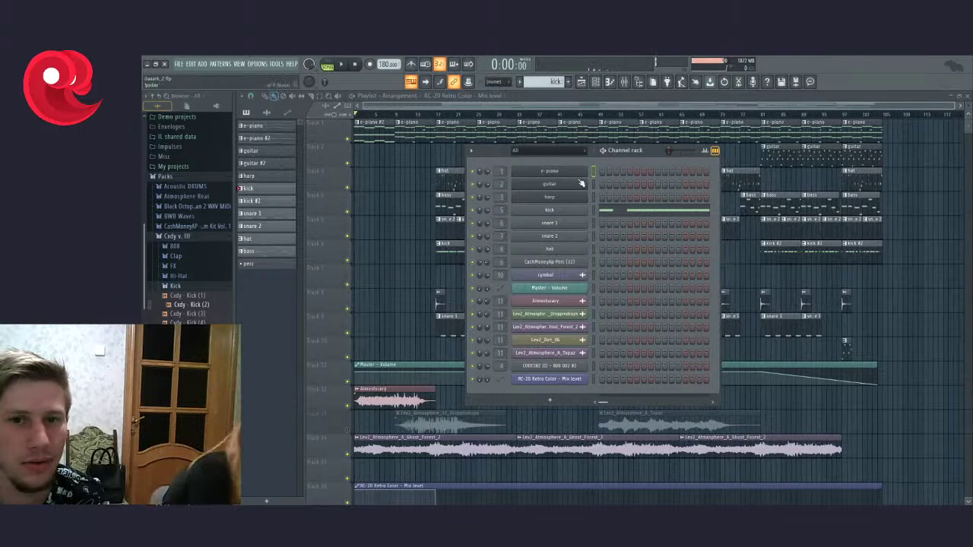
# Step: View the e-piano channel's Addictive Keys instrument with its Mark One sound, and close it
pyautogui.click(563, 197)
pyautogui.click(563, 172)
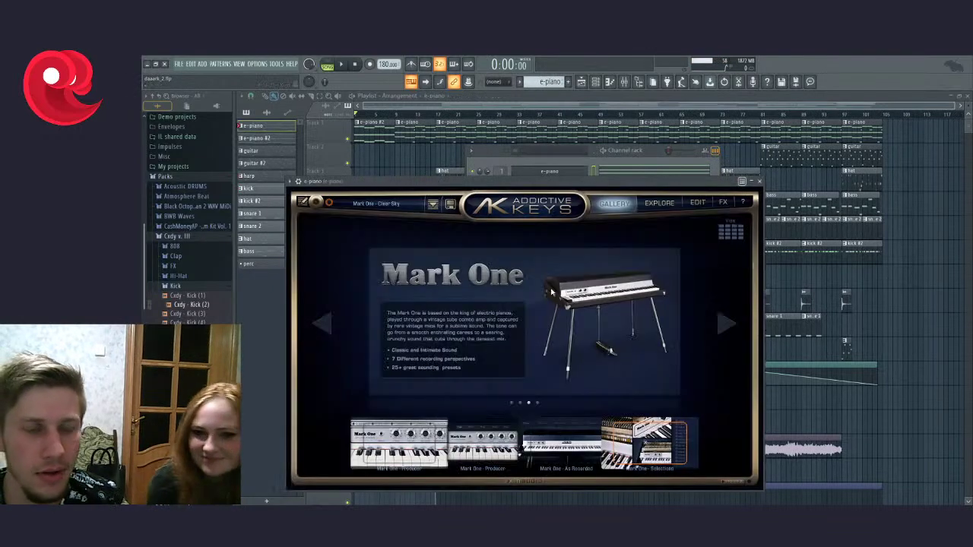
pyautogui.click(761, 183)
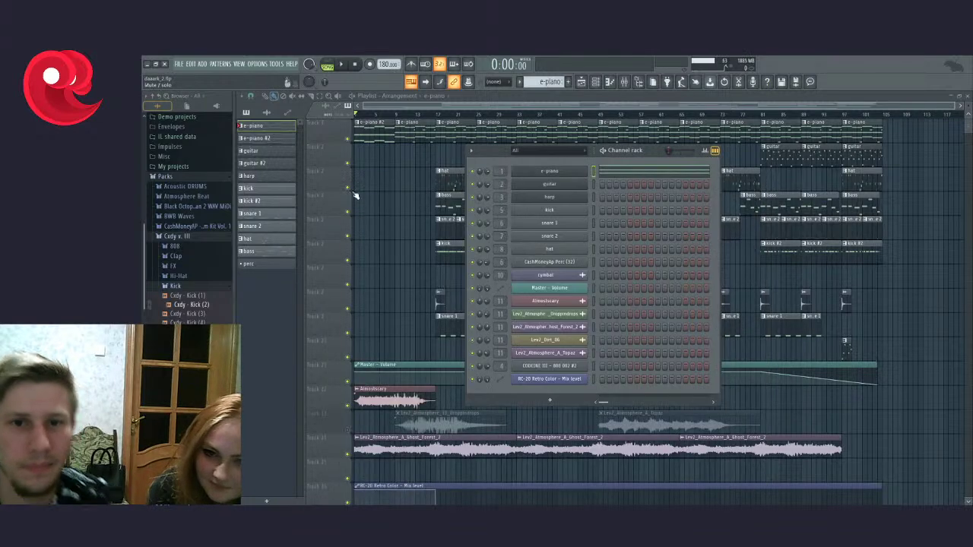
# Step: Open the first e-piano #2 clip's notes in the piano roll and play them
pyautogui.scroll(3, 321, 198)
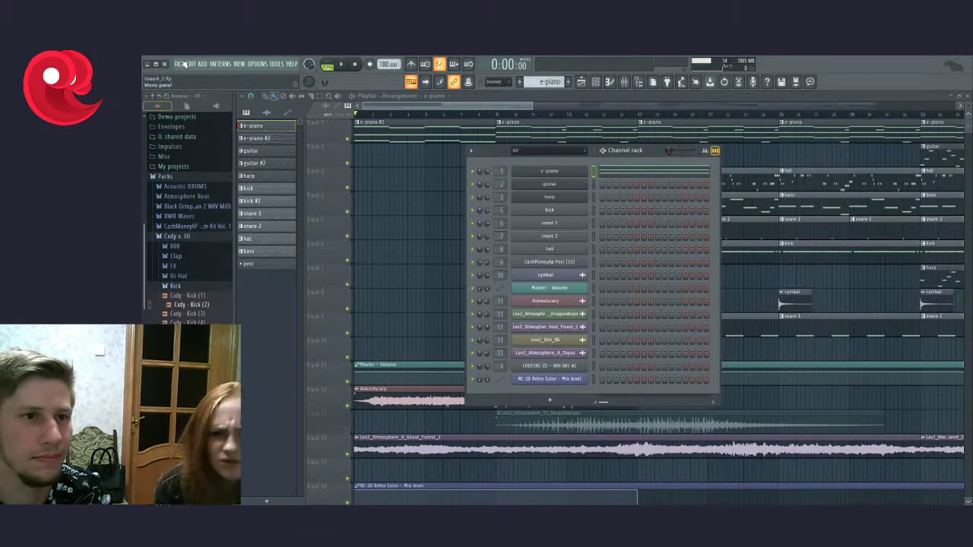
pyautogui.click(384, 124)
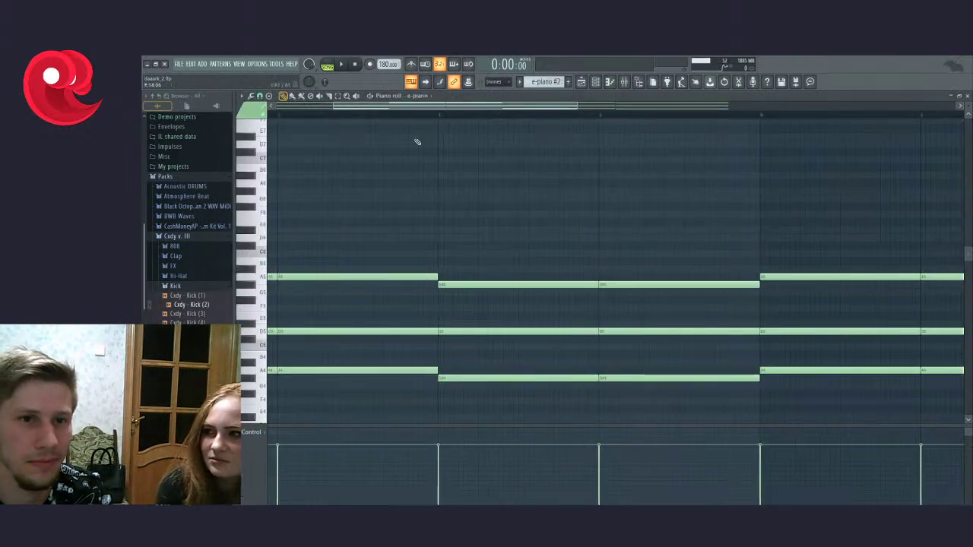
pyautogui.scroll(-3, 527, 201)
pyautogui.click(342, 66)
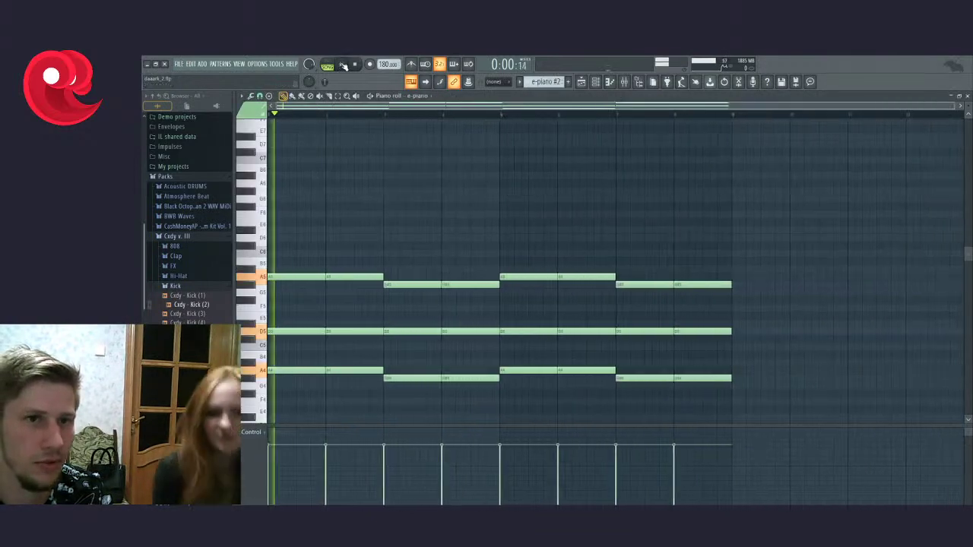
# Step: Examine the effects chain on the e-piano mixer track, and return to the playlist arrangement
pyautogui.press('F9')
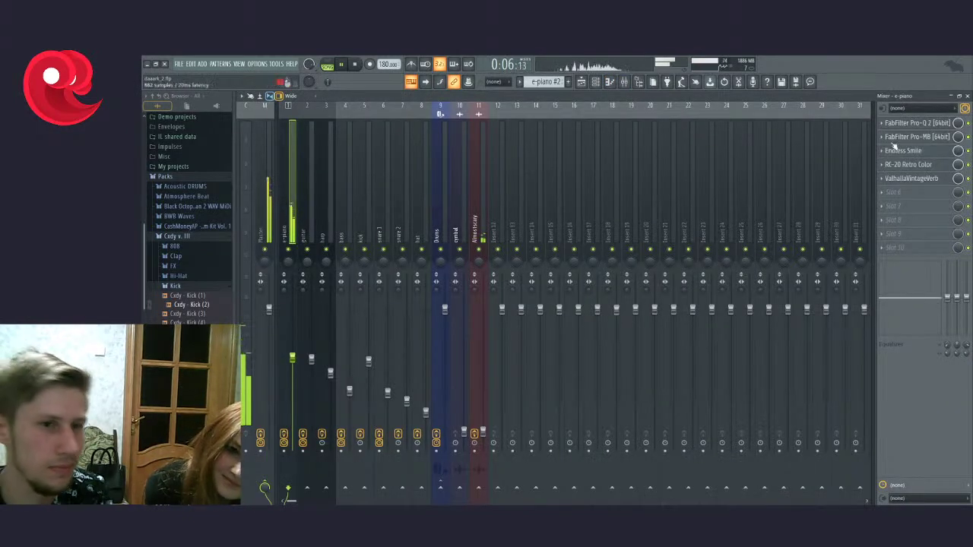
pyautogui.press('F5')
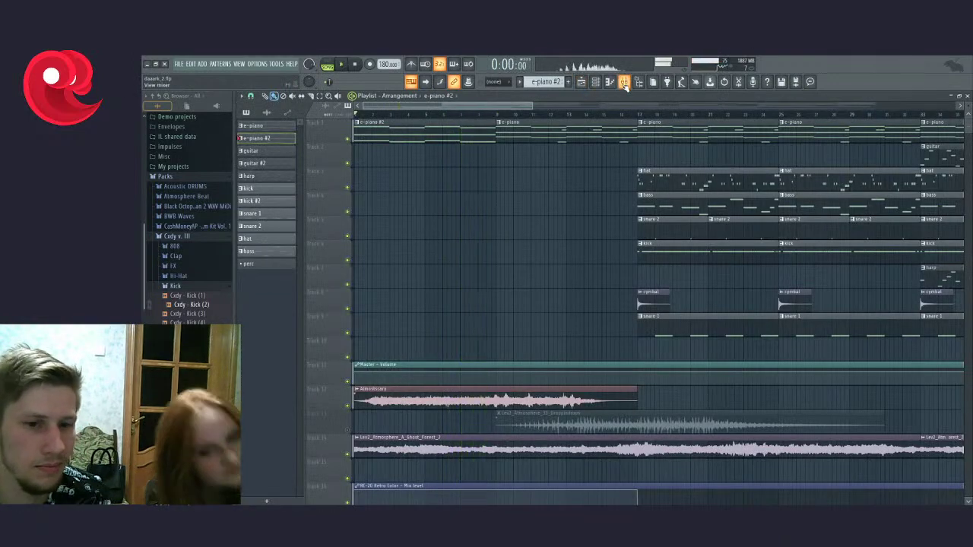
pyautogui.press('space')
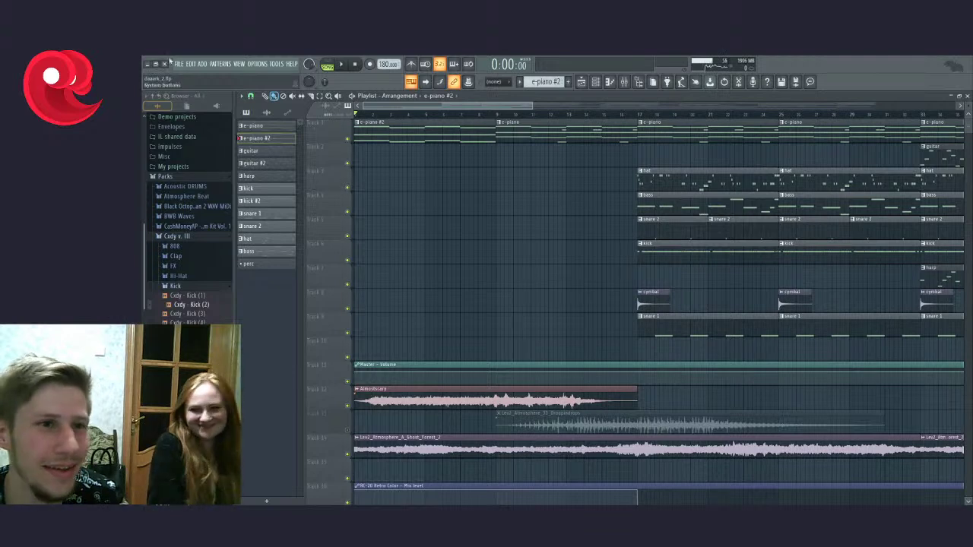
# Step: Start a new project with Nexus and load the Mystic Pluck preset from the Halloween Trap category
pyautogui.click(187, 80)
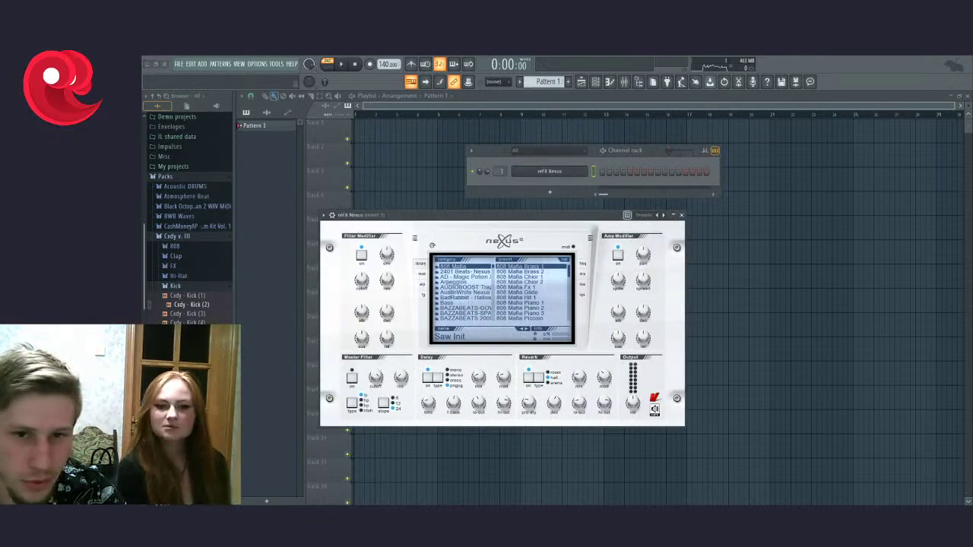
pyautogui.scroll(-10, 463, 292)
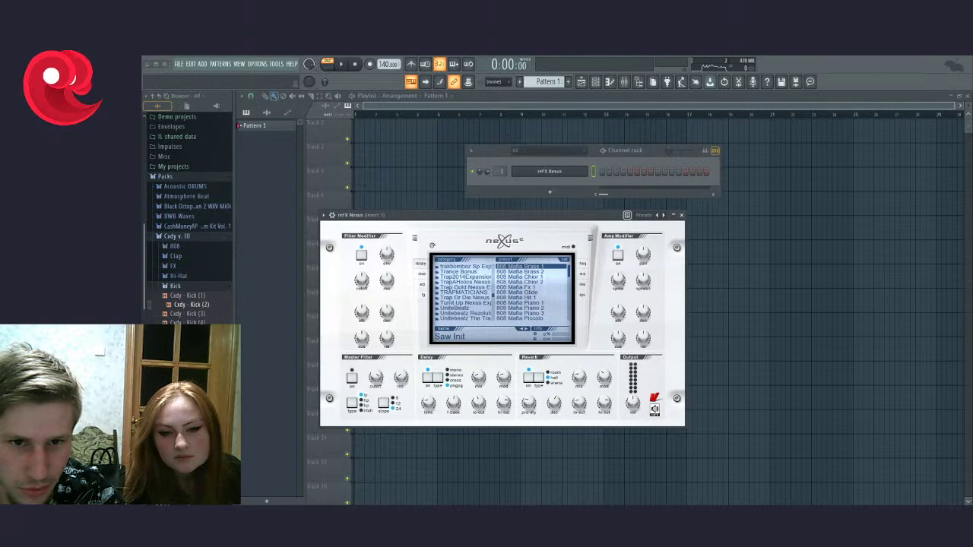
pyautogui.scroll(8, 465, 292)
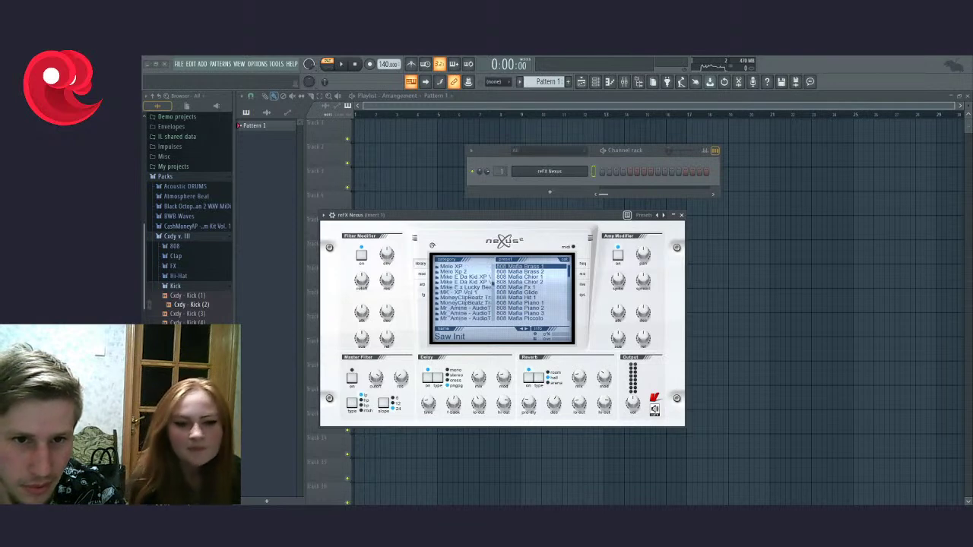
pyautogui.scroll(8, 465, 292)
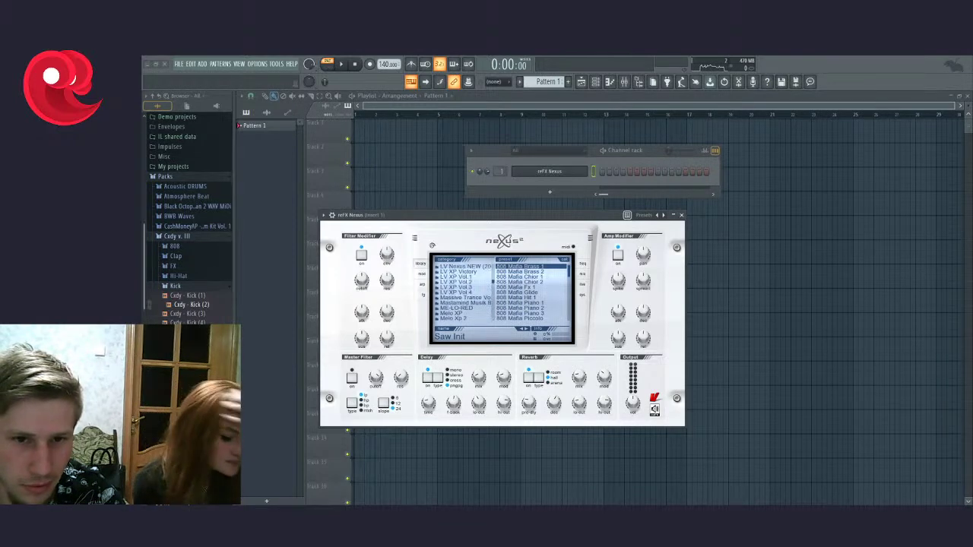
pyautogui.scroll(1, 465, 292)
pyautogui.scroll(1, 465, 293)
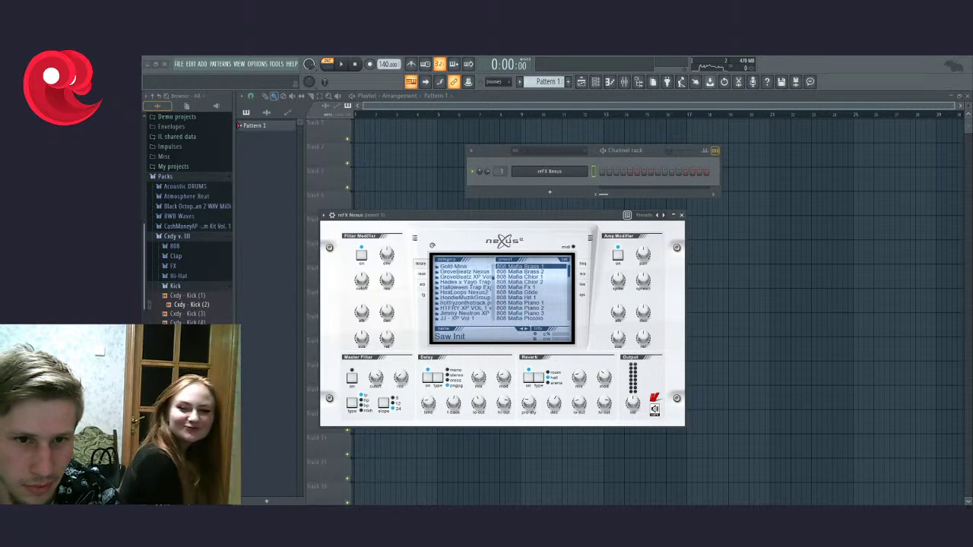
pyautogui.click(466, 288)
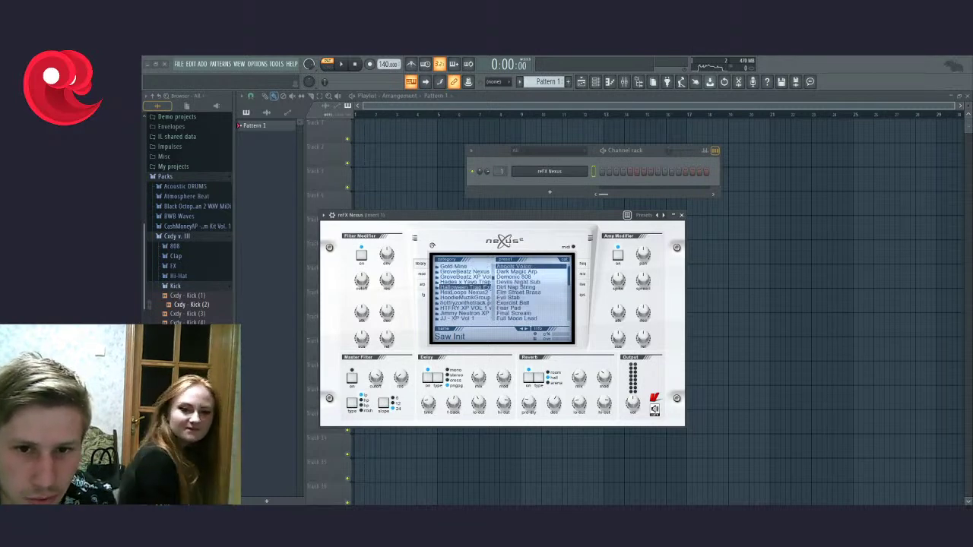
pyautogui.scroll(-3, 525, 293)
pyautogui.scroll(-1, 525, 293)
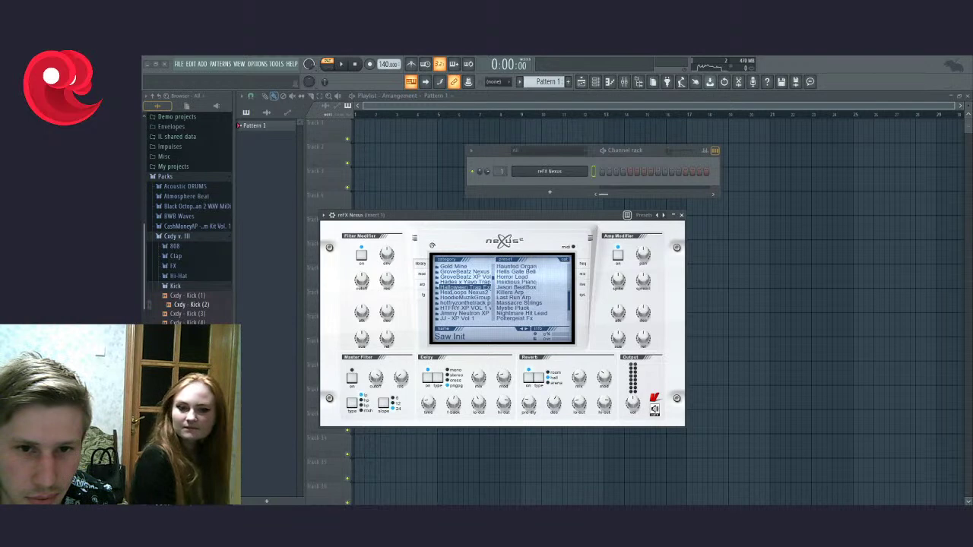
pyautogui.click(513, 308)
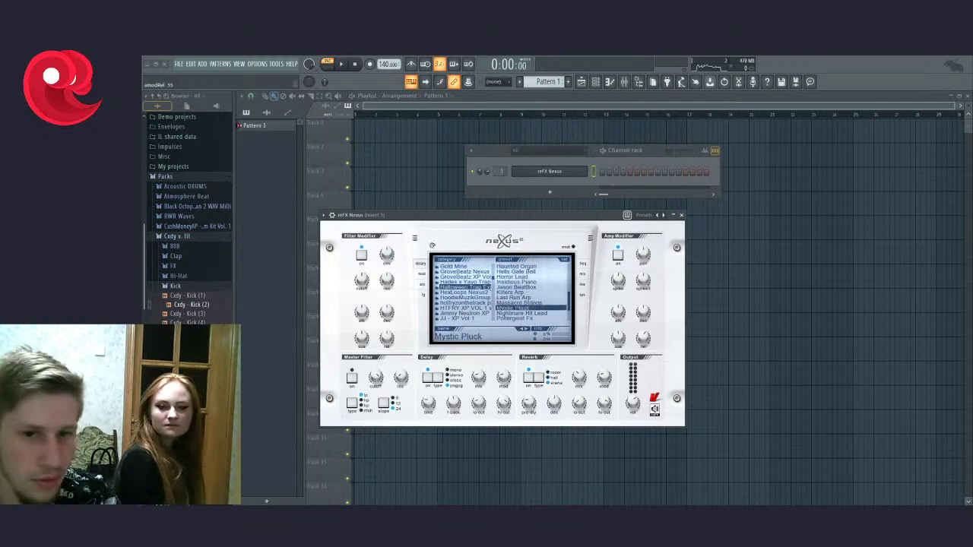
# Step: Audition the Mystic Pluck sound with a test note, and close the Nexus window
pyautogui.moveTo(529, 222); pyautogui.dragTo(530, 249)
pyautogui.press('n')
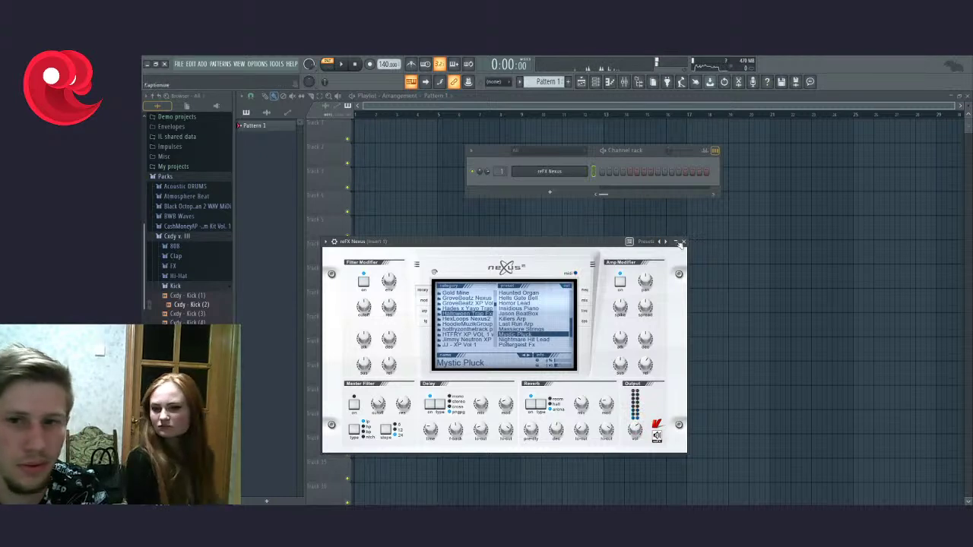
pyautogui.click(683, 241)
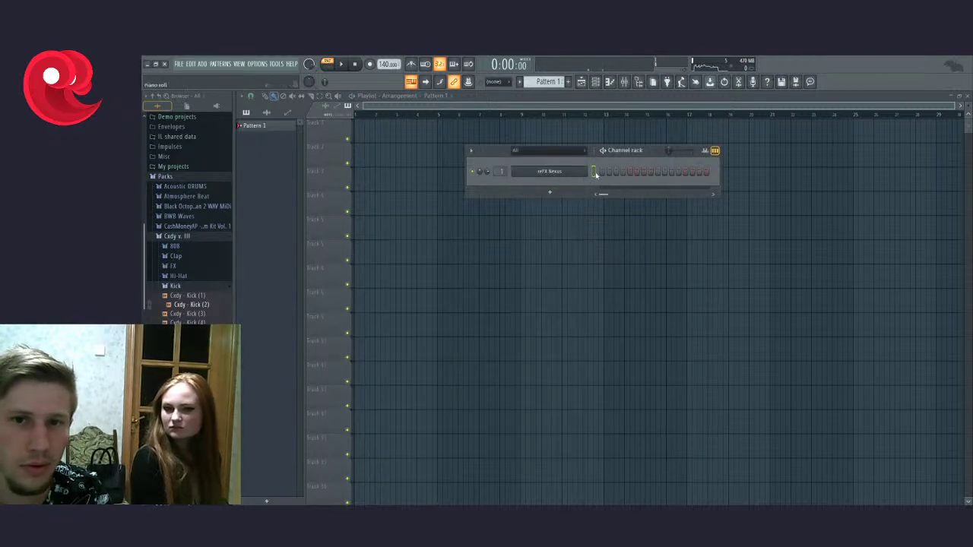
# Step: Try a short D4 note at the start of bar 1 in the Nexus piano roll, raise it one octave, and delete it
pyautogui.press('F7')
pyautogui.scroll(-3, 287, 387)
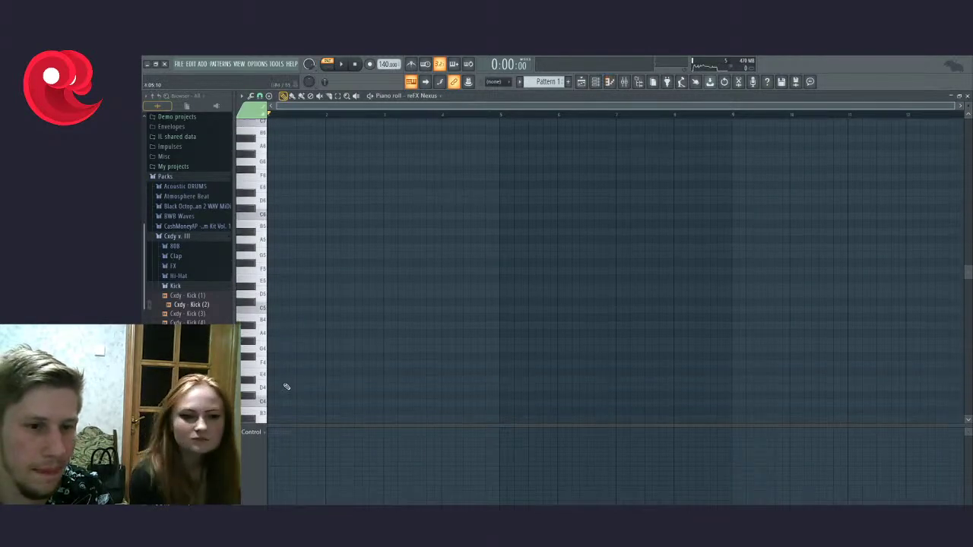
pyautogui.click(283, 378)
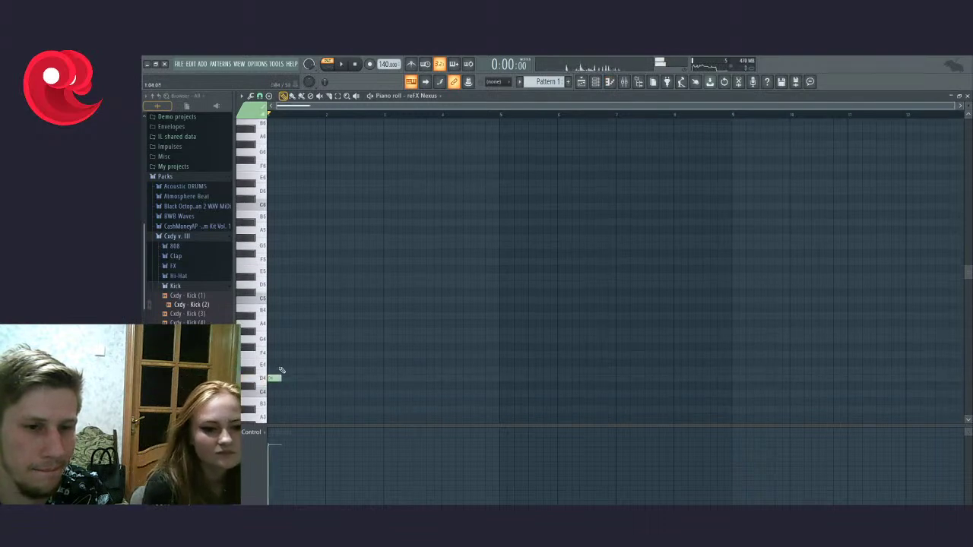
pyautogui.scroll(5, 255, 378)
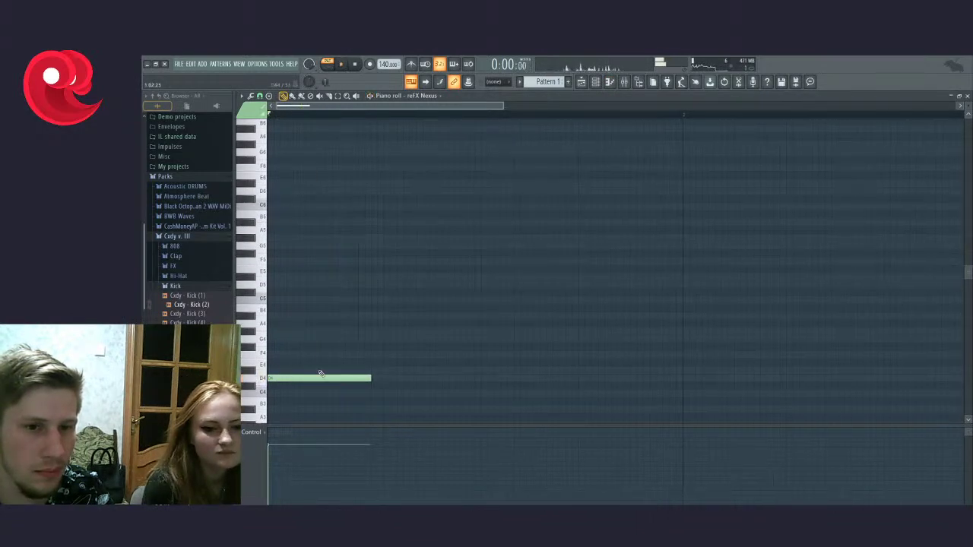
pyautogui.hotkey('ctrl', 'Up')
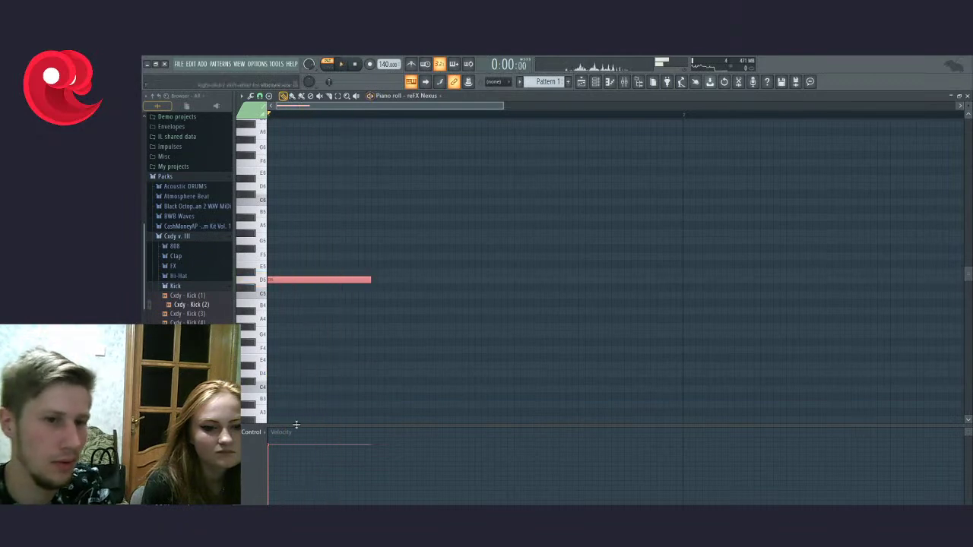
pyautogui.rightClick(297, 280)
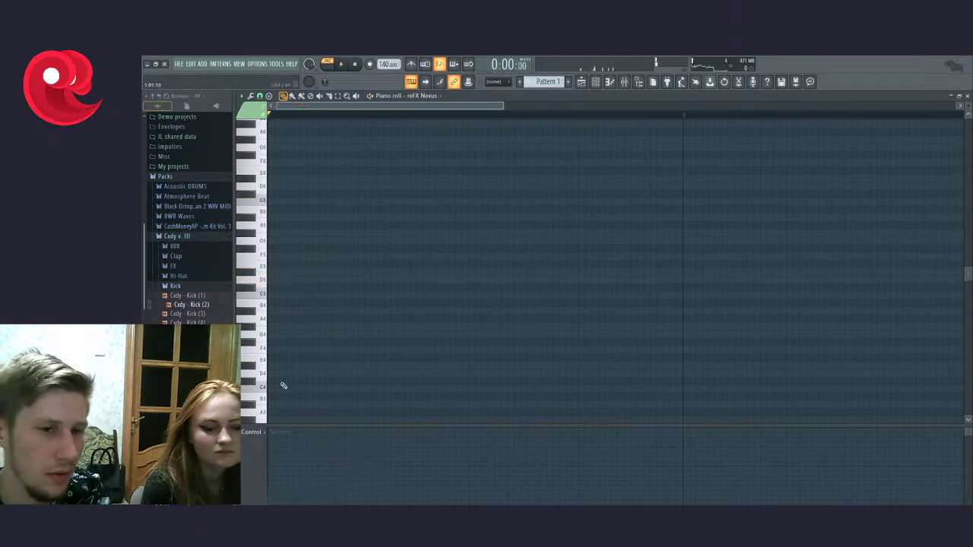
# Step: Place a short G4 note at the start of bar 1, and raise it to G#4 while auditioning it
pyautogui.click(277, 338)
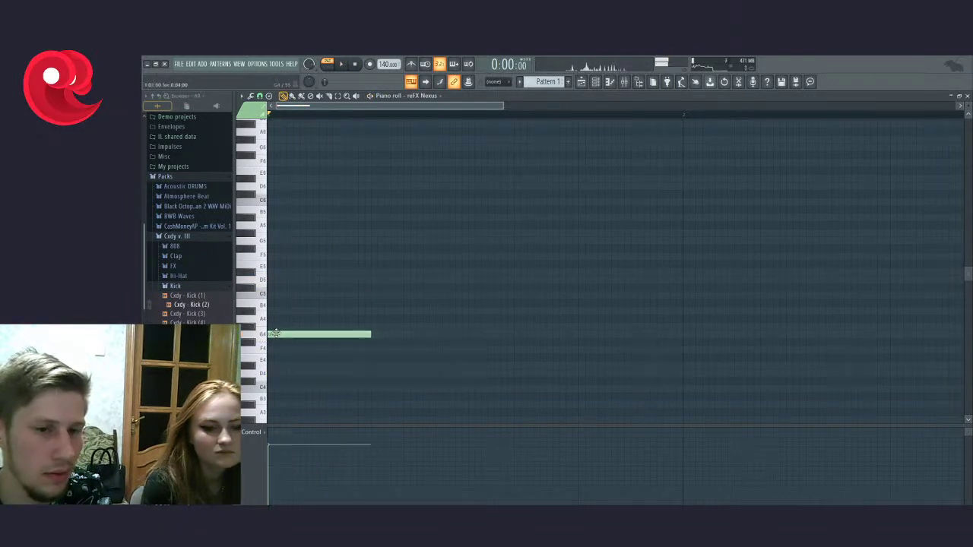
pyautogui.moveTo(273, 332); pyautogui.dragTo(269, 322)
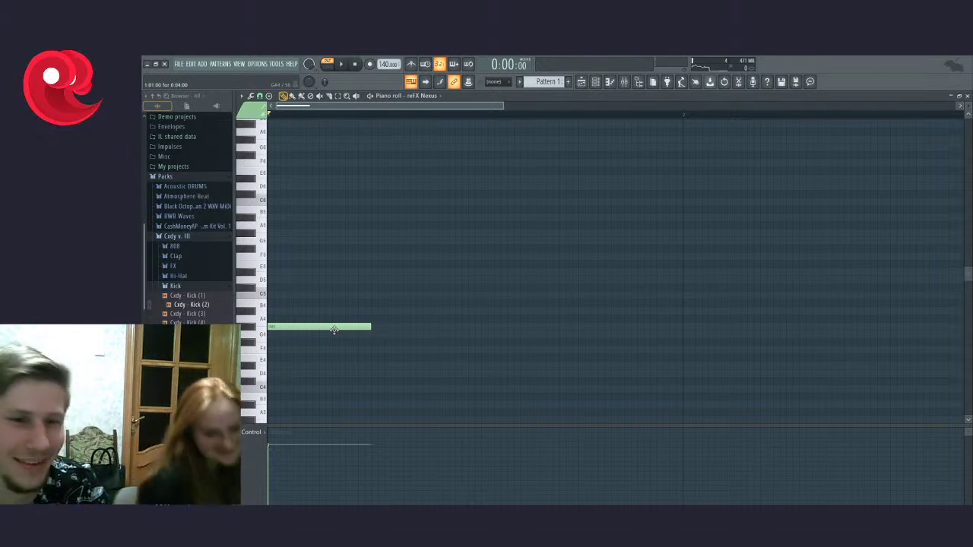
pyautogui.press('space')
pyautogui.press('space')
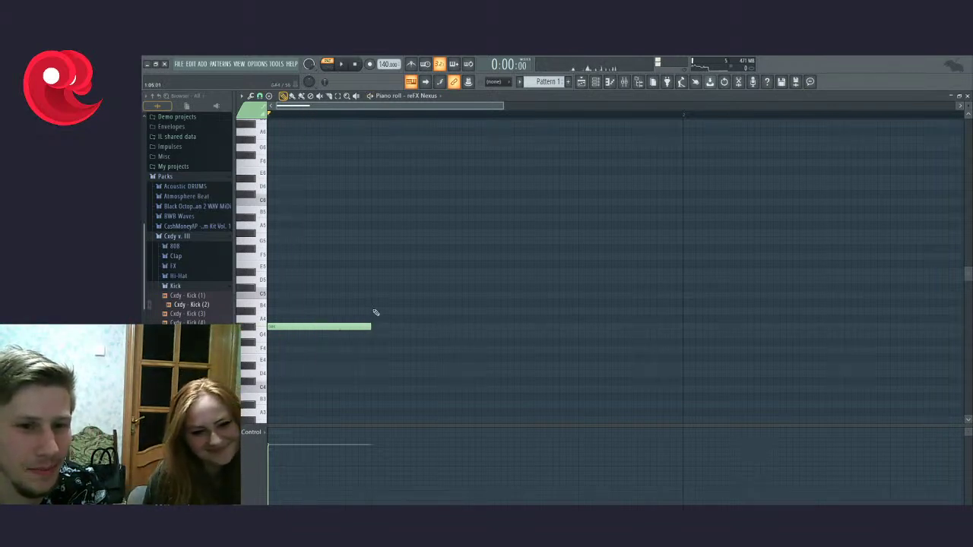
pyautogui.click(374, 313)
pyautogui.rightClick(380, 315)
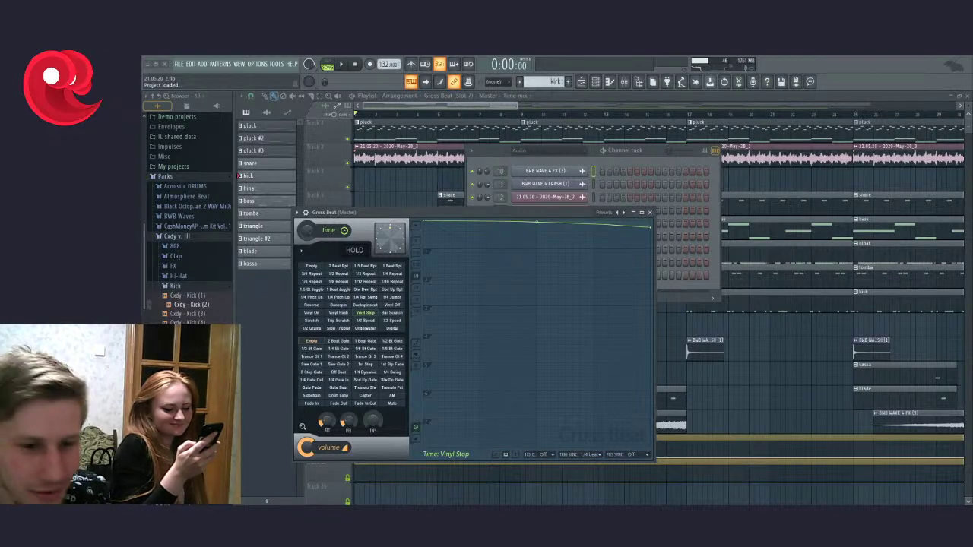
# Step: In a fresh project with Nexus, load the Mystic Pluck preset from the Halloween Trap category and open the instrument's piano roll
pyautogui.click(650, 212)
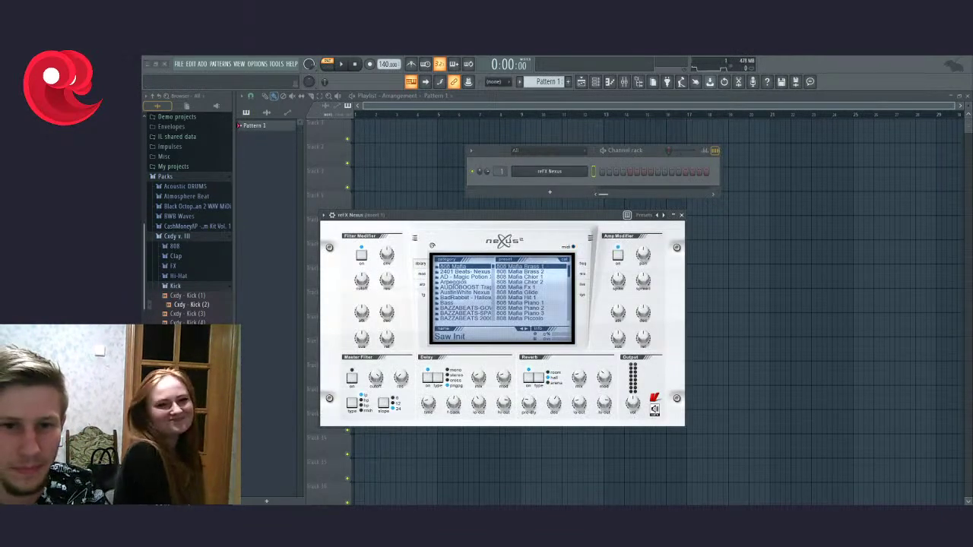
pyautogui.scroll(-10, 464, 293)
pyautogui.scroll(-8, 388, 64)
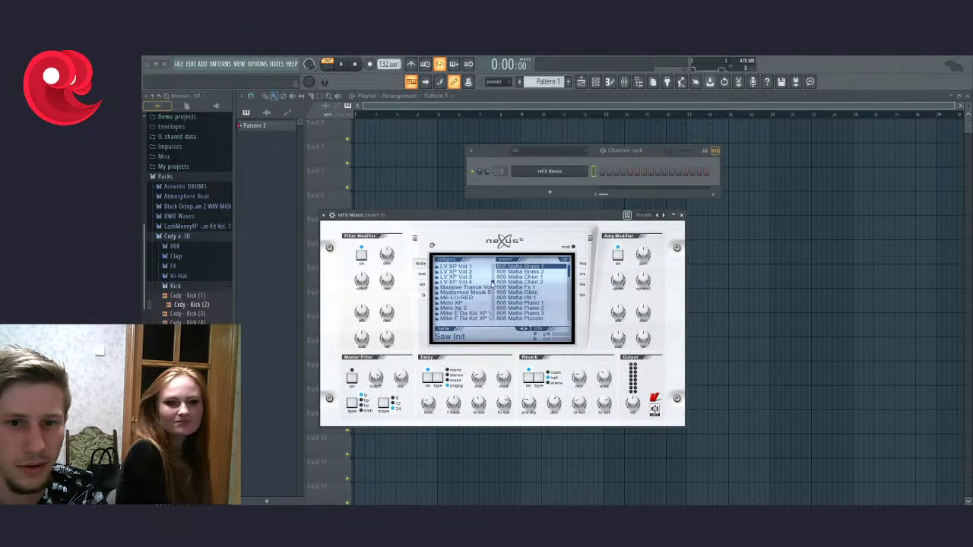
pyautogui.scroll(6, 466, 292)
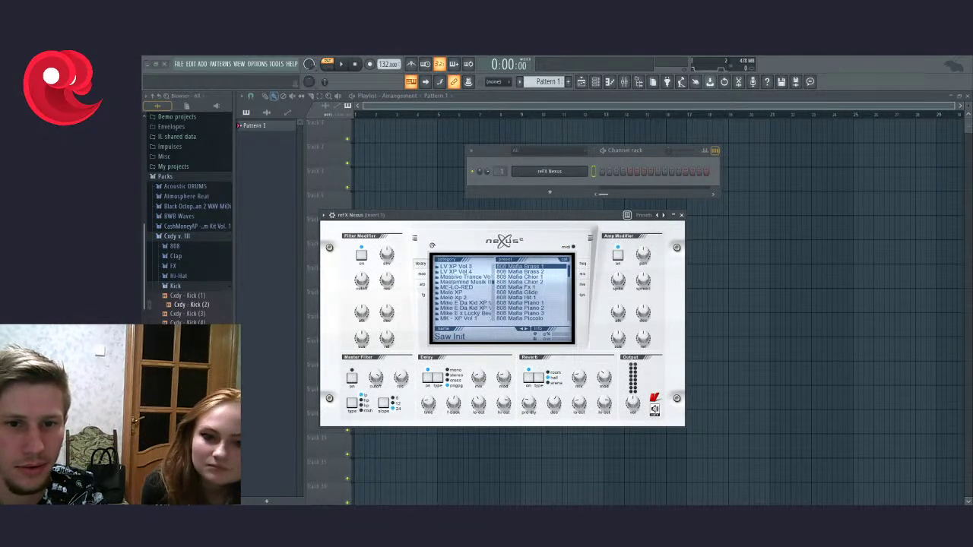
pyautogui.click(463, 307)
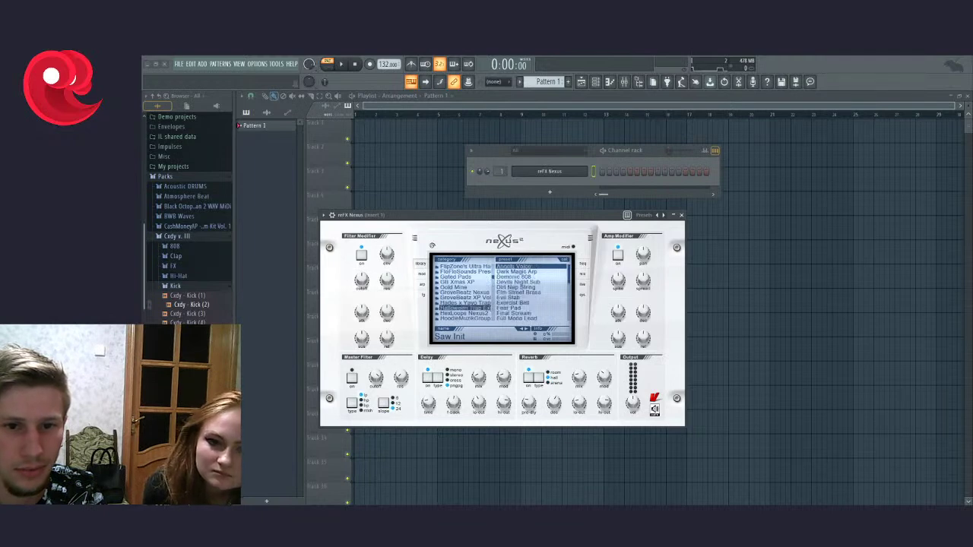
pyautogui.scroll(-5, 532, 293)
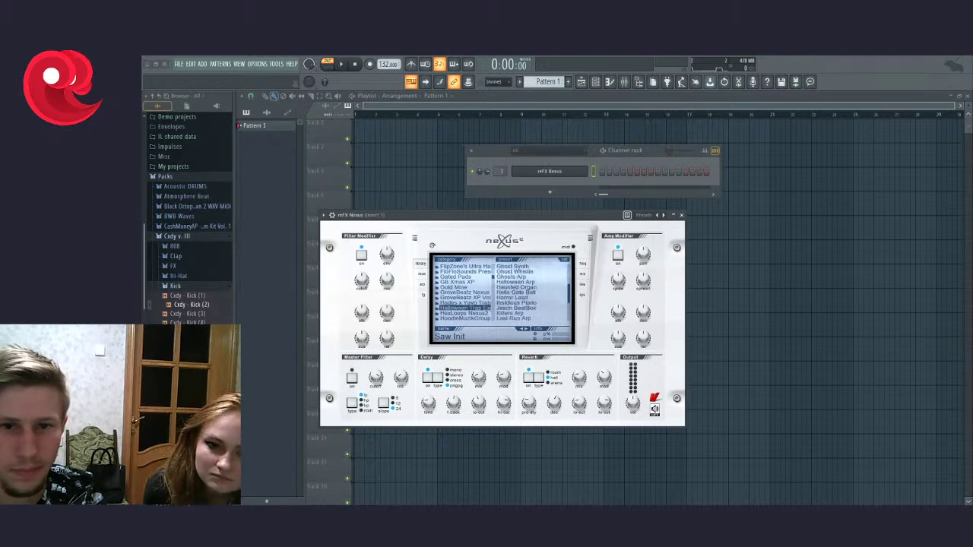
pyautogui.scroll(-1, 532, 293)
pyautogui.click(524, 297)
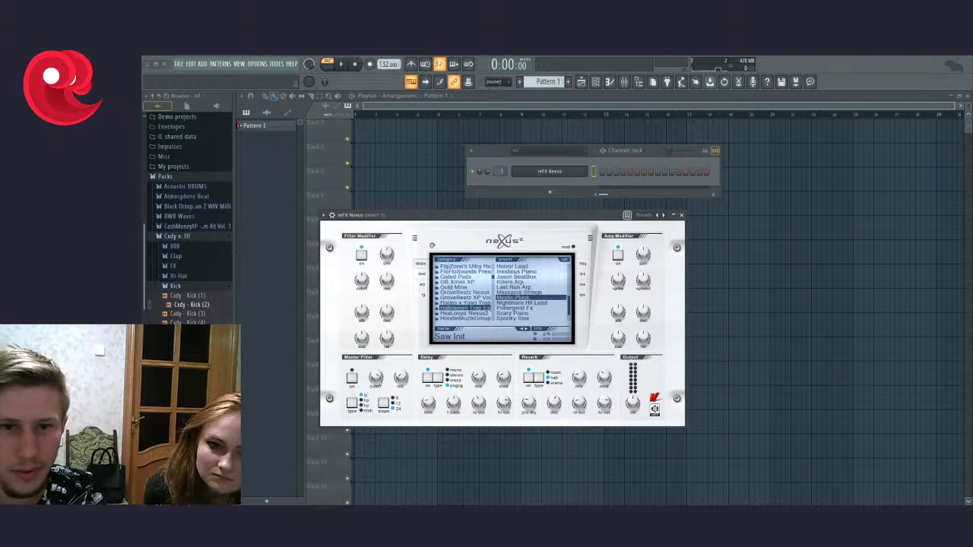
pyautogui.moveTo(509, 222); pyautogui.dragTo(509, 235)
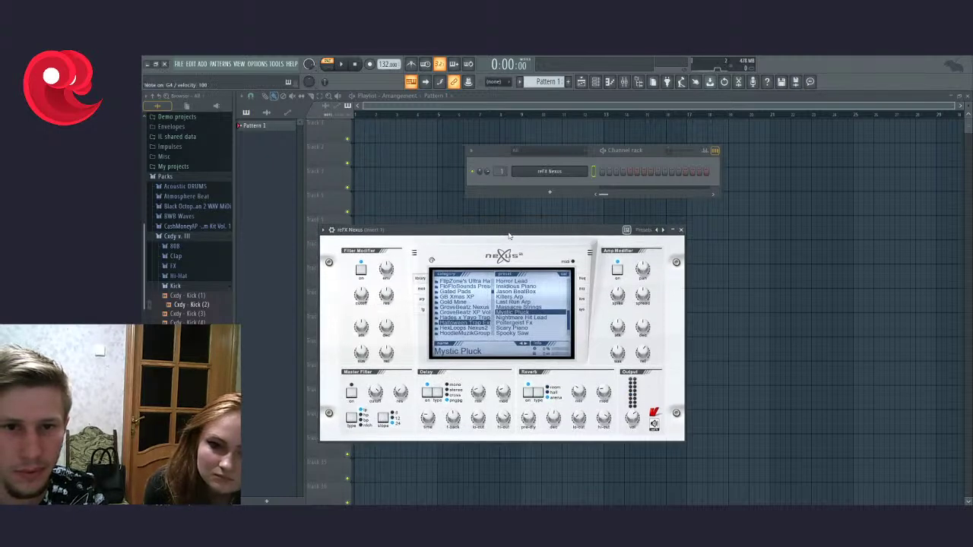
pyautogui.click(680, 229)
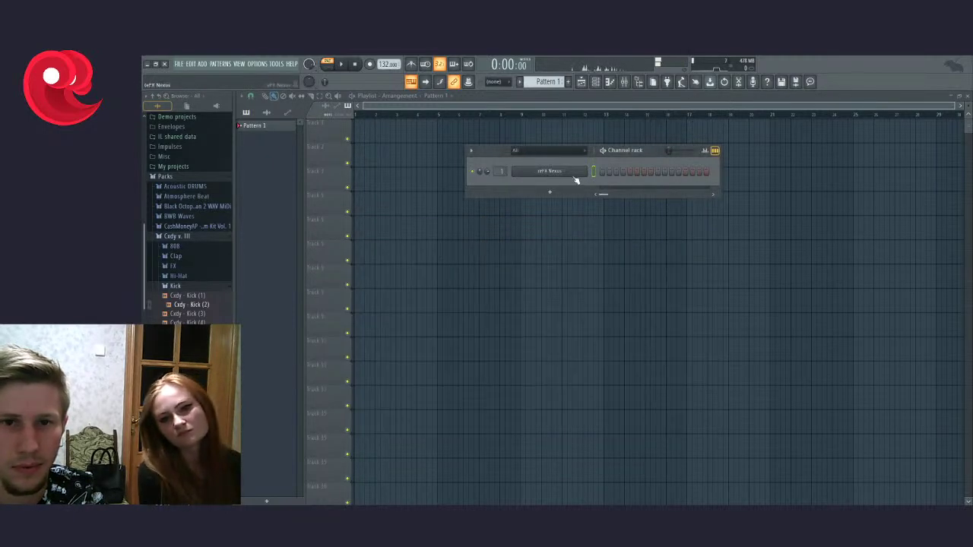
pyautogui.press('F7')
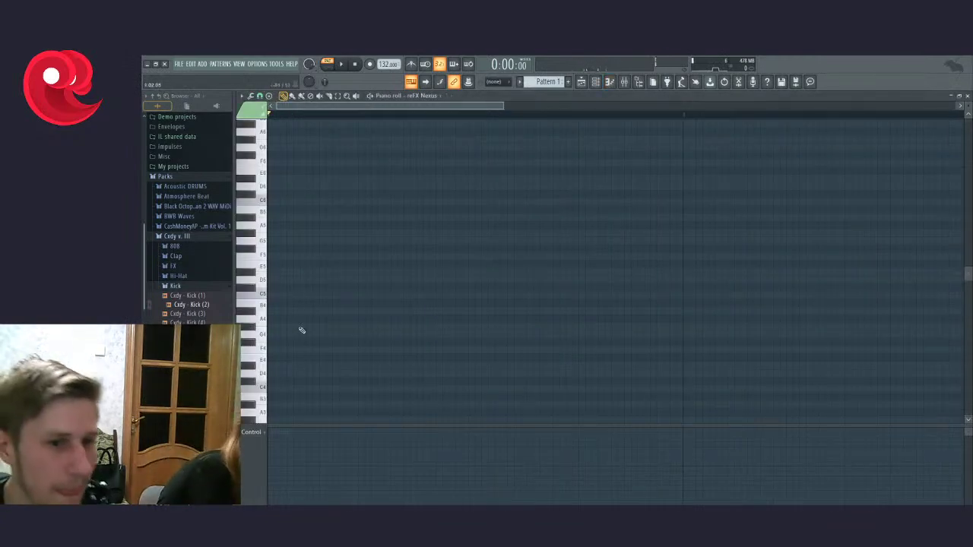
# Step: Try a G4 note at the start of bar 1, lower it to F4, shorten it while auditioning, and delete it
pyautogui.click(289, 335)
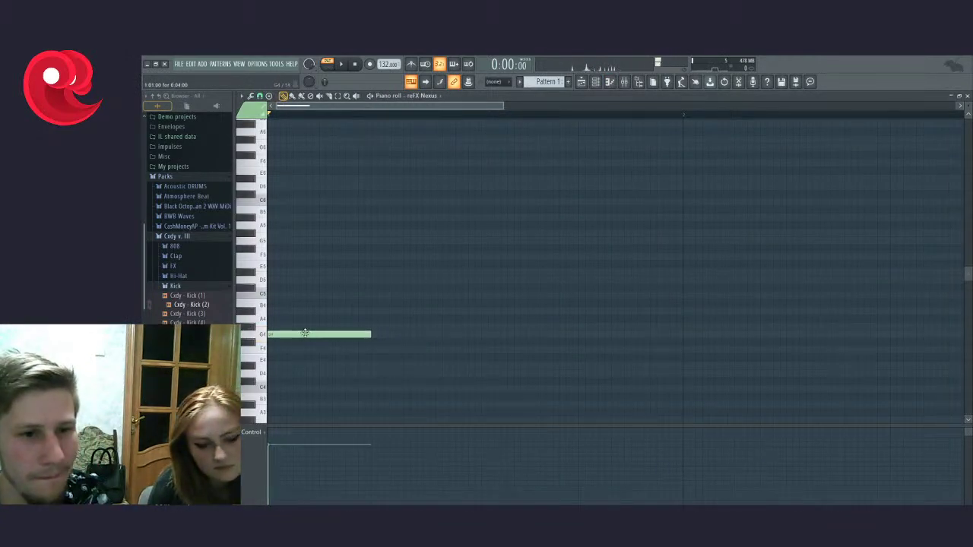
pyautogui.moveTo(304, 333); pyautogui.dragTo(304, 350)
pyautogui.press('space')
pyautogui.press('space')
pyautogui.click(383, 335)
pyautogui.moveTo(383, 335)
pyautogui.mouseDown()
pyautogui.moveTo(385, 325)
pyautogui.moveTo(339, 351)
pyautogui.moveTo(312, 350)
pyautogui.mouseUp()
pyautogui.press('space')
pyautogui.press('space')
pyautogui.rightClick(384, 325)
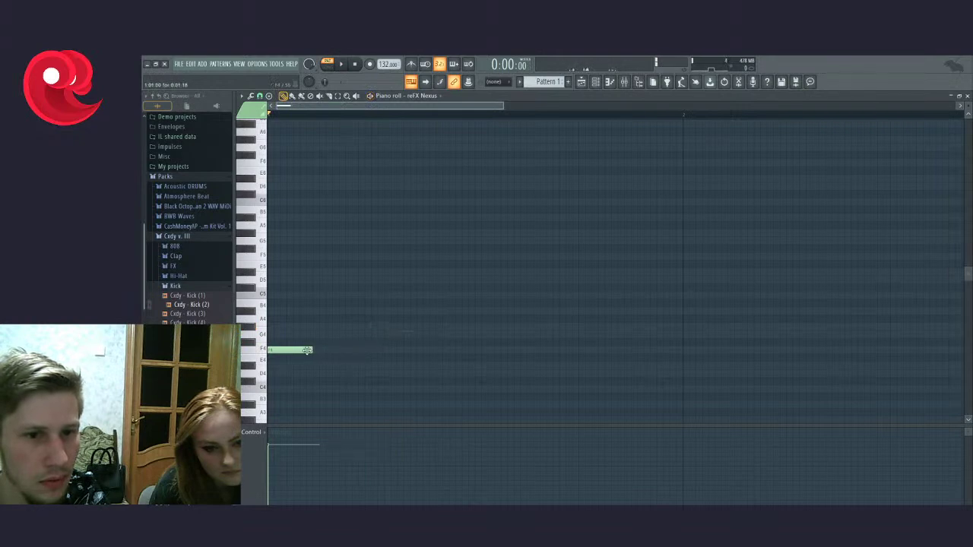
pyautogui.rightClick(303, 350)
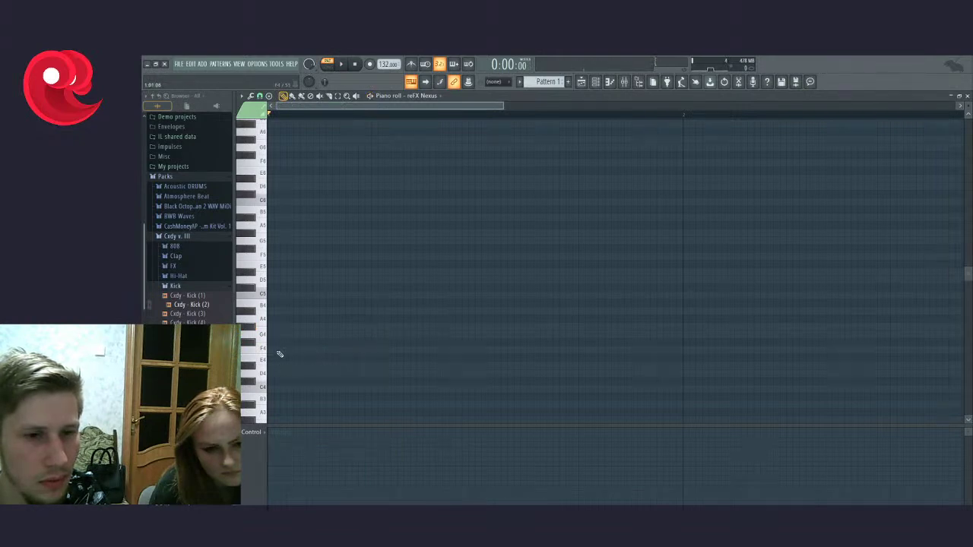
# Step: Place a G4 note at the start of bar 1 followed directly by an A#4 note, and play them back
pyautogui.click(278, 335)
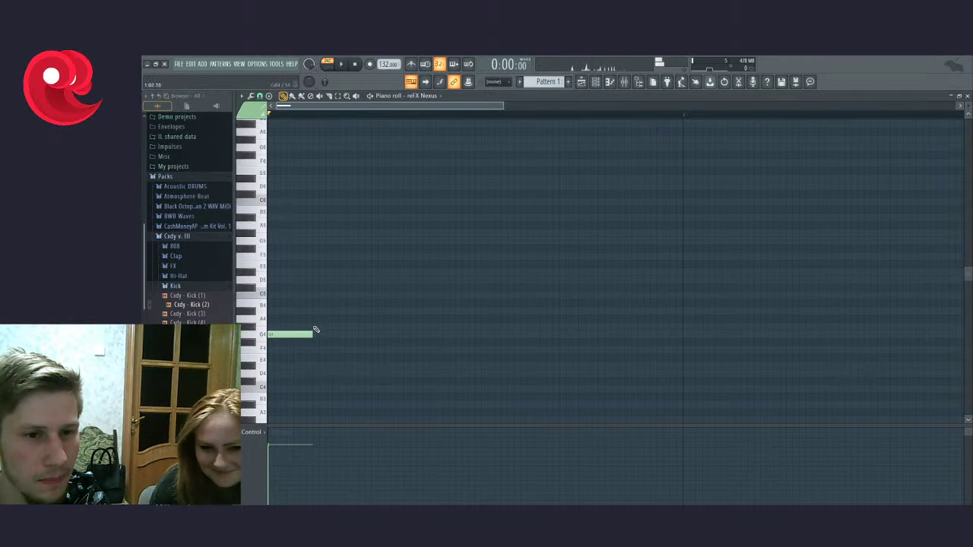
pyautogui.click(320, 311)
pyautogui.rightClick(339, 313)
pyautogui.click(327, 313)
pyautogui.press('space')
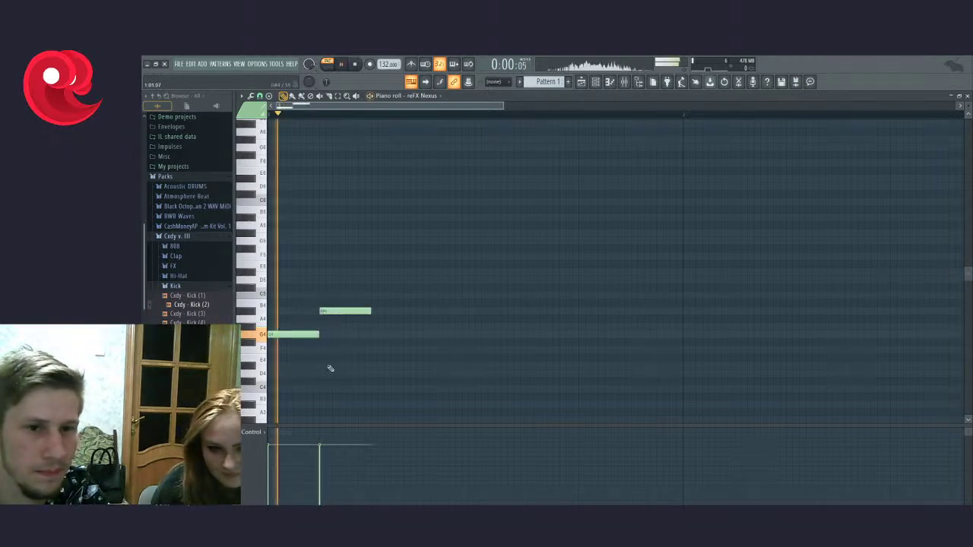
pyautogui.press('space')
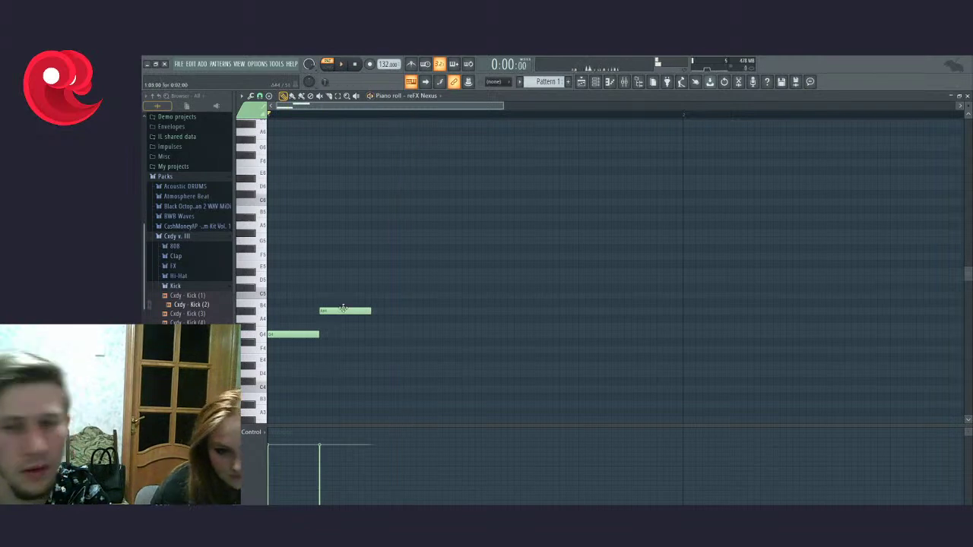
# Step: Replace the A#4 note with a G#4 note and play back the pair
pyautogui.rightClick(343, 310)
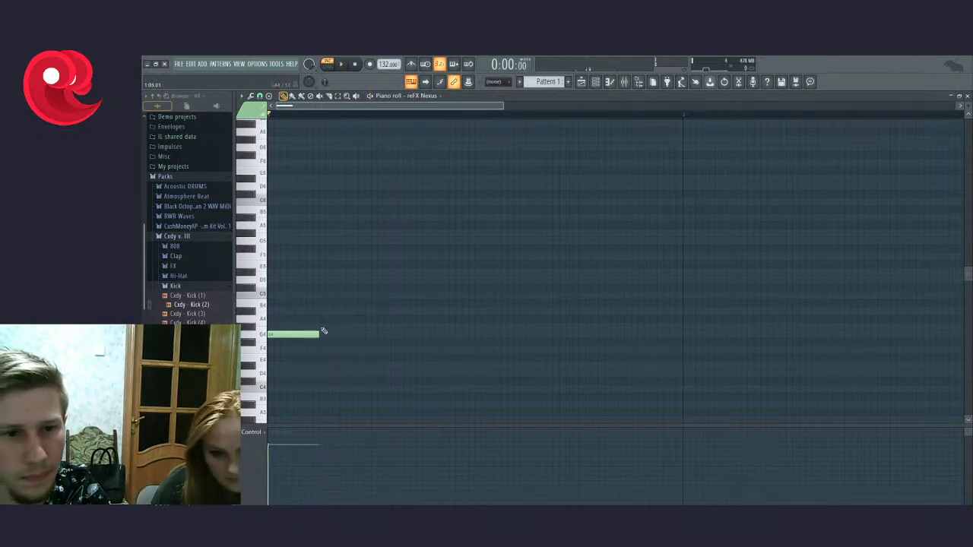
pyautogui.click(322, 328)
pyautogui.press('space')
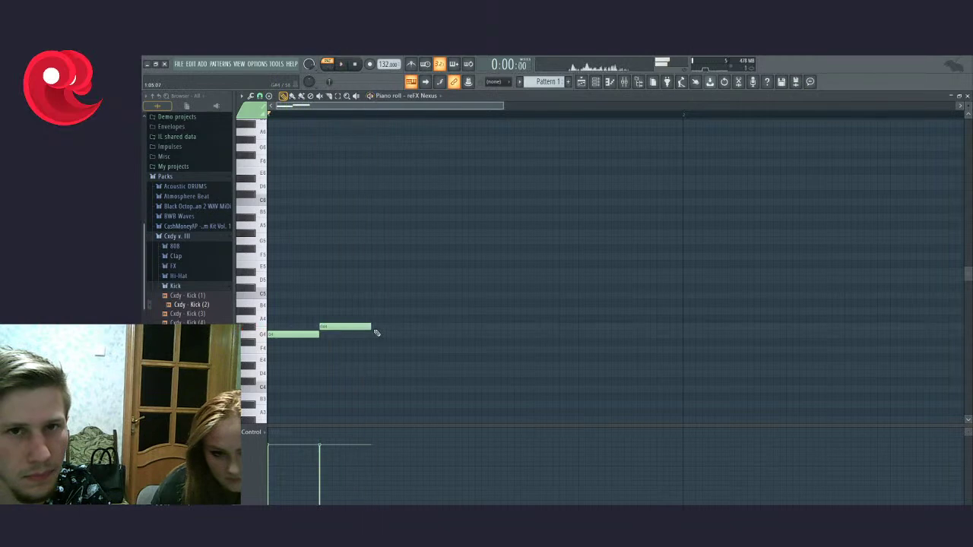
pyautogui.press('space')
# Step: Transpose both notes down four semitones to D#4 and E4, raise the second note to G4, and play them back
pyautogui.hotkey('ctrl', 'a')
pyautogui.press('Down')
pyautogui.press('Down')
pyautogui.press('Down')
pyautogui.press('Down')
pyautogui.press('Down')
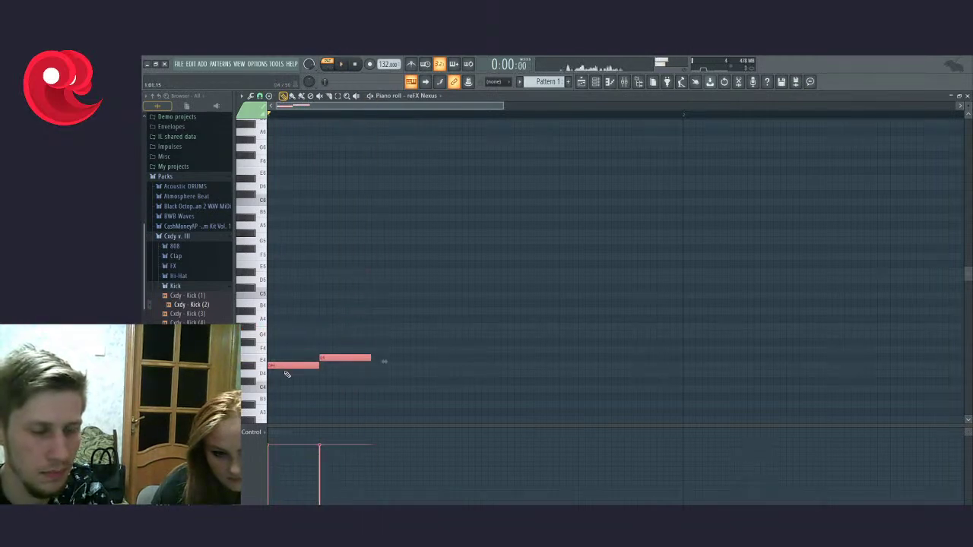
pyautogui.moveTo(336, 358); pyautogui.dragTo(347, 332)
pyautogui.press('space')
pyautogui.press('space')
pyautogui.press('space')
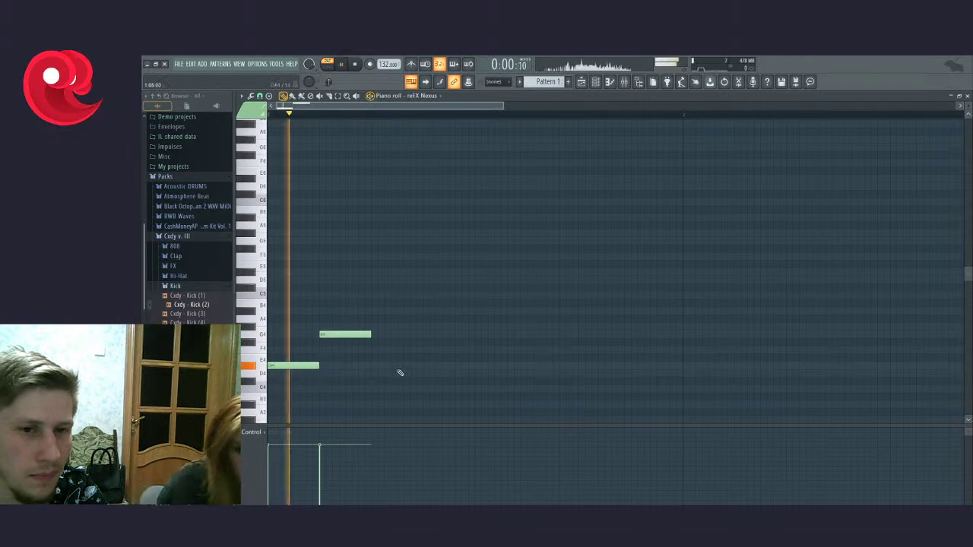
pyautogui.press('space')
# Step: Lower the first note to D4, and delete both notes from the piano roll
pyautogui.moveTo(305, 364); pyautogui.dragTo(310, 373)
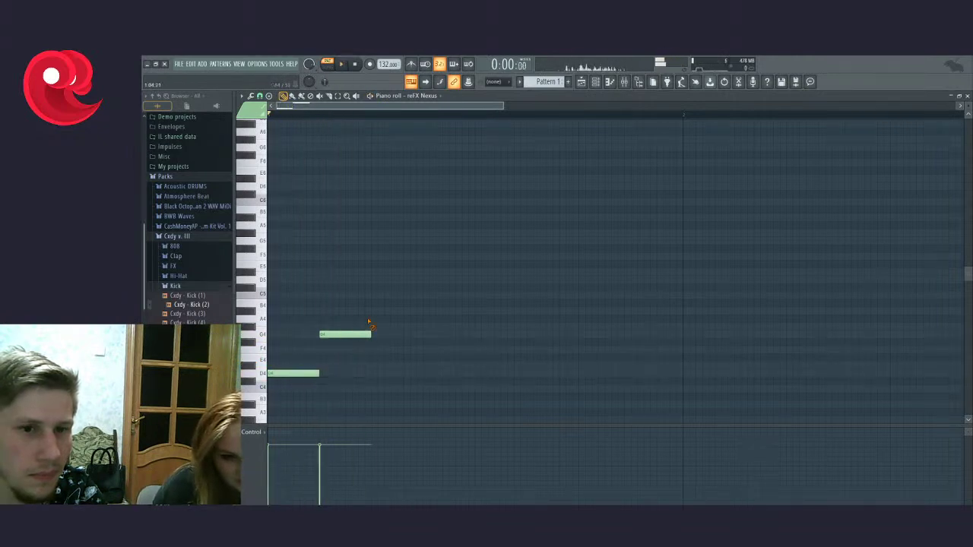
pyautogui.rightClick(346, 334)
pyautogui.rightClick(312, 373)
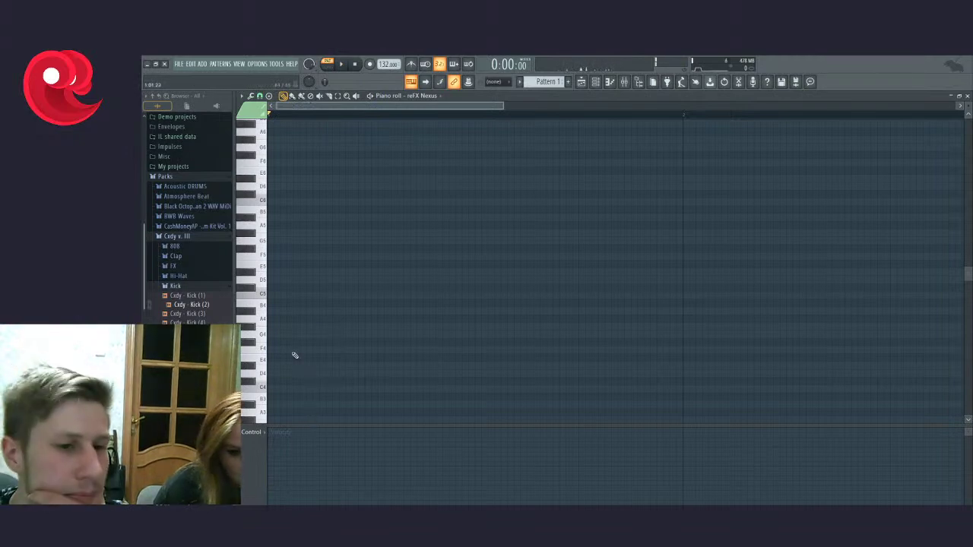
# Step: Place G4 and D5 notes in bar 1, rework the pair to A#4 followed by D5, and play it back
pyautogui.click(283, 334)
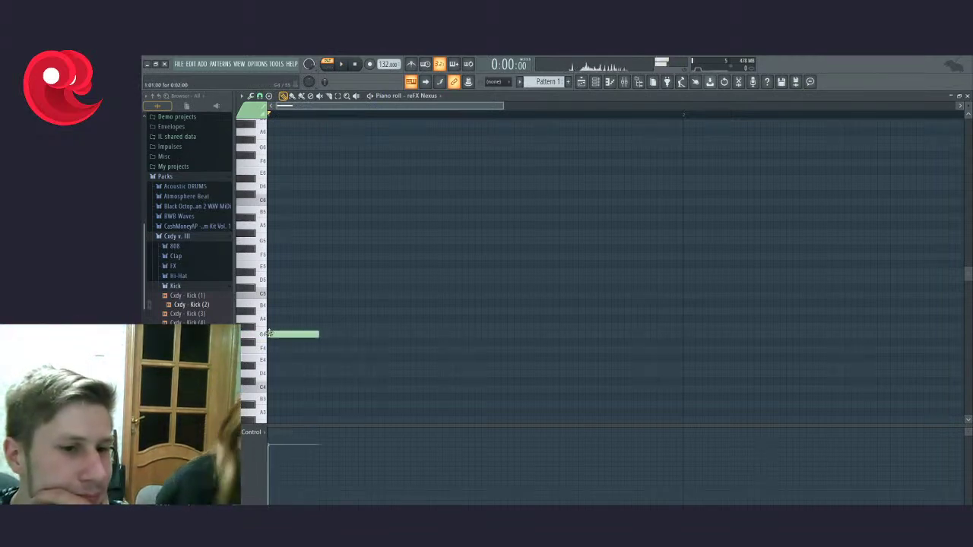
pyautogui.click(321, 280)
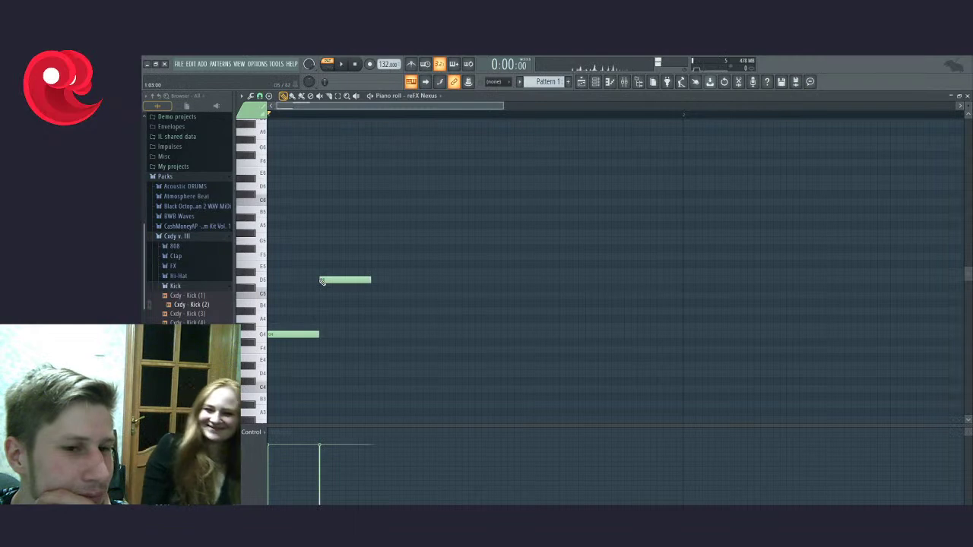
pyautogui.click(281, 304)
pyautogui.moveTo(280, 308); pyautogui.dragTo(281, 316)
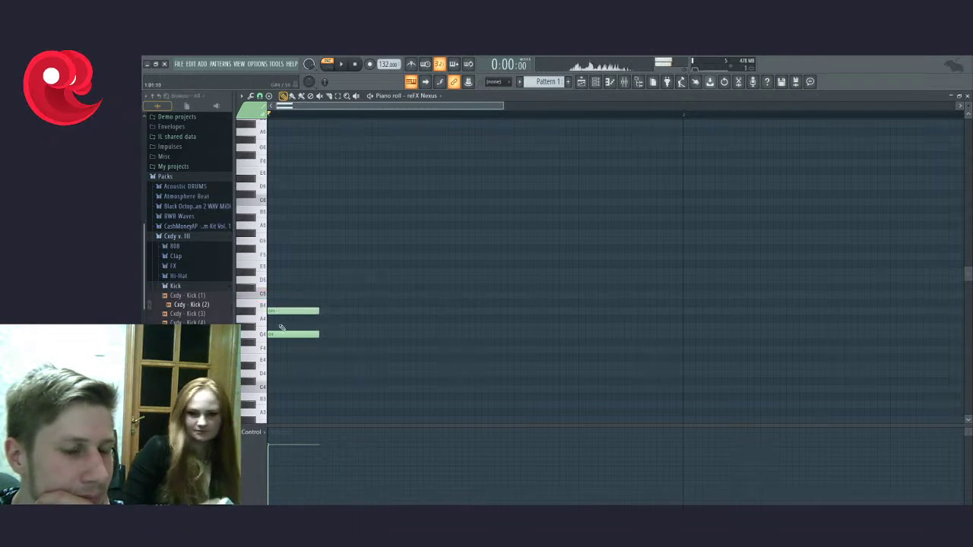
pyautogui.rightClick(289, 334)
pyautogui.click(325, 279)
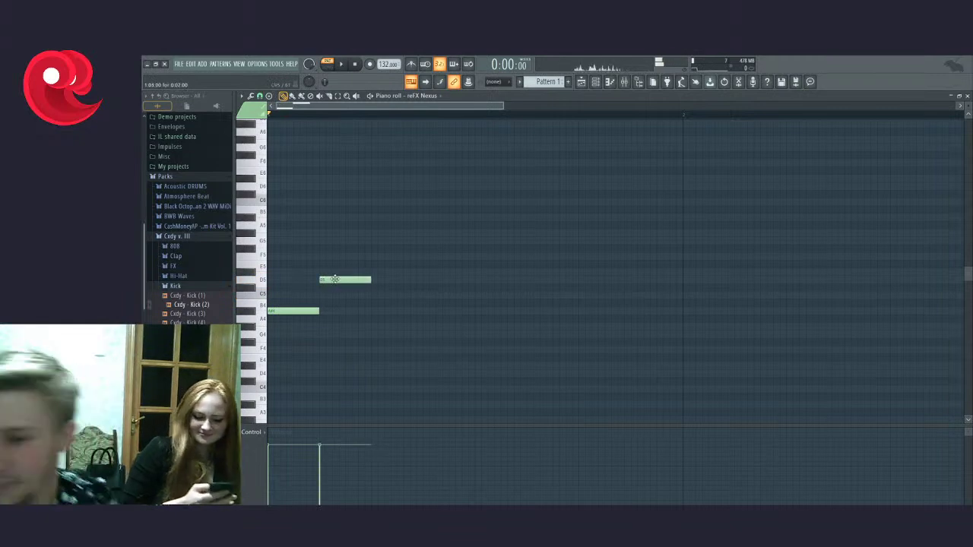
pyautogui.press('space')
pyautogui.press('space')
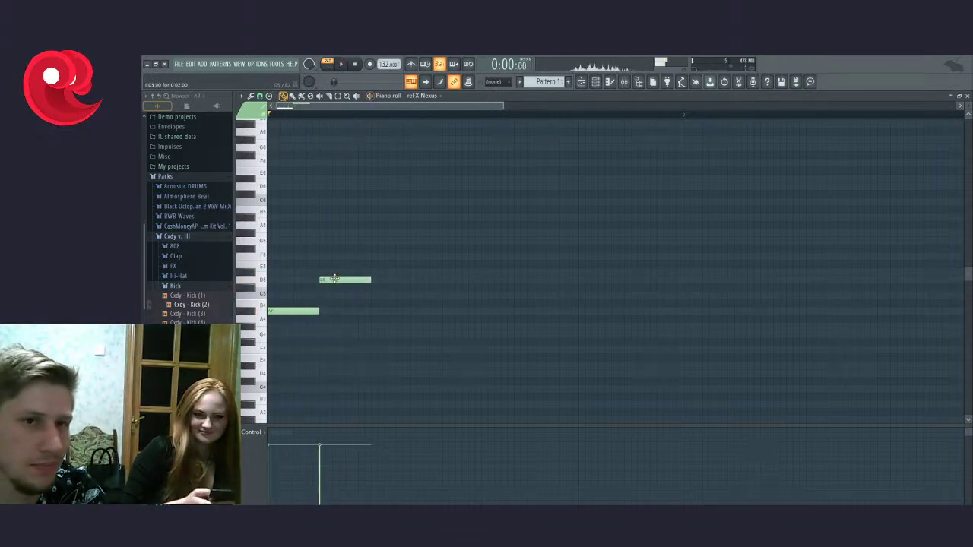
# Step: Raise the second note to D#5, and replace the first note with a G5 note moved down to C5
pyautogui.moveTo(334, 279); pyautogui.dragTo(334, 271)
pyautogui.rightClick(308, 312)
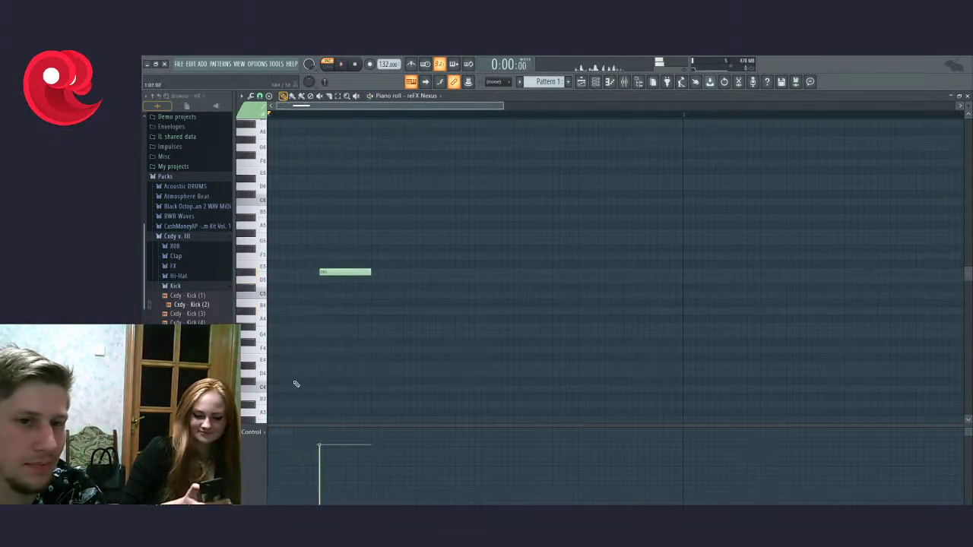
pyautogui.click(273, 242)
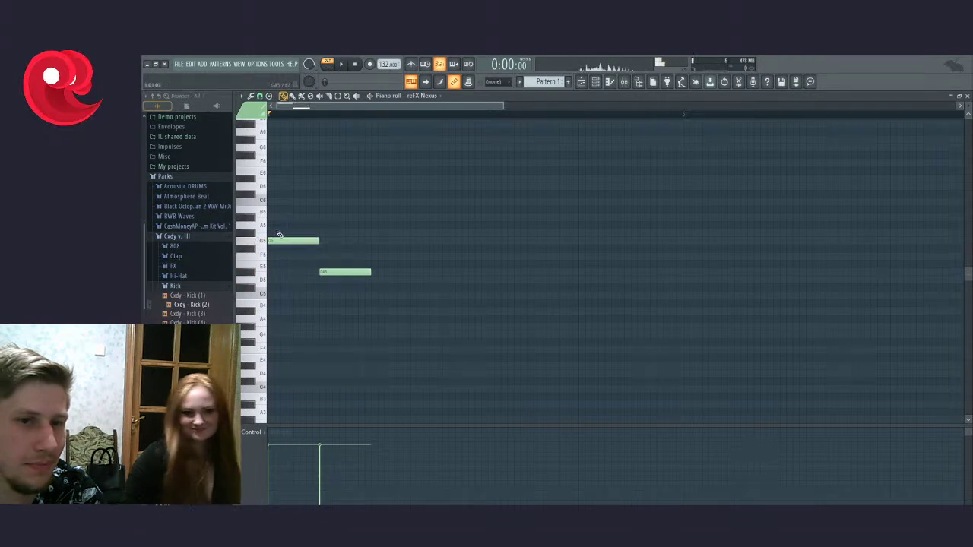
pyautogui.moveTo(277, 238); pyautogui.dragTo(276, 296)
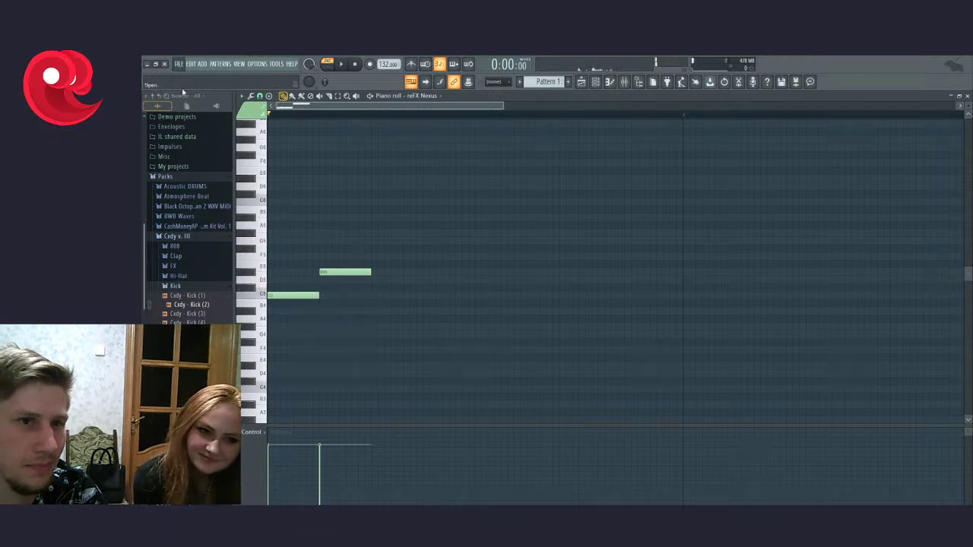
# Step: Open the project 21.05.20_2.flp, examine the pluck melody and its low notes in the piano roll, and audition the G#3 key
pyautogui.hotkey('ctrl', 'n')
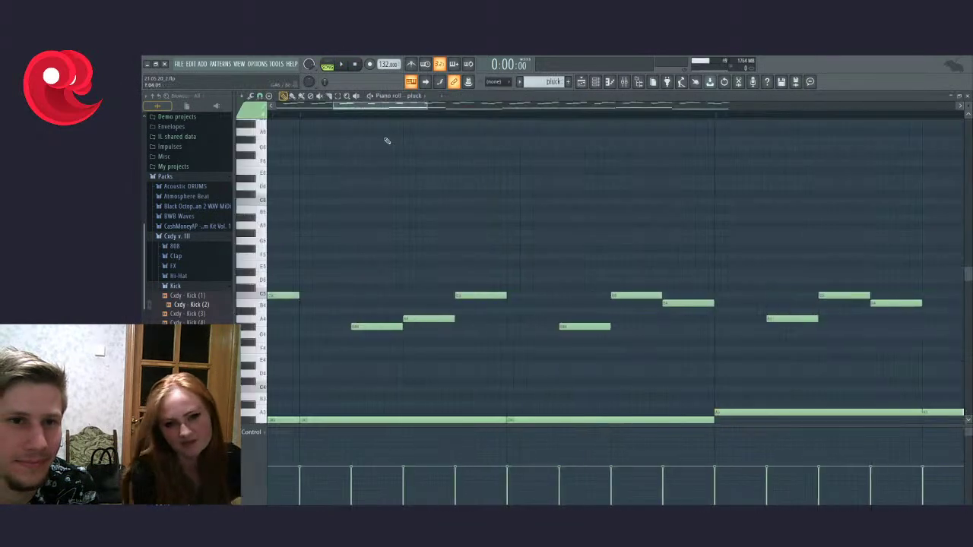
pyautogui.scroll(-6, 434, 149)
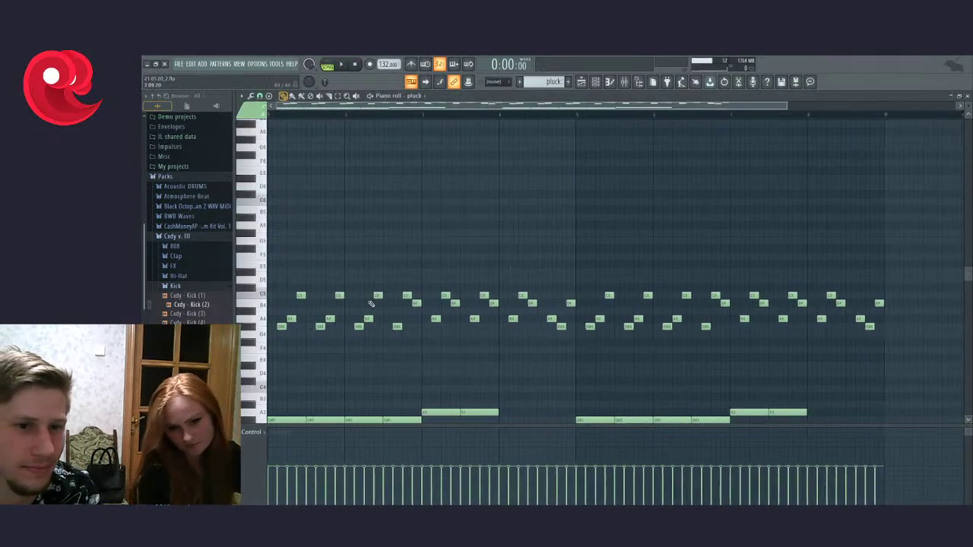
pyautogui.scroll(-3, 332, 325)
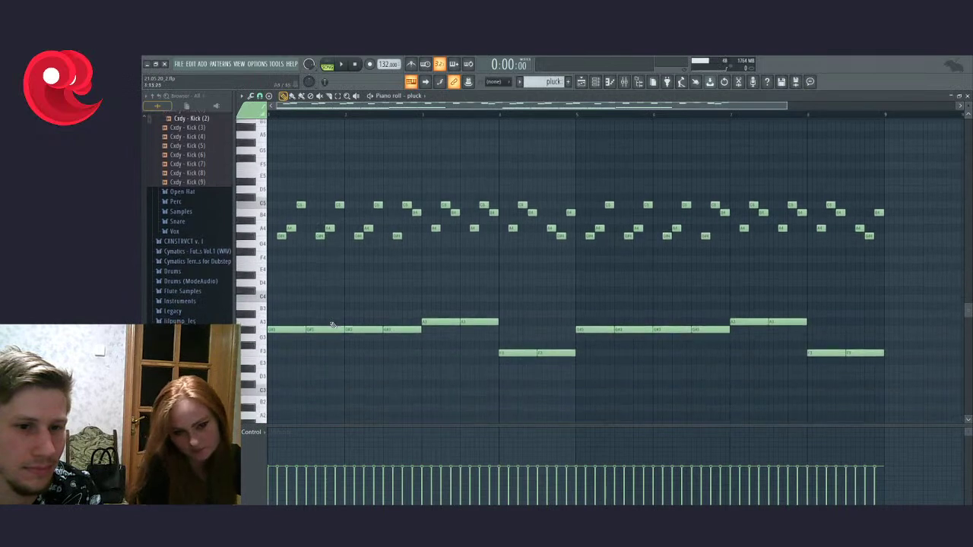
pyautogui.click(253, 329)
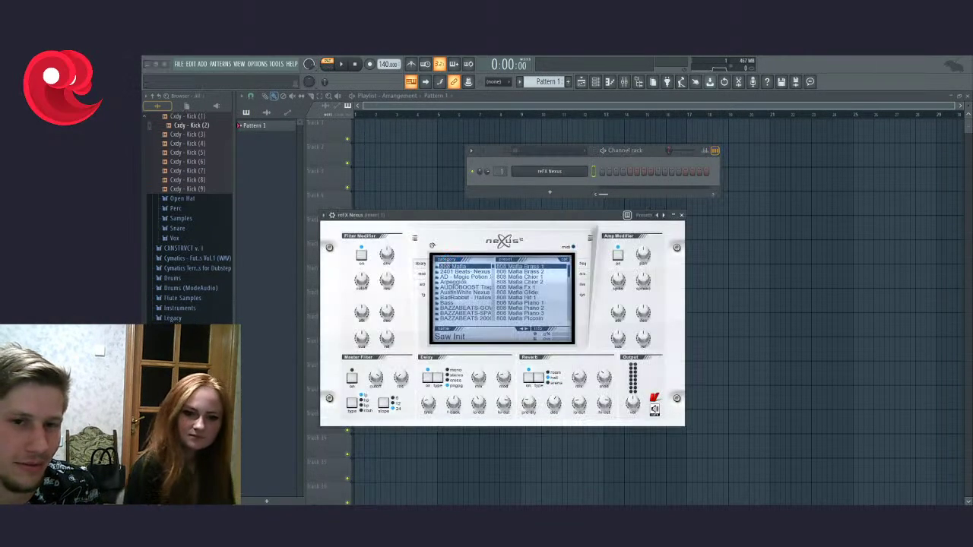
# Step: Load the Mystic Pluck preset from the Halloween Trap Expansion category in Nexus
pyautogui.scroll(-10, 463, 292)
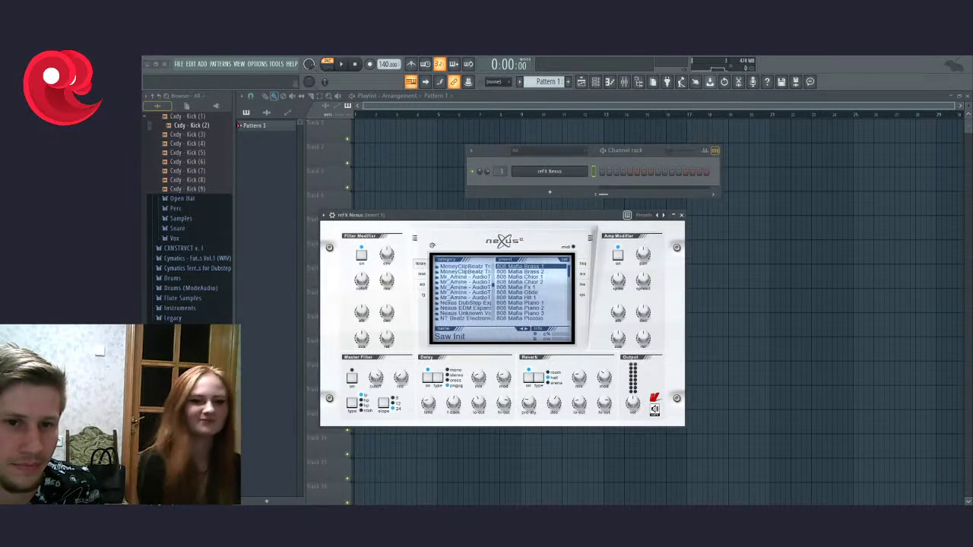
pyautogui.scroll(2, 492, 283)
pyautogui.scroll(-2, 493, 284)
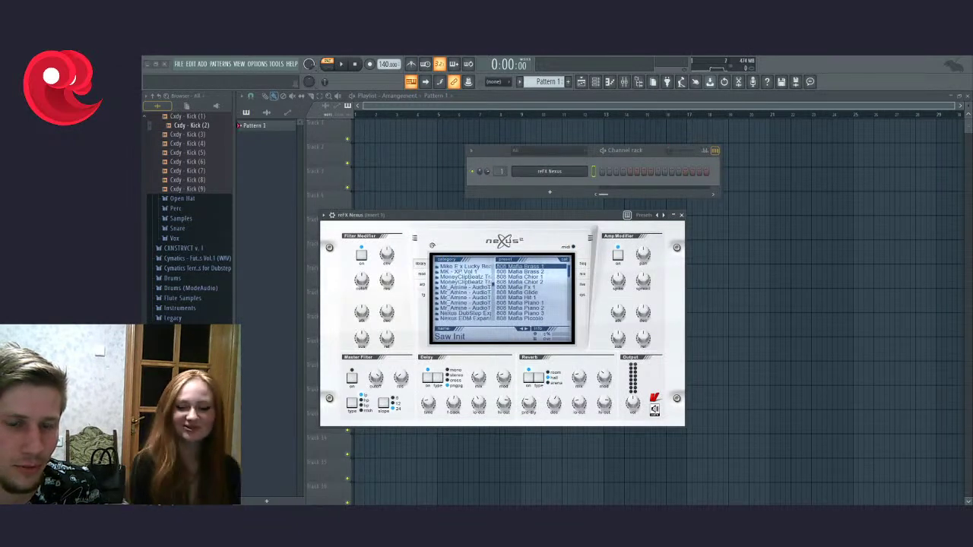
pyautogui.scroll(8, 465, 293)
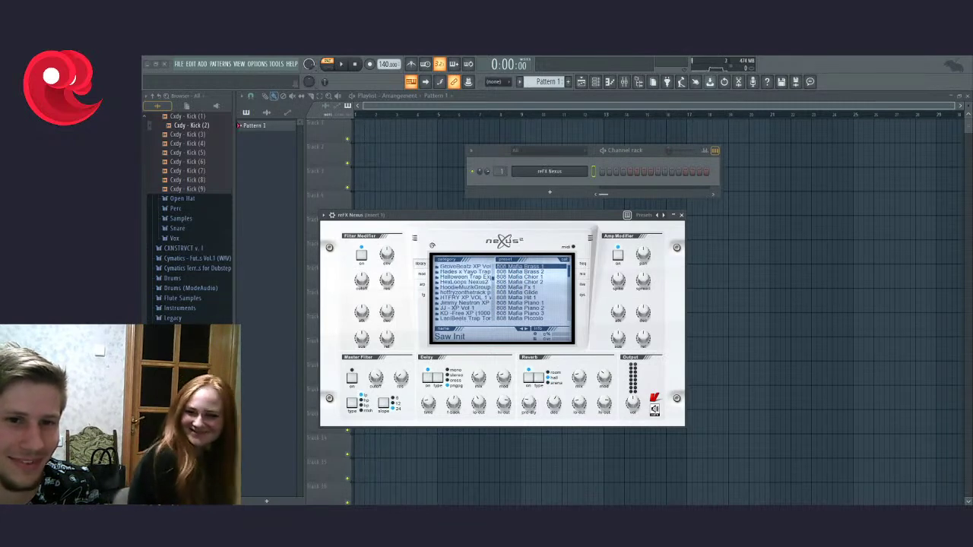
pyautogui.click(465, 276)
pyautogui.scroll(-5, 524, 293)
pyautogui.click(513, 313)
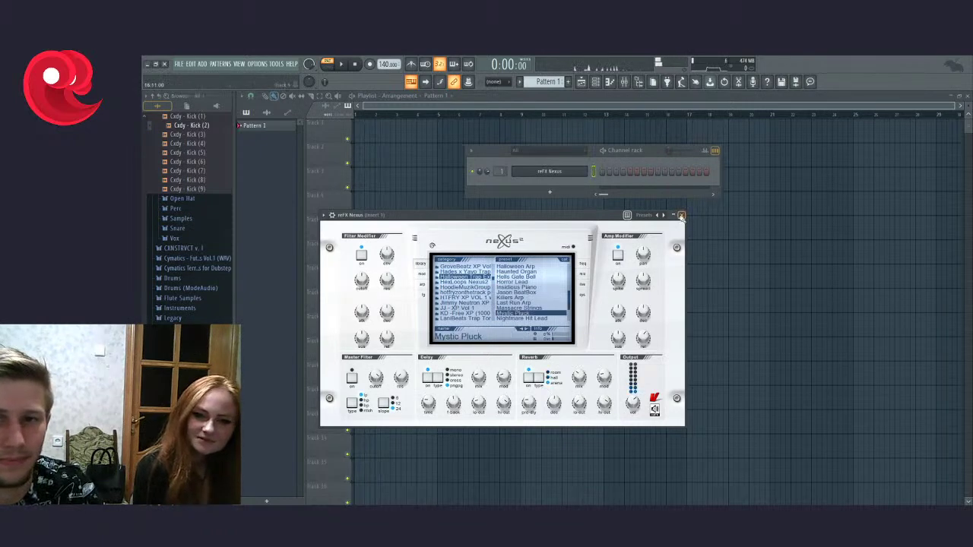
# Step: Close the Nexus window, open the piano roll, and place a half-bar G#4 note at the start of bar 1
pyautogui.click(681, 216)
pyautogui.press('F7')
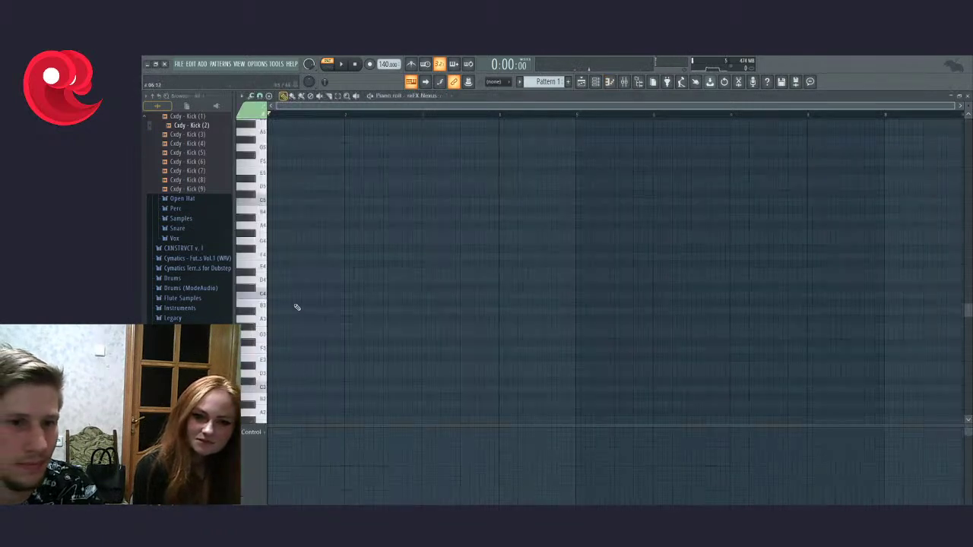
pyautogui.scroll(5, 281, 319)
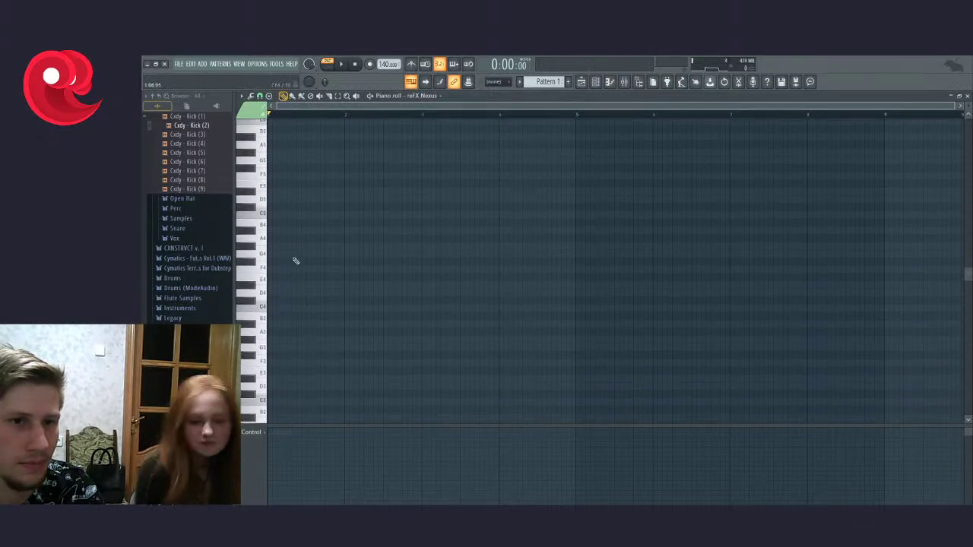
pyautogui.click(293, 261)
pyautogui.moveTo(290, 260); pyautogui.dragTo(439, 336)
pyautogui.keyDown('ctrl'); pyautogui.scroll(3, 300, 336); pyautogui.keyUp('ctrl')
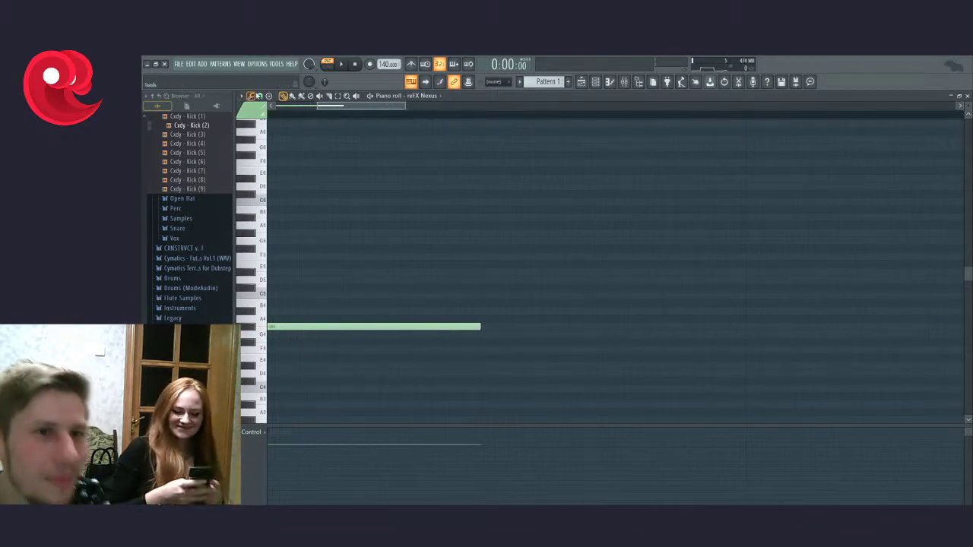
# Step: Lower the note an octave to G#3 and play it back
pyautogui.scroll(-4, 441, 425)
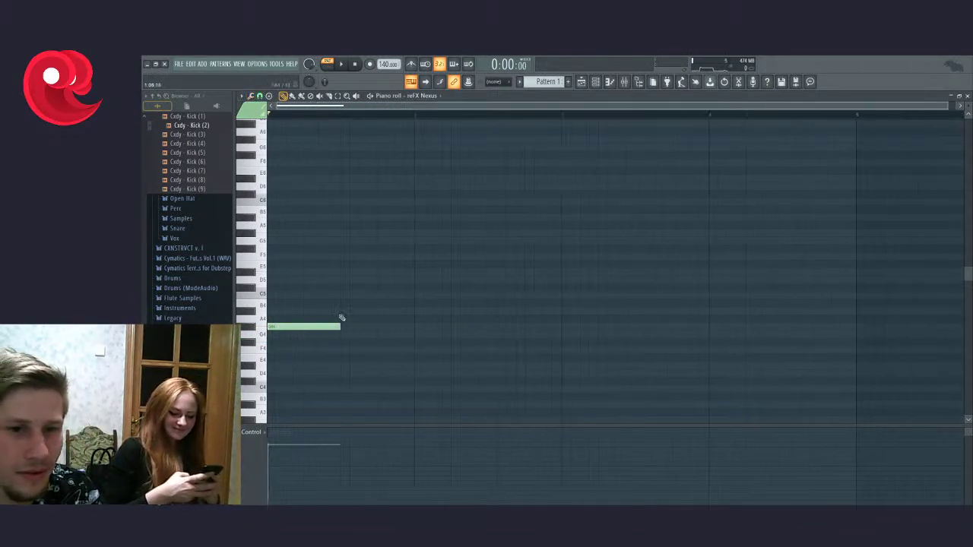
pyautogui.keyDown('ctrl'); pyautogui.click(314, 326); pyautogui.keyUp('ctrl')
pyautogui.hotkey('ctrl', 'Down')
pyautogui.press('space')
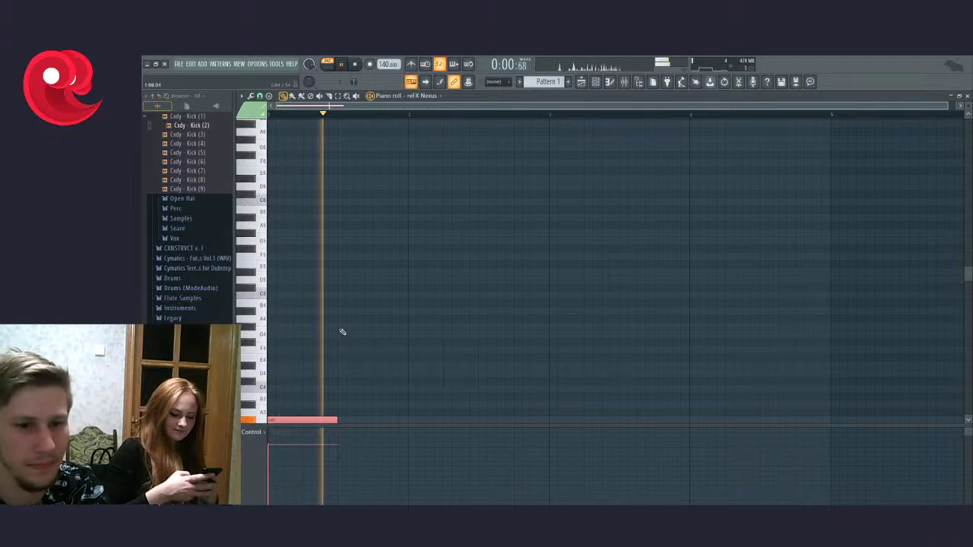
pyautogui.scroll(-5, 342, 325)
pyautogui.press('space')
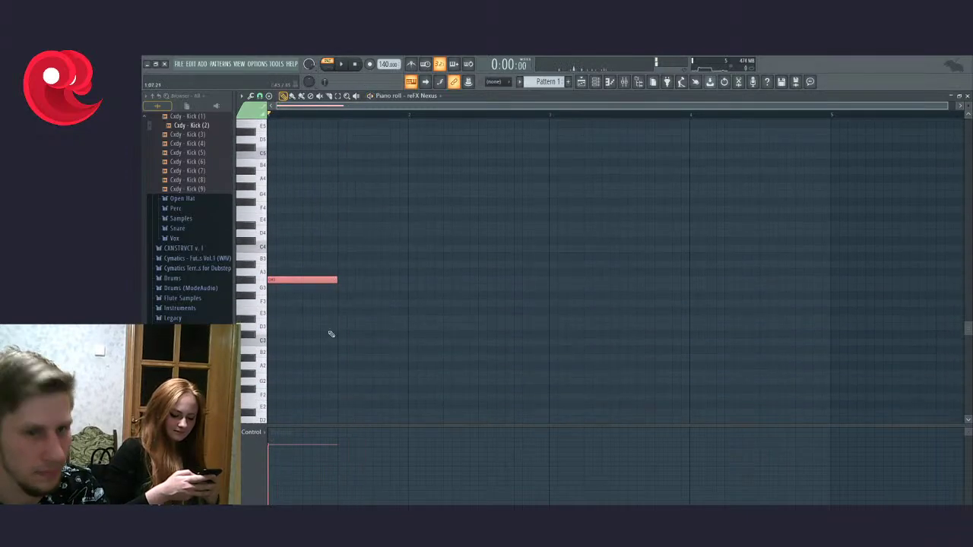
# Step: Duplicate the G#3 note into the second half of bar 1 and set the tempo to 132 BPM
pyautogui.hotkey('ctrl', 'b')
pyautogui.moveTo(382, 65); pyautogui.dragTo(382, 79)
pyautogui.hotkey('ctrl', 'a')
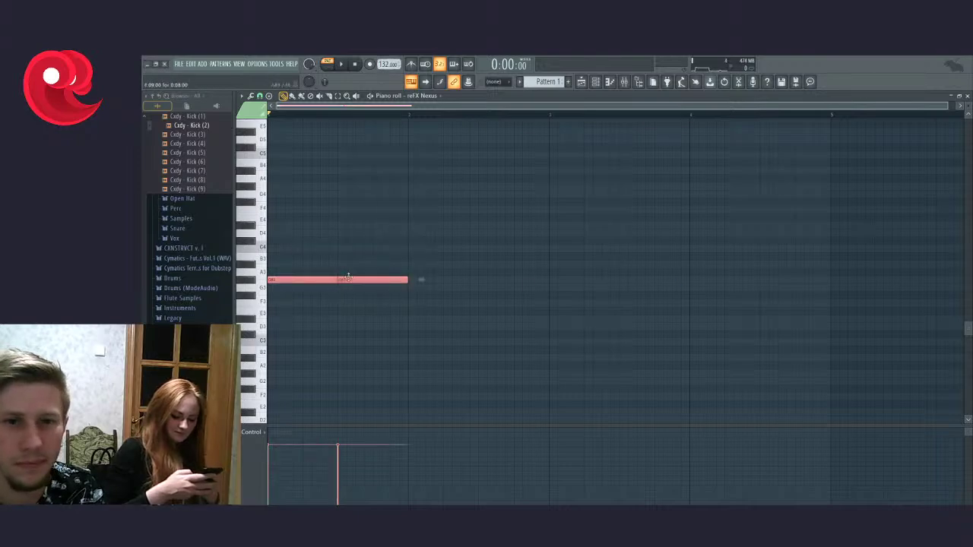
# Step: Try splitting bar 1 into four G#3 quarter notes, delete the second and fourth, restore half-bar lengths, and play back
pyautogui.moveTo(335, 281)
pyautogui.mouseDown()
pyautogui.moveTo(304, 280)
pyautogui.moveTo(328, 280)
pyautogui.mouseUp()
pyautogui.hotkey('ctrl', 'a')
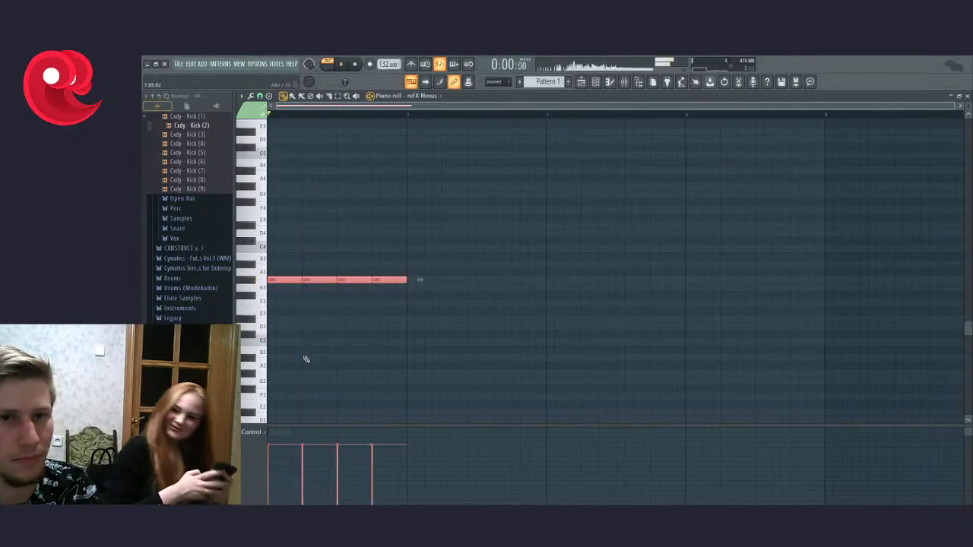
pyautogui.rightClick(315, 280)
pyautogui.rightClick(389, 280)
pyautogui.moveTo(400, 261); pyautogui.dragTo(267, 351)
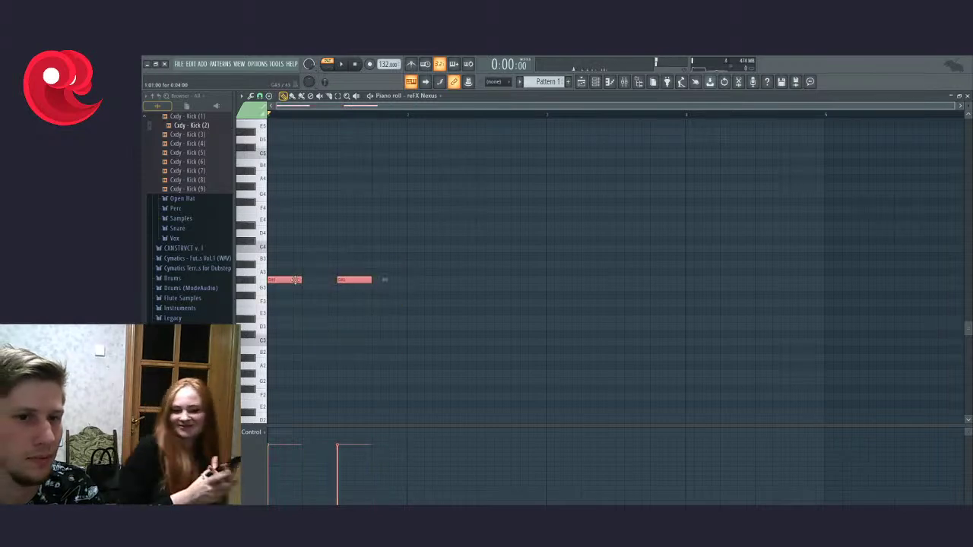
pyautogui.moveTo(302, 281); pyautogui.dragTo(331, 281)
pyautogui.click(348, 343)
pyautogui.press('space')
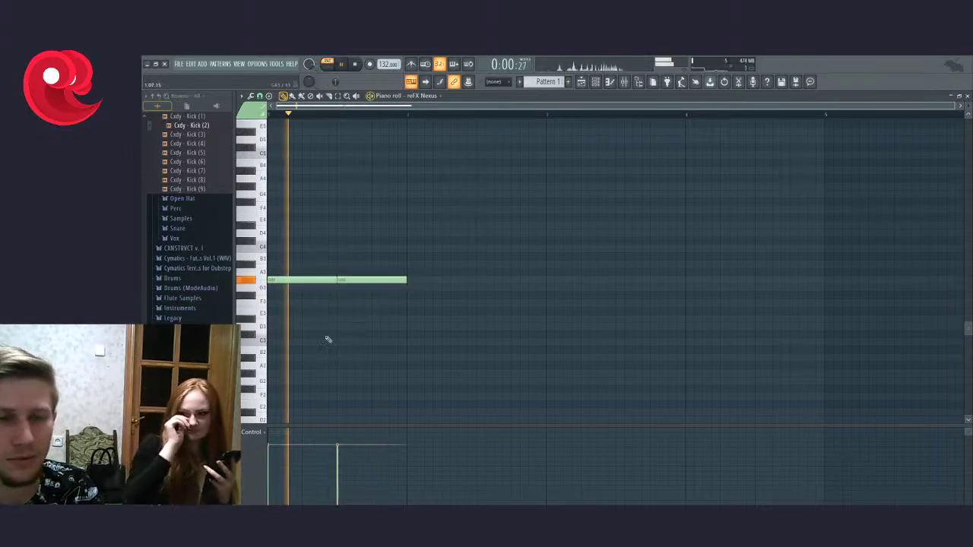
# Step: Place ascending G#4, A#4 and C5 eighth notes above the first low note in bar 1, and play them back
pyautogui.moveTo(440, 252); pyautogui.dragTo(289, 328)
pyautogui.scroll(3, 257, 308)
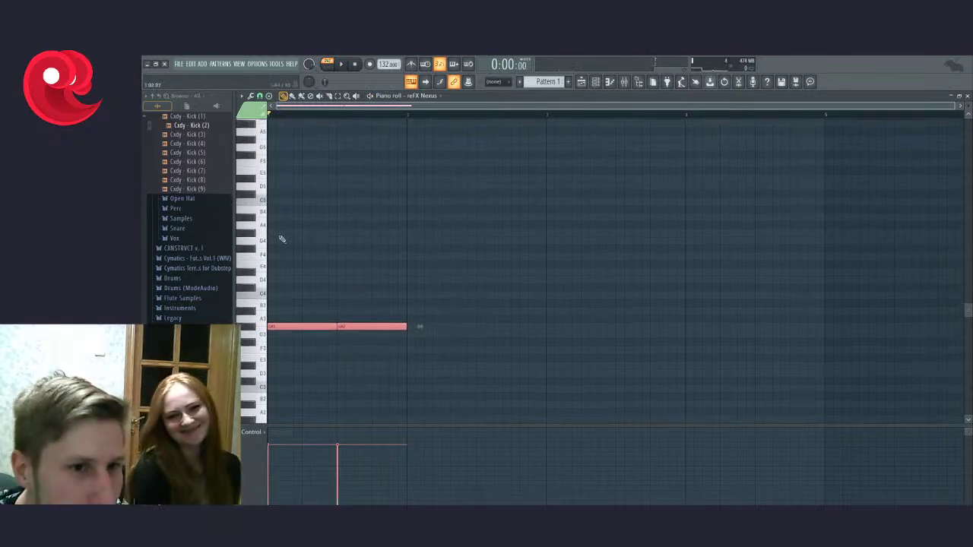
pyautogui.click(280, 234)
pyautogui.scroll(3, 281, 236)
pyautogui.moveTo(409, 234)
pyautogui.mouseDown()
pyautogui.moveTo(427, 236)
pyautogui.moveTo(339, 239)
pyautogui.mouseUp()
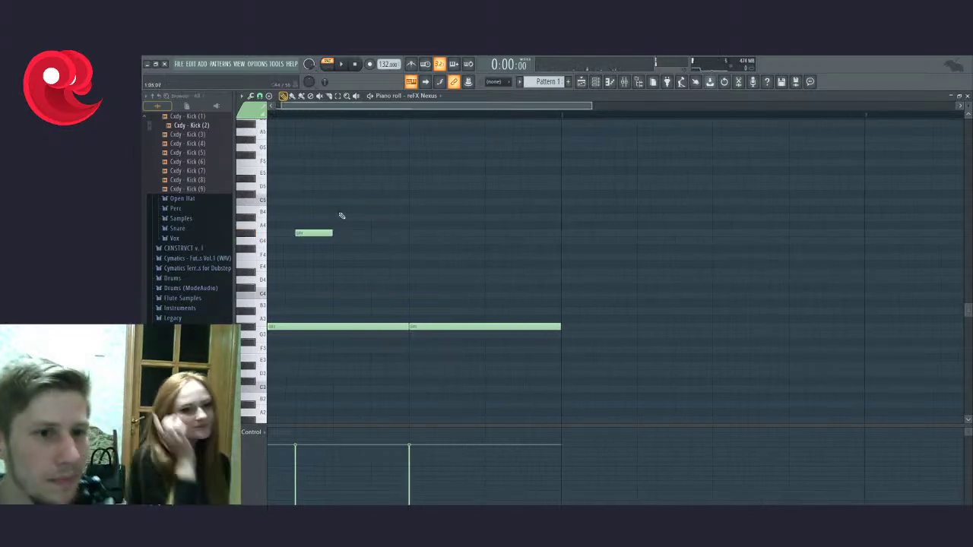
pyautogui.click(336, 219)
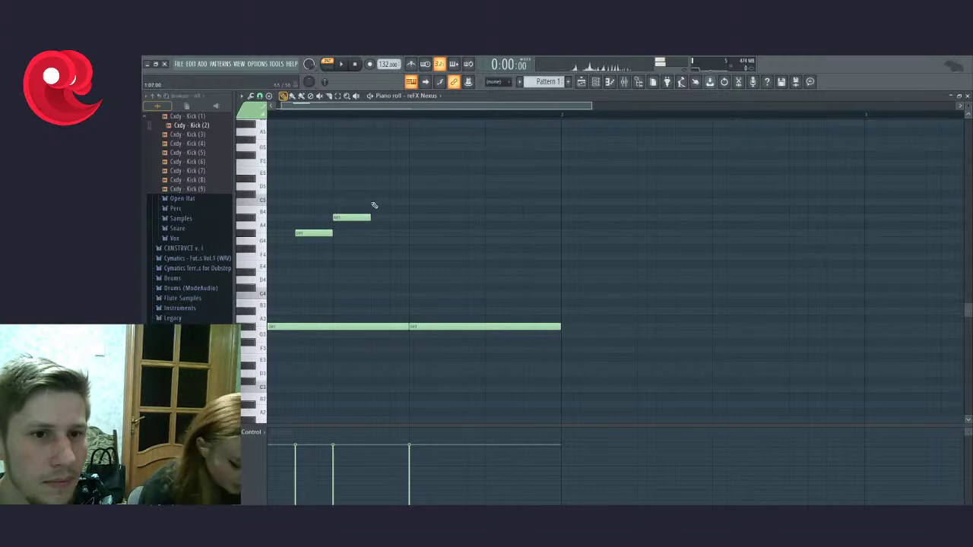
pyautogui.click(375, 203)
pyautogui.press('space')
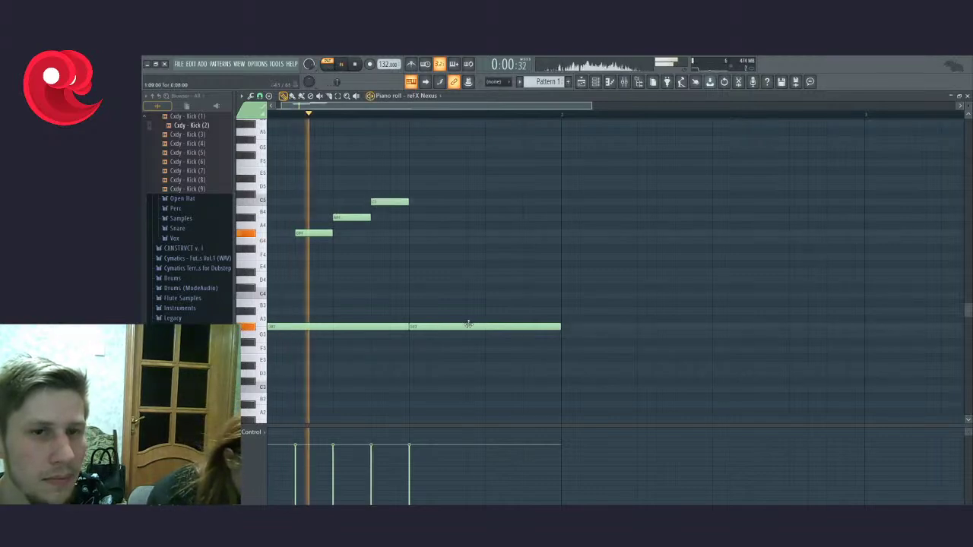
pyautogui.press('space')
# Step: Select the two low G#3 notes and play the phrase back several times to judge the melody
pyautogui.scroll(-3, 495, 251)
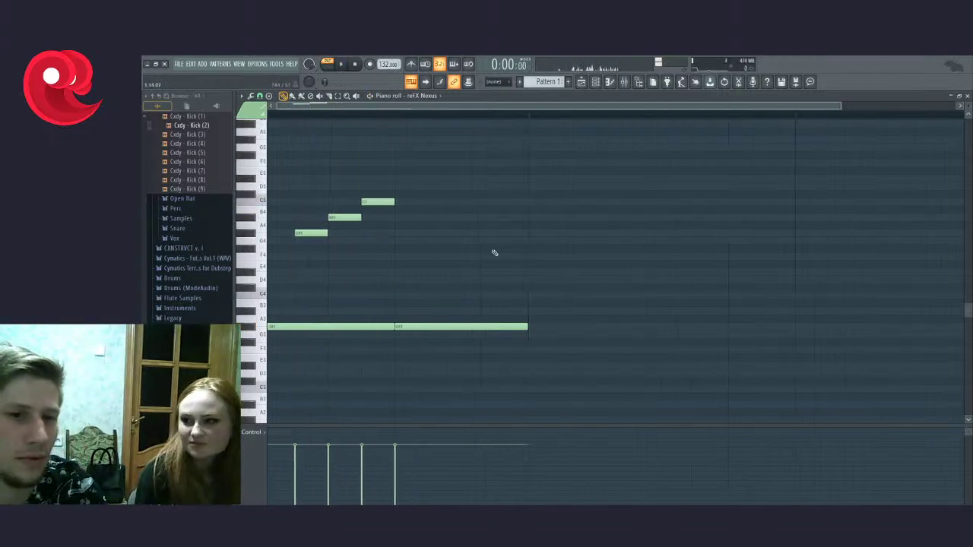
pyautogui.moveTo(489, 259); pyautogui.dragTo(420, 326)
pyautogui.press('space')
pyautogui.press('space')
pyautogui.press('space')
pyautogui.press('space')
pyautogui.press('space')
pyautogui.scroll(4, 330, 269)
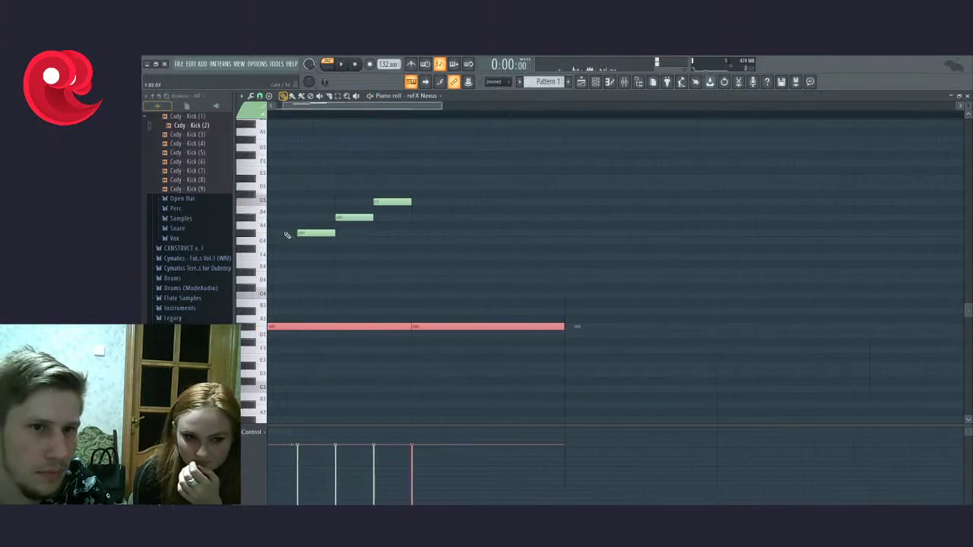
# Step: Try the middle melody note at B4 and play the phrase back
pyautogui.scroll(2, 287, 235)
pyautogui.moveTo(480, 201); pyautogui.dragTo(480, 194)
pyautogui.press('space')
pyautogui.press('space')
pyautogui.moveTo(426, 217); pyautogui.dragTo(471, 202)
pyautogui.press('space')
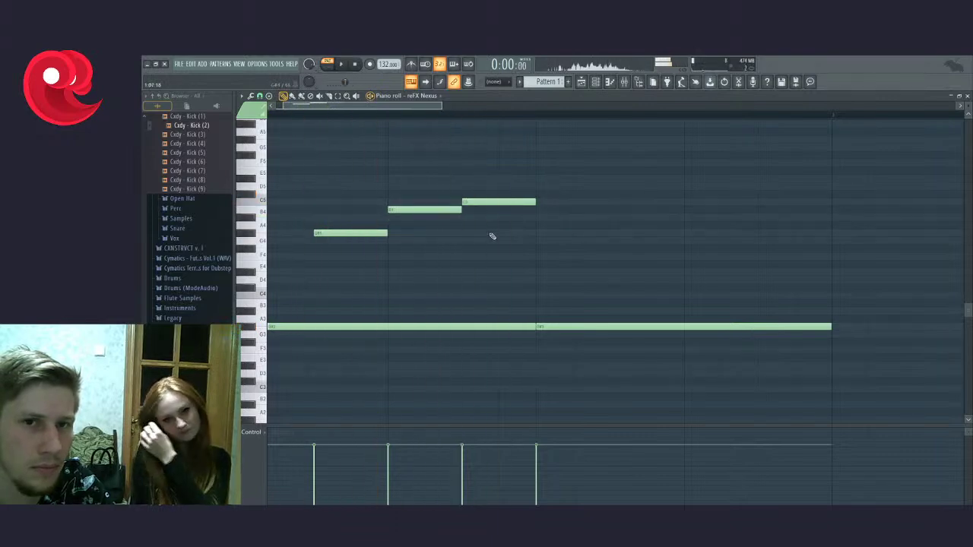
# Step: Lower the middle melody note to A4 and play the phrase back
pyautogui.moveTo(403, 210); pyautogui.dragTo(406, 225)
pyautogui.press('space')
pyautogui.scroll(-2, 440, 259)
pyautogui.scroll(-3, 439, 259)
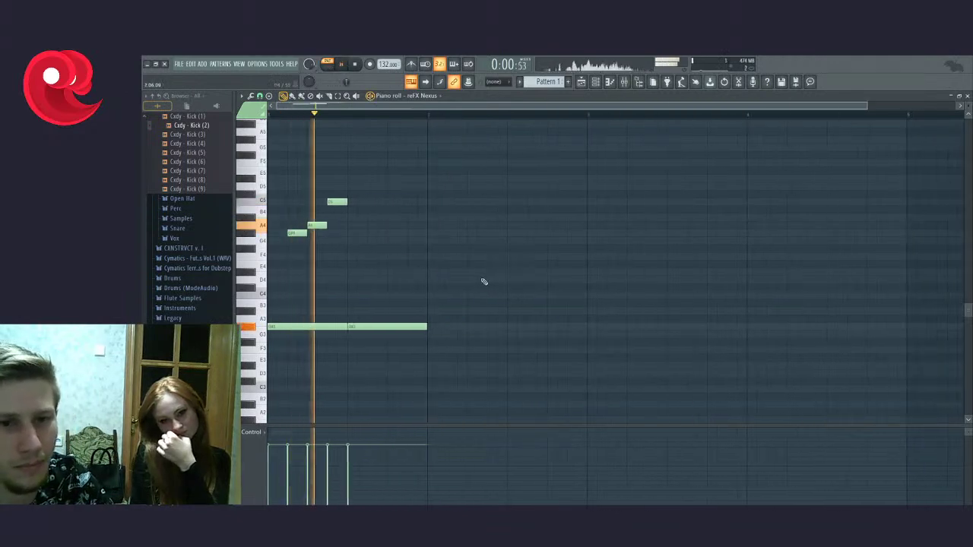
pyautogui.press('space')
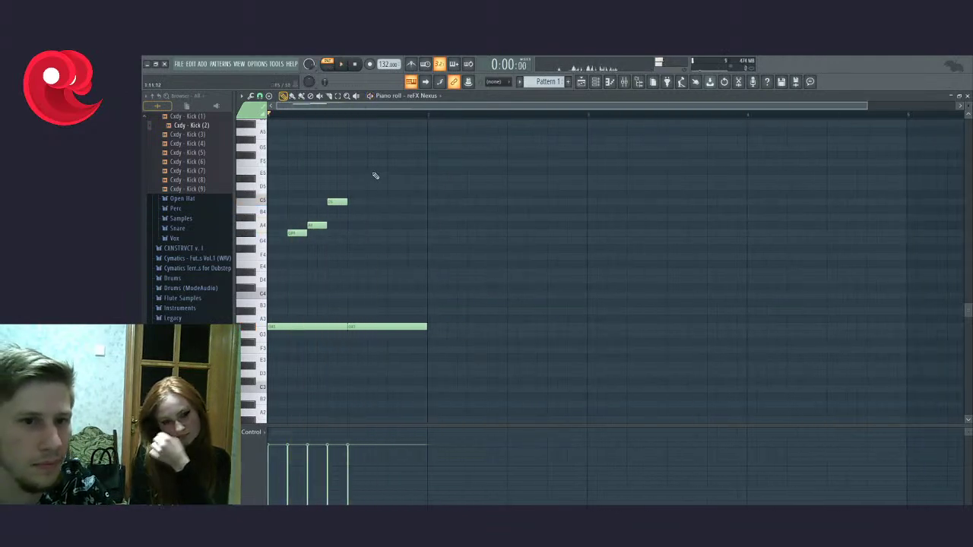
# Step: Copy the G#4, A4 and C5 motif into the second half of bar 1, and play it back
pyautogui.moveTo(371, 158); pyautogui.dragTo(287, 271)
pyautogui.moveTo(295, 232); pyautogui.dragTo(374, 232)
pyautogui.press('space')
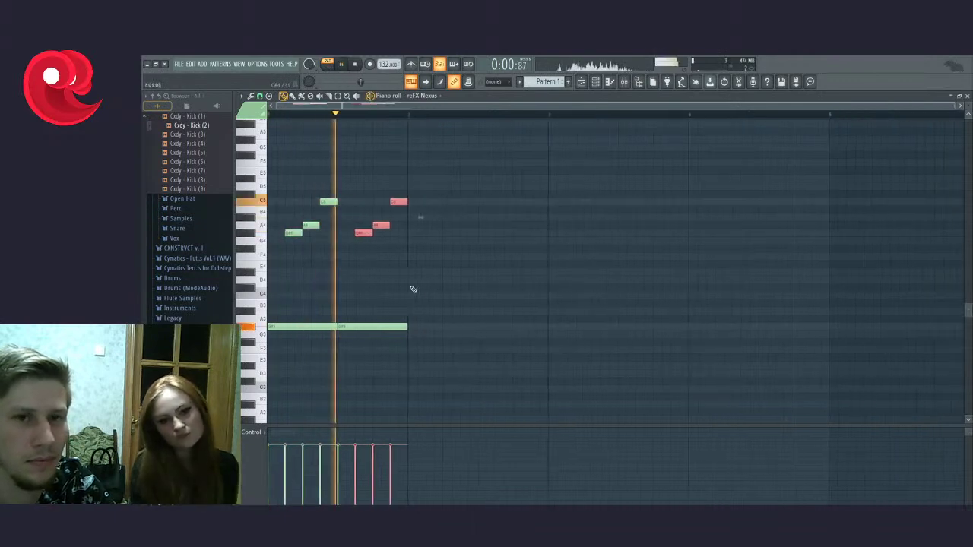
pyautogui.press('space')
# Step: Duplicate the two low G#3 notes and the second three-note motif into bar 2, and play from bar 2
pyautogui.moveTo(437, 301); pyautogui.dragTo(255, 381)
pyautogui.hotkey('ctrl', 'b')
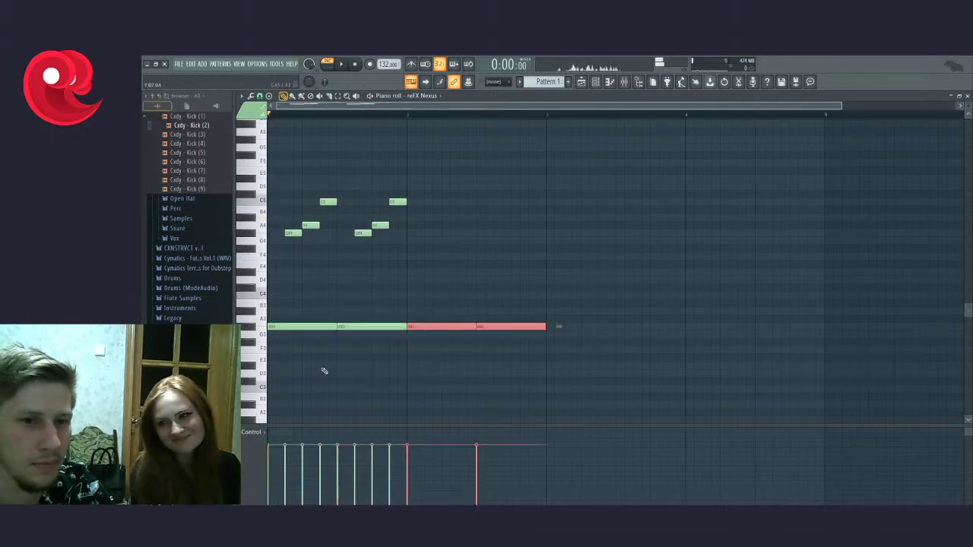
pyautogui.moveTo(456, 167); pyautogui.dragTo(358, 254)
pyautogui.hotkey('ctrl', 'b')
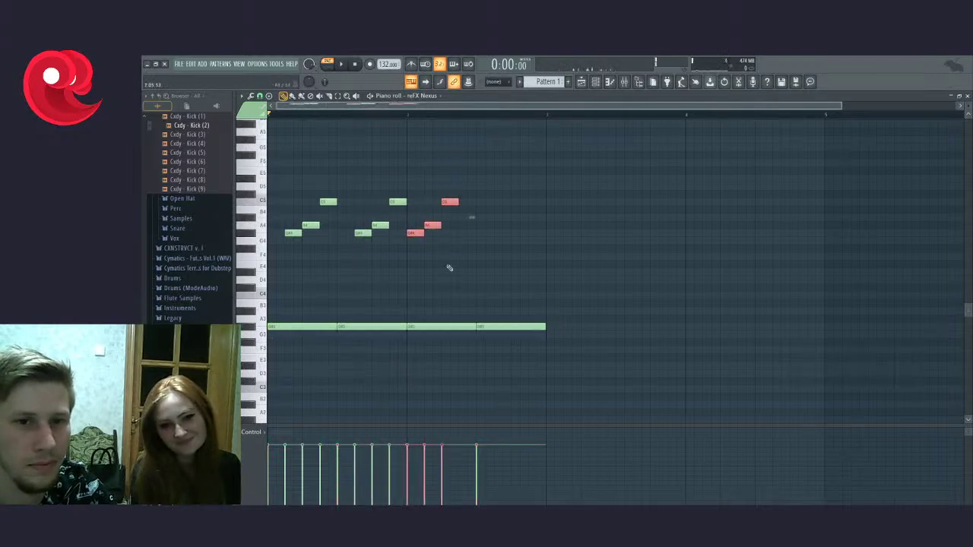
pyautogui.click(406, 113)
pyautogui.press('space')
pyautogui.press('space')
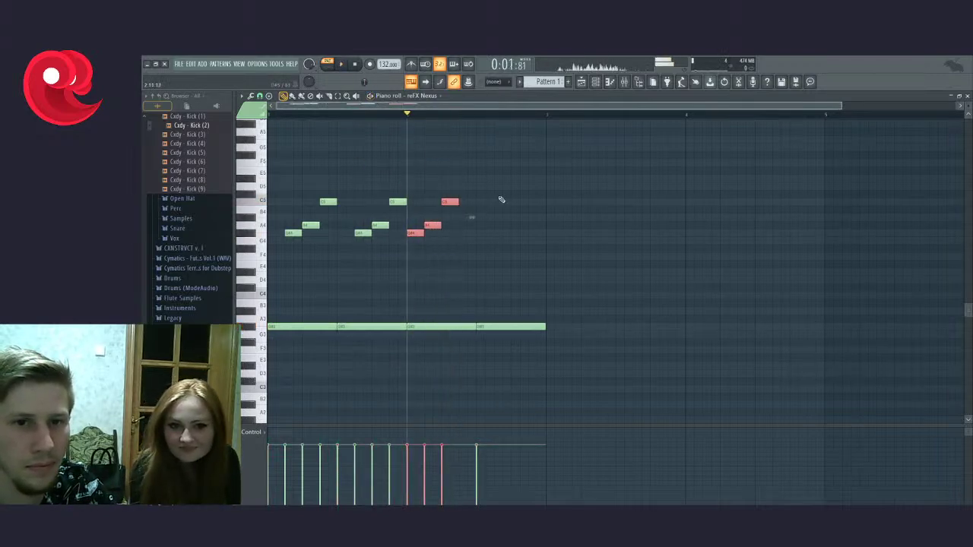
# Step: Add G#4, C5 and A4 notes over the last low note in bar 2, and play them back
pyautogui.click(478, 238)
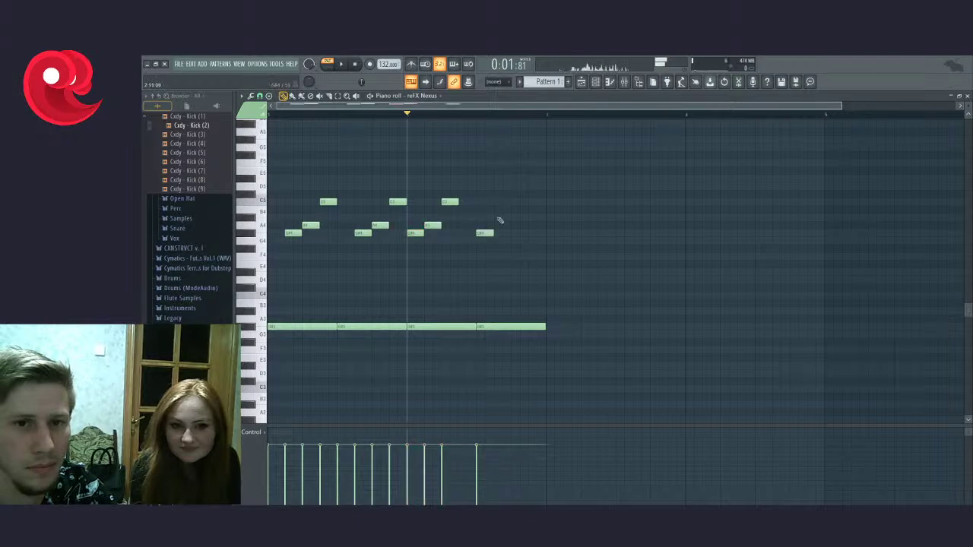
pyautogui.hotkey('ctrl', 'z')
pyautogui.scroll(3, 475, 236)
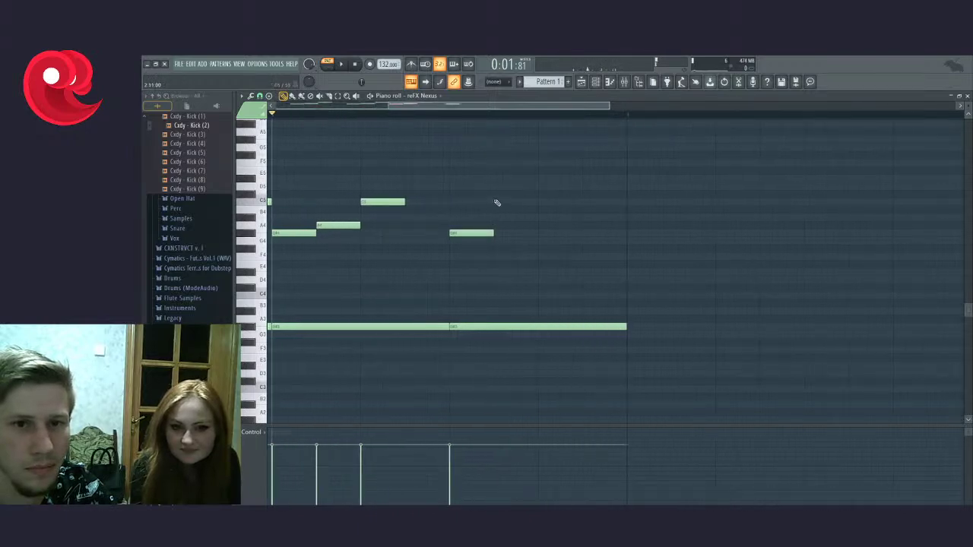
pyautogui.click(499, 202)
pyautogui.click(541, 218)
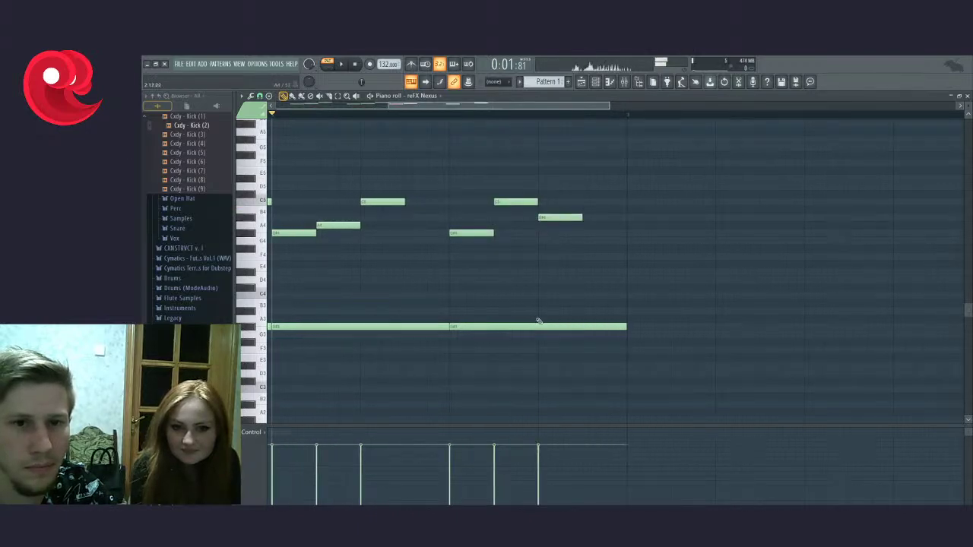
pyautogui.moveTo(558, 219); pyautogui.dragTo(570, 236)
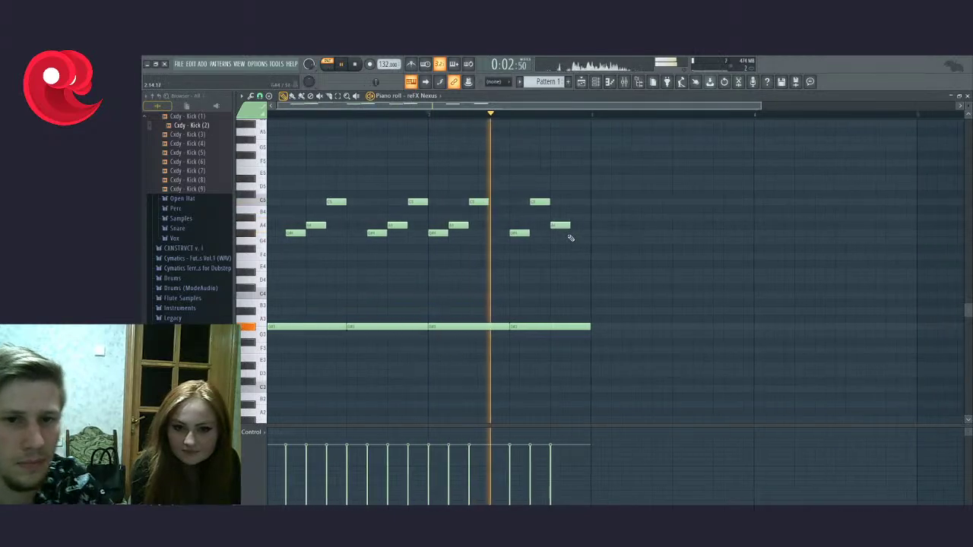
pyautogui.press('space')
pyautogui.press('space')
pyautogui.press('space')
# Step: Shift both three-note motifs in bar 2 an eighth note later, and play the melody from the middle of bar 1
pyautogui.moveTo(582, 170); pyautogui.dragTo(545, 234)
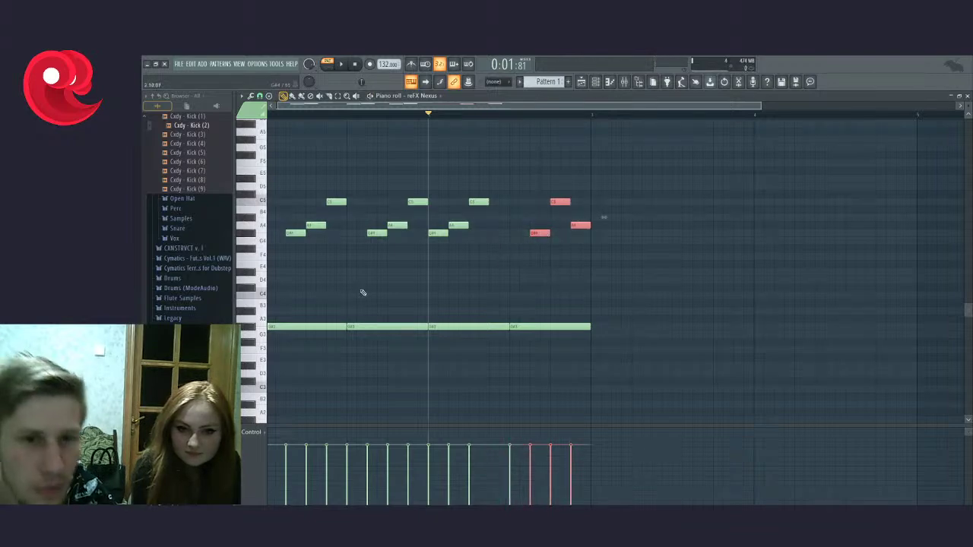
pyautogui.click(378, 113)
pyautogui.press('space')
pyautogui.press('space')
pyautogui.moveTo(490, 152); pyautogui.dragTo(454, 236)
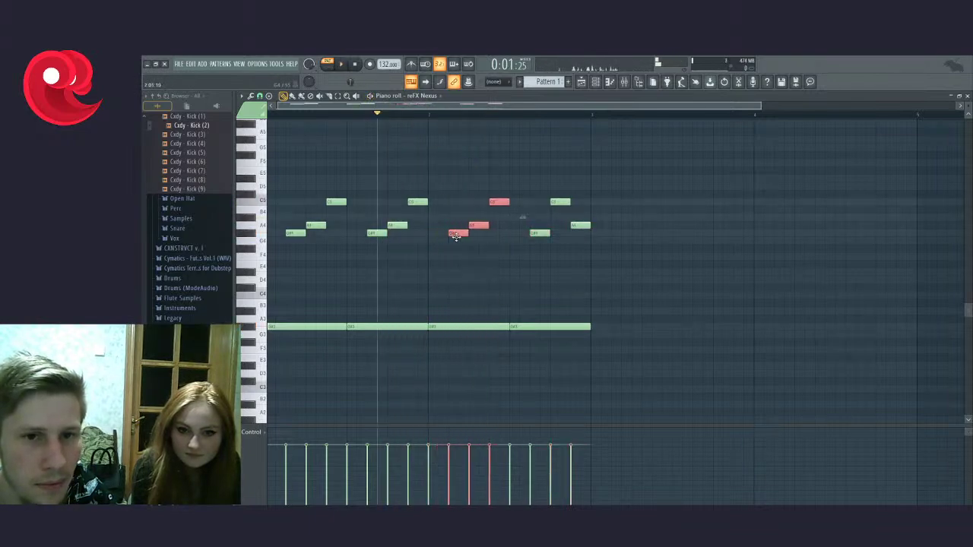
pyautogui.press('space')
pyautogui.keyDown('ctrl'); pyautogui.scroll(-2, 515, 282); pyautogui.keyUp('ctrl')
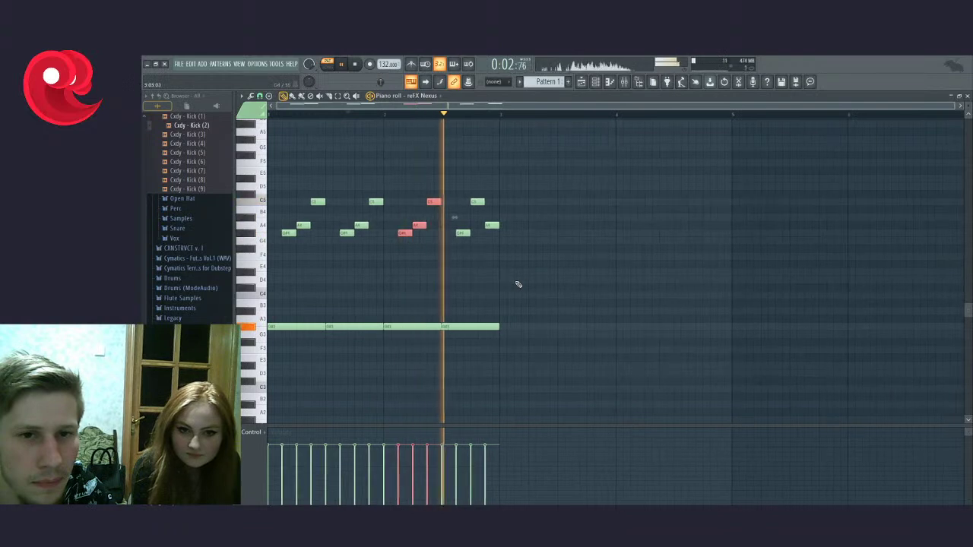
pyautogui.press('space')
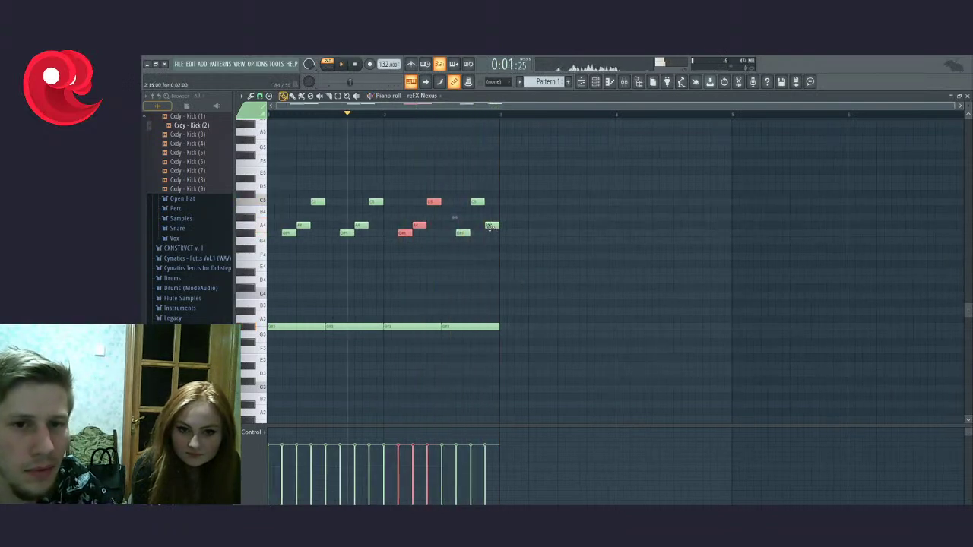
# Step: Try the last melody note of bar 2 at A#4, play it back, and return it to A4
pyautogui.moveTo(491, 226); pyautogui.dragTo(491, 218)
pyautogui.press('space')
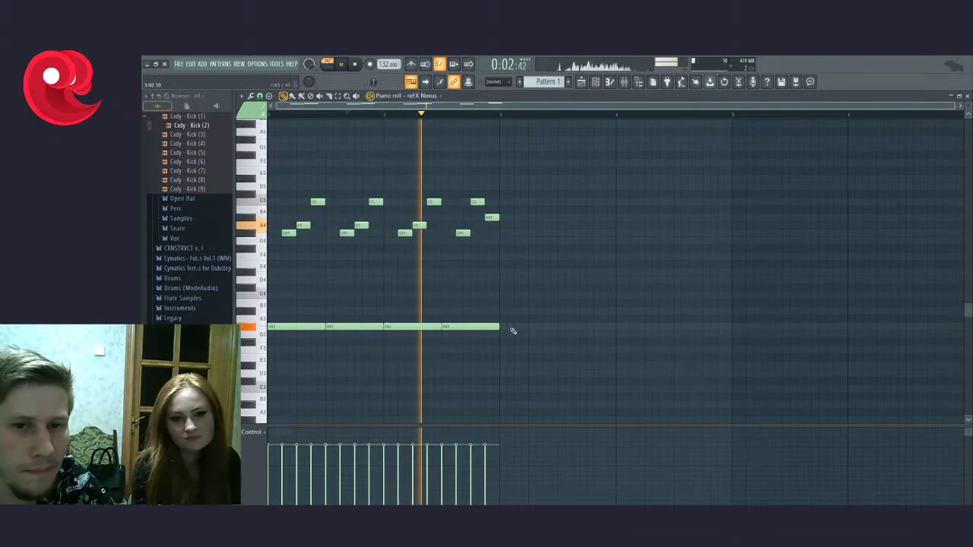
pyautogui.press('space')
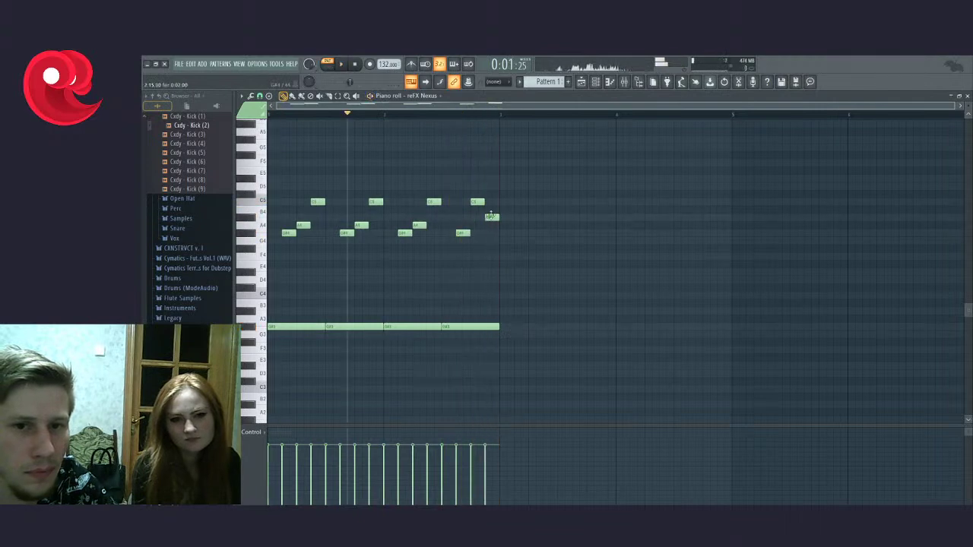
pyautogui.moveTo(490, 219)
pyautogui.mouseDown()
pyautogui.moveTo(491, 210)
pyautogui.moveTo(489, 224)
pyautogui.mouseUp()
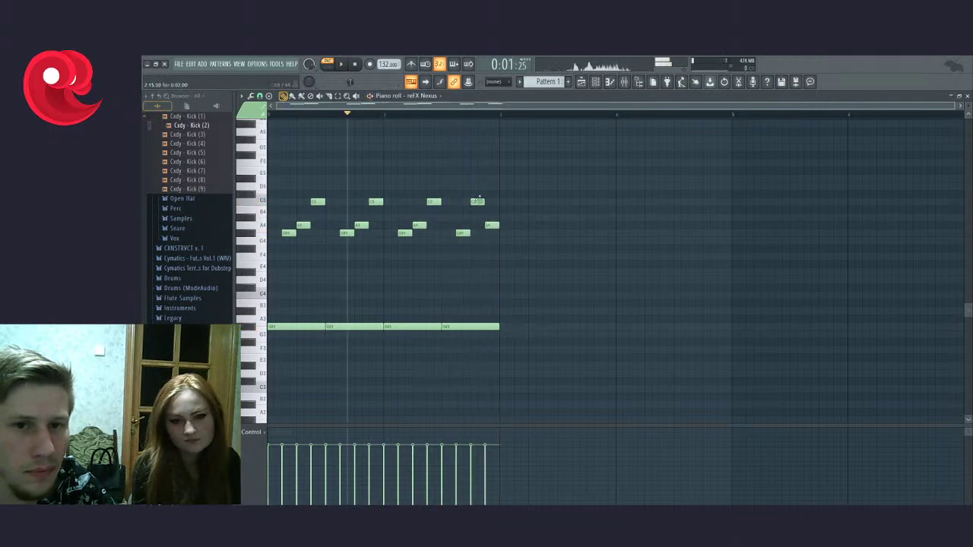
pyautogui.press('space')
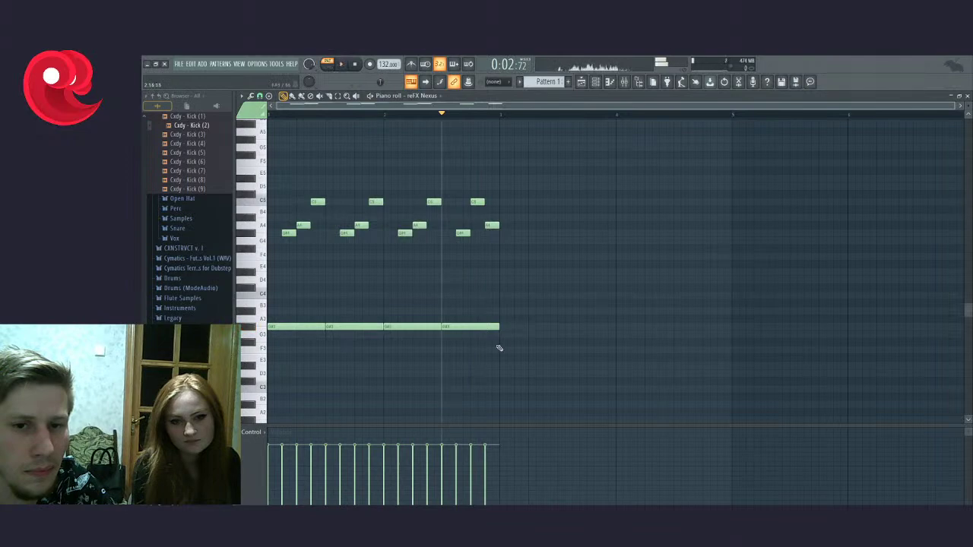
# Step: Add two consecutive half-bar A#3 notes in bar 3, and play the melody back
pyautogui.click(510, 312)
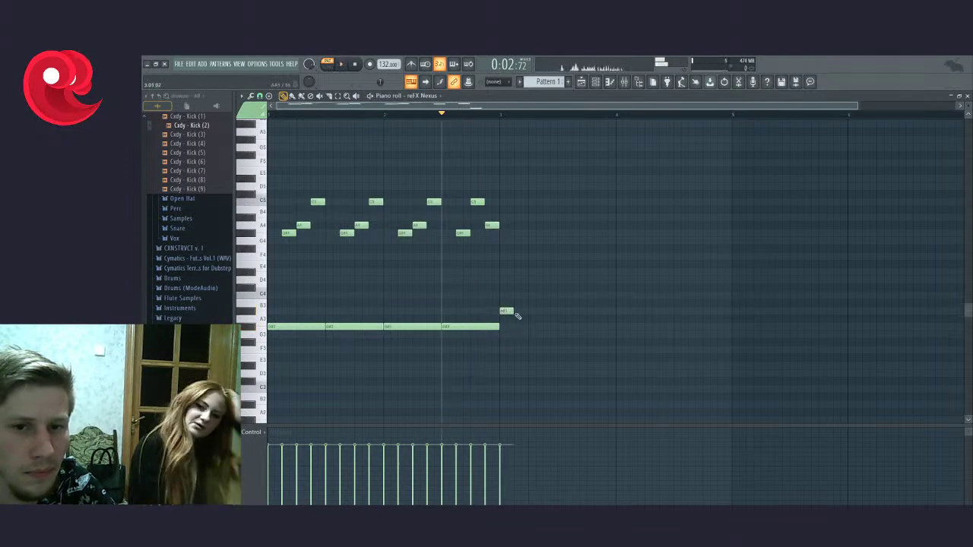
pyautogui.keyDown('ctrl'); pyautogui.click(553, 313); pyautogui.keyUp('ctrl')
pyautogui.hotkey('ctrl', 'b')
pyautogui.scroll(-2, 525, 354)
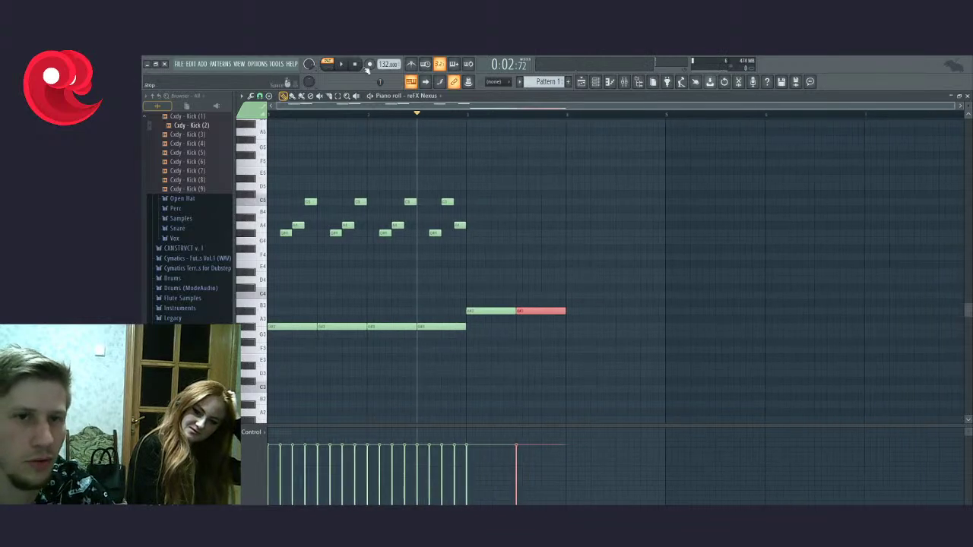
pyautogui.press('space')
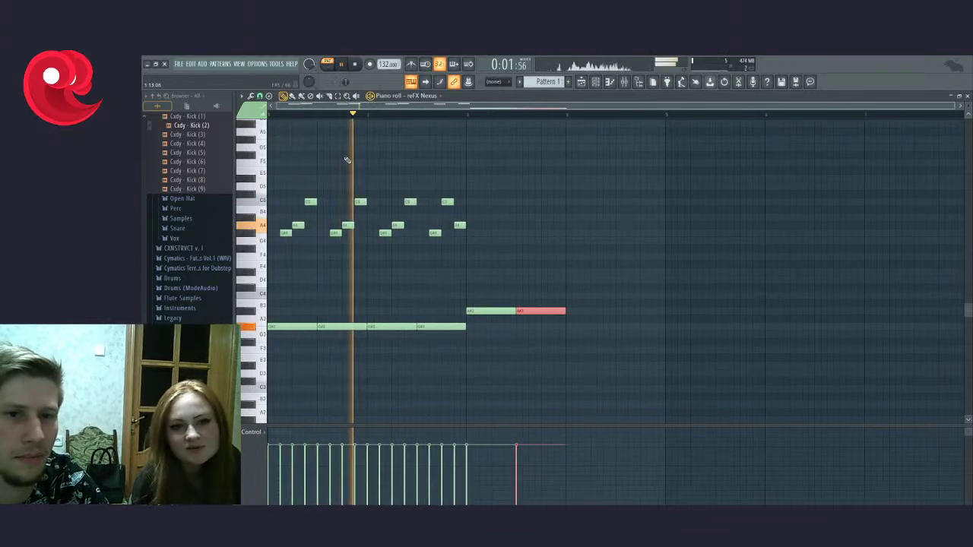
pyautogui.press('space')
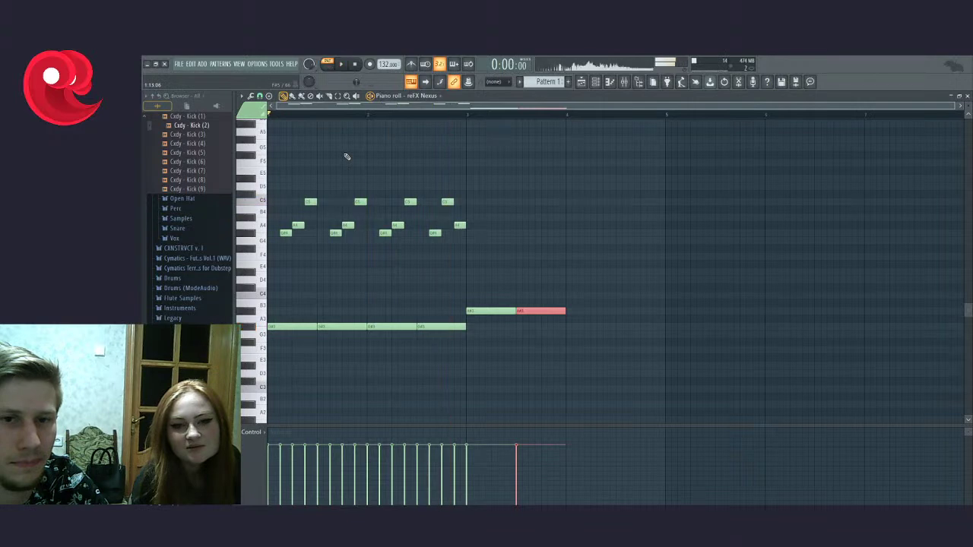
# Step: Raise the last melody note of bar 2 to B4, and play it back
pyautogui.scroll(3, 383, 199)
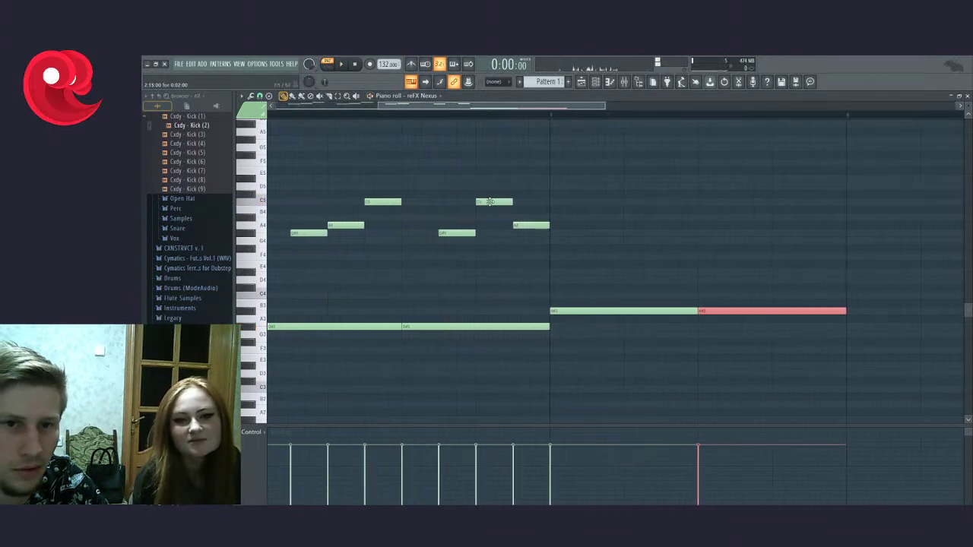
pyautogui.moveTo(513, 224); pyautogui.dragTo(518, 207)
pyautogui.press('space')
pyautogui.press('space')
pyautogui.scroll(-1, 400, 288)
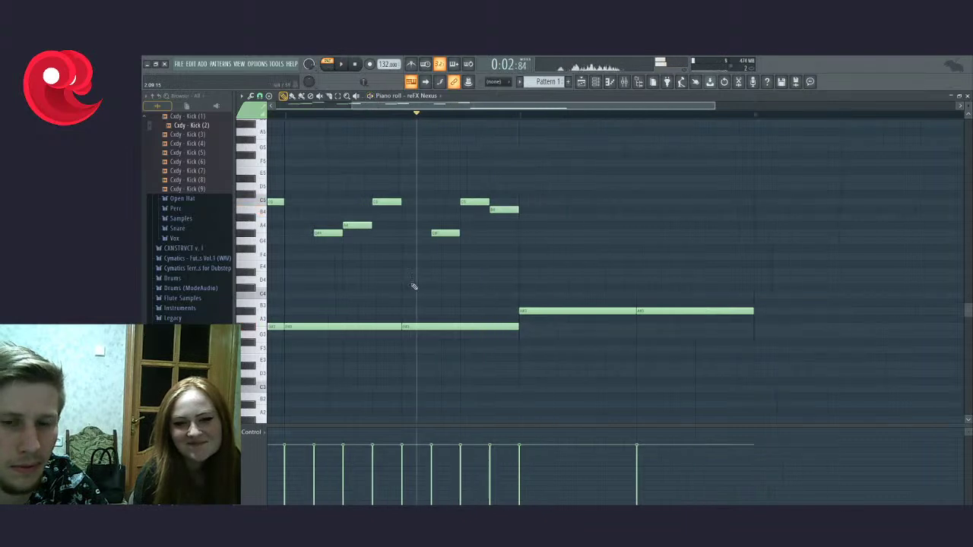
# Step: Try the two low bar 3 notes at C4, move them to B3, and play the melody back
pyautogui.click(601, 310)
pyautogui.hotkey('shift', 'Up')
pyautogui.hotkey('shift', 'Up')
pyautogui.press('space')
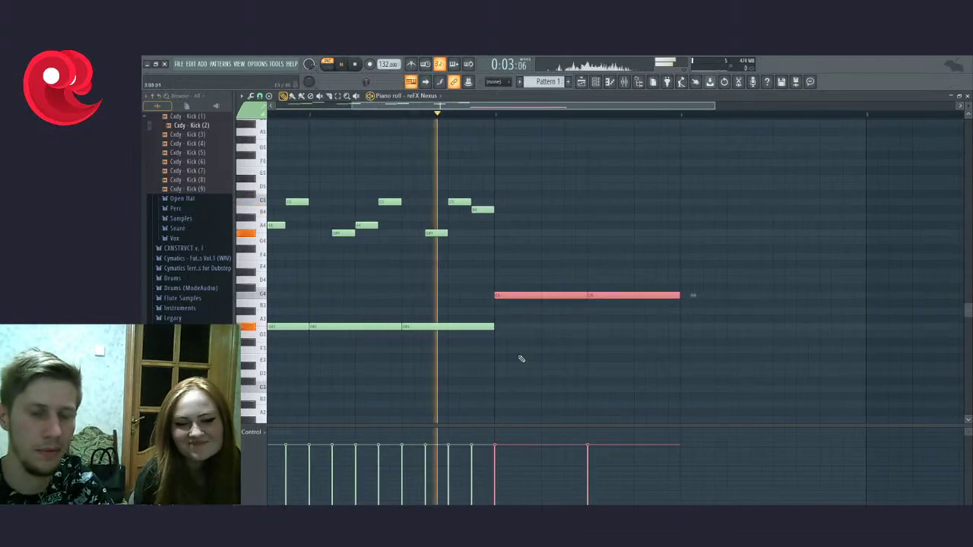
pyautogui.hotkey('shift', 'Down')
pyautogui.press('space')
pyautogui.press('space')
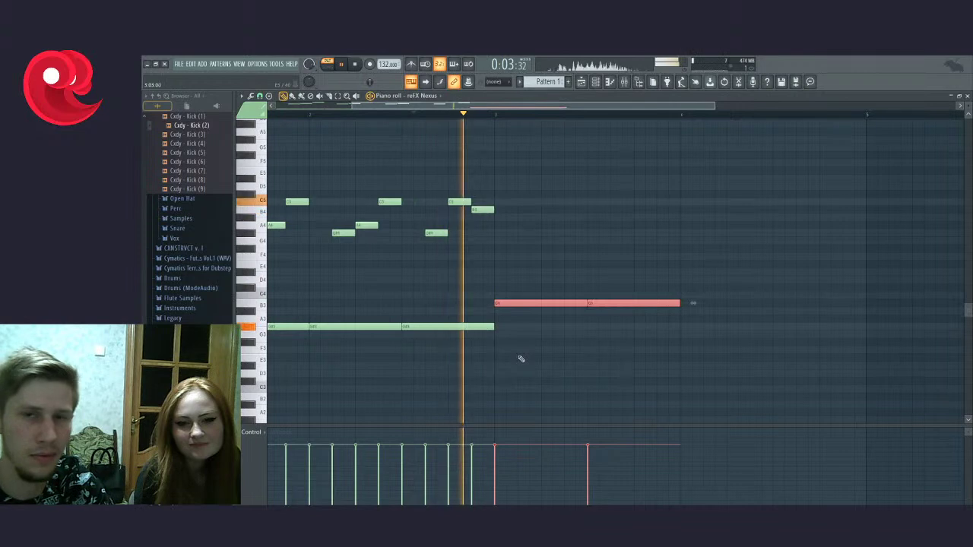
pyautogui.press('space')
pyautogui.scroll(-2, 520, 360)
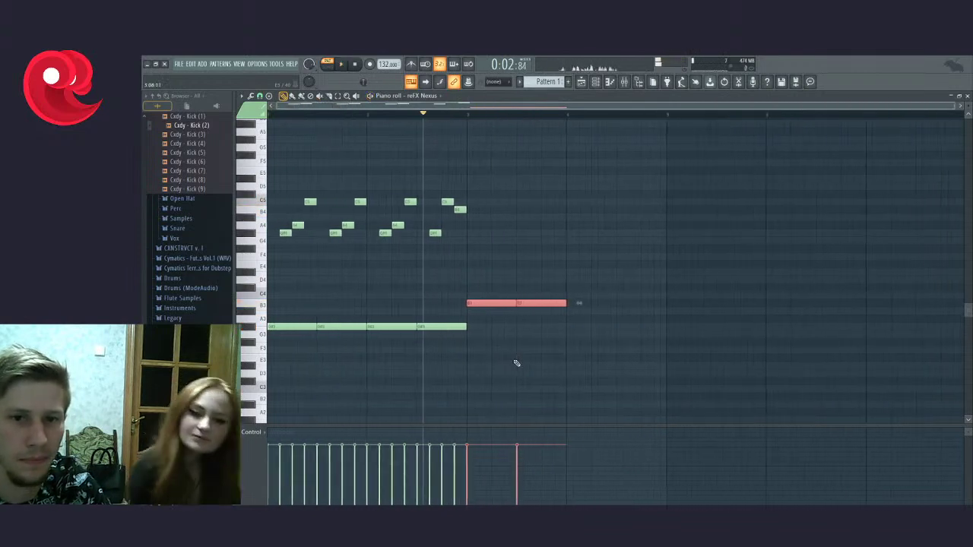
pyautogui.press('space')
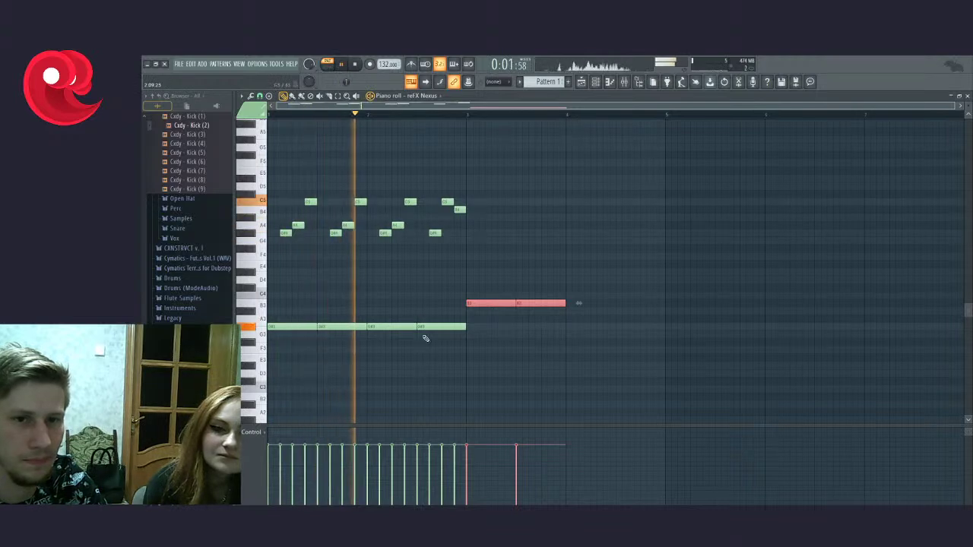
# Step: Copy the G#4, C5 and B4 motif to the start of bar 3, and play from late in bar 2
pyautogui.moveTo(484, 177); pyautogui.dragTo(423, 219)
pyautogui.moveTo(334, 176); pyautogui.dragTo(280, 242)
pyautogui.press('space')
pyautogui.moveTo(327, 191); pyautogui.dragTo(282, 245)
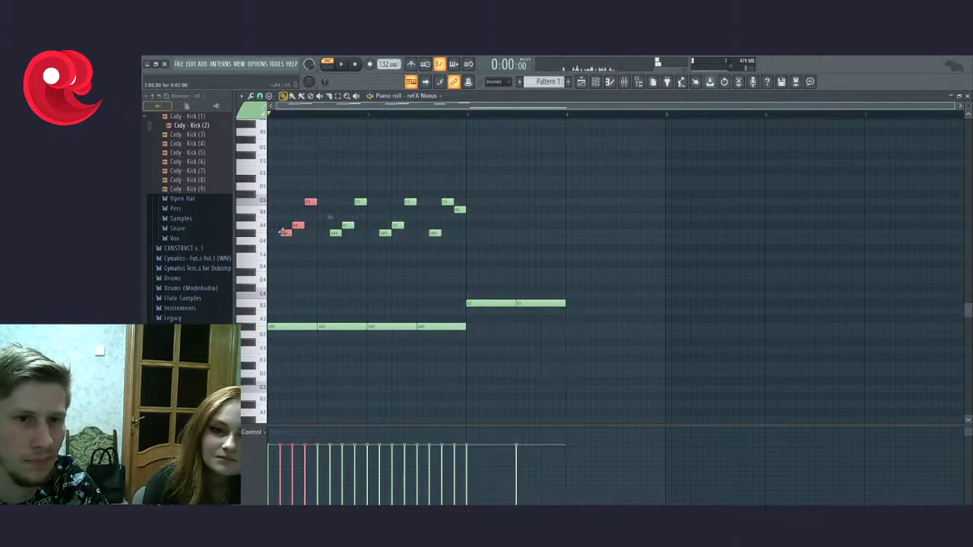
pyautogui.moveTo(480, 183); pyautogui.dragTo(472, 234)
pyautogui.click(447, 115)
pyautogui.press('space')
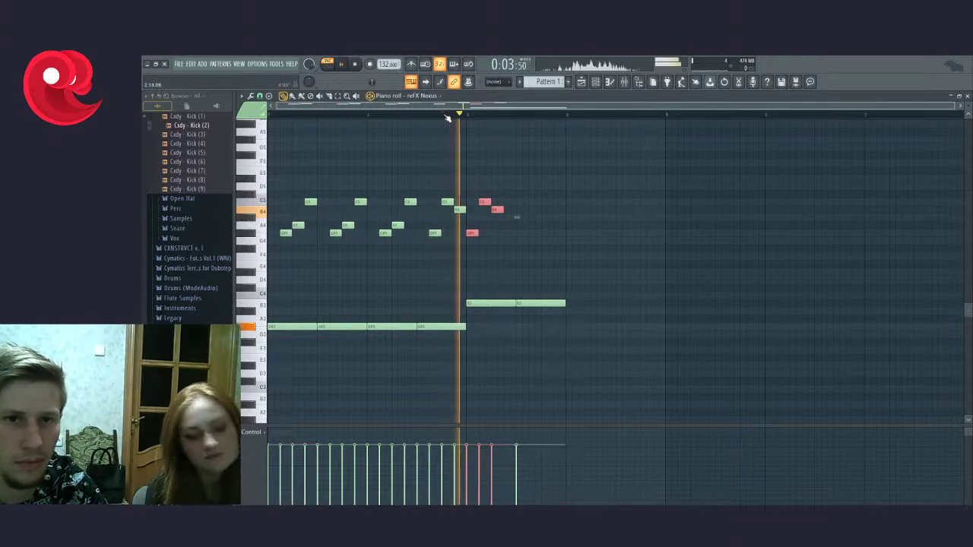
pyautogui.press('space')
# Step: Lower the two low notes in bar 3 to A#3, and play them back
pyautogui.moveTo(589, 284); pyautogui.dragTo(469, 335)
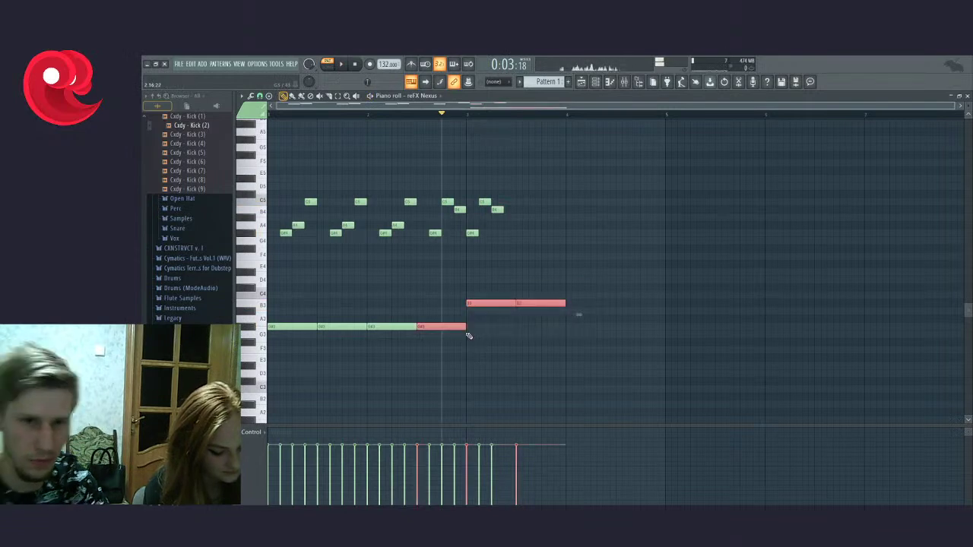
pyautogui.moveTo(567, 272); pyautogui.dragTo(519, 348)
pyautogui.moveTo(535, 270); pyautogui.dragTo(510, 307)
pyautogui.press('space')
pyautogui.press('space')
# Step: Shift the three-note motif in bar 3 an eighth note later, and play it back
pyautogui.scroll(1, 492, 260)
pyautogui.moveTo(522, 165); pyautogui.dragTo(482, 233)
pyautogui.press('space')
pyautogui.scroll(-1, 619, 267)
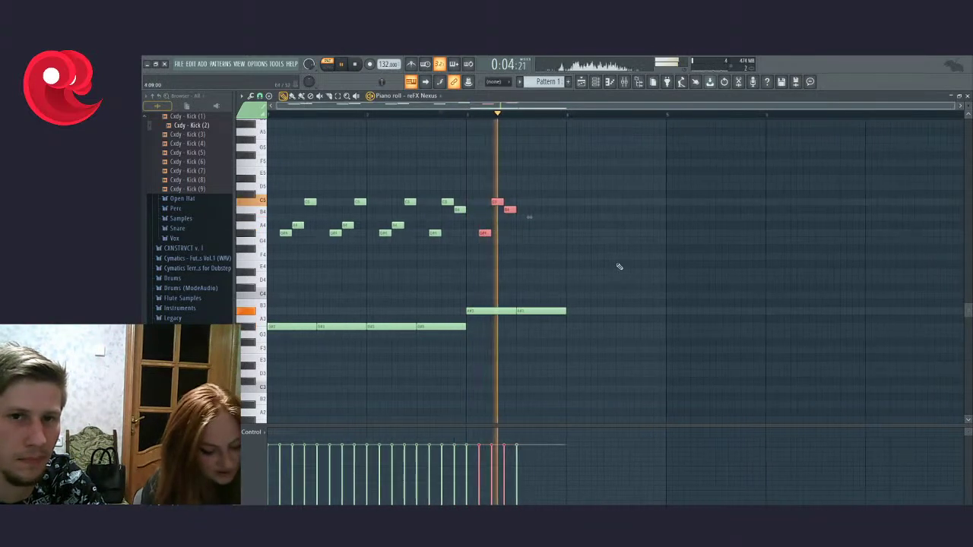
pyautogui.press('space')
# Step: Raise the two low bar 3 notes to B3 and on to C4, playing back each pitch
pyautogui.click(582, 285)
pyautogui.click(517, 311)
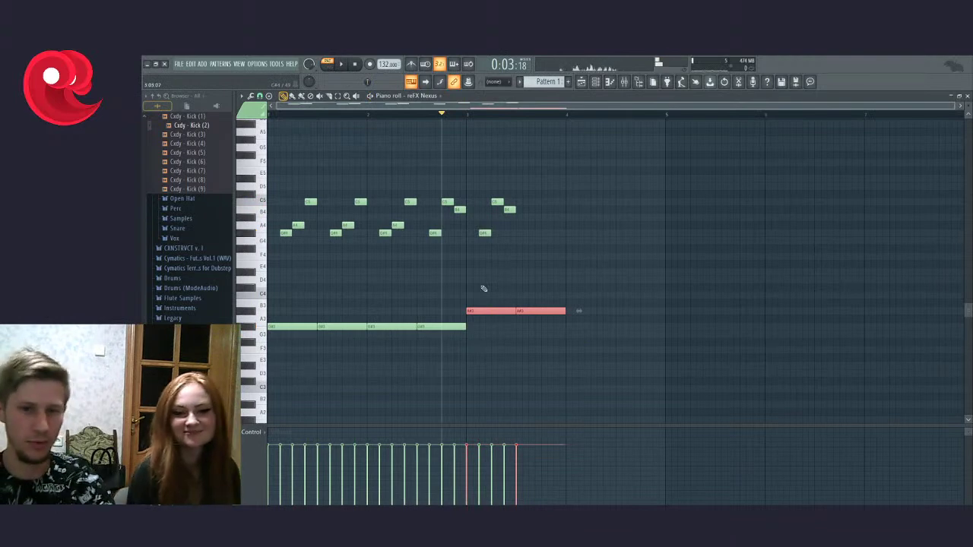
pyautogui.hotkey('shift', 'Up')
pyautogui.press('space')
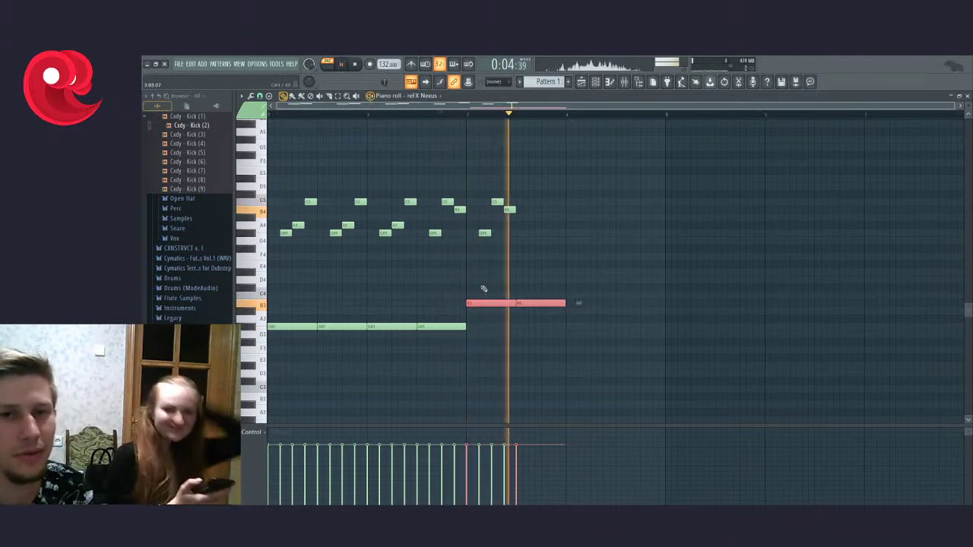
pyautogui.press('space')
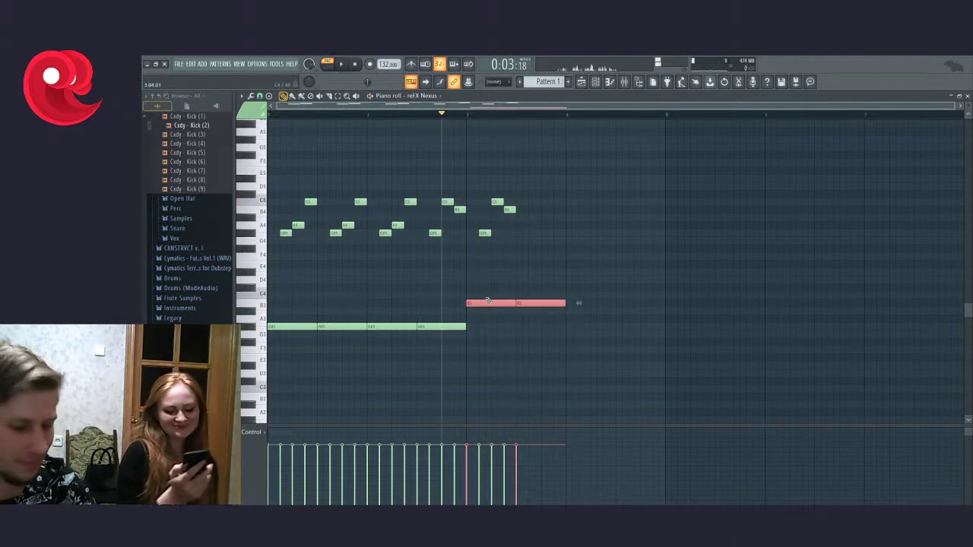
pyautogui.moveTo(487, 300); pyautogui.dragTo(485, 296)
pyautogui.press('space')
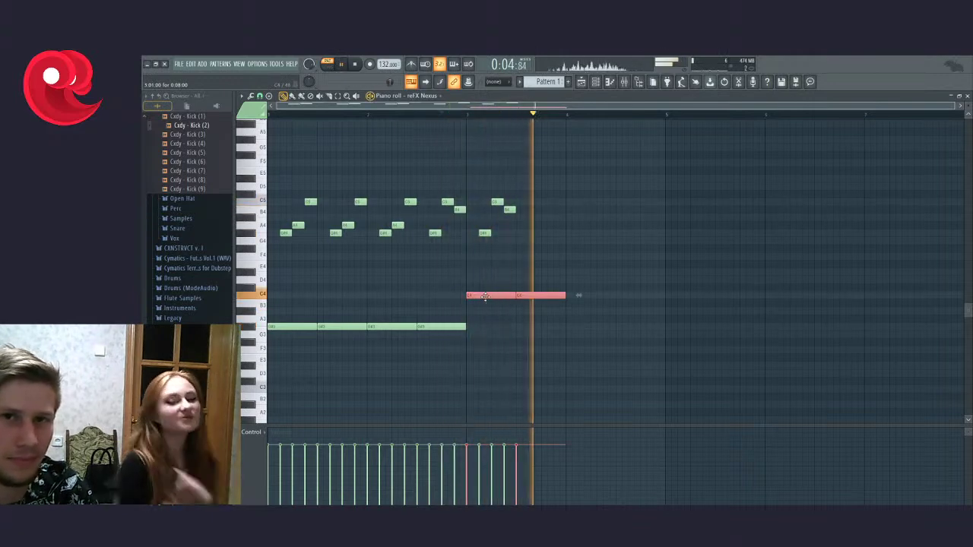
pyautogui.press('space')
# Step: Add two consecutive half-bar G3 notes in bar 4, and clear the note selection
pyautogui.click(568, 335)
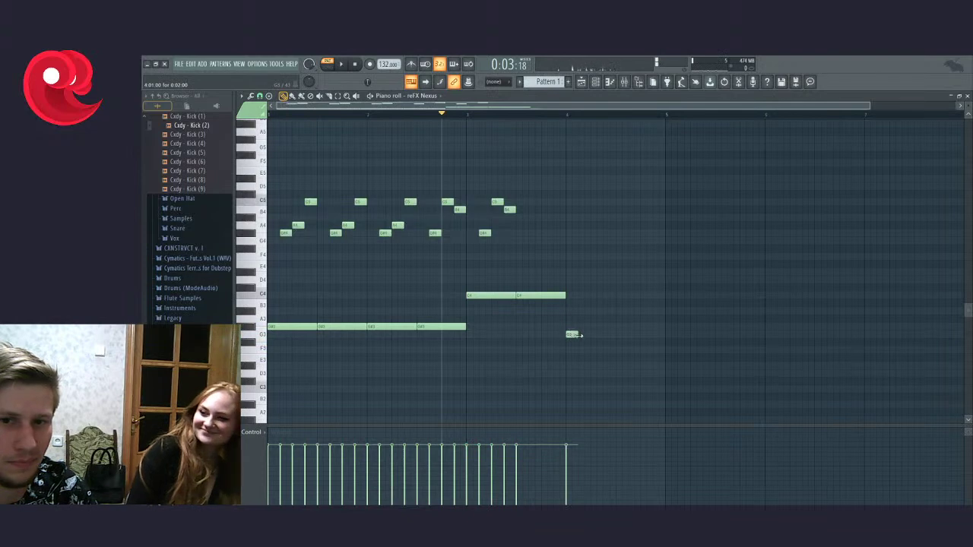
pyautogui.click(609, 339)
pyautogui.hotkey('ctrl', 'b')
pyautogui.scroll(-1, 592, 392)
pyautogui.scroll(-1, 593, 392)
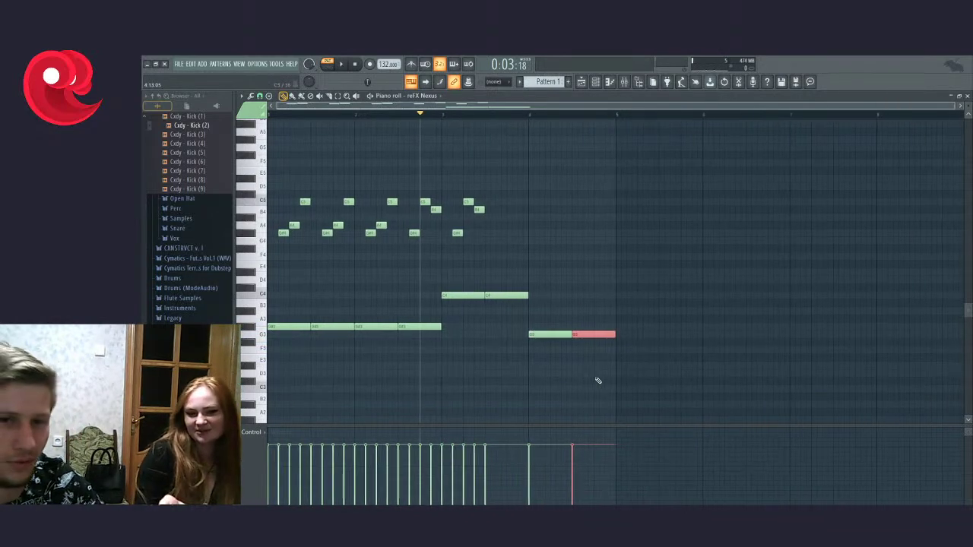
pyautogui.hotkey('ctrl', 'd')
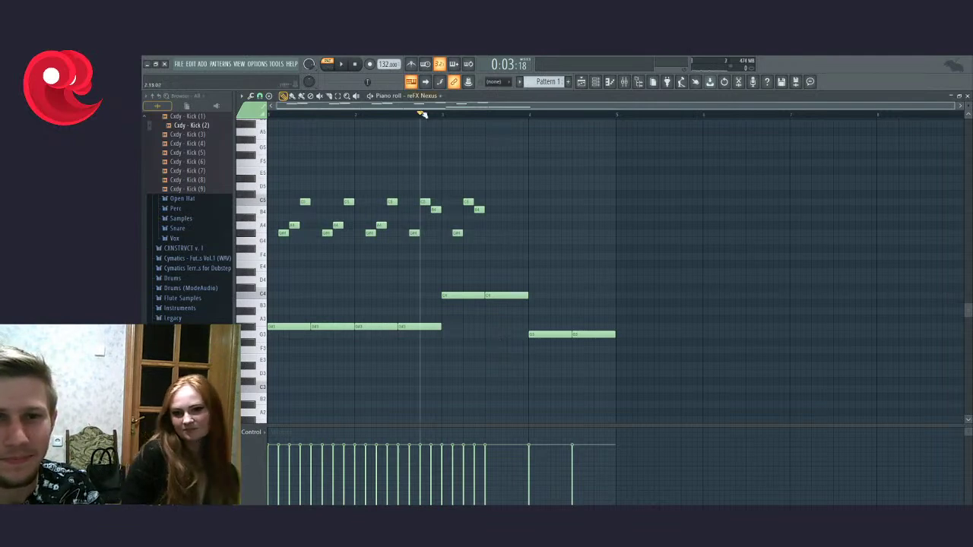
# Step: Play back the transition from late bar 2 into bar 3 to check the melody against the low notes
pyautogui.press('space')
pyautogui.press('space')
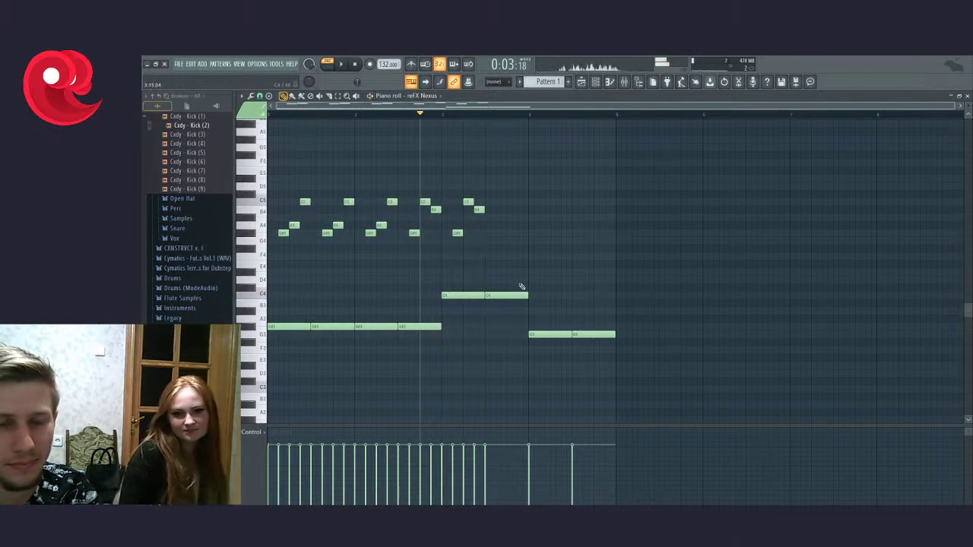
pyautogui.click(547, 334)
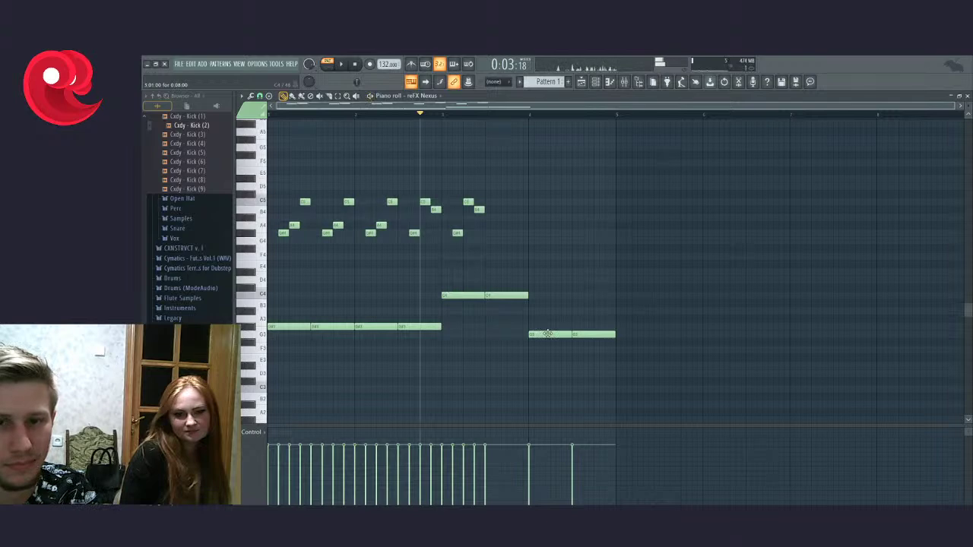
pyautogui.moveTo(707, 367); pyautogui.dragTo(370, 261)
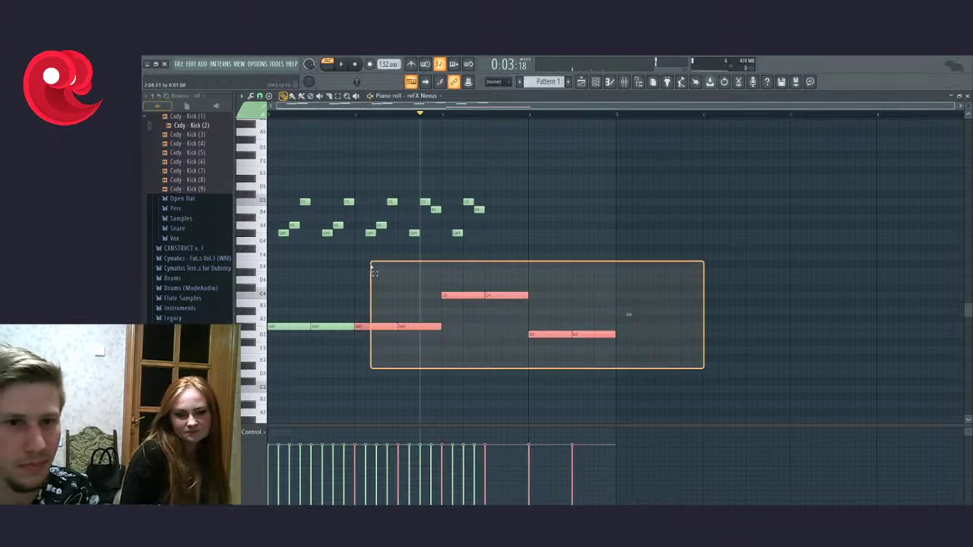
pyautogui.moveTo(508, 184); pyautogui.dragTo(447, 265)
pyautogui.press('space')
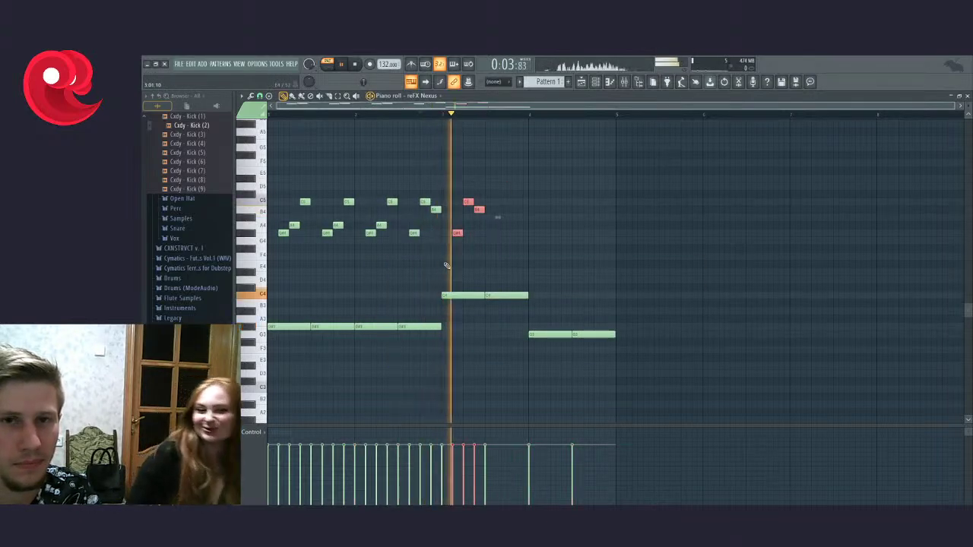
pyautogui.press('space')
# Step: Try the two low bar 3 notes a semitone higher and at B3, playing back each pitch
pyautogui.moveTo(532, 270); pyautogui.dragTo(454, 304)
pyautogui.hotkey('shift', 'Up')
pyautogui.press('space')
pyautogui.press('space')
pyautogui.hotkey('shift', 'Down')
pyautogui.hotkey('shift', 'Down')
pyautogui.press('space')
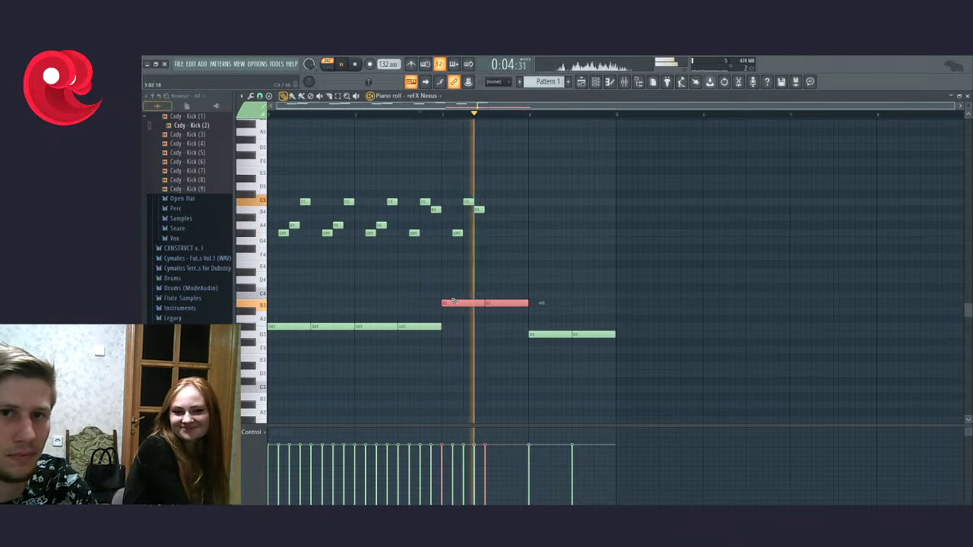
pyautogui.press('space')
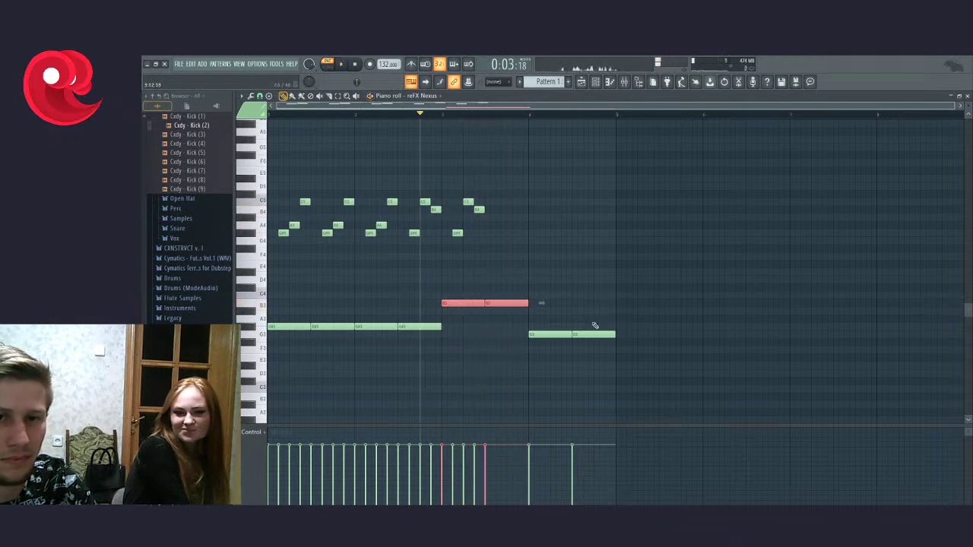
# Step: Move the two low notes in bar 3 to A3, and play them back
pyautogui.hotkey('shift', 'Up')
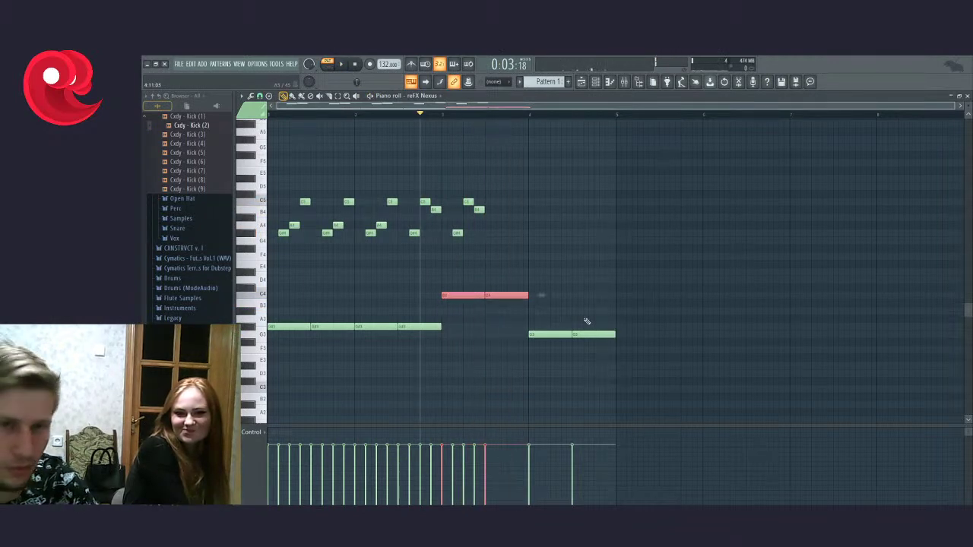
pyautogui.hotkey('shift', 'Down')
pyautogui.hotkey('shift', 'Down')
pyautogui.hotkey('shift', 'Down')
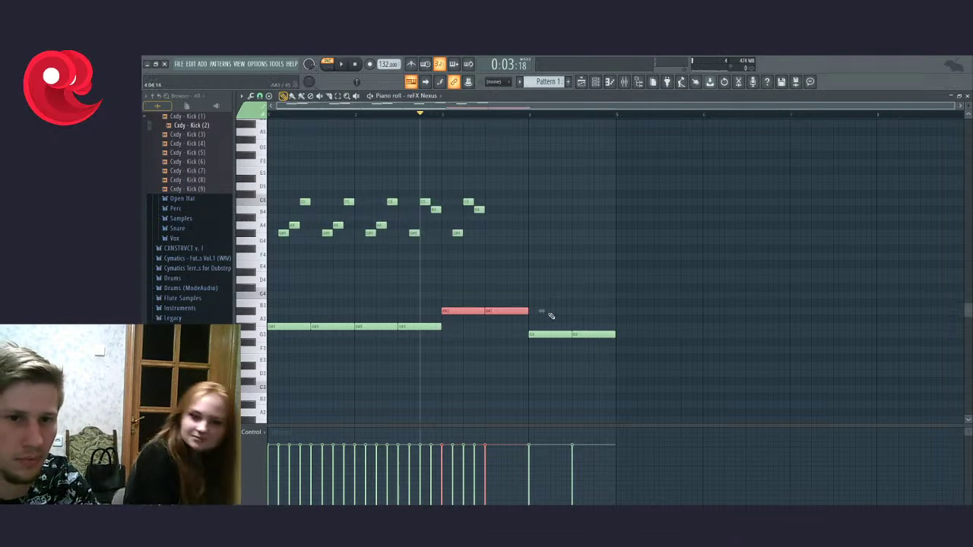
pyautogui.press('space')
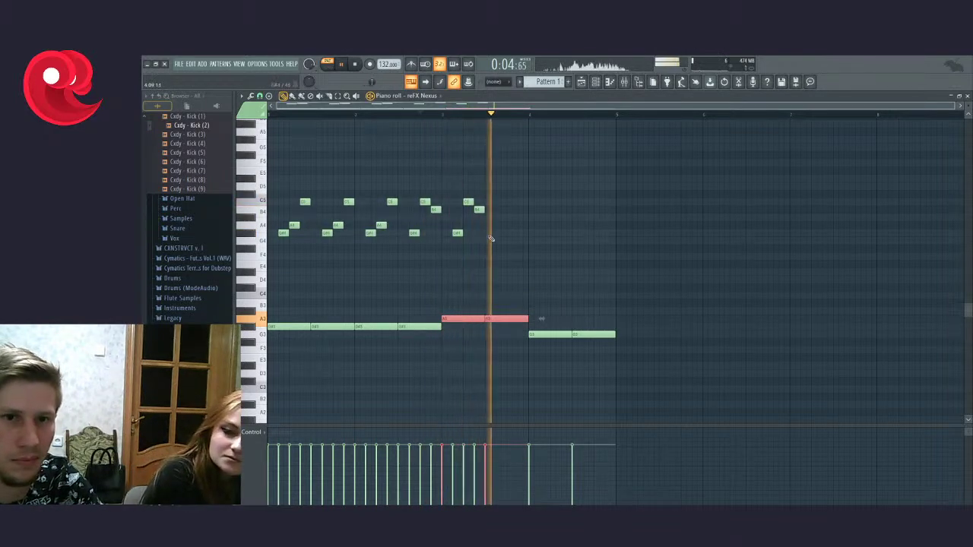
pyautogui.press('space')
# Step: Lower the two low bar 4 notes from G3 through F#3 to F3, playing back each pitch
pyautogui.click(564, 335)
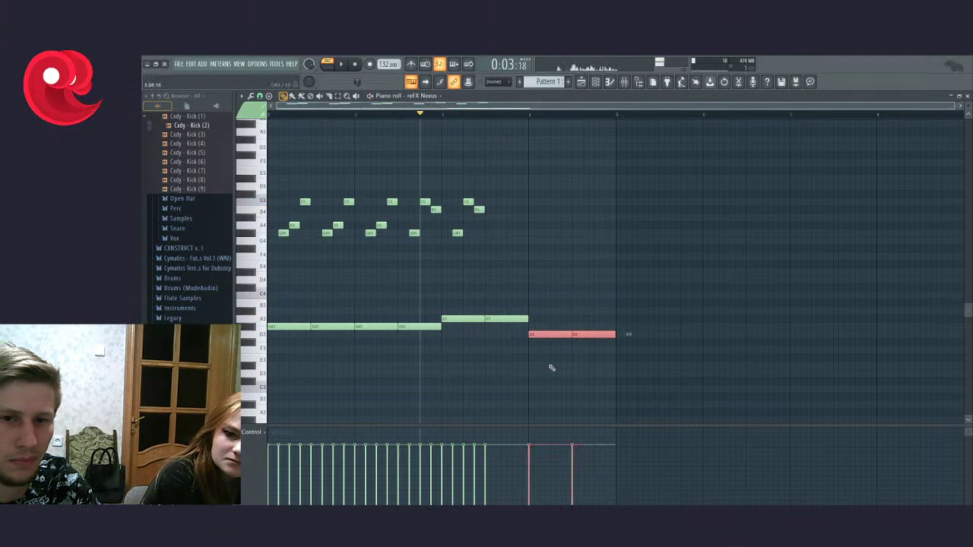
pyautogui.hotkey('shift', 'Down')
pyautogui.press('space')
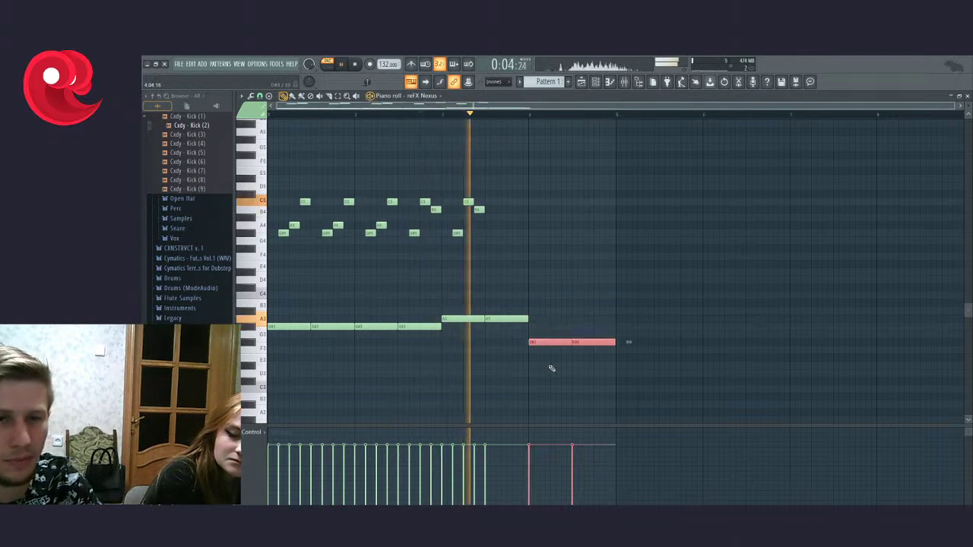
pyautogui.press('space')
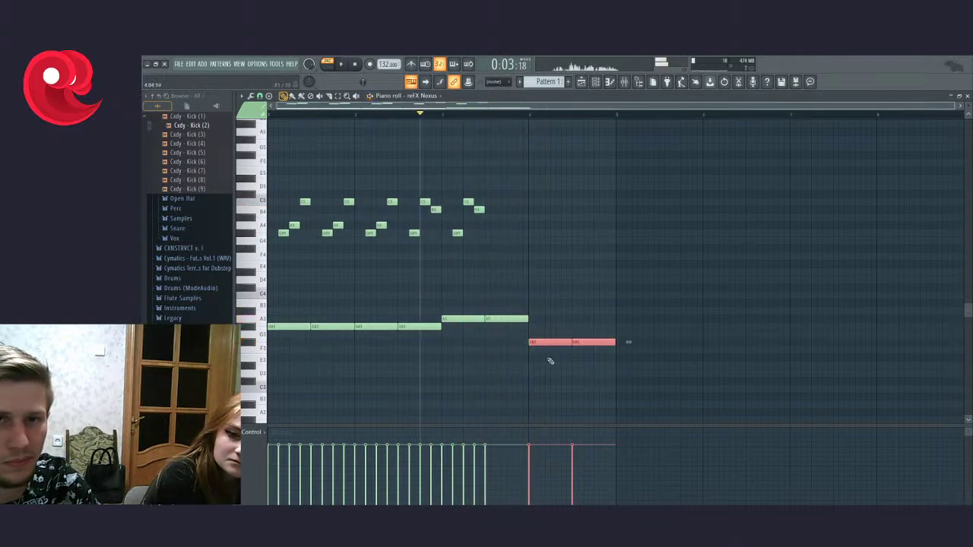
pyautogui.hotkey('shift', 'Down')
pyautogui.press('space')
pyautogui.click(518, 115)
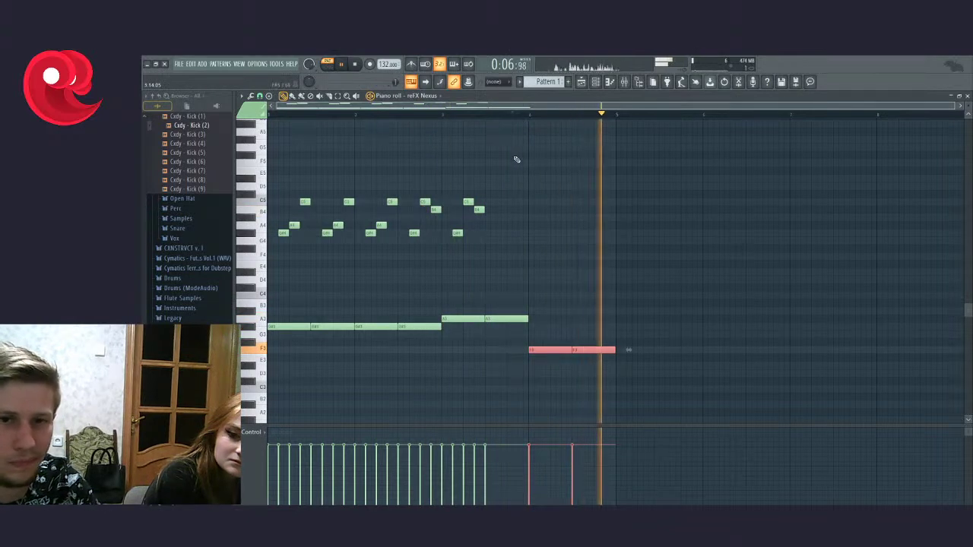
# Step: Raise the first melody note of bar 3 to A4, and play back from late bar 2
pyautogui.moveTo(502, 177); pyautogui.dragTo(455, 257)
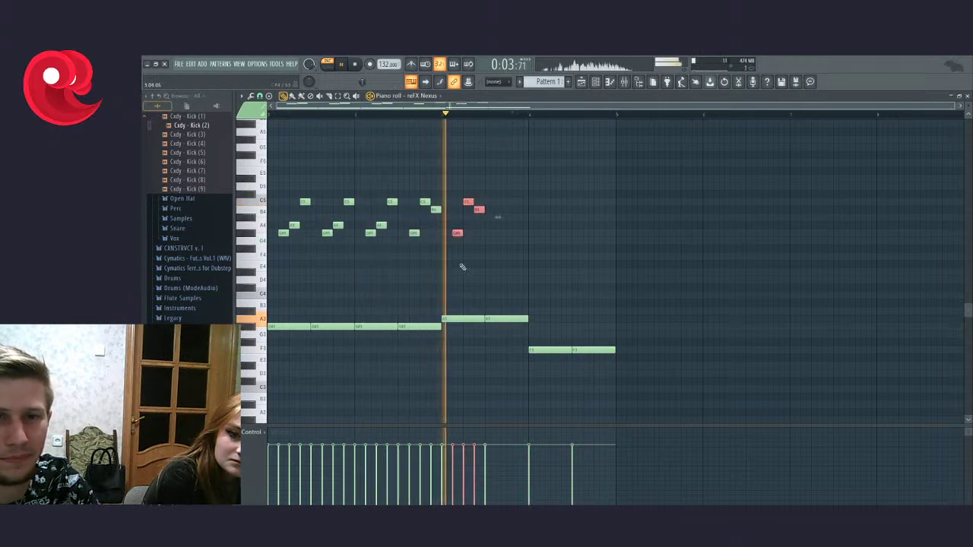
pyautogui.scroll(3, 484, 280)
pyautogui.click(430, 246)
pyautogui.moveTo(427, 232); pyautogui.dragTo(429, 225)
pyautogui.click(355, 114)
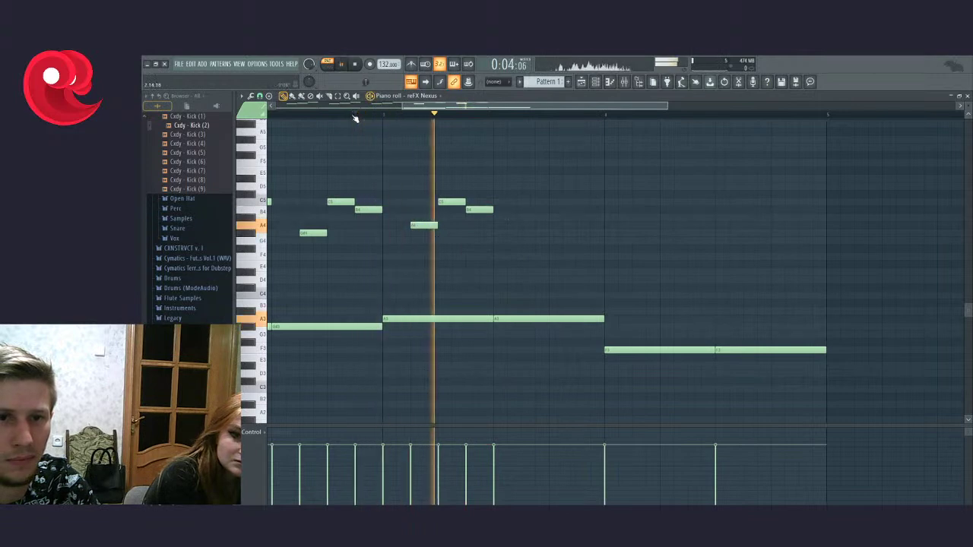
# Step: Repeat the A4, C5, B4 melody figure in the second half of bar 3 and the first half of bar 4, and play it back
pyautogui.moveTo(489, 165); pyautogui.dragTo(411, 242)
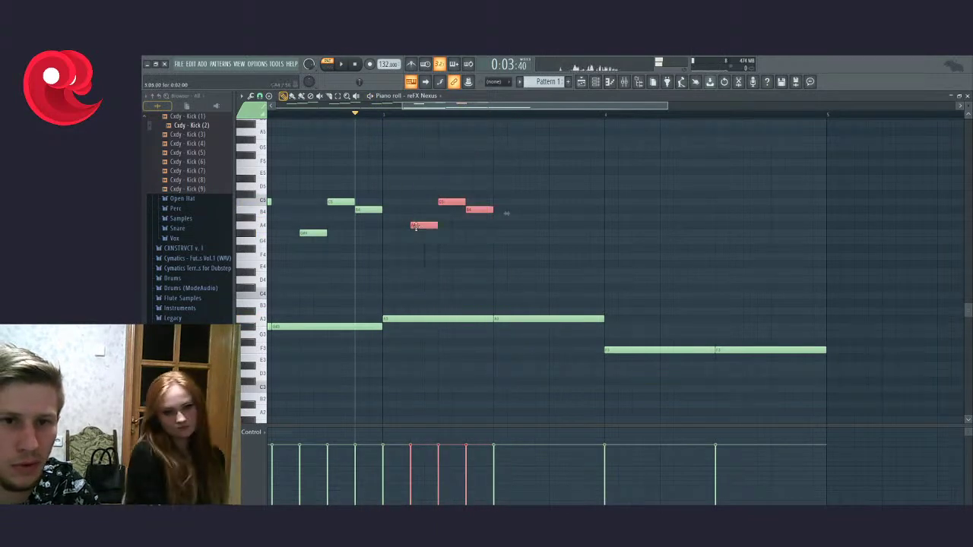
pyautogui.hotkey('ctrl', 'b')
pyautogui.press('space')
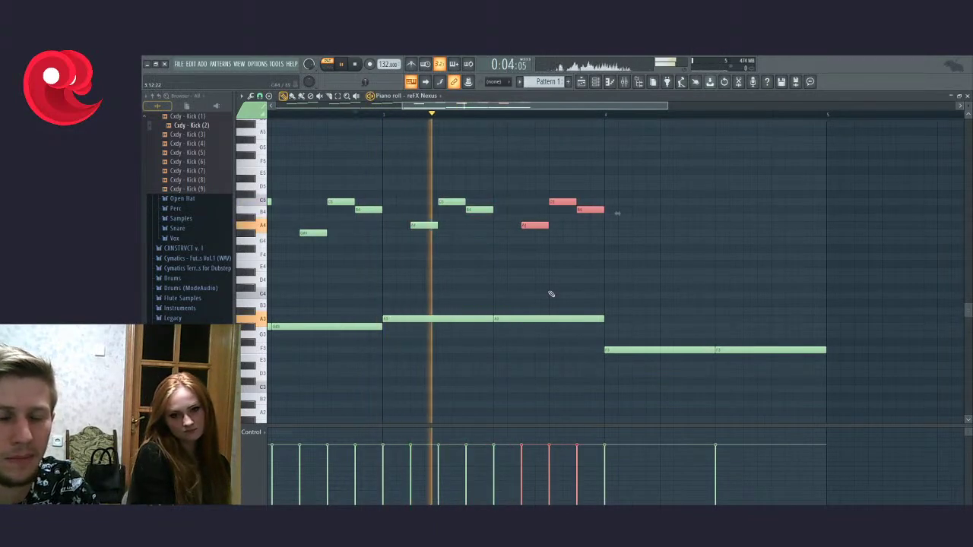
pyautogui.press('space')
pyautogui.moveTo(647, 167); pyautogui.dragTo(541, 267)
pyautogui.moveTo(534, 226); pyautogui.dragTo(645, 226)
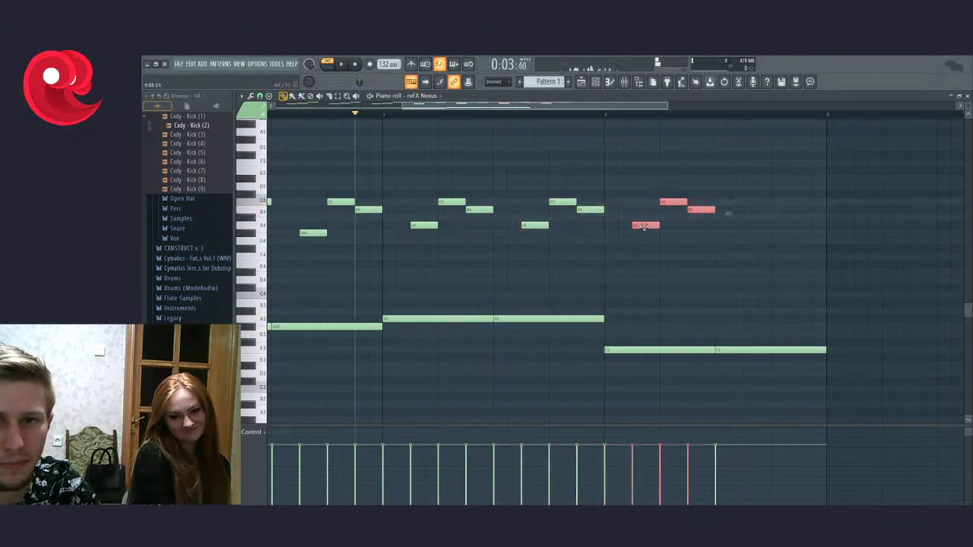
pyautogui.press('space')
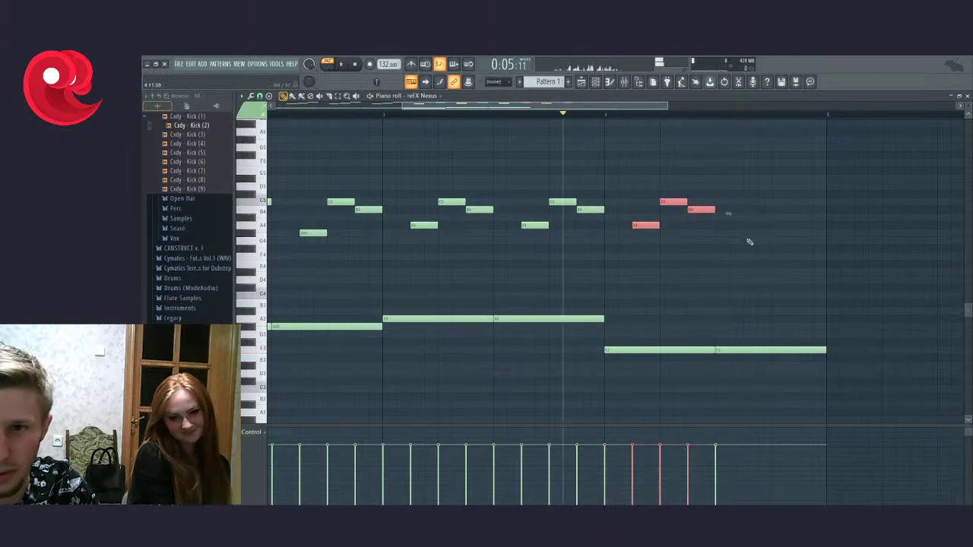
# Step: Try a C5 and a B4 note in the second half of bar 4, remove each, and play back the melody from late bar 3
pyautogui.click(748, 203)
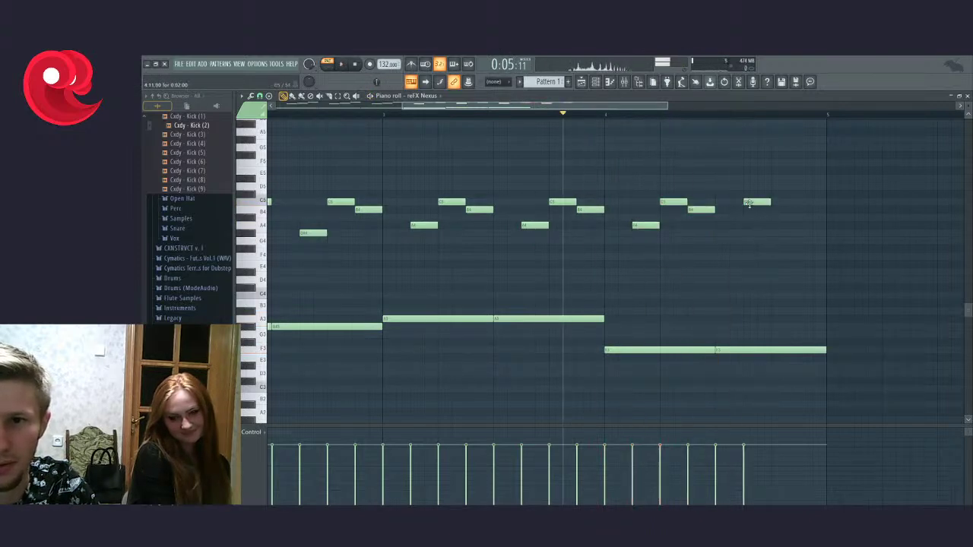
pyautogui.rightClick(752, 203)
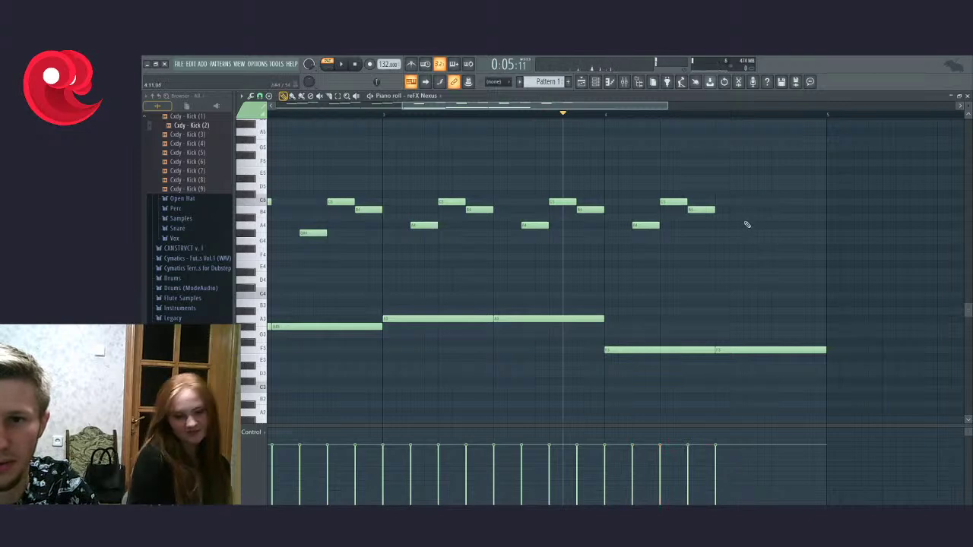
pyautogui.click(749, 211)
pyautogui.rightClick(749, 212)
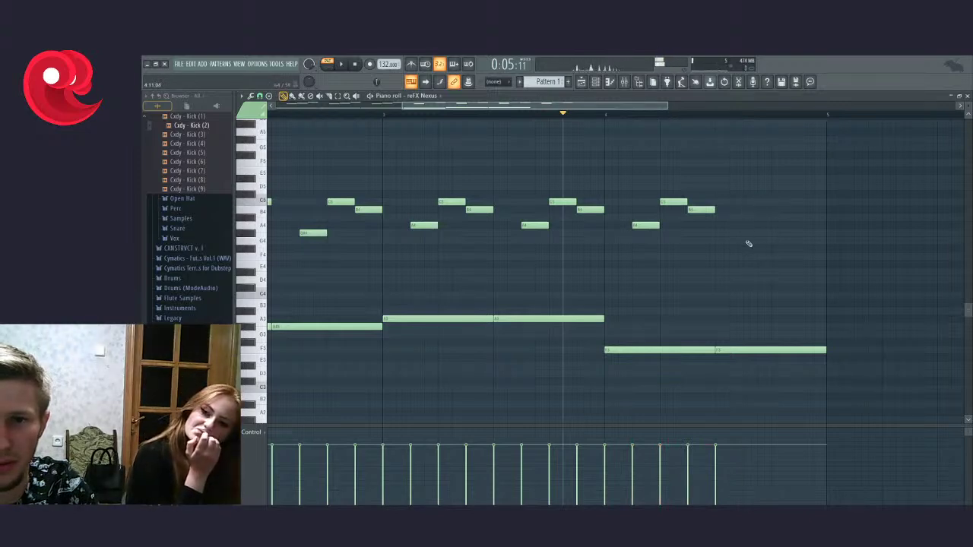
pyautogui.press('space')
pyautogui.press('space')
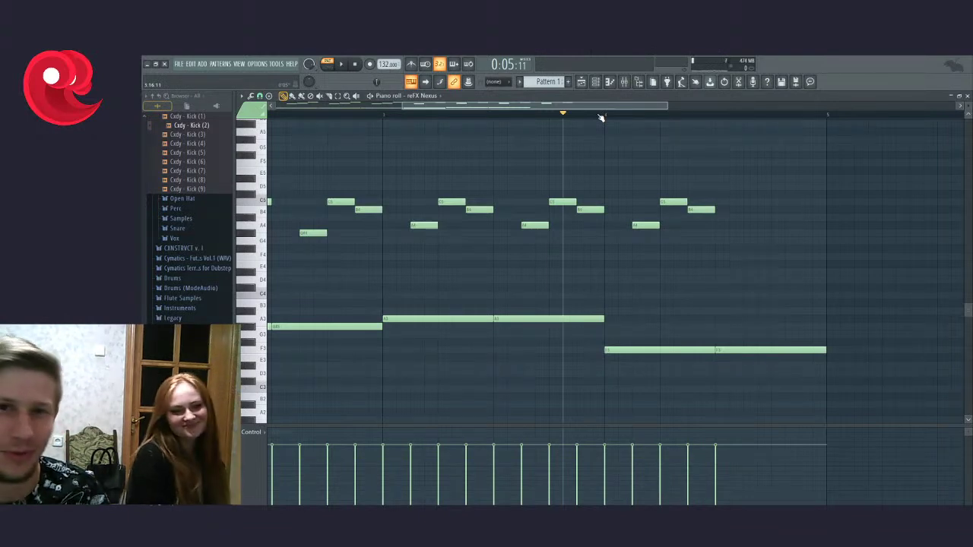
pyautogui.press('space')
pyautogui.press('space')
# Step: Complete the second half of bar 4 with short A4, G#4 and B4 melody notes, and play back the ending
pyautogui.click(744, 237)
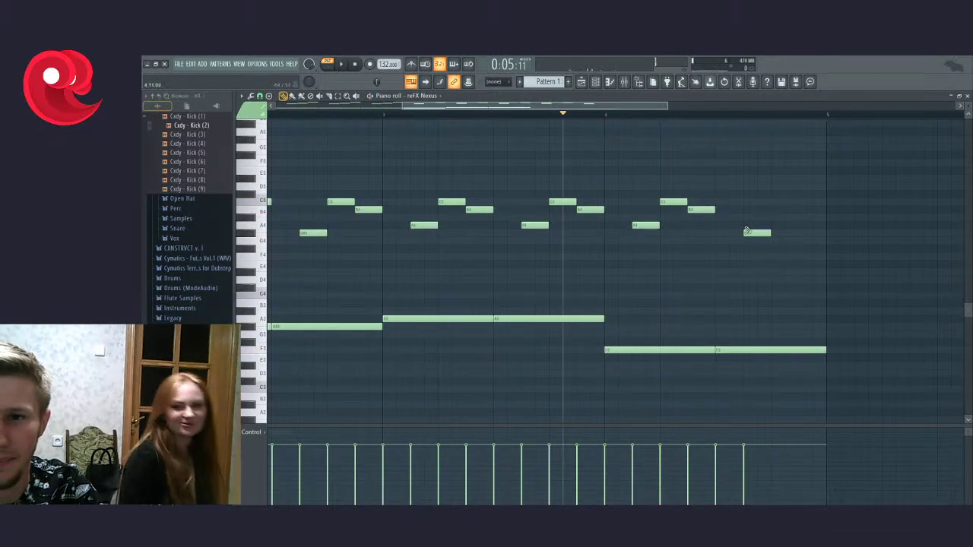
pyautogui.moveTo(750, 231); pyautogui.dragTo(751, 224)
pyautogui.click(772, 234)
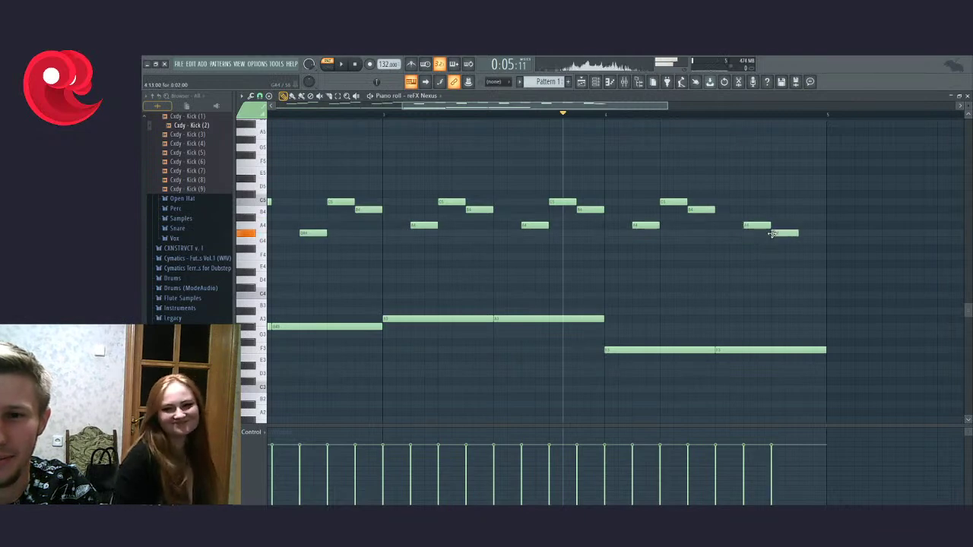
pyautogui.click(805, 210)
pyautogui.press('space')
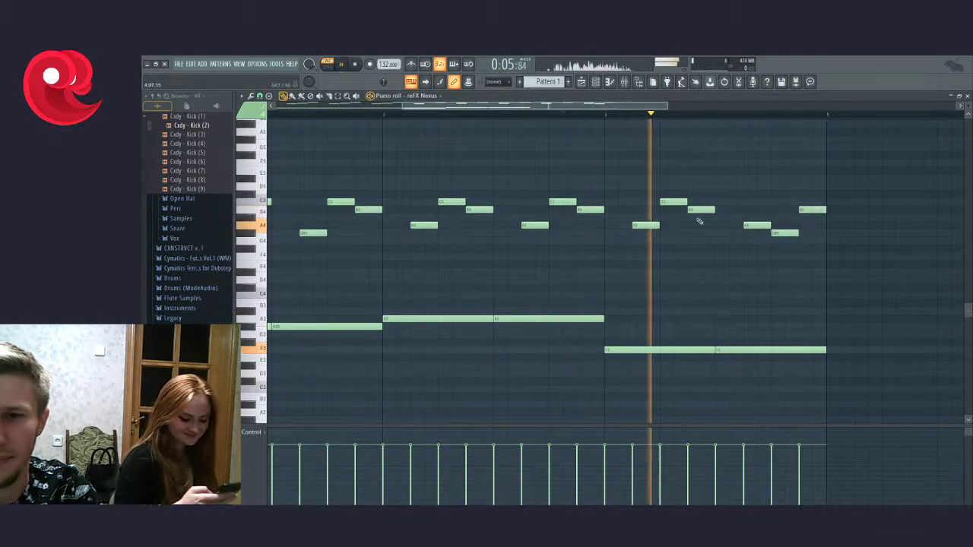
pyautogui.keyDown('ctrl'); pyautogui.scroll(-3, 704, 295); pyautogui.keyUp('ctrl')
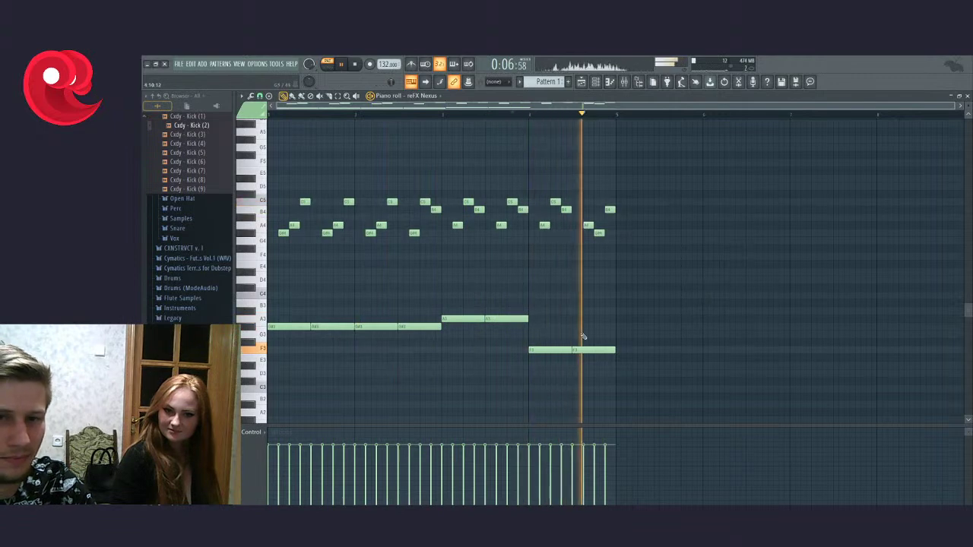
pyautogui.press('space')
# Step: Try varied velocities on all notes, play the pattern from the start, and undo the velocity change
pyautogui.click(355, 63)
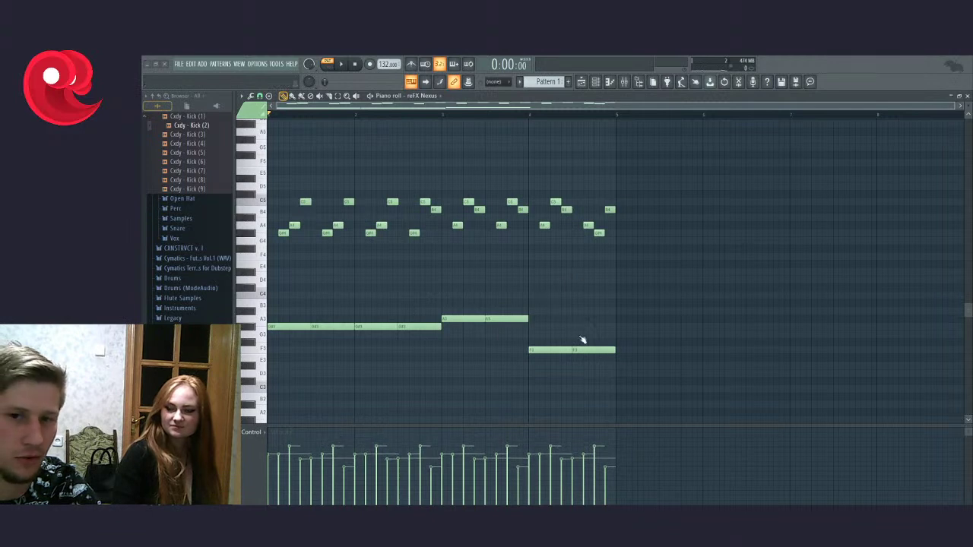
pyautogui.press('space')
pyautogui.scroll(3, 266, 284)
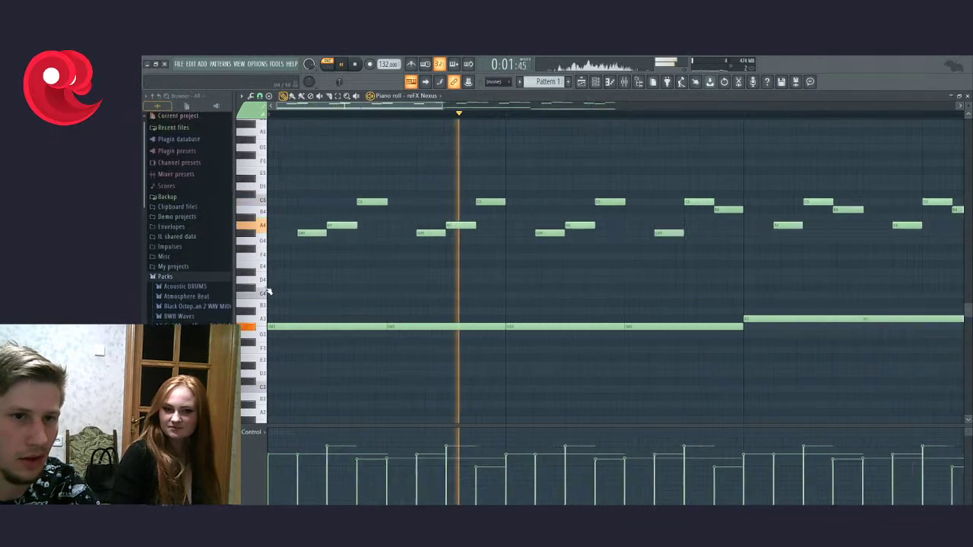
pyautogui.scroll(-3, 441, 266)
pyautogui.press('space')
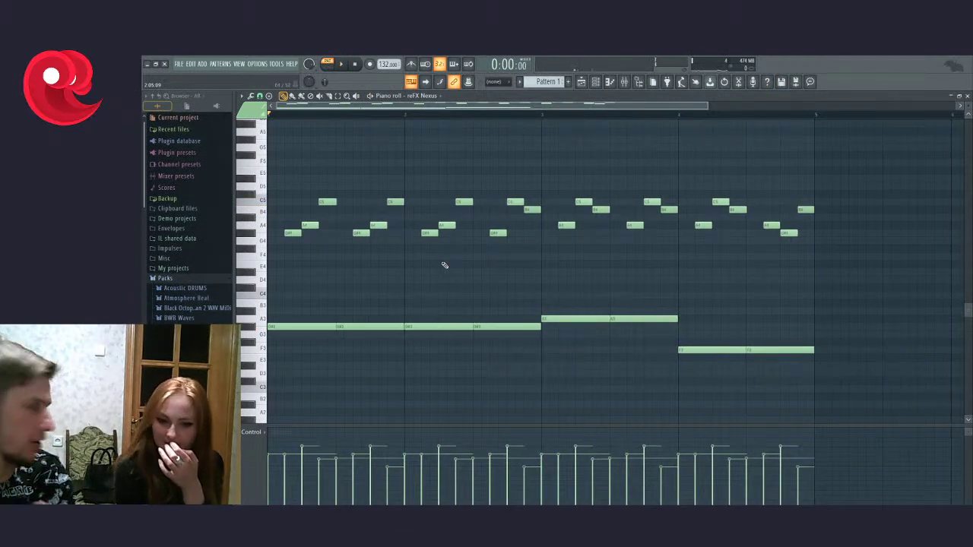
pyautogui.hotkey('alt', 'q')
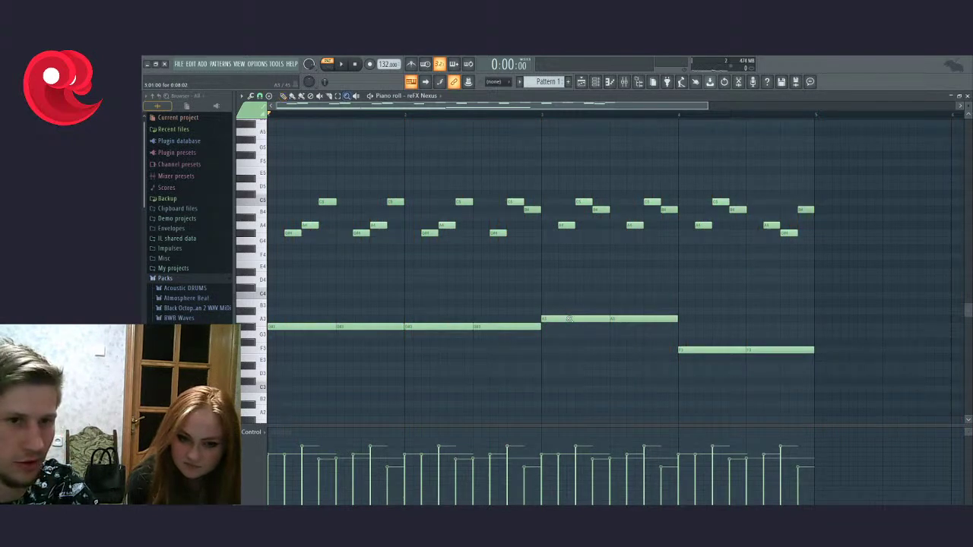
pyautogui.hotkey('ctrl', 'z')
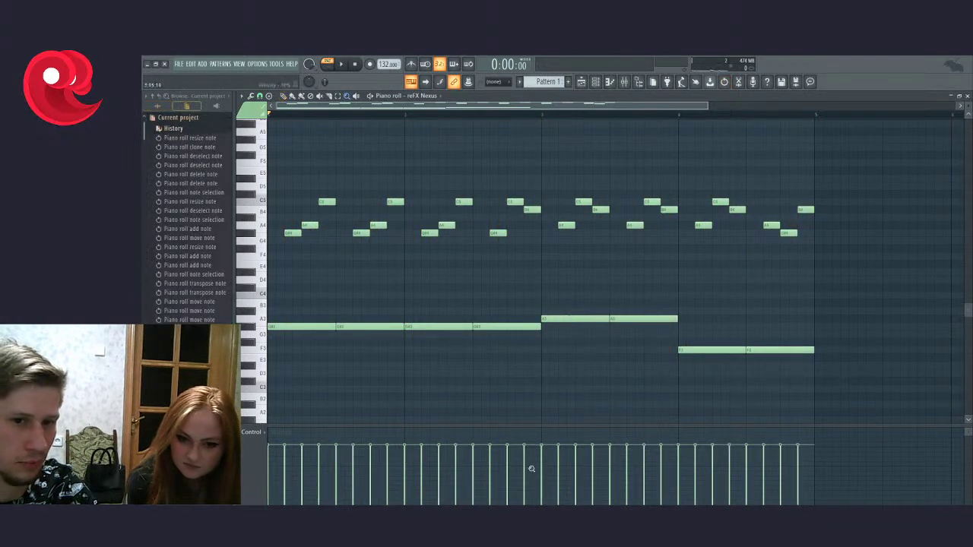
# Step: Vary the velocities of all the melody and low notes, and play the pattern from the start
pyautogui.press('space')
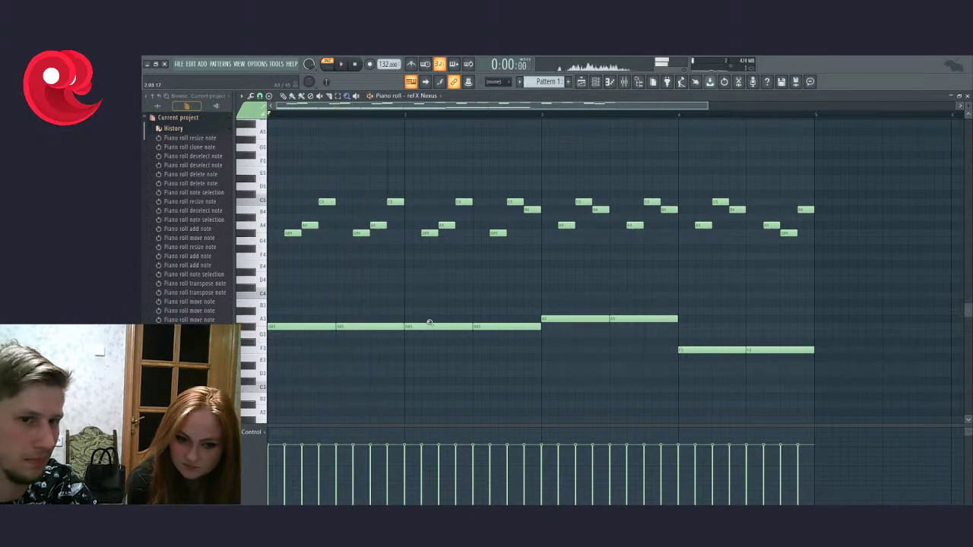
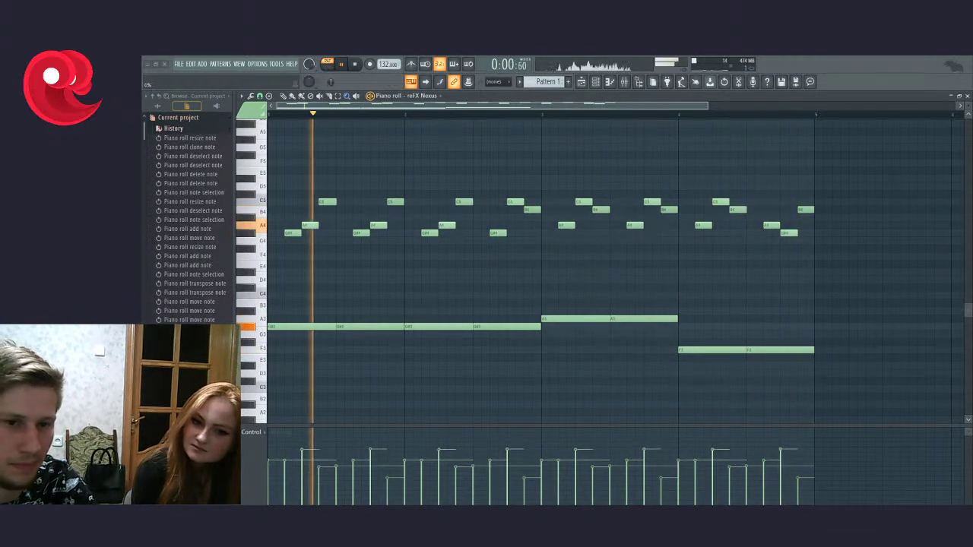
pyautogui.scroll(-3, 597, 350)
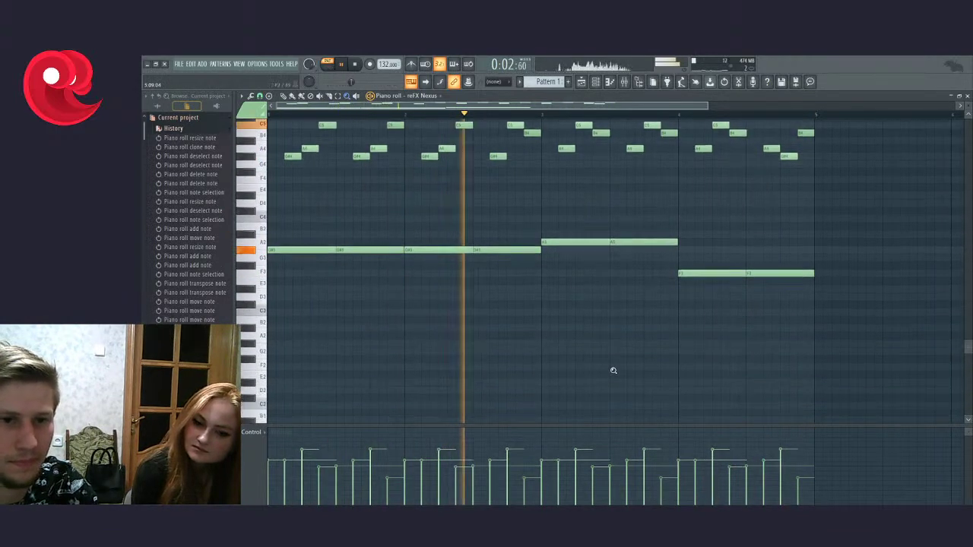
pyautogui.press('space')
# Step: Add the Cxdy - Snare (3) sample from the Cxdy v. III pack as a new channel in the channel rack
pyautogui.scroll(5, 541, 282)
pyautogui.click(624, 81)
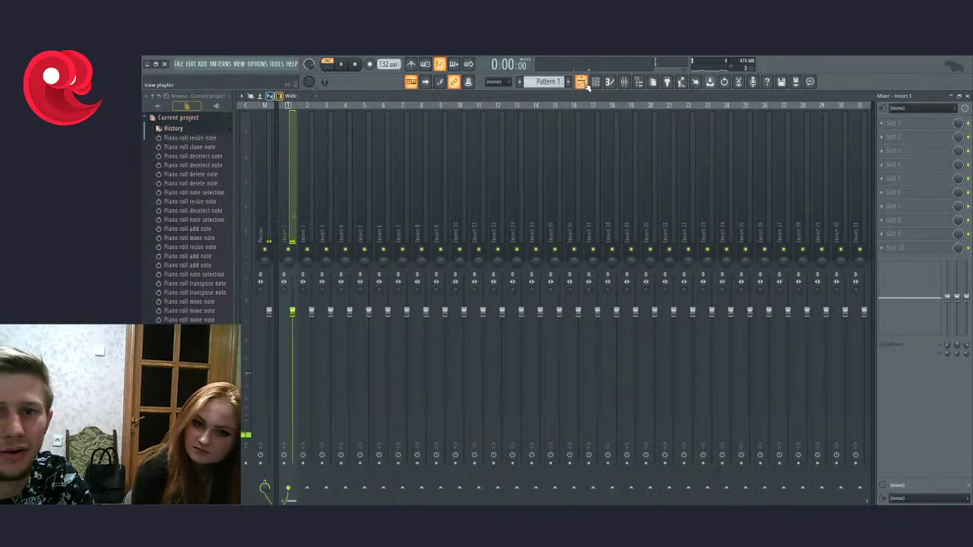
pyautogui.click(158, 107)
pyautogui.click(165, 278)
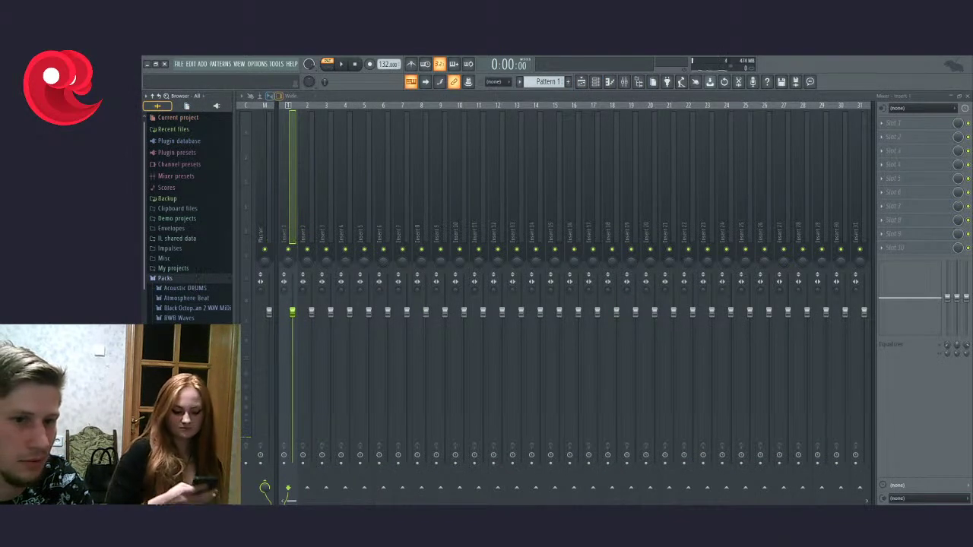
pyautogui.scroll(-2, 190, 228)
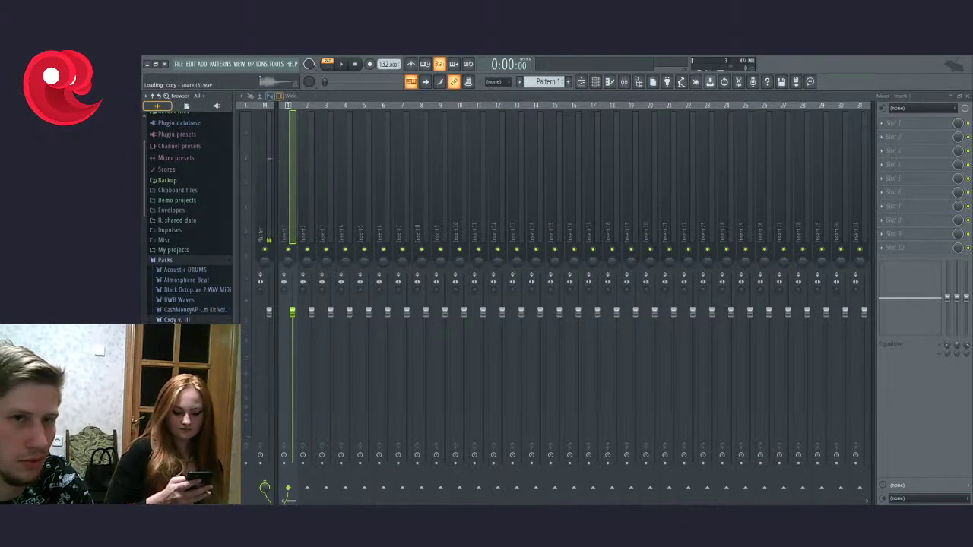
pyautogui.click(596, 81)
pyautogui.moveTo(182, 334); pyautogui.dragTo(534, 185)
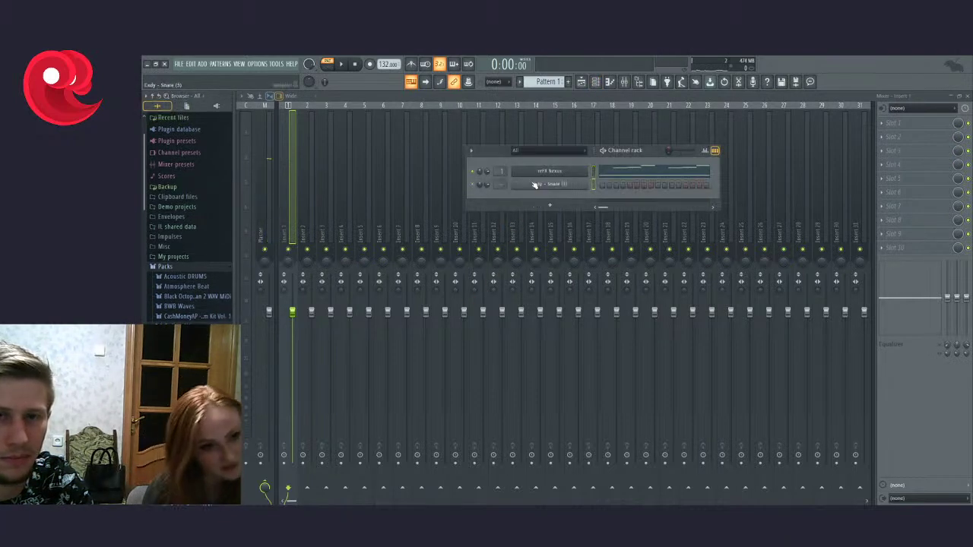
# Step: Close the Snare folder and preview the Cxdy - 808 (2) sample from the 808 folder of the same pack
pyautogui.scroll(-5, 198, 307)
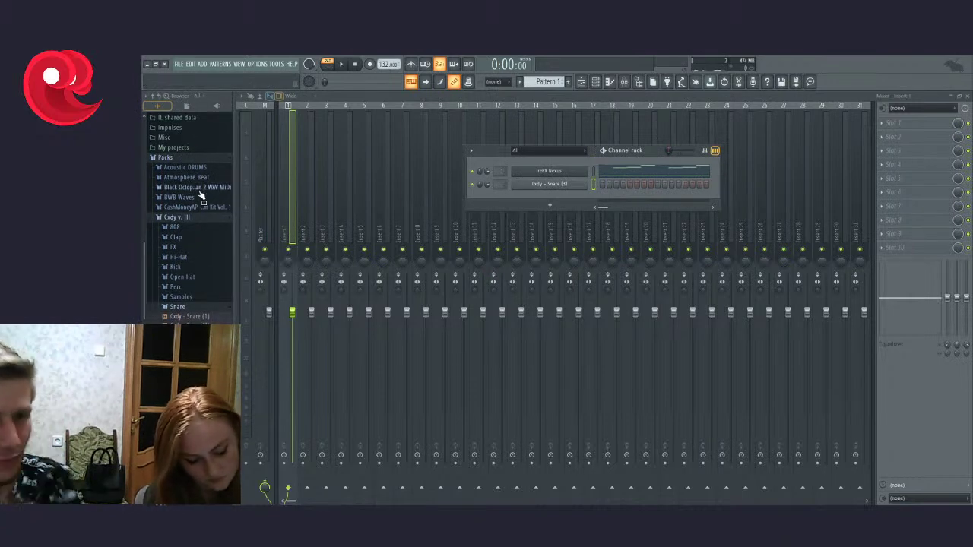
pyautogui.click(194, 308)
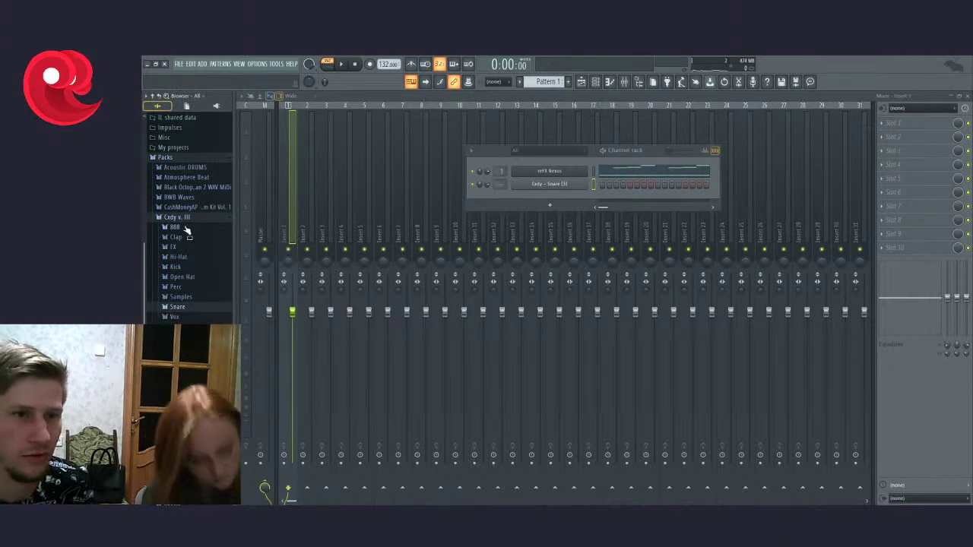
pyautogui.click(175, 227)
pyautogui.click(184, 245)
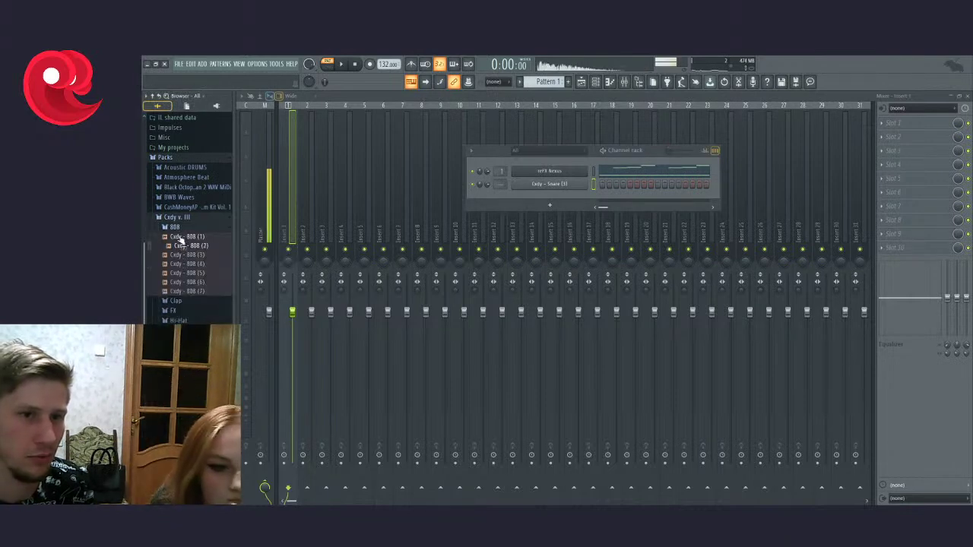
pyautogui.click(175, 227)
# Step: Audition the clap samples Cxdy - Clap (2) through Cxdy - Clap (5) in the Clap folder
pyautogui.click(175, 237)
pyautogui.click(186, 255)
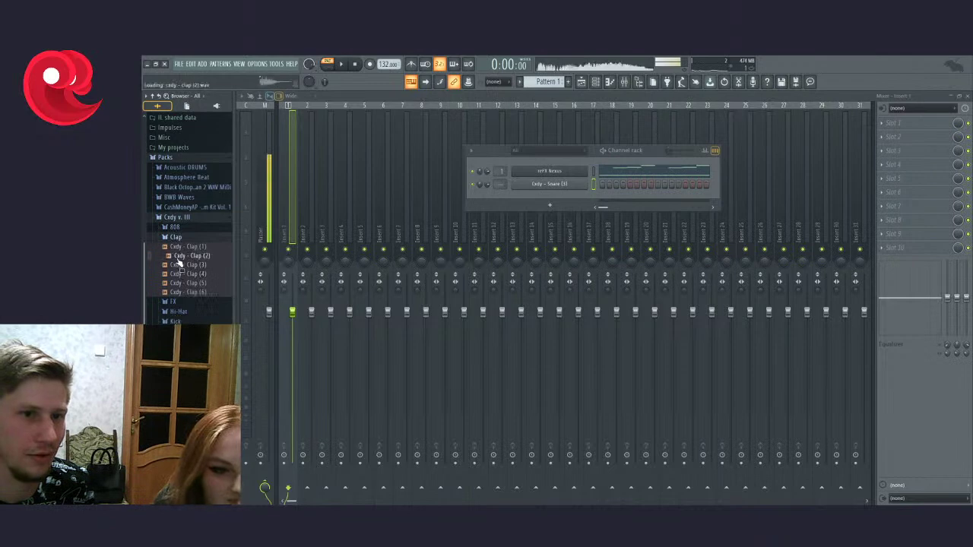
pyautogui.press('Down')
pyautogui.press('Down')
pyautogui.press('Down')
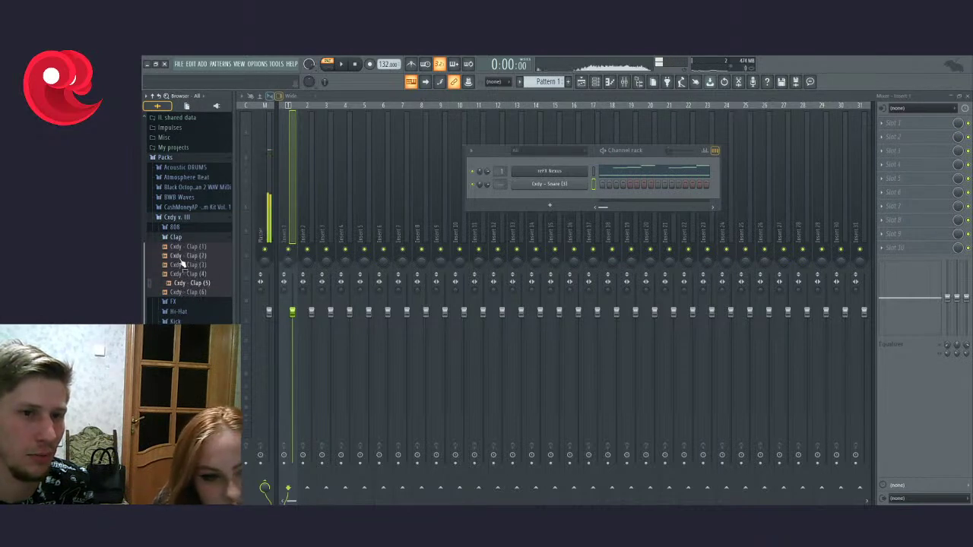
# Step: Collapse the Clap sample folder and inspect the sampler settings of the Cxdy - Snare (3) channel
pyautogui.click(176, 237)
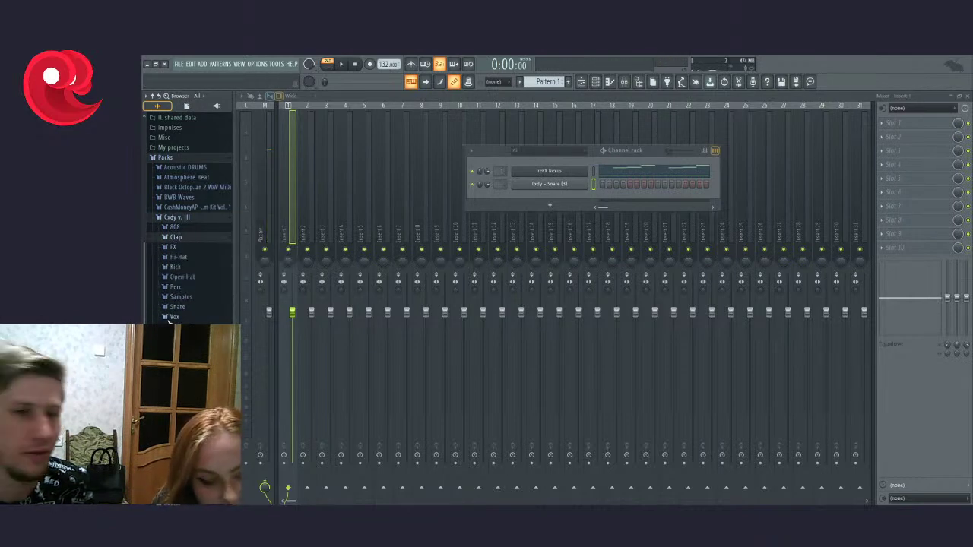
pyautogui.click(549, 184)
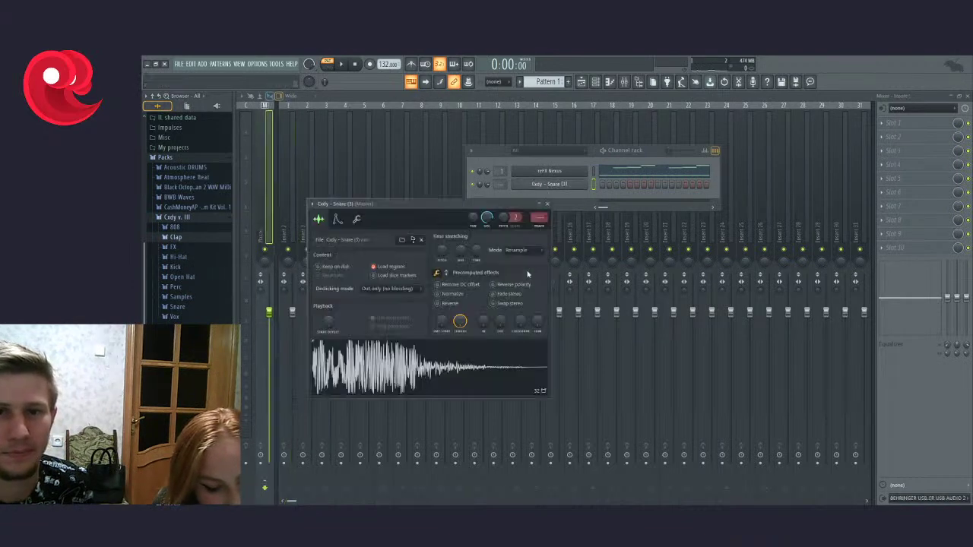
pyautogui.click(547, 204)
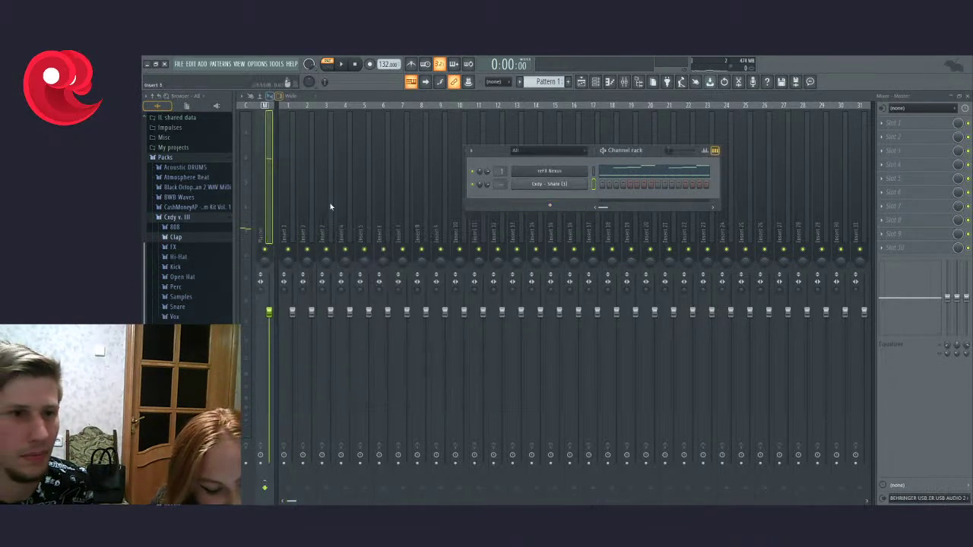
# Step: Audition kick samples (5), (4) and (3) from the CashMoneyAP drum kit, and collapse that kit in the browser
pyautogui.click(182, 207)
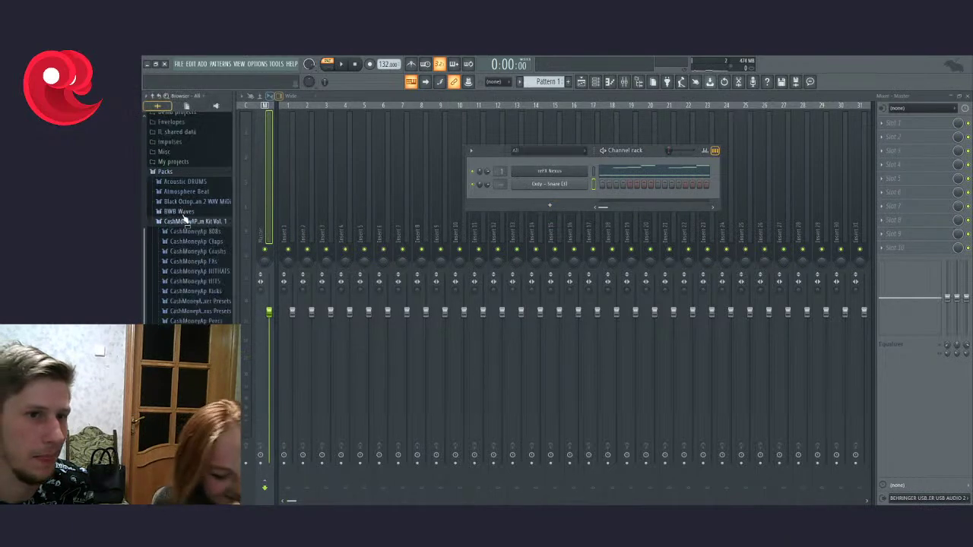
pyautogui.click(201, 292)
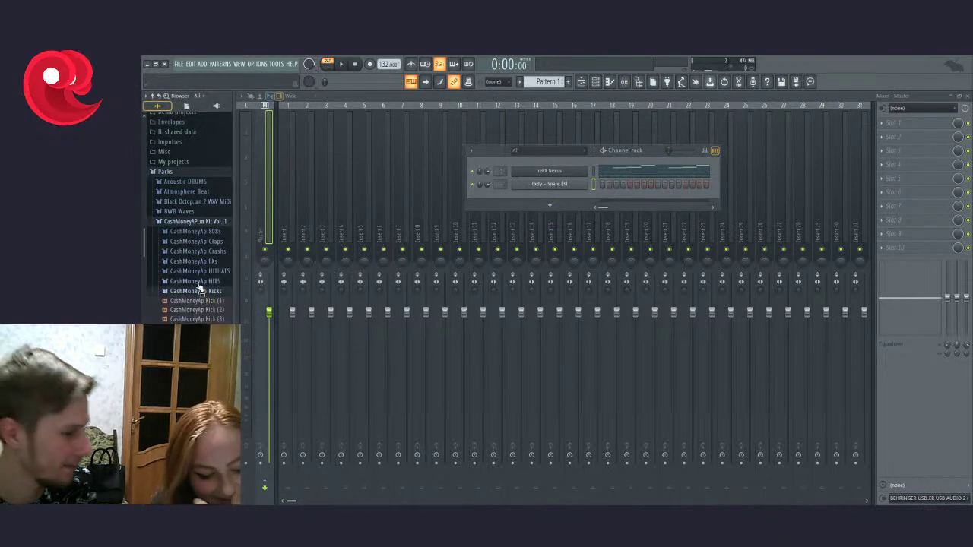
pyautogui.click(196, 338)
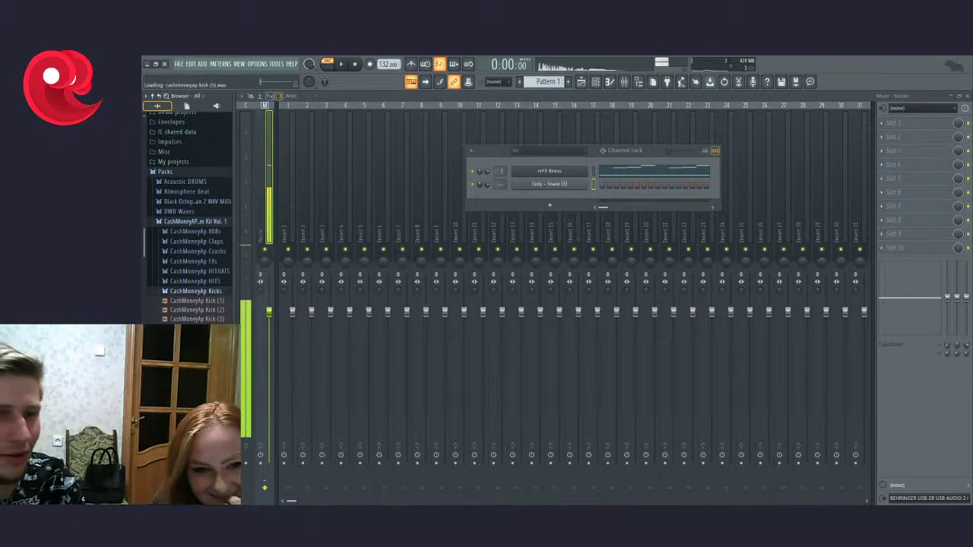
pyautogui.click(196, 329)
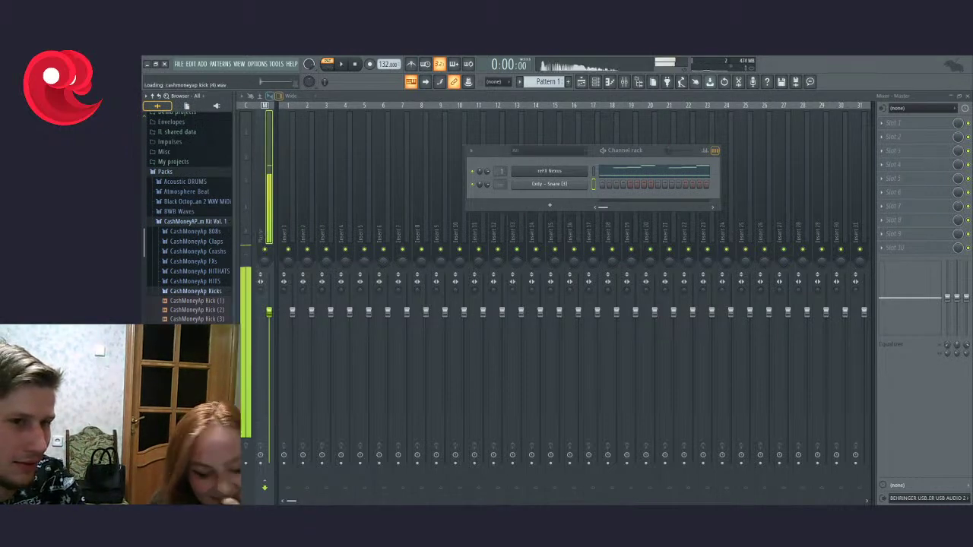
pyautogui.moveTo(196, 328); pyautogui.dragTo(455, 254)
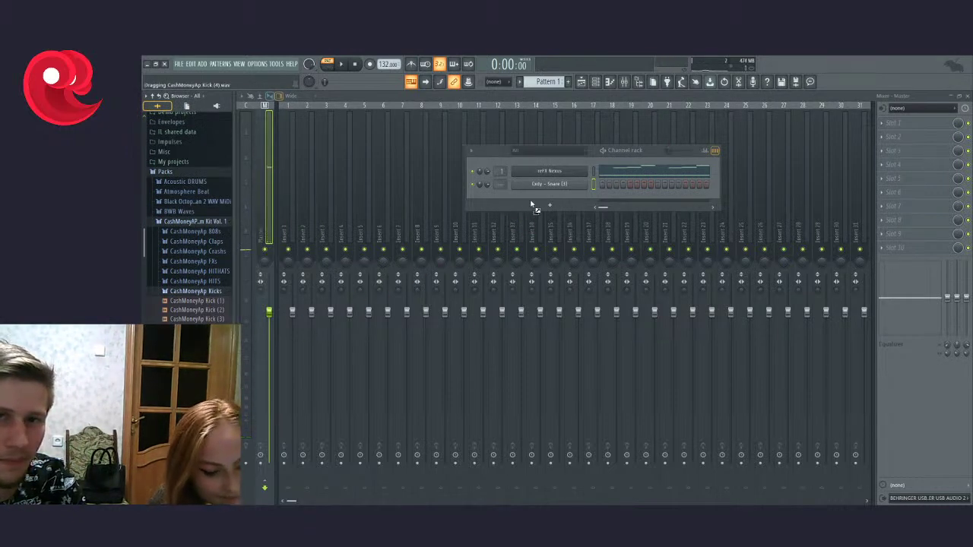
pyautogui.click(199, 319)
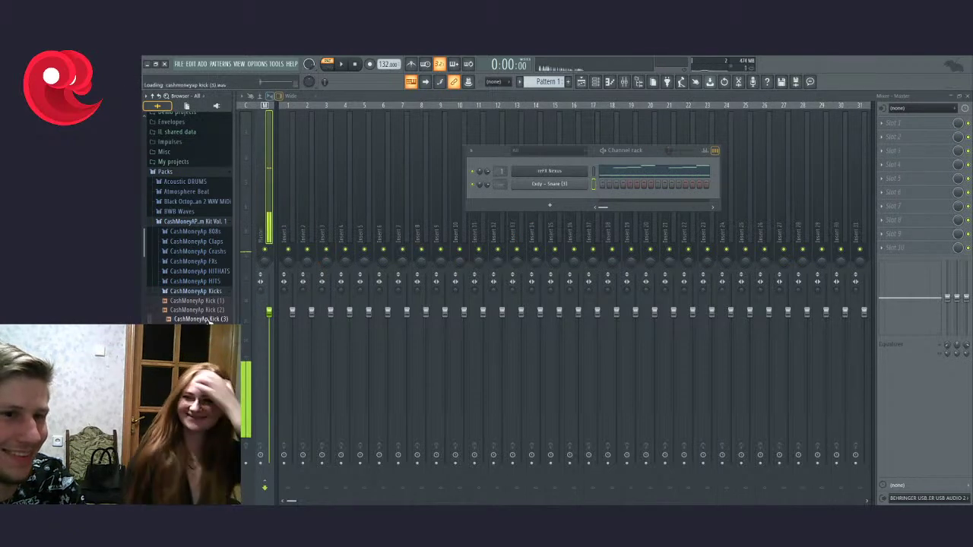
pyautogui.click(199, 222)
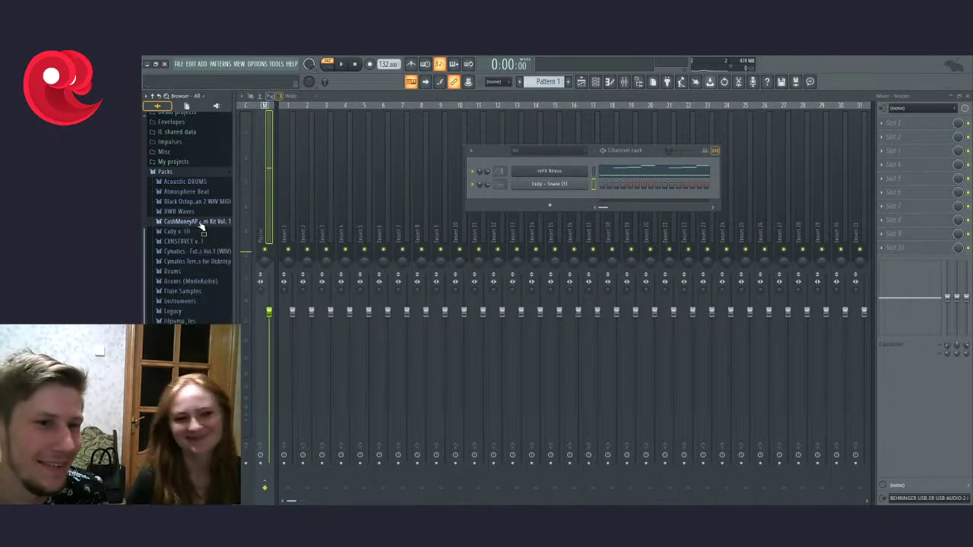
pyautogui.click(190, 220)
pyautogui.click(186, 219)
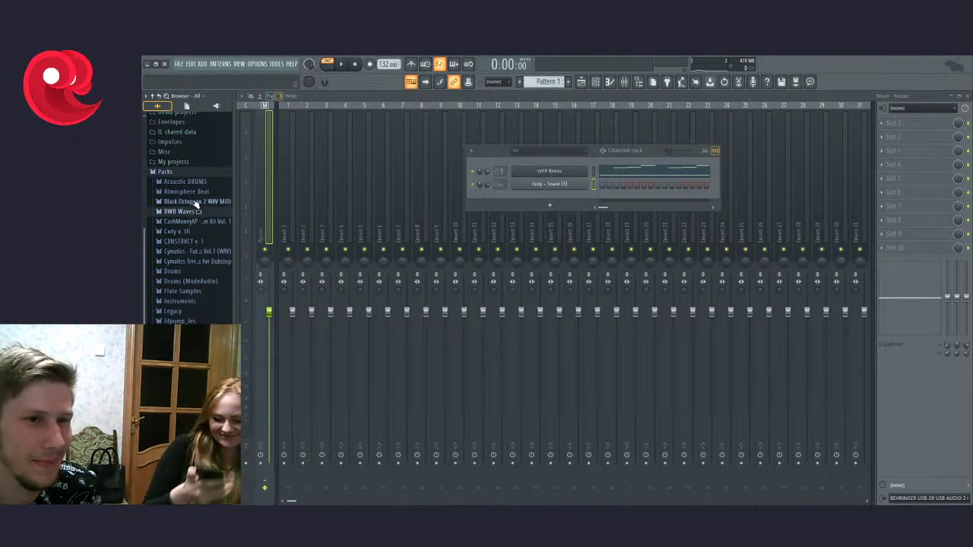
# Step: Audition kicks from the Cxdy v. III pack and add Cxdy - Kick (2) as a new channel below the snare
pyautogui.click(176, 231)
pyautogui.click(176, 281)
pyautogui.click(190, 309)
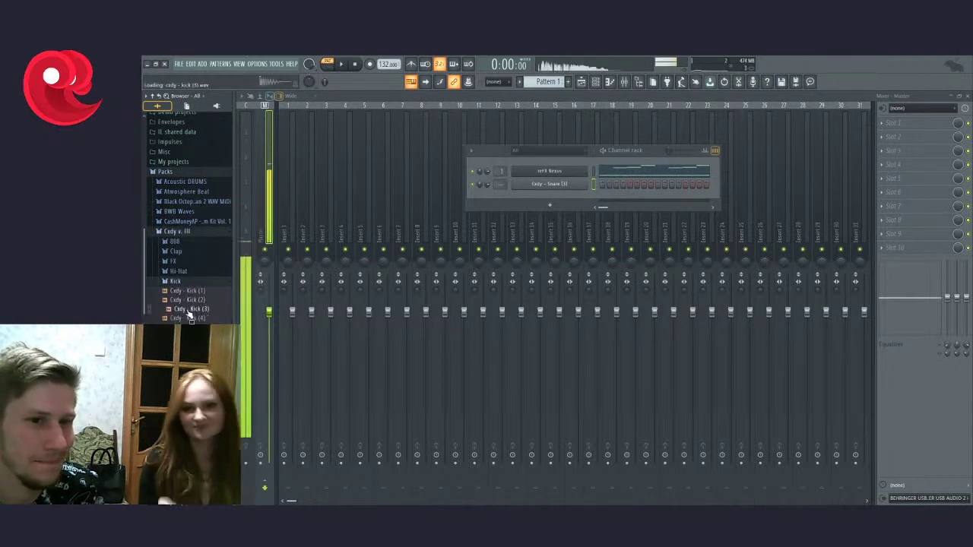
pyautogui.click(186, 300)
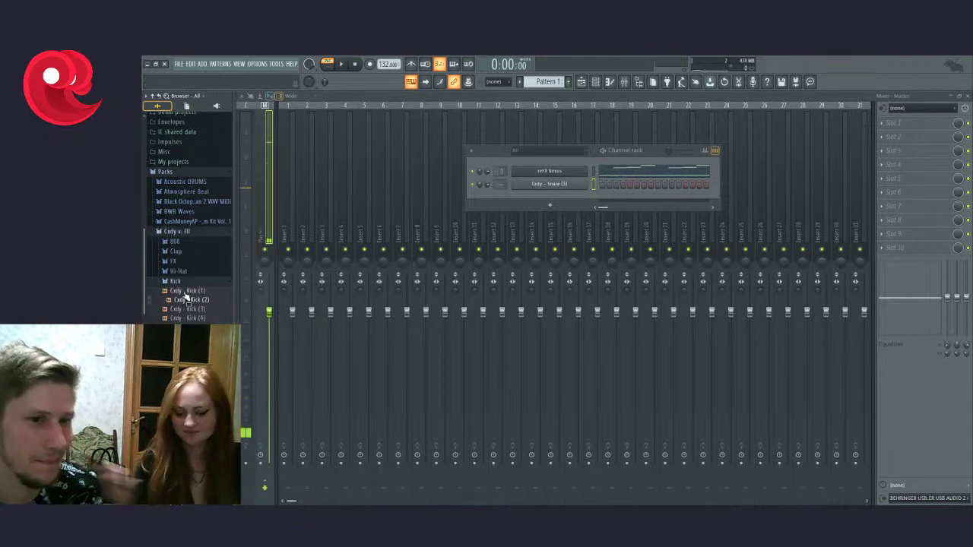
pyautogui.moveTo(186, 300); pyautogui.dragTo(481, 229)
pyautogui.moveTo(546, 196); pyautogui.dragTo(548, 197)
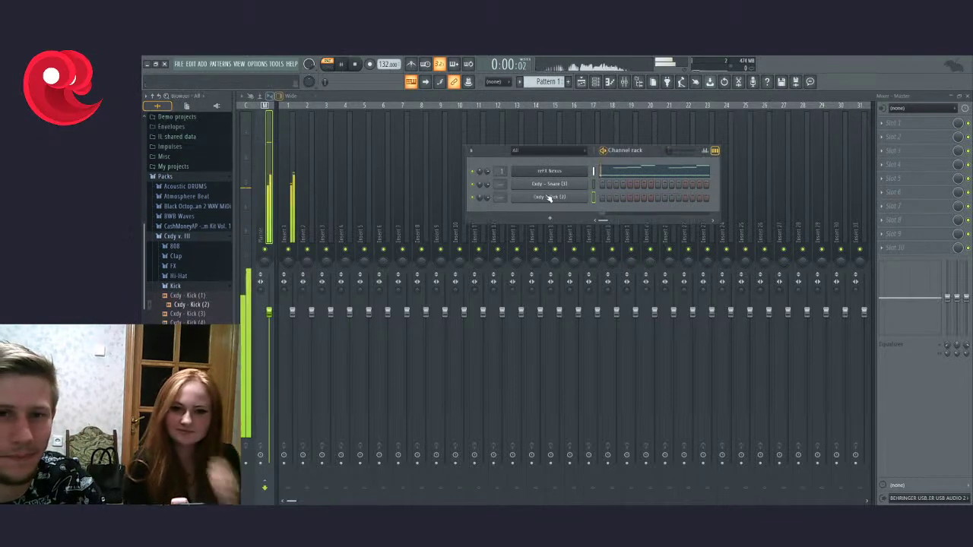
# Step: In the Cxdy - Snare (3) piano roll, place an A#4 note on the third beat of each of the four bars during playback
pyautogui.click(554, 184)
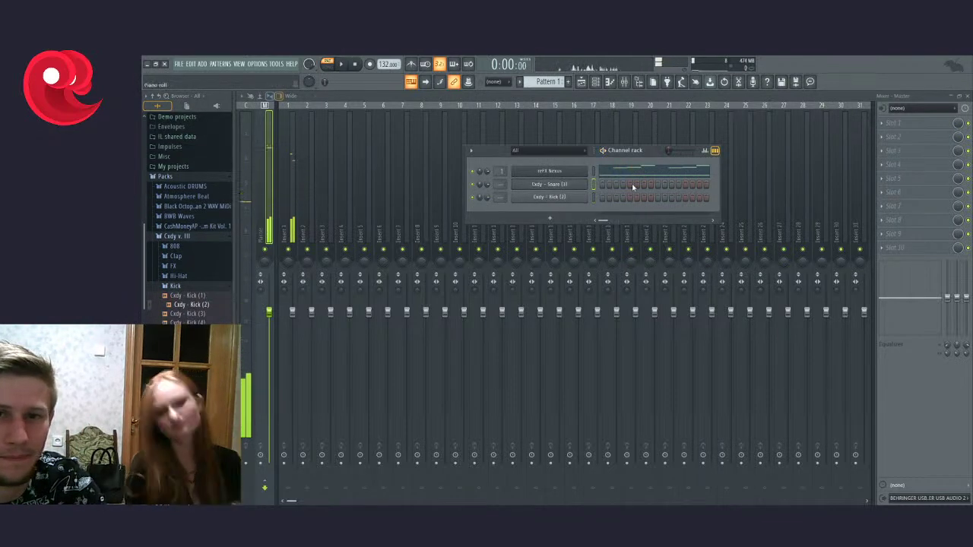
pyautogui.press('F7')
pyautogui.click(341, 287)
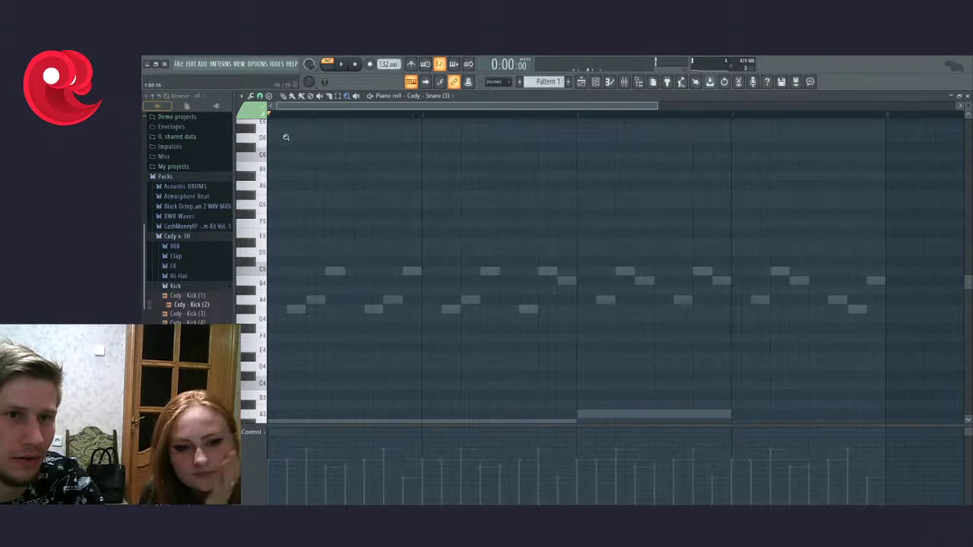
pyautogui.click(346, 290)
pyautogui.scroll(-3, 327, 349)
pyautogui.press('space')
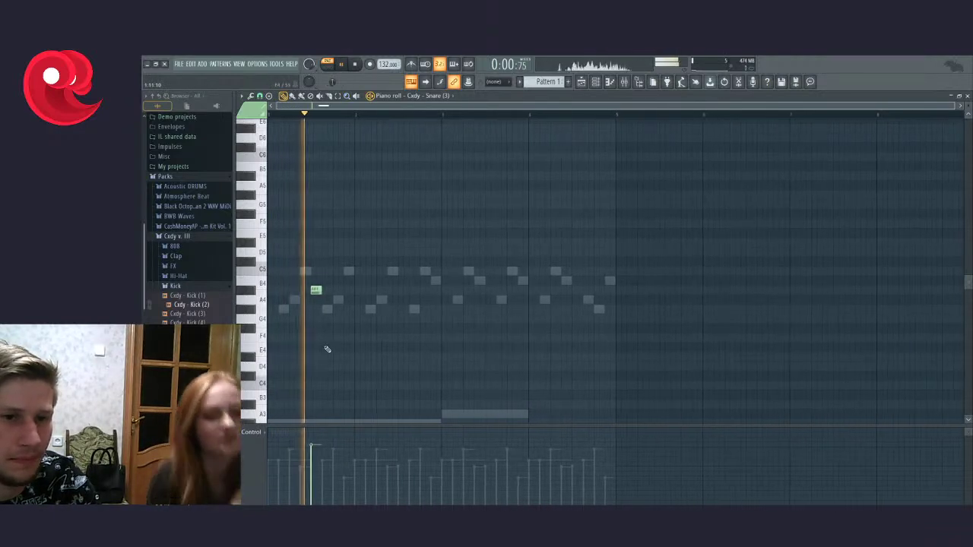
pyautogui.click(399, 290)
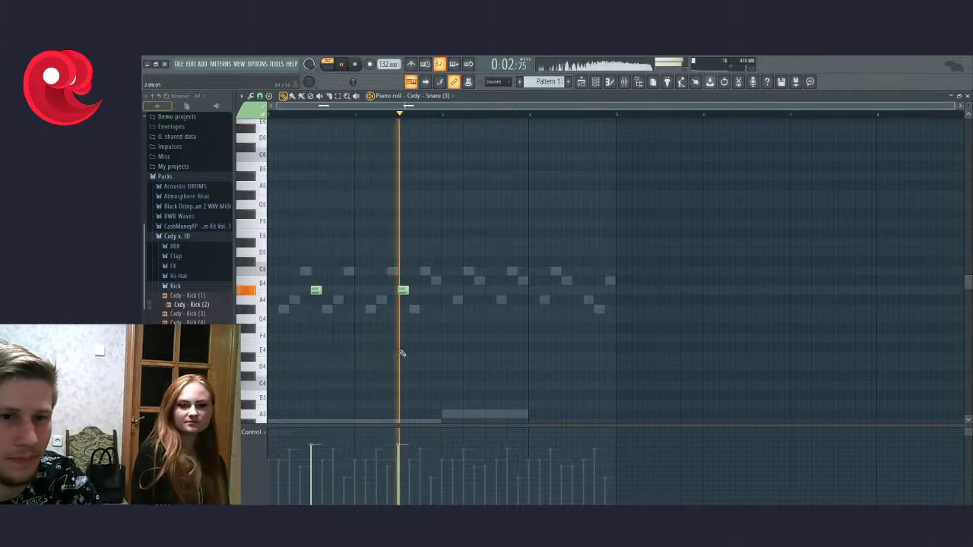
pyautogui.click(487, 290)
pyautogui.click(575, 290)
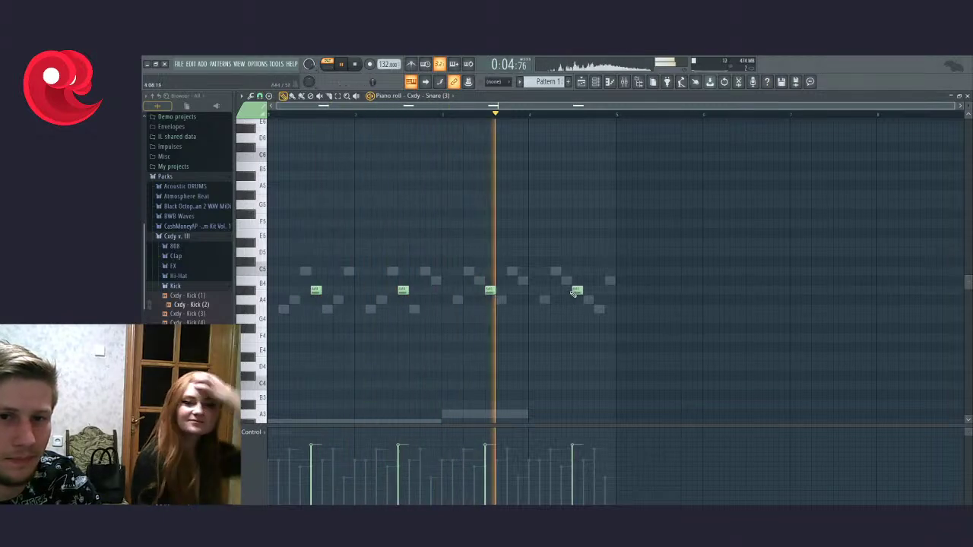
pyautogui.click(595, 81)
pyautogui.press('space')
# Step: In the Cxdy - Kick (2) piano roll, place two C5 notes on steps 1 and 4 of bar 1 and play them
pyautogui.click(535, 198)
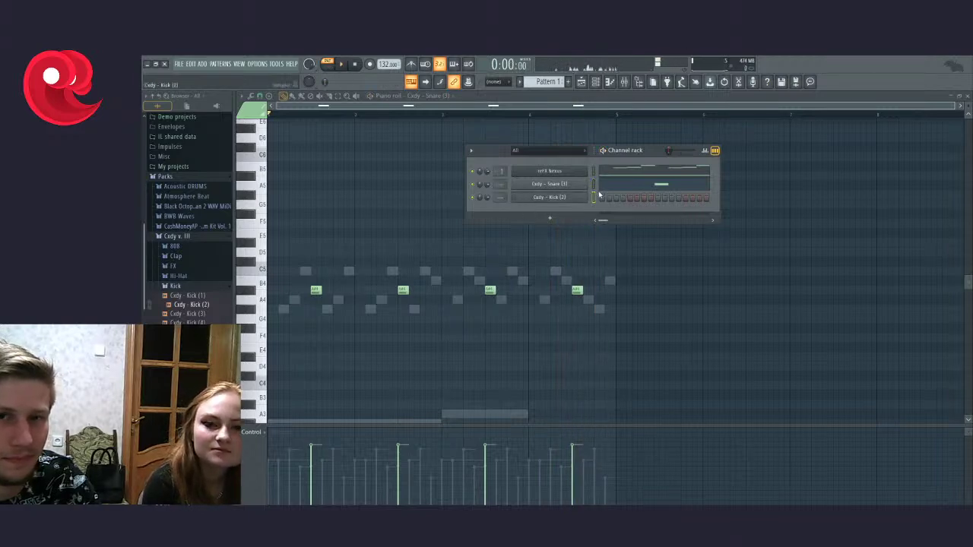
pyautogui.press('F6')
pyautogui.scroll(-4, 424, 311)
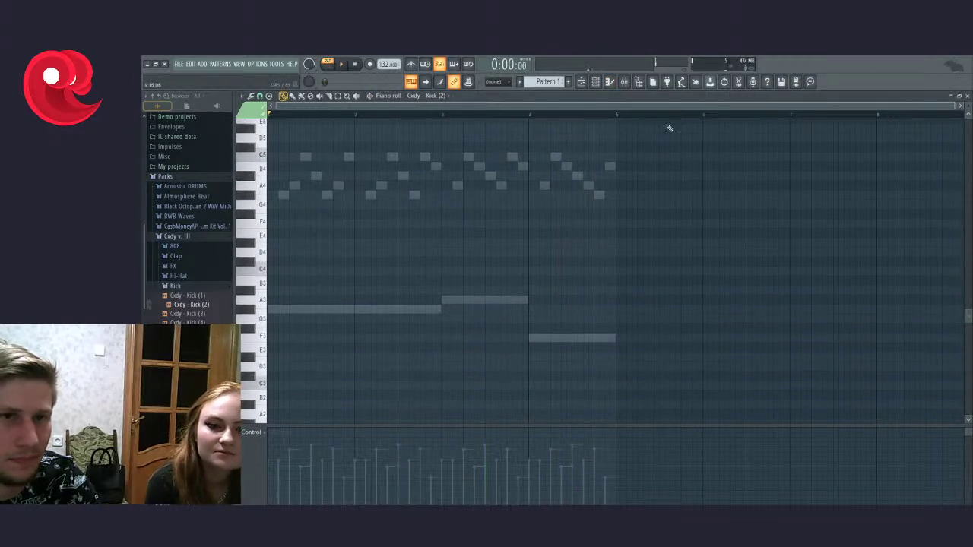
pyautogui.moveTo(959, 105); pyautogui.dragTo(440, 106)
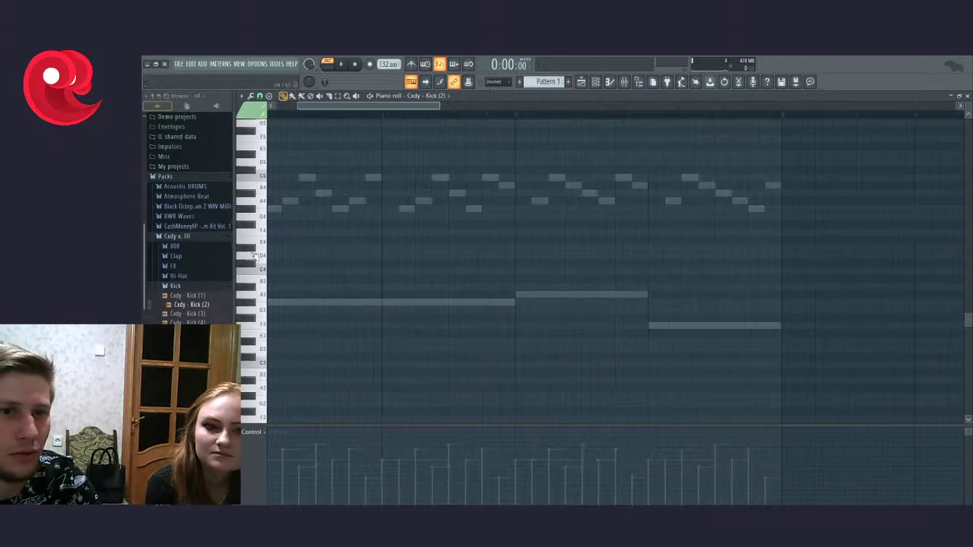
pyautogui.moveTo(369, 105); pyautogui.dragTo(348, 105)
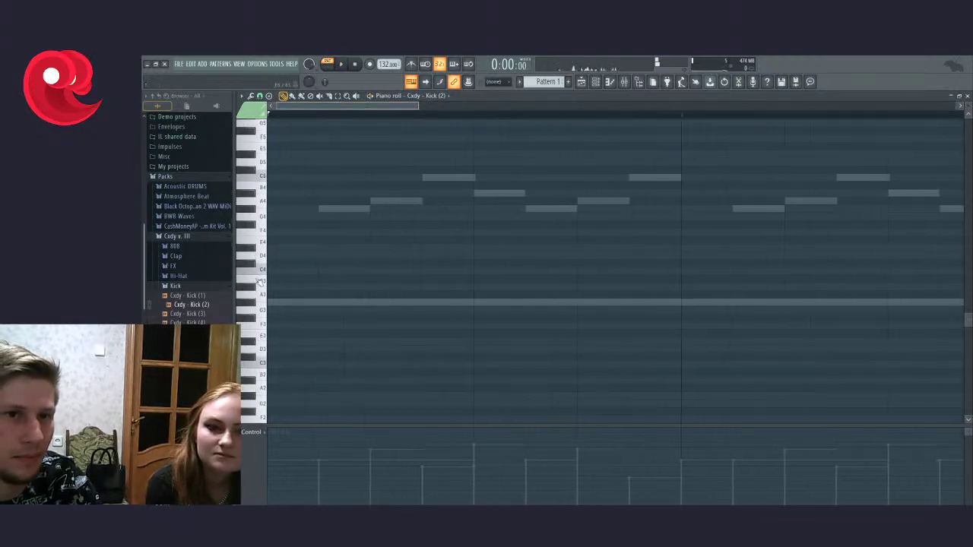
pyautogui.scroll(4, 288, 251)
pyautogui.click(276, 247)
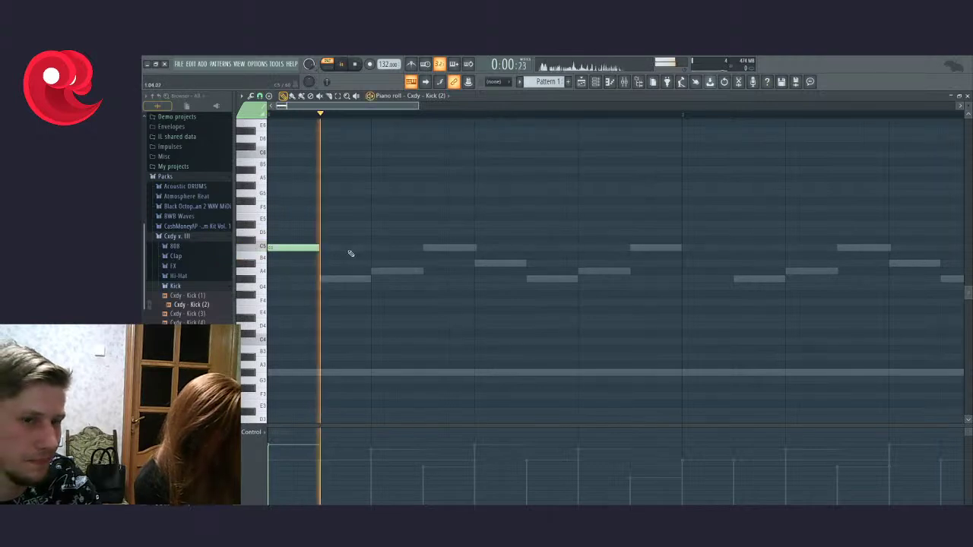
pyautogui.click(373, 247)
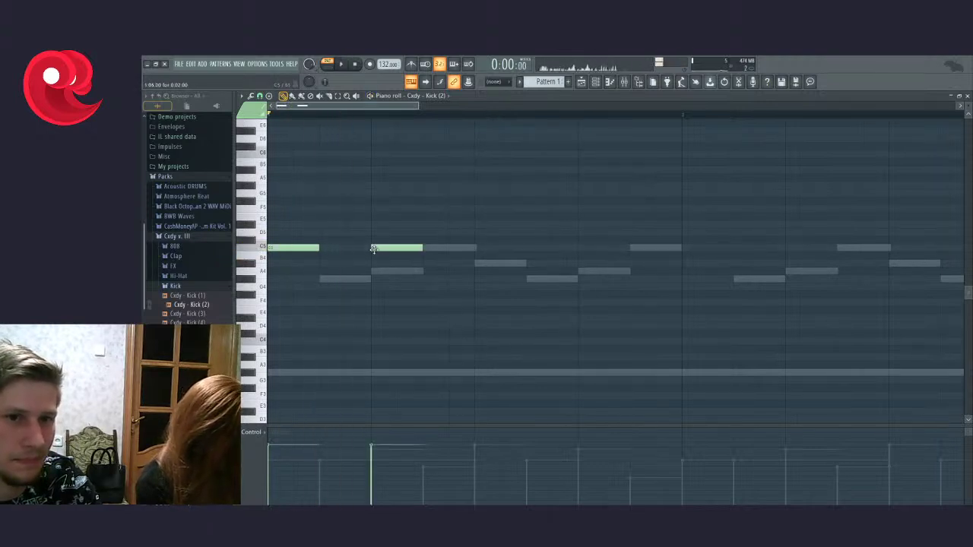
pyautogui.moveTo(373, 247); pyautogui.dragTo(356, 244)
pyautogui.press('space')
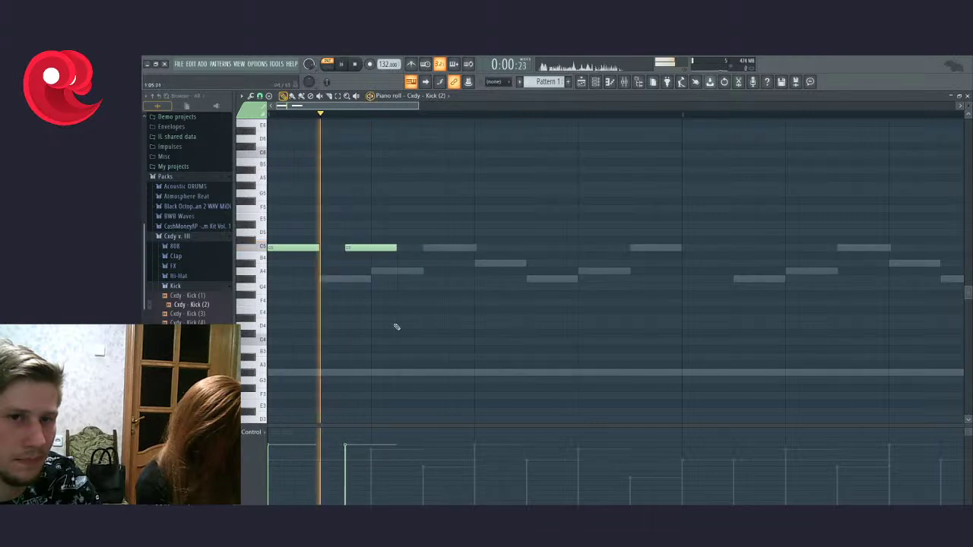
# Step: Add two C5 kick notes in bar 2, shift them to steps 3 and 6, and play the pattern
pyautogui.scroll(-1, 395, 326)
pyautogui.scroll(-1, 396, 326)
pyautogui.press('space')
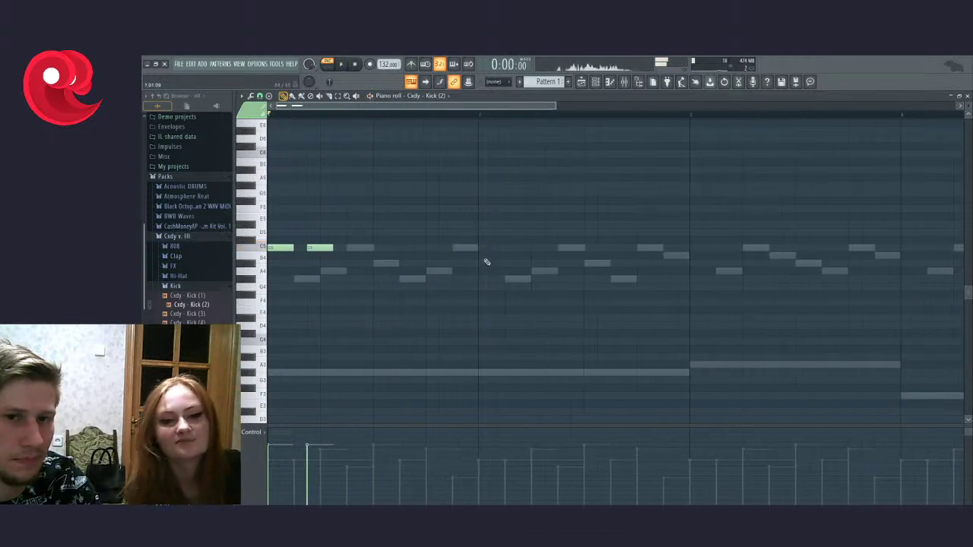
pyautogui.click(482, 248)
pyautogui.click(527, 247)
pyautogui.press('space')
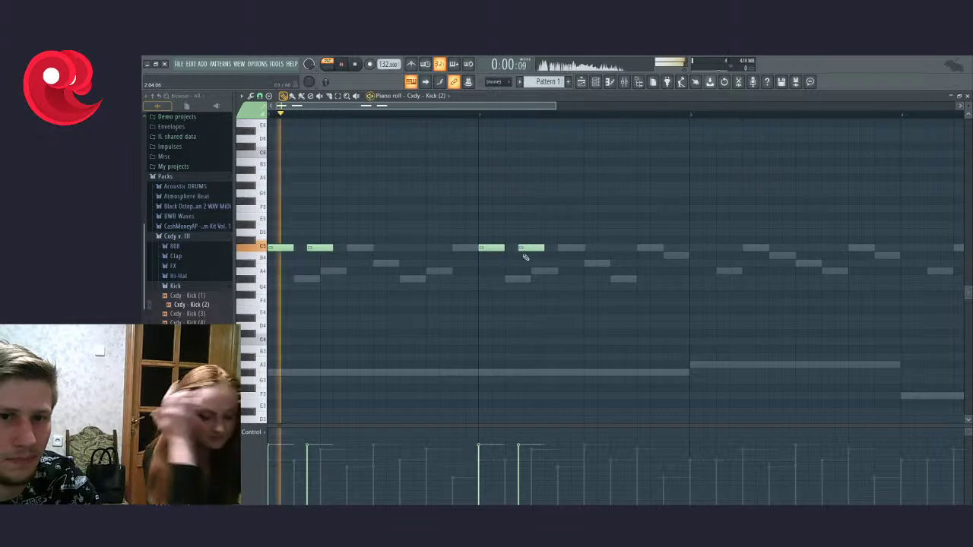
pyautogui.press('space')
pyautogui.moveTo(540, 214); pyautogui.dragTo(521, 254)
pyautogui.click(536, 266)
pyautogui.press('space')
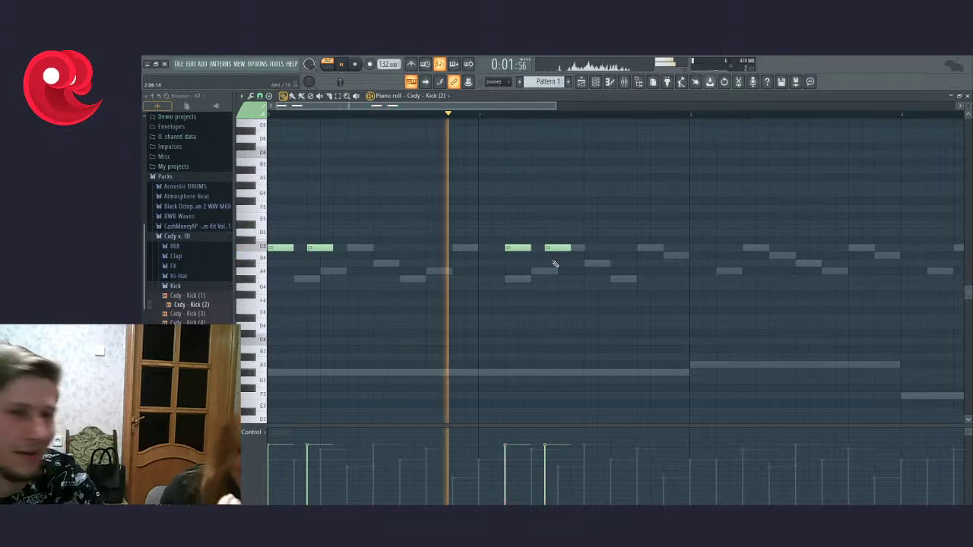
pyautogui.press('space')
# Step: Check the snare channel's sampler settings, and delete the notes from the kick channel's piano roll
pyautogui.press('F6')
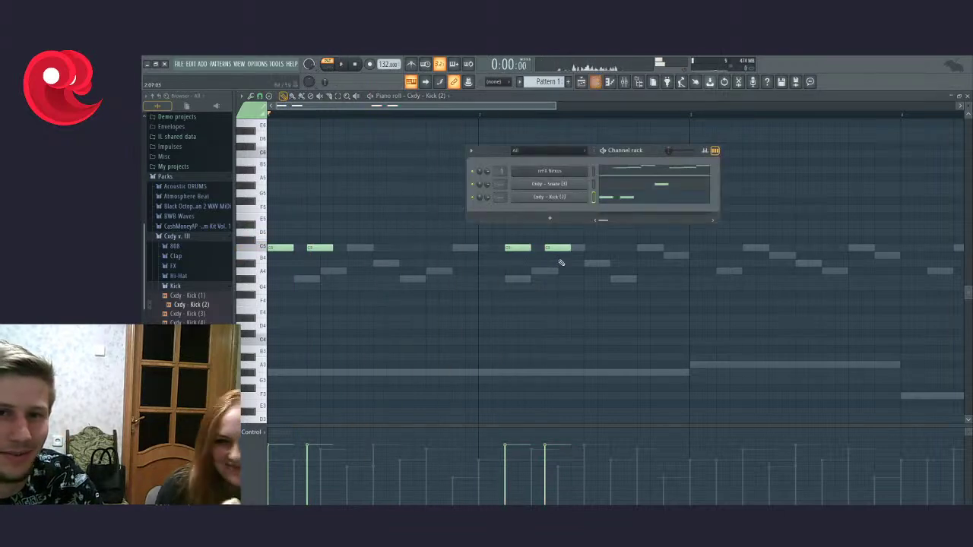
pyautogui.click(551, 184)
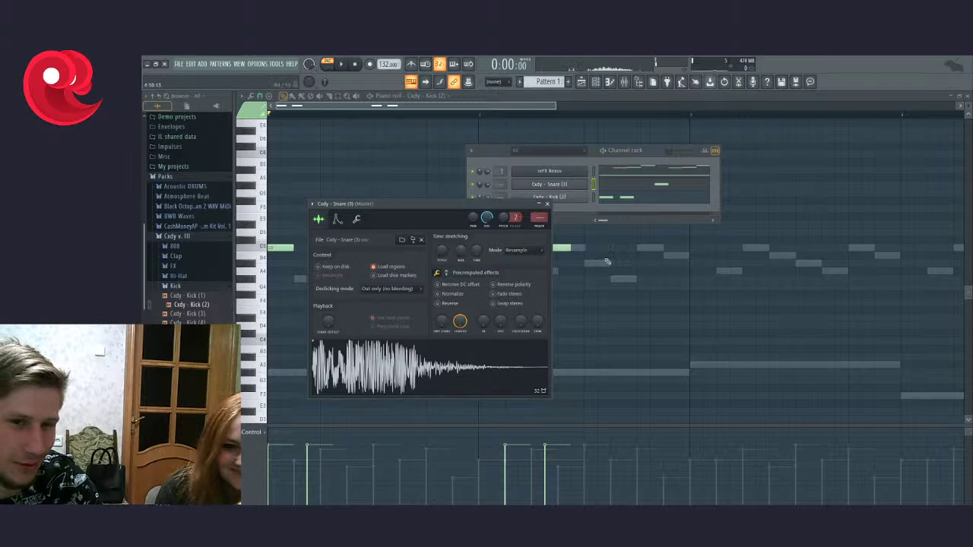
pyautogui.press('F9')
pyautogui.click(634, 199)
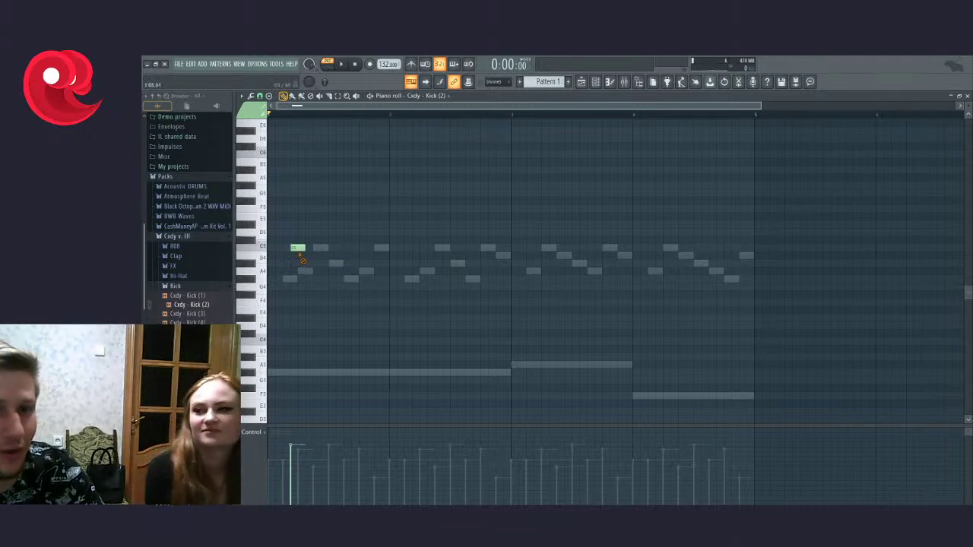
# Step: Replace the kick channel's sample with Cxdy - Kick (1) from the Cxdy v. III pack
pyautogui.click(595, 82)
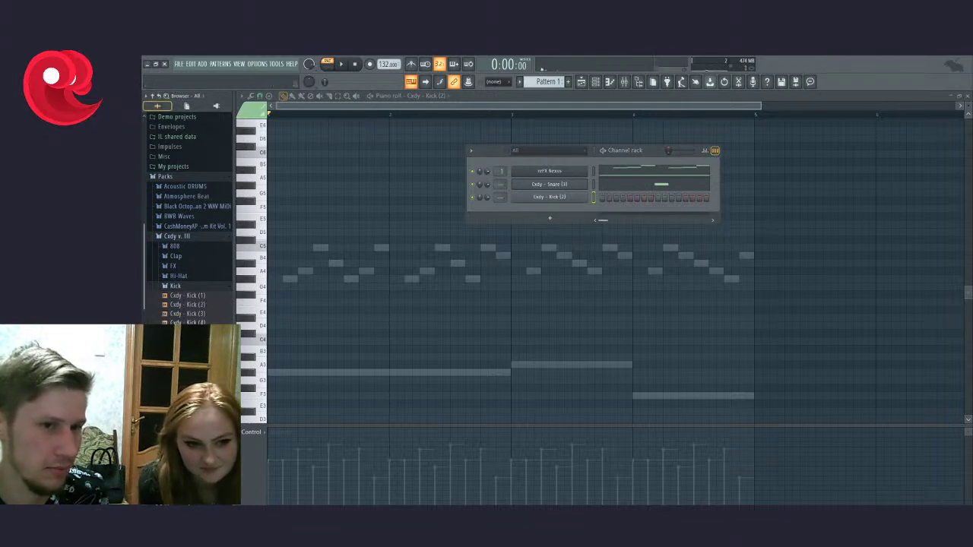
pyautogui.press('Up')
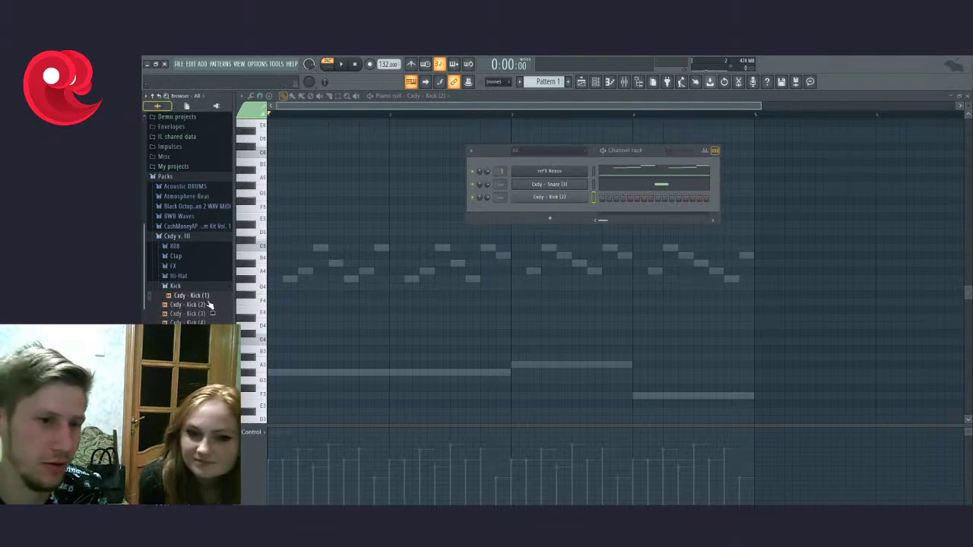
pyautogui.moveTo(180, 303); pyautogui.dragTo(529, 206)
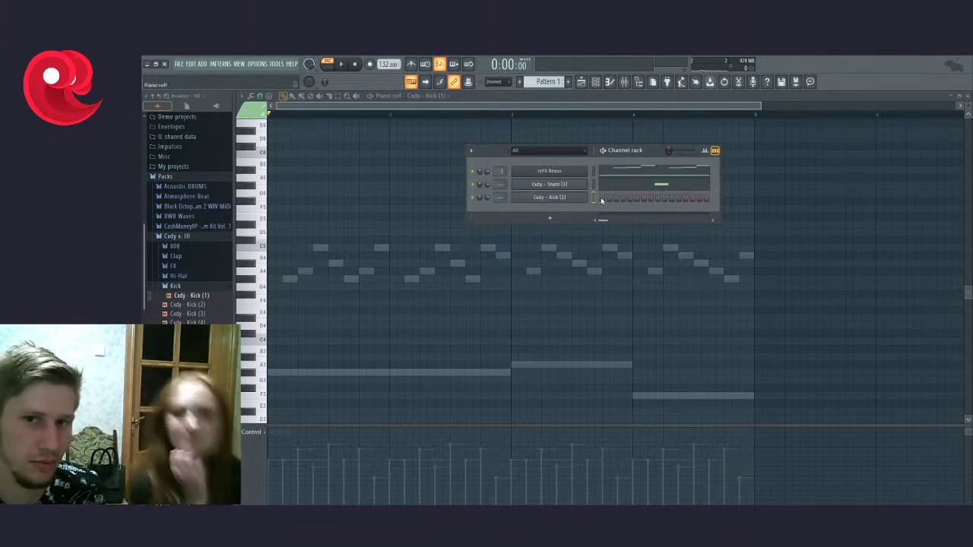
# Step: In the Cxdy - Kick (1) piano roll, place an A#4 note at the start of bar 1 and play the pattern
pyautogui.press('F7')
pyautogui.press('F7')
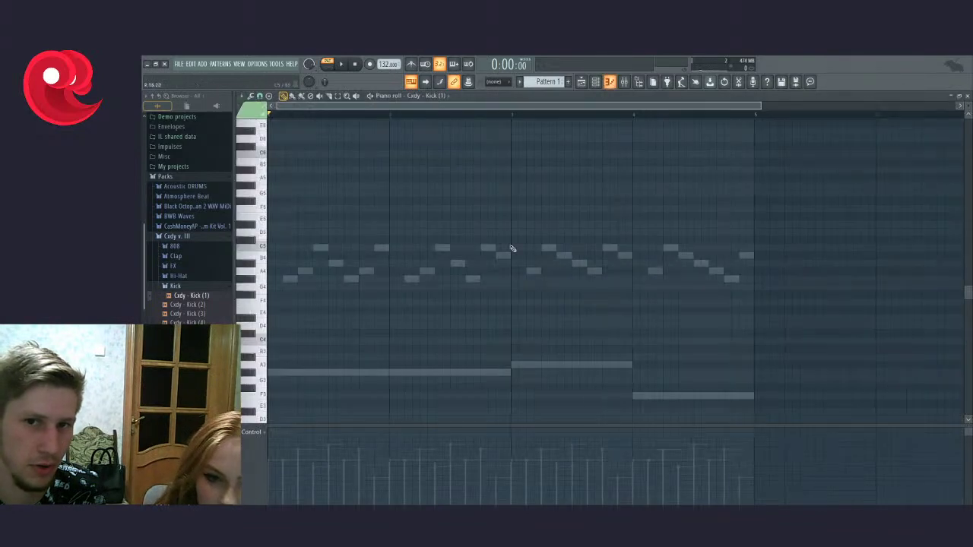
pyautogui.moveTo(321, 325); pyautogui.dragTo(312, 279)
pyautogui.rightClick(312, 279)
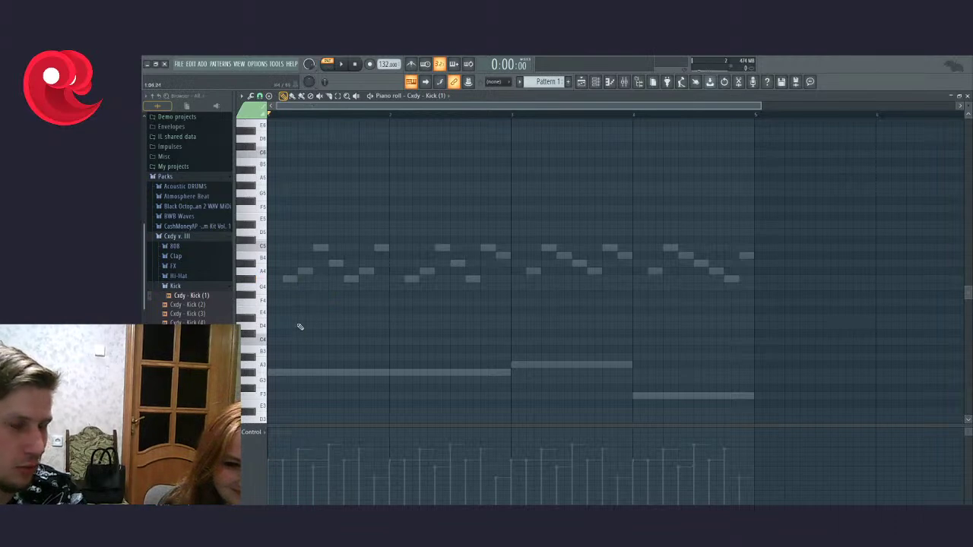
pyautogui.scroll(3, 300, 327)
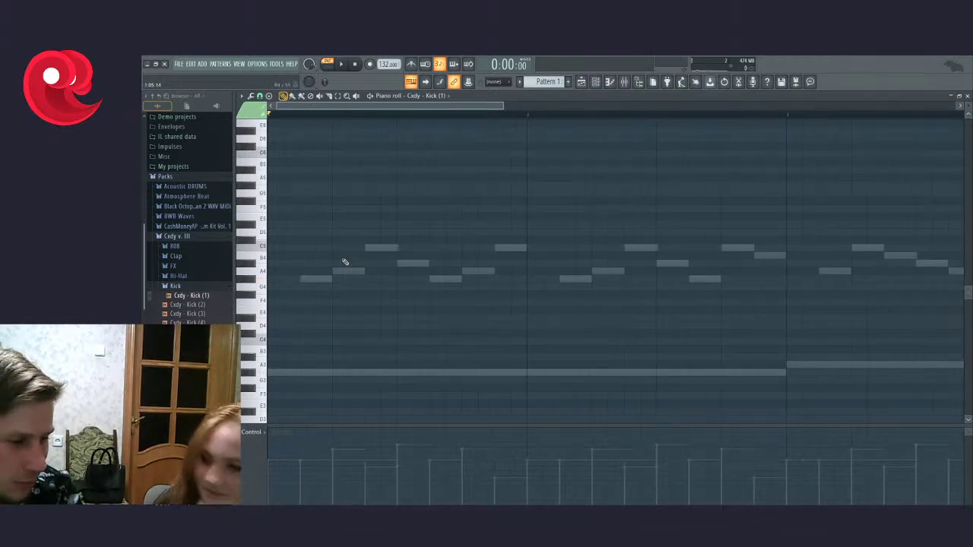
pyautogui.click(284, 265)
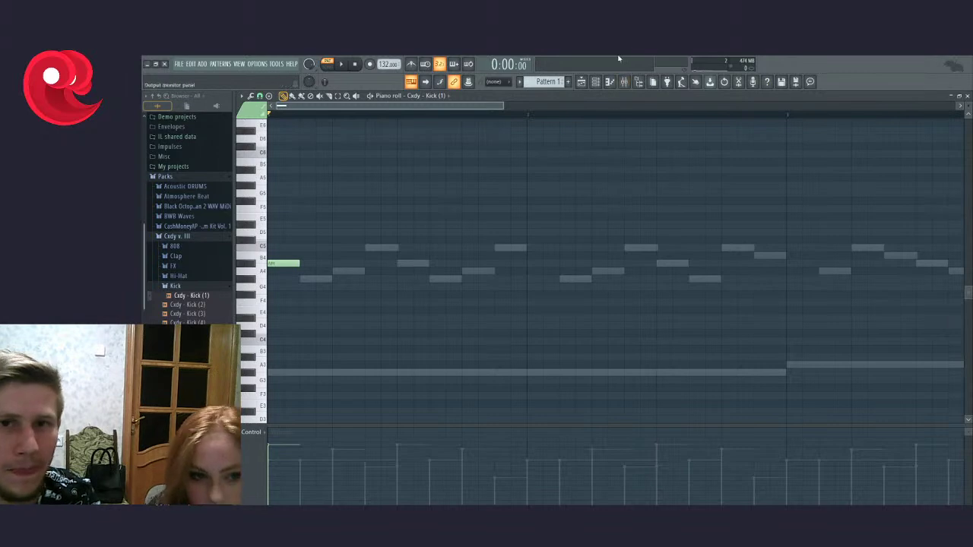
pyautogui.press('space')
pyautogui.scroll(-3, 327, 270)
pyautogui.press('space')
# Step: Add two adjacent A#4 kick notes on steps 3 and 5 of bar 2 and play the pattern
pyautogui.click(366, 263)
pyautogui.click(378, 273)
pyautogui.scroll(2, 376, 277)
pyautogui.scroll(3, 376, 277)
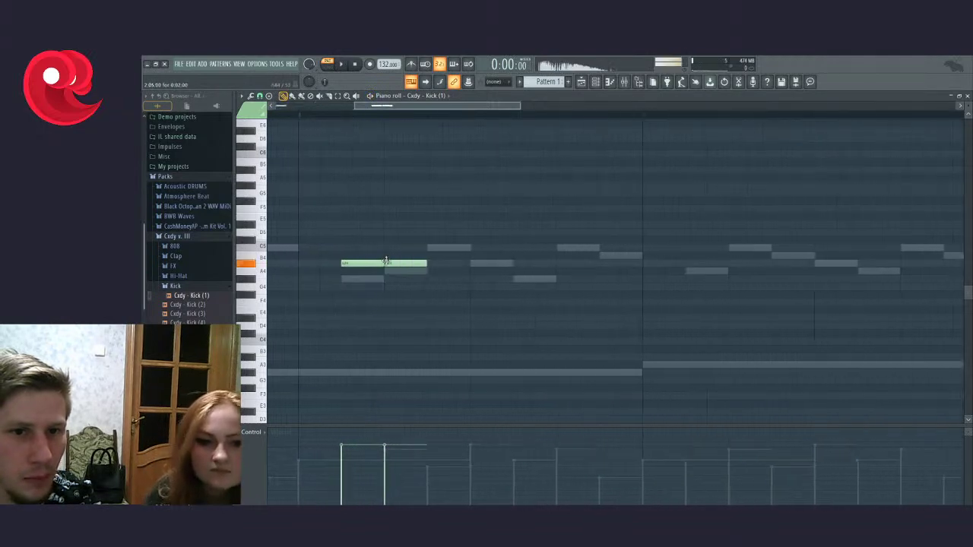
pyautogui.press('space')
pyautogui.scroll(-3, 438, 296)
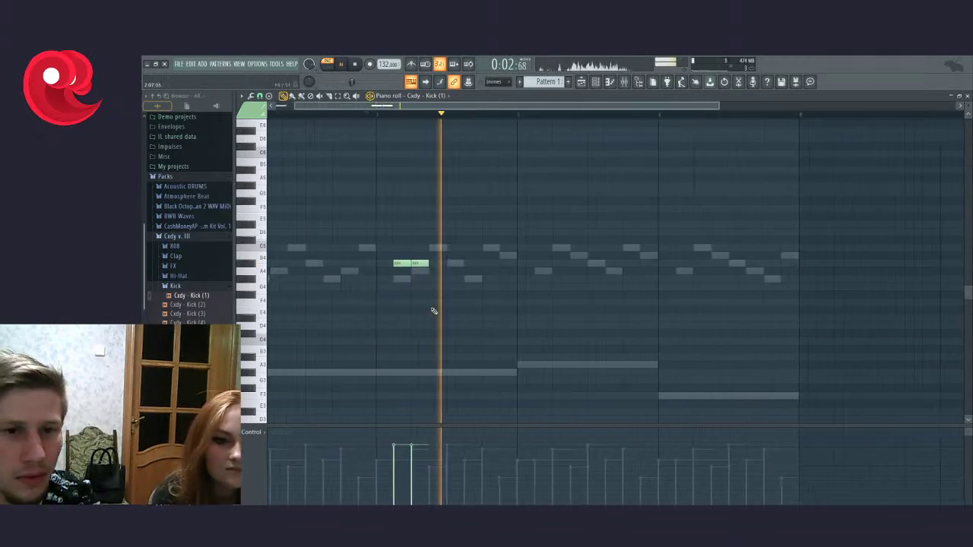
# Step: Select all the kick notes, raise their velocity, and replay the pattern
pyautogui.hscroll(-1, 352, 315)
pyautogui.hotkey('ctrl', 'a')
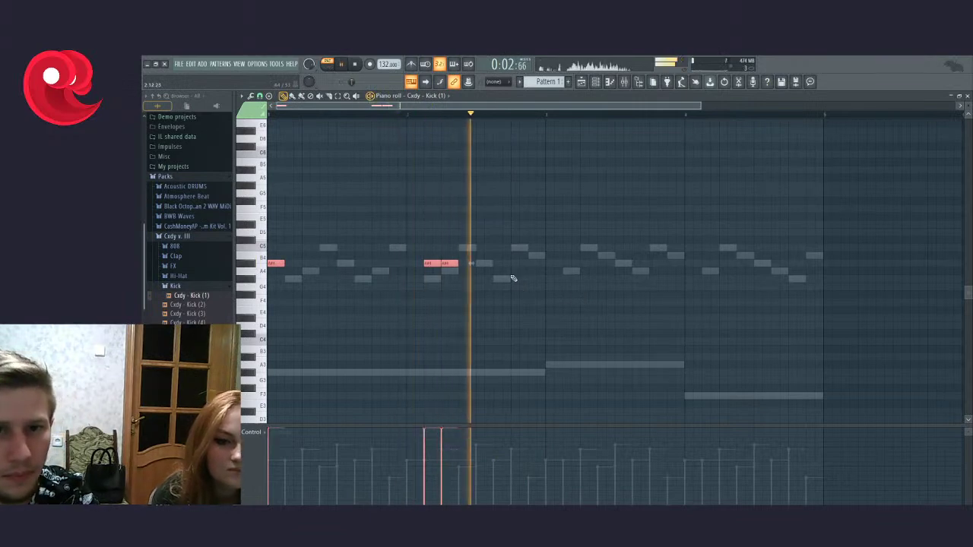
pyautogui.press('space')
pyautogui.press('space')
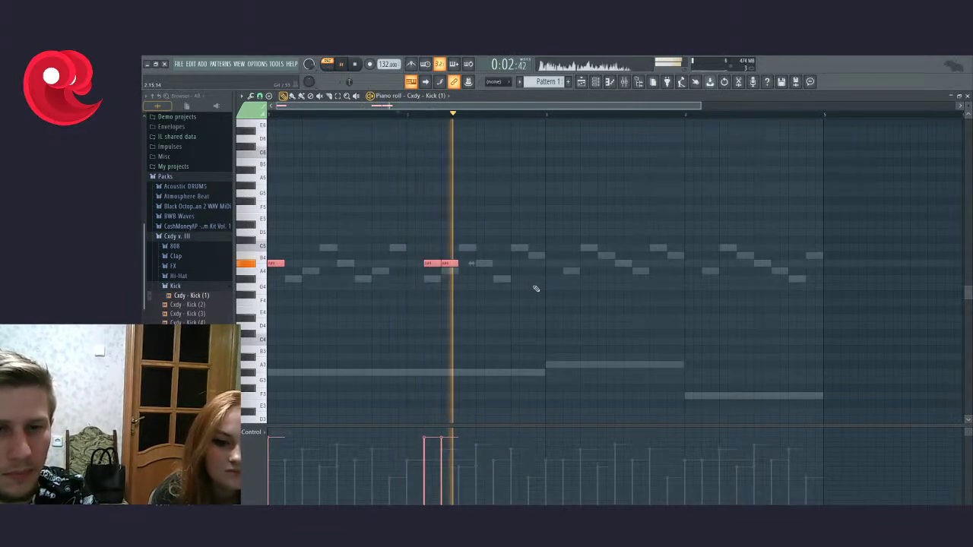
pyautogui.press('space')
# Step: Add A#4 kick notes on step 15 of bar 2 and steps 1 and 5 of bar 3, and play from mid-bar 2
pyautogui.click(532, 263)
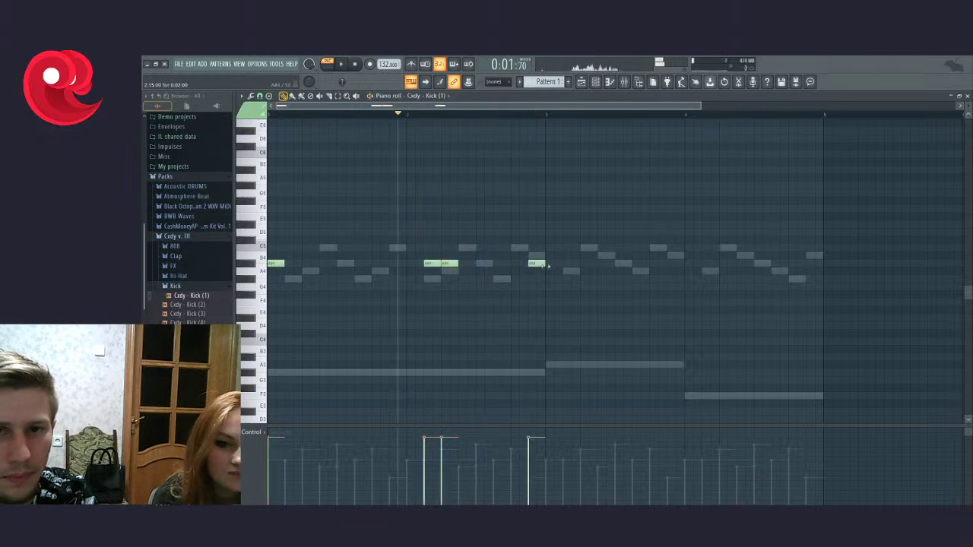
pyautogui.click(548, 264)
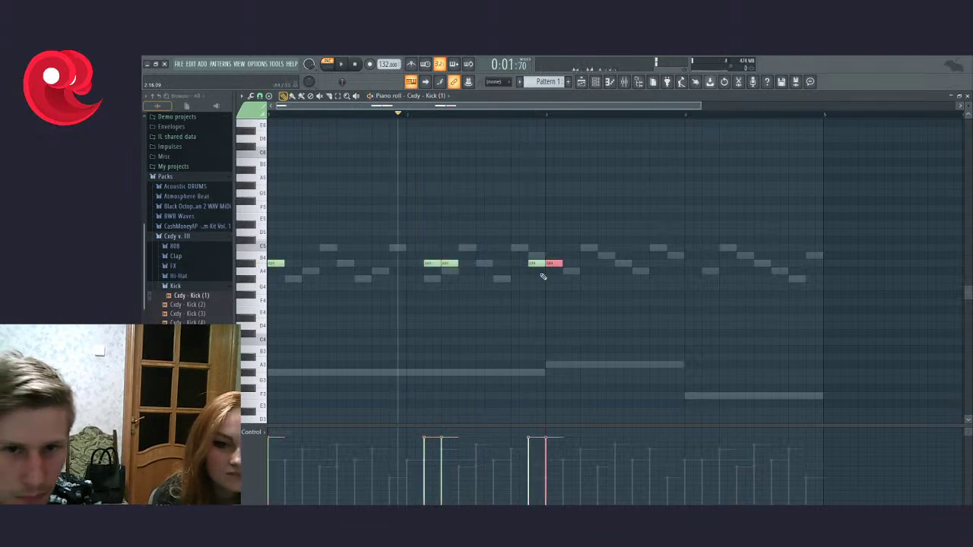
pyautogui.click(580, 264)
pyautogui.click(487, 114)
pyautogui.press('space')
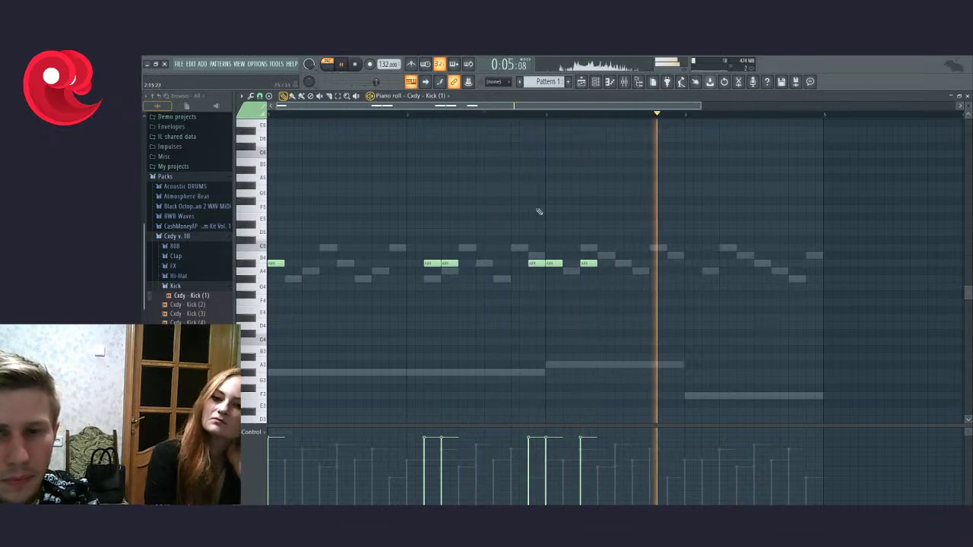
pyautogui.press('space')
# Step: Add A#4 kick notes on steps 5 and 13 of bar 4, checking them by playing from bar 3
pyautogui.click(601, 110)
pyautogui.press('space')
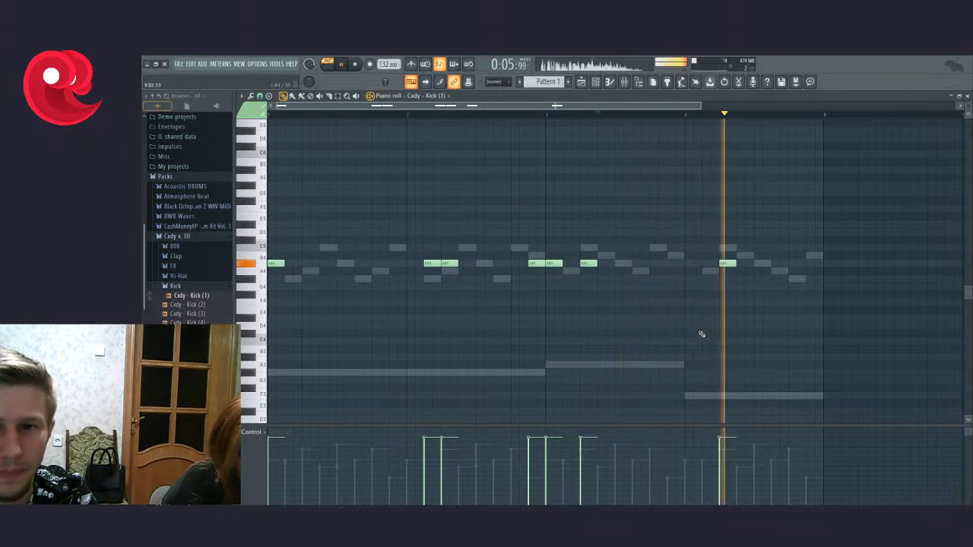
pyautogui.press('space')
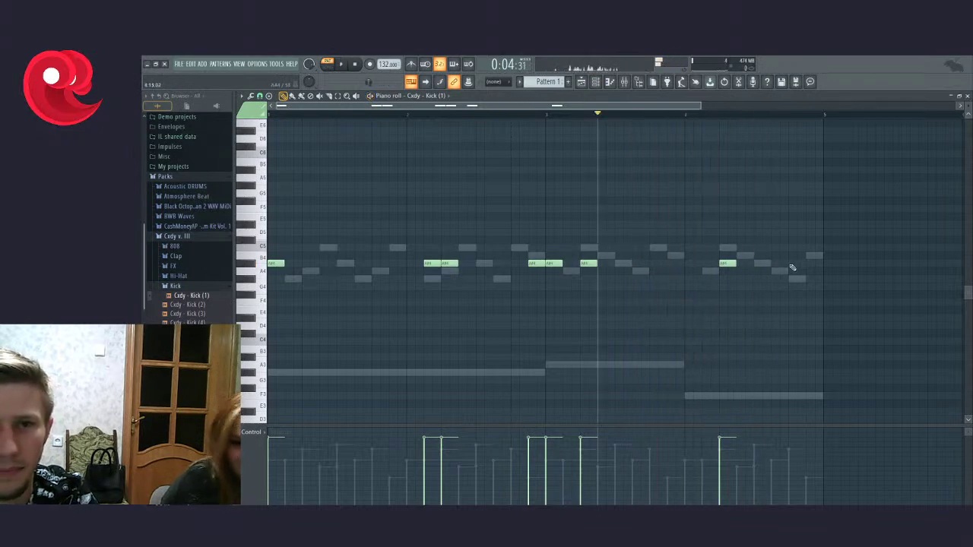
pyautogui.press('space')
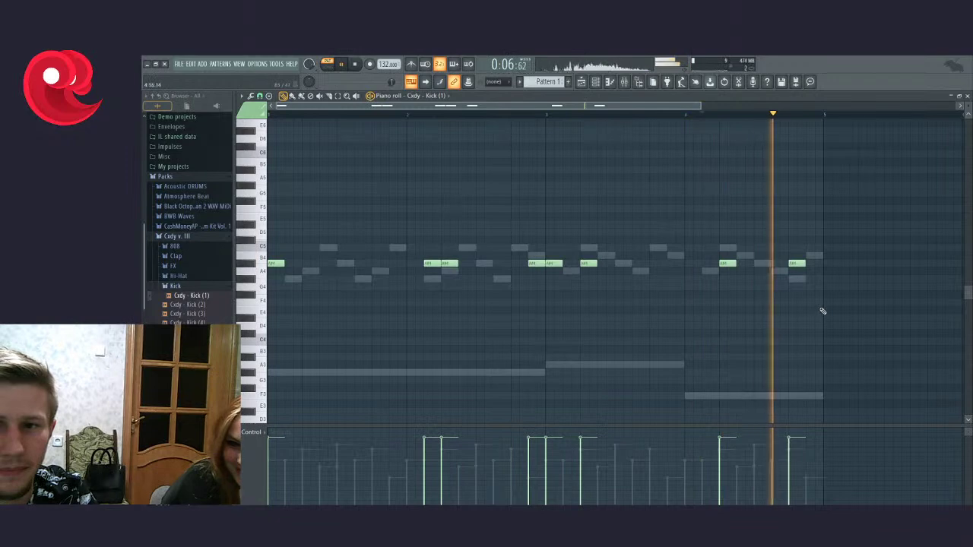
pyautogui.press('space')
# Step: Load HalfTime on mixer Insert 1, set its speed to 1.5x, and play the pattern
pyautogui.click(624, 83)
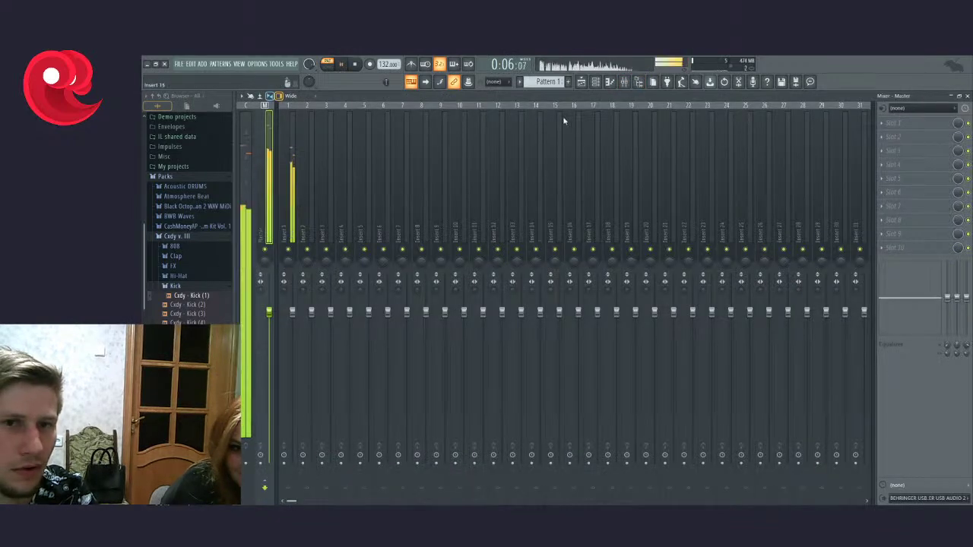
pyautogui.click(293, 208)
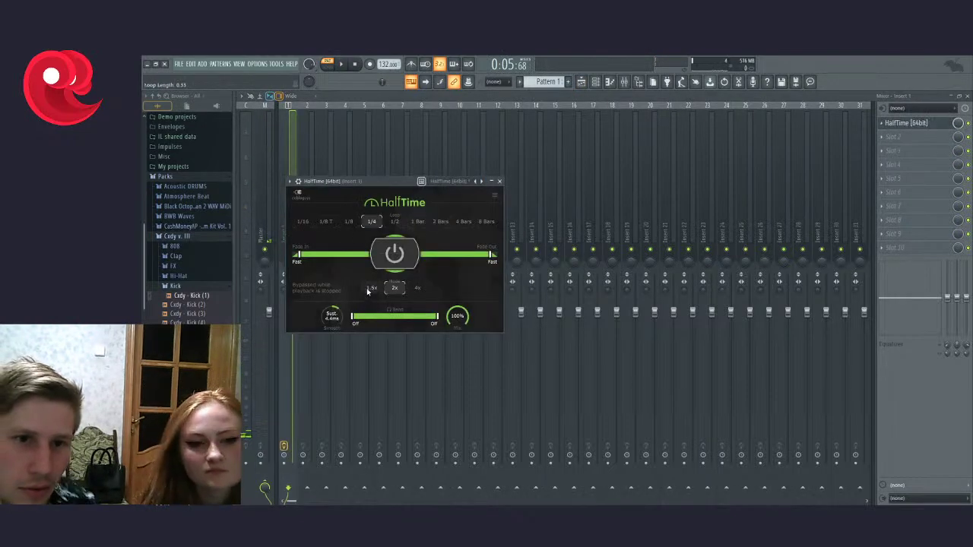
pyautogui.press('space')
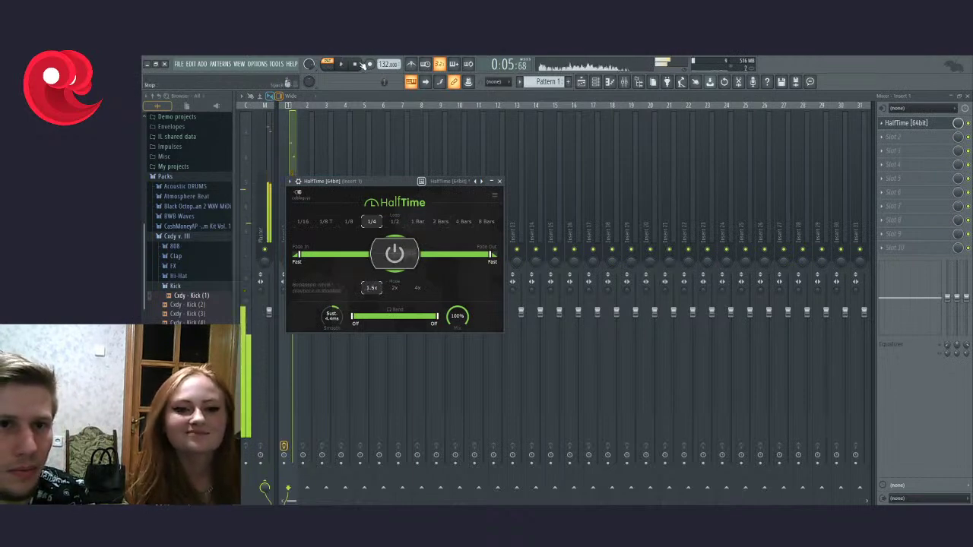
pyautogui.press('space')
# Step: In the kick piano roll, shift the first bar 2 note to step 4, shorten it to one step, and play
pyautogui.click(617, 84)
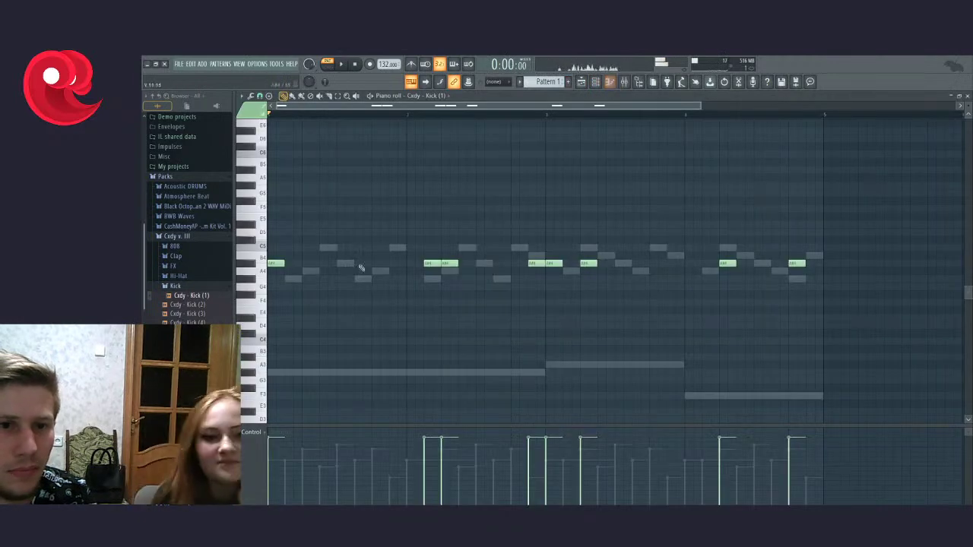
pyautogui.scroll(4, 304, 287)
pyautogui.click(572, 263)
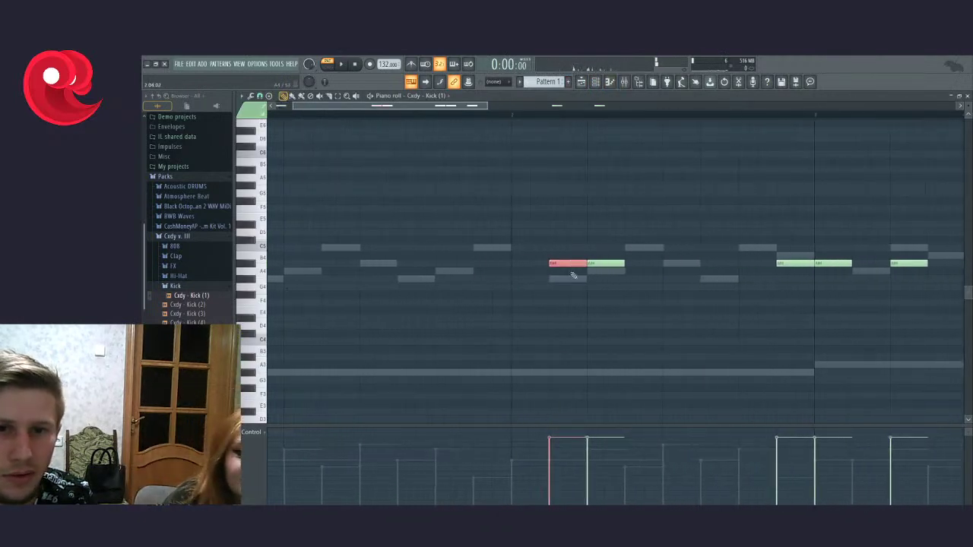
pyautogui.moveTo(580, 263); pyautogui.dragTo(558, 263)
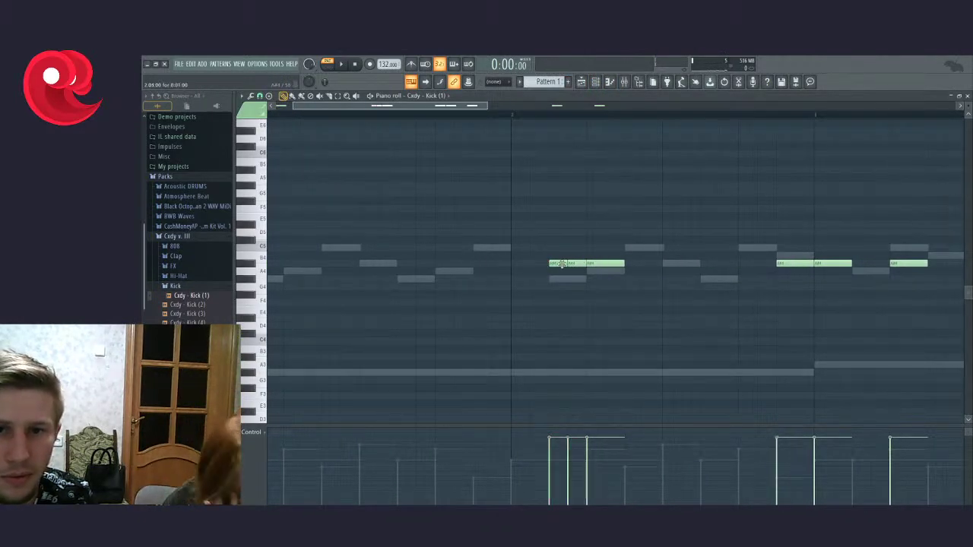
pyautogui.press('space')
pyautogui.scroll(-3, 566, 343)
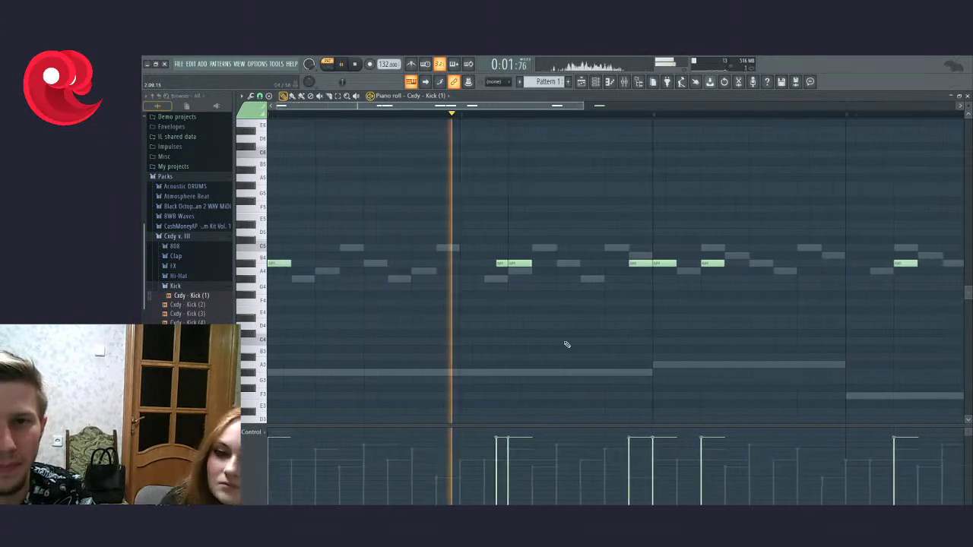
pyautogui.press('space')
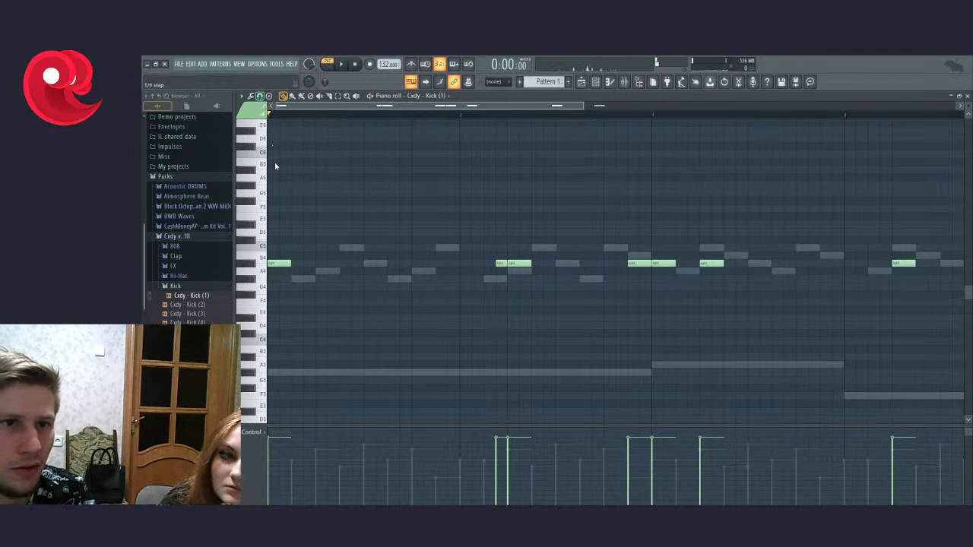
# Step: Extend the start of the first bar 2 kick about a third of a step earlier and play the result
pyautogui.scroll(4, 603, 230)
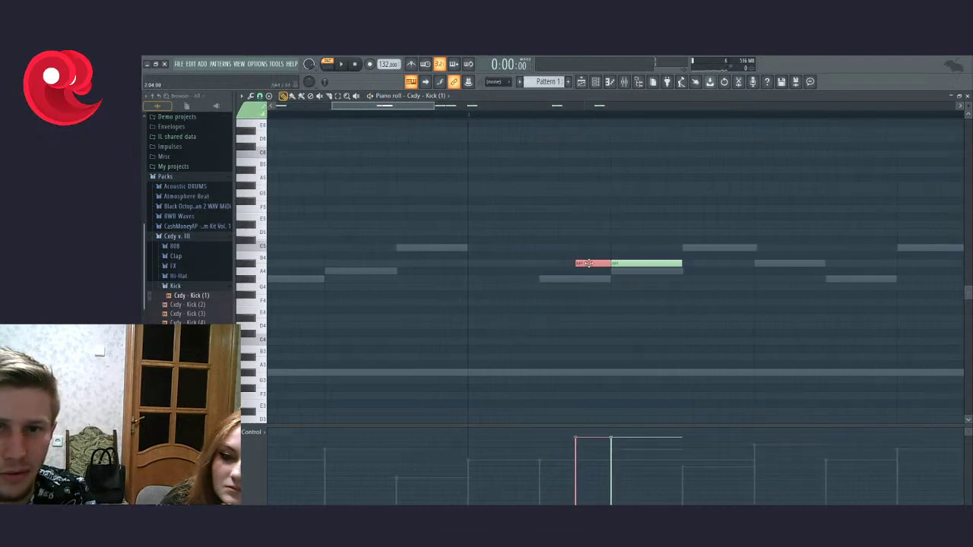
pyautogui.scroll(-3, 603, 281)
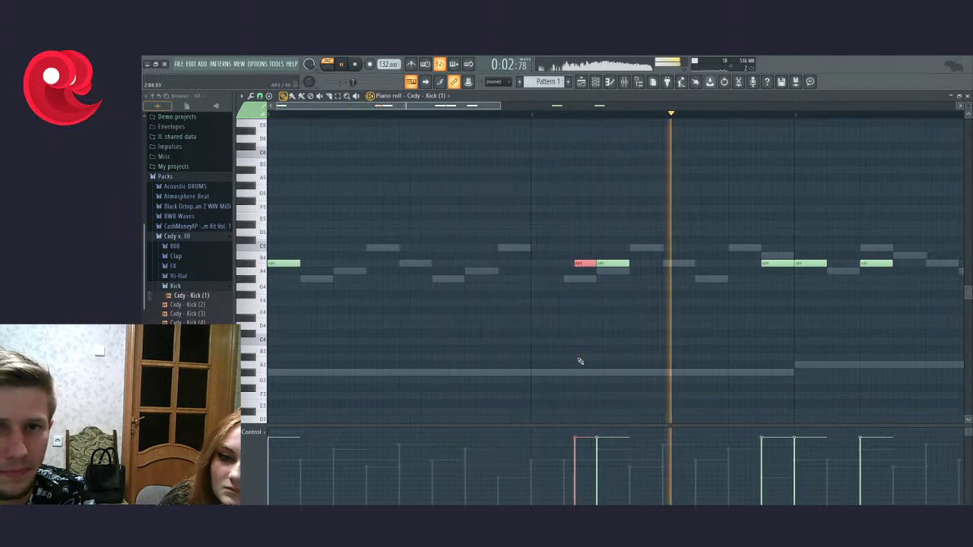
pyautogui.scroll(-4, 450, 345)
pyautogui.press('space')
pyautogui.scroll(2, 510, 296)
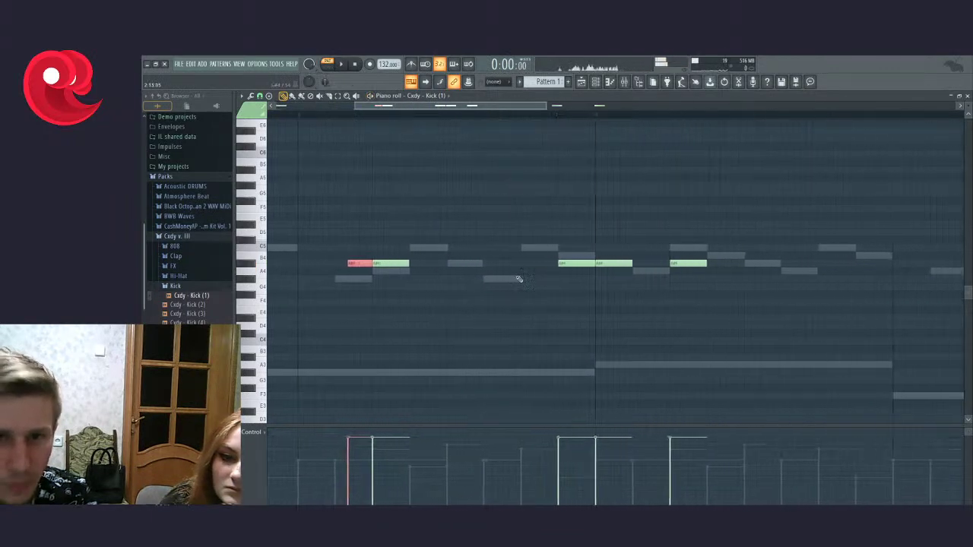
# Step: Start the last bar 2 kick slightly later so it still ends at bar 3, move bar 3's second kick to step 4, and play
pyautogui.moveTo(352, 266); pyautogui.dragTo(579, 265)
pyautogui.scroll(-2, 494, 344)
pyautogui.press('space')
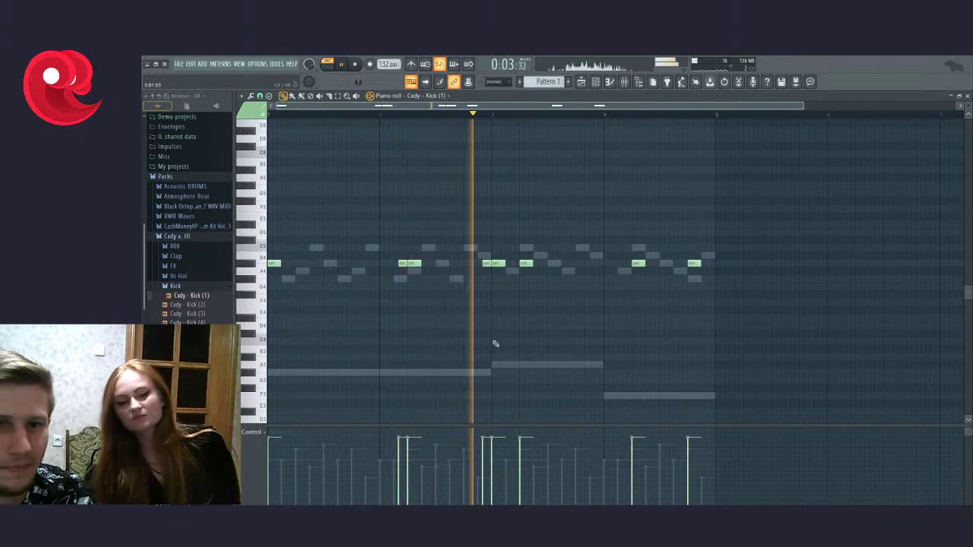
pyautogui.press('space')
# Step: Nudge bar 3's second kick about a third of a step earlier, shorten it to end at beat 2, and play
pyautogui.scroll(3, 497, 296)
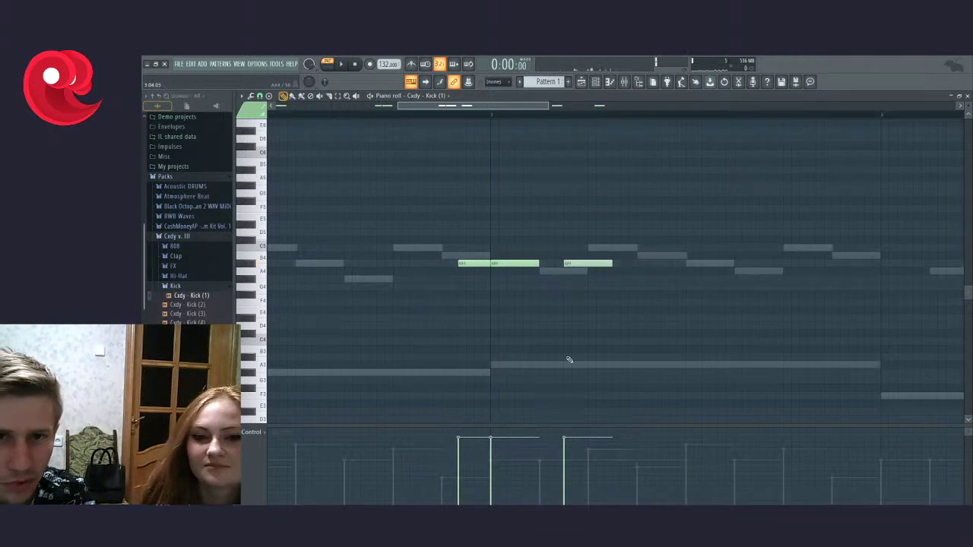
pyautogui.moveTo(588, 264); pyautogui.dragTo(579, 264)
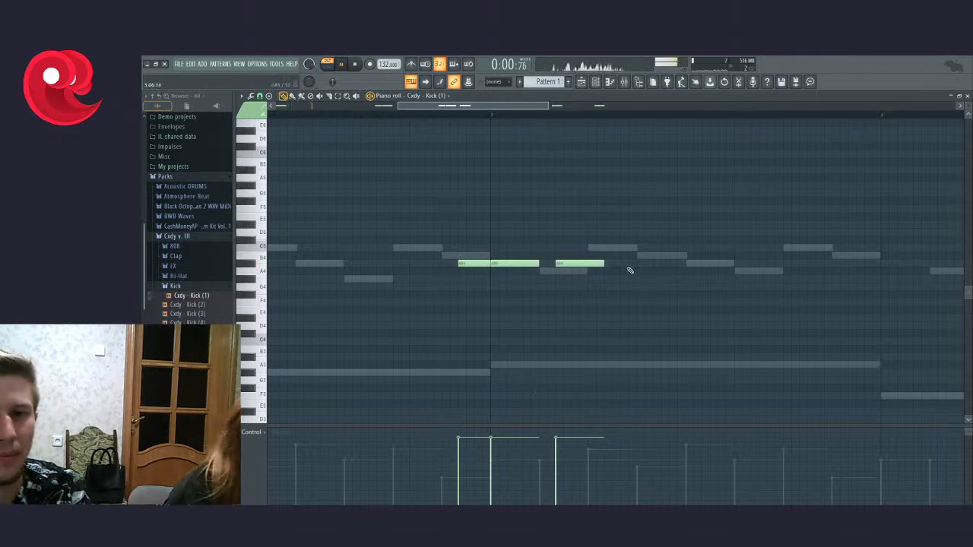
pyautogui.press('space')
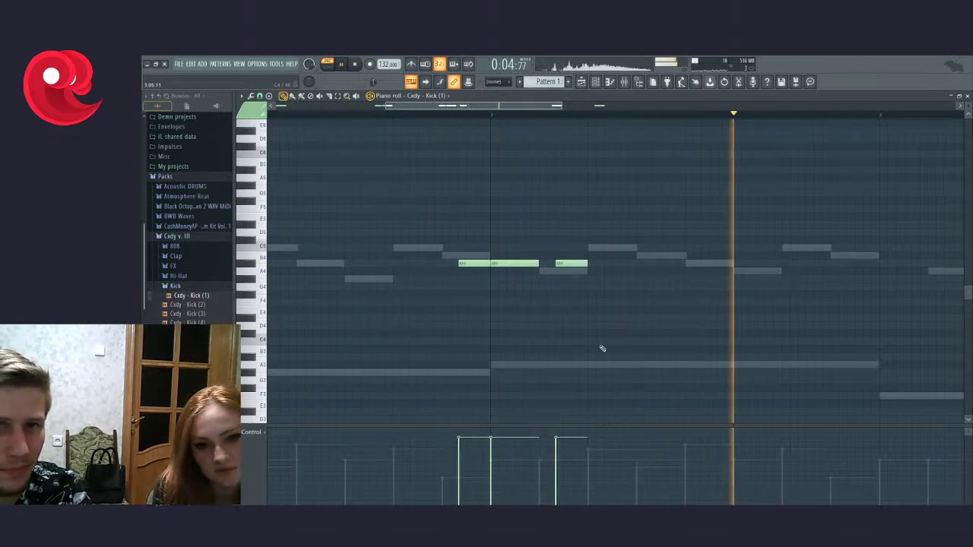
pyautogui.scroll(-3, 602, 348)
pyautogui.press('space')
# Step: Move the last kick in bar 4 just over one step earlier and play the whole pattern
pyautogui.scroll(3, 749, 263)
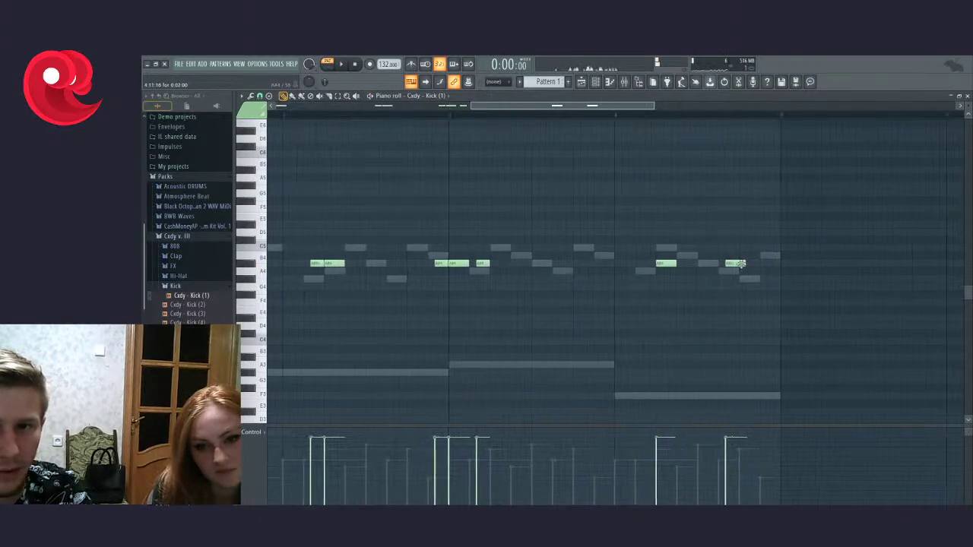
pyautogui.scroll(-5, 654, 244)
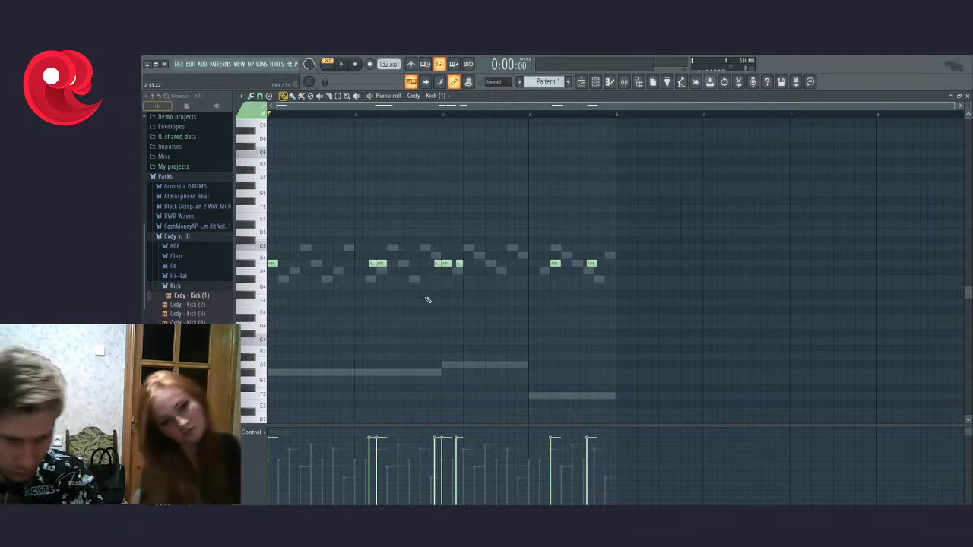
pyautogui.press('space')
pyautogui.scroll(4, 403, 292)
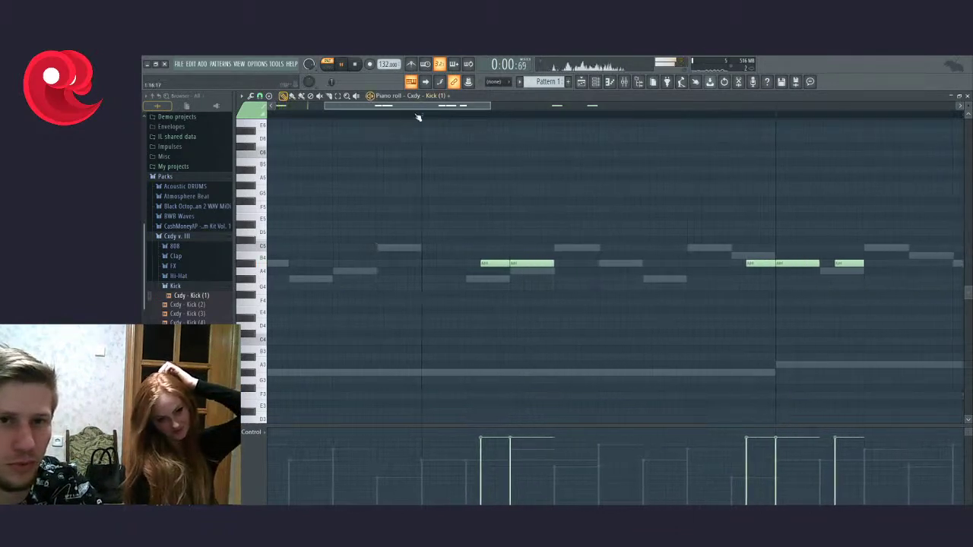
pyautogui.scroll(-4, 380, 320)
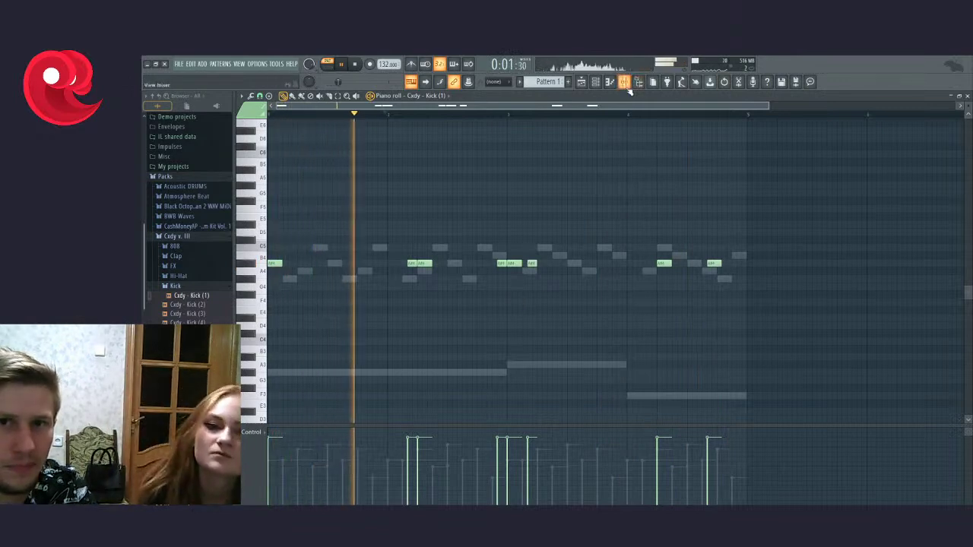
pyautogui.press('space')
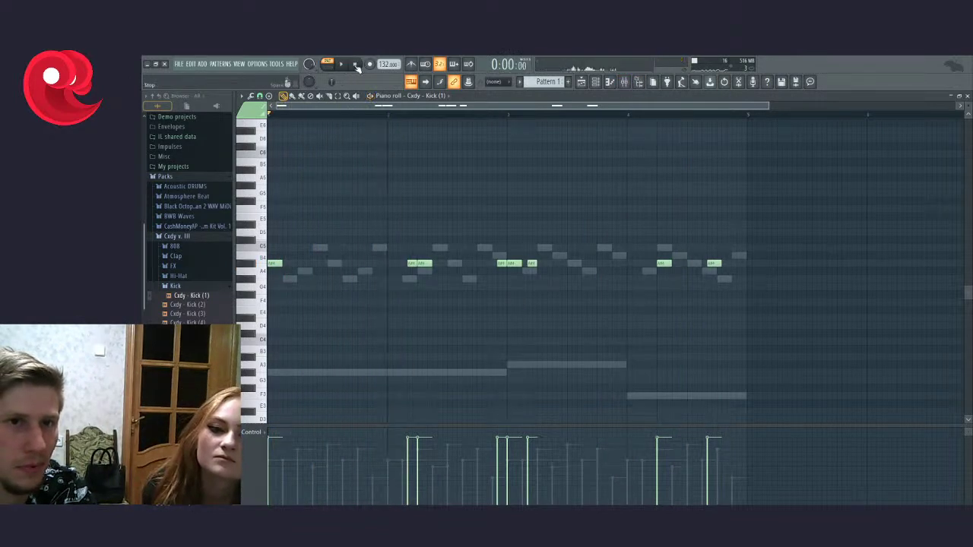
# Step: Add a second A#4 kick note in bar 1, slightly before step 4, and play the pattern
pyautogui.scroll(5, 289, 262)
pyautogui.press('space')
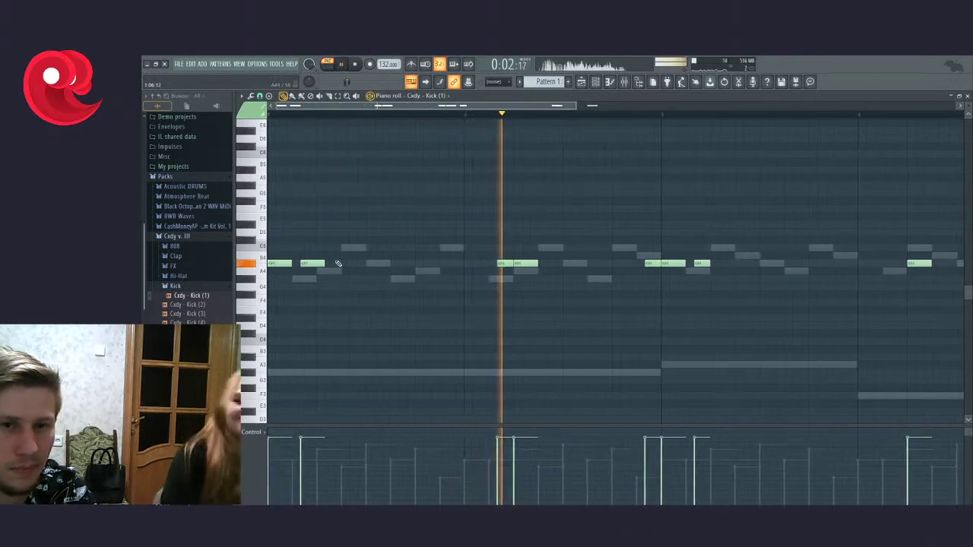
# Step: Show all four bars of the kick pattern, stop playback and open the mixer
pyautogui.scroll(-4, 338, 263)
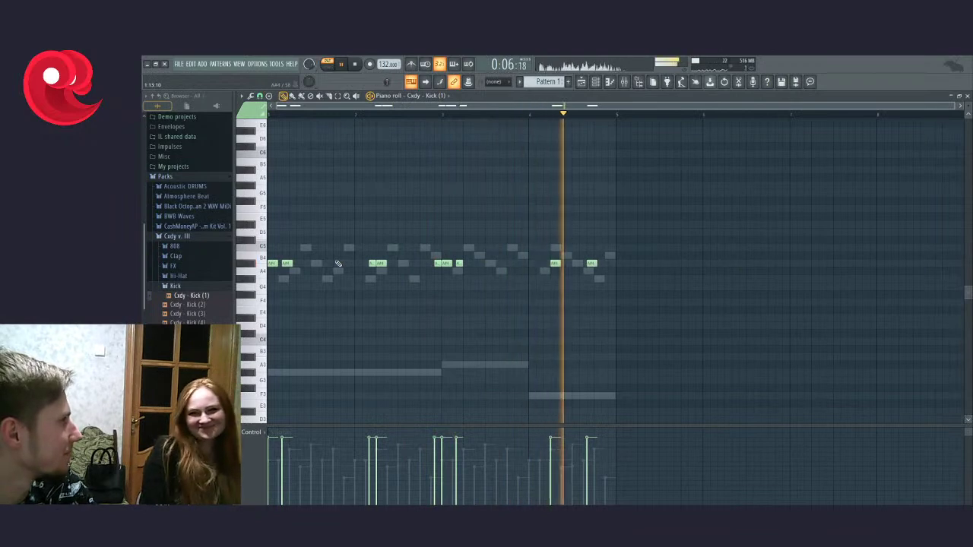
pyautogui.press('space')
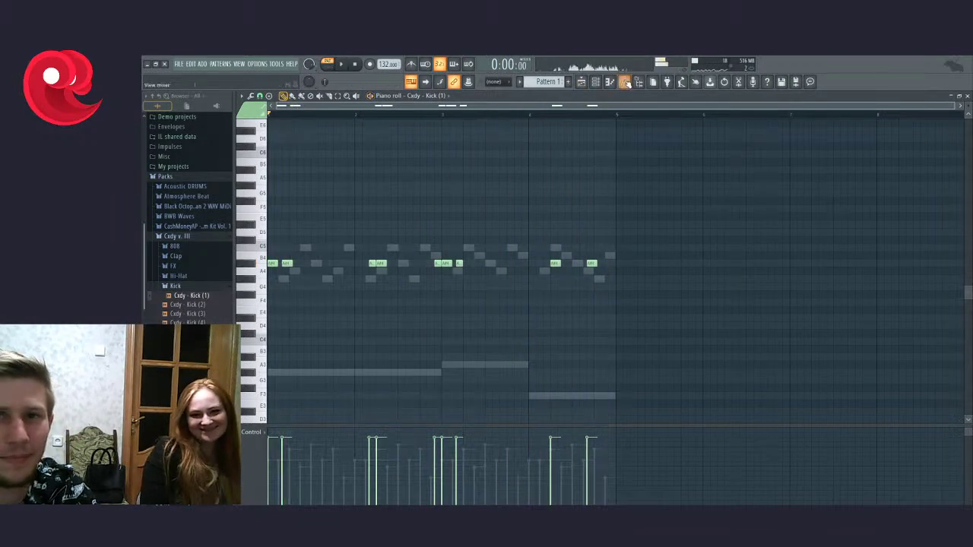
pyautogui.press('F9')
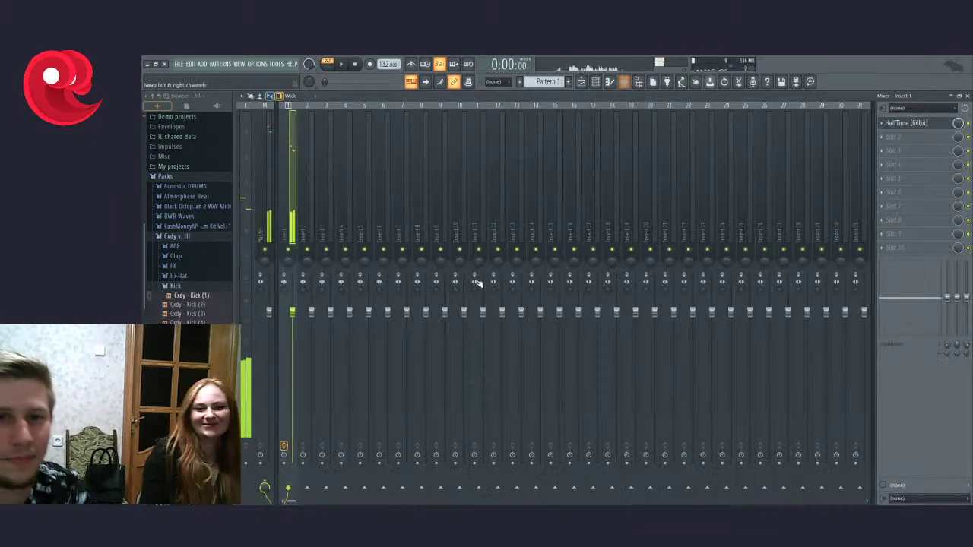
# Step: Open the Long folder under 808 - Sub Hits, Boom in the Black Octopus pack, and show the channel rack
pyautogui.click(180, 287)
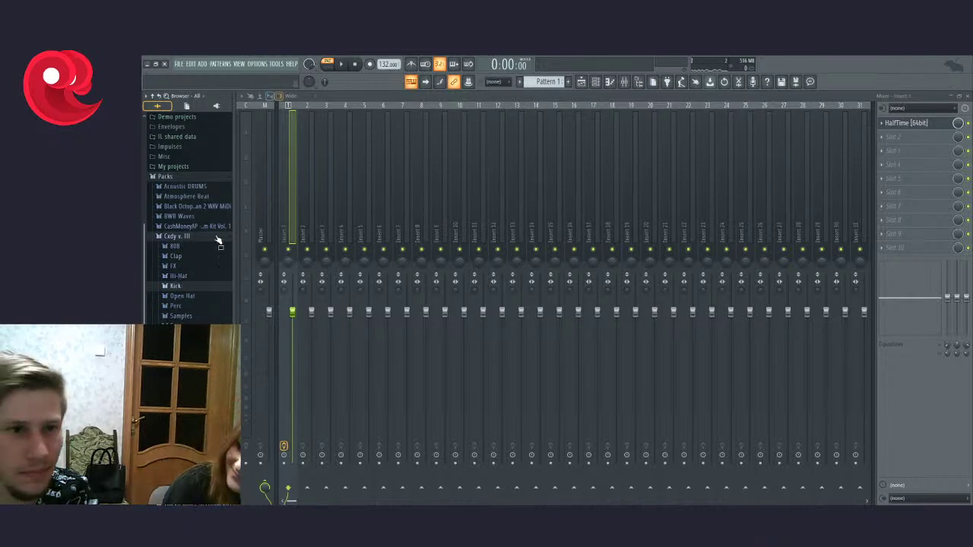
pyautogui.click(187, 207)
pyautogui.click(183, 232)
pyautogui.click(183, 241)
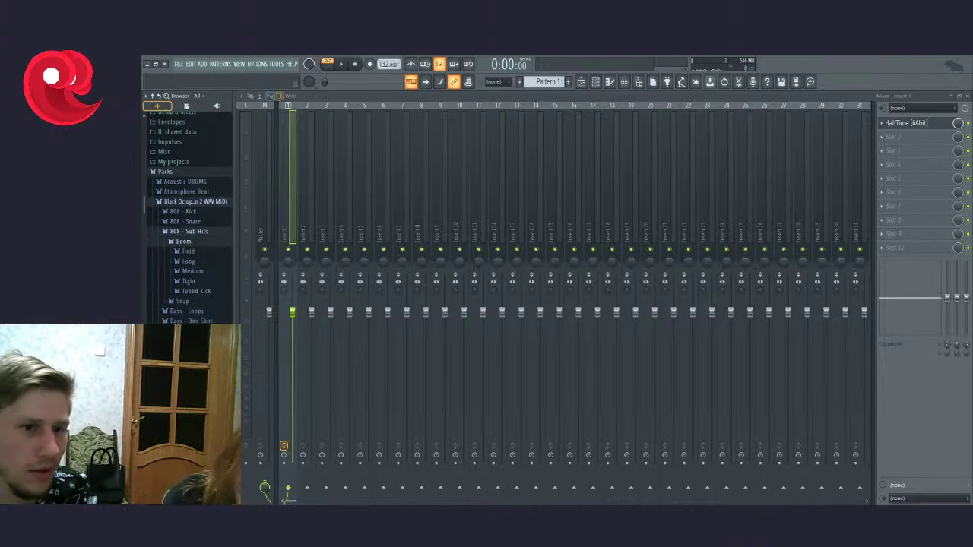
pyautogui.click(187, 262)
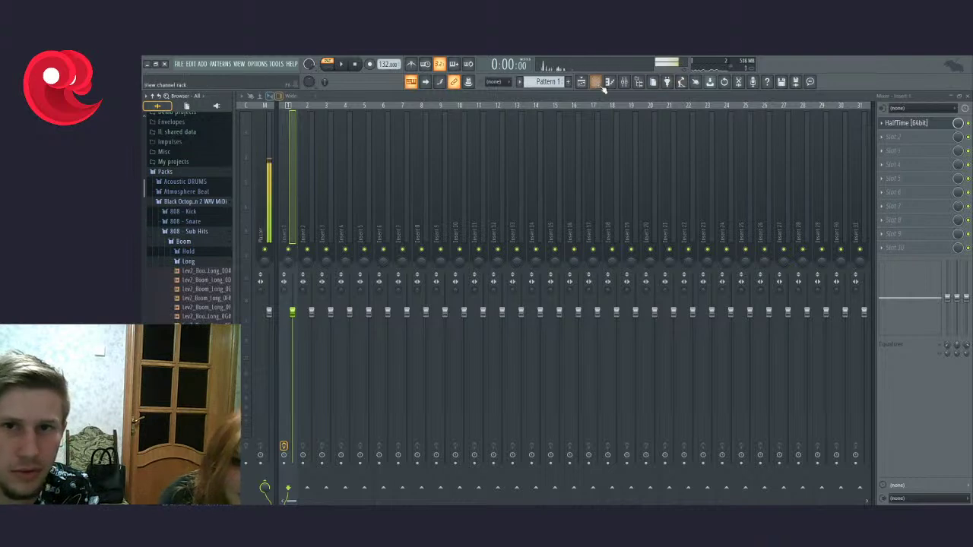
pyautogui.click(596, 82)
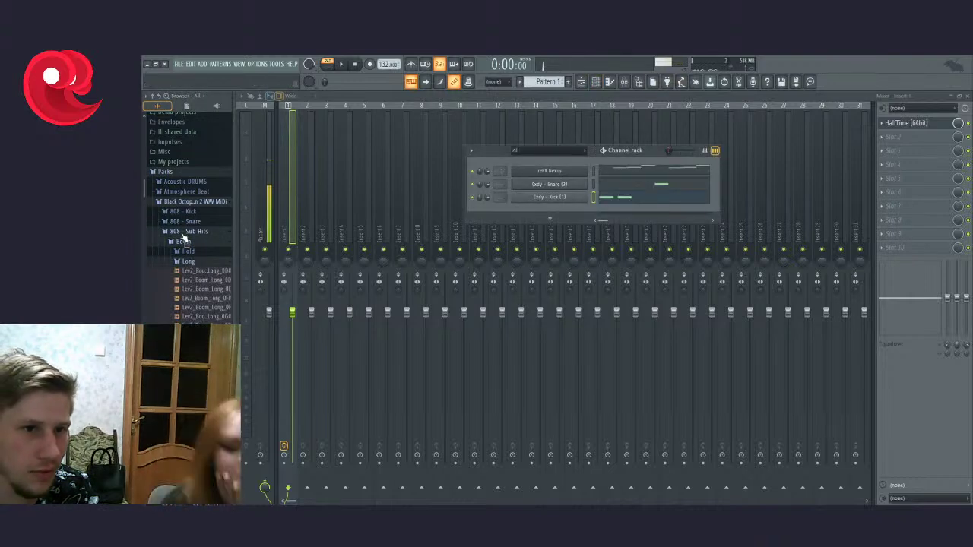
# Step: Audition the BWB WAVE 4 808 samples in the BWB Waves pack and return to the Black Octopus Boom Long samples
pyautogui.click(184, 232)
pyautogui.click(200, 202)
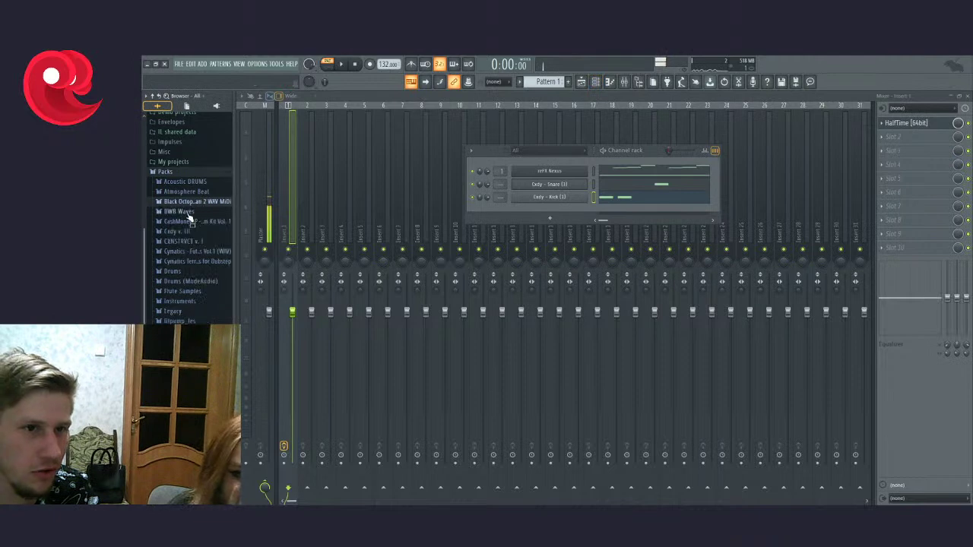
pyautogui.click(187, 213)
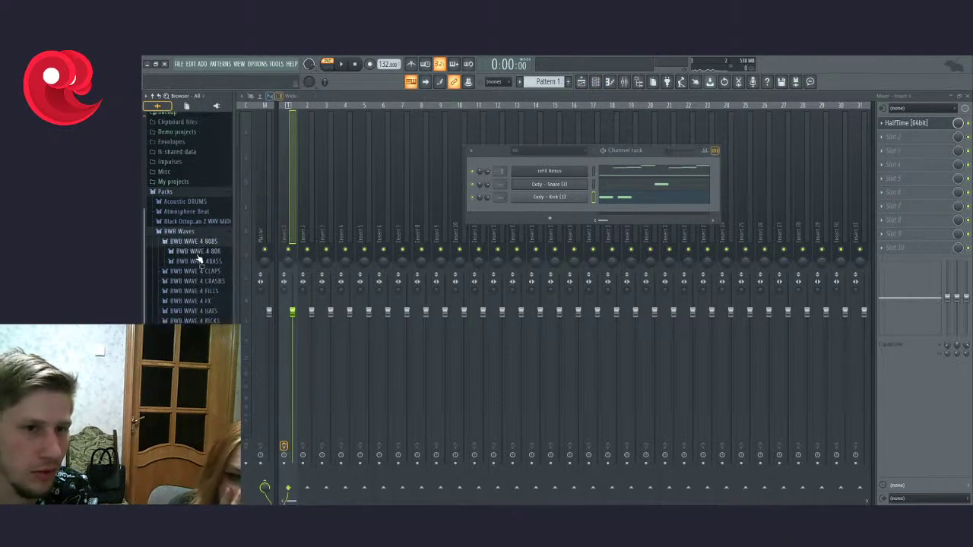
pyautogui.click(195, 241)
pyautogui.click(193, 238)
pyautogui.click(195, 210)
pyautogui.click(196, 191)
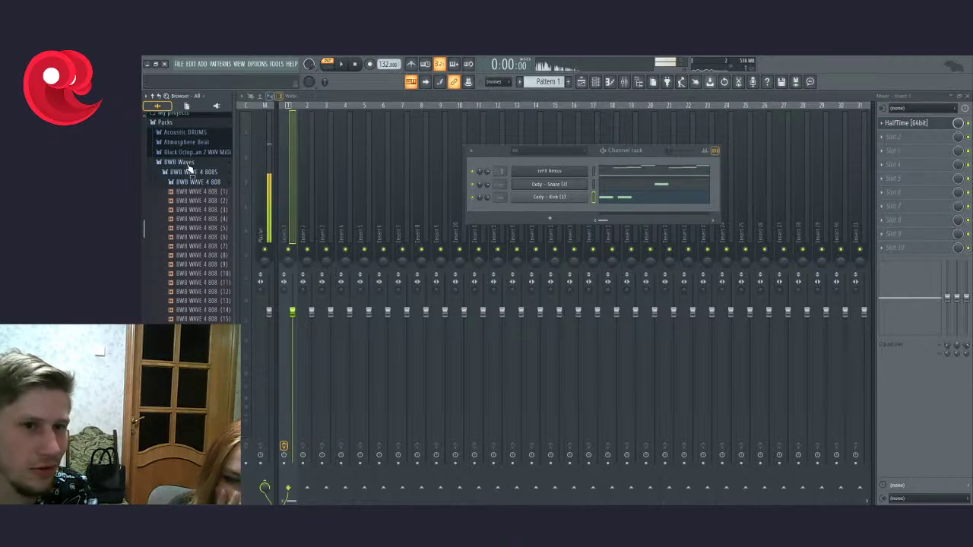
pyautogui.click(191, 163)
pyautogui.click(190, 201)
pyautogui.click(193, 233)
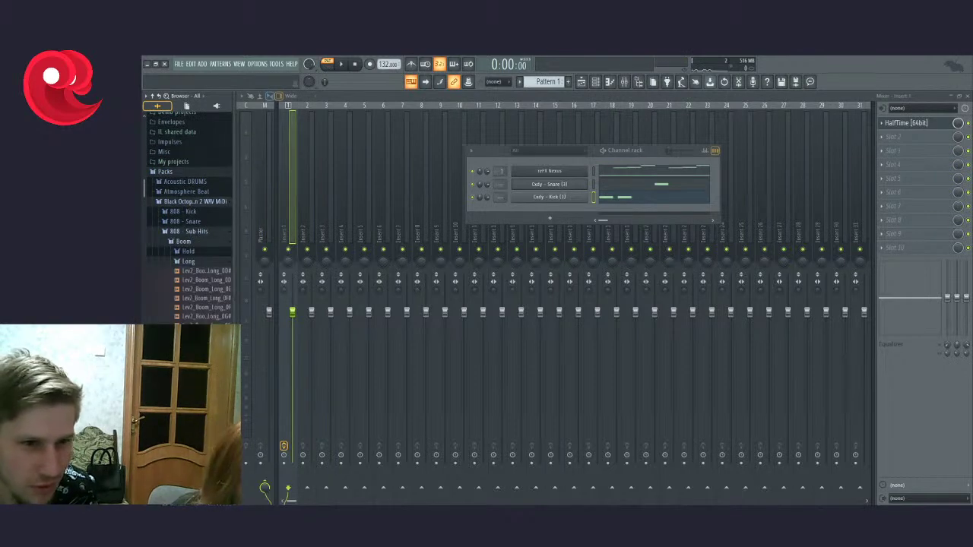
# Step: Add the Lev2_Boom_Long_1C sample as a new channel below the kick and check its sample settings
pyautogui.moveTo(201, 334); pyautogui.dragTo(486, 263)
pyautogui.moveTo(542, 215); pyautogui.dragTo(542, 214)
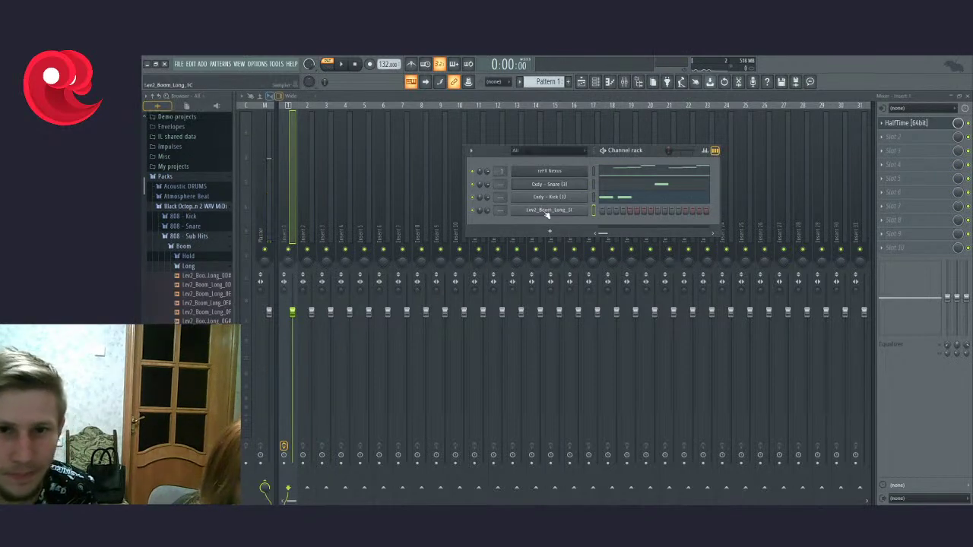
pyautogui.click(546, 211)
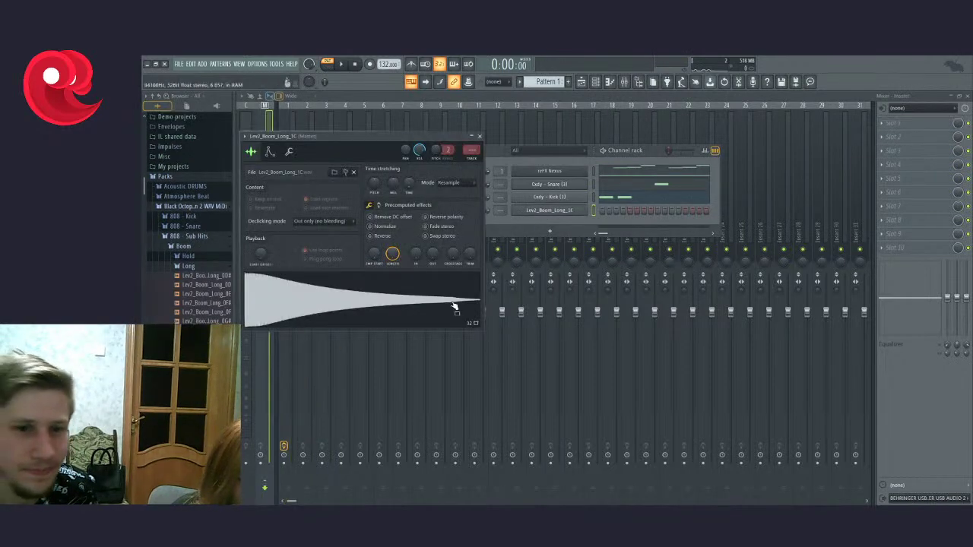
pyautogui.click(480, 137)
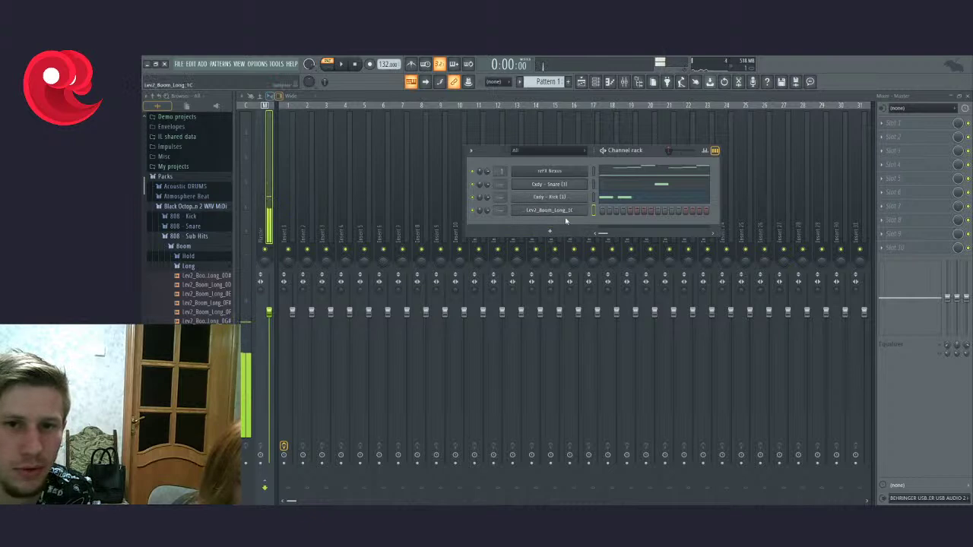
# Step: Place a short Lev2_Boom_Long_1C note on G#3 at the start of bar 1, raise it one octave, and play
pyautogui.click(608, 215)
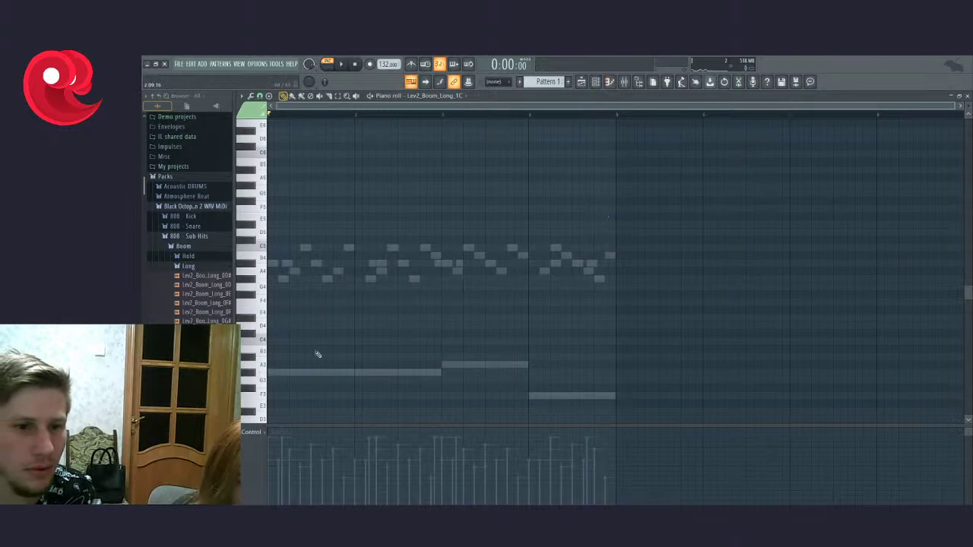
pyautogui.moveTo(312, 322); pyautogui.dragTo(254, 399)
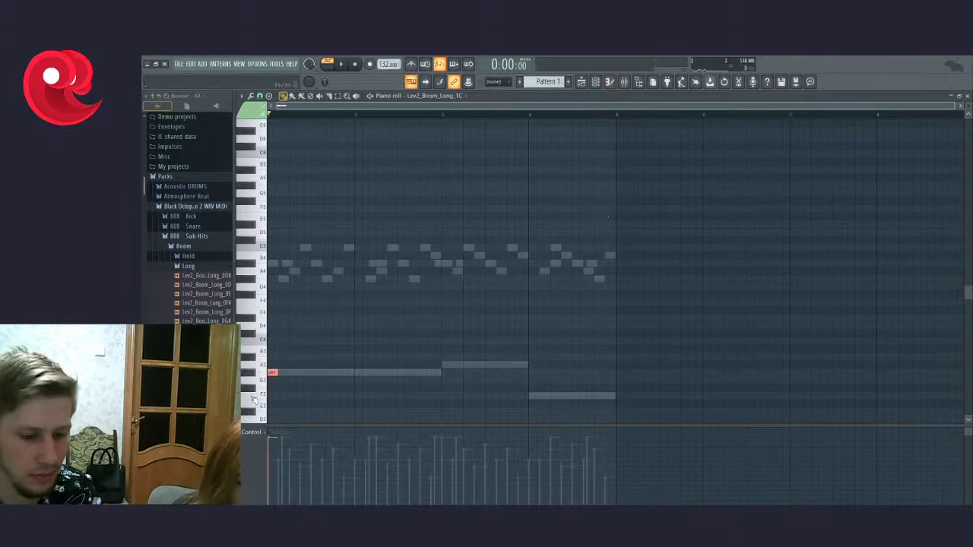
pyautogui.hotkey('ctrl', 'Up')
pyautogui.press('space')
pyautogui.scroll(3, 296, 275)
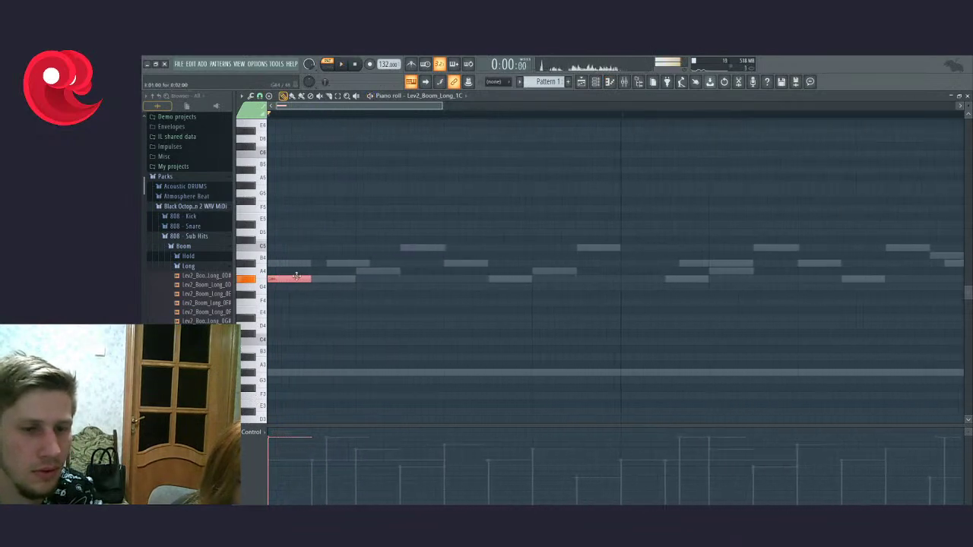
# Step: Set the root note of the Lev2_Boom_Long_1C channel to G5 and close its settings
pyautogui.click(625, 81)
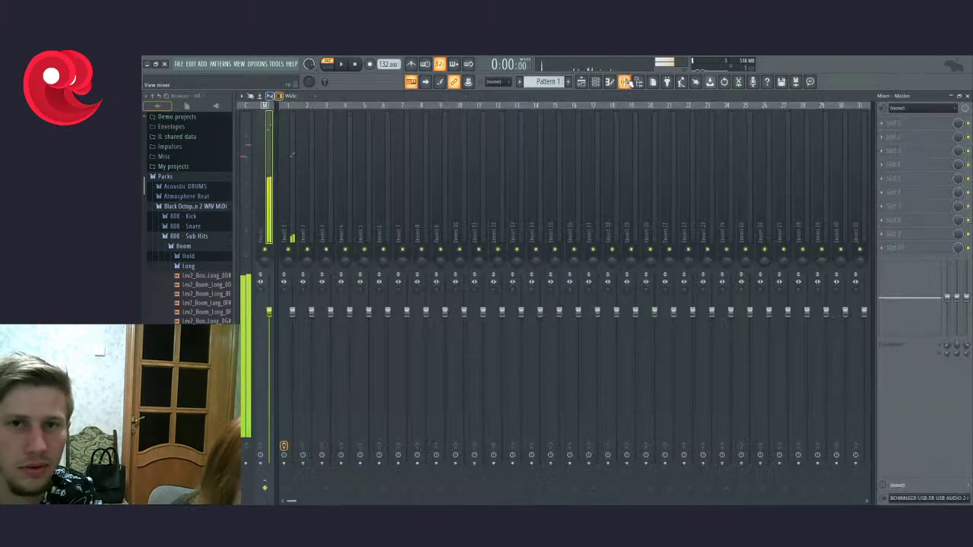
pyautogui.click(596, 81)
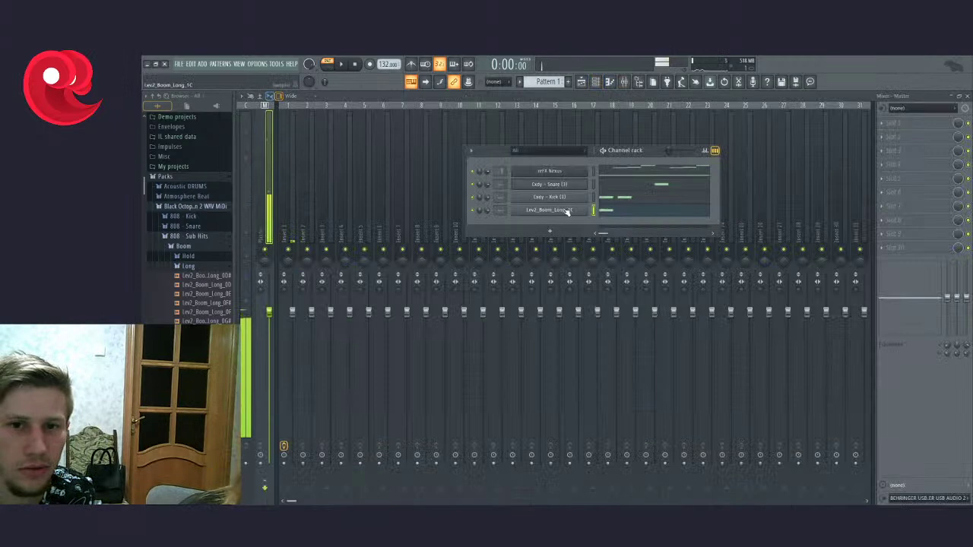
pyautogui.click(566, 210)
pyautogui.click(289, 152)
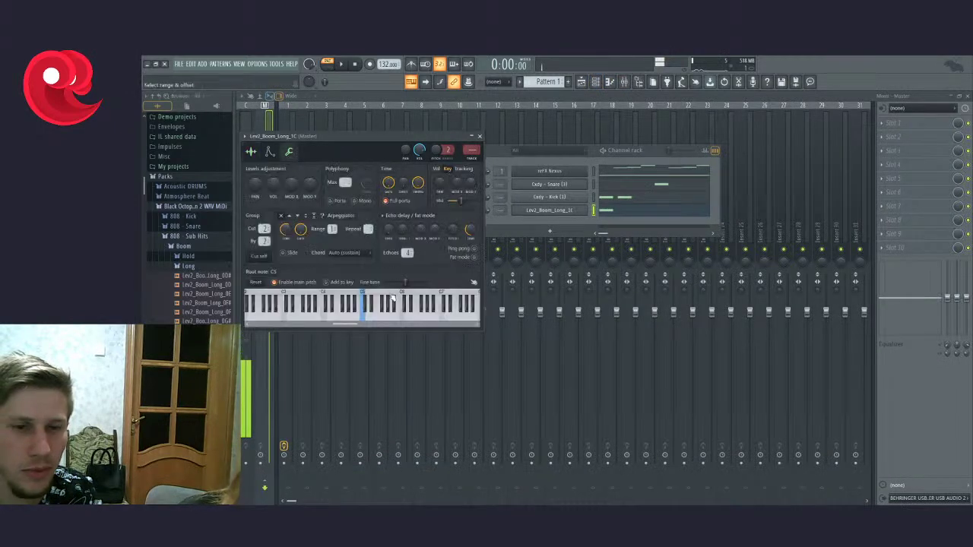
pyautogui.click(348, 318)
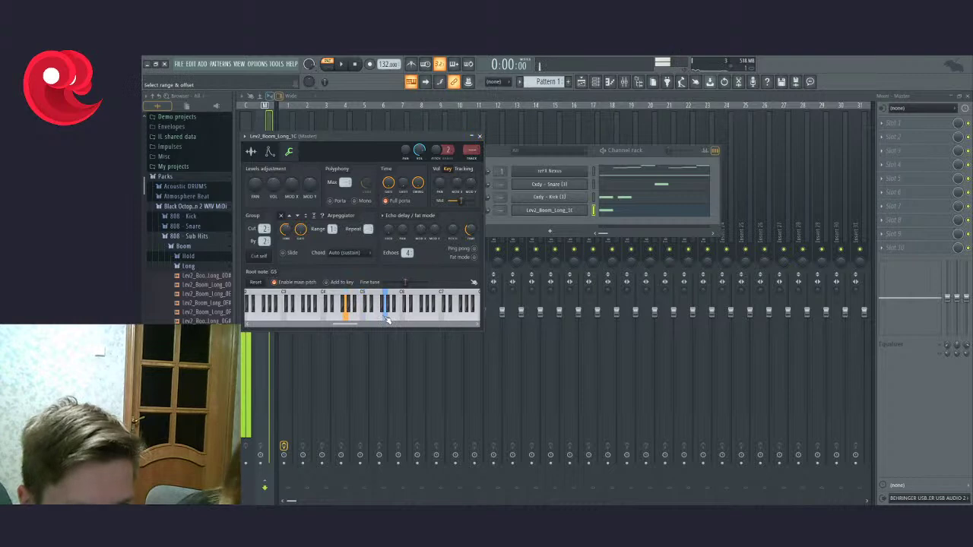
pyautogui.click(480, 137)
# Step: Raise the boom note at the start of bar 1 to G#5 and on to A5, playing the pattern to check the pitch
pyautogui.click(616, 213)
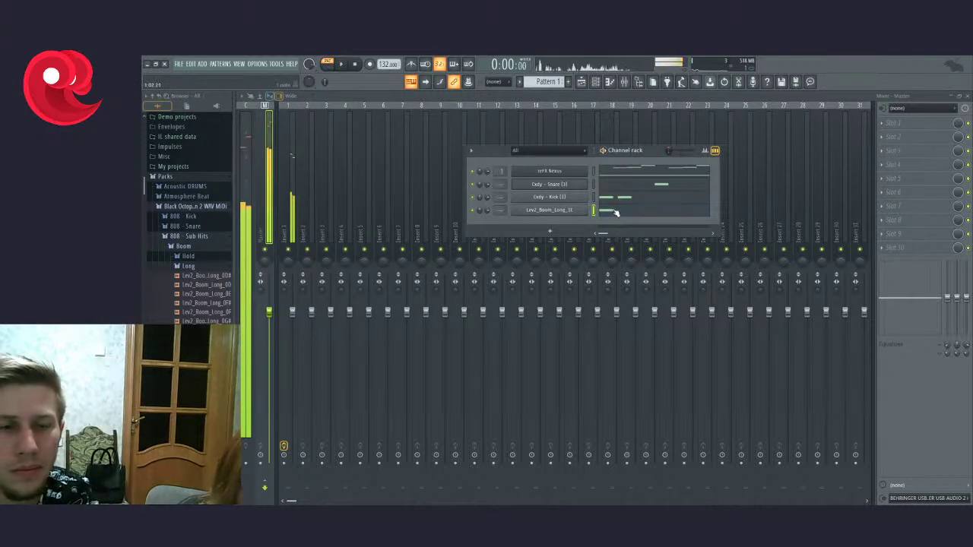
pyautogui.click(605, 210)
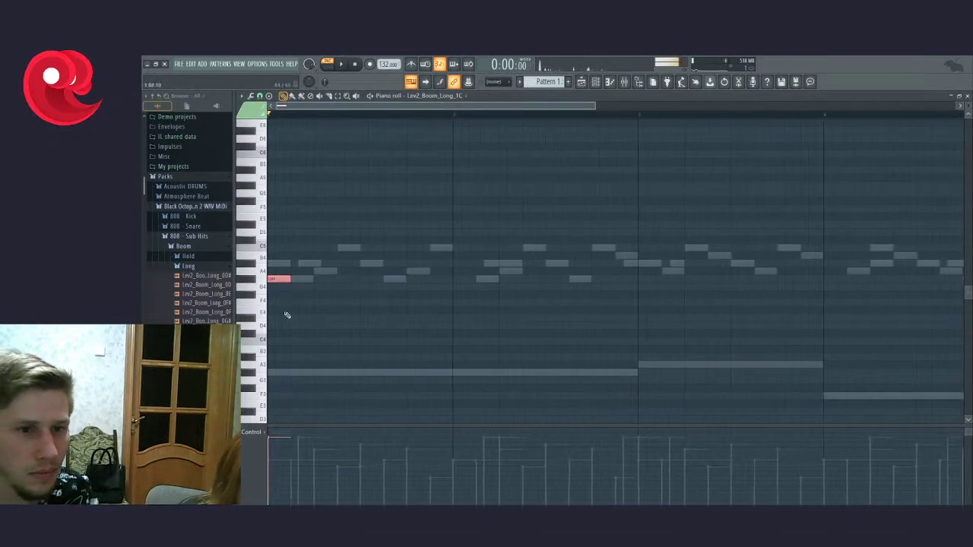
pyautogui.press('space')
pyautogui.press('space')
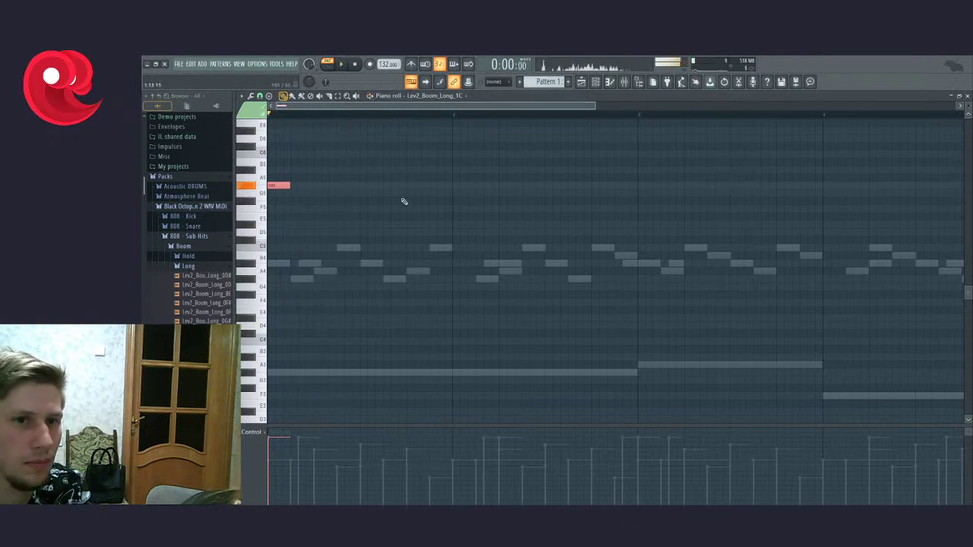
pyautogui.hotkey('shift', 'Up')
pyautogui.press('space')
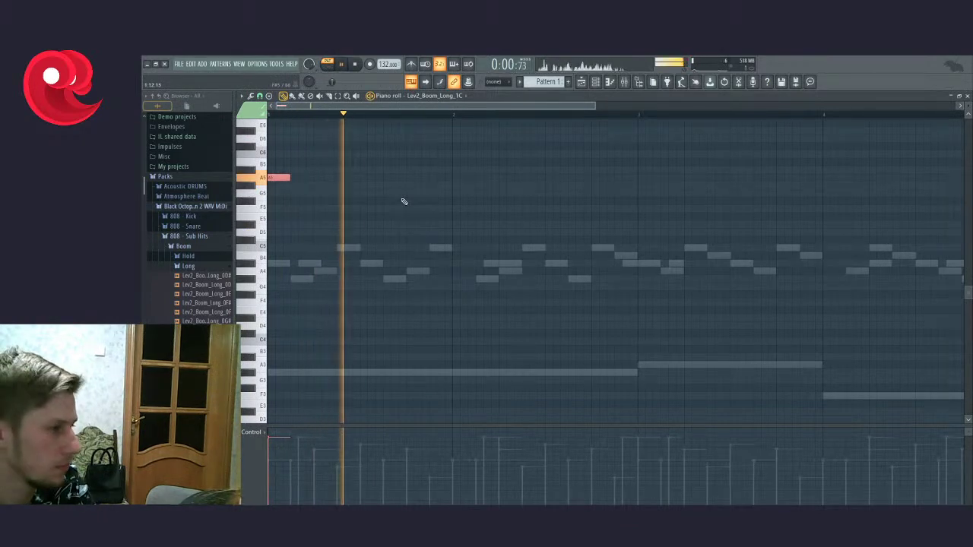
pyautogui.press('space')
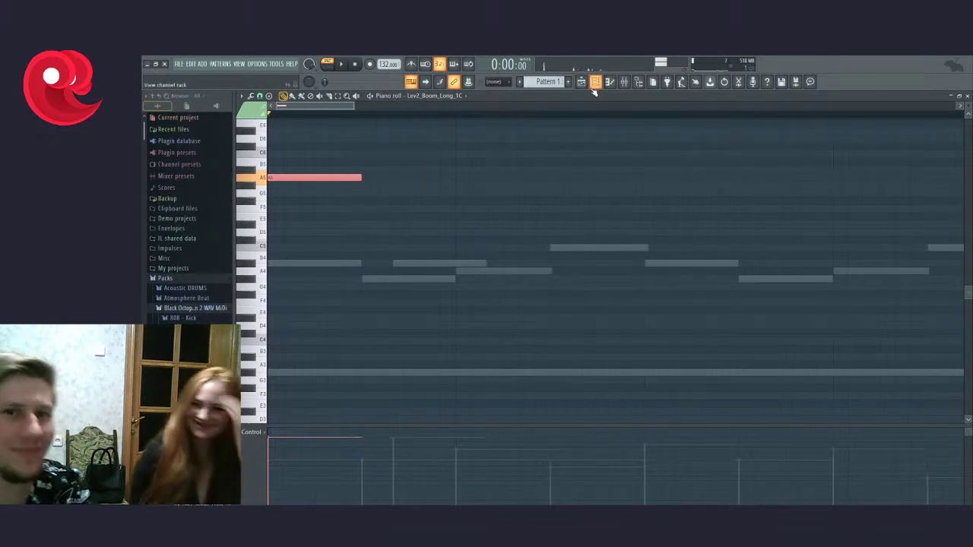
# Step: Reopen the Lev2_Boom_Long_1C channel and show its sample settings
pyautogui.click(594, 83)
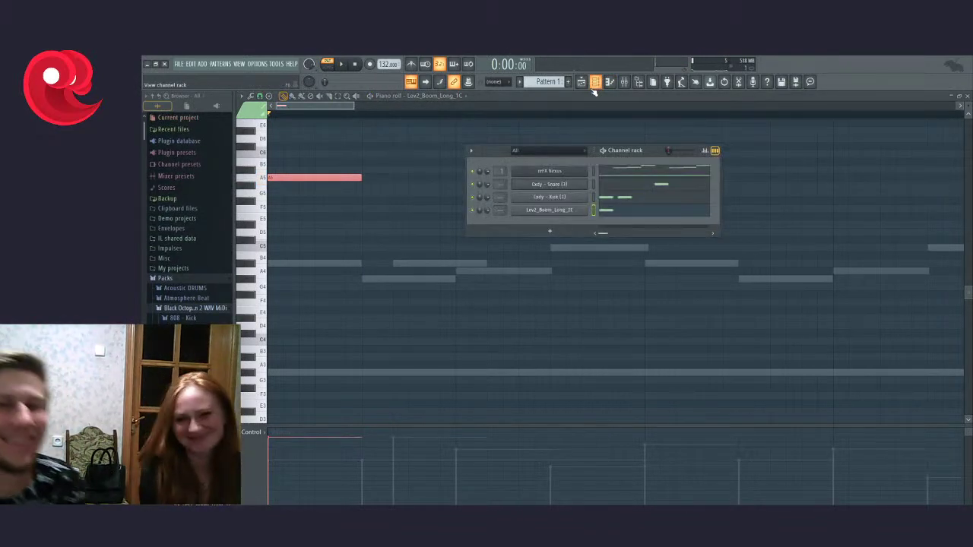
pyautogui.click(574, 213)
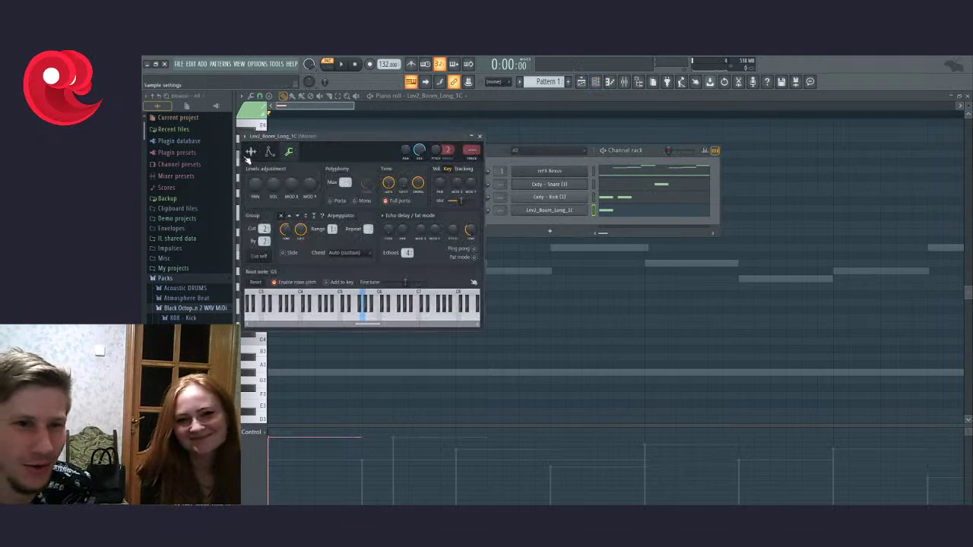
pyautogui.click(253, 153)
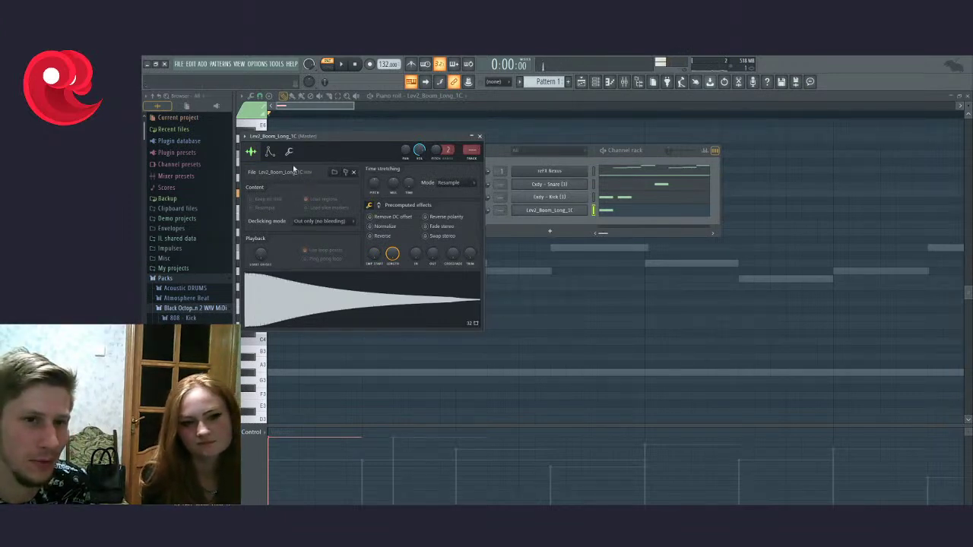
# Step: Check the HalfTime effect on mixer Insert 1, listen to the pattern, and return to the boom channel's sample settings
pyautogui.click(624, 82)
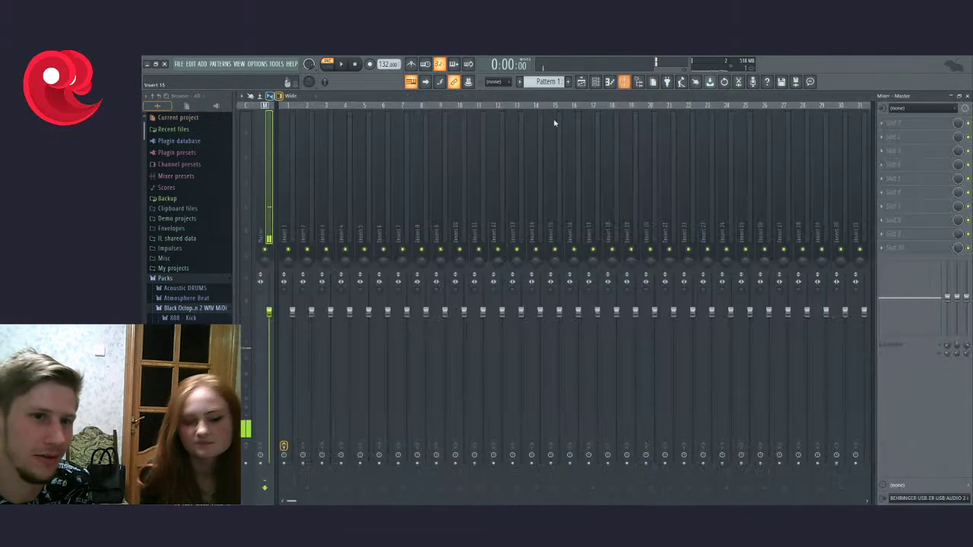
pyautogui.click(284, 202)
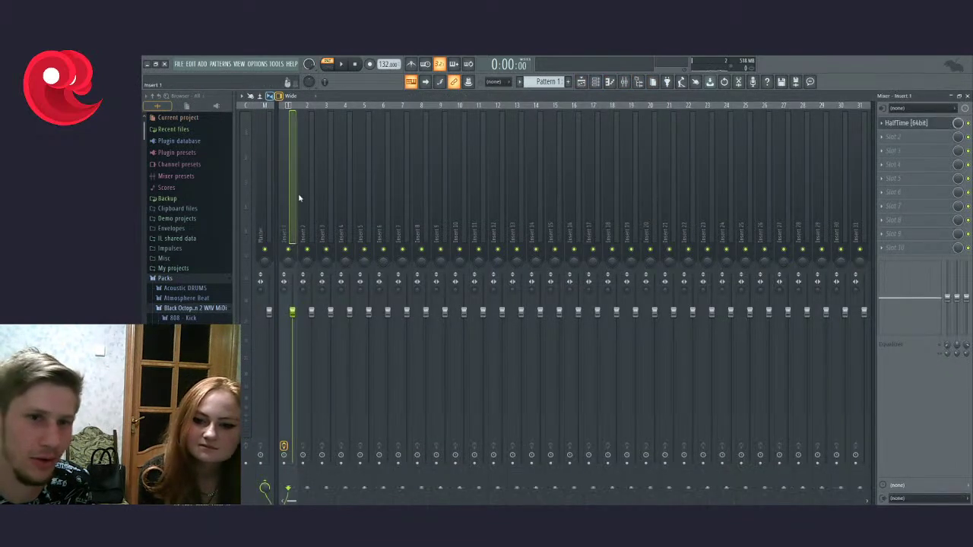
pyautogui.click(908, 123)
pyautogui.click(908, 122)
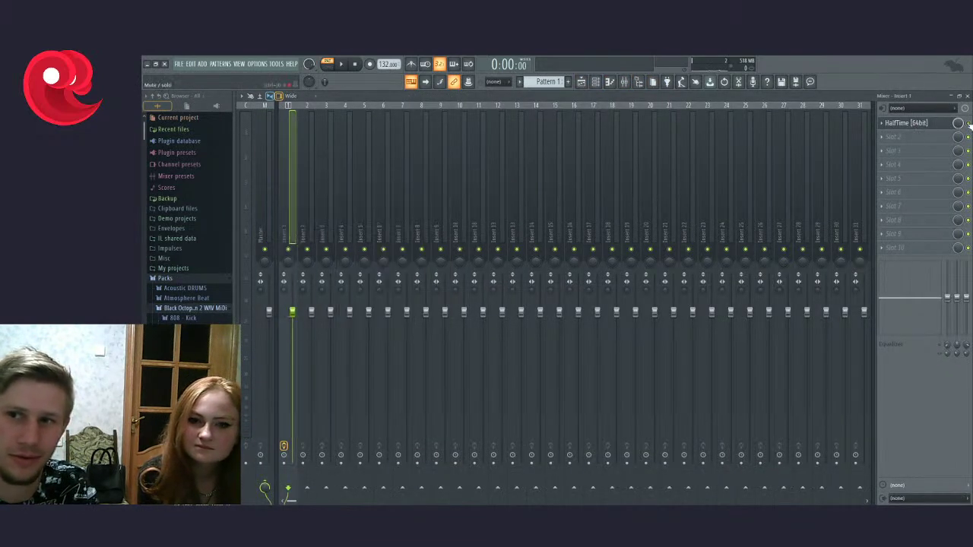
pyautogui.press('space')
pyautogui.press('space')
pyautogui.press('space')
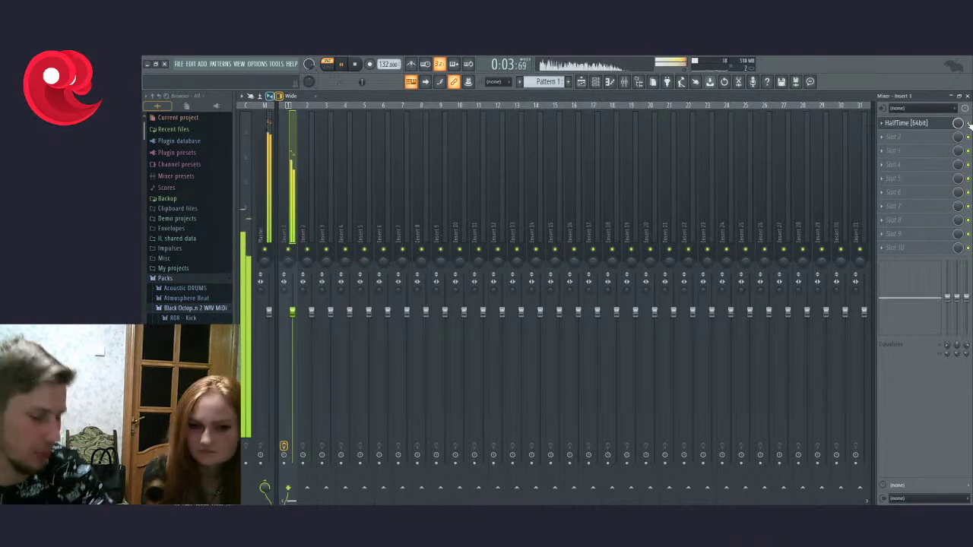
pyautogui.press('space')
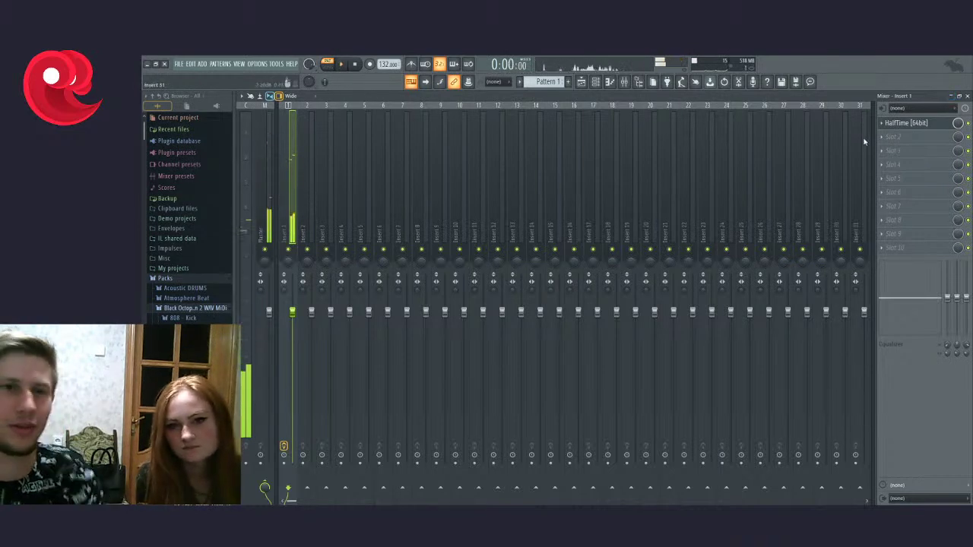
pyautogui.click(966, 96)
pyautogui.click(500, 183)
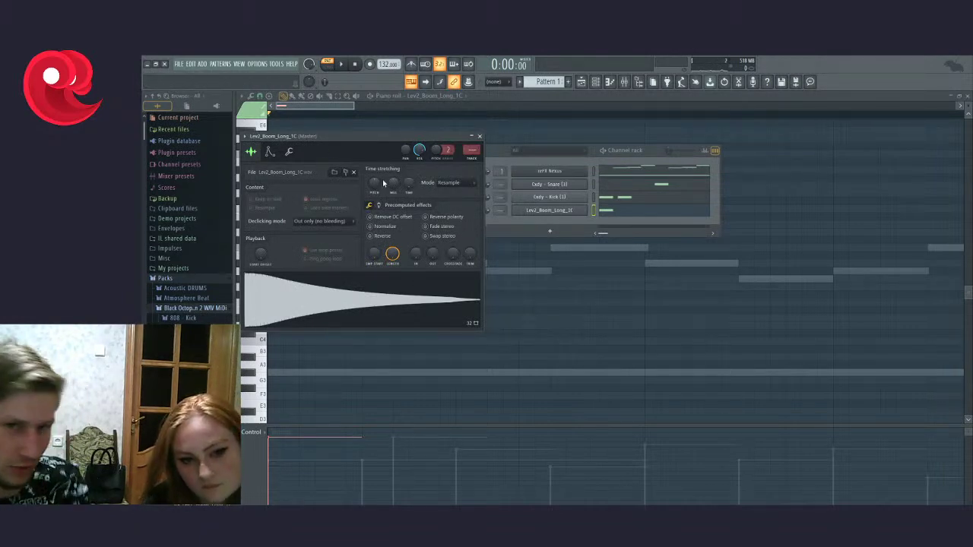
# Step: Reopen the Lev2_Boom_Long_1C channel and check its root note on the keyboard
pyautogui.click(628, 211)
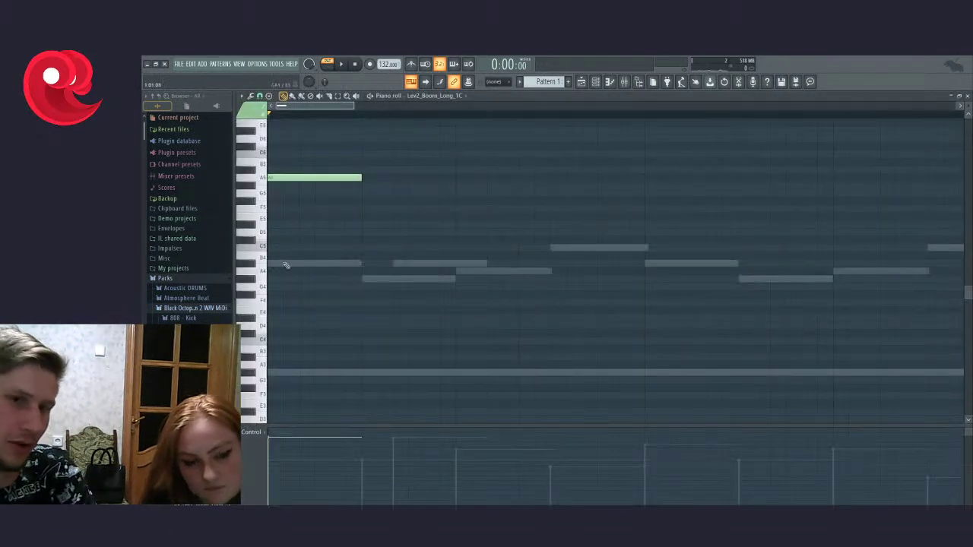
pyautogui.click(595, 81)
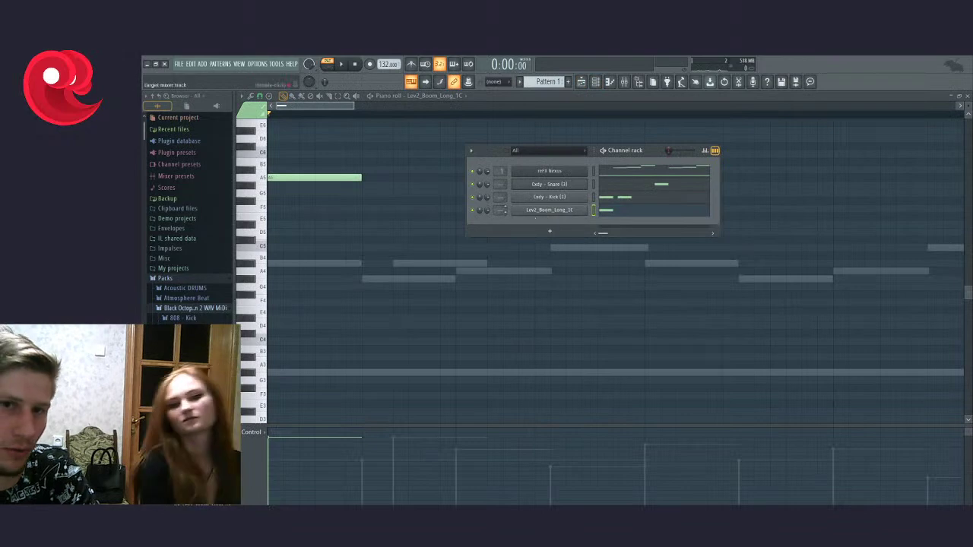
pyautogui.click(532, 210)
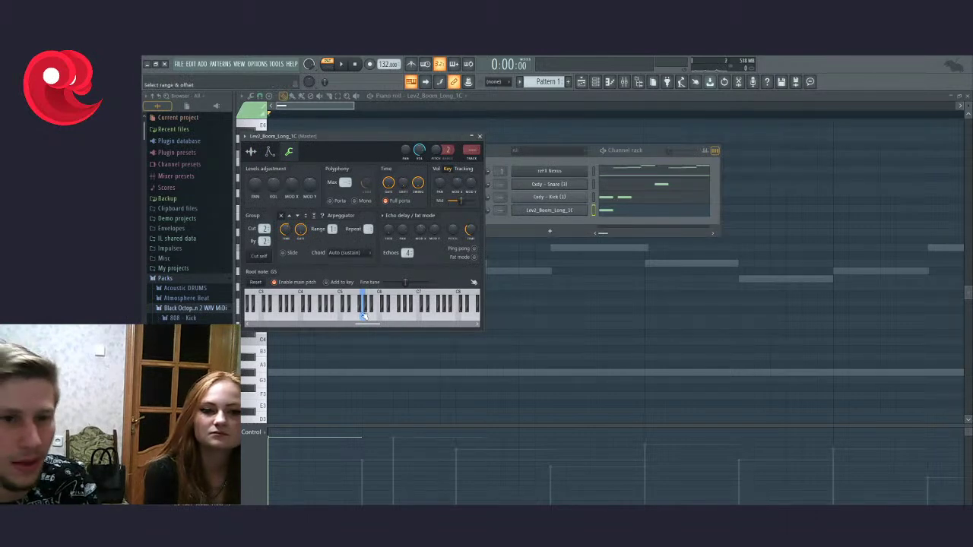
pyautogui.click(480, 136)
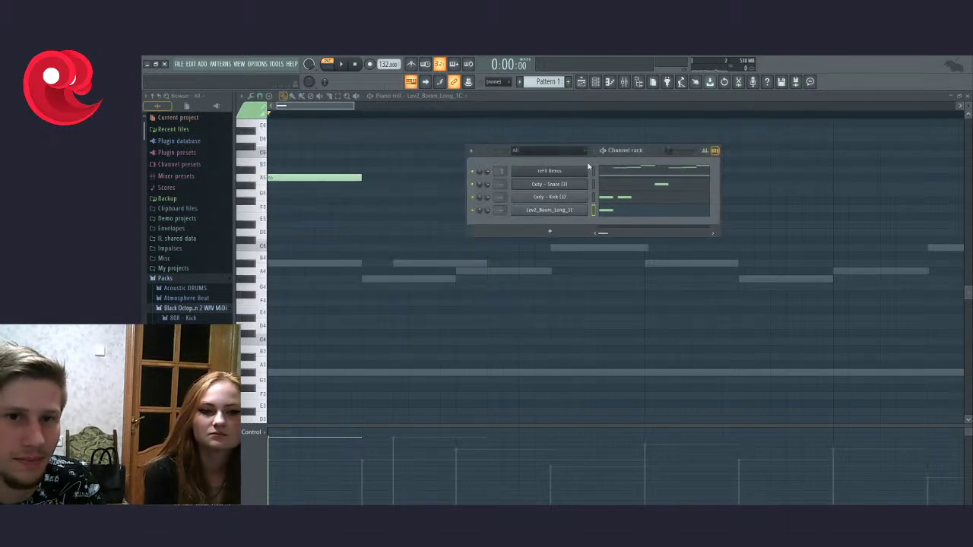
# Step: Play the pattern from the boom channel's piano roll and listen to the bass note against the melody
pyautogui.click(609, 213)
pyautogui.press('space')
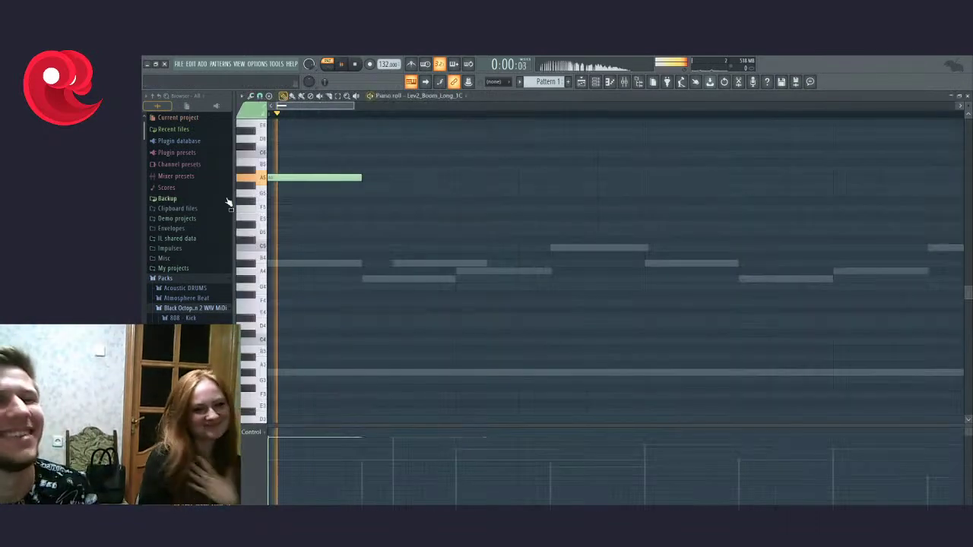
pyautogui.scroll(-2, 288, 222)
pyautogui.scroll(-2, 288, 251)
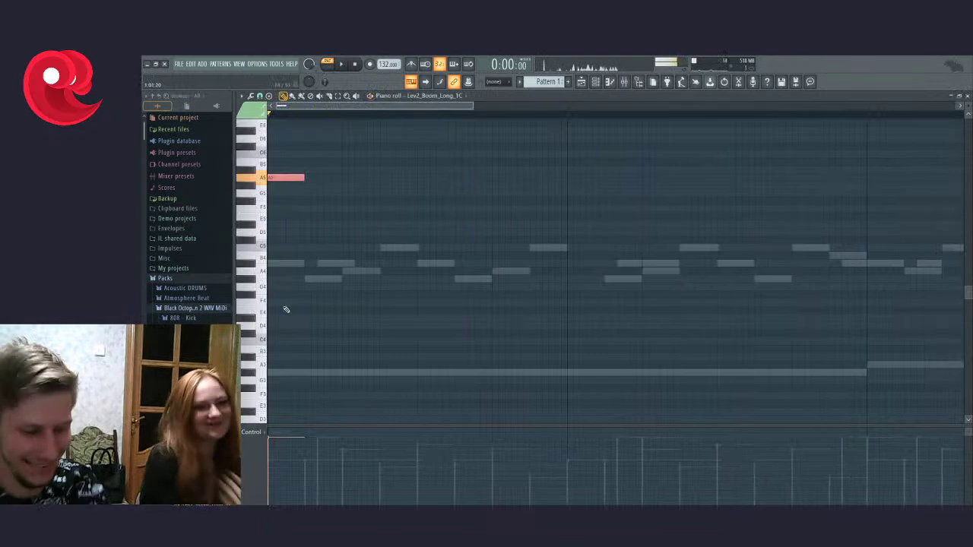
pyautogui.hotkey('shift', 'Up')
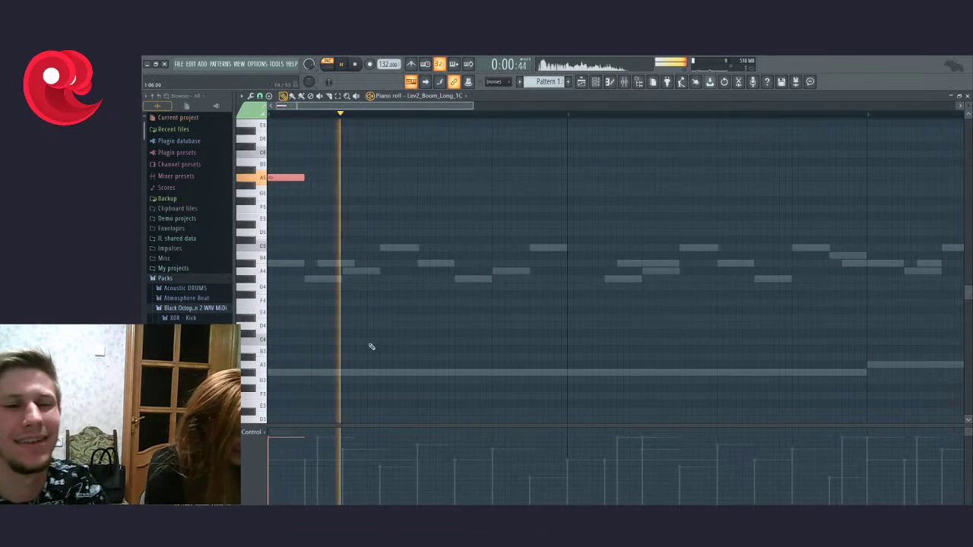
pyautogui.press('space')
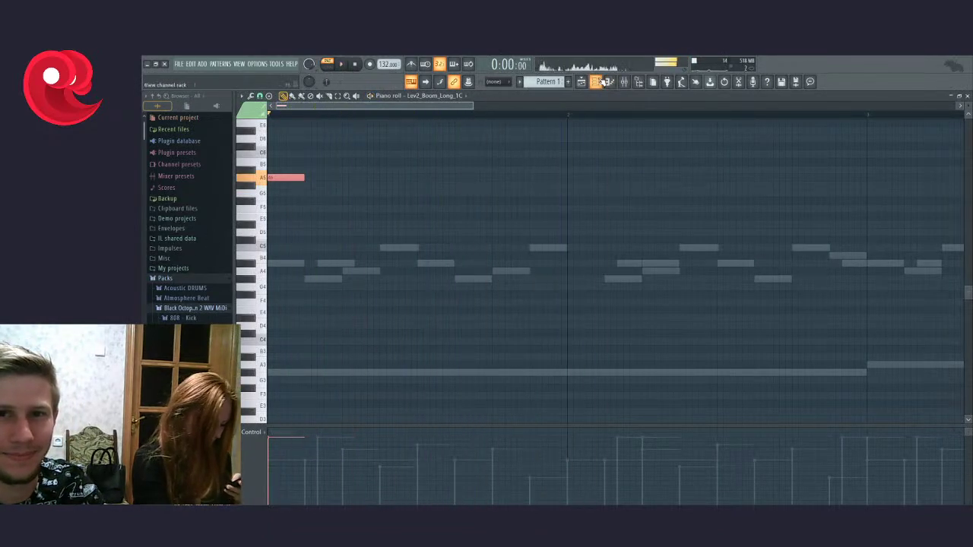
# Step: Enable the volume envelope of the Lev2_Boom_Long_1C channel with a very short attack, audition it, and close the settings
pyautogui.press('F6')
pyautogui.click(541, 211)
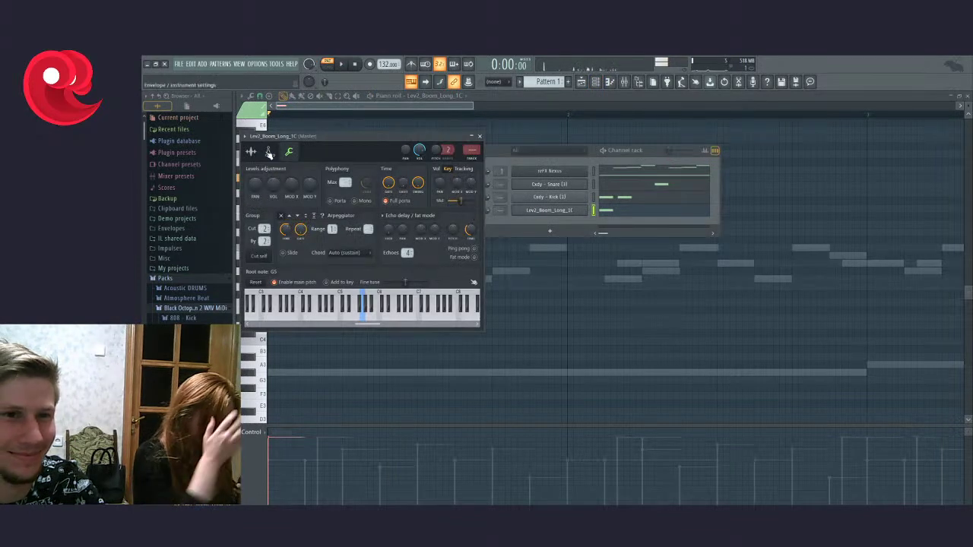
pyautogui.click(269, 152)
pyautogui.moveTo(268, 238); pyautogui.dragTo(319, 251)
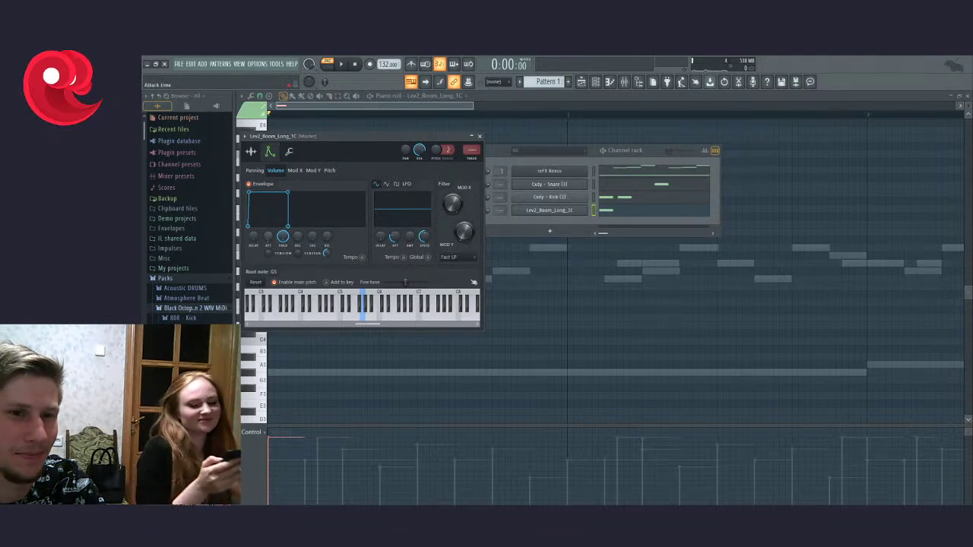
pyautogui.press('z')
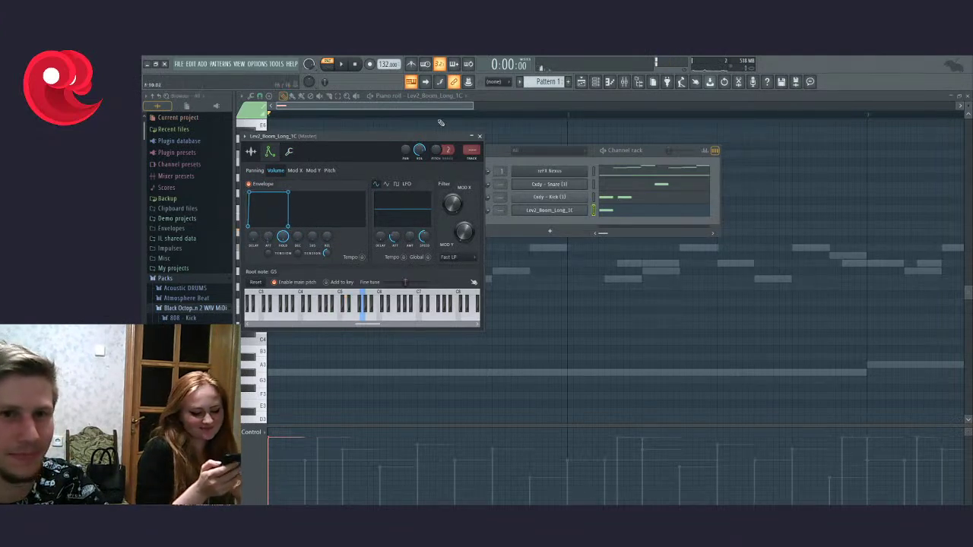
pyautogui.click(480, 136)
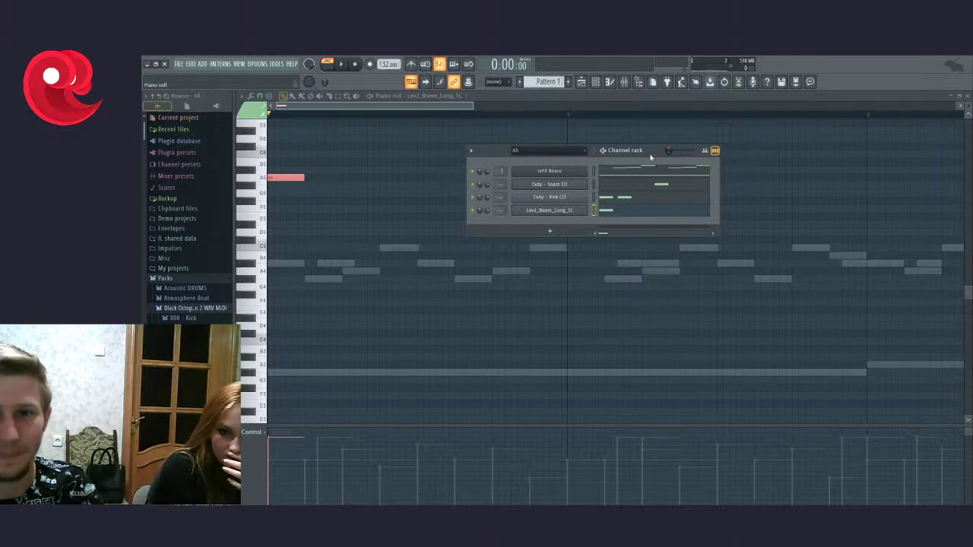
# Step: Add a half-beat G#5 boom note in bar 1, lengthen the opening A5 note to one beat, and play the pattern
pyautogui.click(373, 185)
pyautogui.press('space')
pyautogui.press('space')
pyautogui.moveTo(304, 177); pyautogui.dragTo(347, 179)
pyautogui.press('space')
pyautogui.press('space')
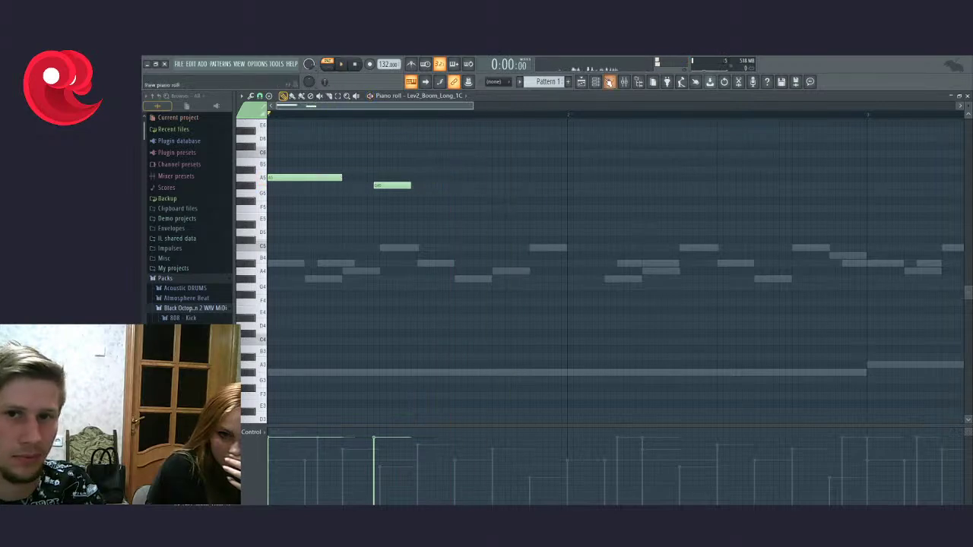
# Step: Raise the Boost in the boom sample's precomputed effects, turn on Clip, and audition the sample
pyautogui.click(595, 82)
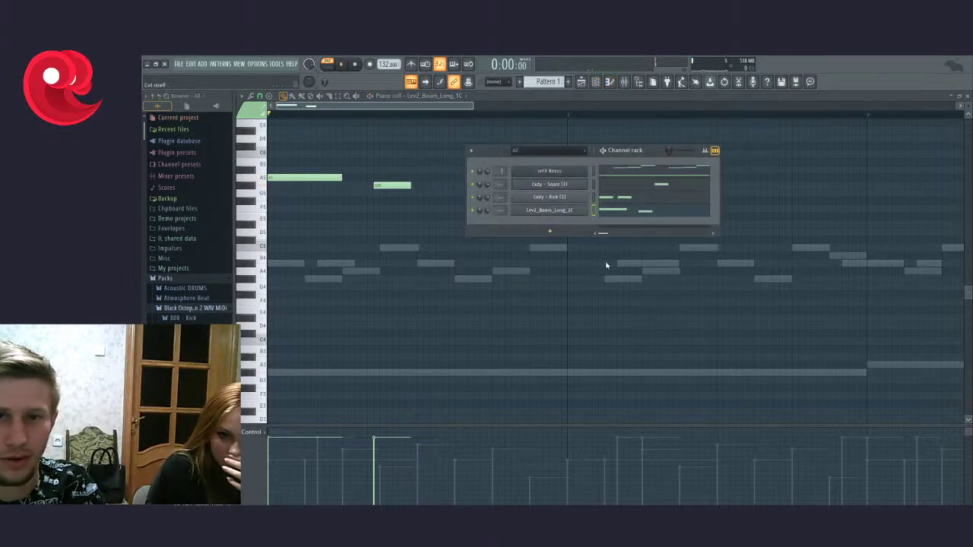
pyautogui.click(550, 211)
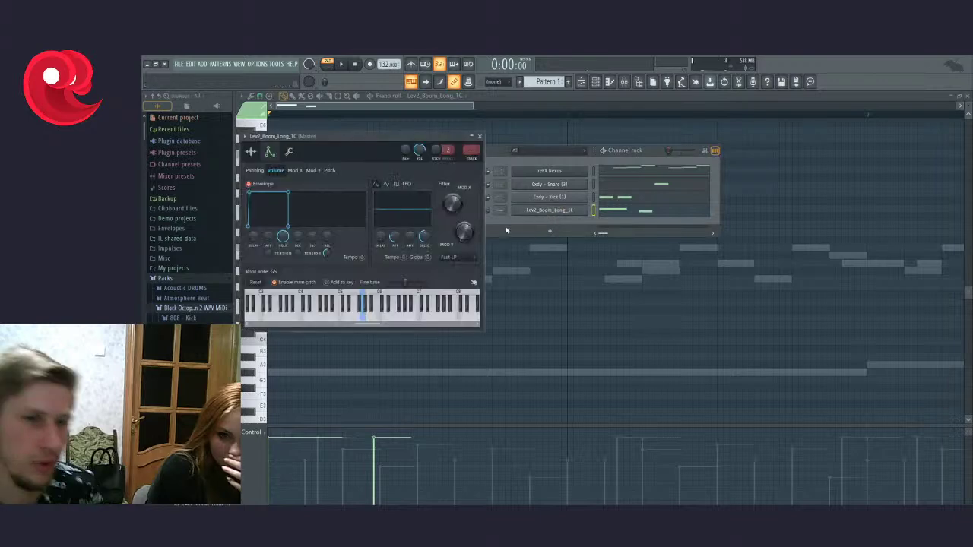
pyautogui.click(251, 151)
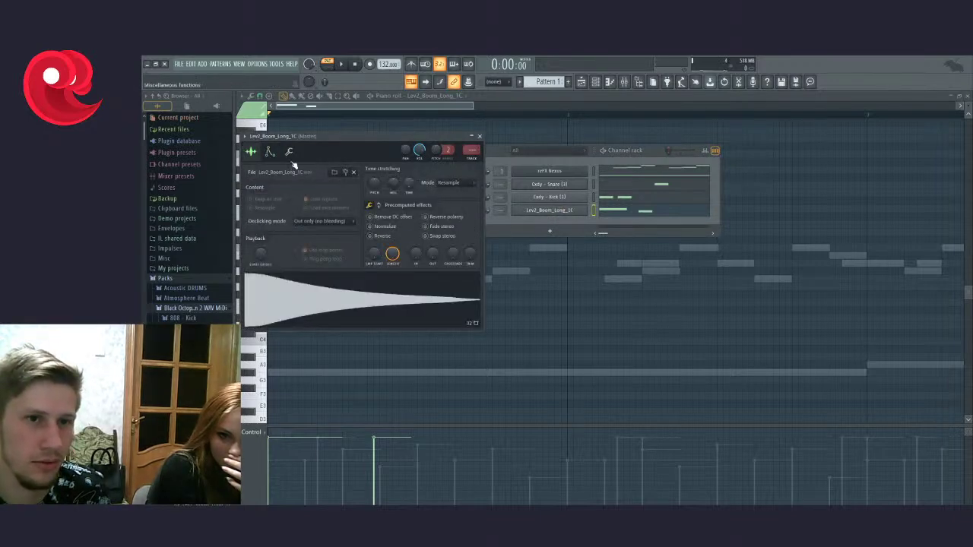
pyautogui.click(379, 205)
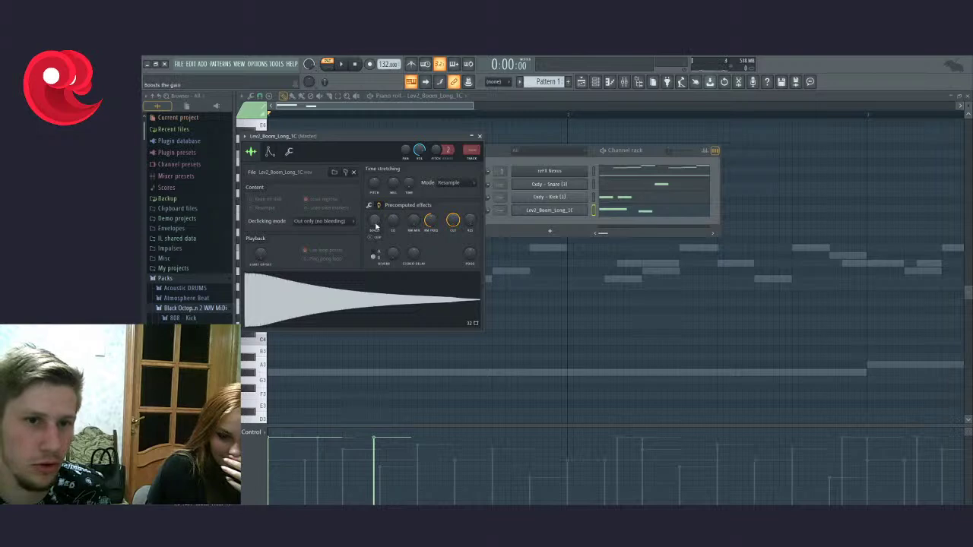
pyautogui.moveTo(376, 227); pyautogui.dragTo(376, 217)
pyautogui.click(354, 308)
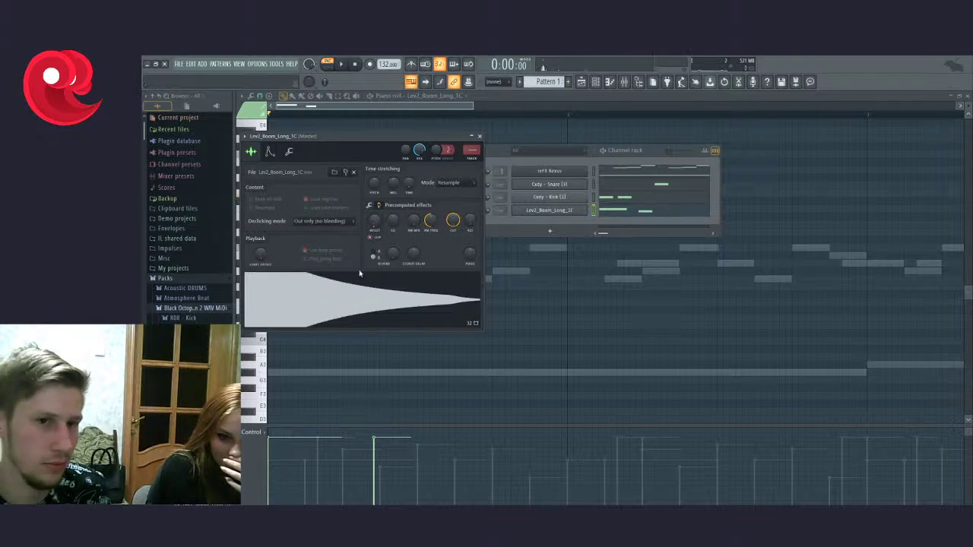
pyautogui.click(358, 282)
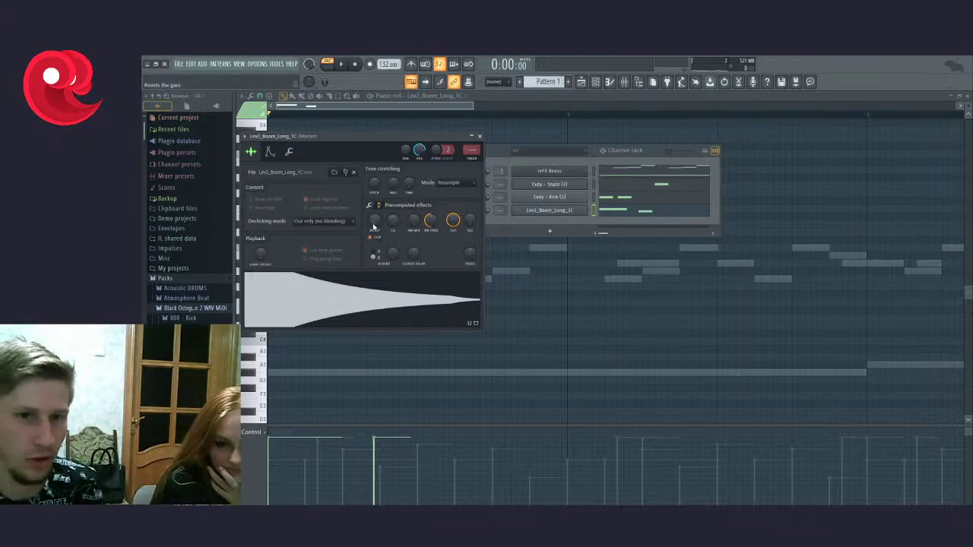
# Step: Try a longer attack on the boom channel's volume envelope and bring it back down to zero
pyautogui.click(271, 152)
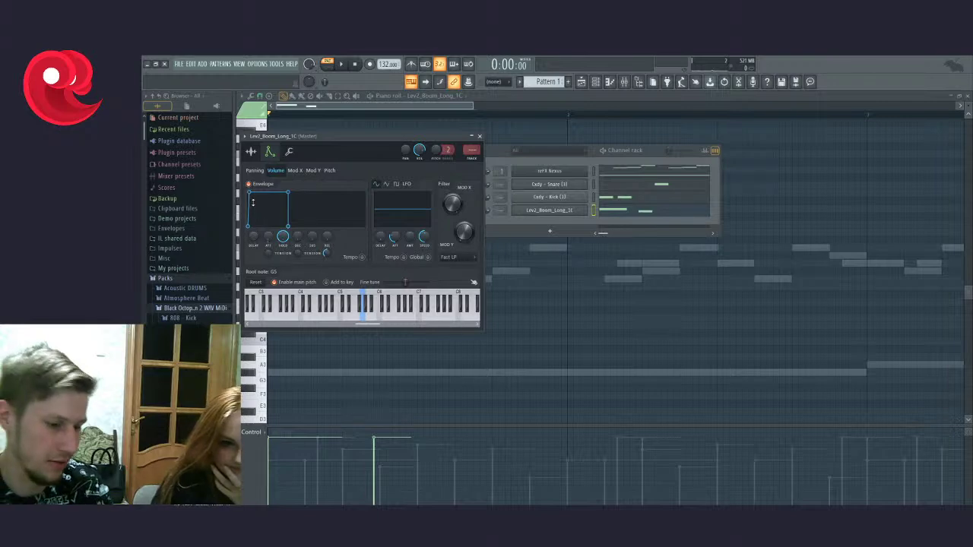
pyautogui.moveTo(252, 222); pyautogui.dragTo(271, 237)
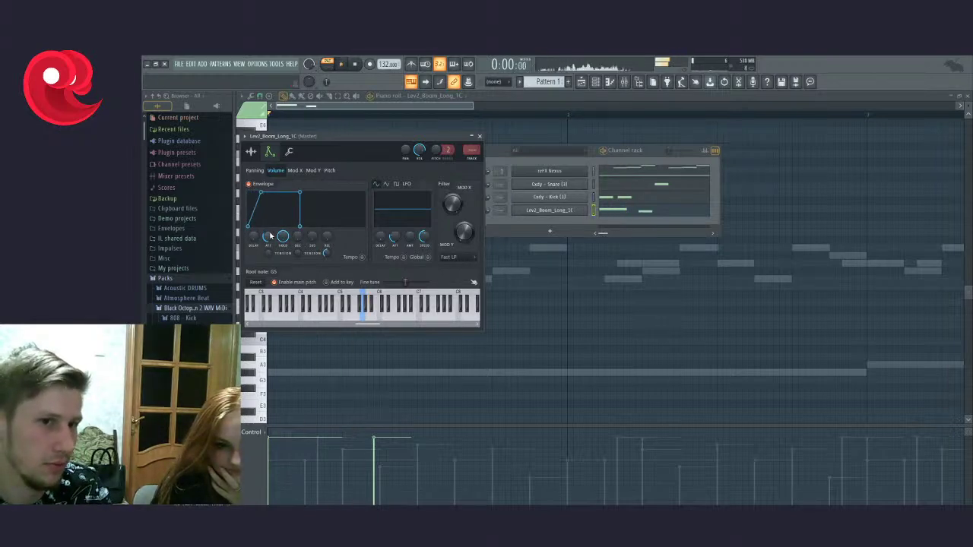
pyautogui.moveTo(270, 236); pyautogui.dragTo(270, 255)
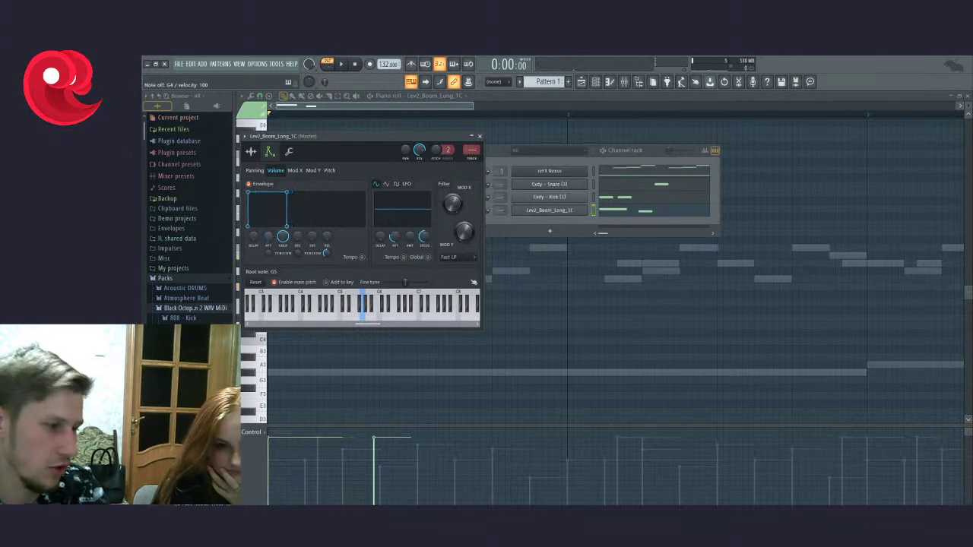
pyautogui.moveTo(274, 240)
pyautogui.mouseDown()
pyautogui.moveTo(274, 223)
pyautogui.moveTo(274, 237)
pyautogui.mouseUp()
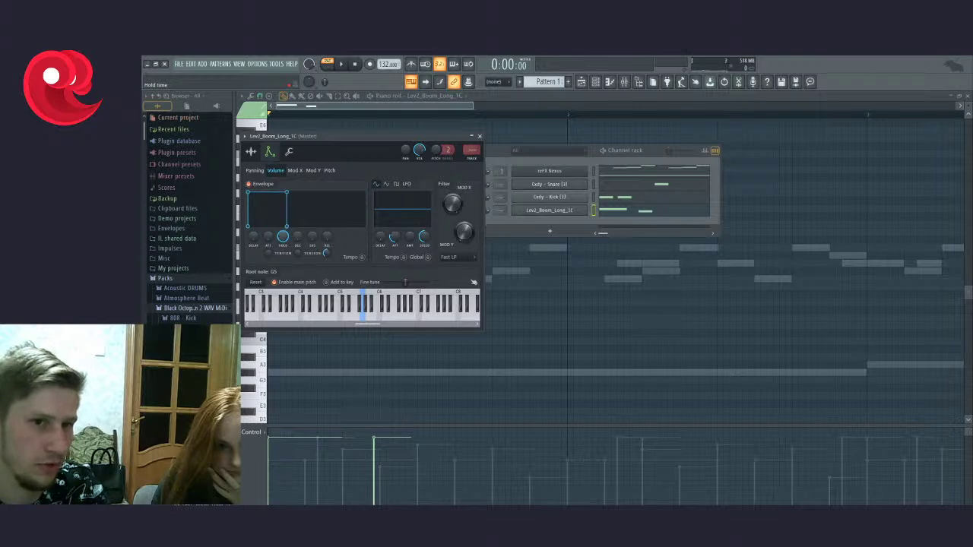
# Step: Try raised decay, sustain and release on the boom's volume envelope while auditioning notes, and reset them
pyautogui.moveTo(297, 240); pyautogui.dragTo(297, 228)
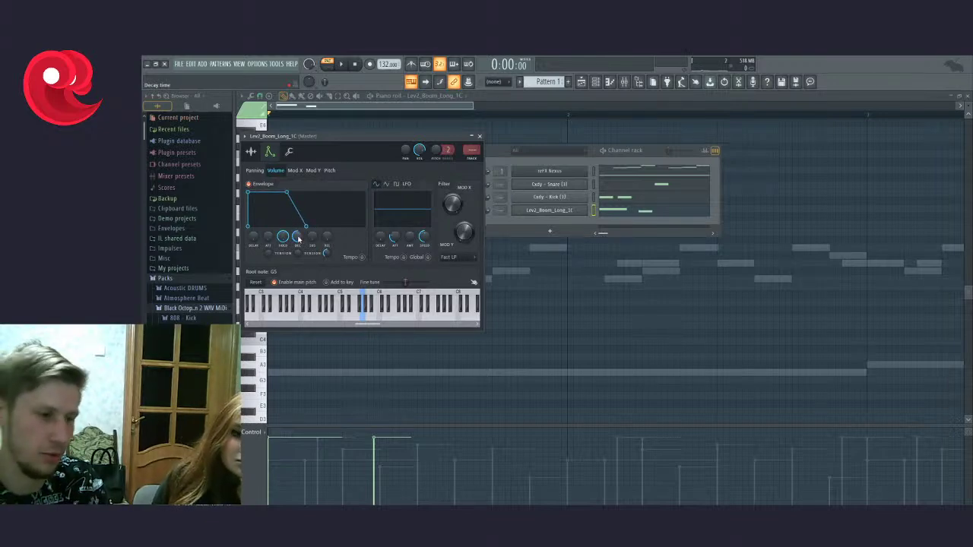
pyautogui.press('z')
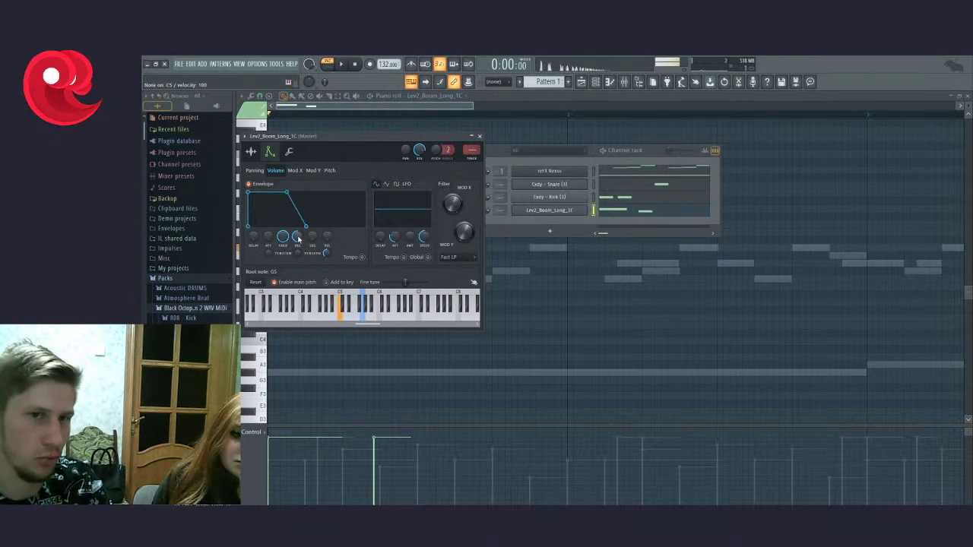
pyautogui.press('z')
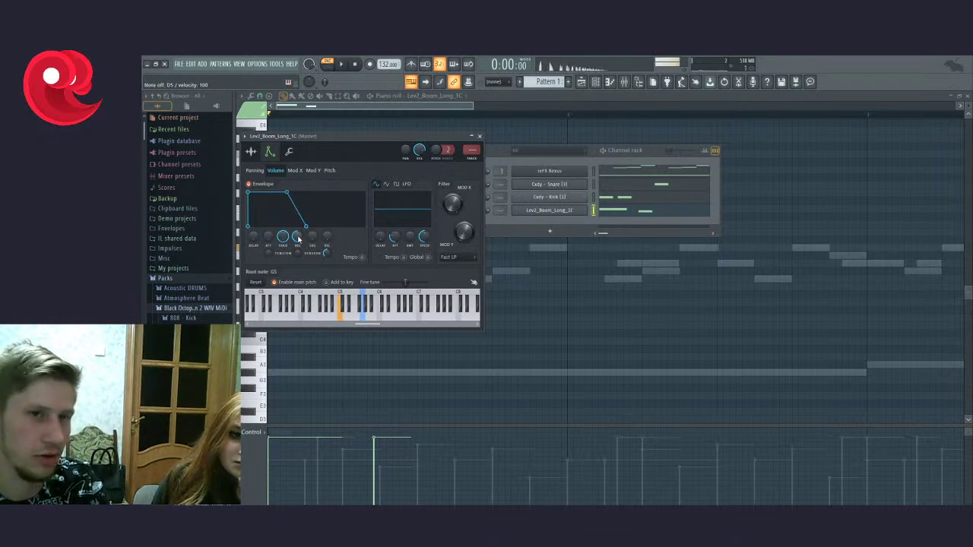
pyautogui.moveTo(313, 239); pyautogui.dragTo(313, 222)
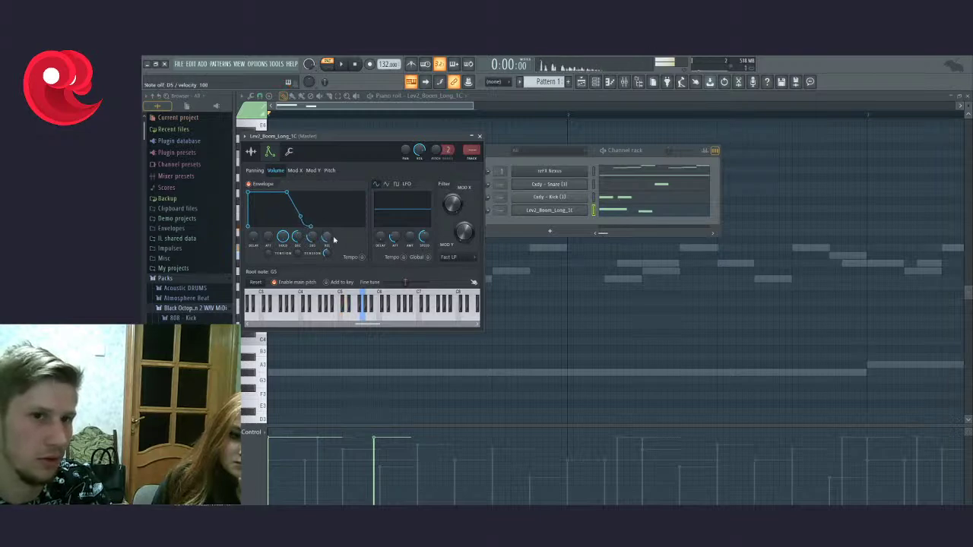
pyautogui.press('x')
pyautogui.moveTo(312, 237); pyautogui.dragTo(267, 239)
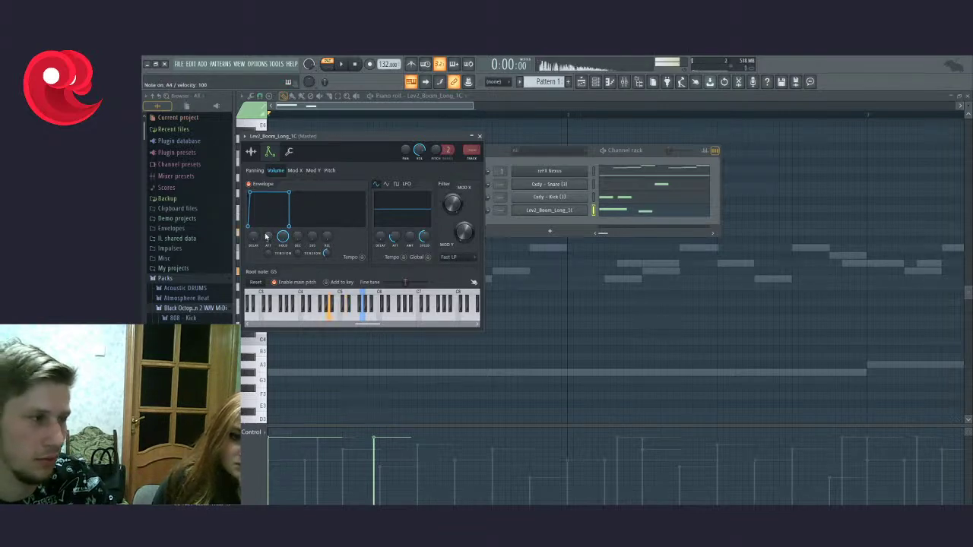
# Step: Set a slight attack on the boom's volume envelope while auditioning A4, and close the channel settings
pyautogui.moveTo(266, 236); pyautogui.dragTo(266, 239)
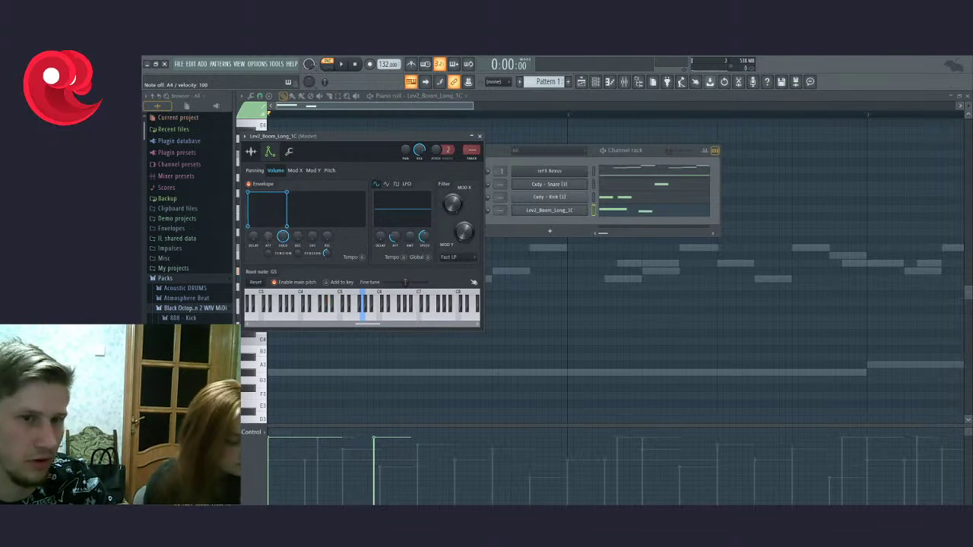
pyautogui.press('n')
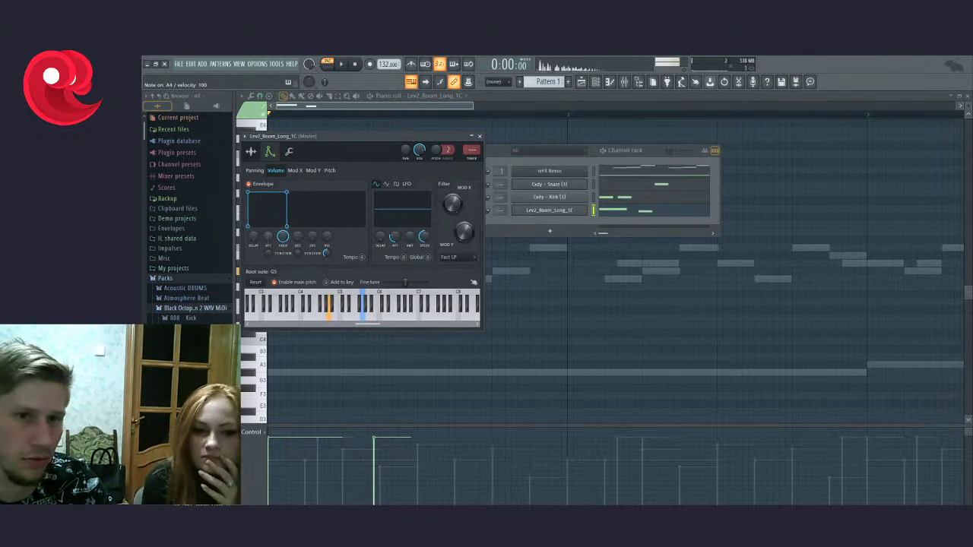
pyautogui.moveTo(268, 236); pyautogui.dragTo(267, 232)
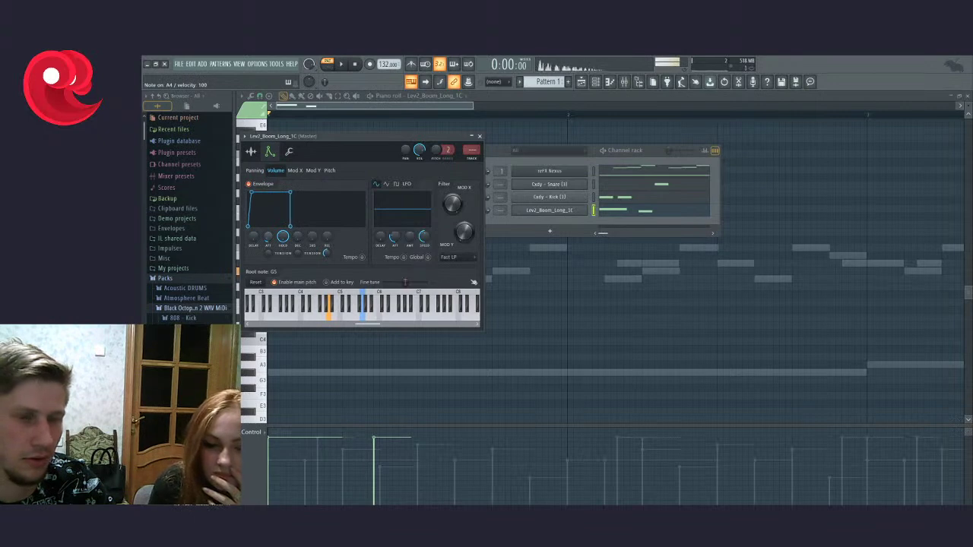
pyautogui.click(479, 136)
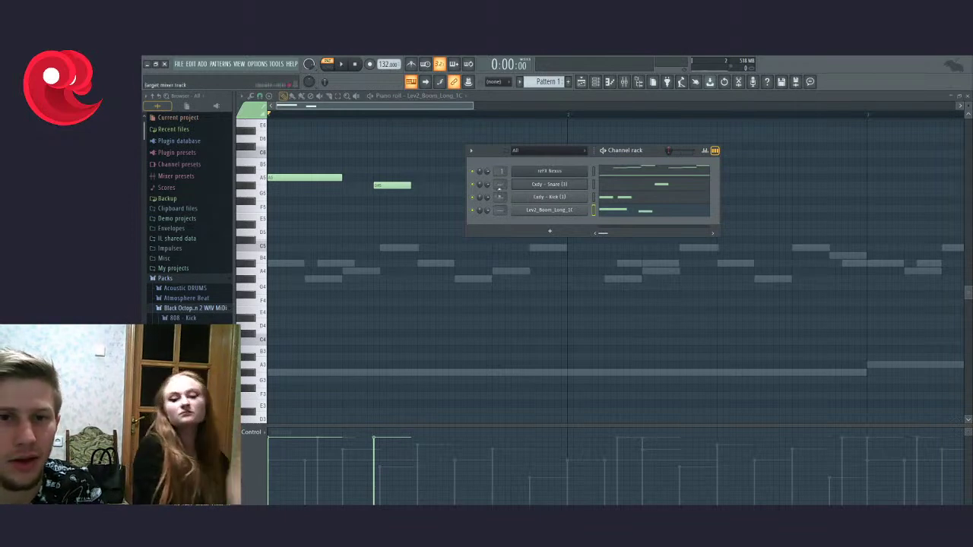
# Step: Play the pattern, delete the G#5 boom note, and lengthen the opening A5 note to three beats
pyautogui.press('space')
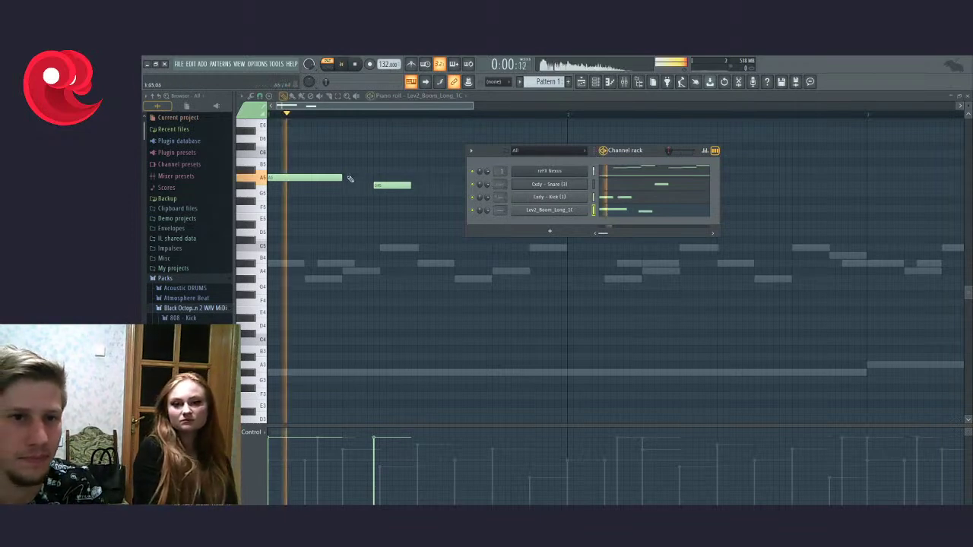
pyautogui.press('space')
pyautogui.press('F6')
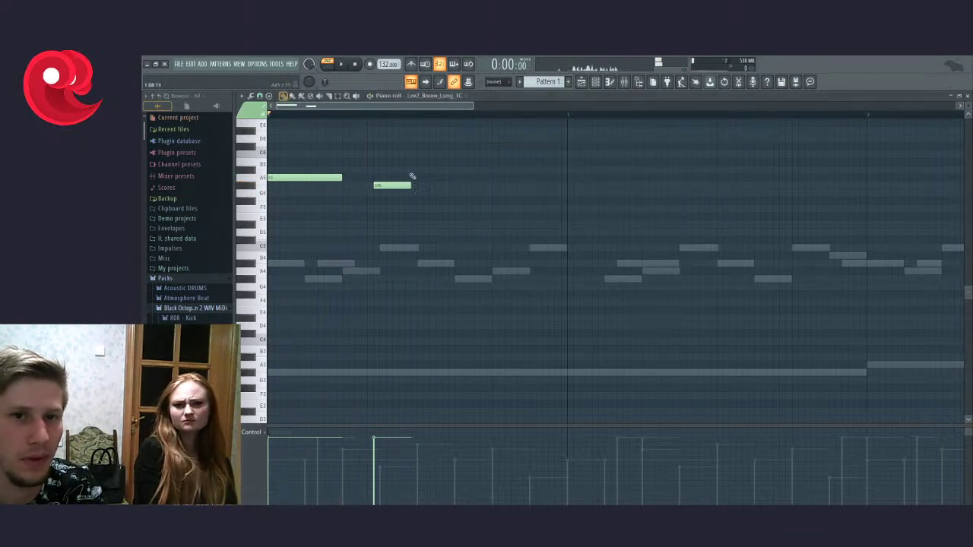
pyautogui.rightClick(395, 189)
pyautogui.moveTo(341, 181); pyautogui.dragTo(492, 185)
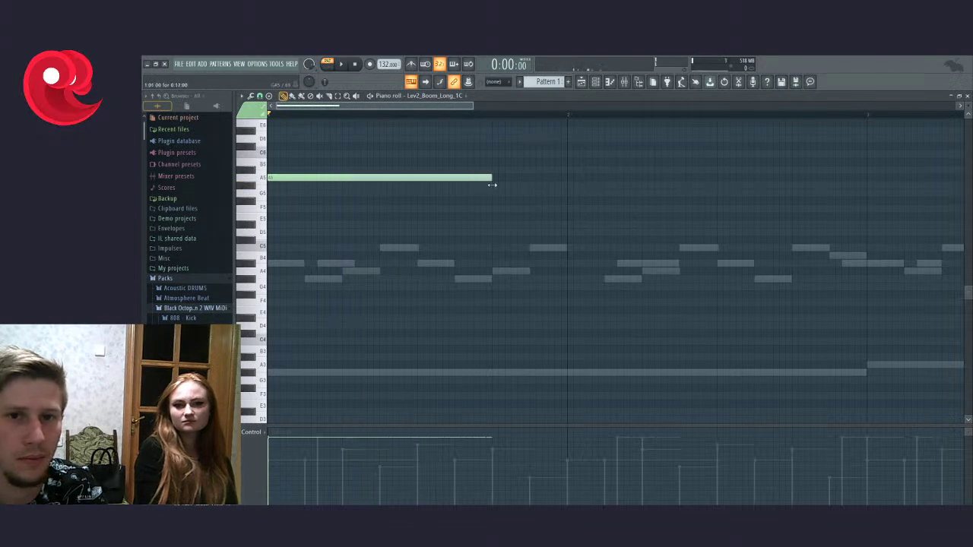
# Step: Play the pattern, shorten the opening A5 boom note to two beats, and add another two-beat A5 note starting shortly before bar 2
pyautogui.press('space')
pyautogui.press('space')
pyautogui.moveTo(487, 177); pyautogui.dragTo(416, 177)
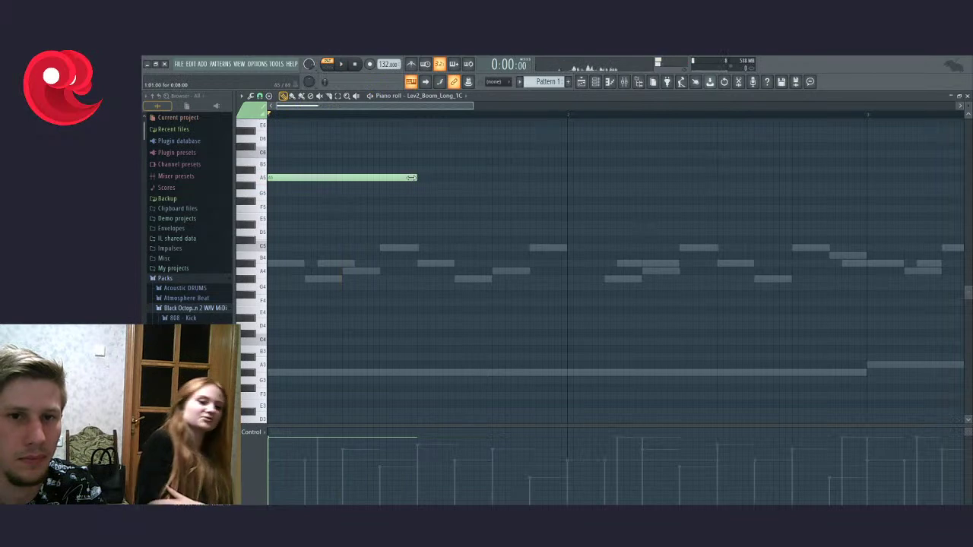
pyautogui.click(495, 178)
pyautogui.moveTo(630, 177); pyautogui.dragTo(667, 176)
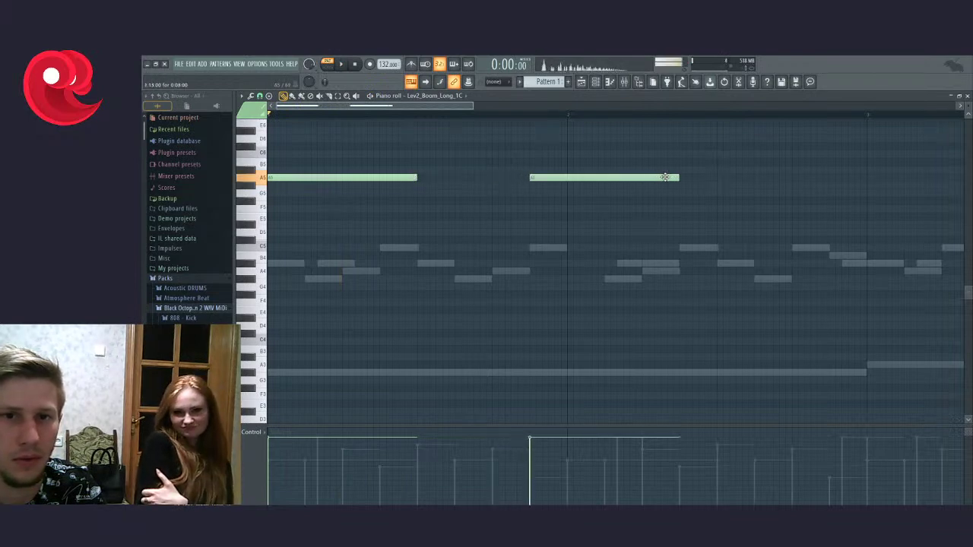
# Step: Transpose both boom notes down one octave to A4 and play the pattern
pyautogui.moveTo(737, 159); pyautogui.dragTo(281, 240)
pyautogui.hotkey('ctrl', 'Down')
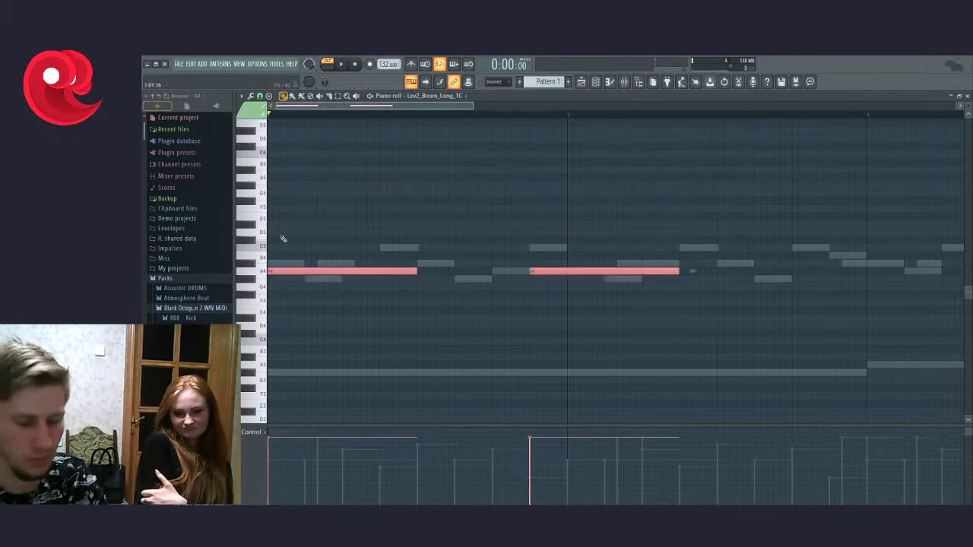
pyautogui.press('space')
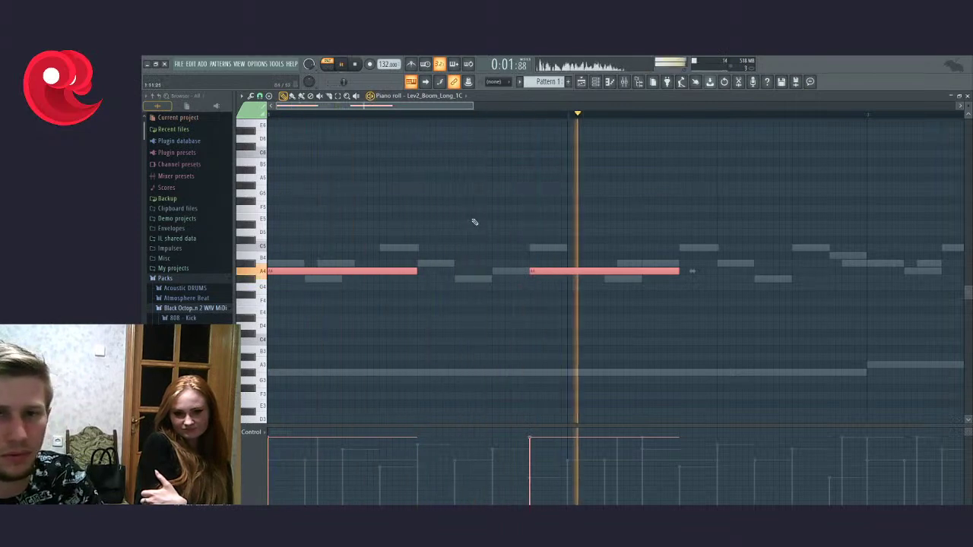
pyautogui.press('space')
# Step: Replace the second boom note with two adjacent short A4 notes early in bar 2, removing the stray G#4 note
pyautogui.click(551, 297)
pyautogui.moveTo(673, 272); pyautogui.dragTo(640, 280)
pyautogui.click(639, 271)
pyautogui.click(652, 279)
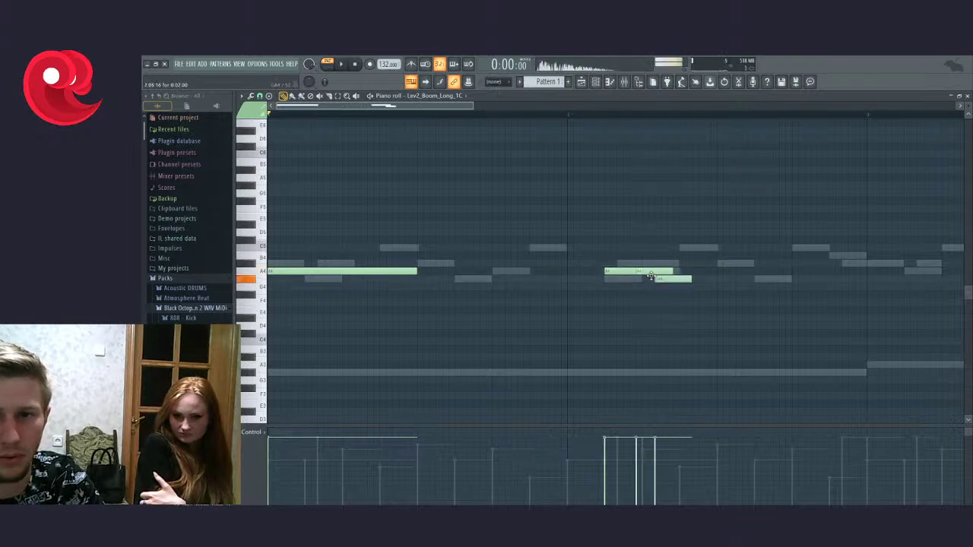
pyautogui.rightClick(663, 282)
# Step: Extend the last A4 boom note to the end of bar 2 and play the pattern
pyautogui.scroll(-3, 528, 250)
pyautogui.moveTo(473, 237); pyautogui.dragTo(448, 323)
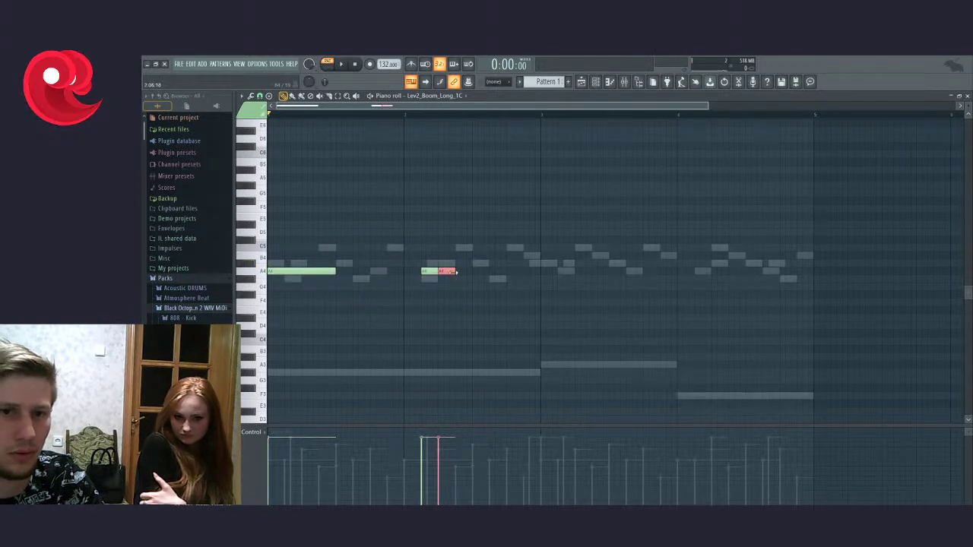
pyautogui.moveTo(456, 272); pyautogui.dragTo(541, 271)
pyautogui.press('space')
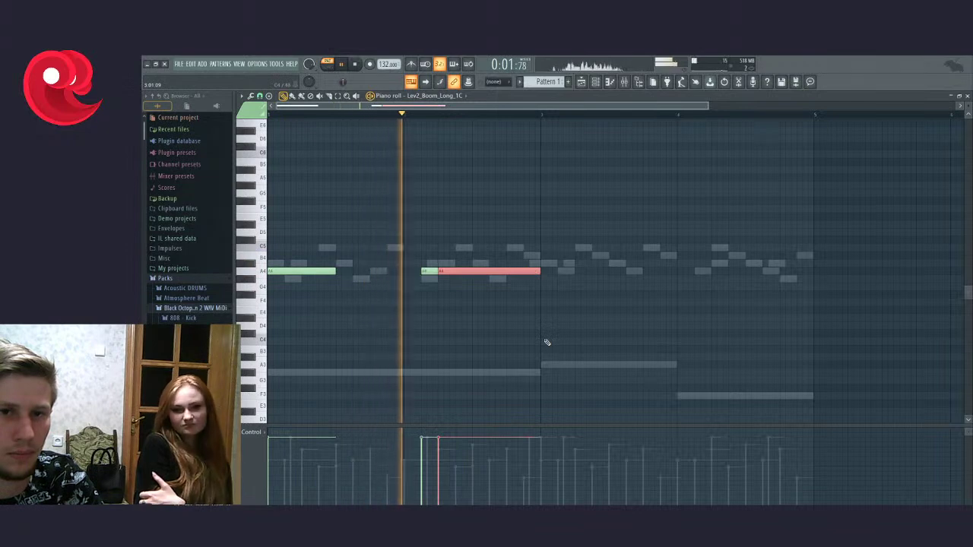
pyautogui.scroll(4, 419, 289)
pyautogui.press('space')
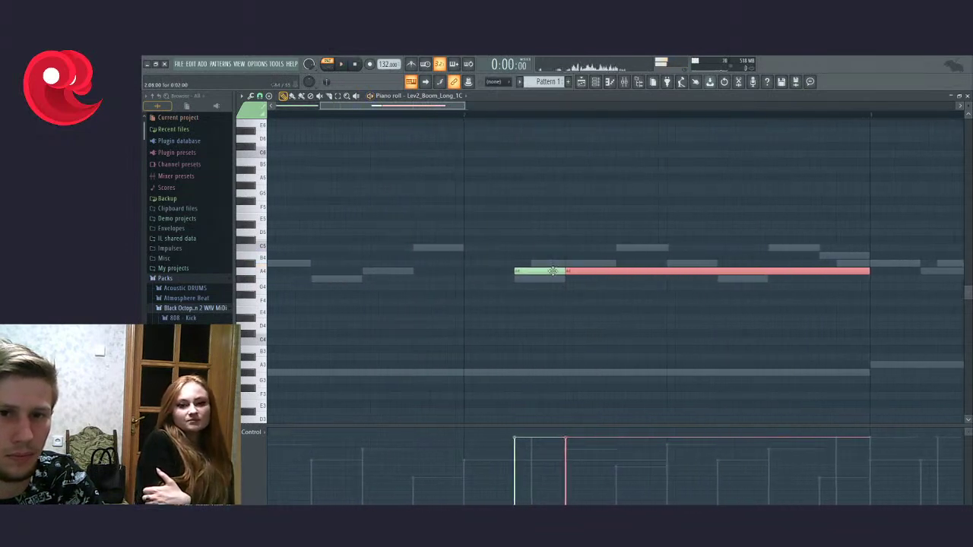
# Step: Shorten the short A4 note in bar 2 so it starts slightly later, right before the long note, and play the pattern
pyautogui.moveTo(530, 274); pyautogui.dragTo(547, 282)
pyautogui.scroll(-5, 466, 337)
pyautogui.press('space')
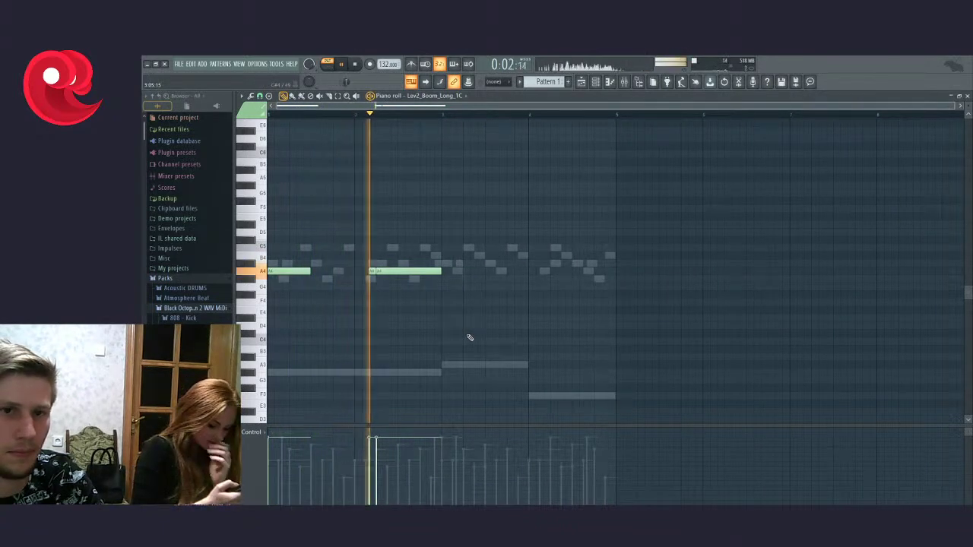
pyautogui.press('space')
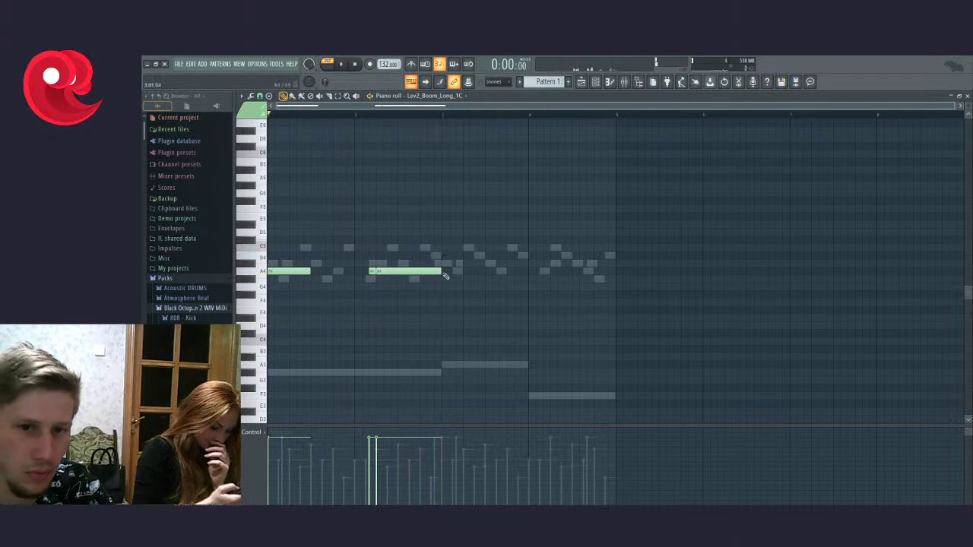
# Step: Add an A#4 boom note at the start of bar 3 and lengthen it to two beats while auditioning from mid-bar 2
pyautogui.click(443, 262)
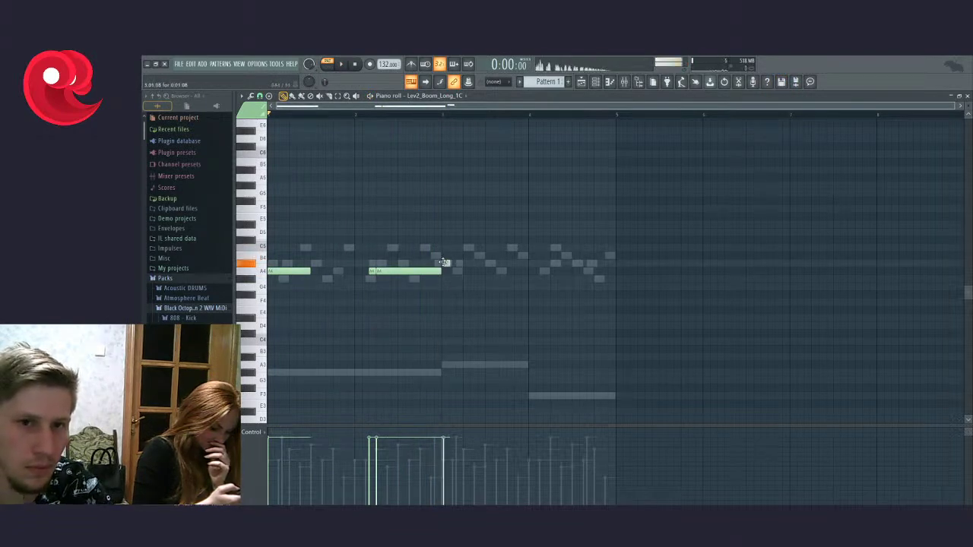
pyautogui.scroll(3, 444, 262)
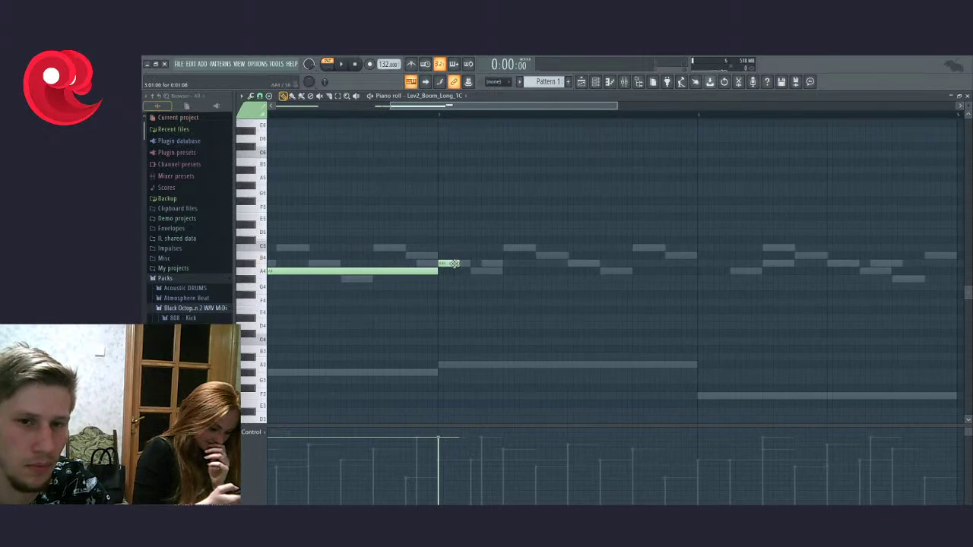
pyautogui.click(310, 114)
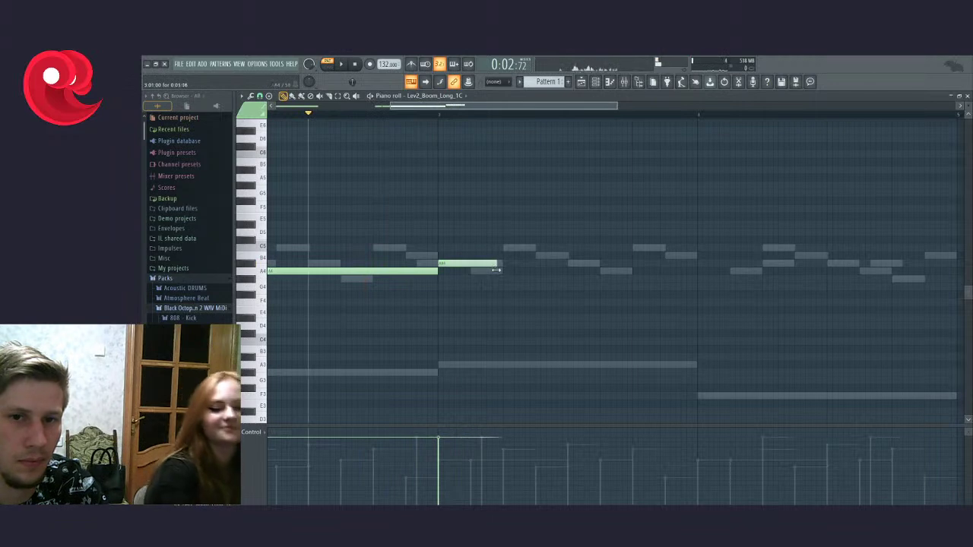
pyautogui.press('space')
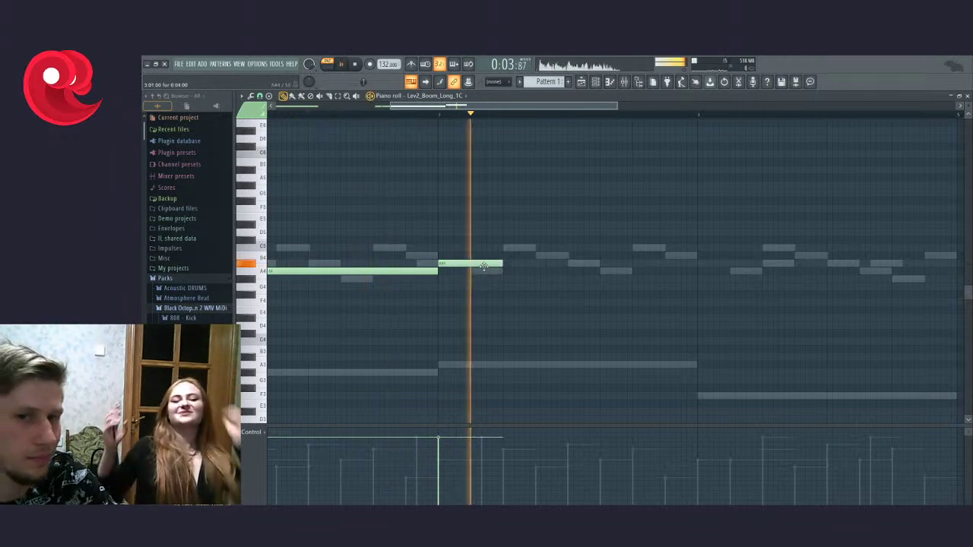
pyautogui.press('space')
pyautogui.moveTo(497, 263); pyautogui.dragTo(575, 270)
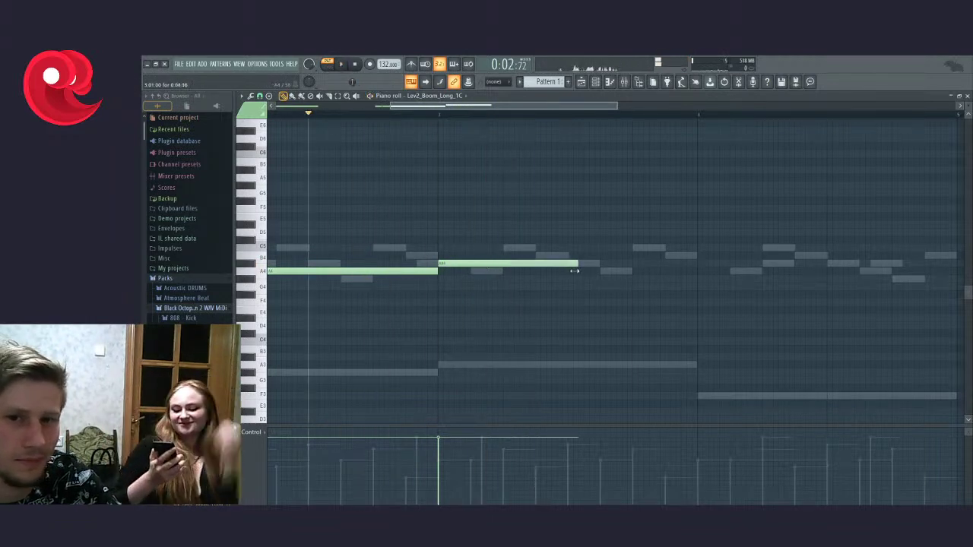
# Step: Play the pattern from the middle of bar 2 to check the boom line against the melody
pyautogui.keyDown('ctrl'); pyautogui.scroll(-3, 557, 277); pyautogui.keyUp('ctrl')
pyautogui.press('space')
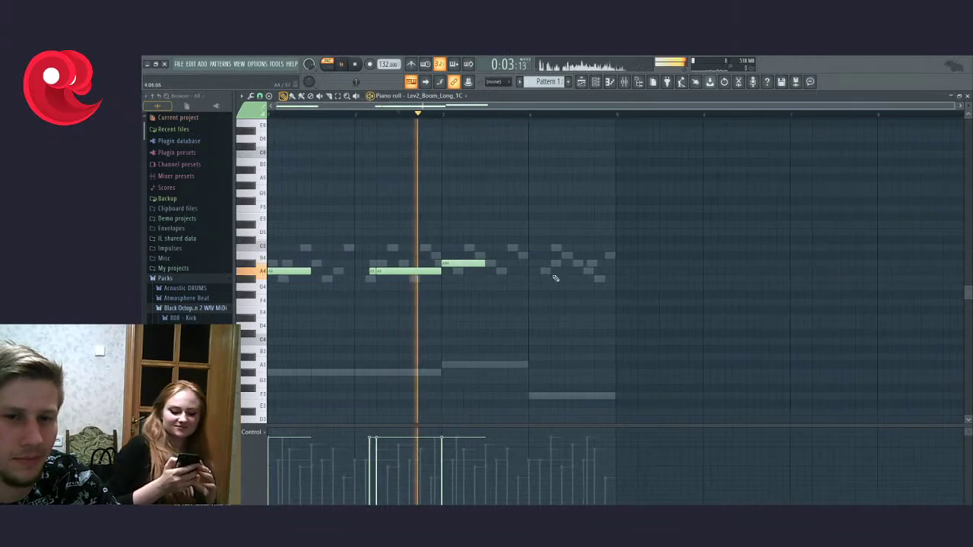
pyautogui.press('space')
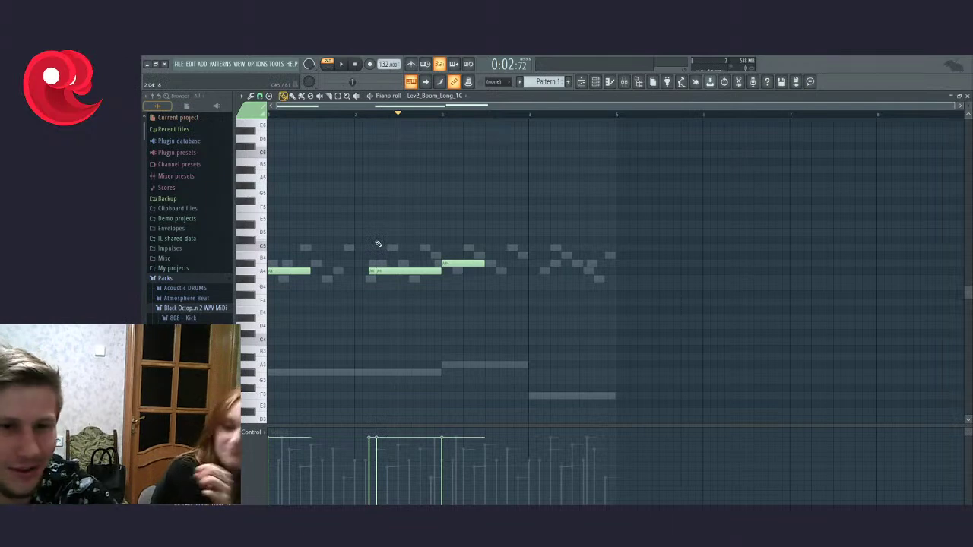
pyautogui.press('space')
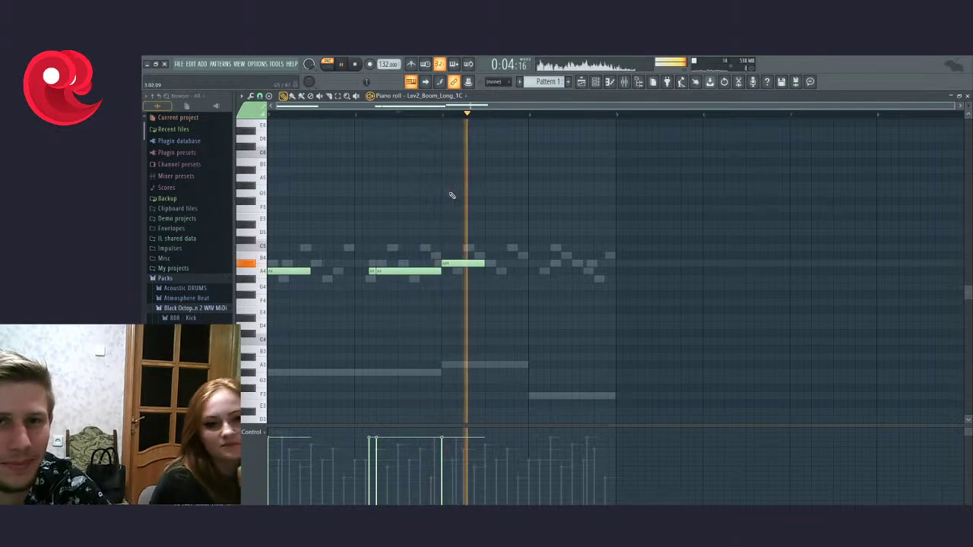
pyautogui.press('space')
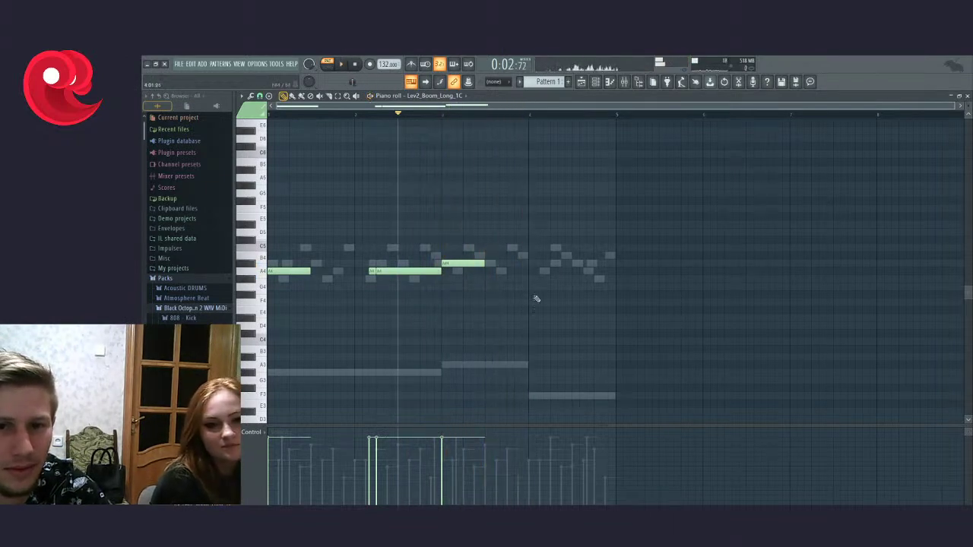
# Step: Transpose all boom notes down an octave and a semitone, and play the pattern
pyautogui.moveTo(549, 228); pyautogui.dragTo(268, 401)
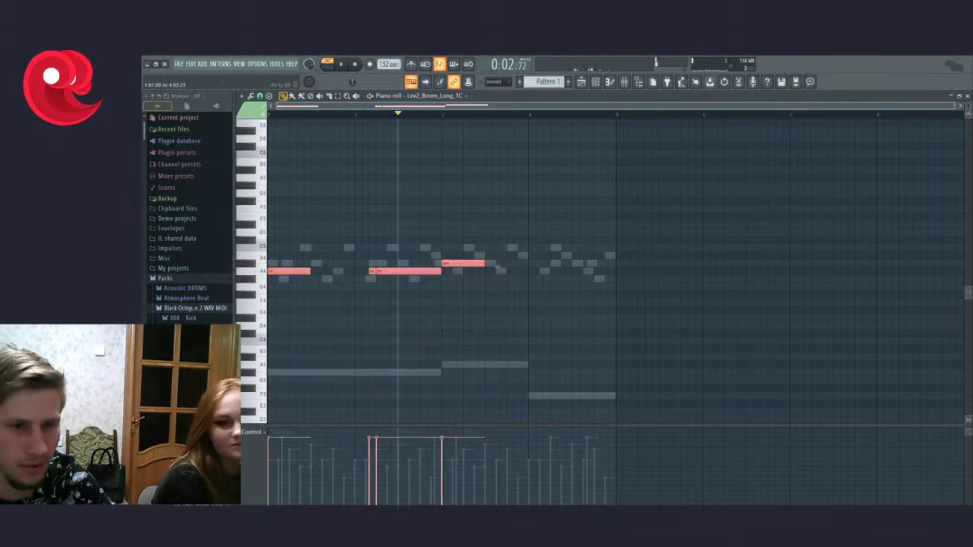
pyautogui.hotkey('ctrl', 'Down')
pyautogui.press('Down')
pyautogui.press('space')
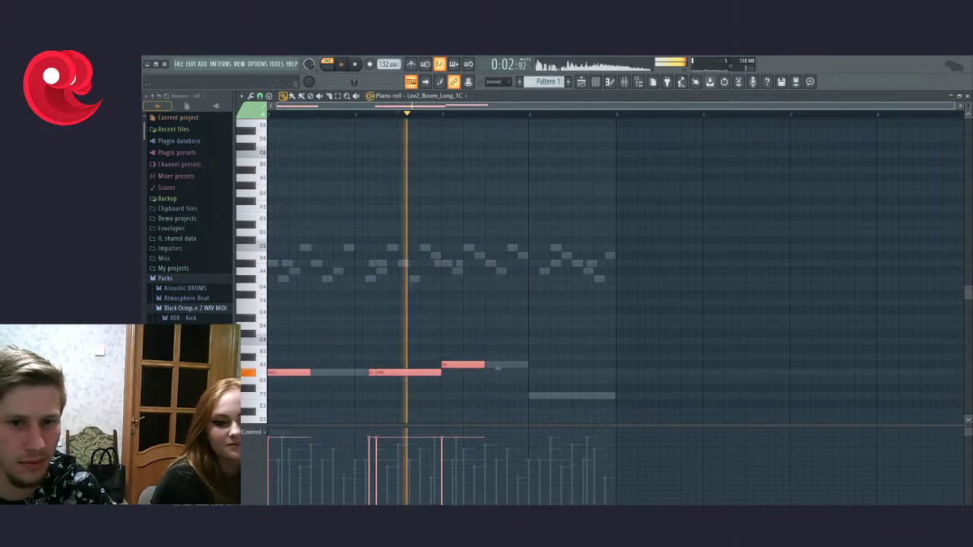
# Step: Raise all boom notes by two octaves to G#5 and A5 during playback, and replay the pattern from the start
pyautogui.hotkey('ctrl', 'Up')
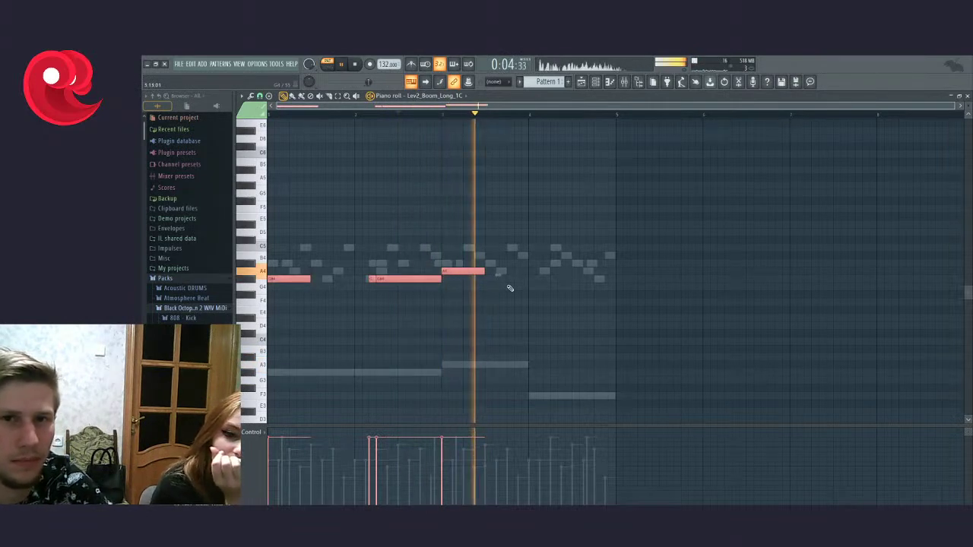
pyautogui.hotkey('ctrl', 'Up')
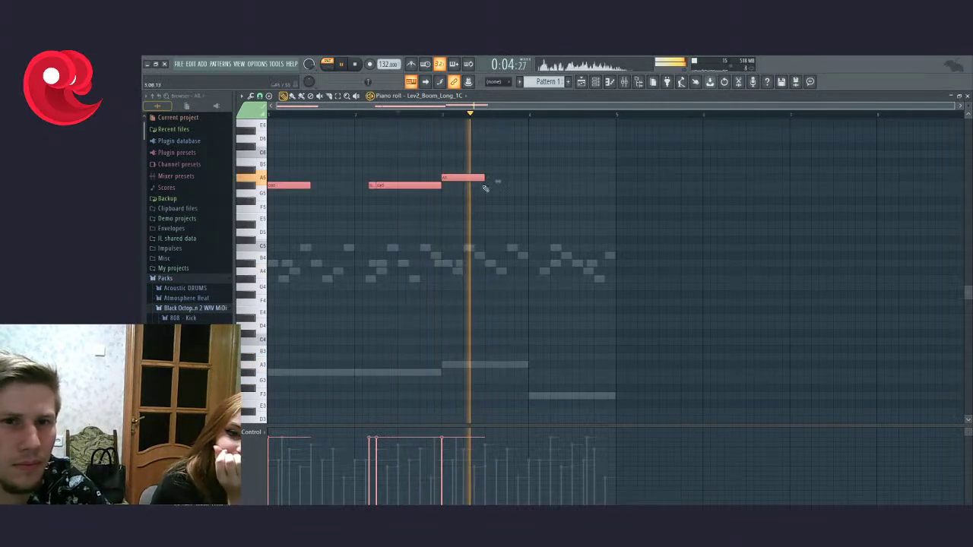
pyautogui.click(362, 63)
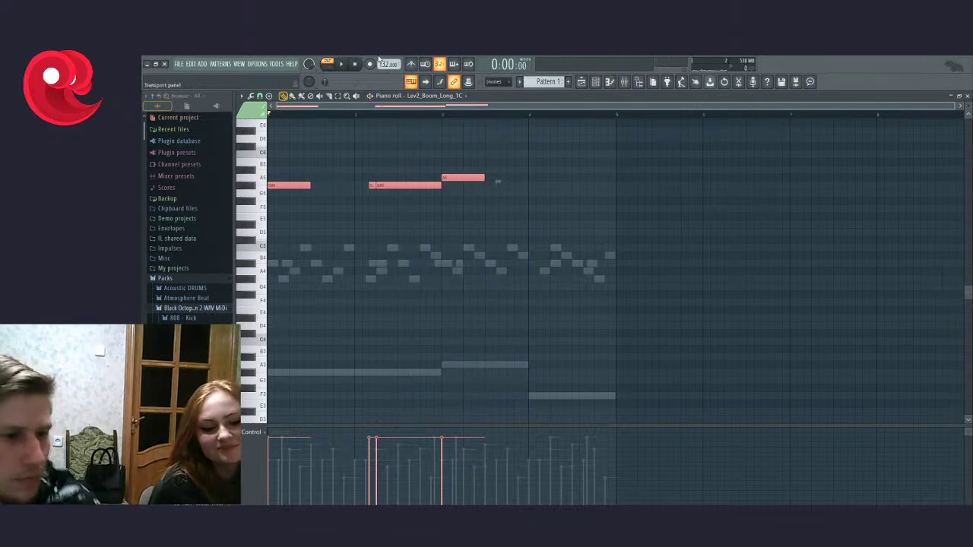
pyautogui.click(343, 64)
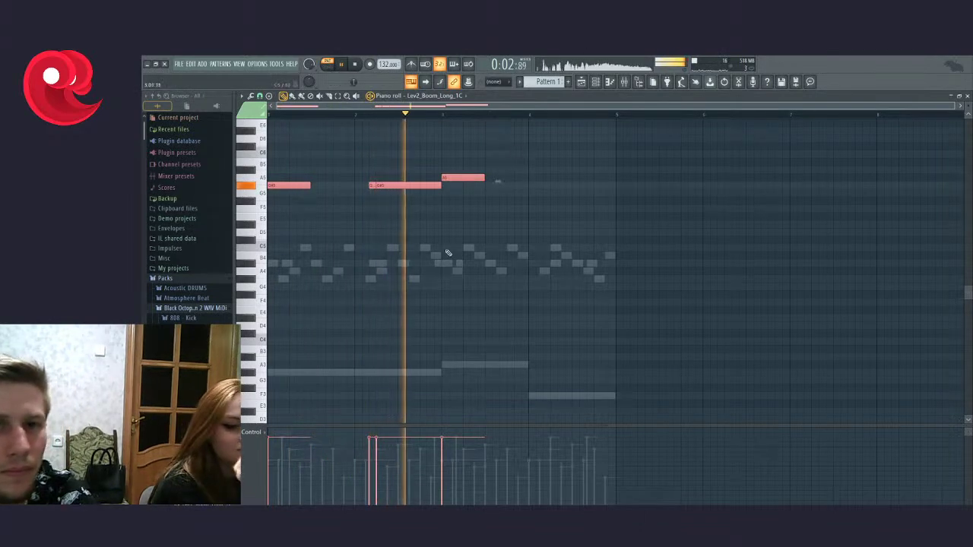
pyautogui.scroll(4, 440, 251)
pyautogui.press('space')
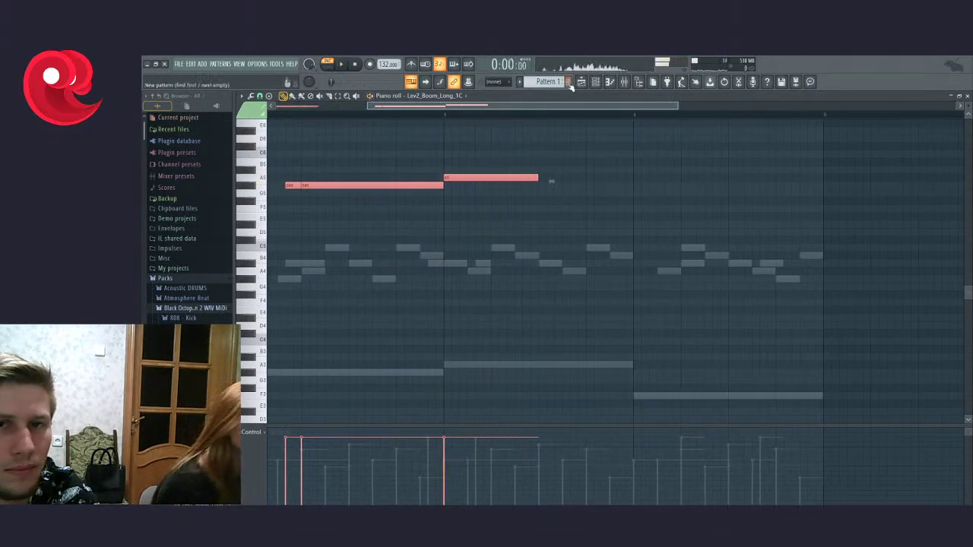
# Step: Open the boom channel's settings from the channel rack, set its root note to G#5, and play the pattern
pyautogui.click(595, 82)
pyautogui.click(550, 212)
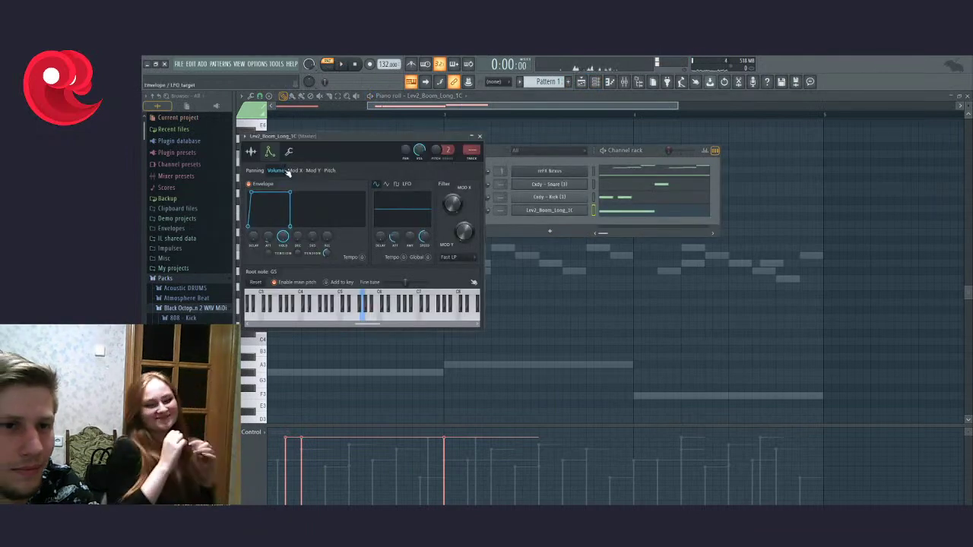
pyautogui.click(251, 152)
pyautogui.click(378, 206)
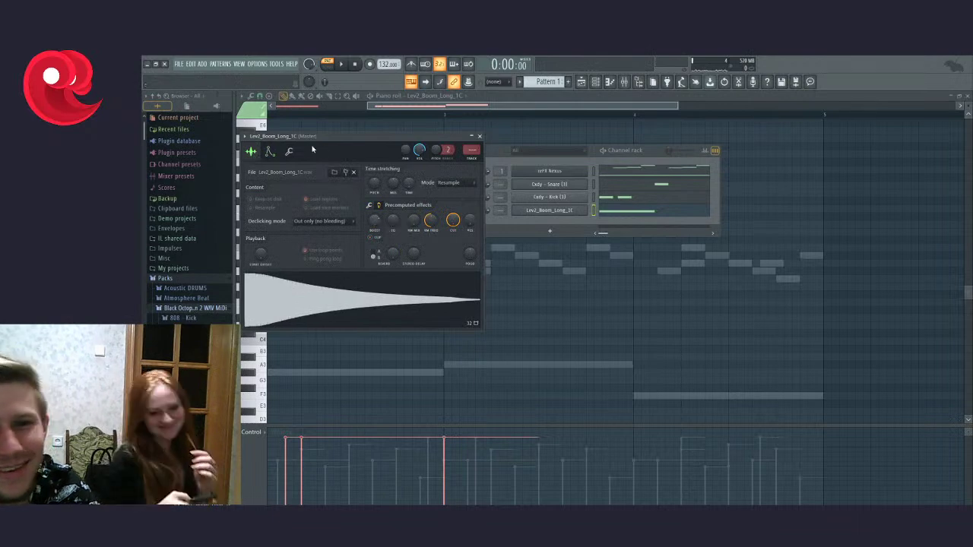
pyautogui.click(289, 152)
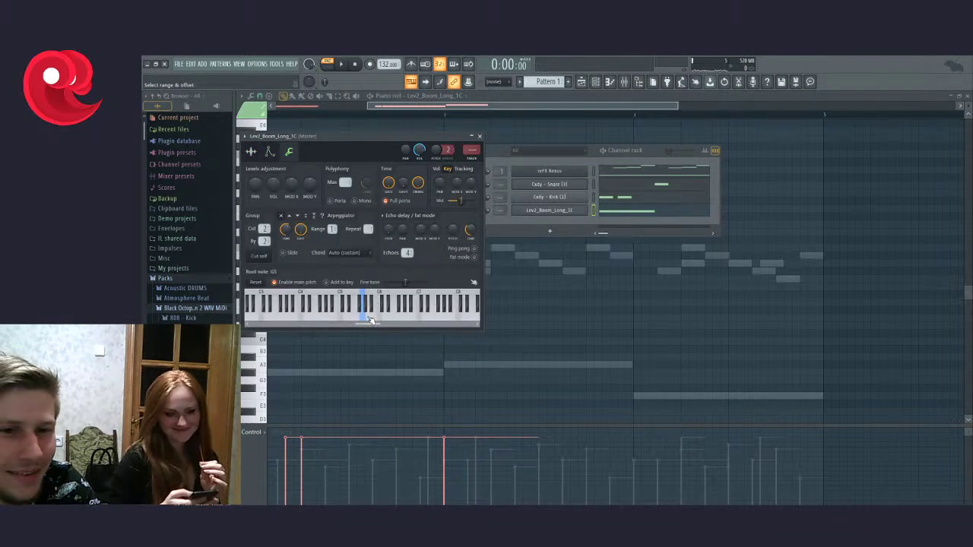
pyautogui.press('space')
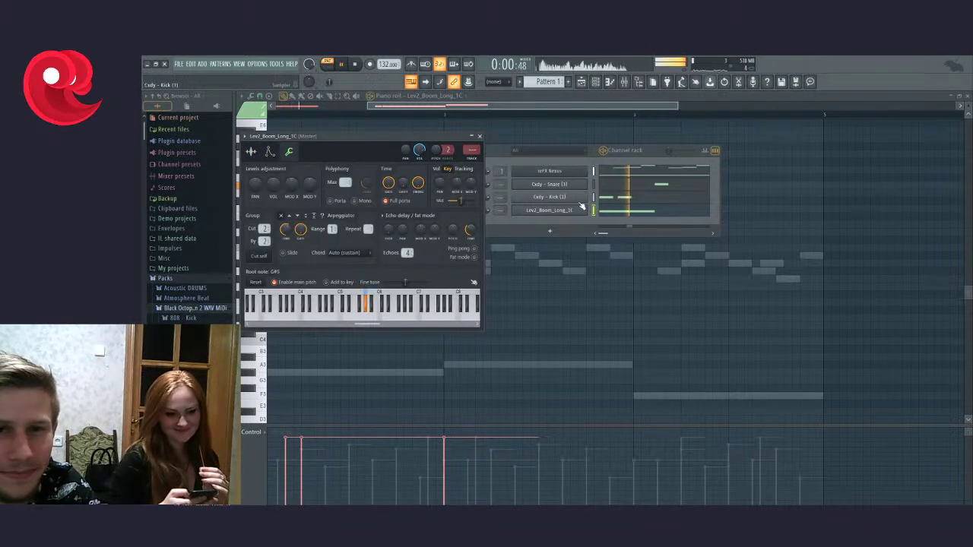
# Step: Return to the boom's piano roll and extend the A5 note to the end of bar 3
pyautogui.click(577, 101)
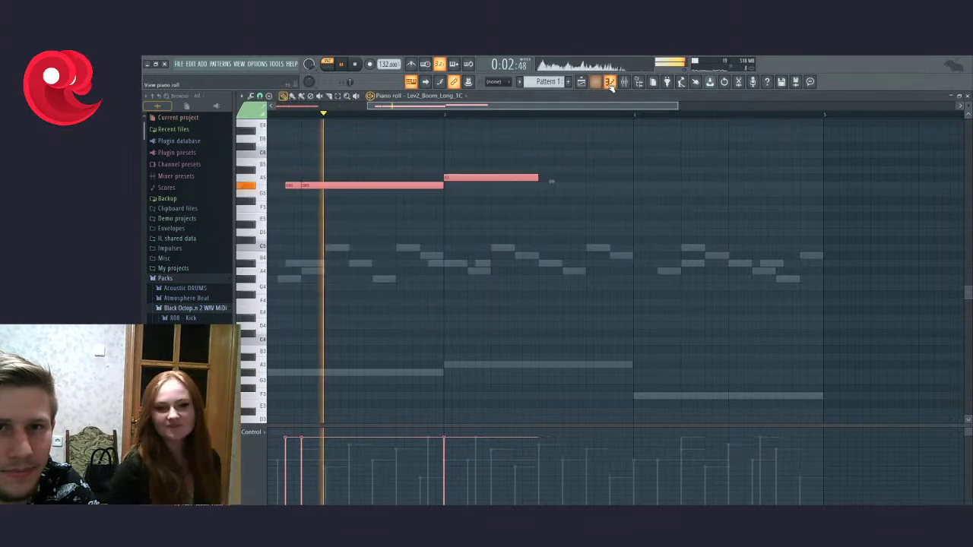
pyautogui.press('F7')
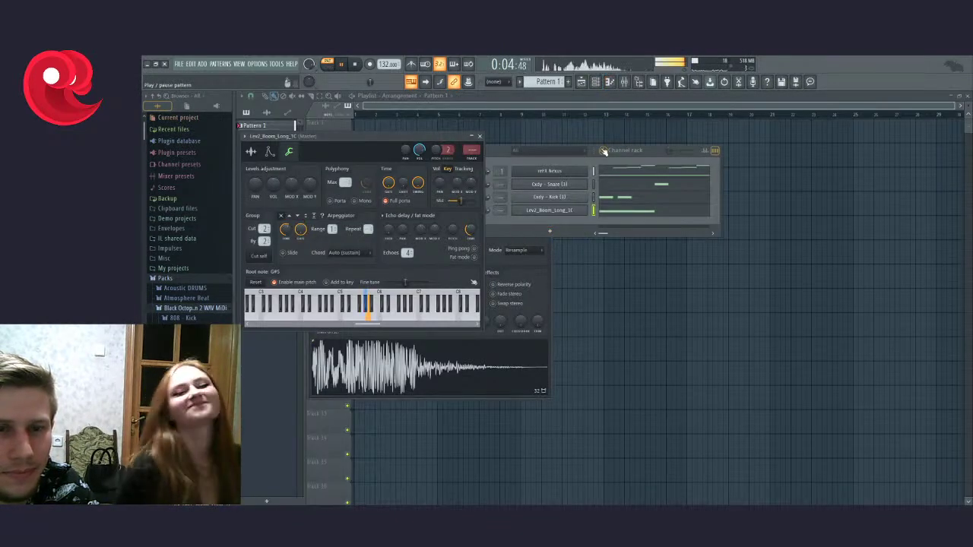
pyautogui.click(612, 84)
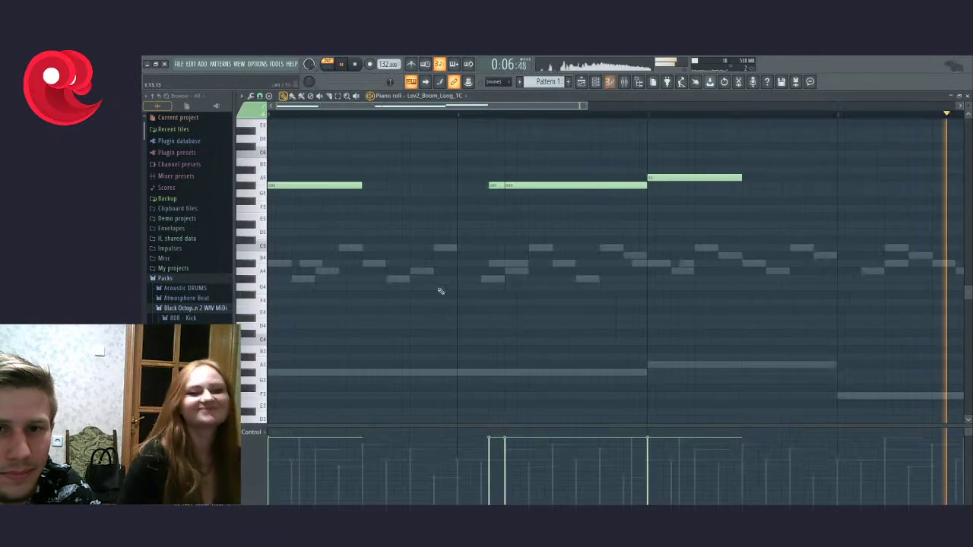
pyautogui.scroll(-4, 462, 278)
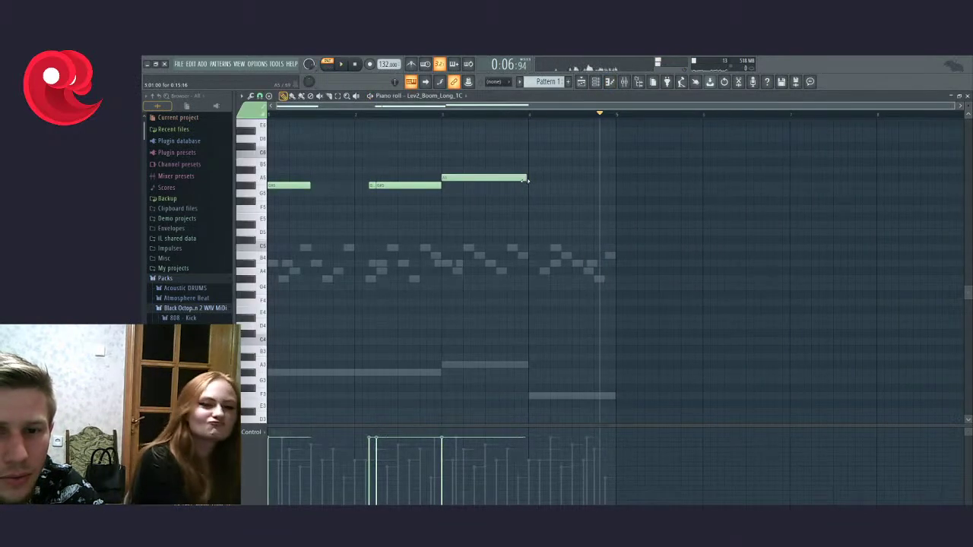
pyautogui.scroll(3, 527, 180)
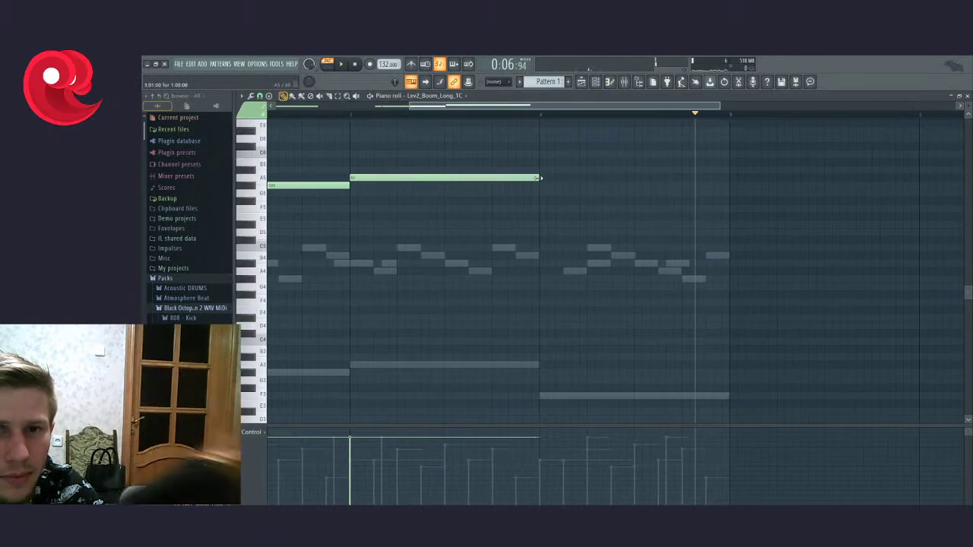
# Step: Add an F5 boom note spanning bar 4 to follow the melody's root, and play the pattern through
pyautogui.moveTo(694, 348); pyautogui.dragTo(694, 205)
pyautogui.scroll(-4, 575, 282)
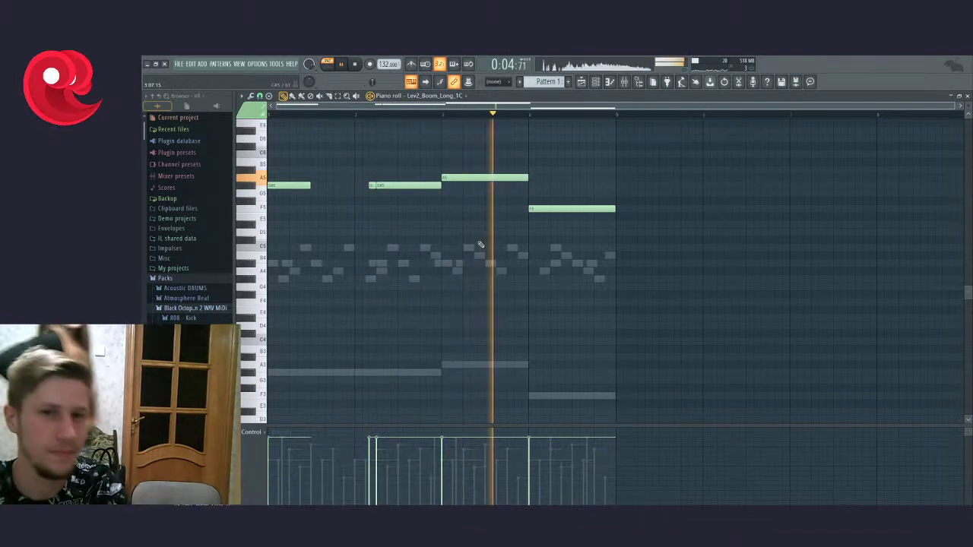
pyautogui.scroll(4, 538, 223)
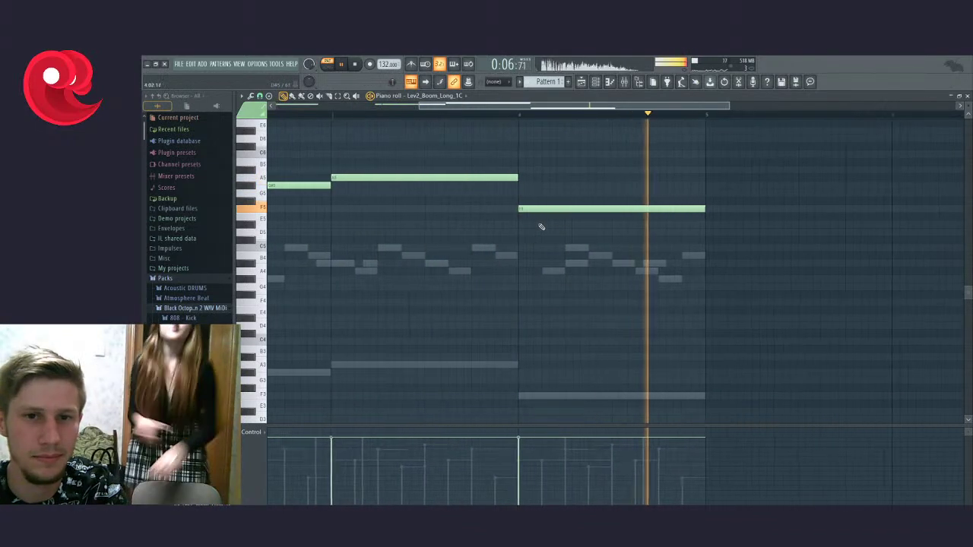
pyautogui.scroll(-4, 745, 254)
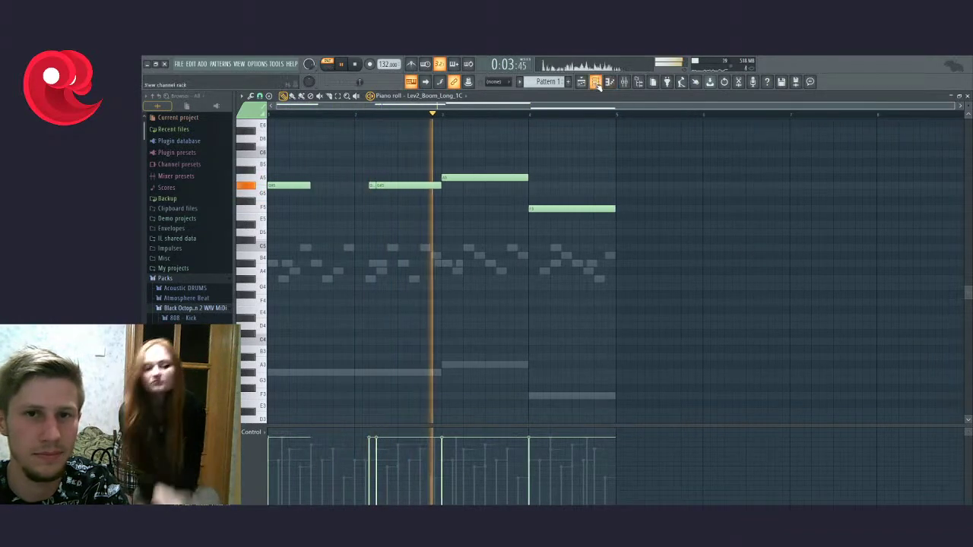
pyautogui.press('space')
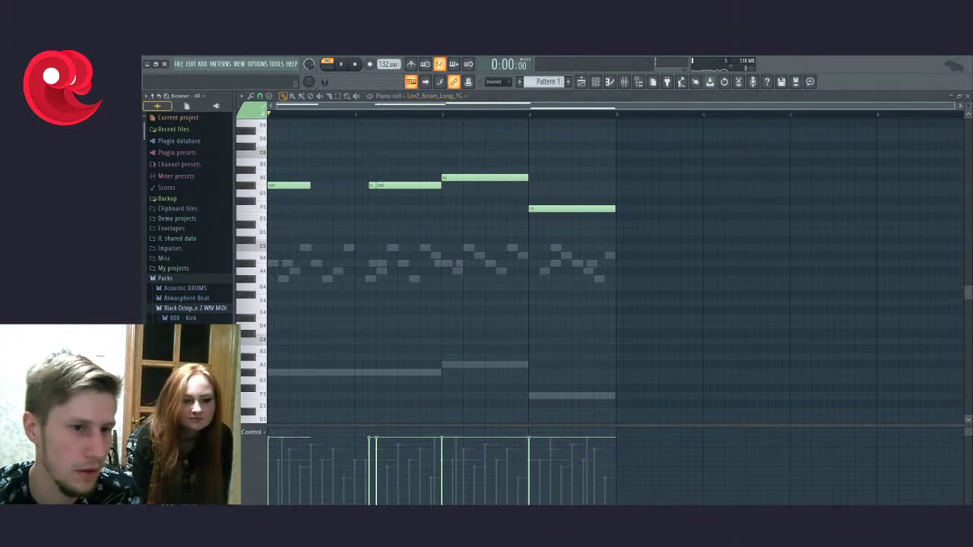
# Step: Open the CashMoneyAp kit's Percs folder among the sample packs and audition several of its percussion samples
pyautogui.click(187, 307)
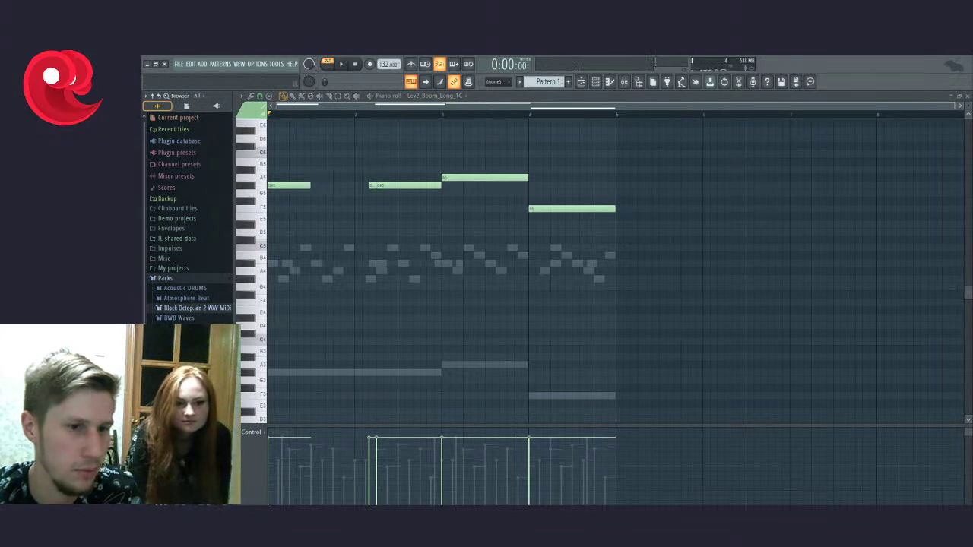
pyautogui.click(195, 278)
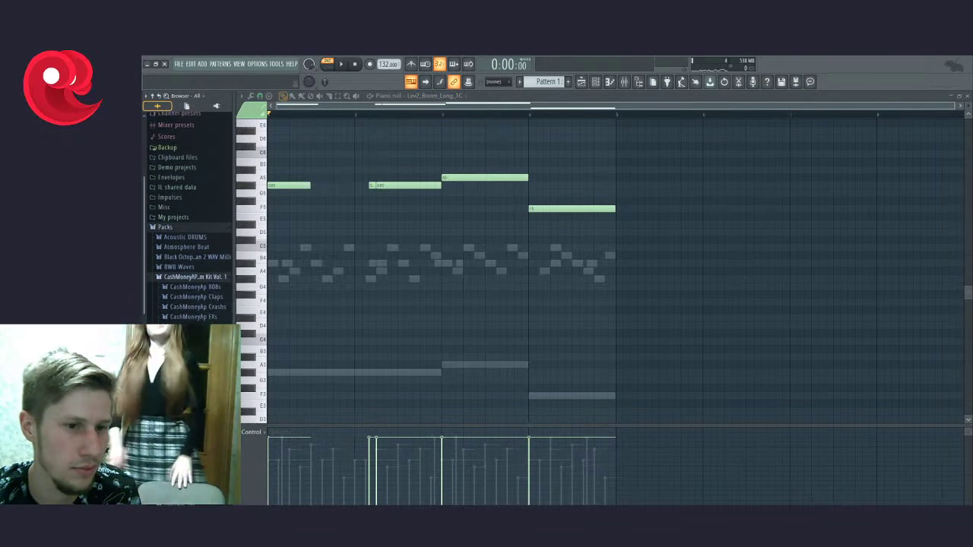
pyautogui.click(195, 228)
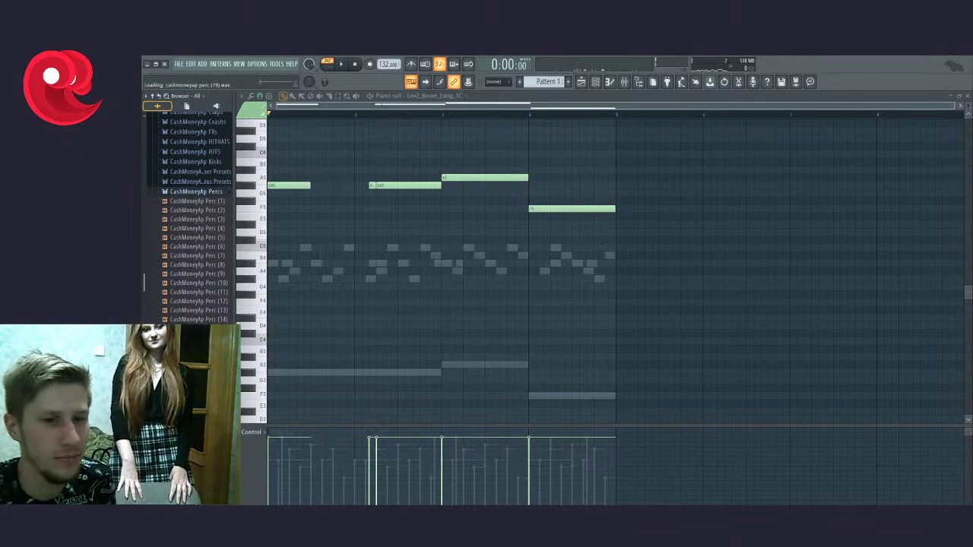
pyautogui.click(197, 283)
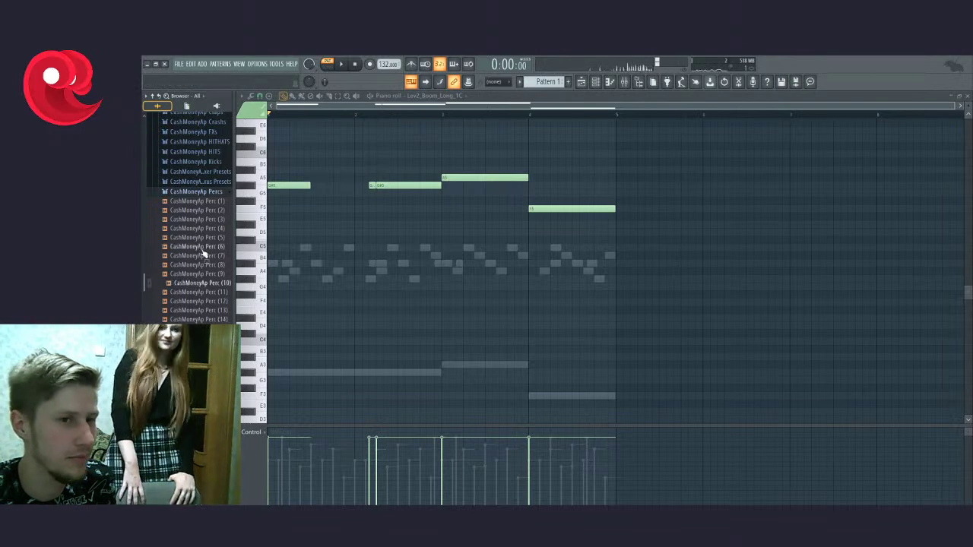
pyautogui.click(198, 230)
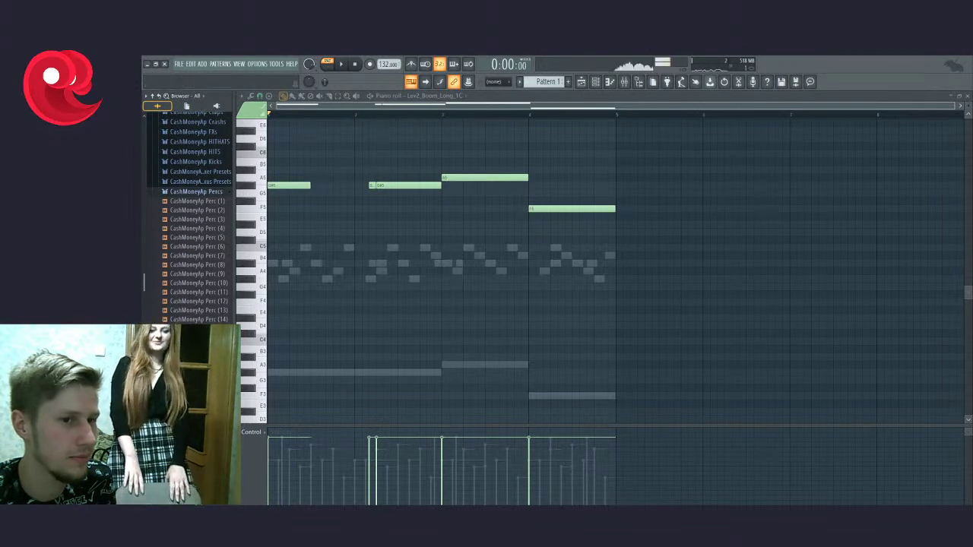
pyautogui.press('Up')
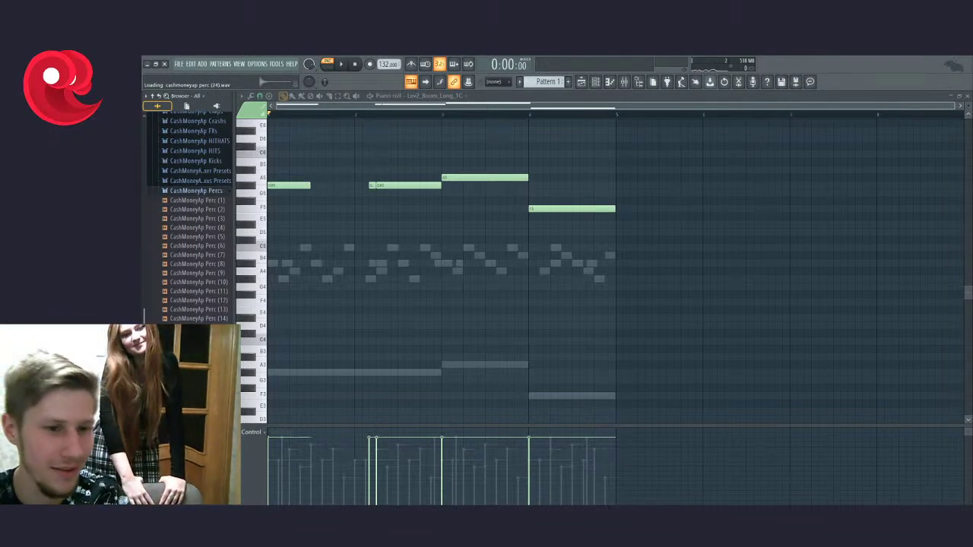
pyautogui.scroll(6, 193, 228)
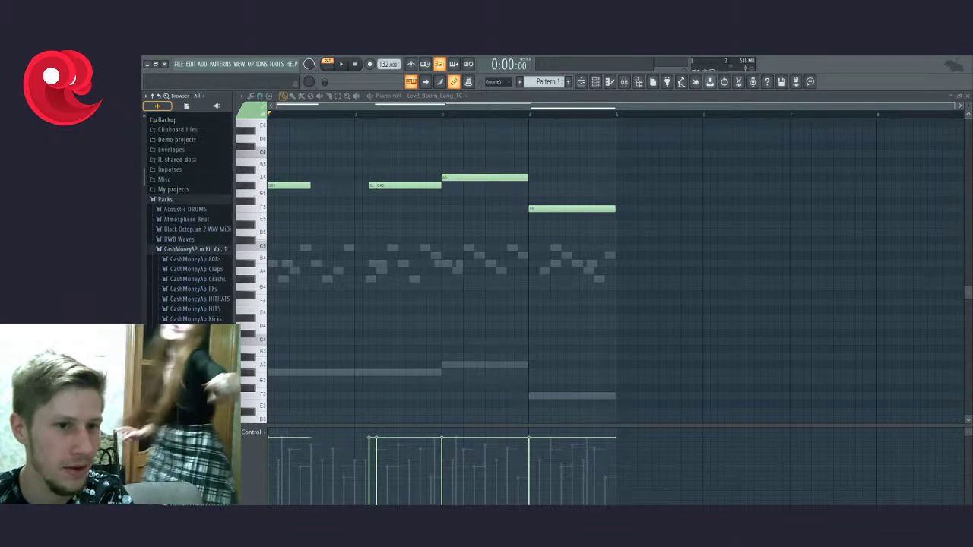
pyautogui.scroll(1, 190, 220)
pyautogui.scroll(-6, 191, 221)
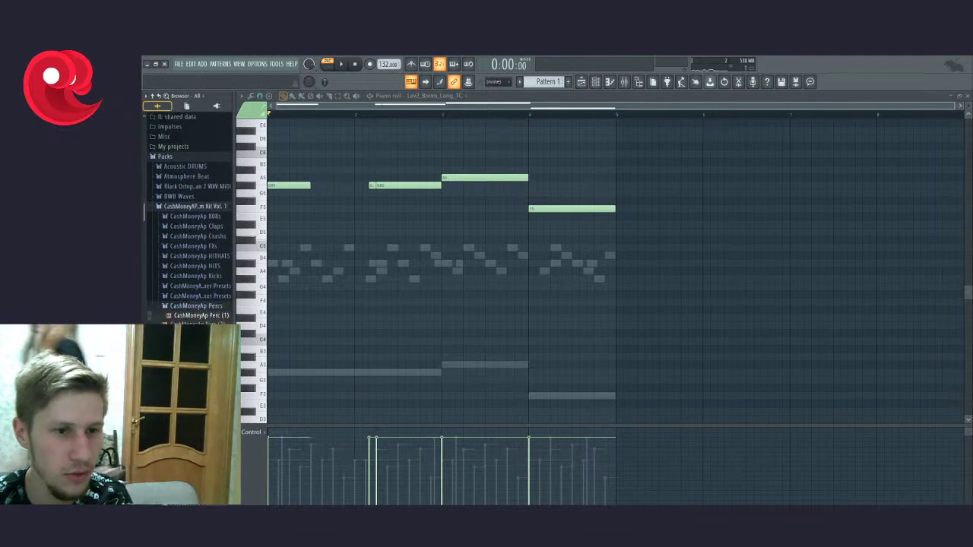
# Step: Audition the CashMoneyAp Perc samples in order, from Perc (1) through Perc (31)
pyautogui.click(200, 310)
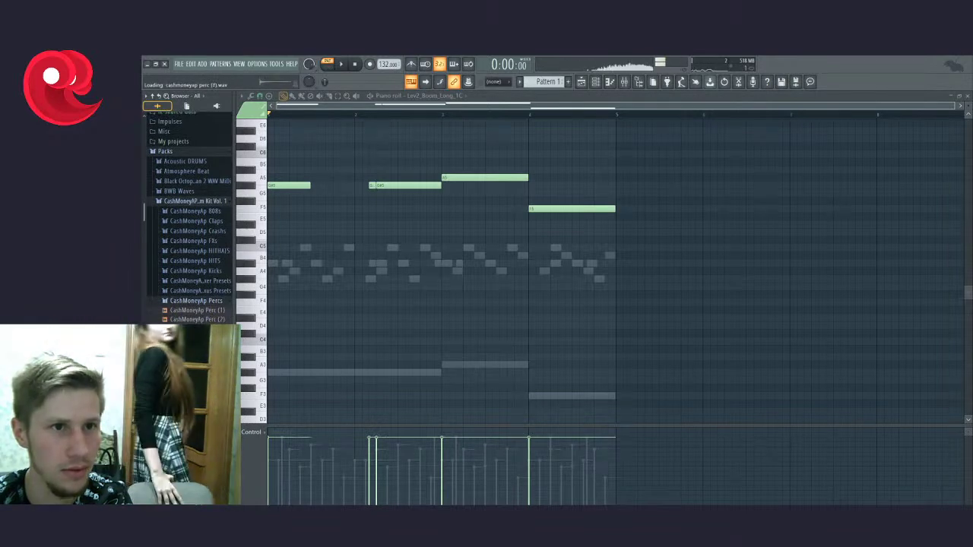
pyautogui.press('Down')
pyautogui.press('Down')
pyautogui.press('Down')
pyautogui.press('Down')
pyautogui.press('Down')
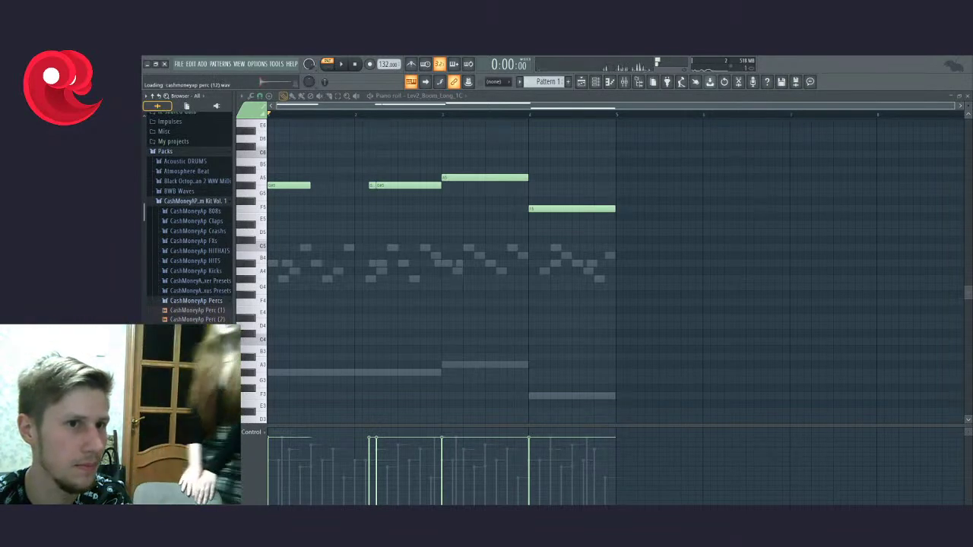
pyautogui.press('Down')
pyautogui.press('Down')
pyautogui.press('Down')
pyautogui.press('Down')
pyautogui.press('Down')
pyautogui.press('Down')
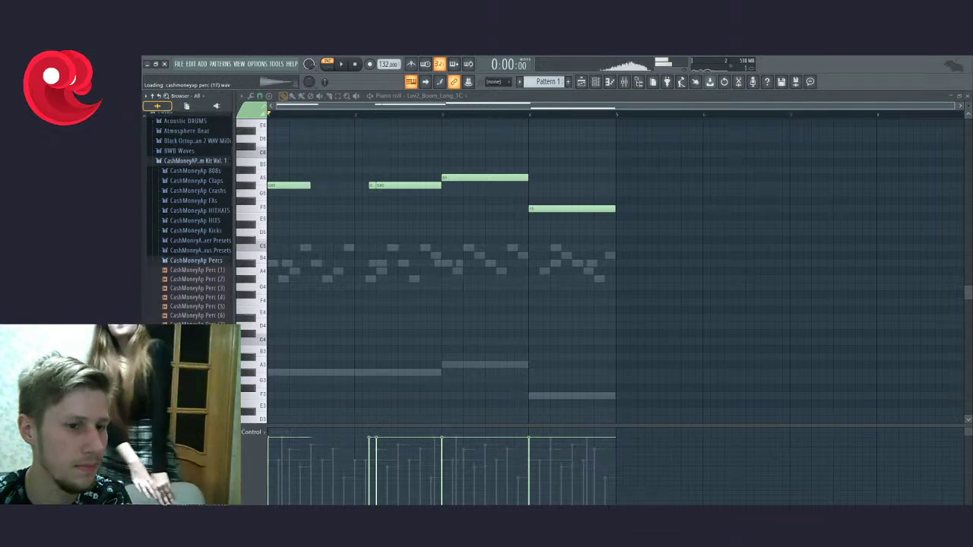
pyautogui.press('Down')
pyautogui.press('Down')
pyautogui.press('Down')
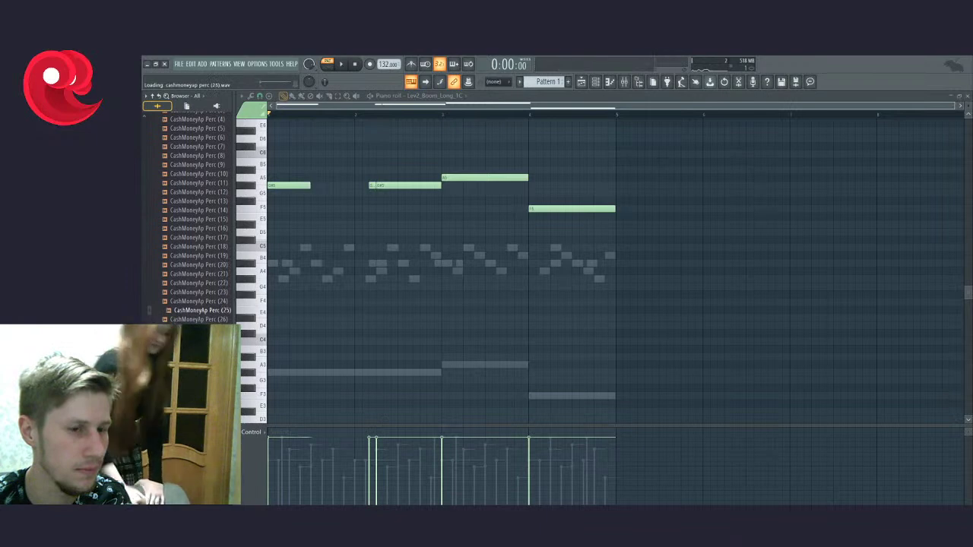
pyautogui.press('Down')
pyautogui.press('Down')
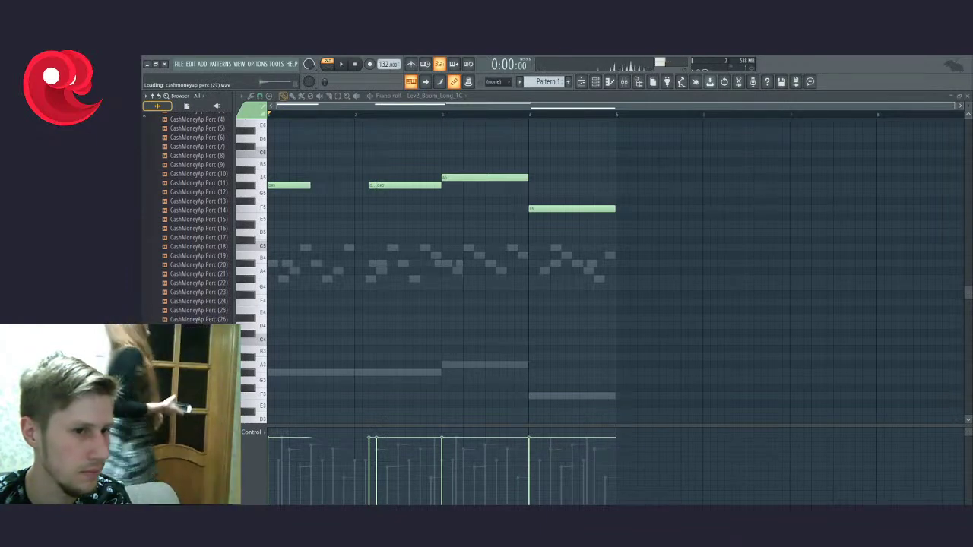
pyautogui.press('Down')
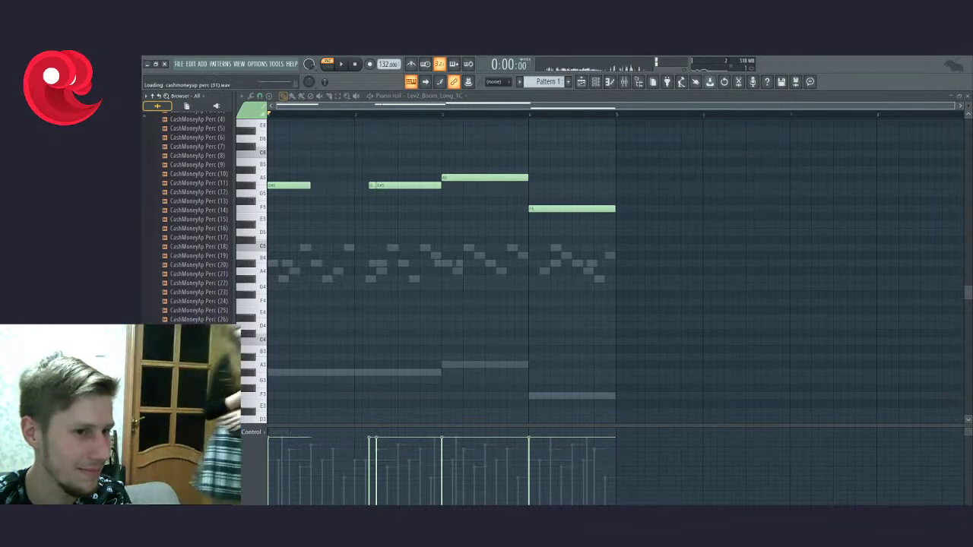
# Step: Audition CashMoneyAp Perc (23) to (25) again, followed by the samples from Perc (12) to Perc (20)
pyautogui.click(212, 293)
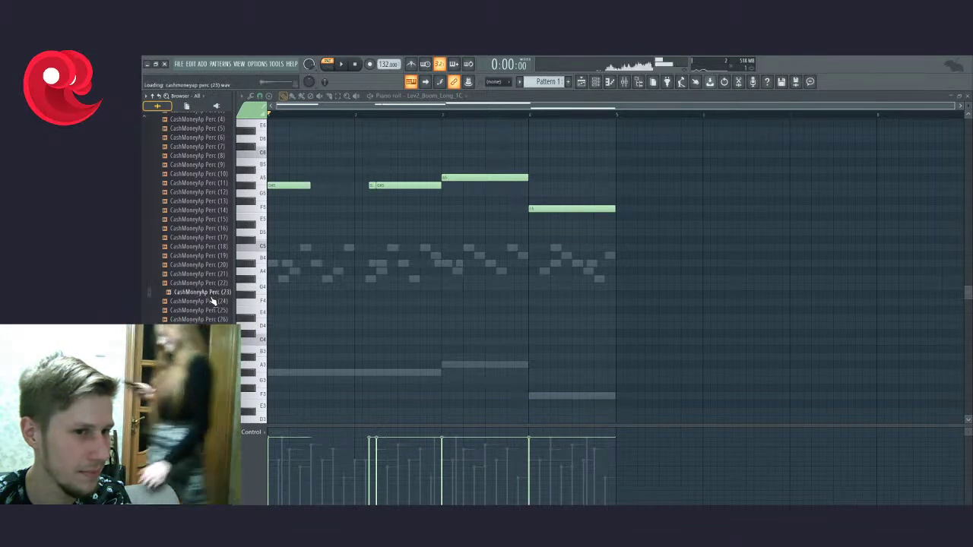
pyautogui.click(213, 301)
pyautogui.click(216, 311)
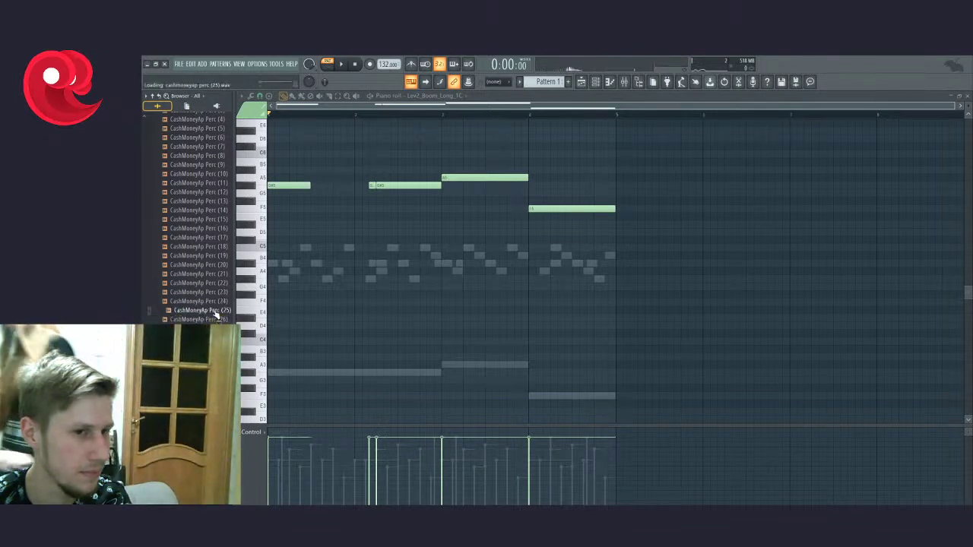
pyautogui.click(226, 192)
pyautogui.press('Down')
pyautogui.press('Down')
pyautogui.press('Down')
pyautogui.press('Down')
pyautogui.press('Down')
pyautogui.press('Down')
pyautogui.press('Down')
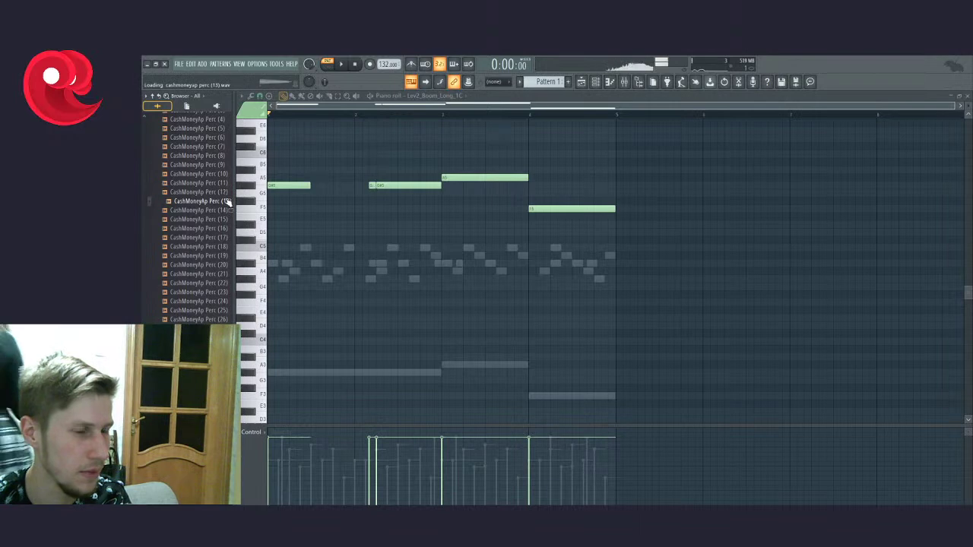
pyautogui.press('Down')
pyautogui.press('Down')
pyautogui.press('Down')
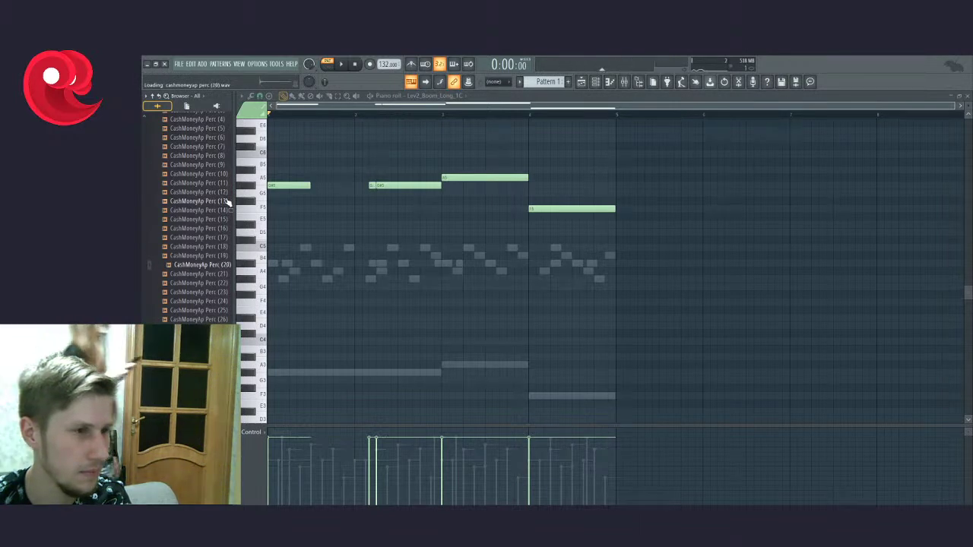
# Step: Leave the CashMoneyAp kit and audition percussion samples in the BWB WAVE 4 PERCS folder of the BWB Waves pack
pyautogui.press('Left')
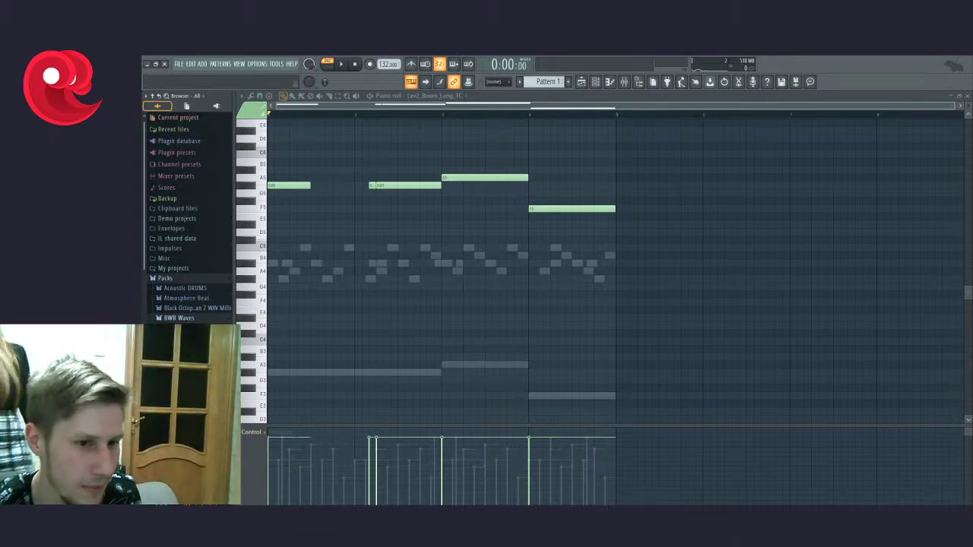
pyautogui.click(219, 197)
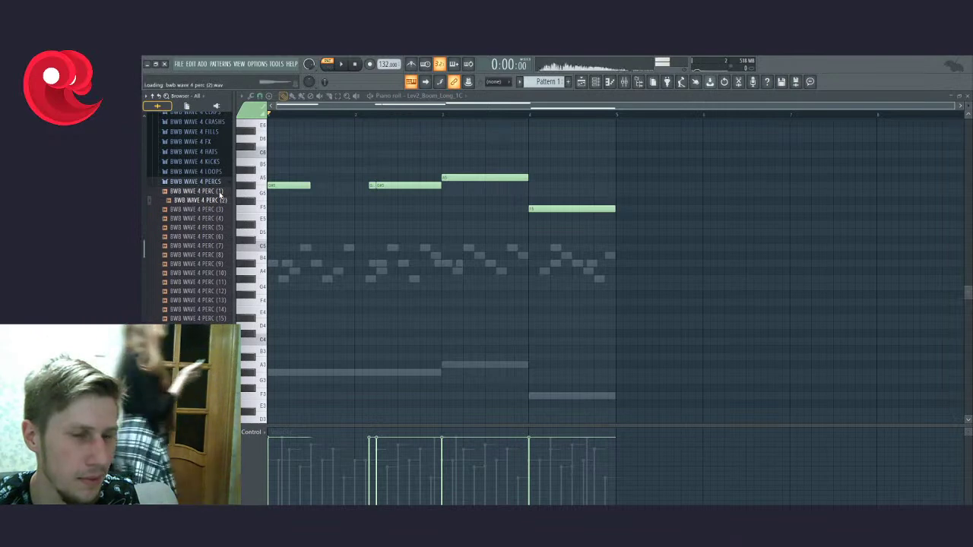
pyautogui.press('Down')
pyautogui.press('Down')
pyautogui.press('Down')
pyautogui.press('Down')
pyautogui.press('Down')
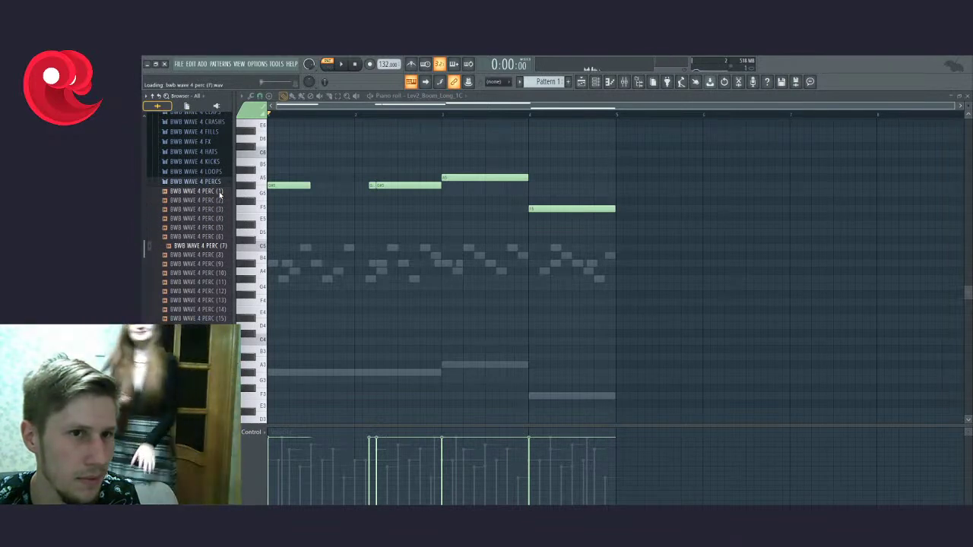
pyautogui.press('Up')
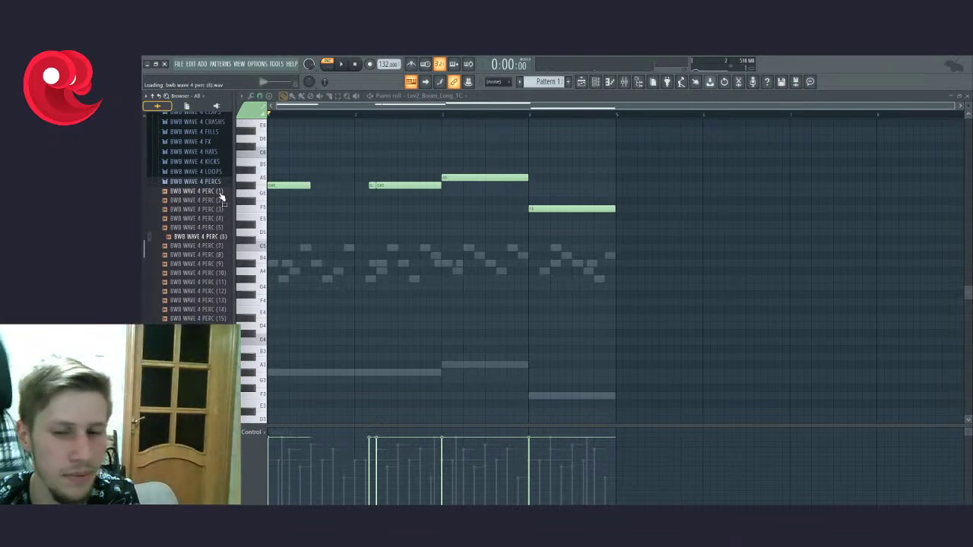
pyautogui.click(203, 301)
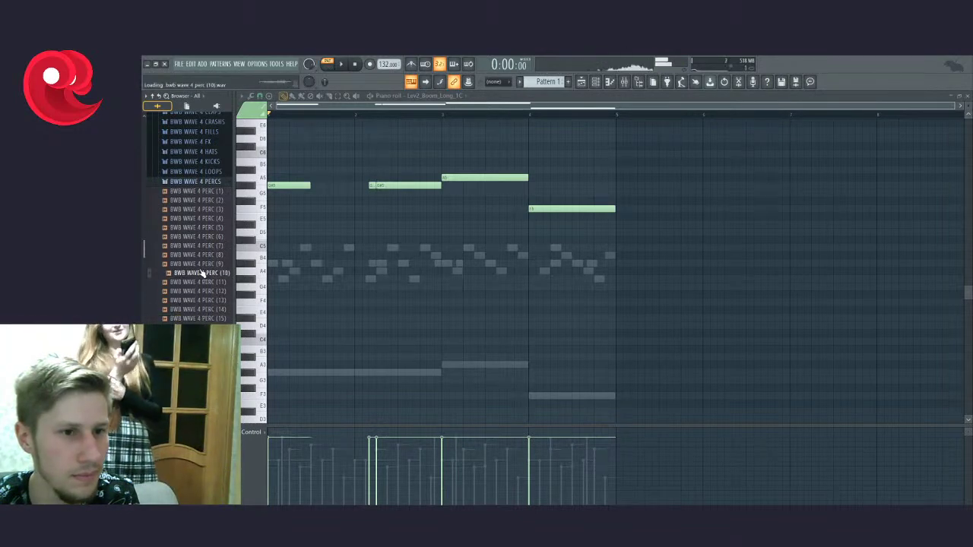
pyautogui.click(202, 301)
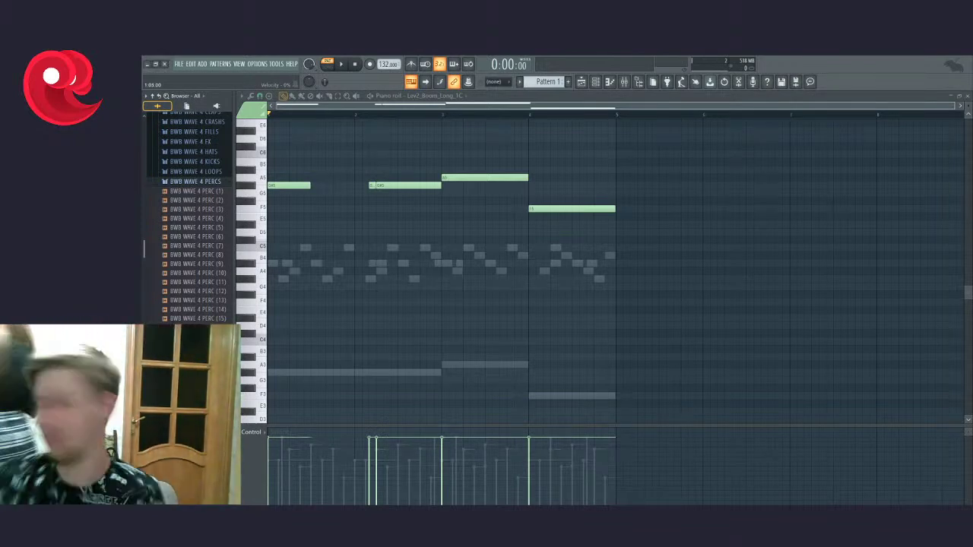
# Step: Play the pattern briefly with the channel rack open, and add the BWB WAVE 4 PERC (36) sample as a new channel
pyautogui.press('space')
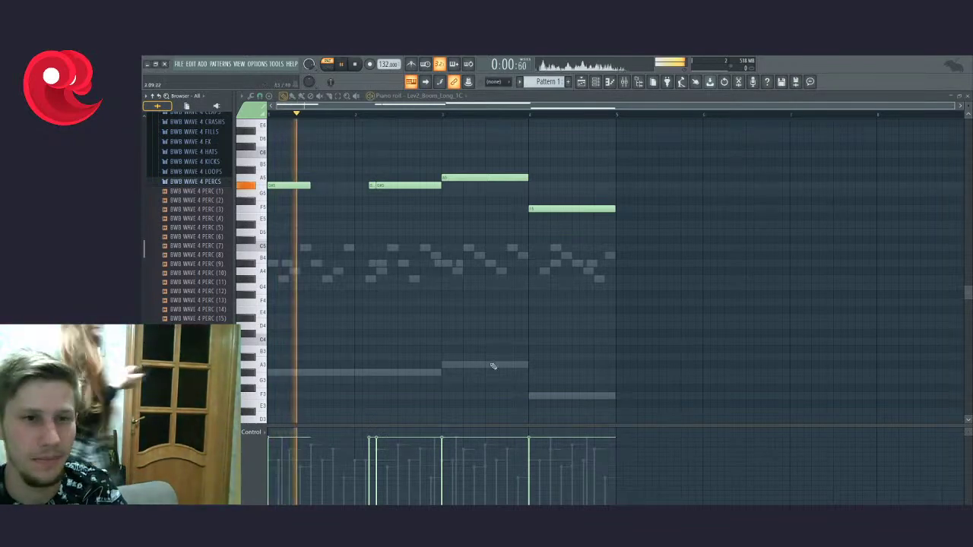
pyautogui.press('F6')
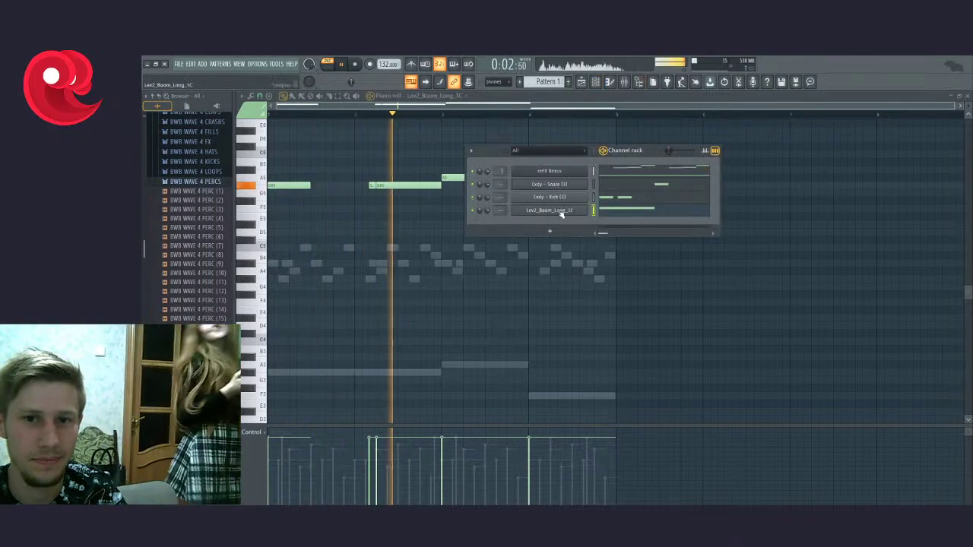
pyautogui.press('space')
pyautogui.click(198, 410)
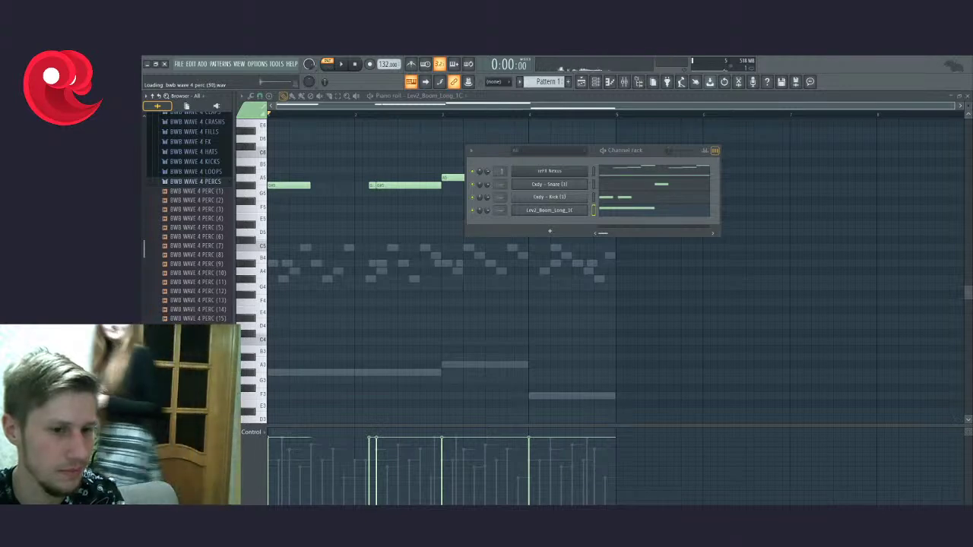
pyautogui.scroll(-4, 190, 221)
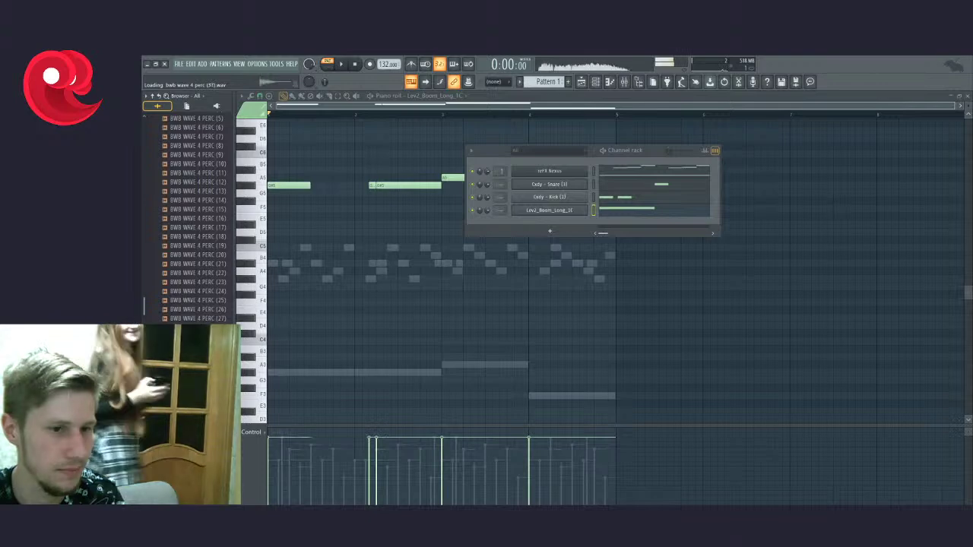
pyautogui.moveTo(197, 401); pyautogui.dragTo(560, 224)
pyautogui.click(555, 223)
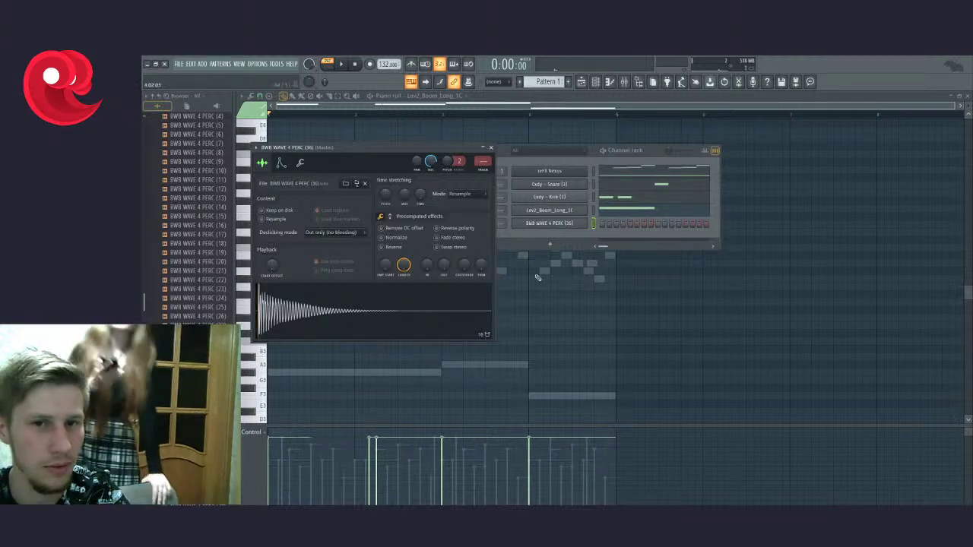
pyautogui.click(490, 147)
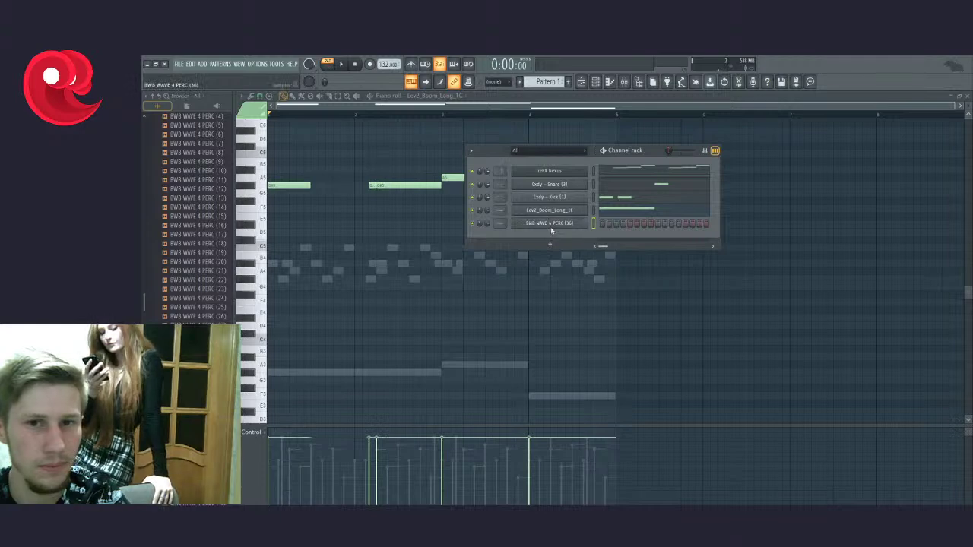
# Step: Open the BWB WAVE 4 PERC (36) channel's note editor and place a D#5 note in bar 1, replacing the first trial note
pyautogui.click(619, 223)
pyautogui.click(315, 225)
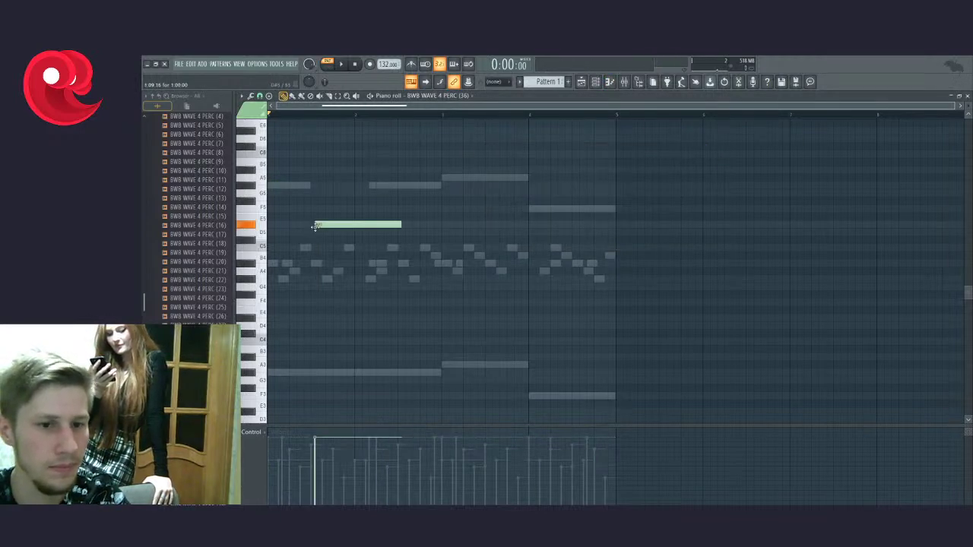
pyautogui.rightClick(316, 227)
pyautogui.scroll(3, 271, 253)
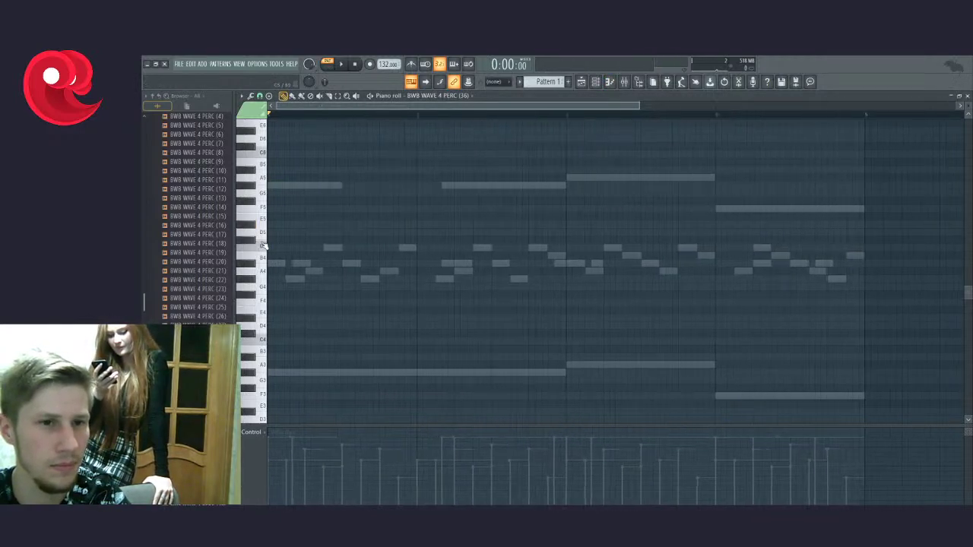
pyautogui.click(351, 209)
pyautogui.moveTo(470, 209); pyautogui.dragTo(503, 226)
pyautogui.scroll(-3, 503, 226)
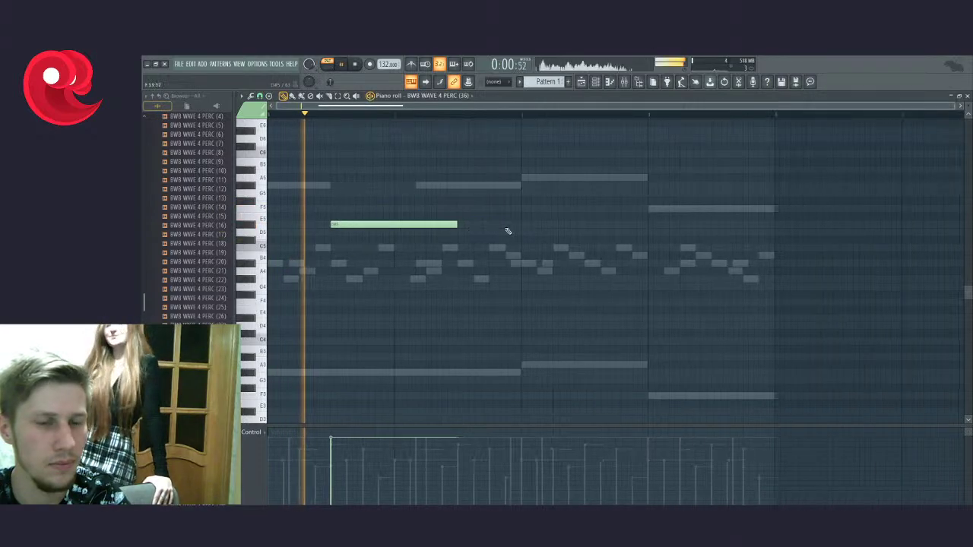
# Step: Try the D#5 percussion note at the end of bar 1, settle it at 1:03:16 instead, and shorten it to 0:02:00
pyautogui.moveTo(354, 225); pyautogui.dragTo(380, 222)
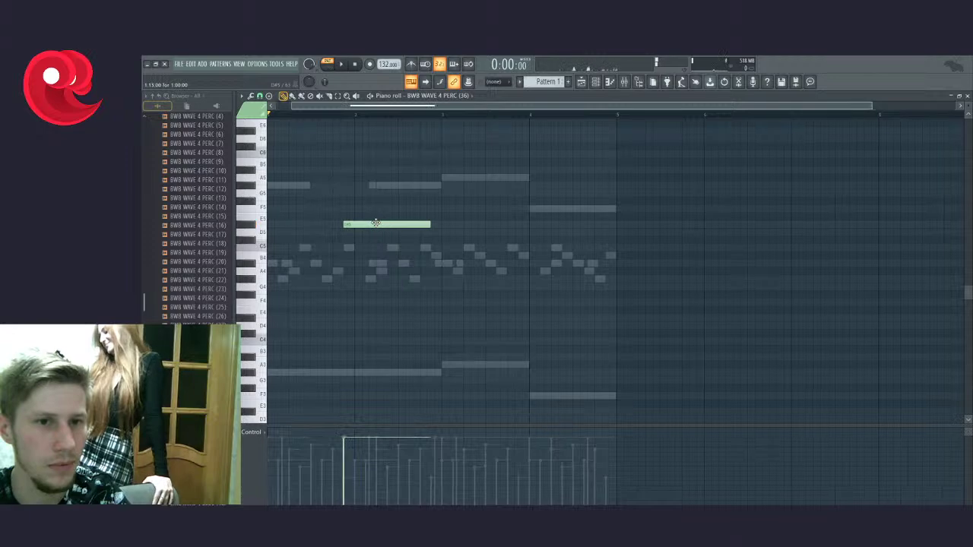
pyautogui.scroll(3, 423, 233)
pyautogui.press('space')
pyautogui.scroll(-3, 495, 193)
pyautogui.press('space')
pyautogui.moveTo(411, 221); pyautogui.dragTo(329, 223)
pyautogui.scroll(3, 323, 222)
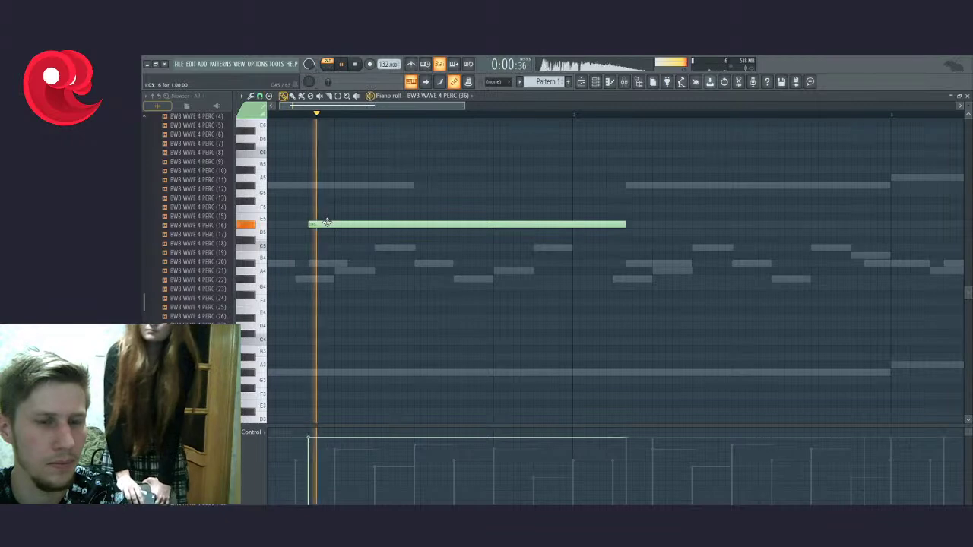
pyautogui.moveTo(628, 224); pyautogui.dragTo(346, 235)
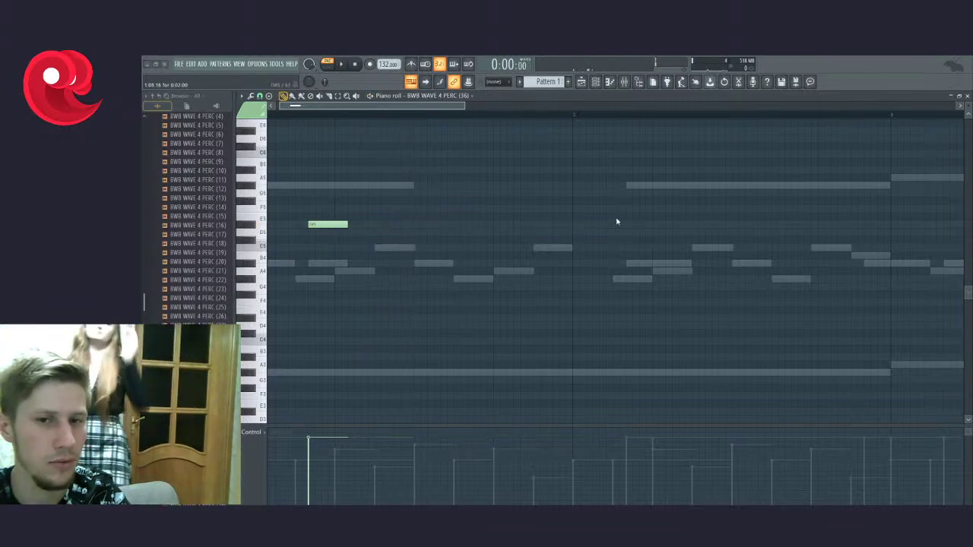
# Step: Add a second D#5 percussion note in bar 1 at 1:07:16 and audition the pattern
pyautogui.press('space')
pyautogui.click(391, 226)
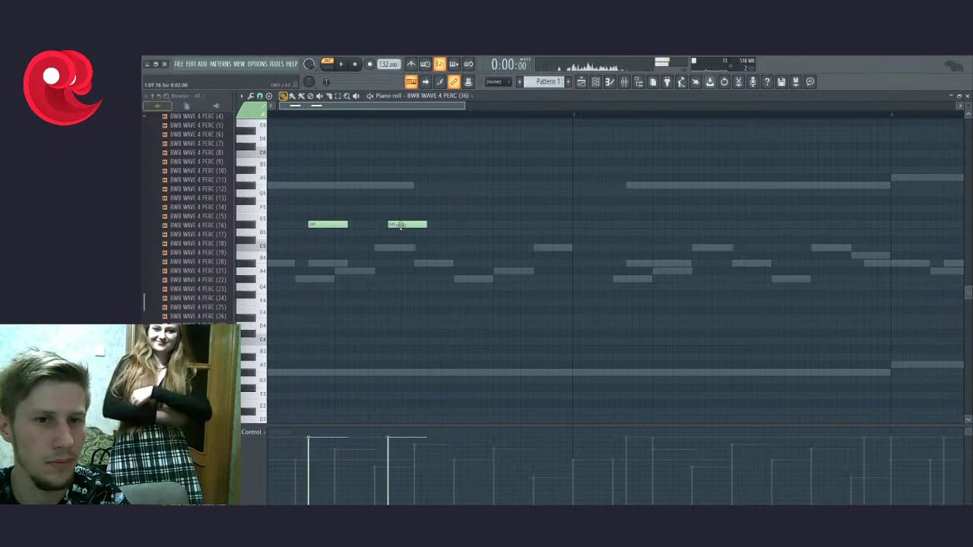
pyautogui.scroll(-3, 449, 237)
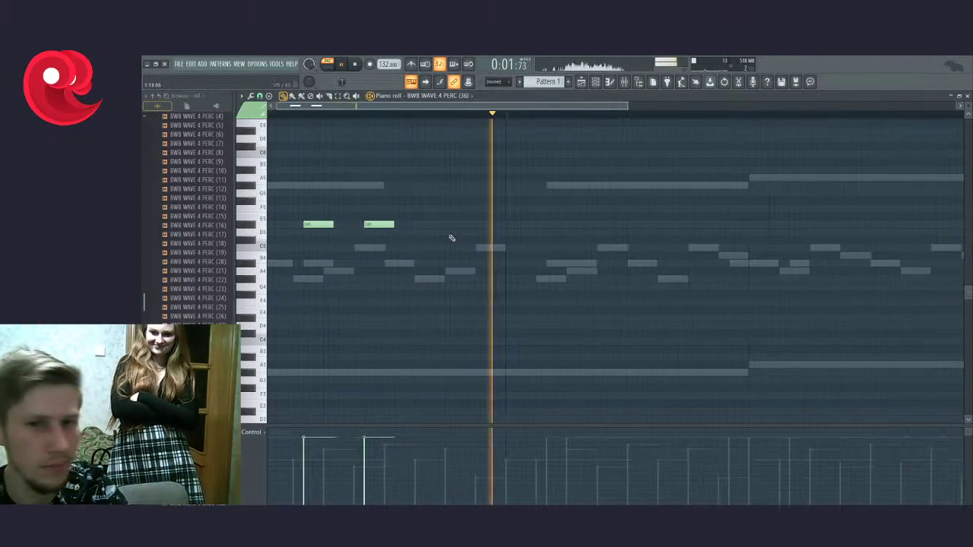
pyautogui.press('space')
# Step: Copy the pair of bar 1 percussion notes to the same position in bar 3 and play the whole pattern
pyautogui.moveTo(409, 191); pyautogui.dragTo(281, 265)
pyautogui.moveTo(304, 226); pyautogui.dragTo(639, 226)
pyautogui.press('space')
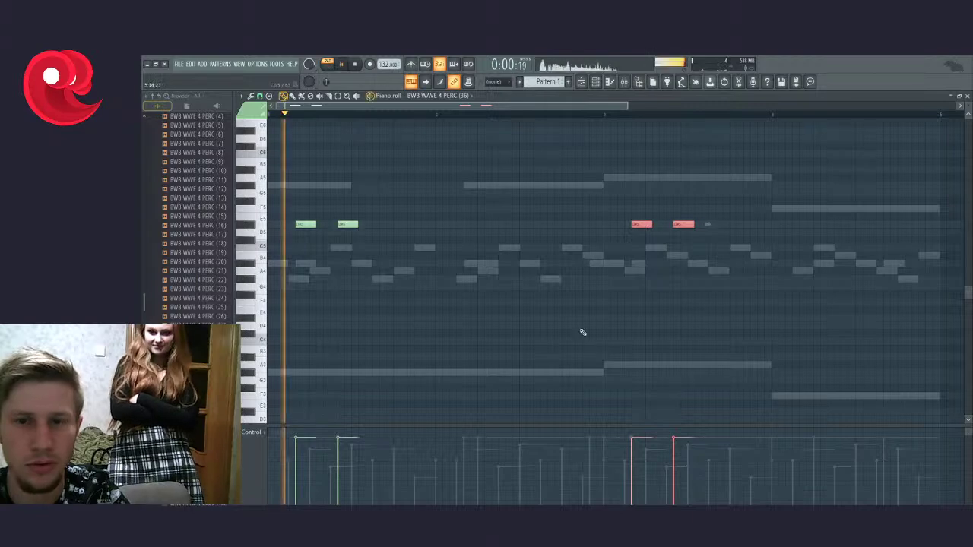
pyautogui.scroll(-2, 593, 310)
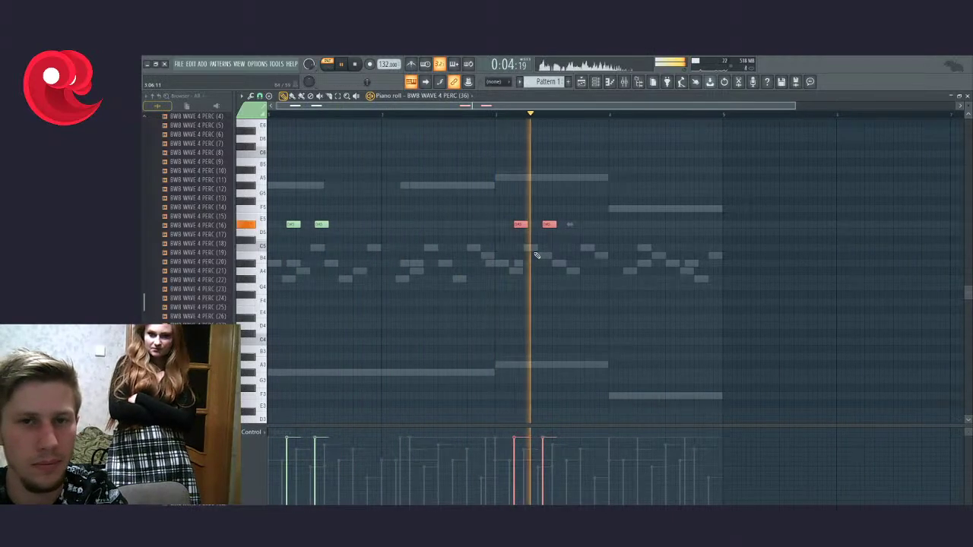
pyautogui.scroll(-2, 538, 254)
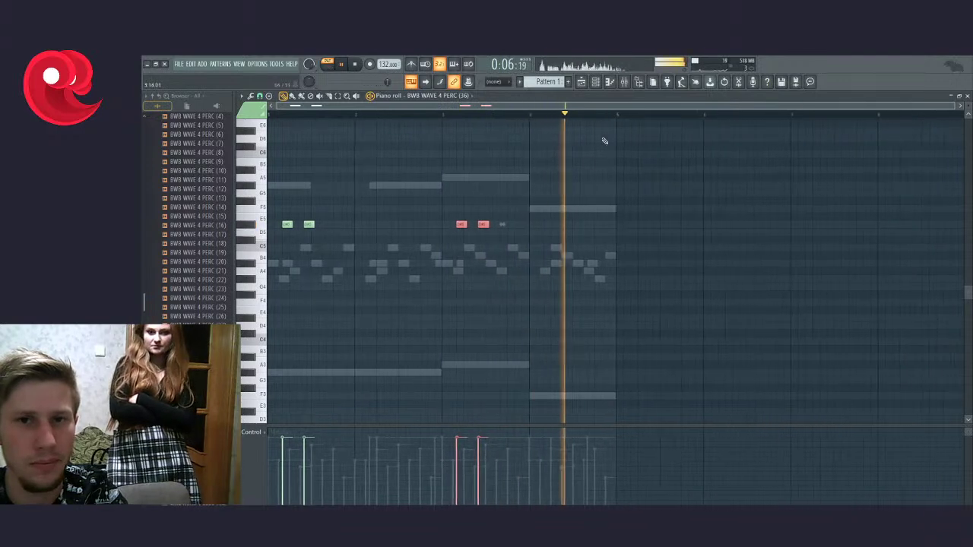
# Step: Look over the channel rack and the mixer, stop playback, return to the percussion piano roll and clear the note selection
pyautogui.press('F6')
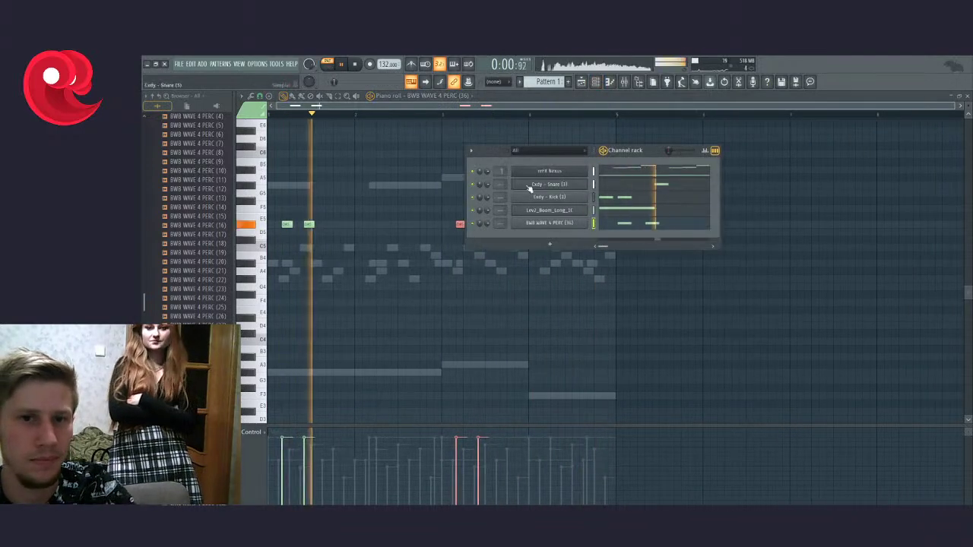
pyautogui.press('F9')
pyautogui.press('space')
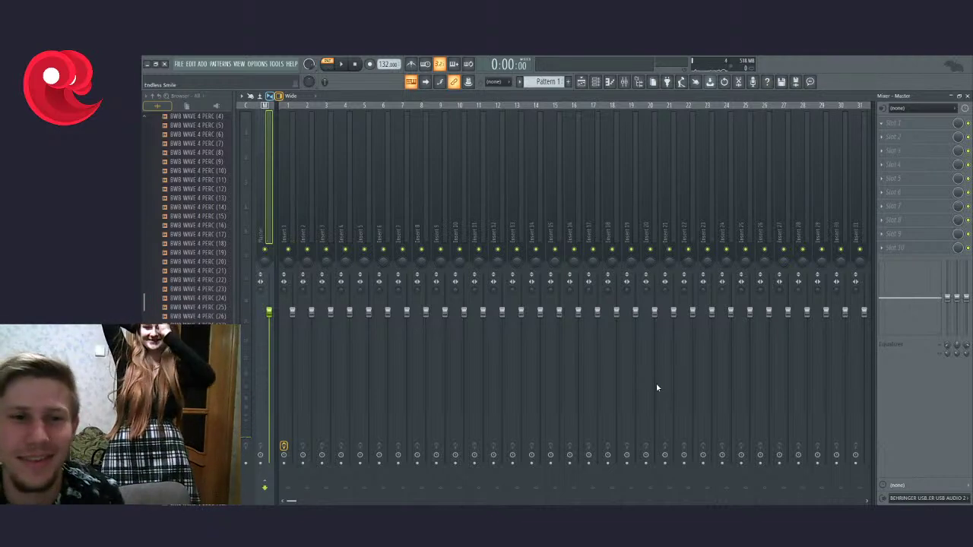
pyautogui.doubleClick(549, 97)
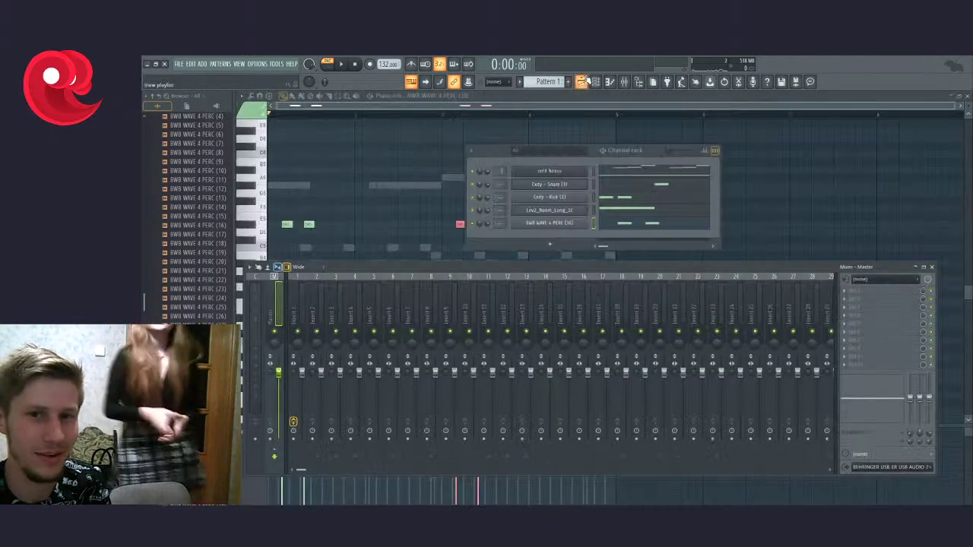
pyautogui.click(932, 268)
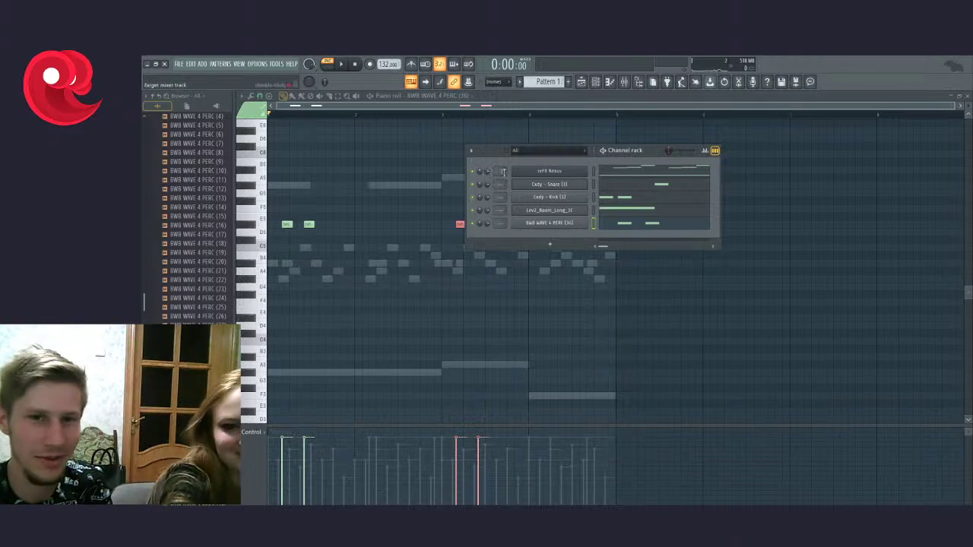
pyautogui.click(491, 99)
pyautogui.hotkey('ctrl', 'd')
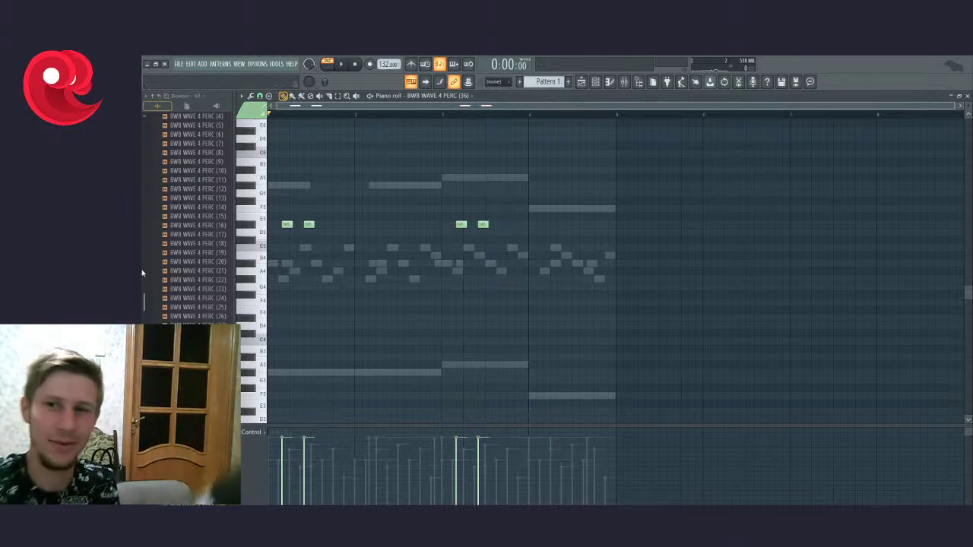
# Step: Play from bar 3, add one D#5 percussion note in bar 4, and shift it slightly closer to the bar's end
pyautogui.scroll(-10, 141, 269)
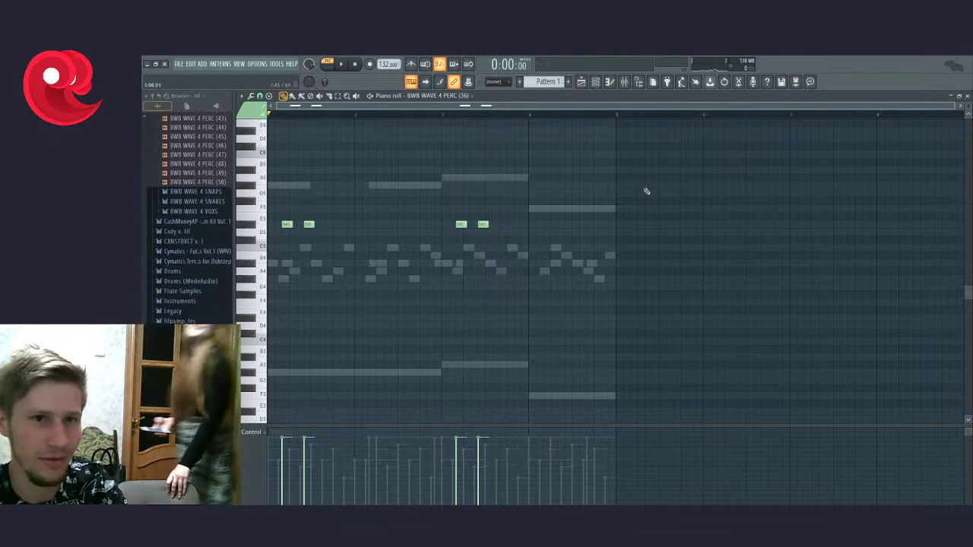
pyautogui.moveTo(272, 111); pyautogui.dragTo(505, 121)
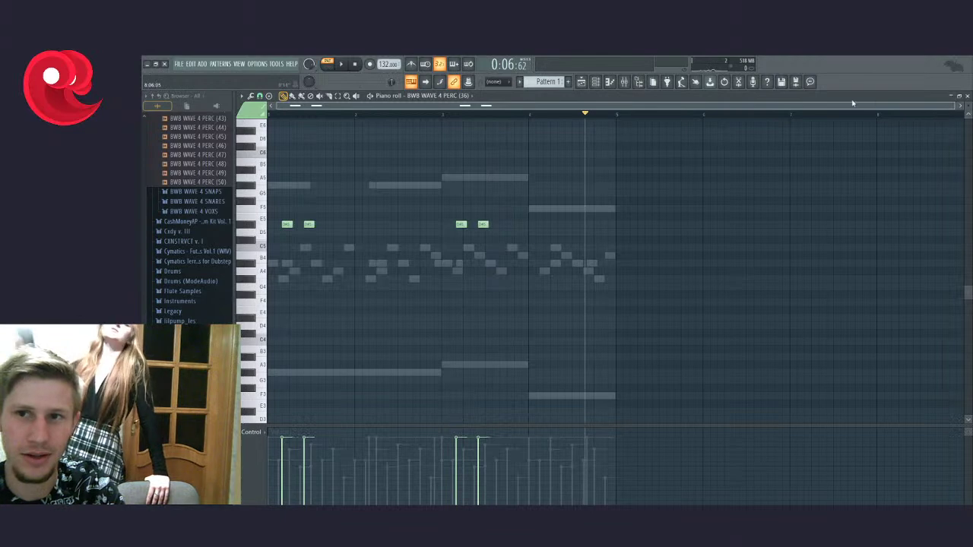
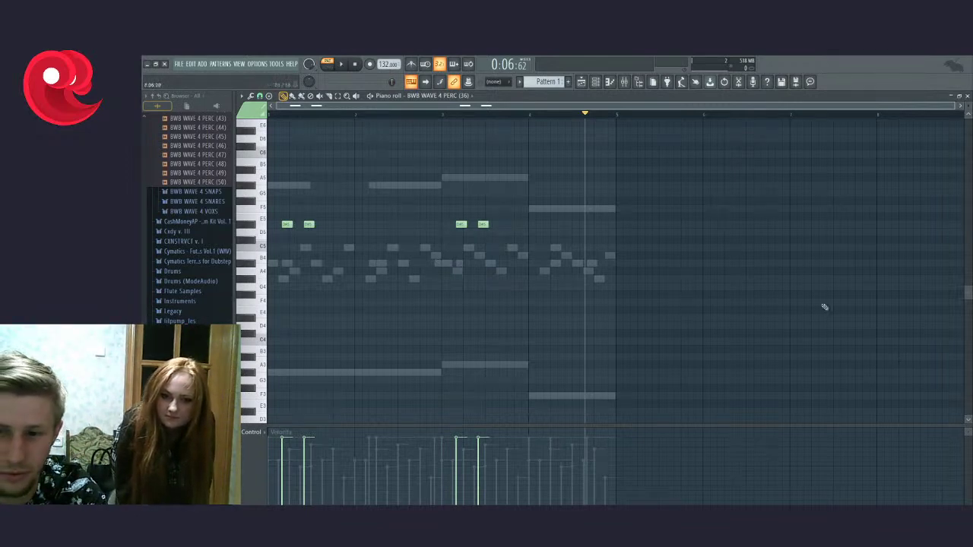
pyautogui.click(441, 116)
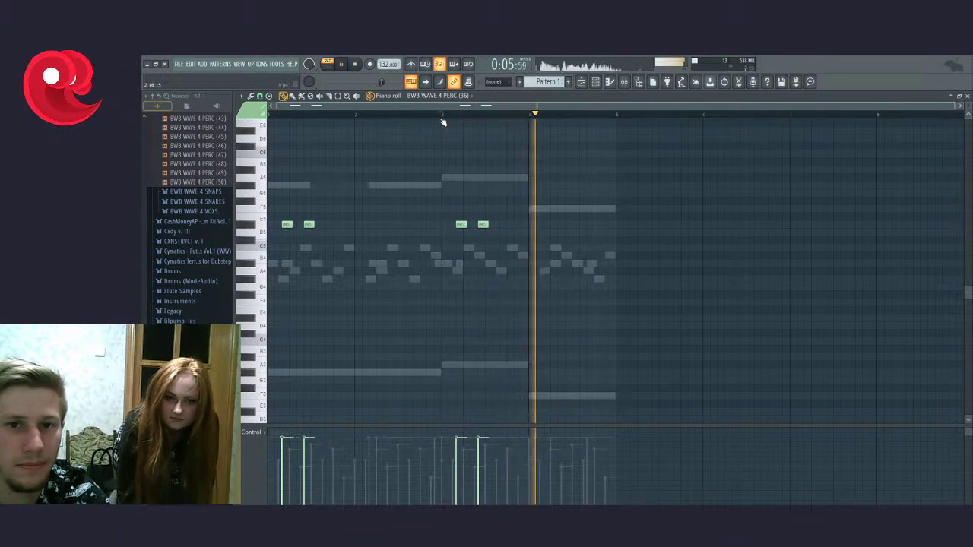
pyautogui.click(577, 223)
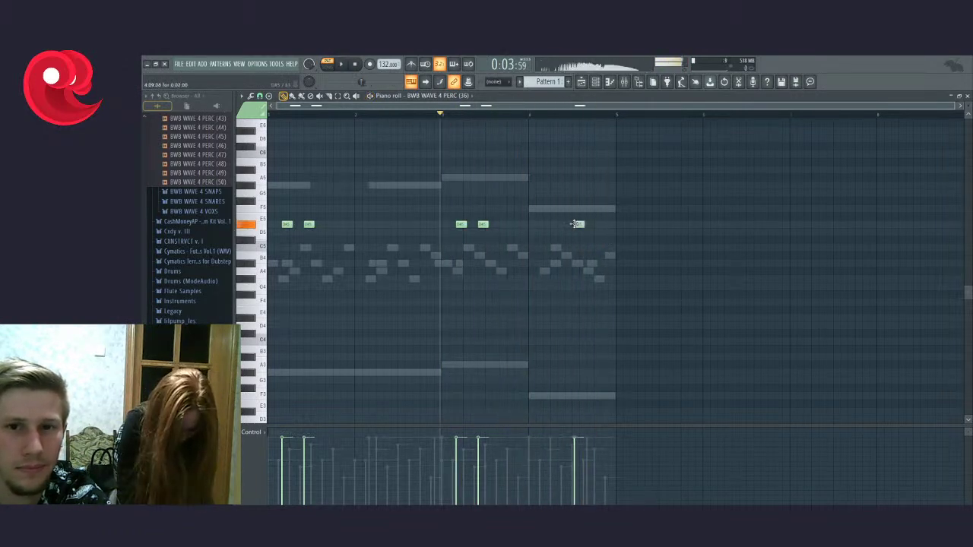
pyautogui.scroll(4, 586, 235)
pyautogui.moveTo(558, 223); pyautogui.dragTo(585, 224)
# Step: Try a second D#5 percussion note at the very end of bar 4, audition it there, and delete it
pyautogui.moveTo(645, 224); pyautogui.dragTo(623, 223)
pyautogui.press('space')
pyautogui.click(550, 114)
pyautogui.press('space')
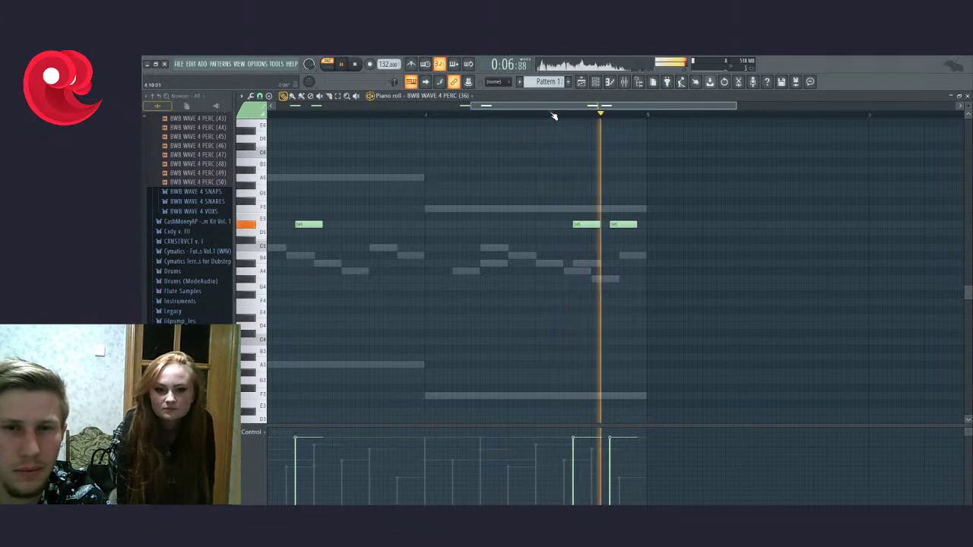
pyautogui.press('space')
pyautogui.scroll(3, 595, 224)
pyautogui.press('space')
pyautogui.moveTo(643, 225); pyautogui.dragTo(663, 224)
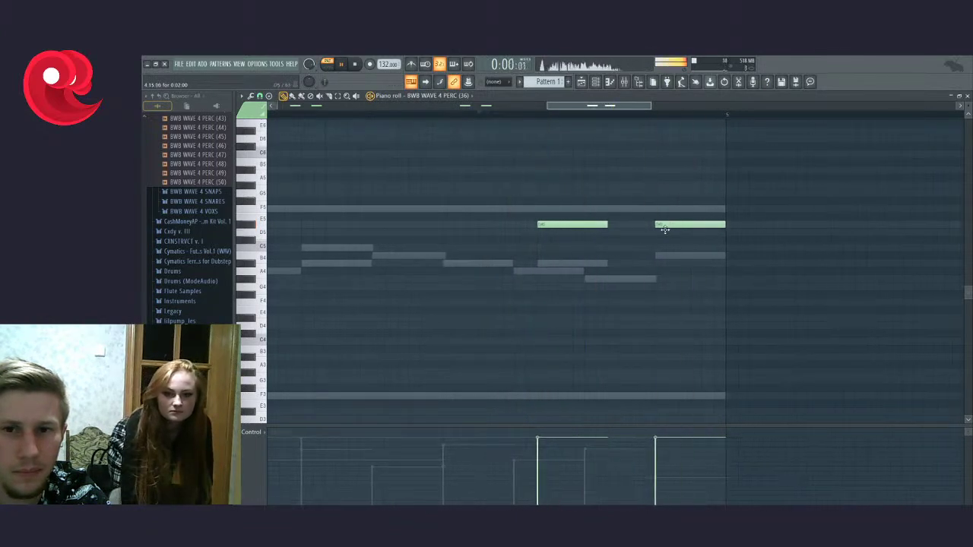
pyautogui.scroll(-3, 666, 230)
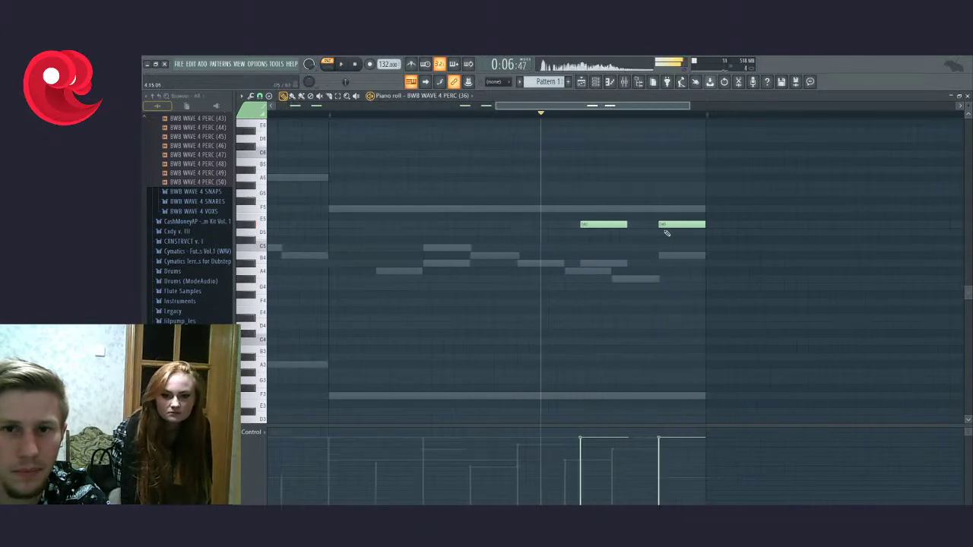
pyautogui.rightClick(659, 226)
# Step: Play the full pattern while checking the maximised mixer and the playlist, and return to the piano roll
pyautogui.scroll(-4, 661, 257)
pyautogui.scroll(-3, 661, 257)
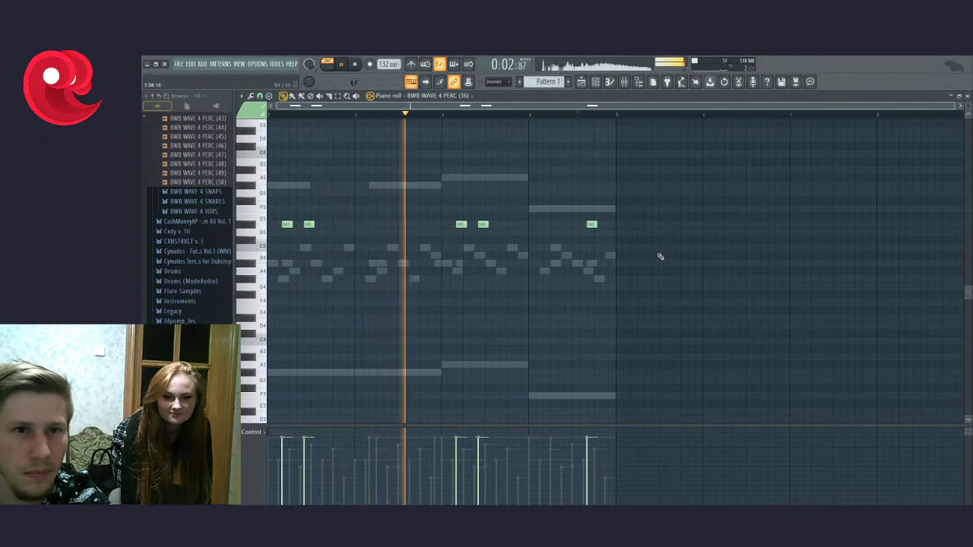
pyautogui.click(624, 83)
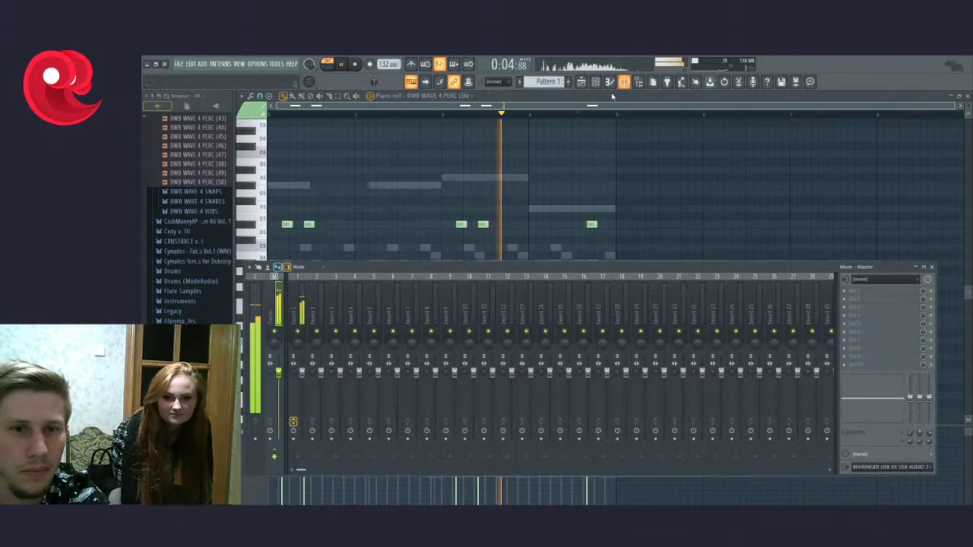
pyautogui.doubleClick(621, 269)
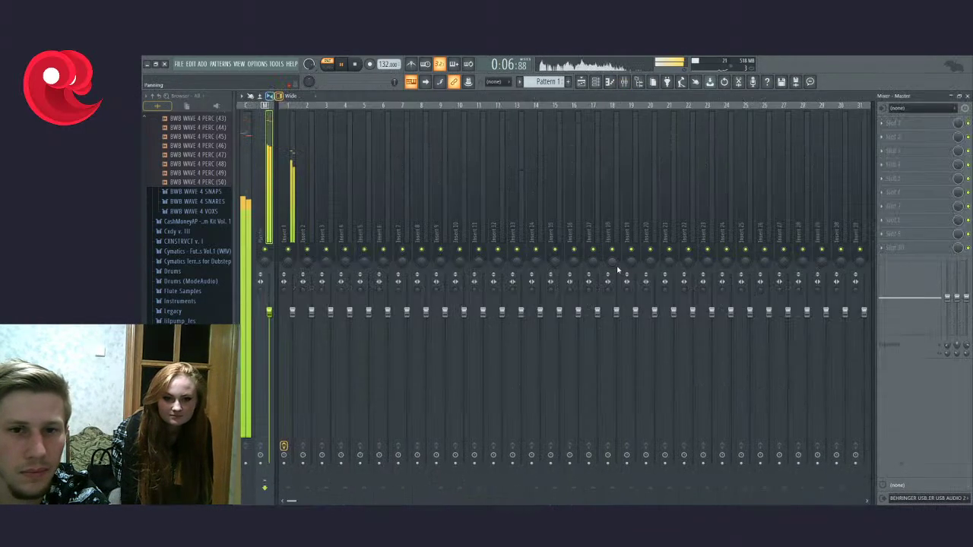
pyautogui.click(581, 82)
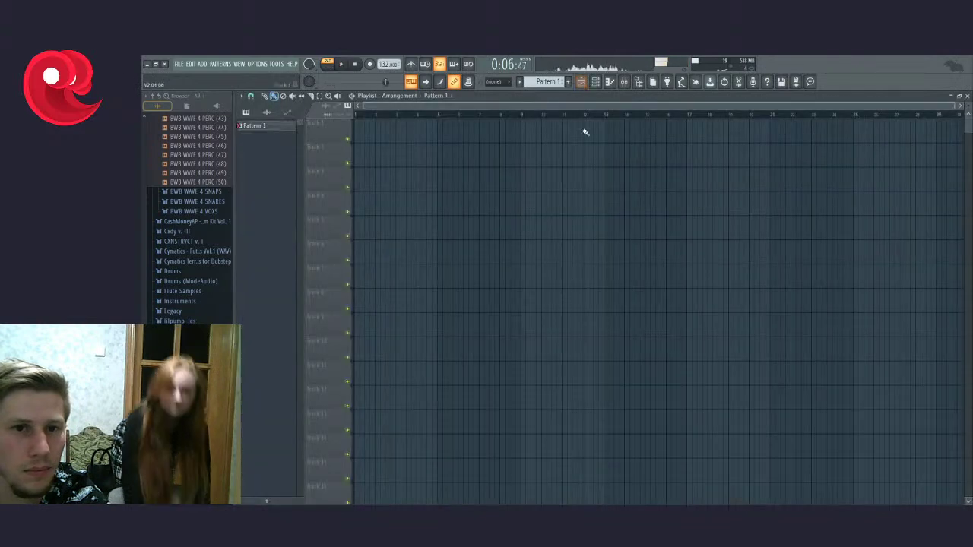
pyautogui.click(595, 82)
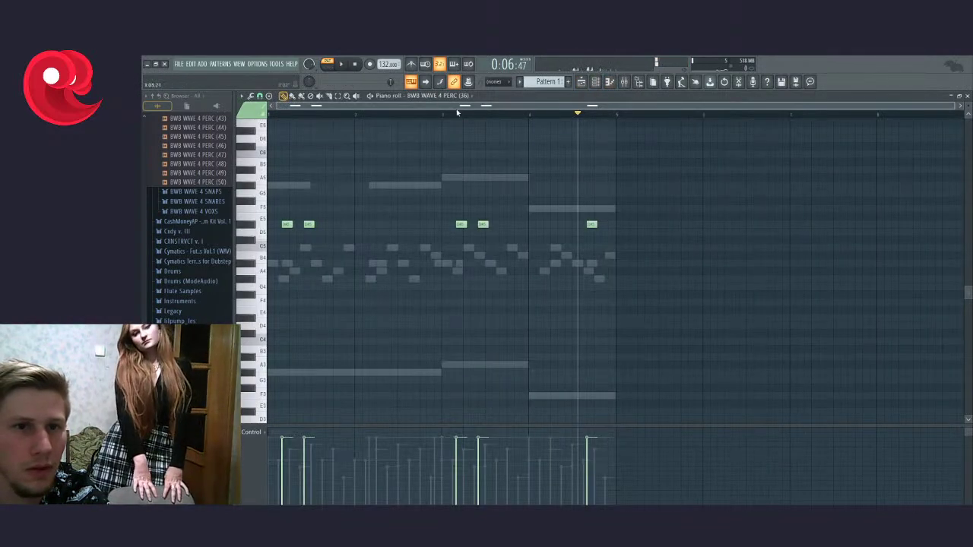
# Step: Switch to the Lev2_Boom_Long_1C bass notes, transpose all of them up one octave, and audition the result
pyautogui.press('Down')
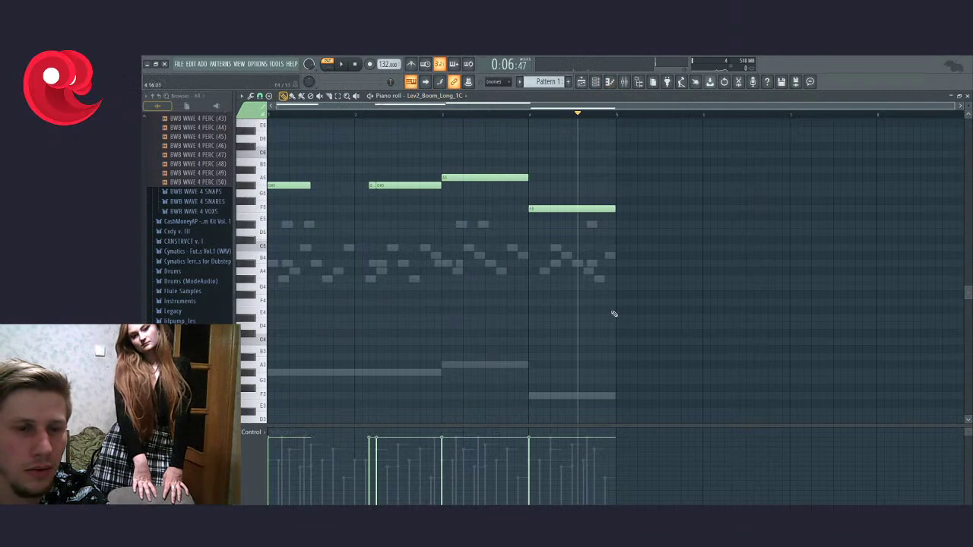
pyautogui.hotkey('ctrl', 'a')
pyautogui.scroll(3, 666, 320)
pyautogui.hotkey('ctrl', 'Up')
pyautogui.press('space')
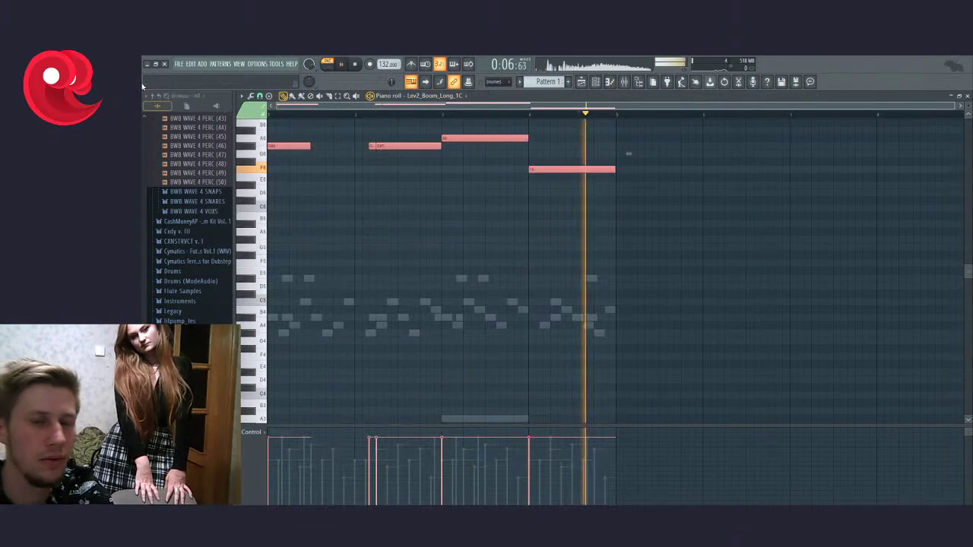
pyautogui.press('space')
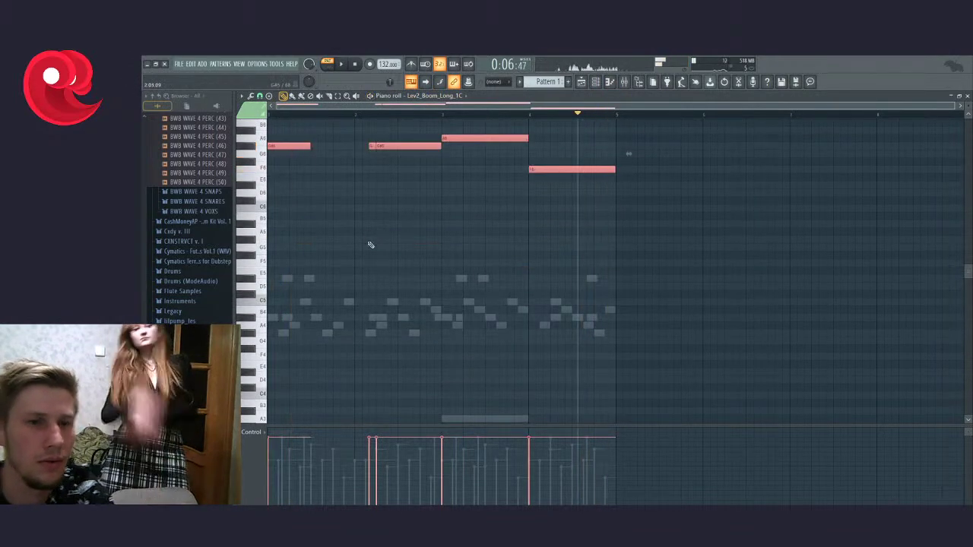
# Step: Raise all selected Lev2_Boom_Long_1C bass notes by one semitone and play the pattern from the start
pyautogui.scroll(2, 690, 276)
pyautogui.scroll(-2, 690, 276)
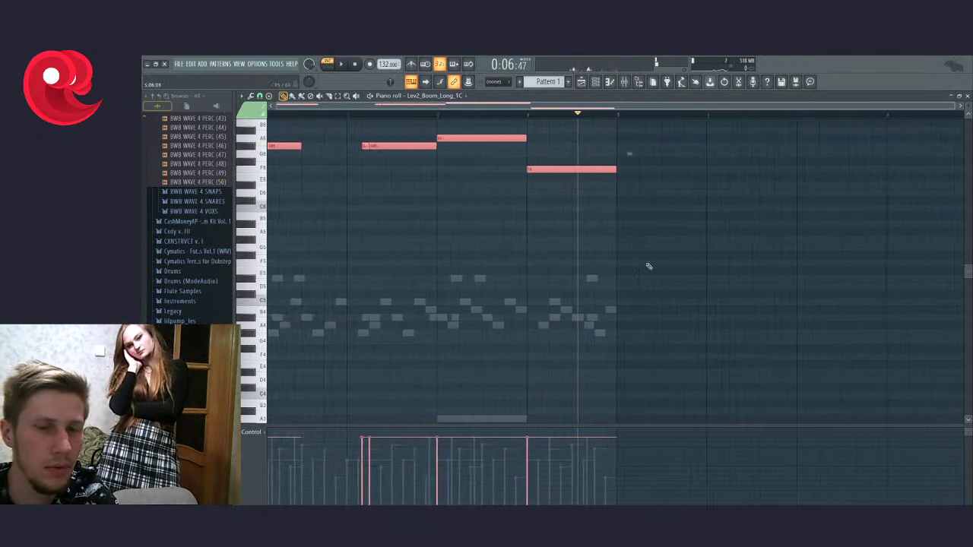
pyautogui.scroll(4, 621, 352)
pyautogui.press('Up')
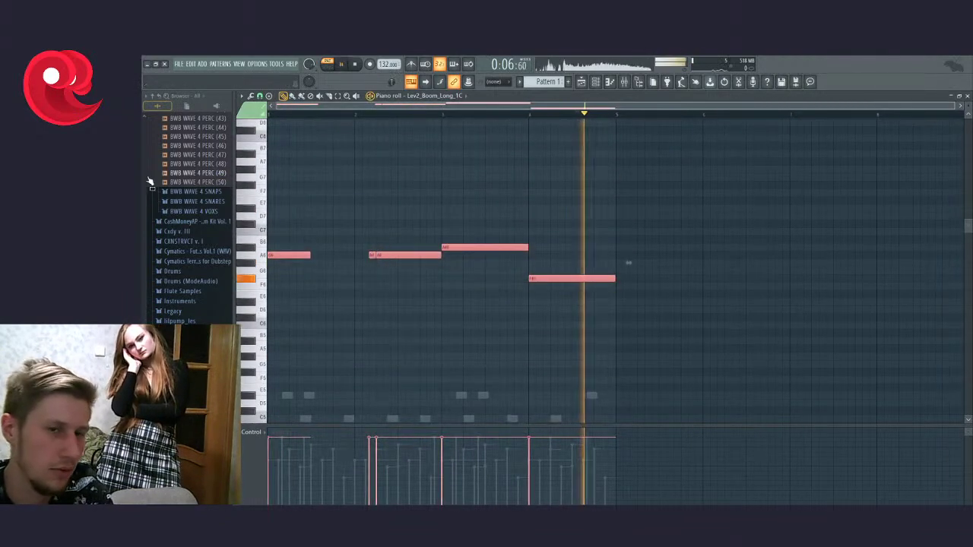
pyautogui.click(341, 64)
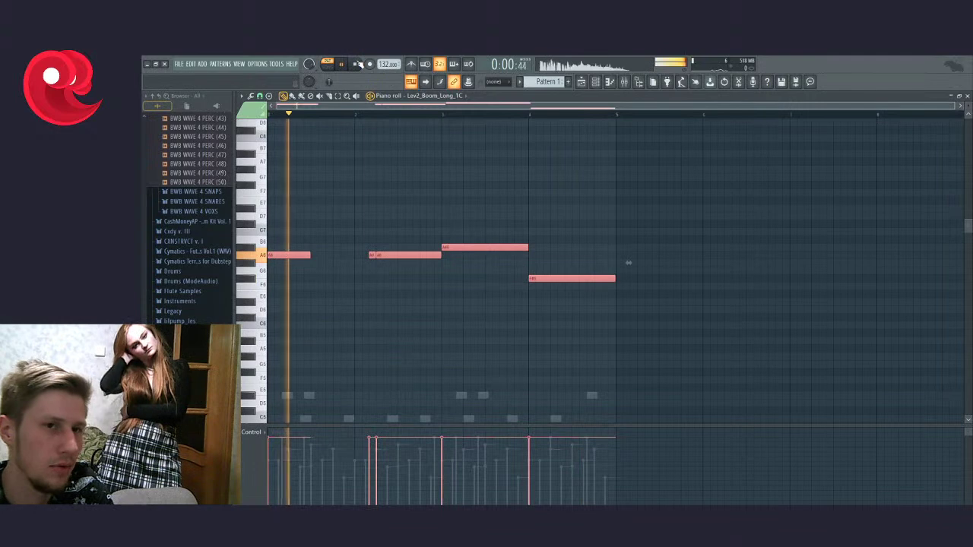
# Step: Raise all selected Lev2_Boom_Long_1C bass notes by two semitones and audition them from the start of the pattern
pyautogui.press('Up')
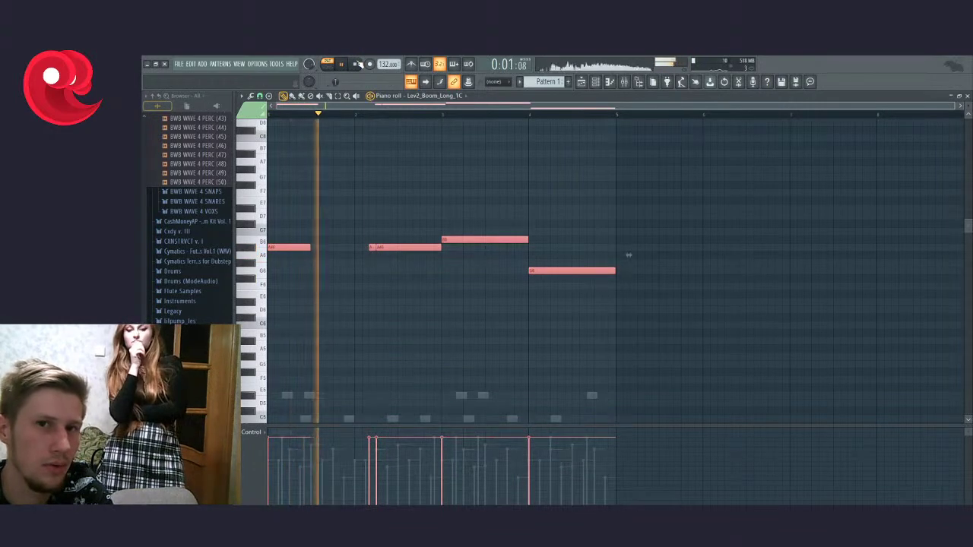
pyautogui.click(358, 64)
pyautogui.press('Up')
pyautogui.press('space')
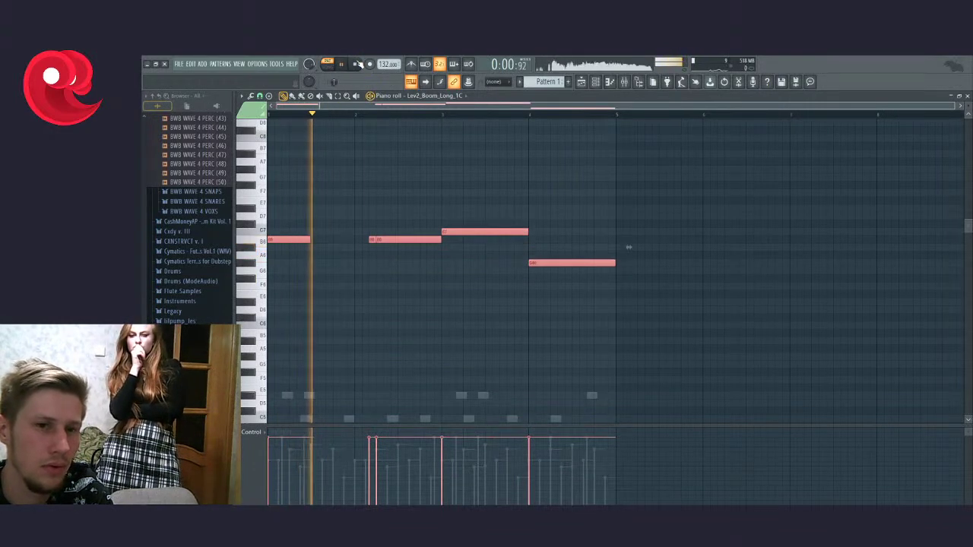
# Step: Transpose the bass notes down one octave, try them another octave lower, move them back up one octave, and play
pyautogui.hotkey('ctrl', 'Down')
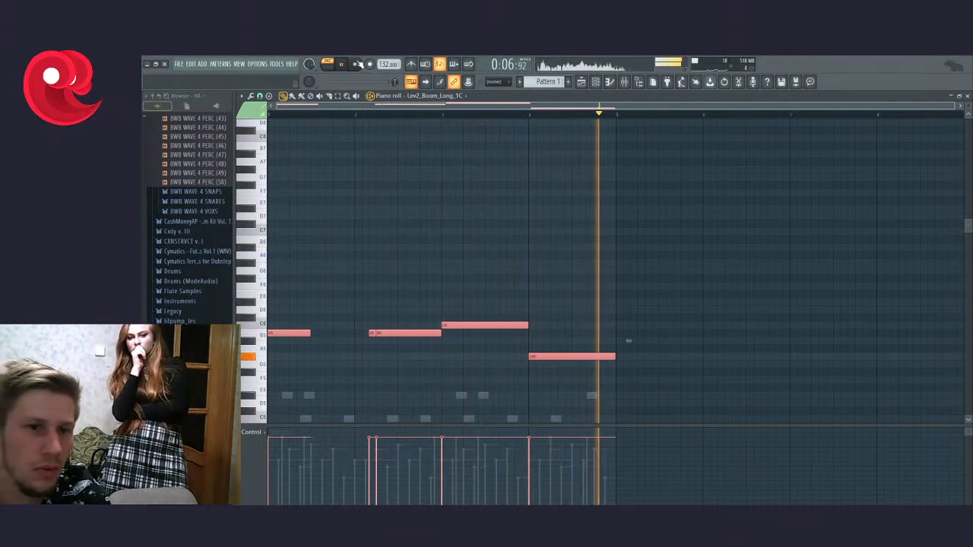
pyautogui.hotkey('ctrl', 'Down')
pyautogui.click(357, 64)
pyautogui.scroll(-2, 484, 174)
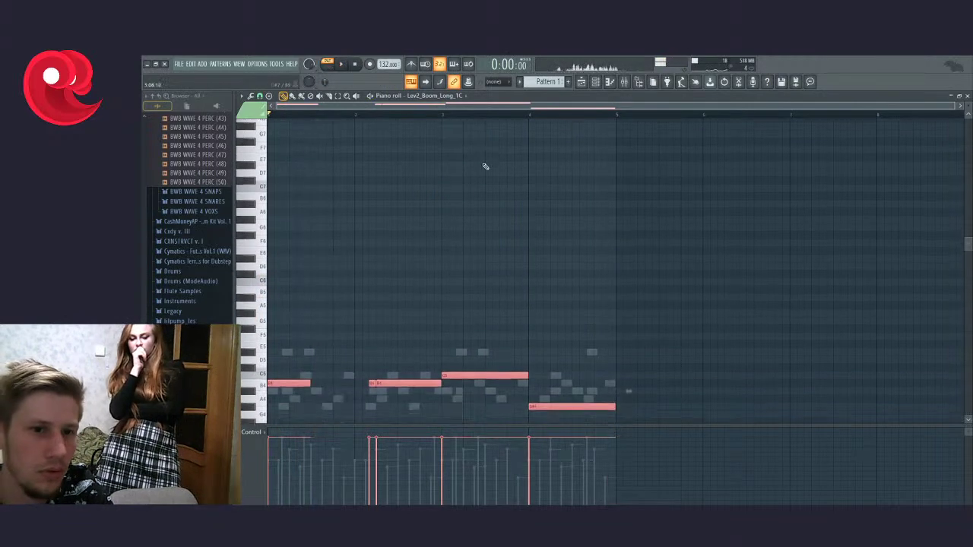
pyautogui.hotkey('ctrl', 'Up')
pyautogui.press('space')
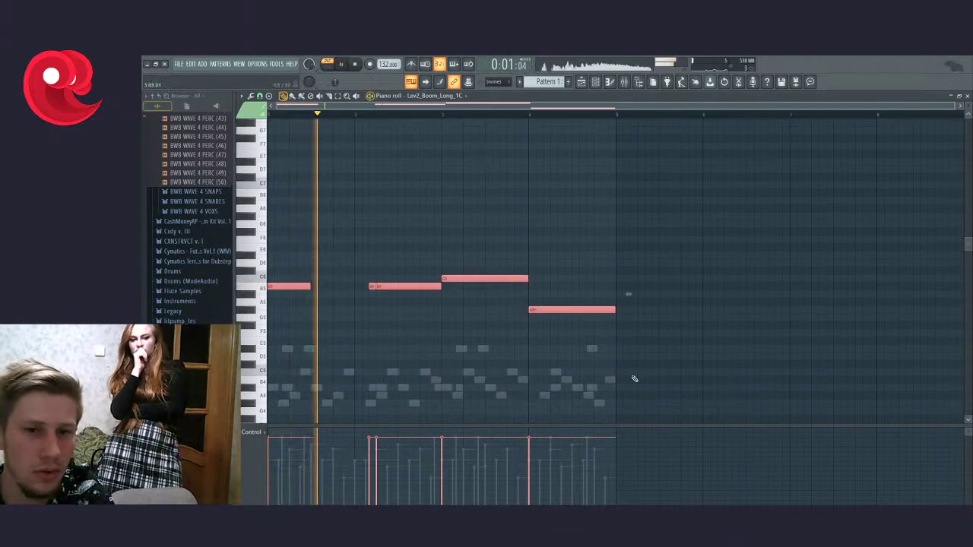
# Step: Open the mixer, close The Glue compressor window on the Master, and listen to the pattern while watching the levels
pyautogui.click(641, 83)
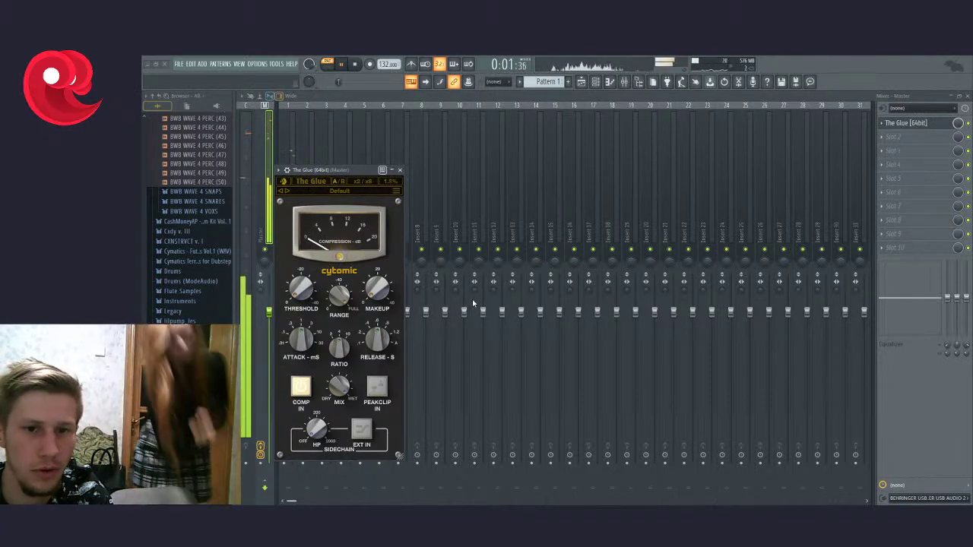
pyautogui.click(400, 169)
pyautogui.press('space')
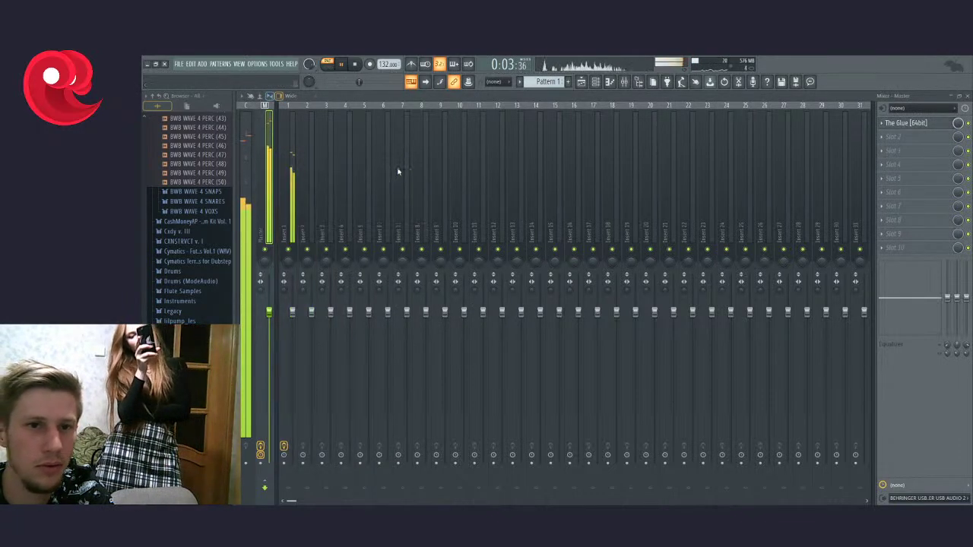
pyautogui.press('space')
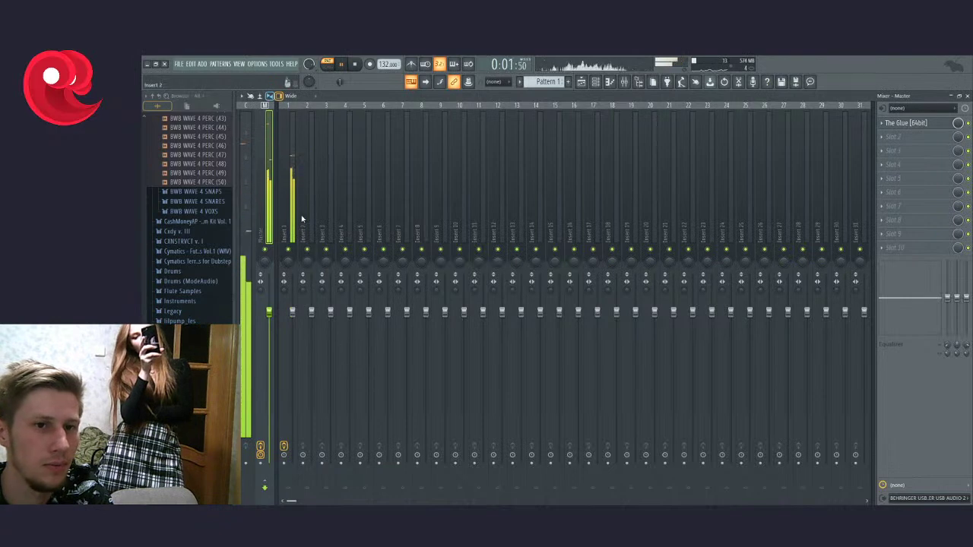
# Step: Stop playback and route the snare, kick, Lev2_Boom_Long_1C and percussion channels to mixer tracks 2, 3, 4 and 5 respectively
pyautogui.click(595, 81)
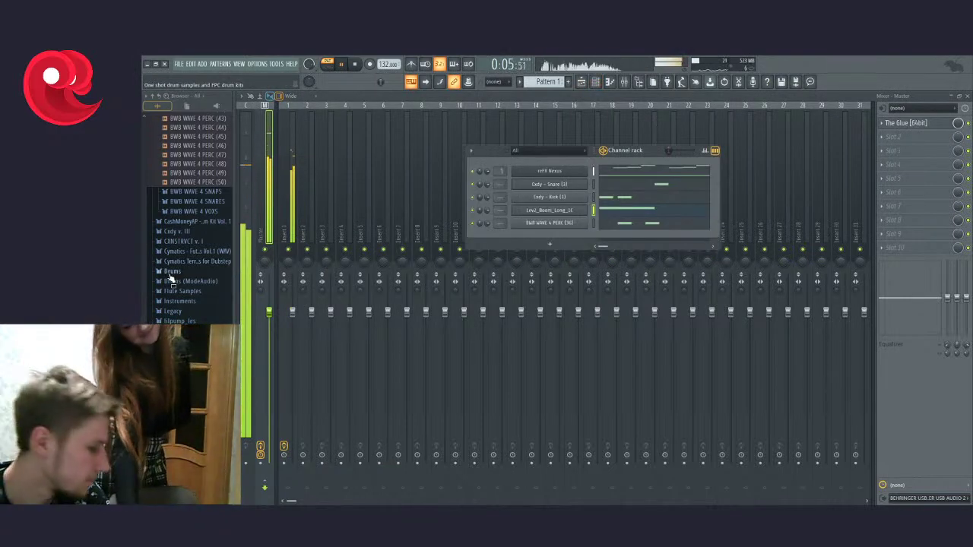
pyautogui.press('space')
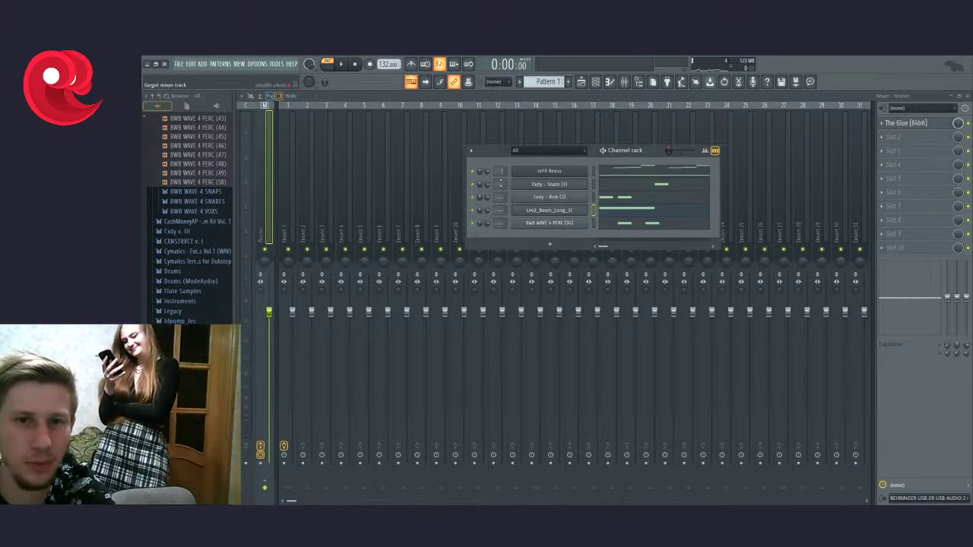
pyautogui.scroll(2, 502, 185)
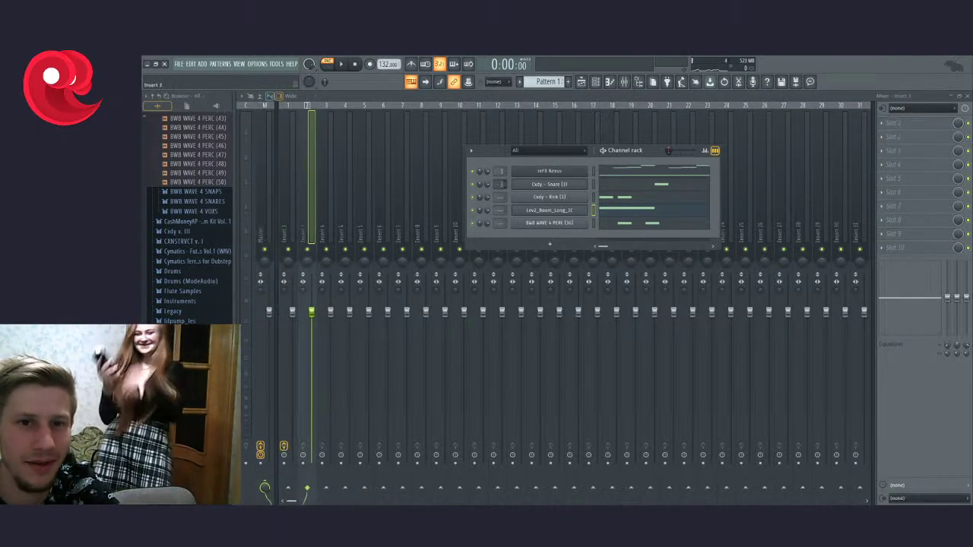
pyautogui.scroll(3, 501, 196)
pyautogui.scroll(1, 502, 196)
pyautogui.scroll(-1, 501, 196)
pyautogui.scroll(4, 502, 210)
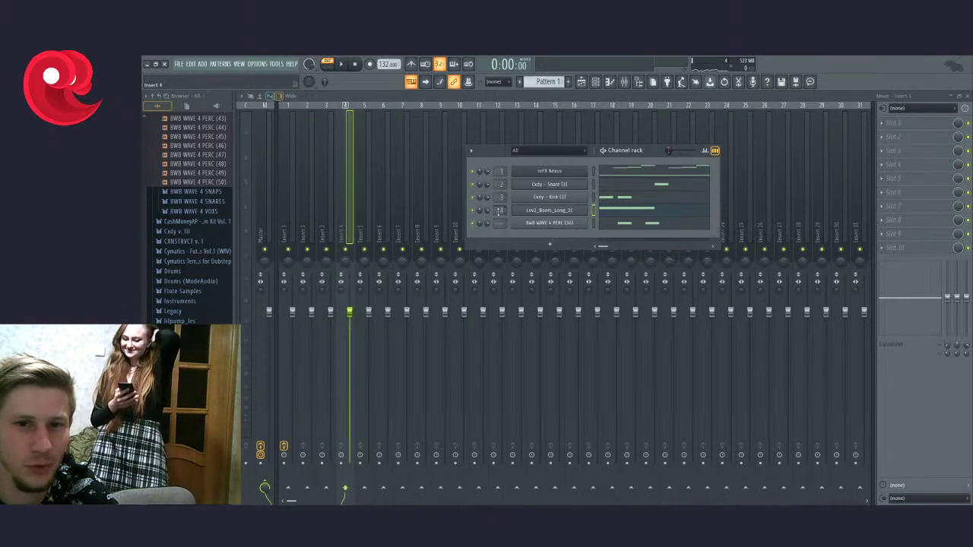
pyautogui.scroll(5, 501, 223)
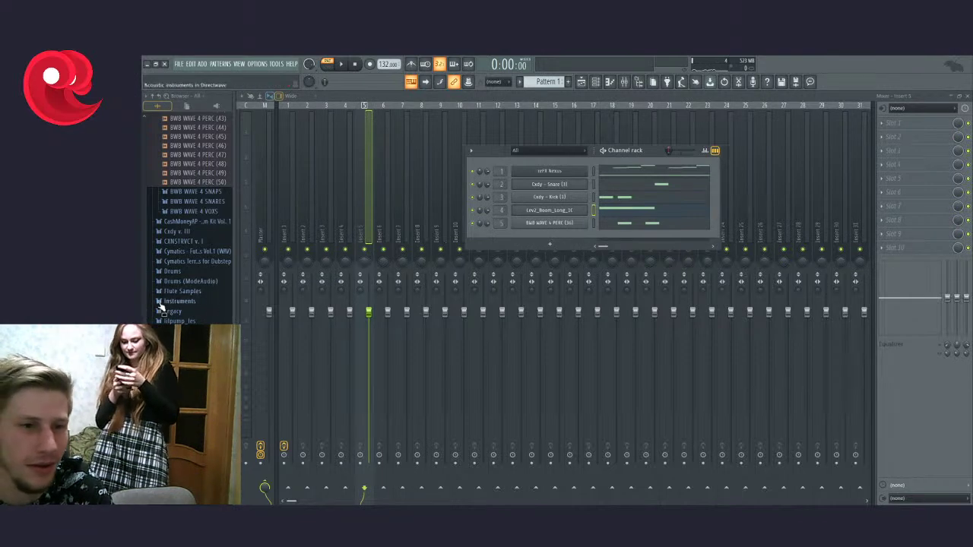
# Step: Collapse the BWB Waves pack and preview sample (4) from the CashMoneyAp HIHATS folder
pyautogui.scroll(8, 162, 306)
pyautogui.scroll(10, 190, 278)
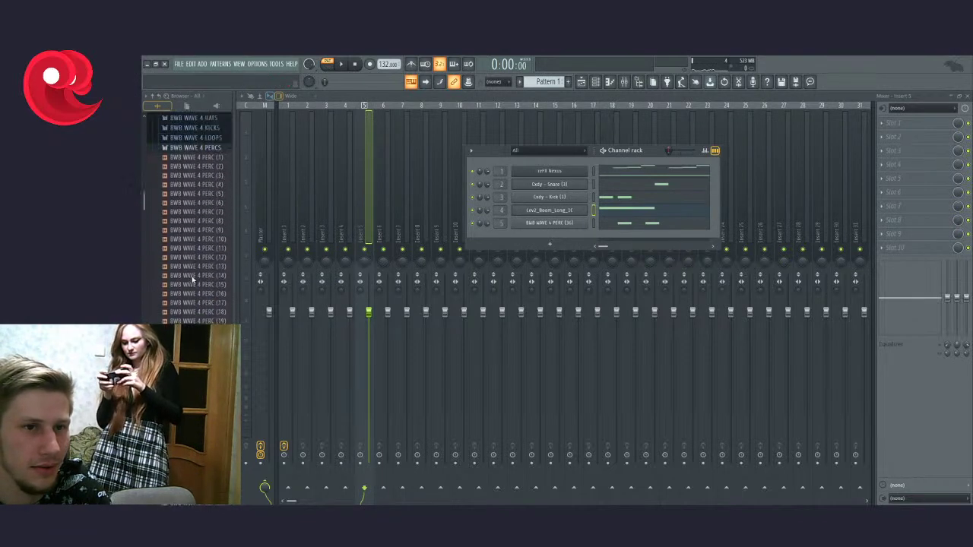
pyautogui.click(190, 273)
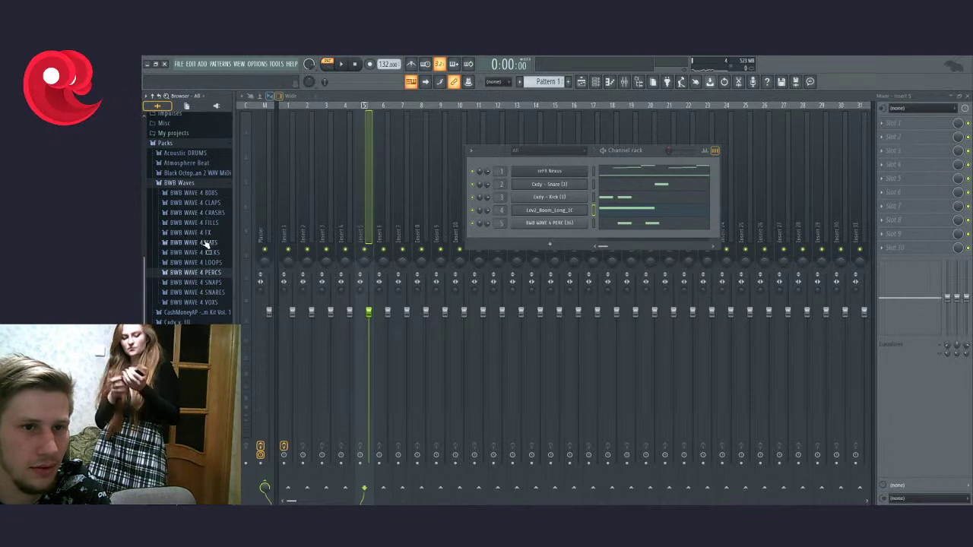
pyautogui.click(204, 243)
pyautogui.click(186, 184)
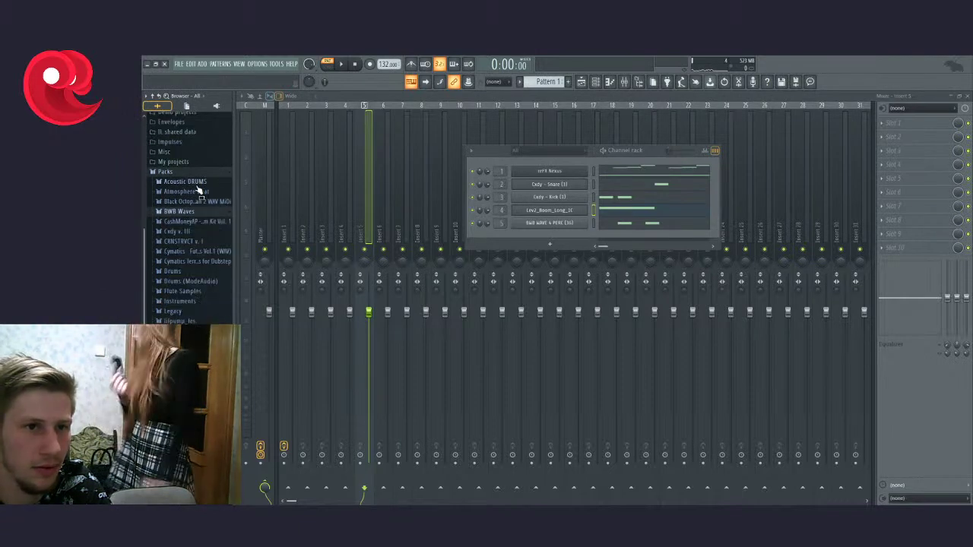
pyautogui.click(190, 221)
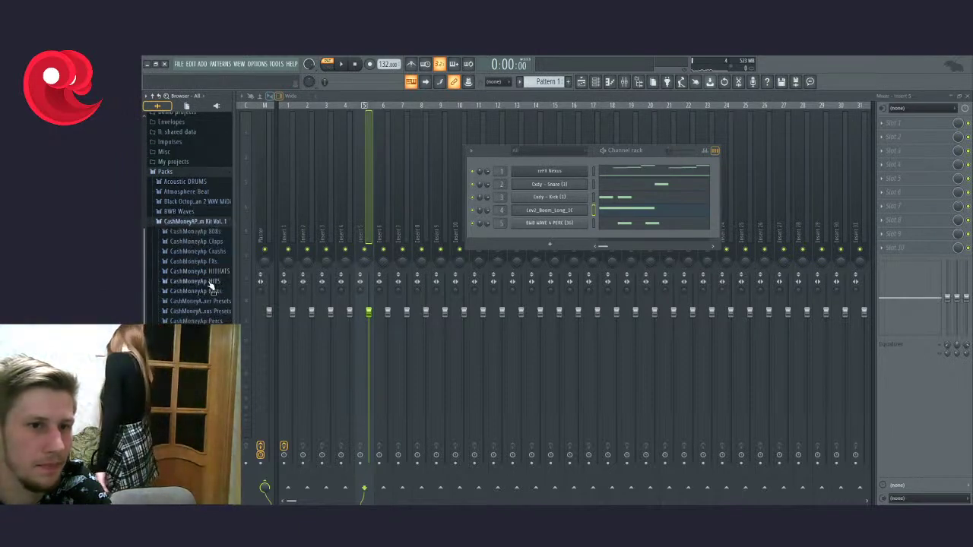
pyautogui.click(201, 271)
pyautogui.click(202, 308)
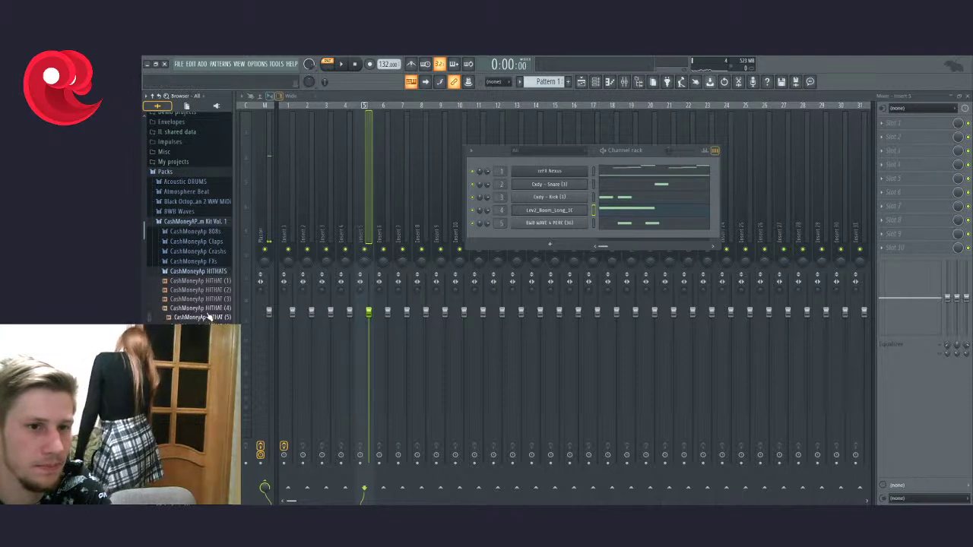
# Step: Preview hi-hats in the Cxdy v. III pack and add Cxdy - HH (6) as a new channel
pyautogui.click(199, 222)
pyautogui.click(194, 232)
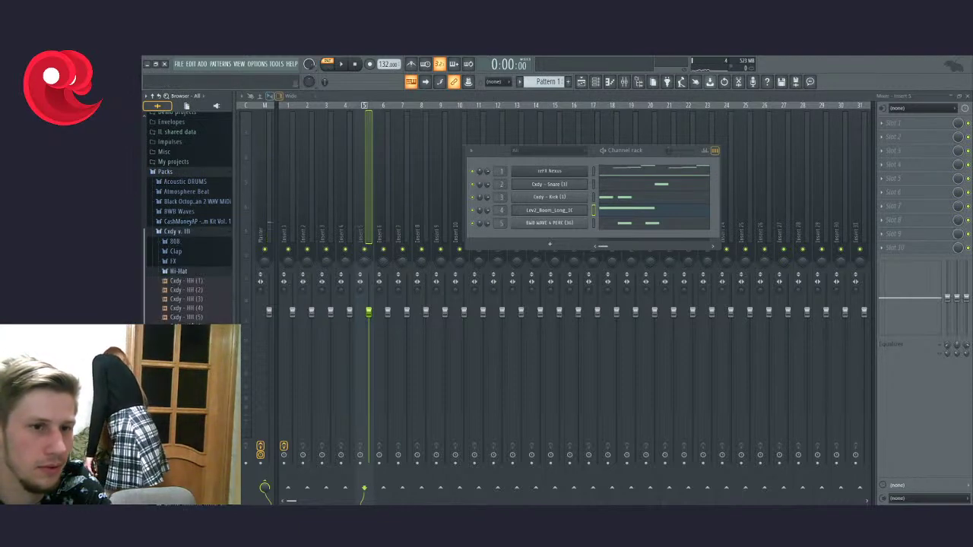
pyautogui.click(190, 308)
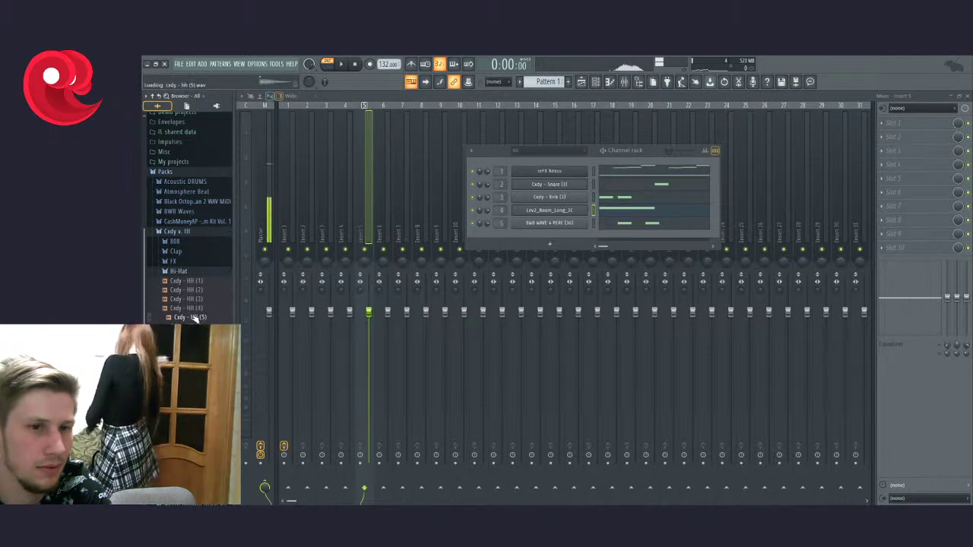
pyautogui.press('Up')
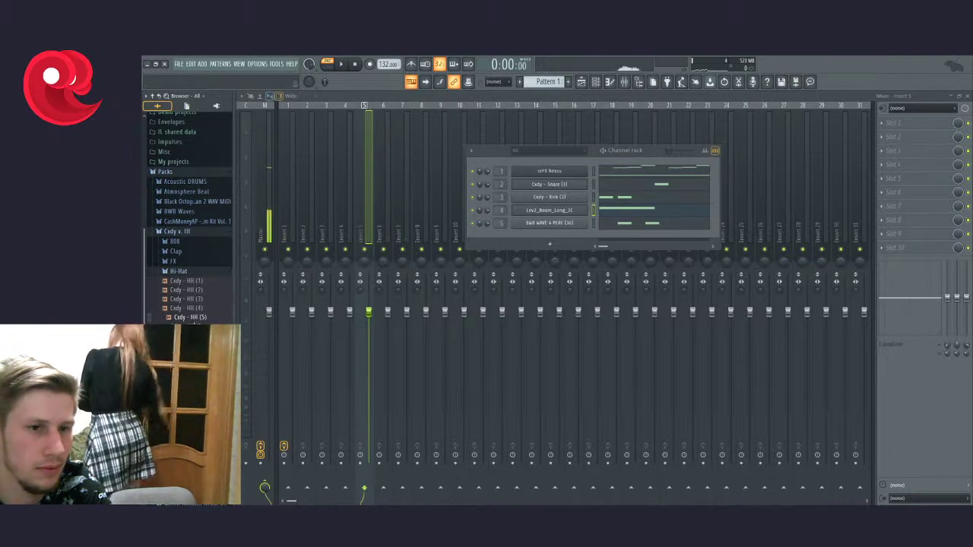
pyautogui.click(194, 327)
pyautogui.moveTo(535, 236); pyautogui.dragTo(538, 237)
# Step: Place a first A4 hi-hat note in bar 1 of the Cxdy - HH (6) piano roll and play the pattern
pyautogui.press('F7')
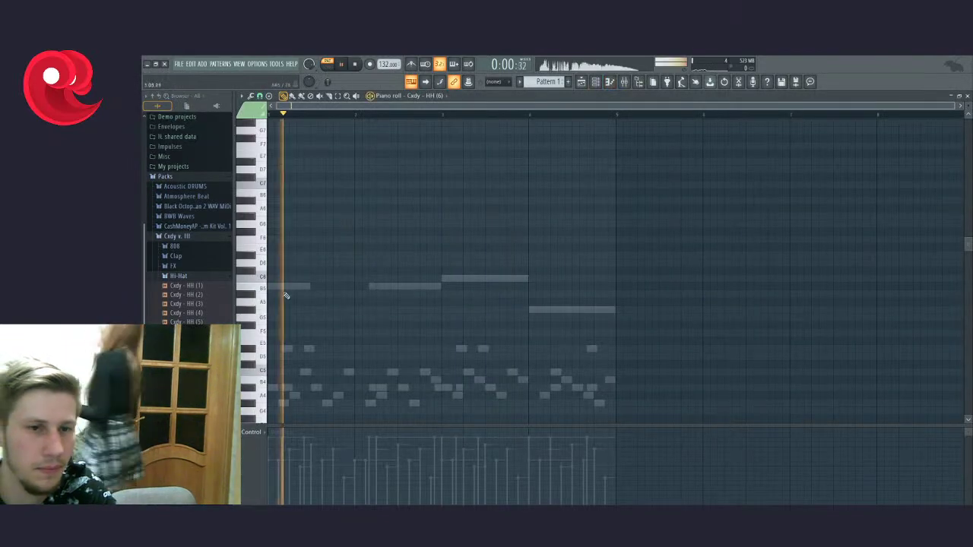
pyautogui.scroll(-4, 282, 298)
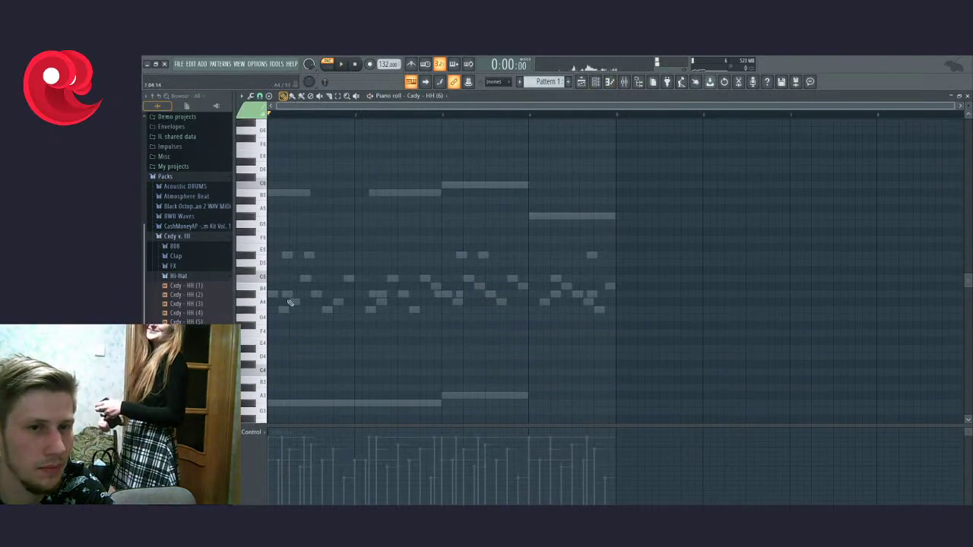
pyautogui.click(290, 303)
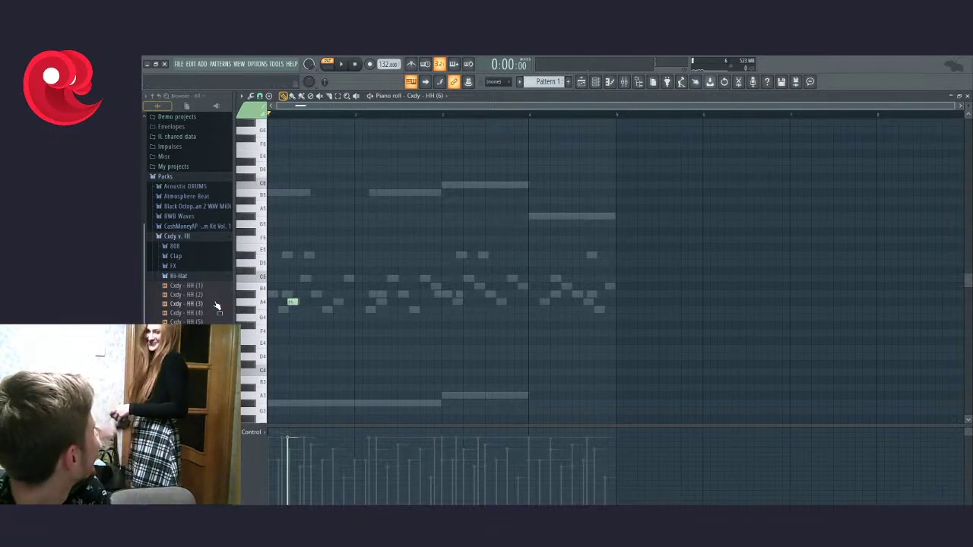
pyautogui.press('space')
pyautogui.scroll(4, 219, 302)
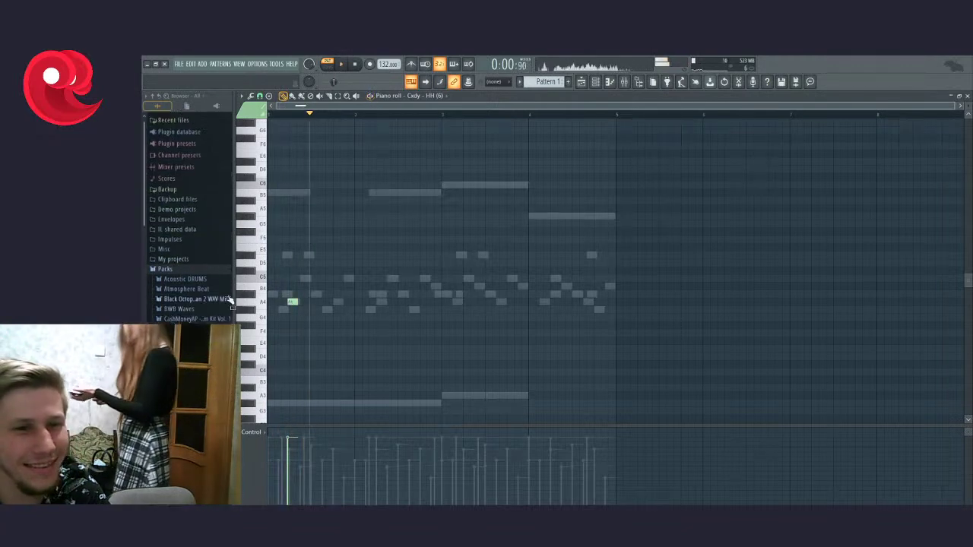
pyautogui.scroll(3, 393, 322)
pyautogui.press('space')
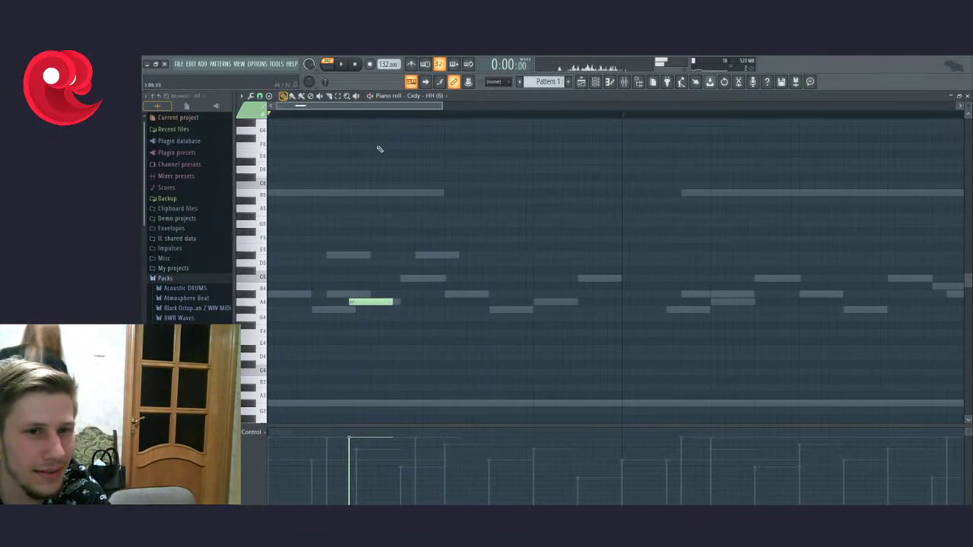
# Step: Shift the first hi-hat note slightly earlier, add two more A4 notes in bar 1, and audition the rhythm
pyautogui.moveTo(371, 304); pyautogui.dragTo(349, 306)
pyautogui.press('space')
pyautogui.press('space')
pyautogui.moveTo(545, 304); pyautogui.dragTo(511, 304)
pyautogui.click(467, 304)
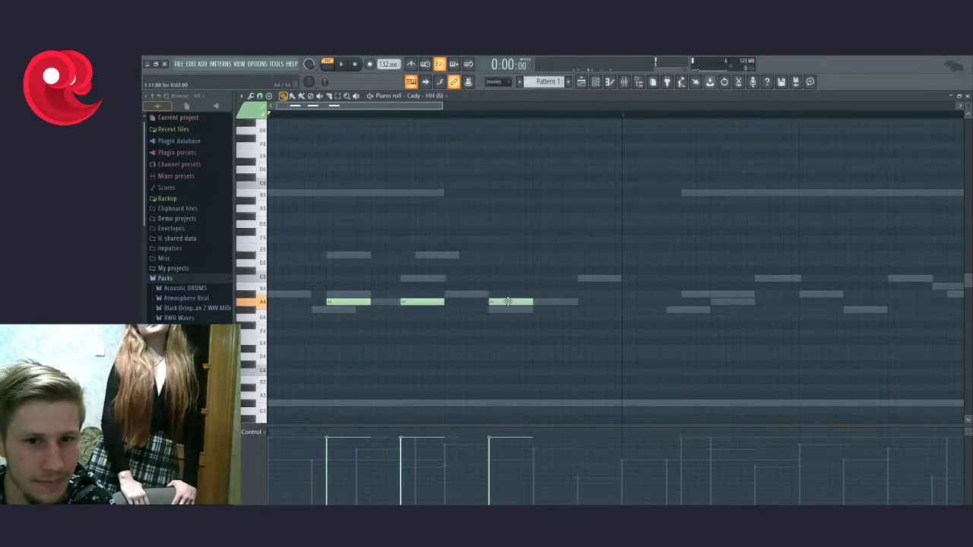
pyautogui.press('space')
pyautogui.press('space')
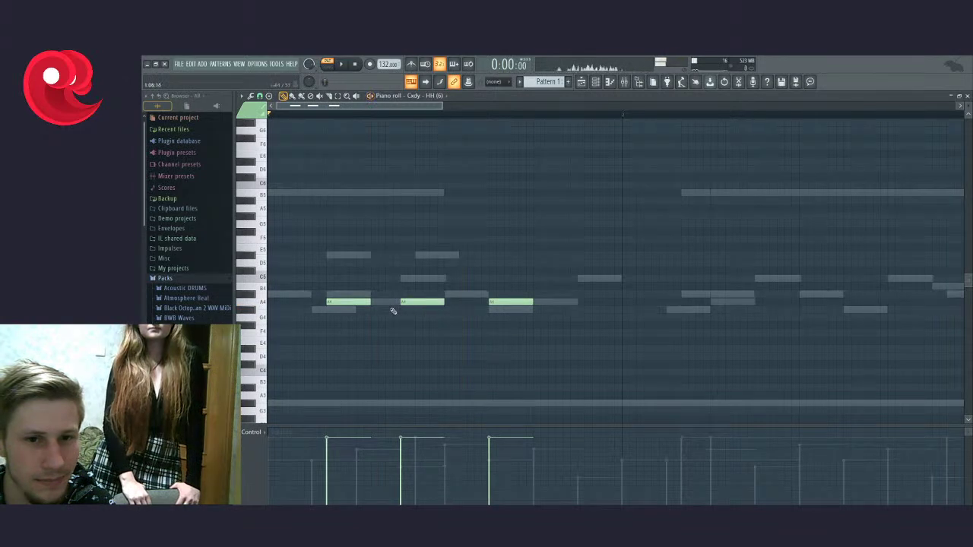
# Step: Move the second and third A4 hi-hat notes slightly later so the three are spaced one beat apart, auditioning between moves
pyautogui.moveTo(409, 304); pyautogui.dragTo(439, 303)
pyautogui.press('space')
pyautogui.press('space')
pyautogui.press('space')
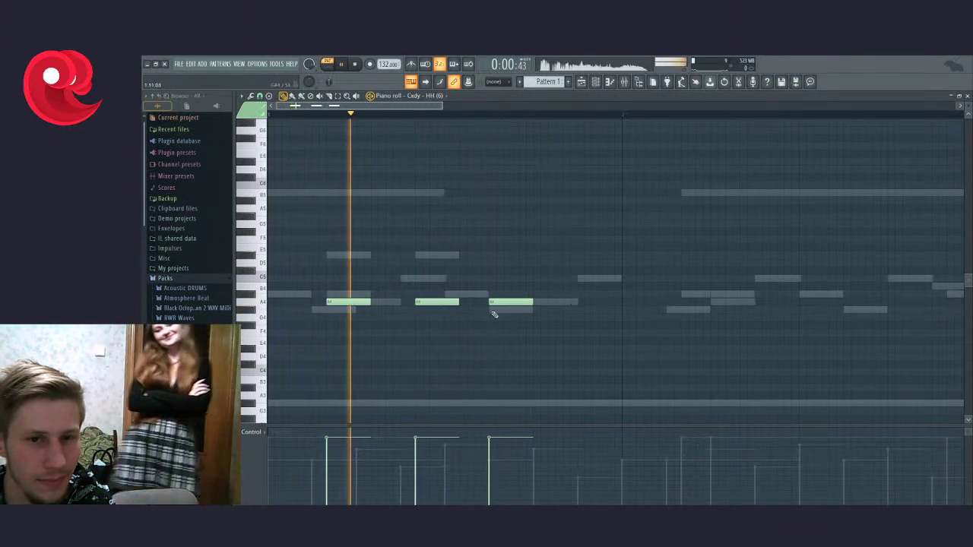
pyautogui.press('space')
pyautogui.moveTo(507, 303); pyautogui.dragTo(521, 303)
# Step: Lengthen the three A4 hi-hat notes to one beat each so they run end to end
pyautogui.moveTo(597, 277); pyautogui.dragTo(396, 313)
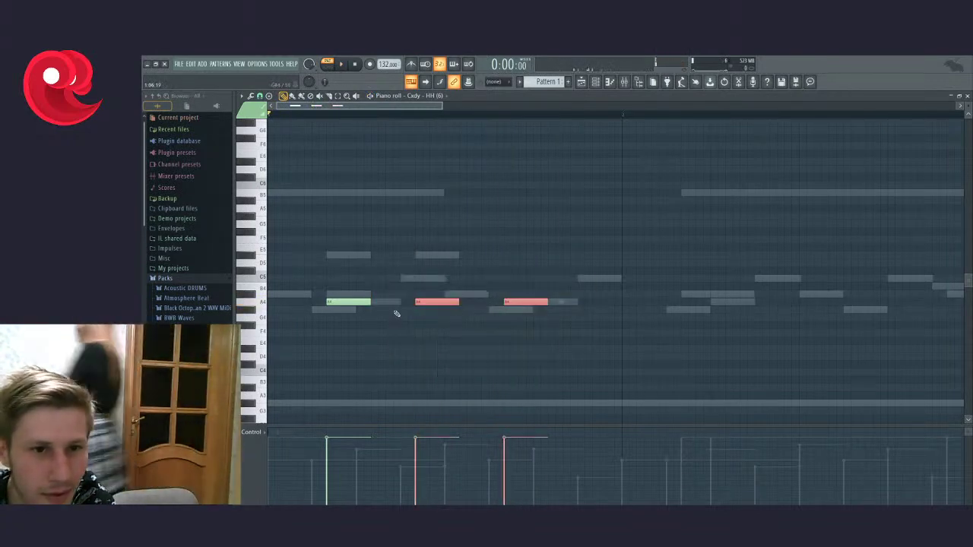
pyautogui.moveTo(461, 302); pyautogui.dragTo(491, 314)
pyautogui.keyDown('ctrl'); pyautogui.scroll(-4, 515, 341); pyautogui.keyUp('ctrl')
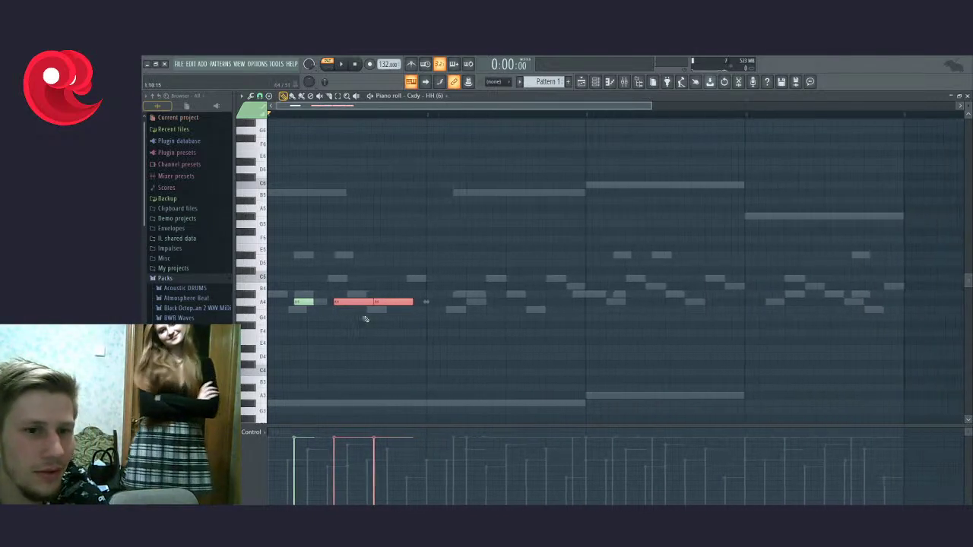
pyautogui.keyDown('ctrl'); pyautogui.scroll(-1, 373, 325); pyautogui.keyUp('ctrl')
pyautogui.click(315, 324)
pyautogui.click(306, 303)
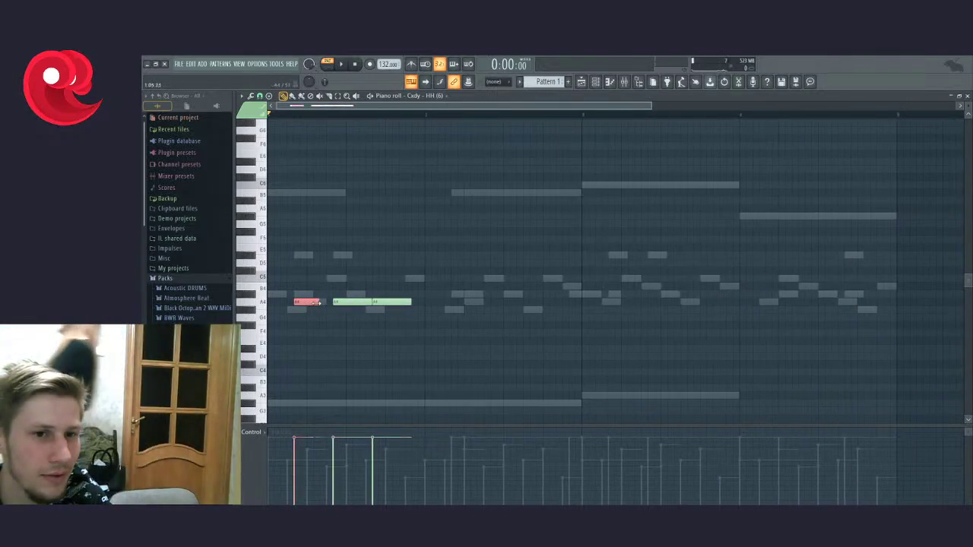
pyautogui.click(319, 315)
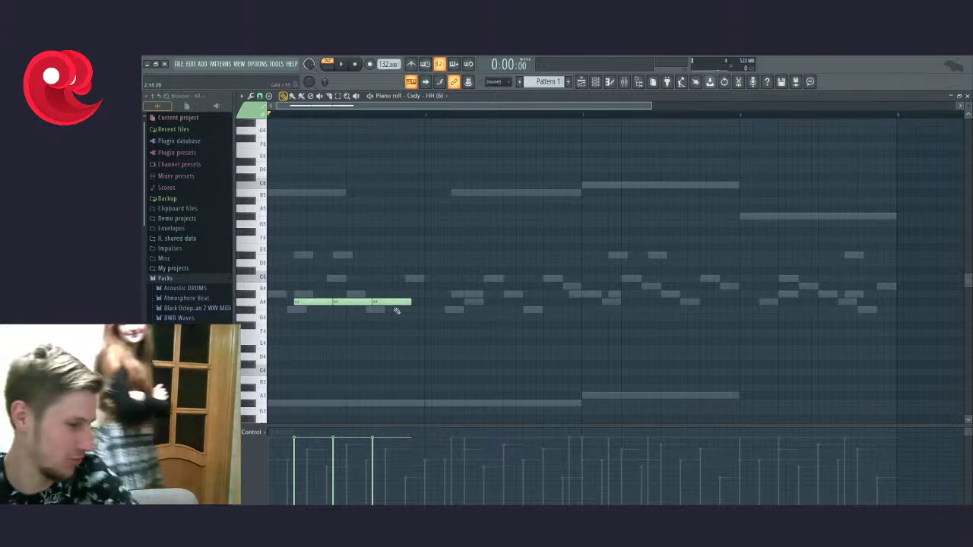
# Step: Play the pattern with the channel rack shown to audition the hi-hat against the other channels, then hide the rack
pyautogui.scroll(-5, 423, 314)
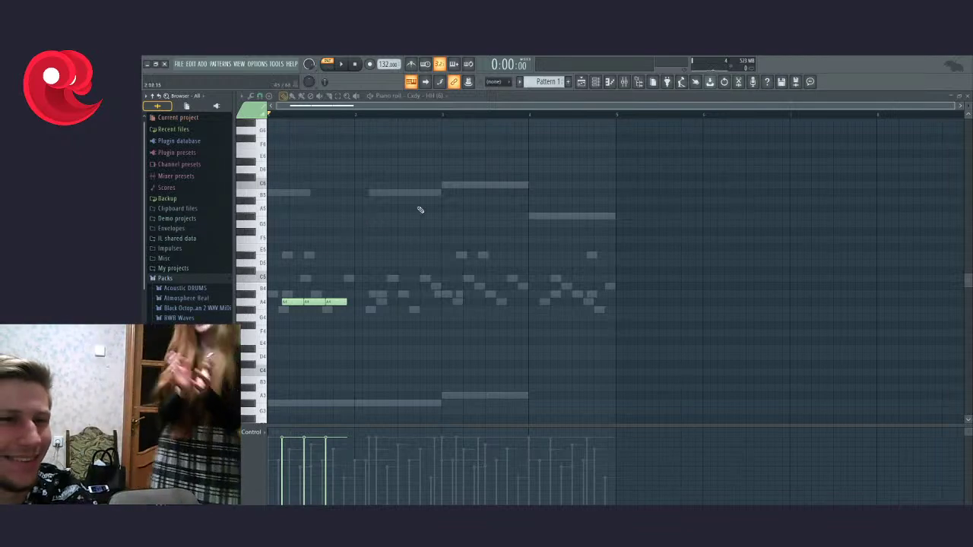
pyautogui.click(596, 82)
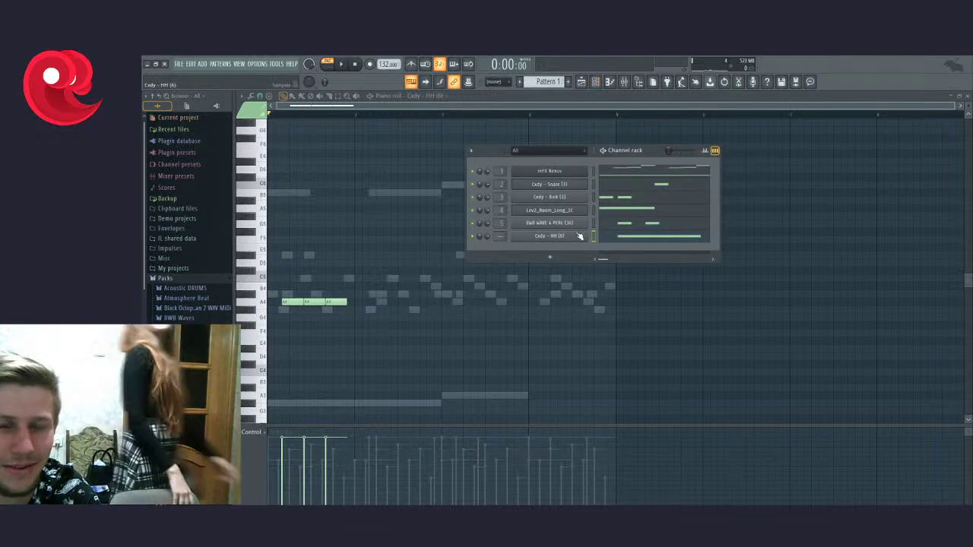
pyautogui.press('space')
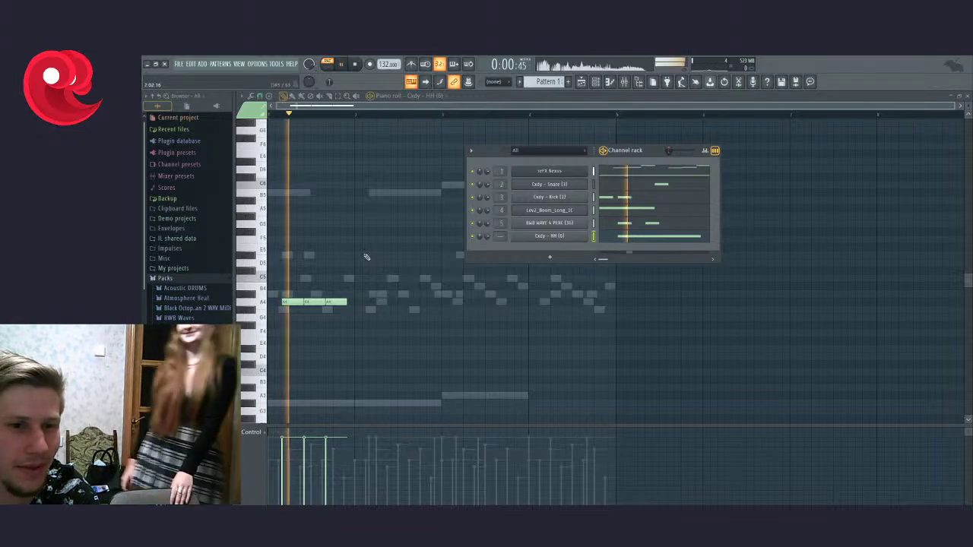
pyautogui.press('F6')
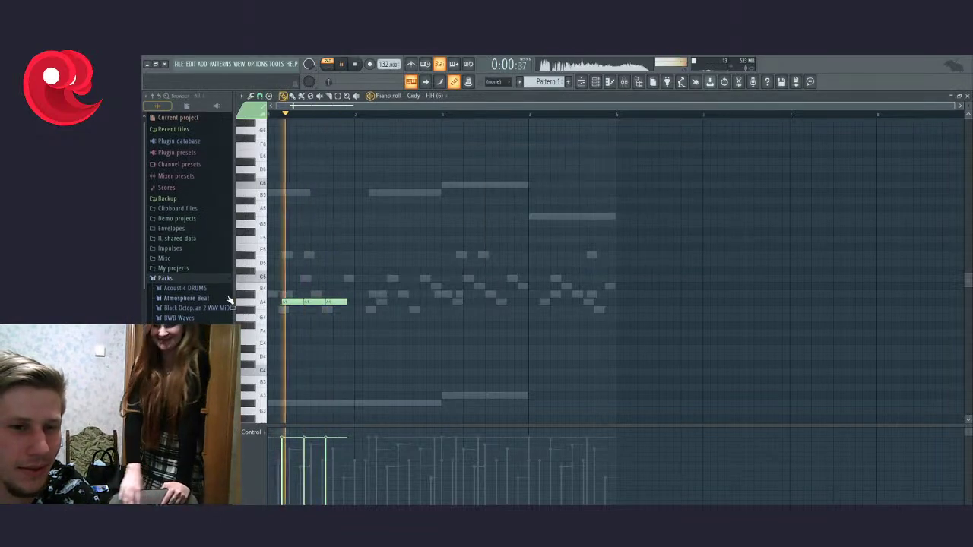
# Step: Delete the third one-beat A4 hi-hat note and audition the remaining two
pyautogui.press('space')
pyautogui.rightClick(336, 301)
pyautogui.press('space')
pyautogui.scroll(3, 323, 328)
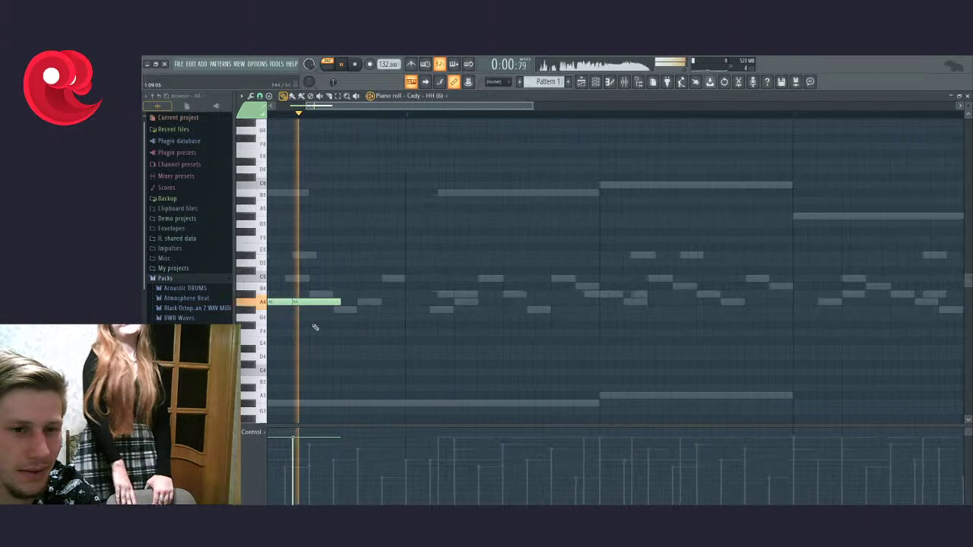
pyautogui.press('space')
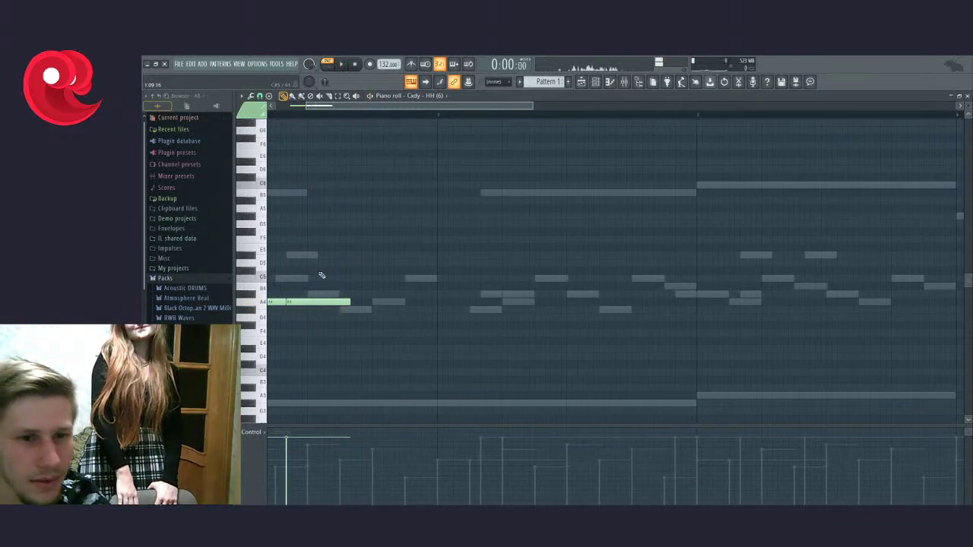
# Step: Place a half-beat A4 hi-hat note after the second note, duplicate it twice, and play the pattern
pyautogui.click(354, 302)
pyautogui.moveTo(415, 303); pyautogui.dragTo(384, 304)
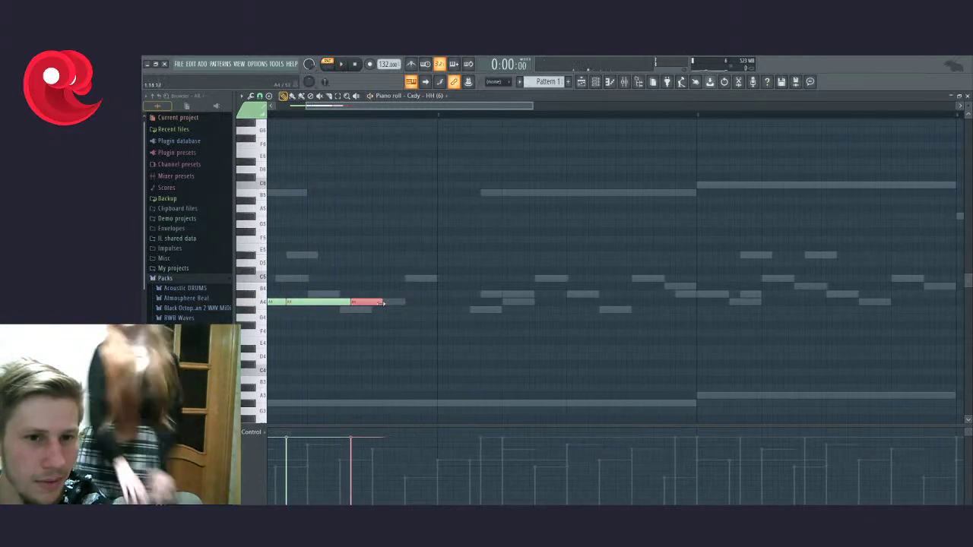
pyautogui.hotkey('ctrl', 'b')
pyautogui.hotkey('ctrl', 'b')
pyautogui.press('space')
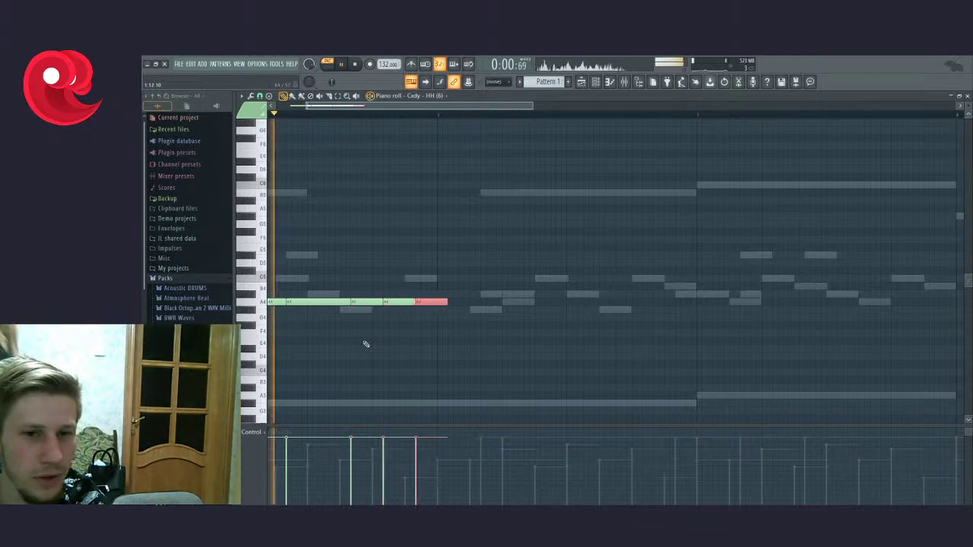
# Step: Replace the half-beat hi-hat notes with a pair of third-of-a-beat A4 notes, duplicate the pair, and audition the roll
pyautogui.press('space')
pyautogui.rightClick(388, 302)
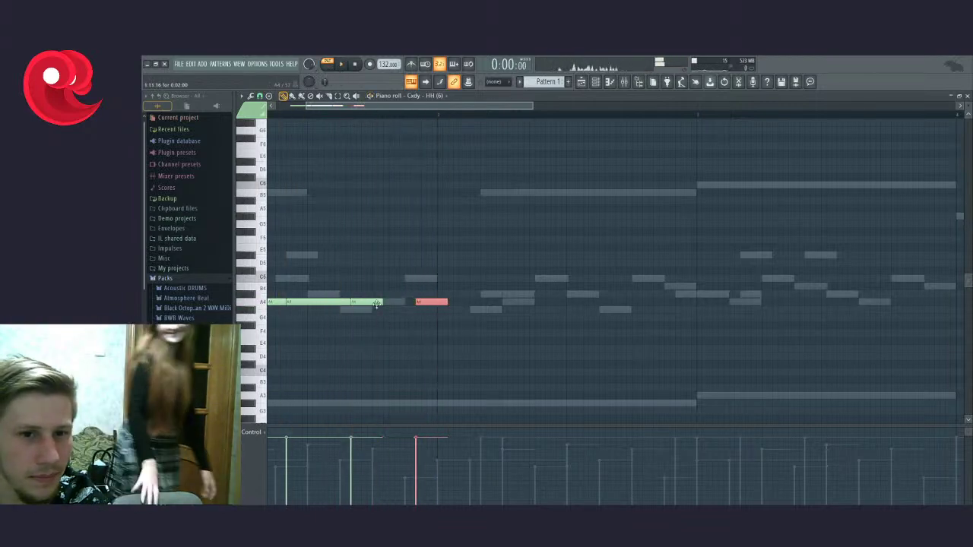
pyautogui.moveTo(384, 303); pyautogui.dragTo(394, 302)
pyautogui.rightClick(423, 302)
pyautogui.press('space')
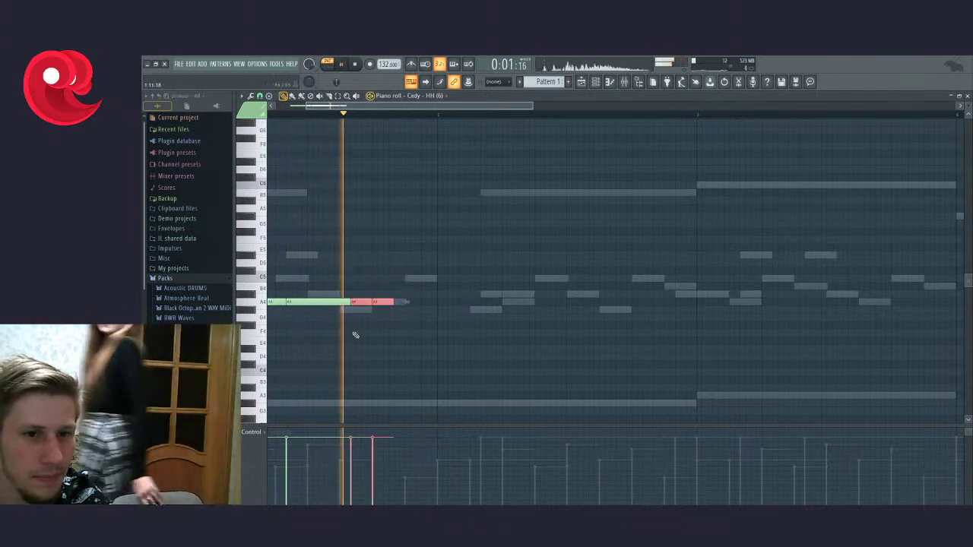
pyautogui.hotkey('ctrl', 'b')
pyautogui.press('space')
pyautogui.press('space')
pyautogui.press('space')
# Step: Delete the first two short A4 hi-hat notes, duplicate the last two, and audition the shifted roll
pyautogui.rightClick(361, 302)
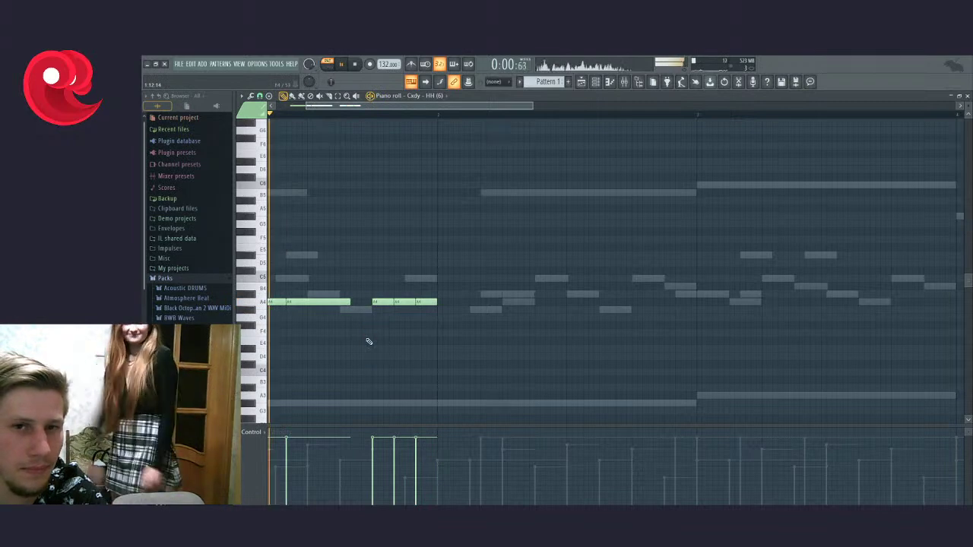
pyautogui.press('space')
pyautogui.scroll(-2, 532, 365)
pyautogui.press('space')
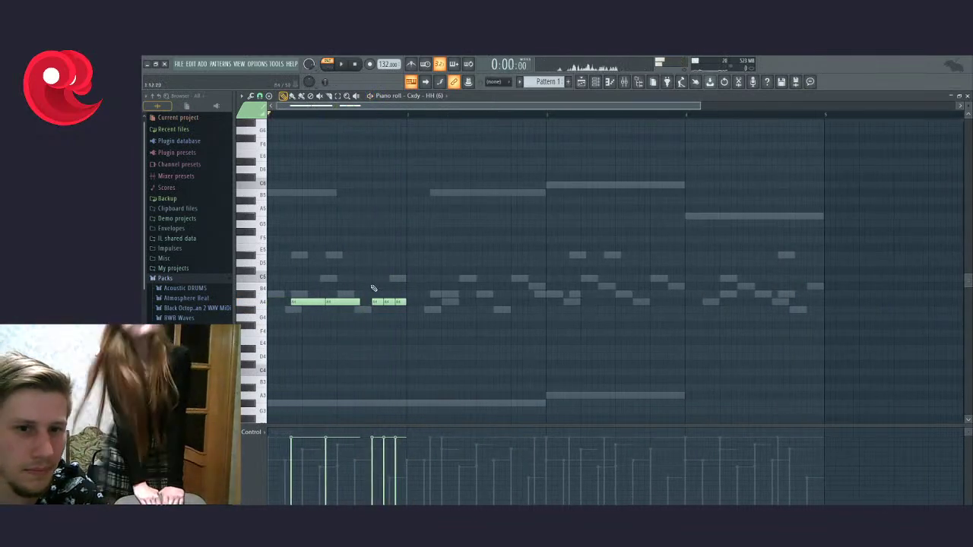
pyautogui.rightClick(377, 303)
pyautogui.moveTo(410, 276); pyautogui.dragTo(378, 360)
pyautogui.hotkey('ctrl', 'b')
pyautogui.press('space')
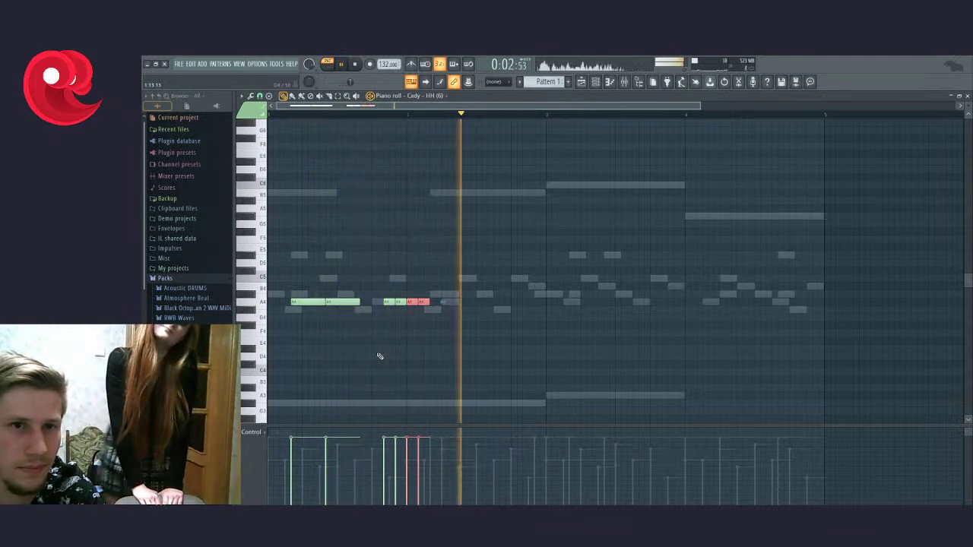
pyautogui.press('space')
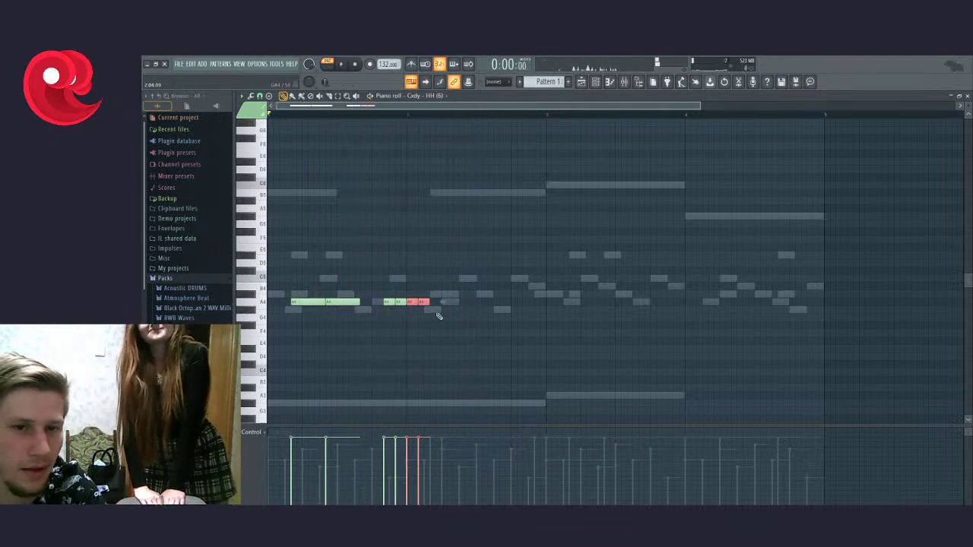
# Step: Delete all notes from the Cxdy - HH (6) piano roll
pyautogui.scroll(-2, 438, 316)
pyautogui.hotkey('ctrl', 'a')
pyautogui.scroll(-1, 463, 254)
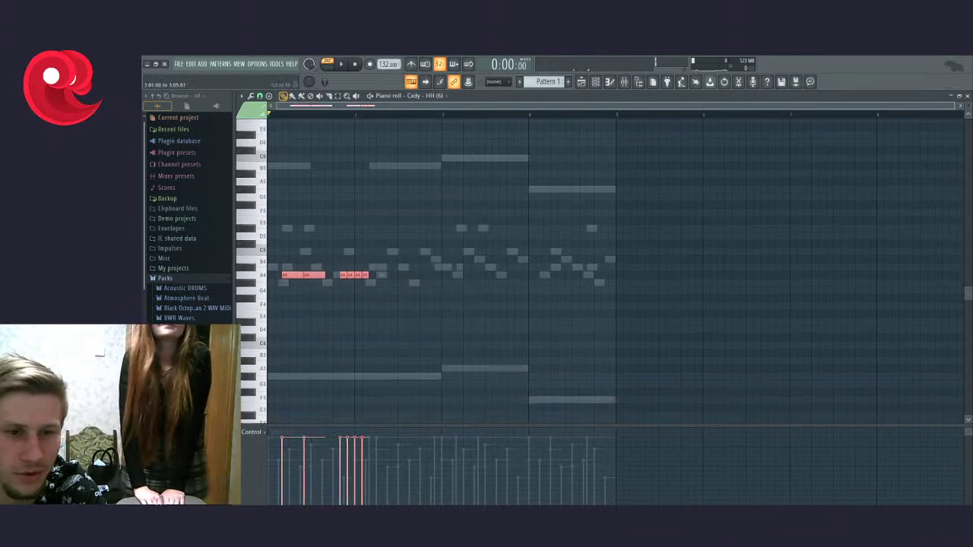
pyautogui.press('Delete')
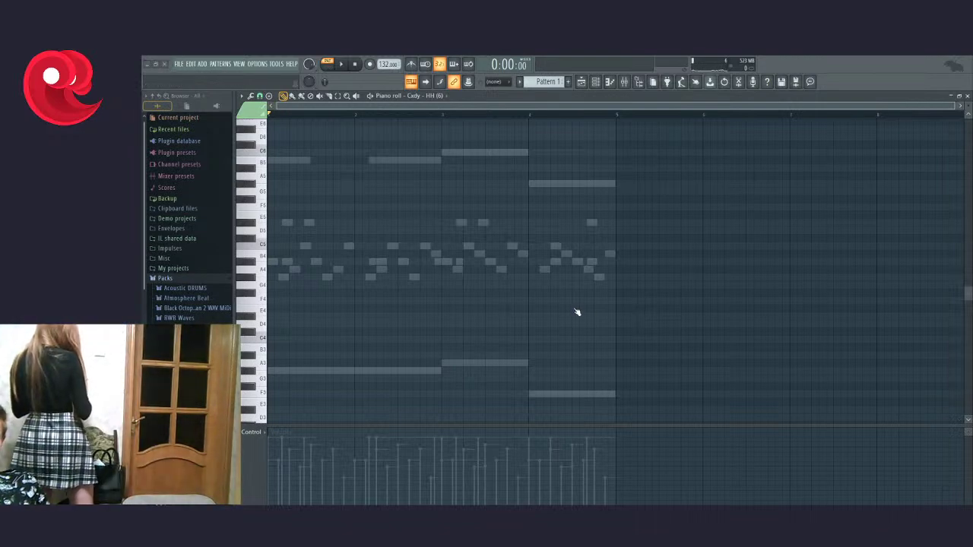
# Step: Open the 21.05.20_2.flp project, close its Gross Beat window, and set the channel rack filter to All
pyautogui.hotkey('ctrl', 'n')
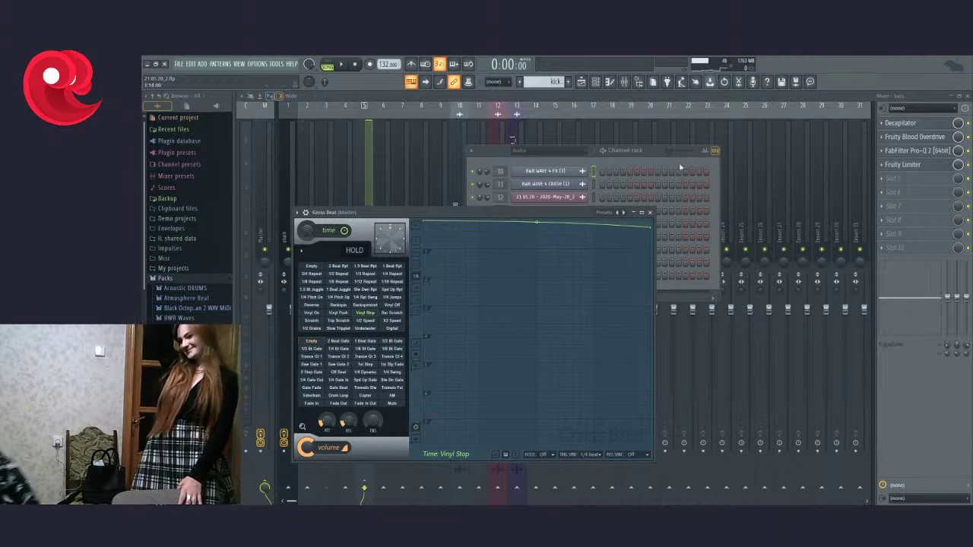
pyautogui.click(649, 212)
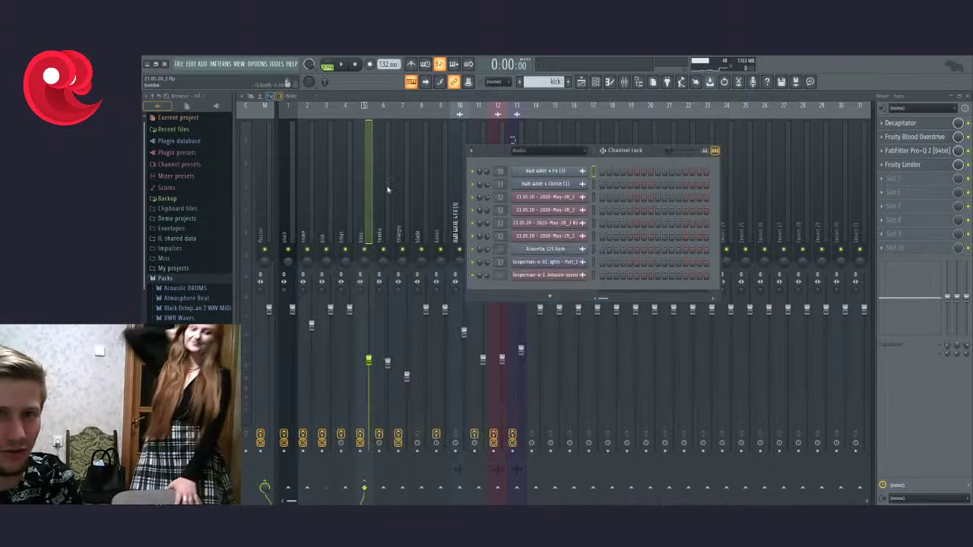
pyautogui.click(532, 150)
pyautogui.click(522, 161)
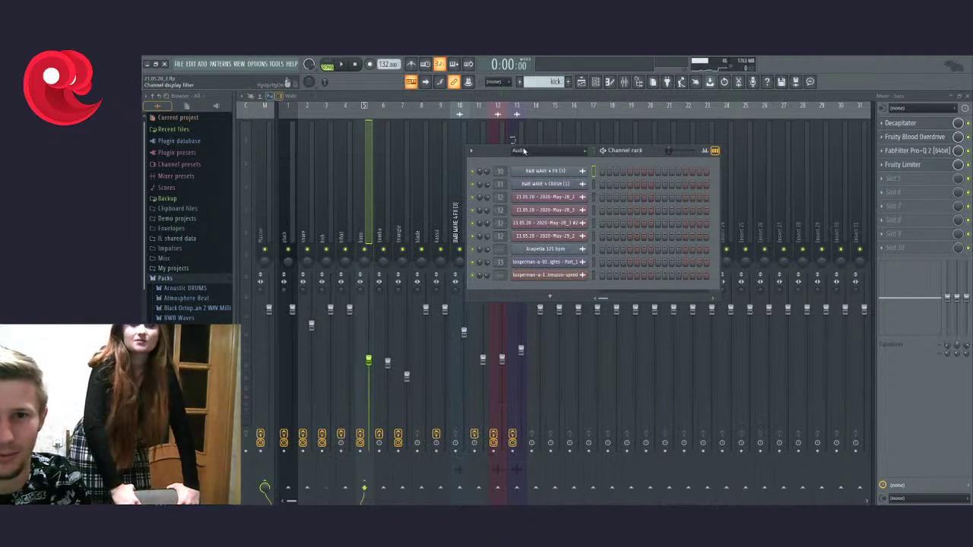
# Step: Play the song and view the tomba channel's sampler settings
pyautogui.press('space')
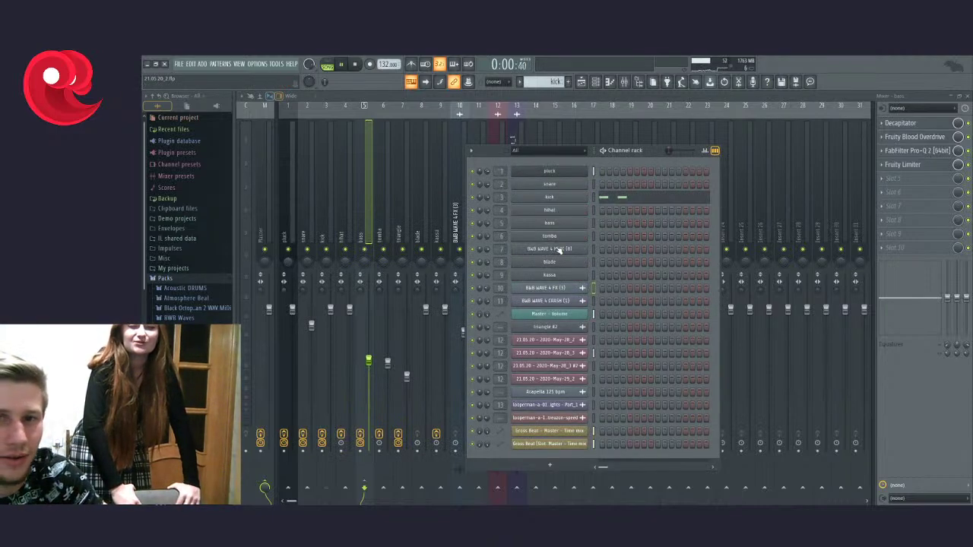
pyautogui.click(548, 235)
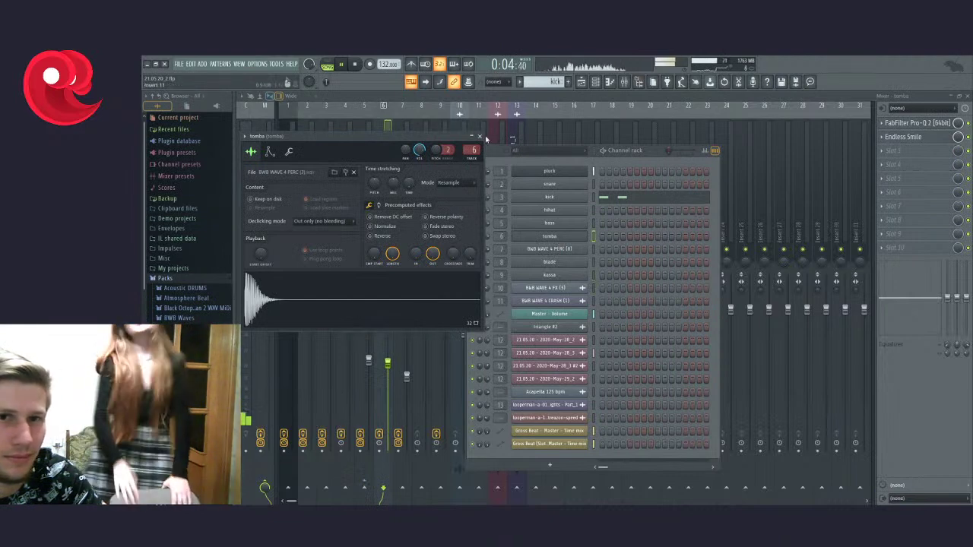
pyautogui.click(479, 136)
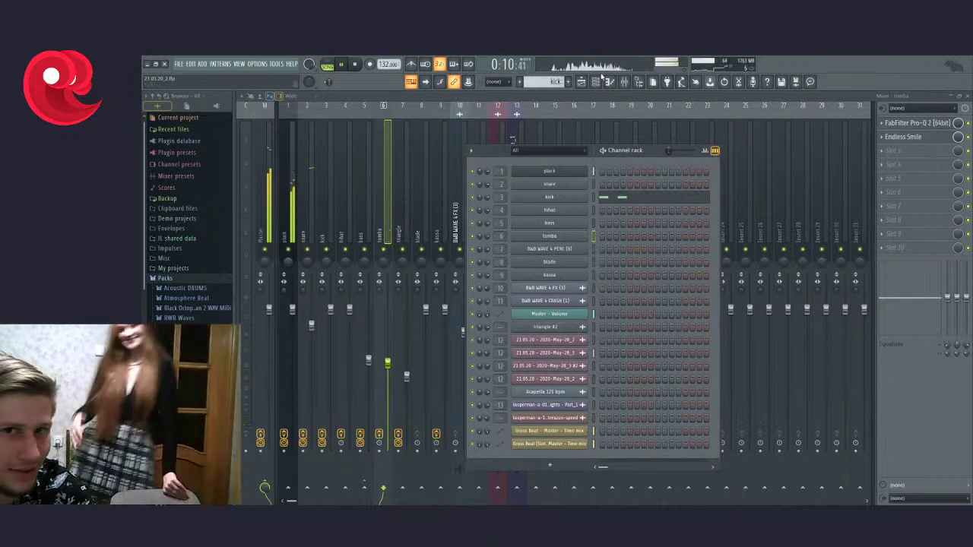
# Step: Examine the playlist arrangement during playback, then show the mixer track levels
pyautogui.press('F5')
pyautogui.scroll(-1, 405, 250)
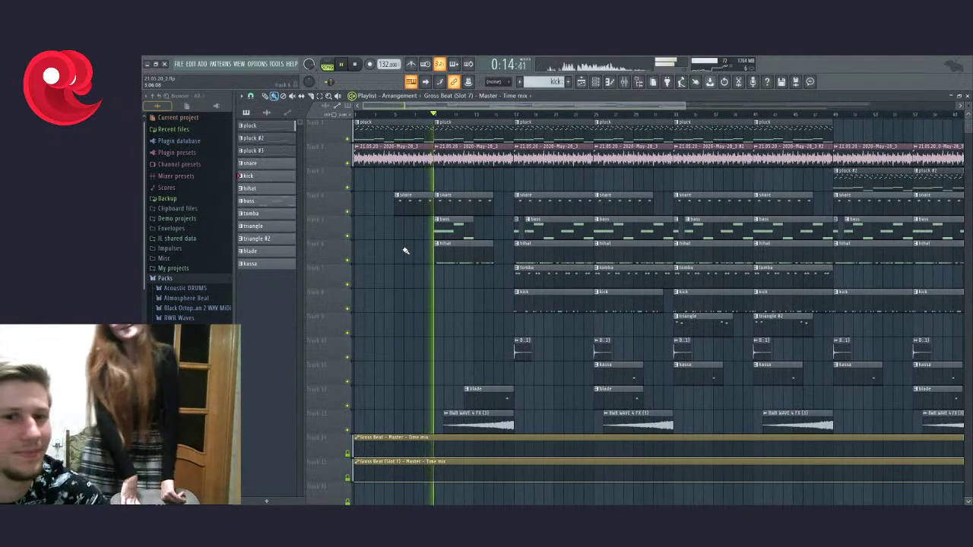
pyautogui.scroll(2, 476, 317)
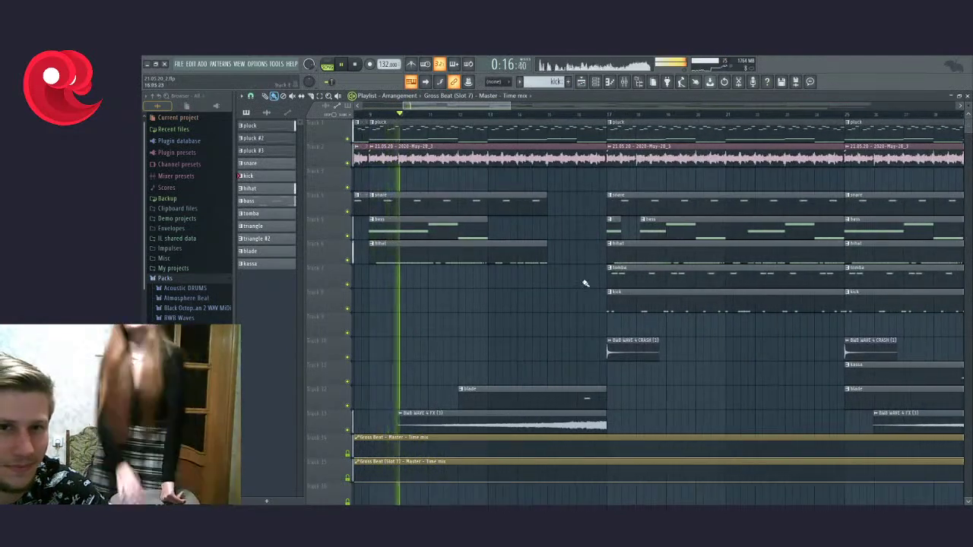
pyautogui.scroll(-2, 582, 282)
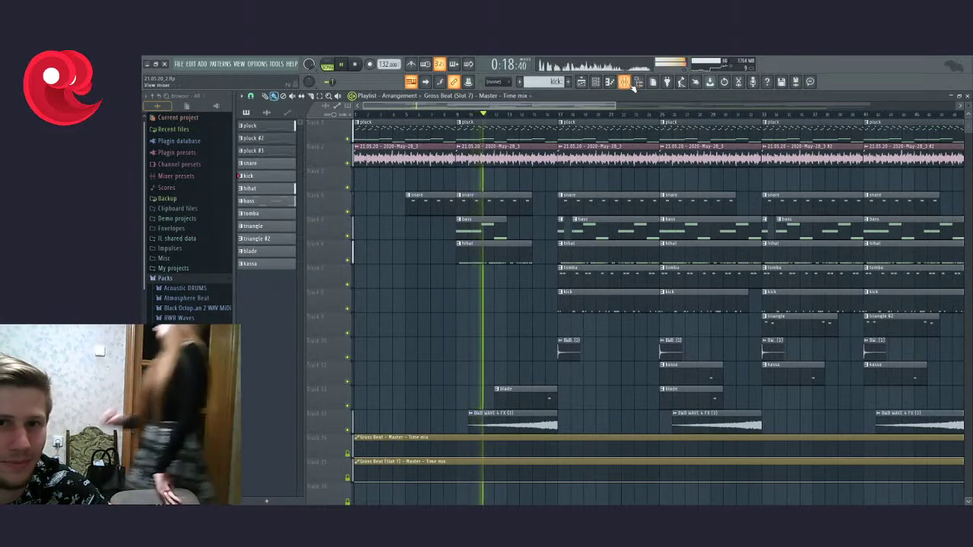
pyautogui.click(638, 82)
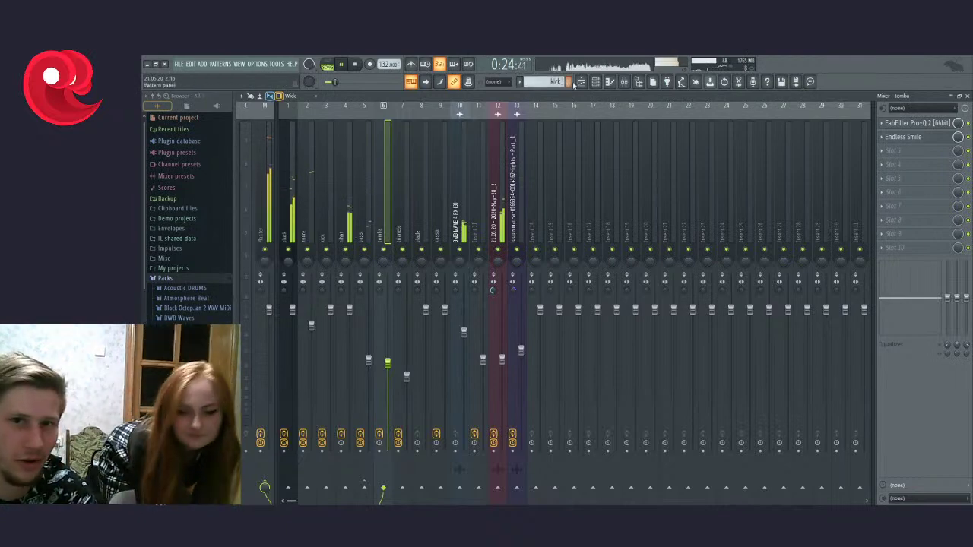
# Step: Play the arrangement from bar 9 and view the hihat pattern's notes in the piano roll, then stop playback
pyautogui.press('F5')
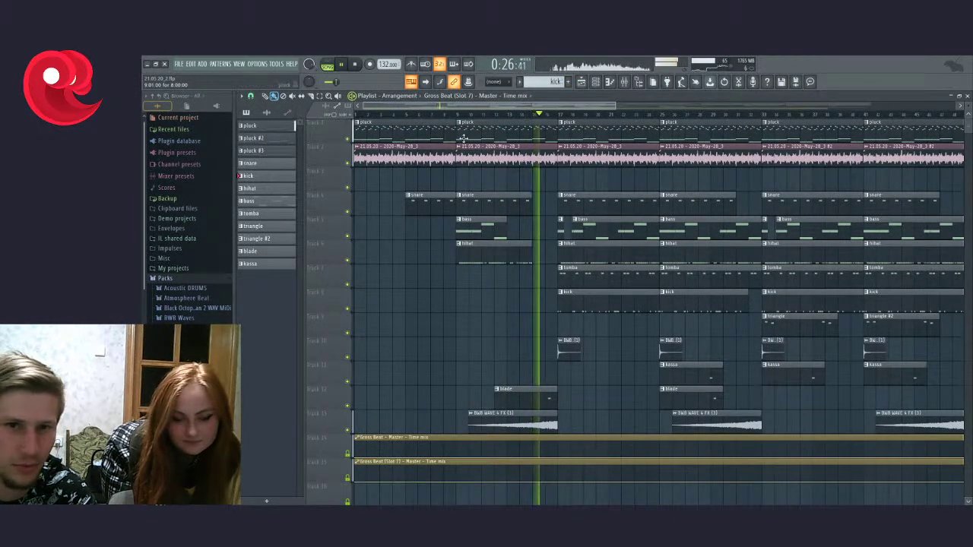
pyautogui.click(455, 115)
pyautogui.scroll(2, 460, 118)
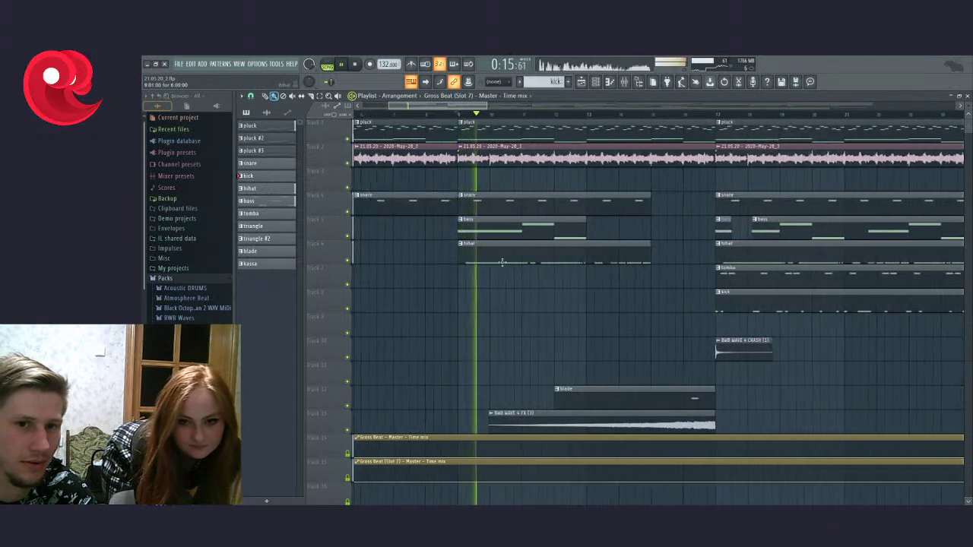
pyautogui.doubleClick(503, 264)
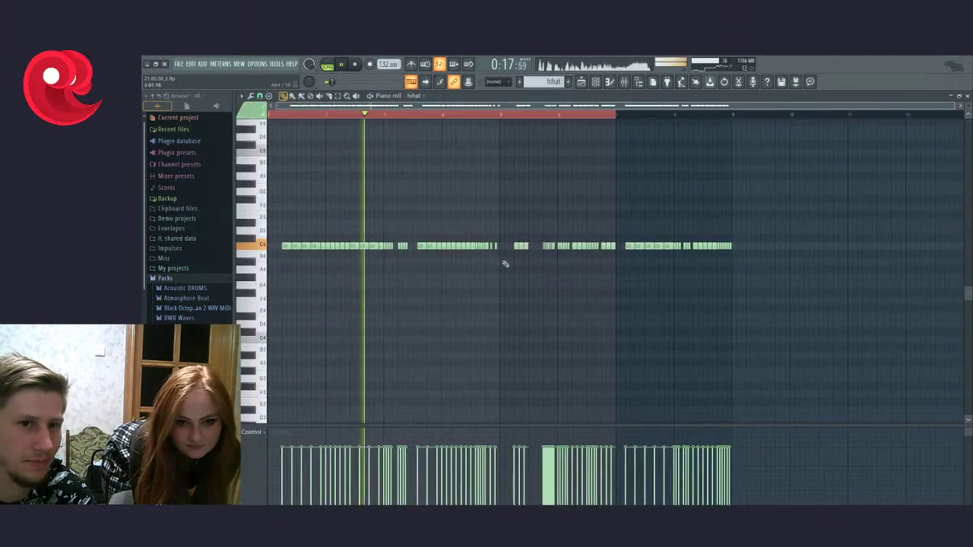
pyautogui.press('F5')
pyautogui.press('space')
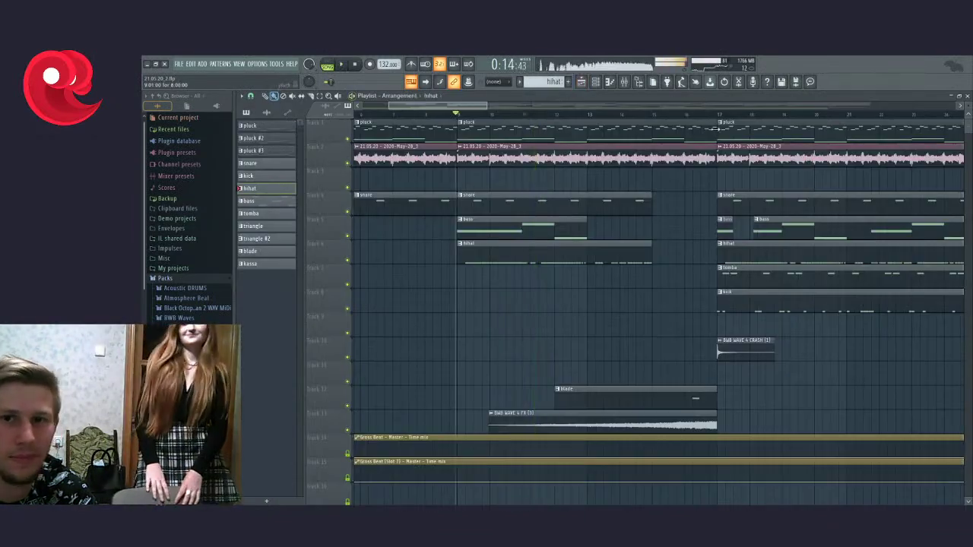
# Step: Select the hihat track in the mixer to view its effects
pyautogui.press('F9')
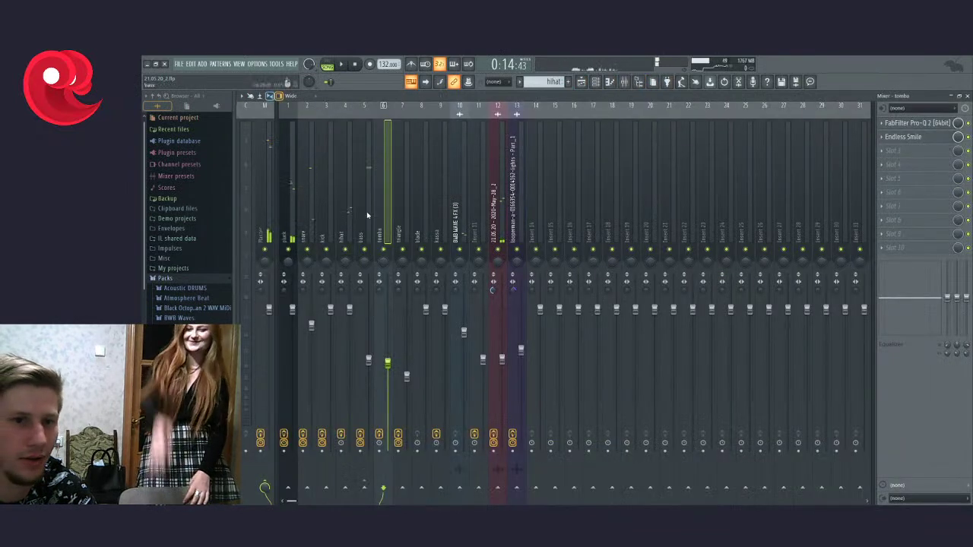
pyautogui.click(349, 220)
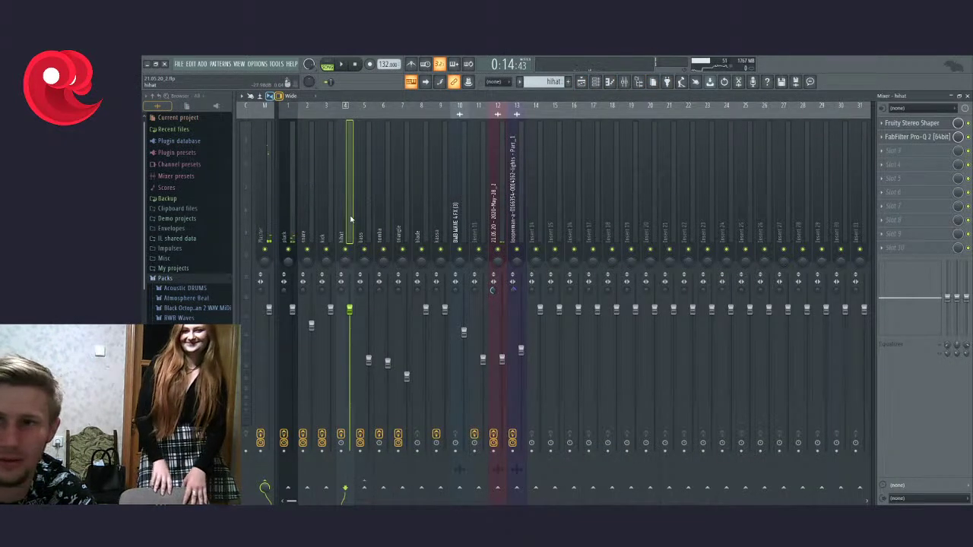
# Step: Inspect the Master mixer track's effect chain and play the song while examining the arrangement around bar 17
pyautogui.click(259, 232)
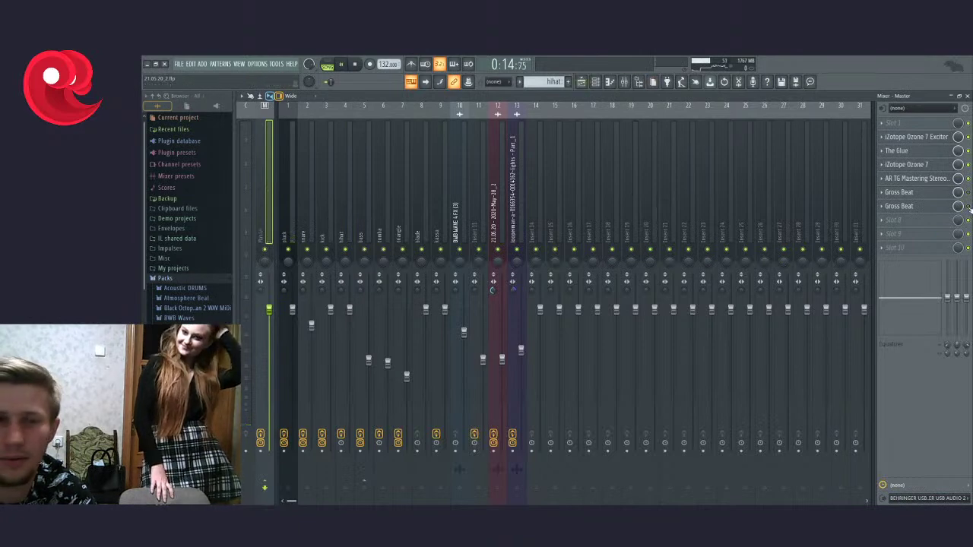
pyautogui.press('space')
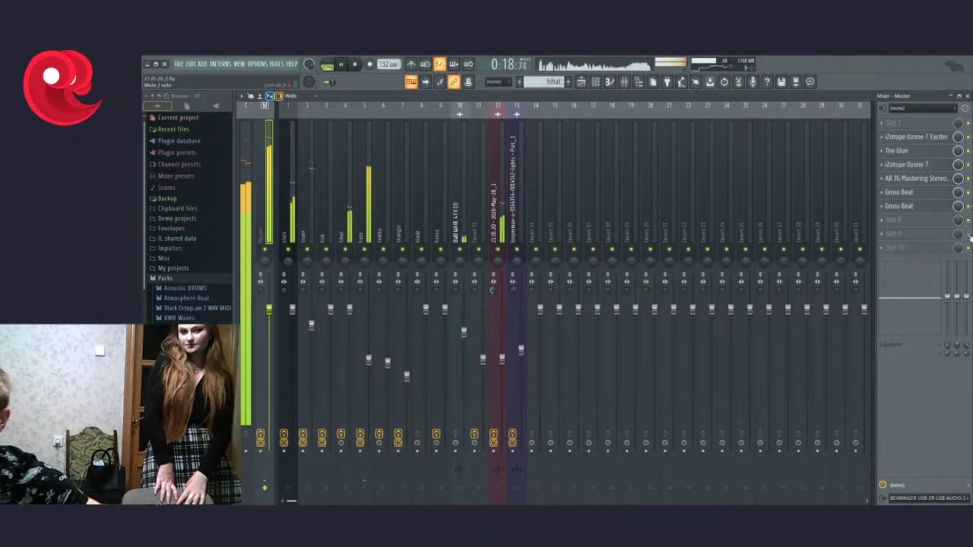
pyautogui.scroll(-5, 445, 321)
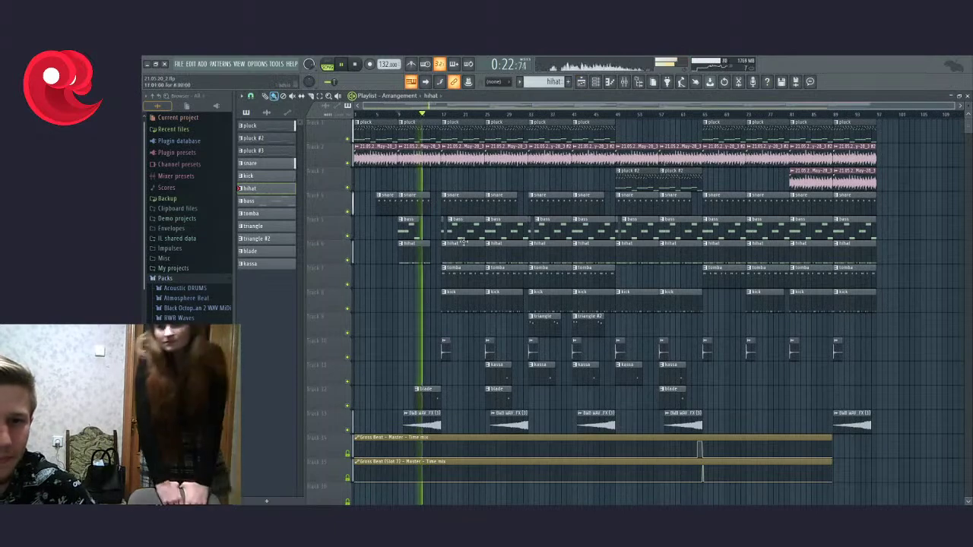
pyautogui.scroll(5, 441, 190)
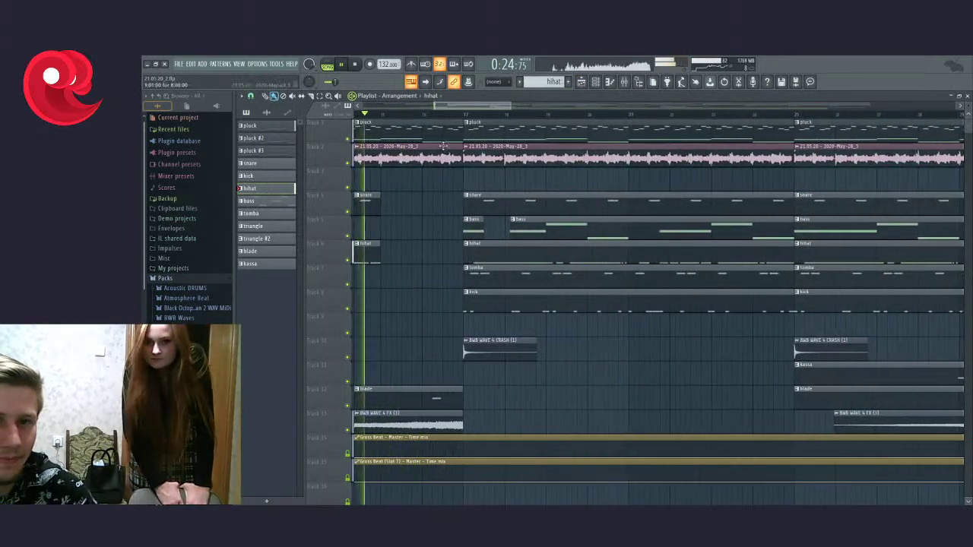
pyautogui.scroll(4, 456, 246)
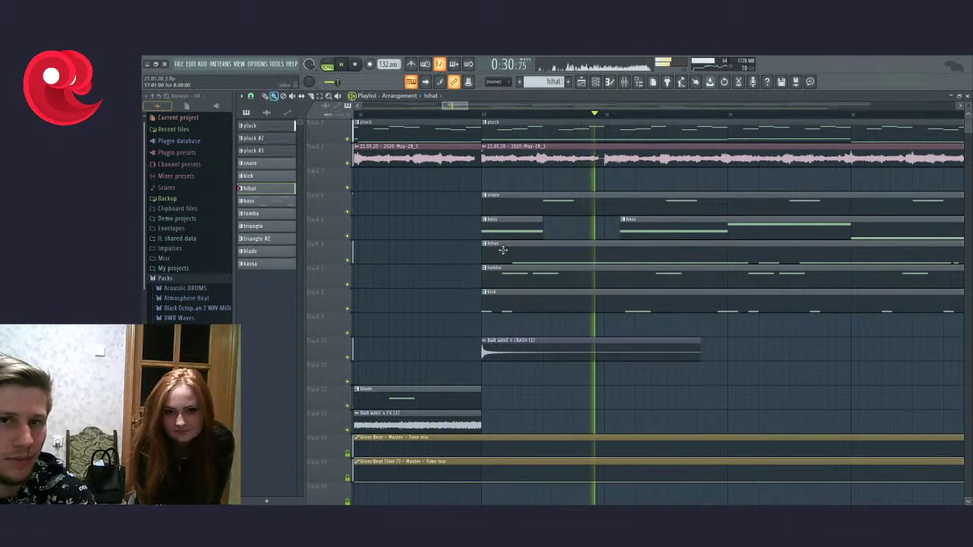
pyautogui.scroll(-2, 427, 236)
pyautogui.scroll(-2, 428, 236)
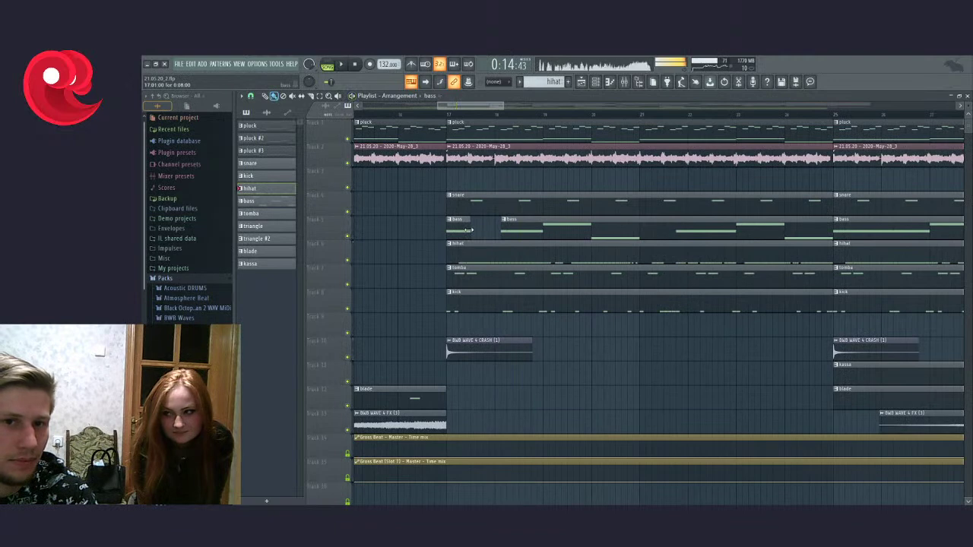
# Step: Try lengthening the short bass clip at bar 17 up to the following bass clip and replay the passage from bar 16
pyautogui.click(436, 116)
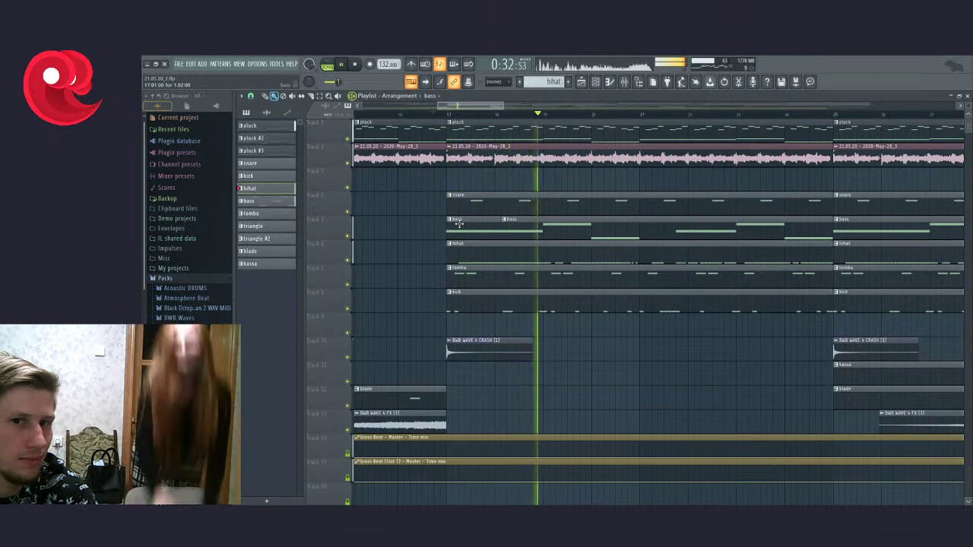
pyautogui.press('space')
pyautogui.press('space')
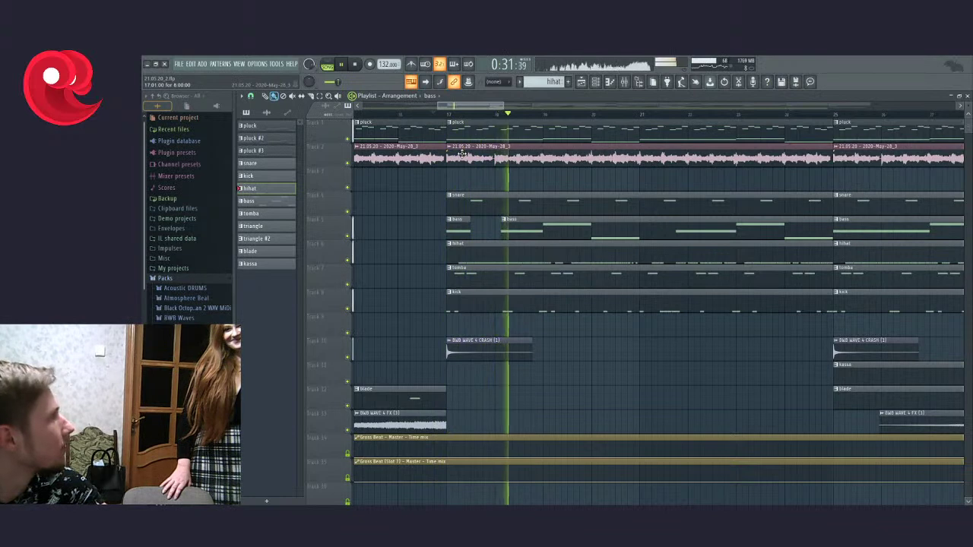
pyautogui.press('space')
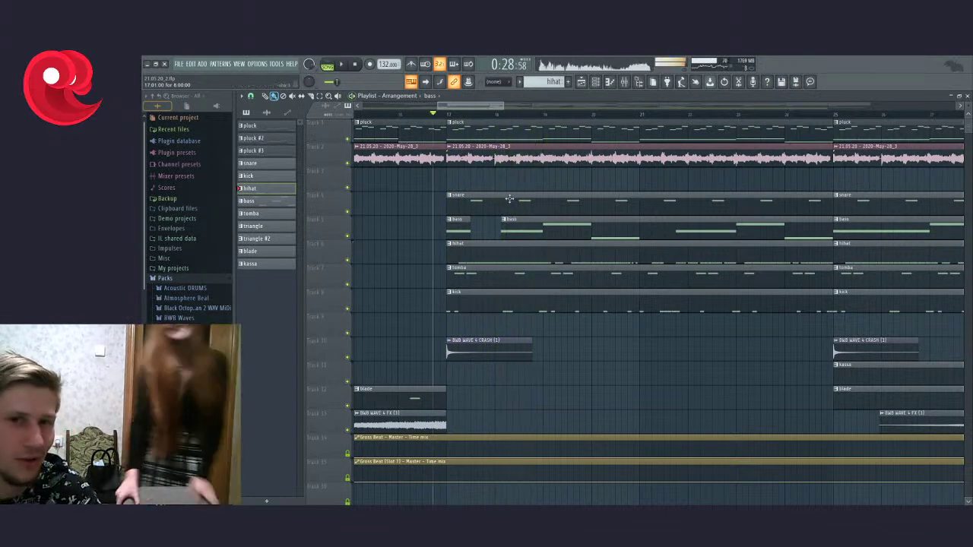
# Step: Play the arrangement from late in bar 17, examining the clips in the section that follows
pyautogui.scroll(5, 465, 193)
pyautogui.click(570, 116)
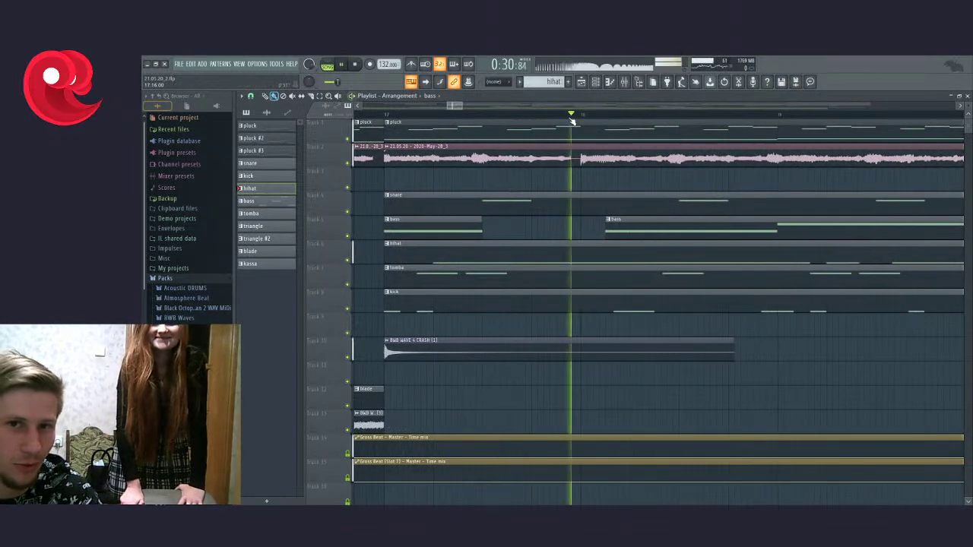
pyautogui.scroll(-6, 589, 343)
pyautogui.scroll(-1, 589, 343)
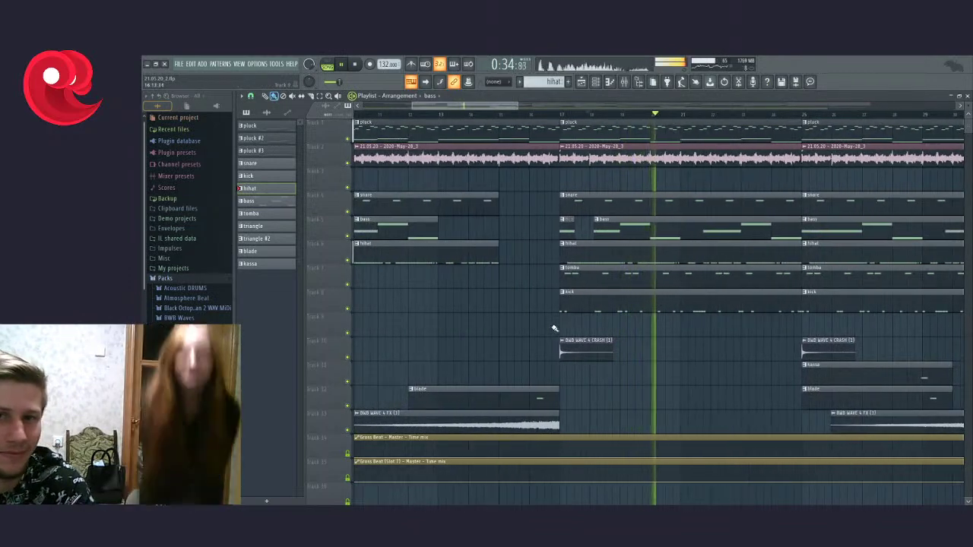
pyautogui.scroll(-4, 524, 295)
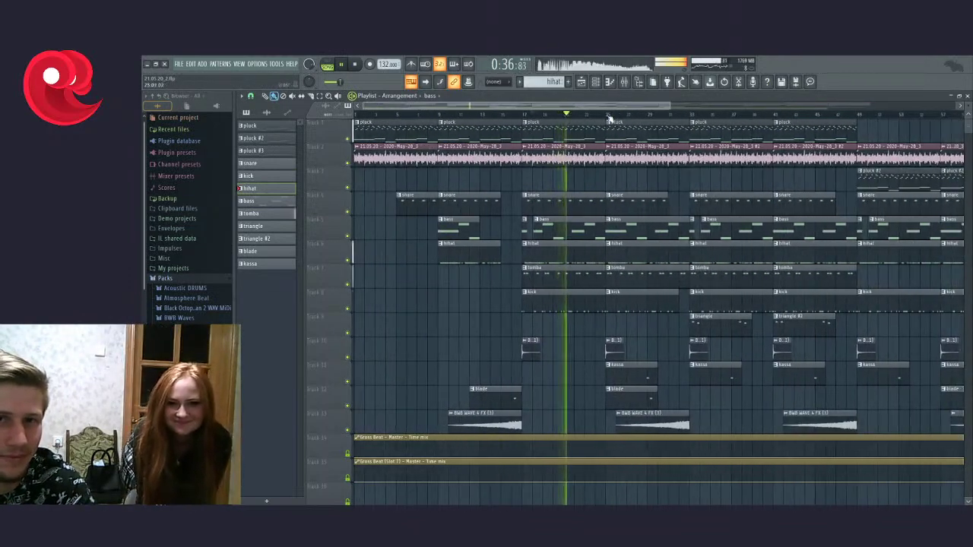
pyautogui.scroll(1, 552, 267)
pyautogui.scroll(4, 551, 268)
pyautogui.press('space')
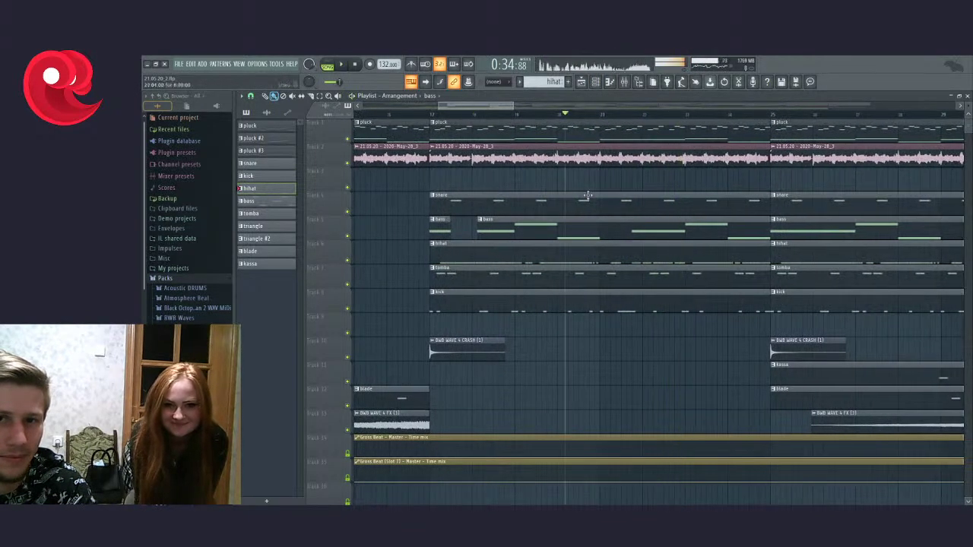
# Step: Open the hihat pattern in the piano roll and examine its notes during song playback
pyautogui.doubleClick(585, 254)
pyautogui.press('space')
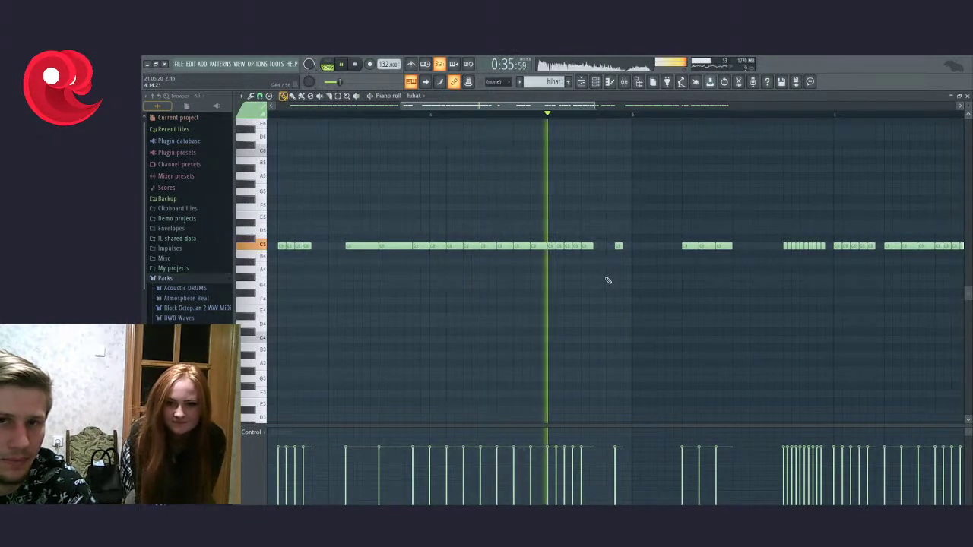
pyautogui.scroll(-2, 467, 277)
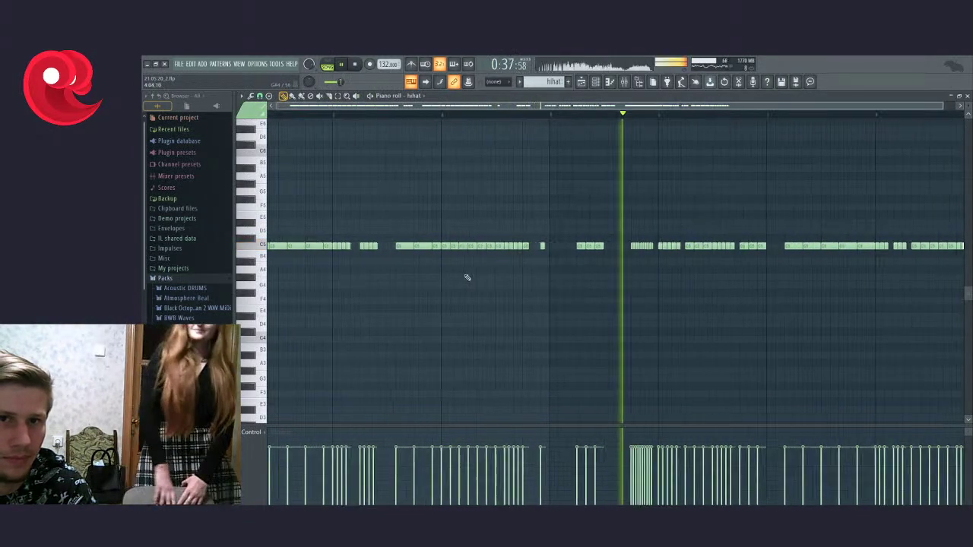
# Step: Return to the playlist and listen to the section between bars 17 and 33 with all instruments
pyautogui.press('F5')
pyautogui.scroll(-3, 447, 384)
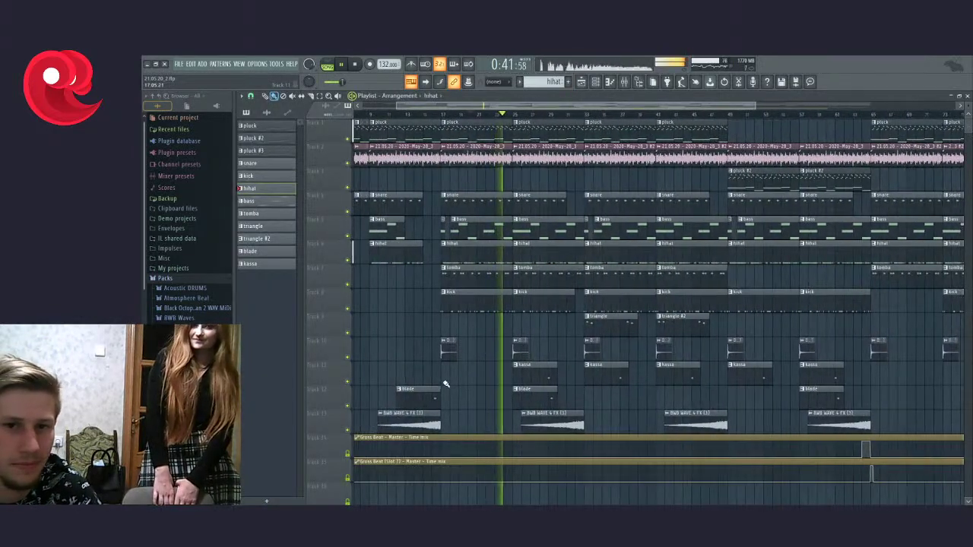
pyautogui.scroll(3, 495, 315)
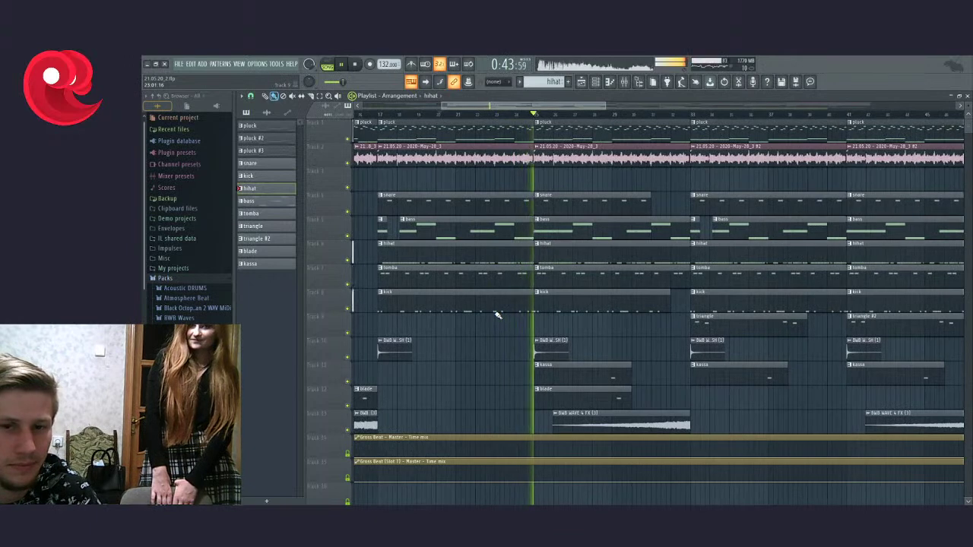
pyautogui.press('space')
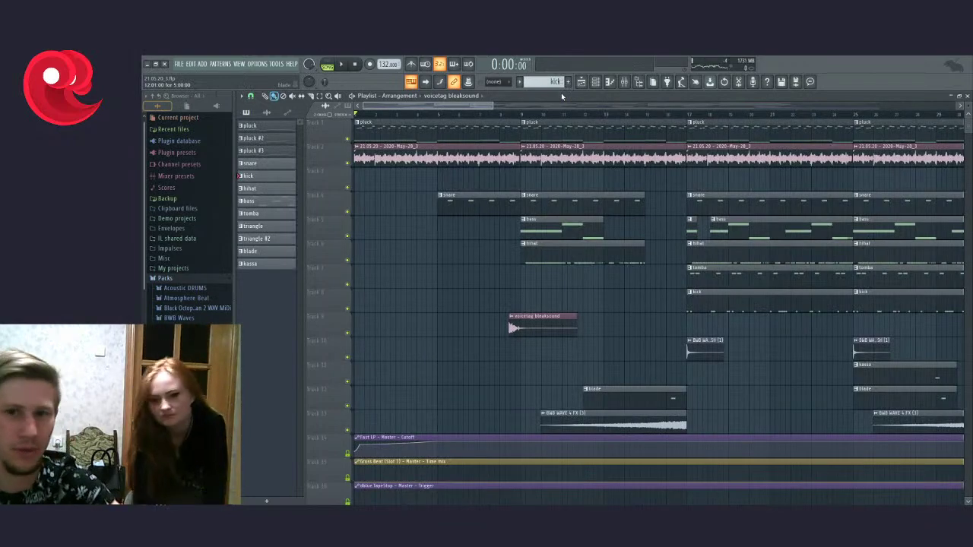
# Step: Play the arrangement from just before bar 25 to review the transition into that section
pyautogui.scroll(-3, 592, 112)
pyautogui.click(616, 114)
pyautogui.press('space')
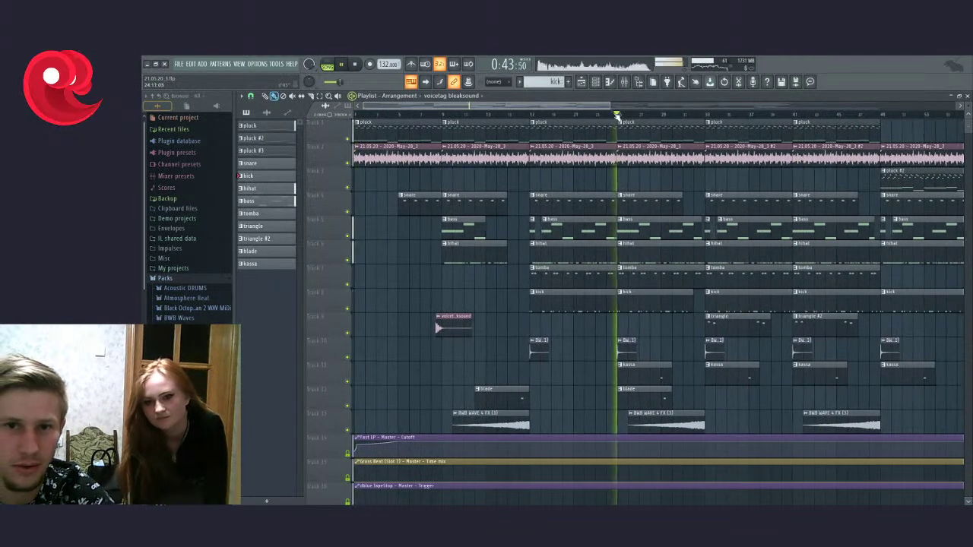
pyautogui.scroll(3, 617, 190)
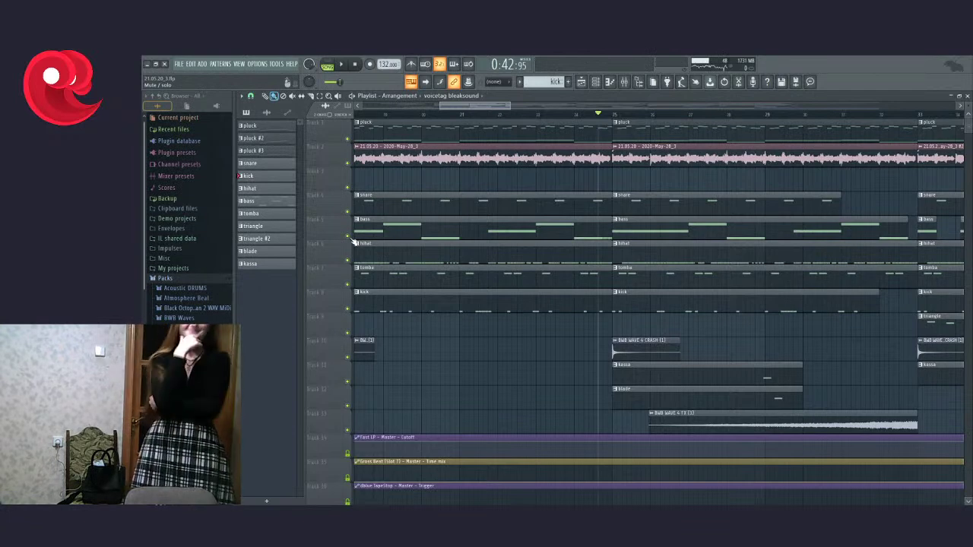
pyautogui.press('space')
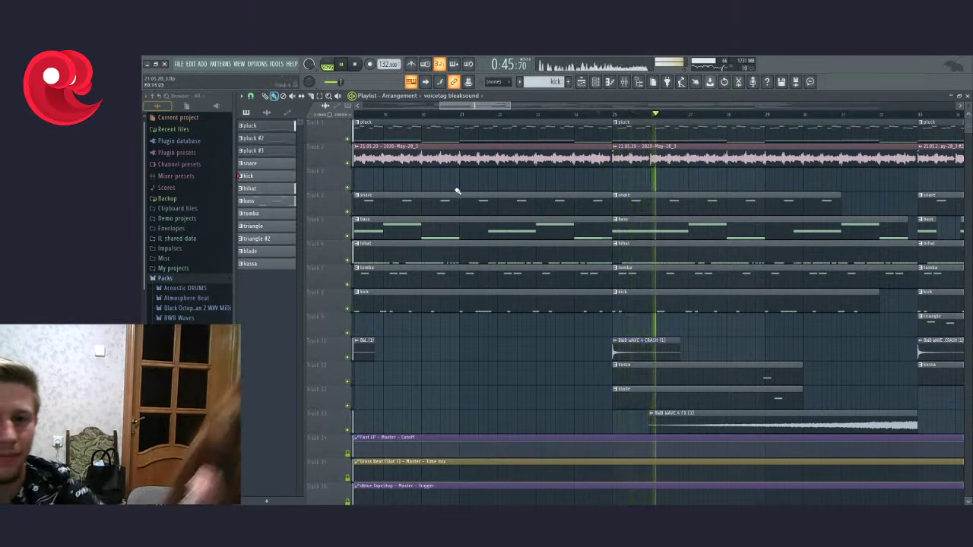
pyautogui.press('space')
# Step: Play the arrangement from the start of bar 17
pyautogui.scroll(-2, 653, 304)
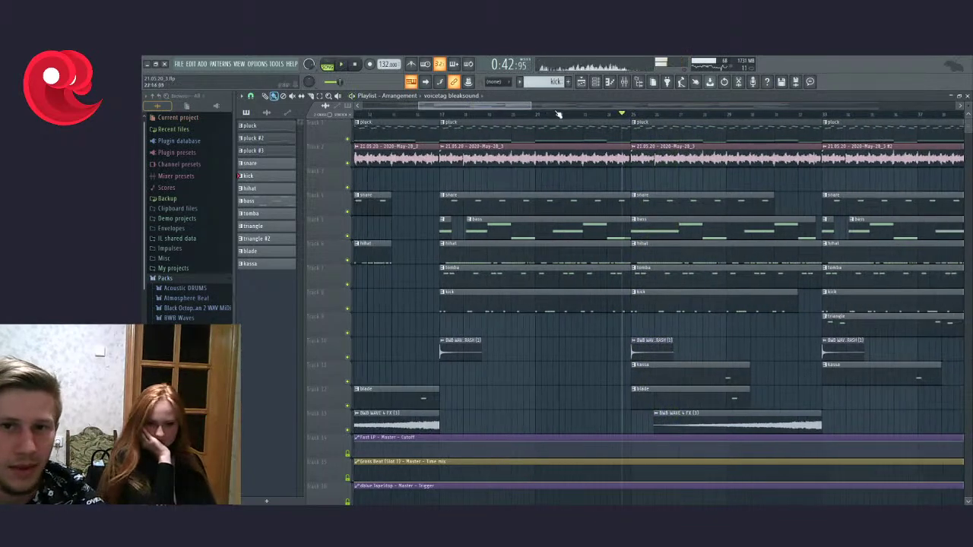
pyautogui.click(445, 114)
pyautogui.press('space')
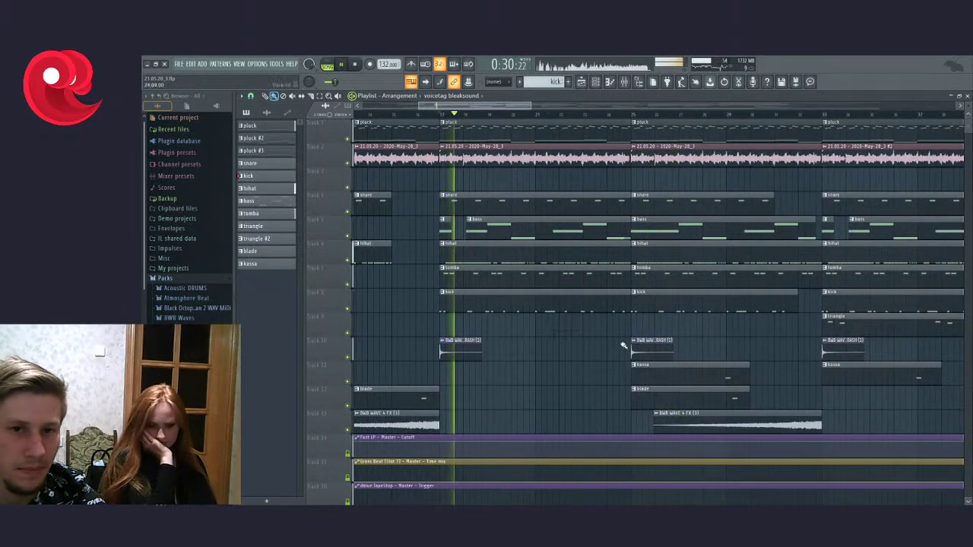
# Step: Examine the rapid notes at the end of the bass pattern in the piano roll and return to the playlist
pyautogui.doubleClick(601, 232)
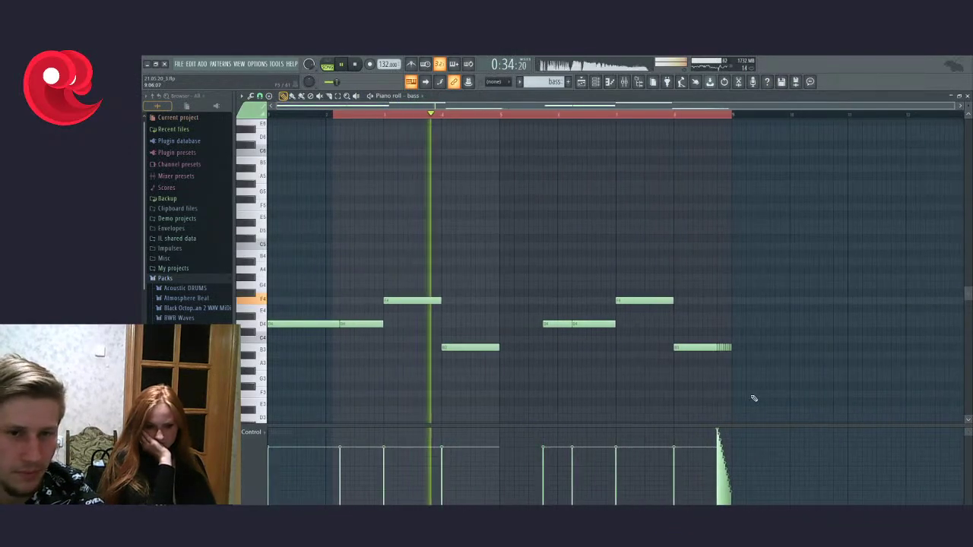
pyautogui.keyDown('ctrl'); pyautogui.scroll(4, 751, 395); pyautogui.keyUp('ctrl')
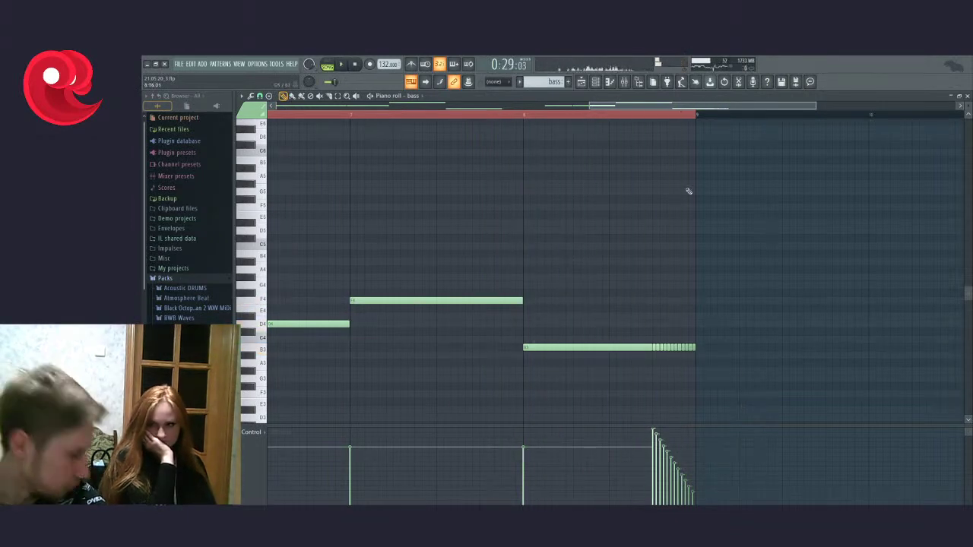
pyautogui.click(582, 81)
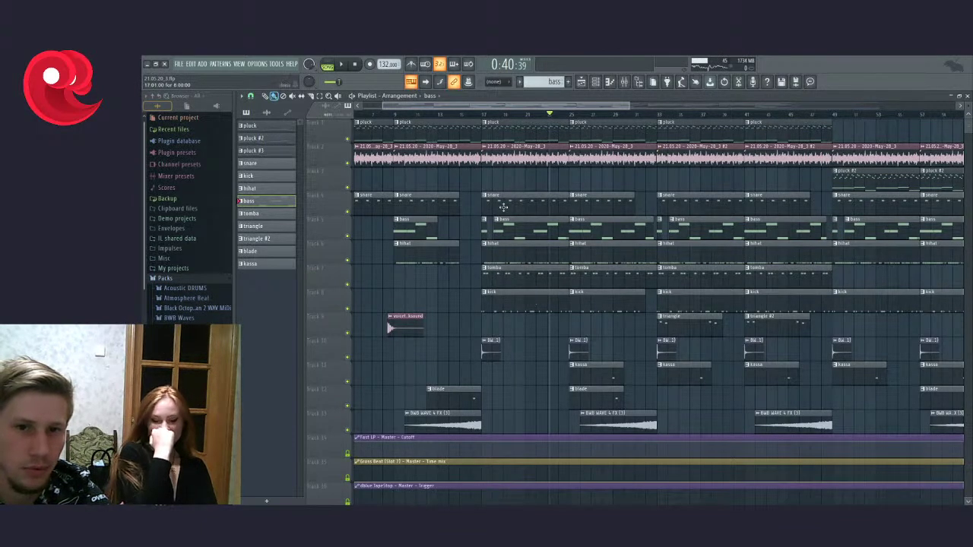
# Step: Reopen the bass pattern in the piano roll and play it in pattern mode, examining the fast closing notes with falling velocities
pyautogui.doubleClick(521, 229)
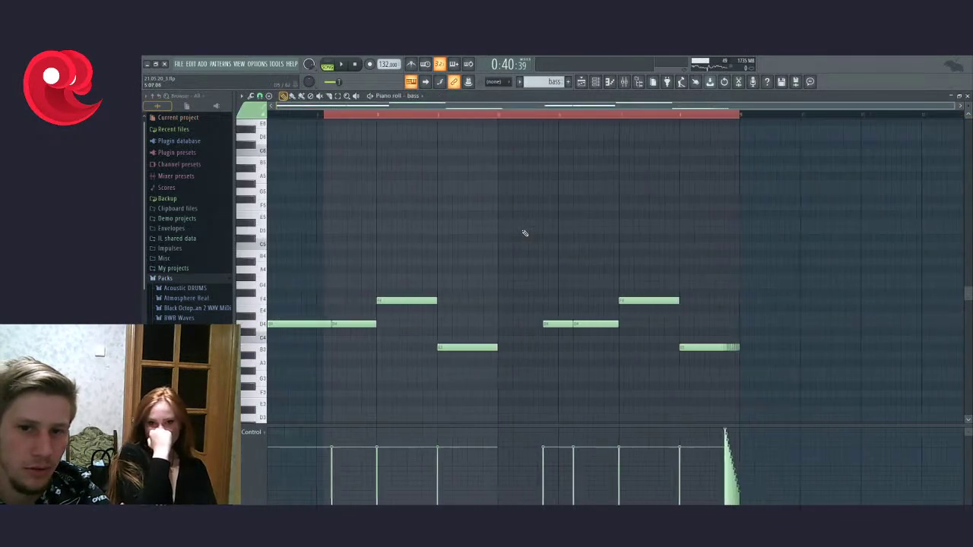
pyautogui.scroll(3, 636, 371)
pyautogui.hotkey('ctrl', 'z')
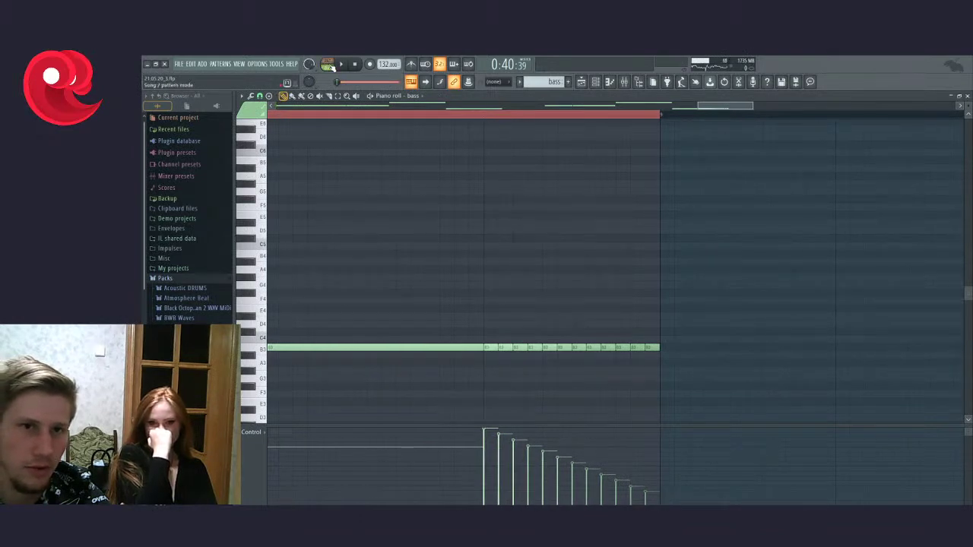
pyautogui.hotkey('ctrl', 'alt', 'z')
pyautogui.hotkey('ctrl', 'alt', 'z')
pyautogui.hotkey('ctrl', 'alt', 'z')
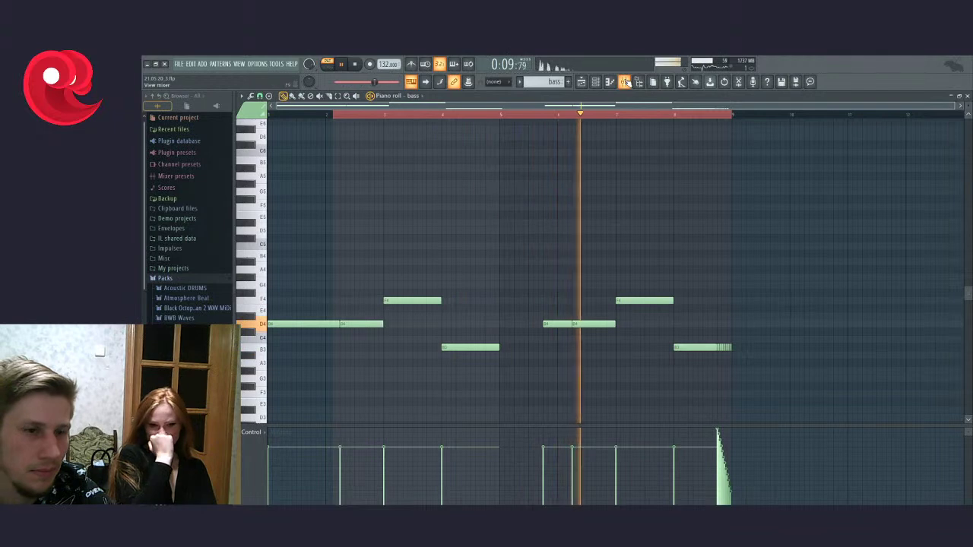
pyautogui.scroll(2, 745, 329)
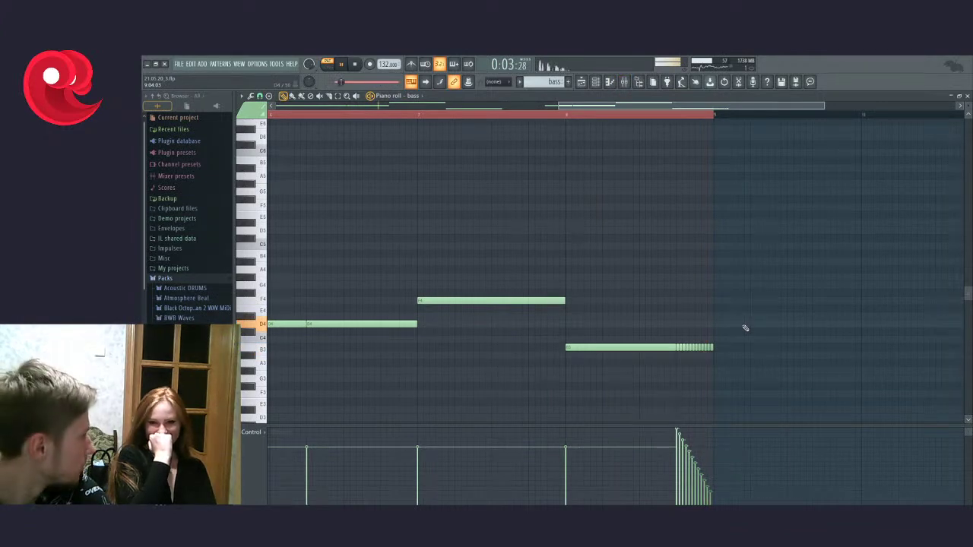
pyautogui.scroll(-3, 745, 329)
# Step: Return to the playlist and play the arrangement in song mode from bar 33
pyautogui.click(580, 82)
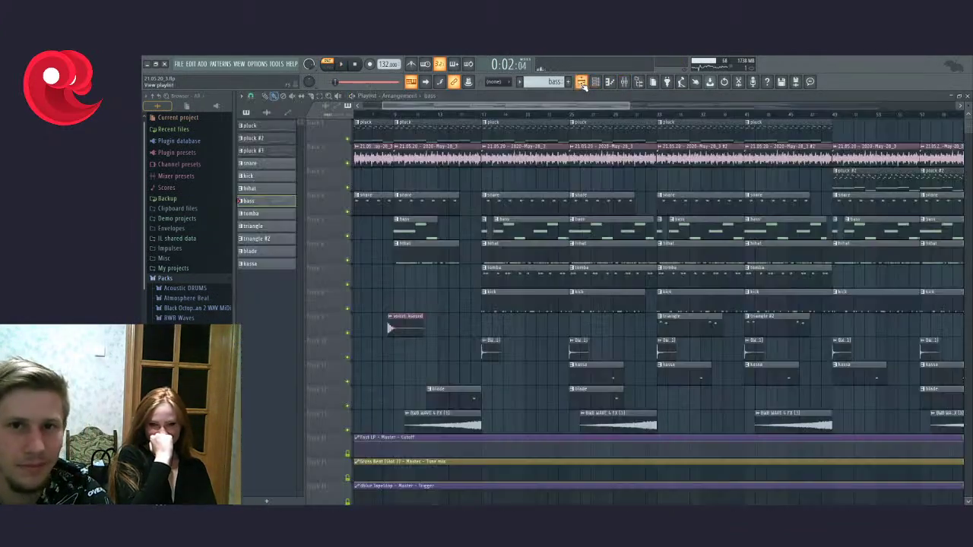
pyautogui.click(659, 116)
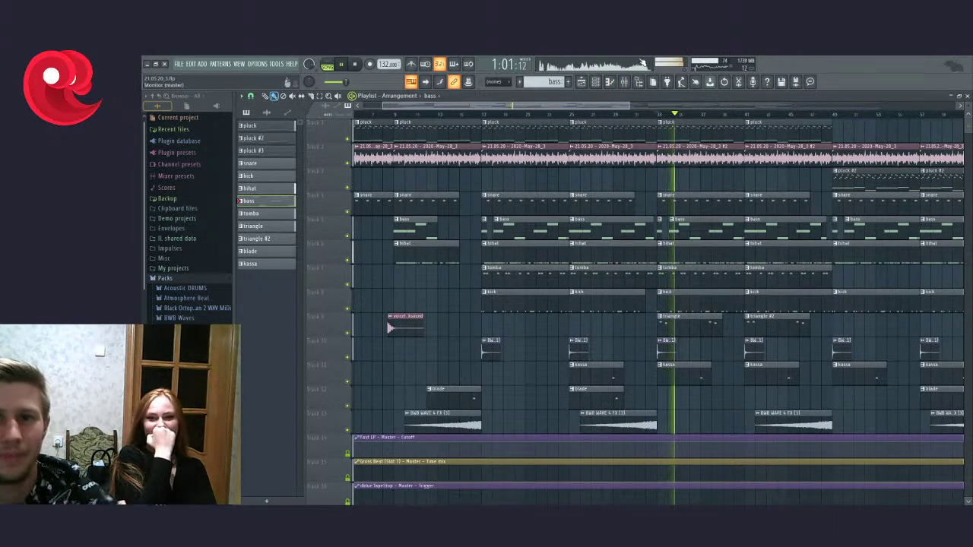
pyautogui.scroll(-5, 600, 188)
pyautogui.press('space')
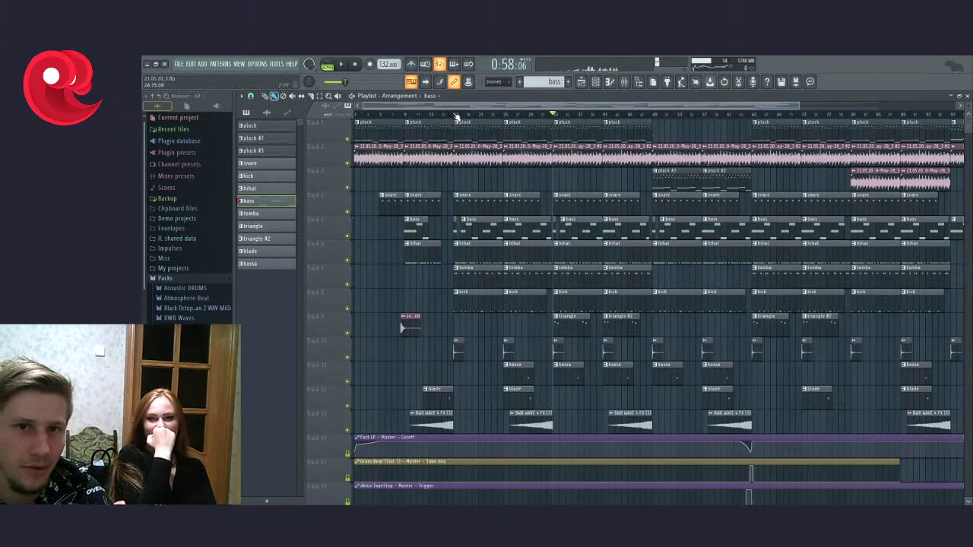
# Step: Solo Track 2 in the playlist and play its audio clips from the bar 17 section
pyautogui.scroll(5, 466, 120)
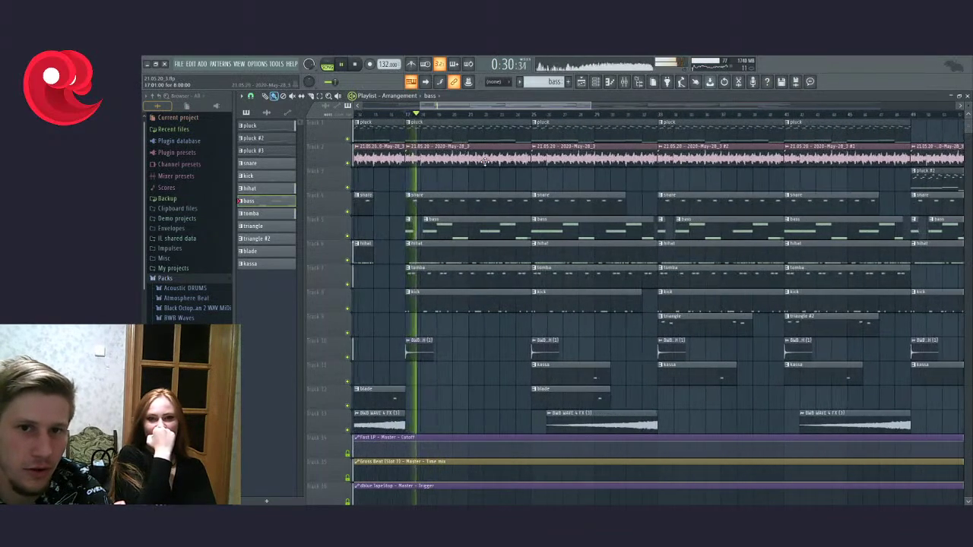
pyautogui.rightClick(349, 162)
pyautogui.press('space')
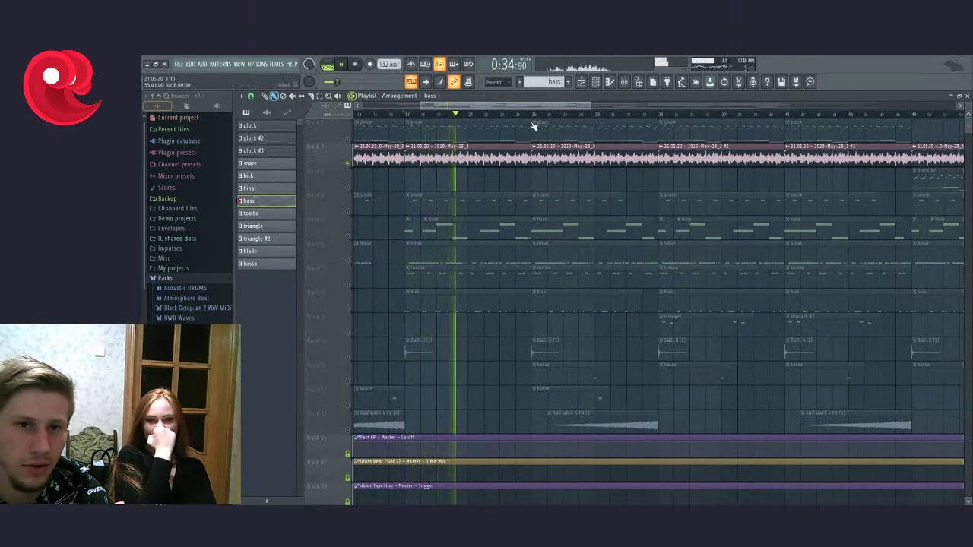
# Step: Play the soloed Track 2 audio clips again, comparing the bar 17 and bar 33 sections
pyautogui.press('space')
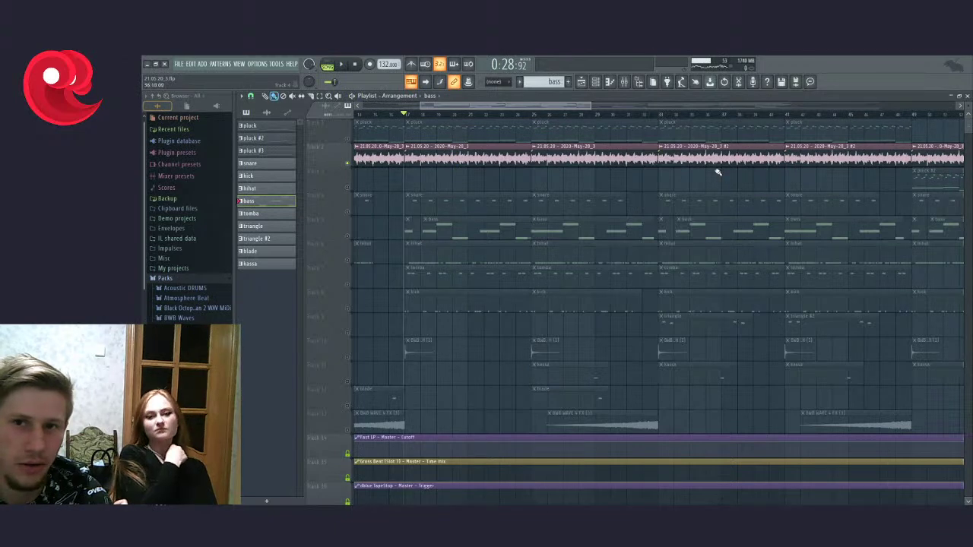
pyautogui.press('space')
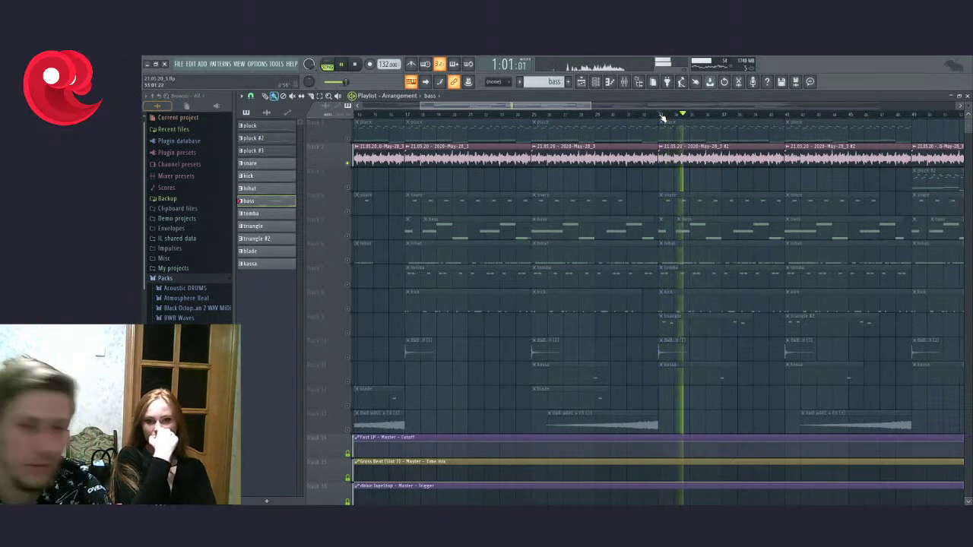
pyautogui.press('space')
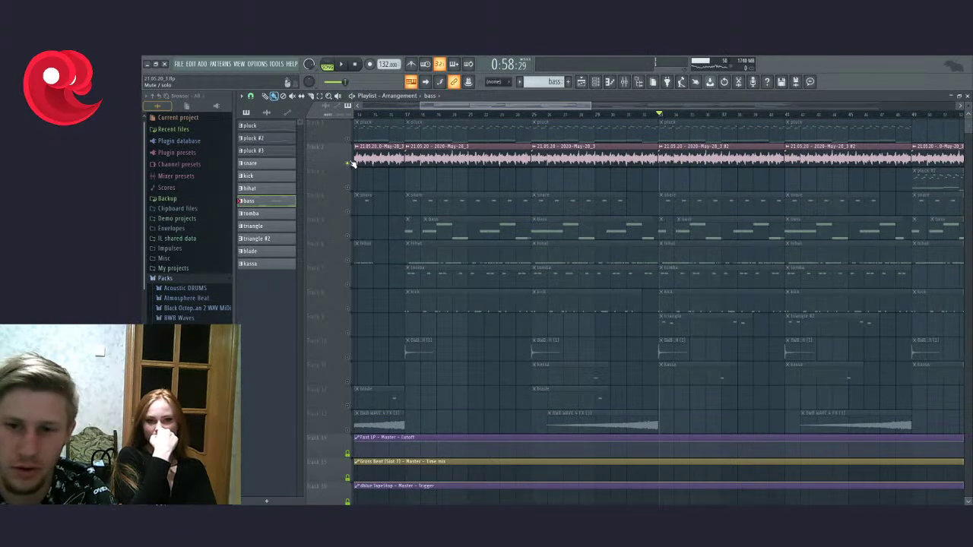
# Step: Unsolo Track 2 and briefly play the full mix from bar 33
pyautogui.rightClick(350, 162)
pyautogui.press('space')
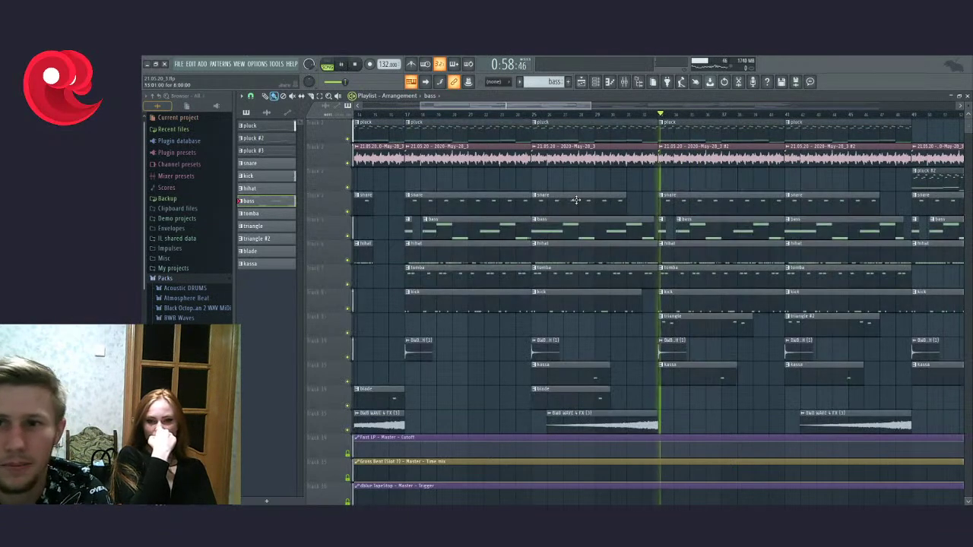
pyautogui.press('space')
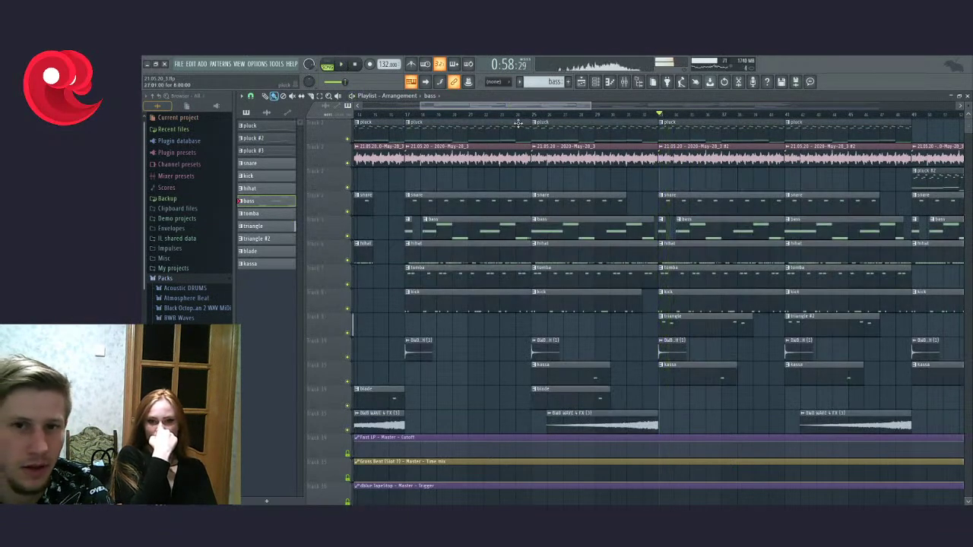
# Step: Play the full arrangement from bar 17, comparing it with the section starting at bar 33
pyautogui.click(408, 115)
pyautogui.press('space')
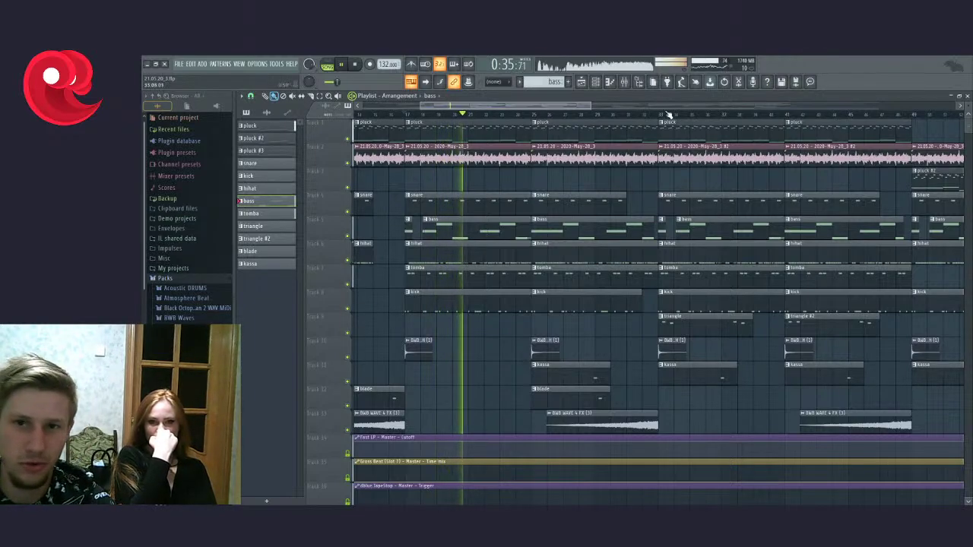
pyautogui.scroll(-4, 554, 116)
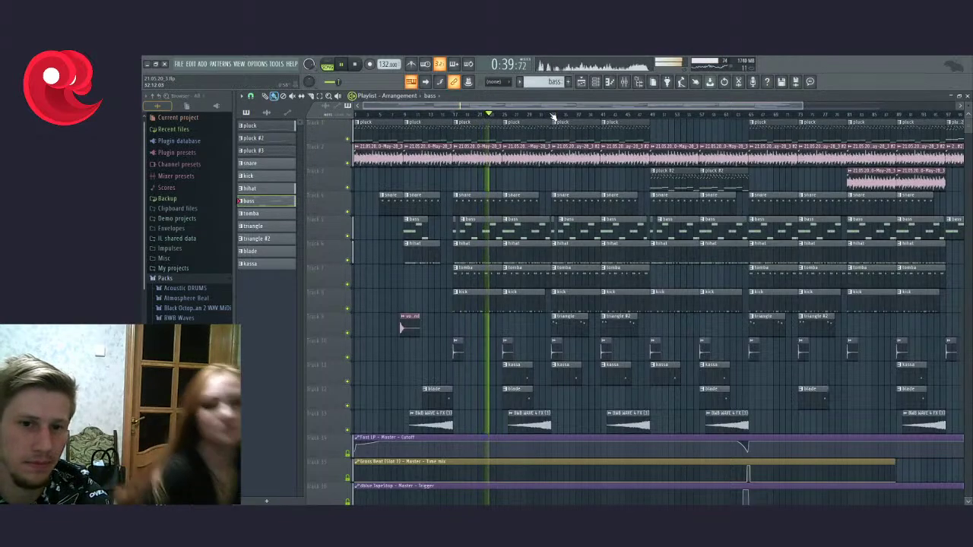
pyautogui.scroll(4, 553, 116)
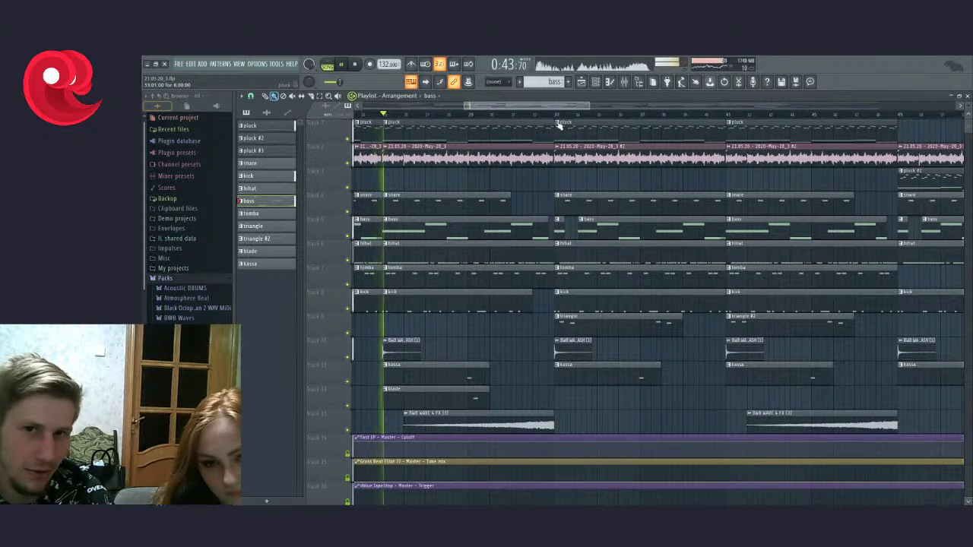
pyautogui.click(548, 113)
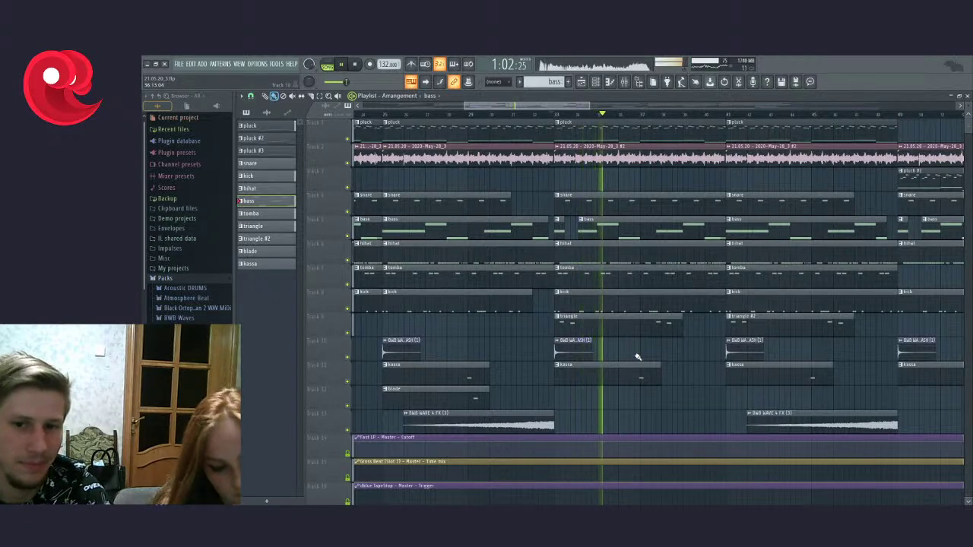
# Step: Solo the kassa clips on Track 11 and play their hit just before bar 37
pyautogui.scroll(4, 642, 357)
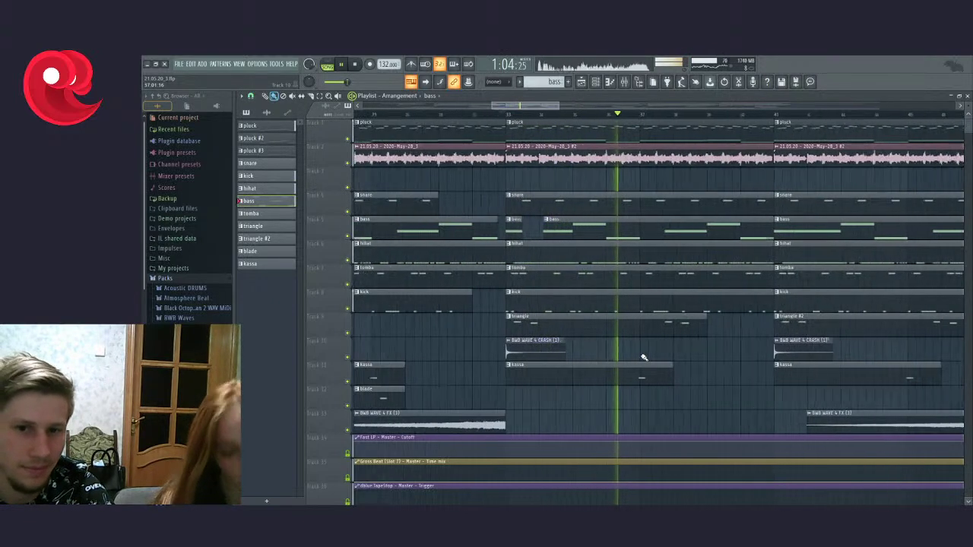
pyautogui.press('space')
pyautogui.keyDown('ctrl'); pyautogui.click(348, 382); pyautogui.keyUp('ctrl')
pyautogui.click(637, 119)
pyautogui.press('space')
pyautogui.press('space')
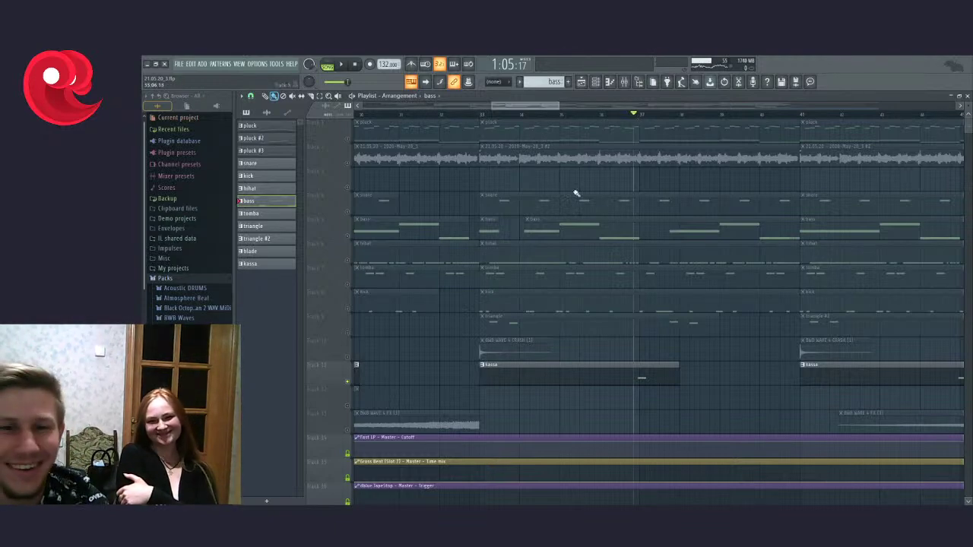
# Step: Unsolo Track 11 and play the kassa hit near bar 37 within the full mix
pyautogui.keyDown('ctrl'); pyautogui.click(348, 383); pyautogui.keyUp('ctrl')
pyautogui.press('space')
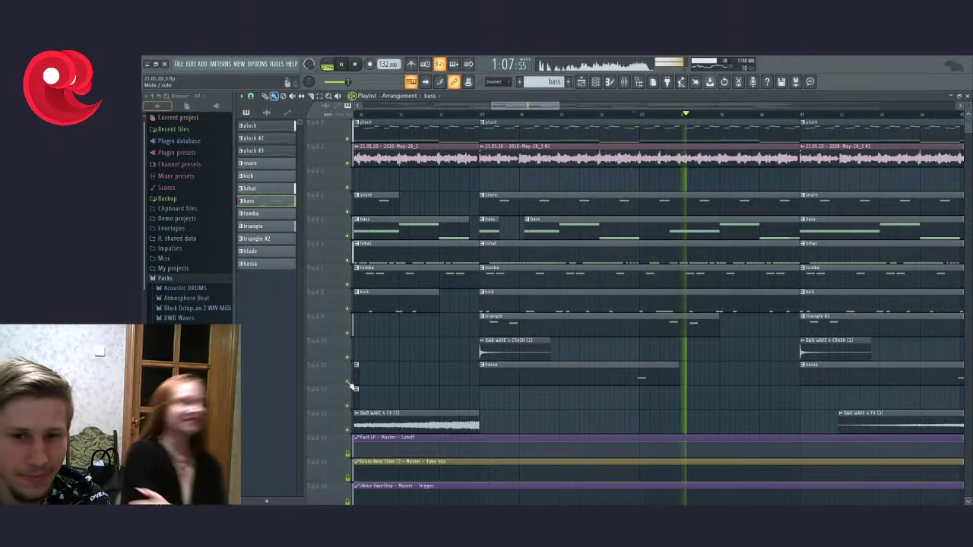
pyautogui.scroll(-2, 518, 322)
pyautogui.scroll(-1, 518, 323)
pyautogui.press('space')
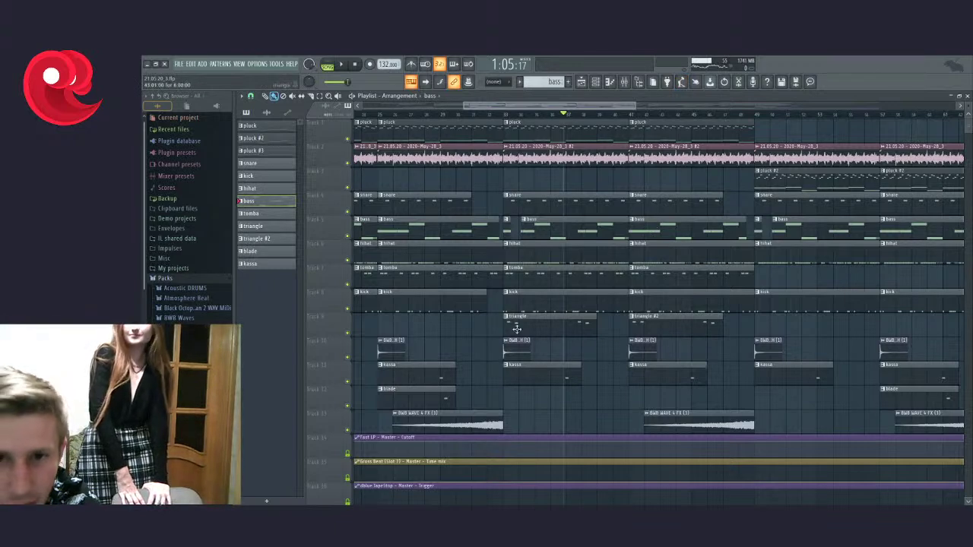
# Step: Solo the blade clips on Track 12 and play their hit from about bar 28
pyautogui.scroll(2, 600, 282)
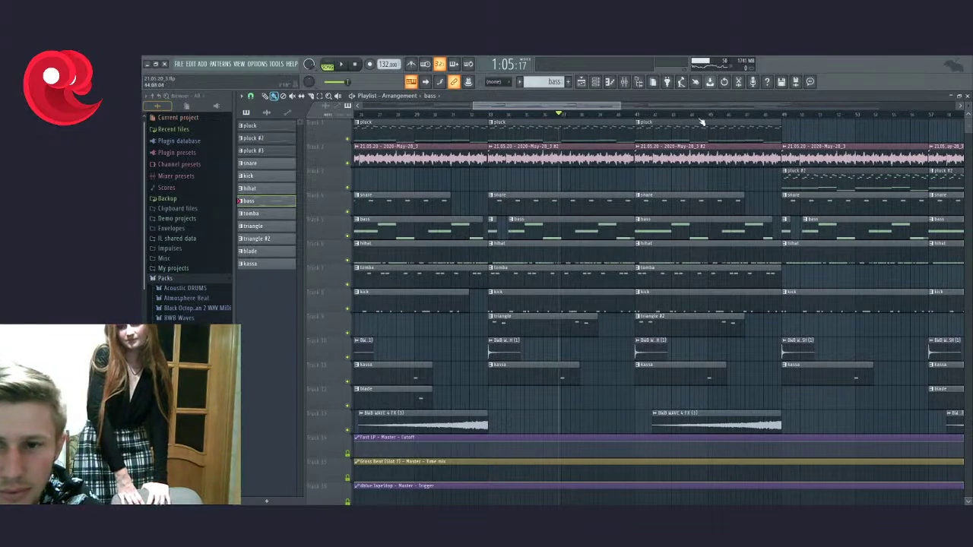
pyautogui.scroll(-3, 699, 113)
pyautogui.click(578, 113)
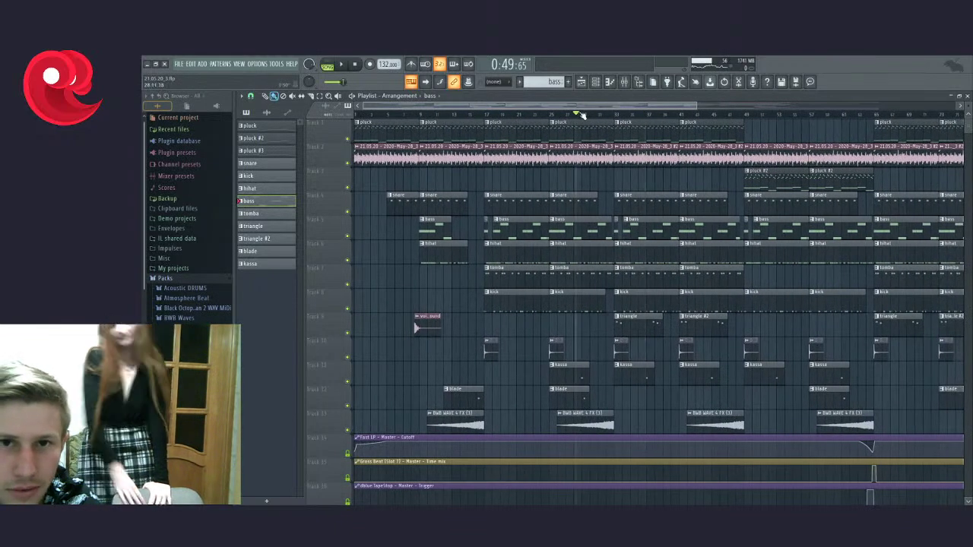
pyautogui.rightClick(350, 406)
pyautogui.press('space')
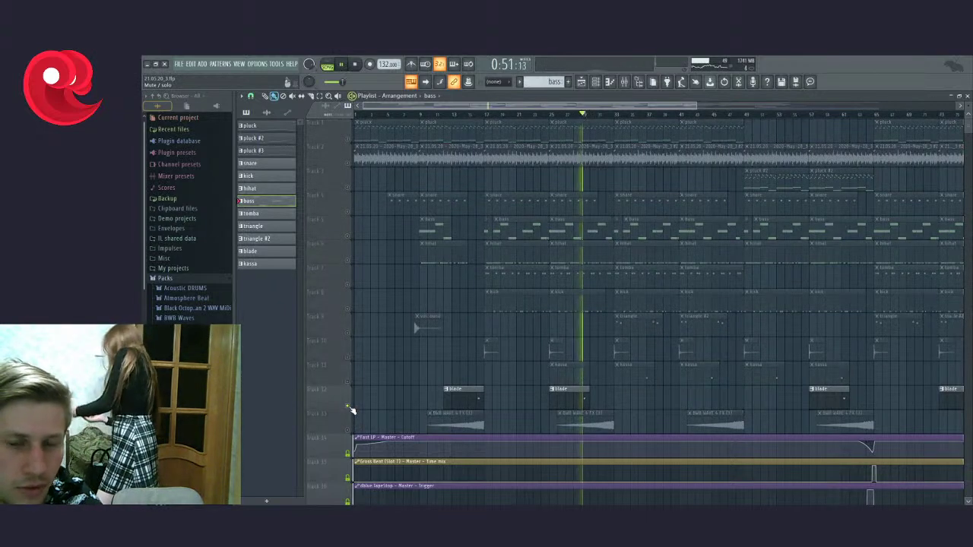
pyautogui.press('space')
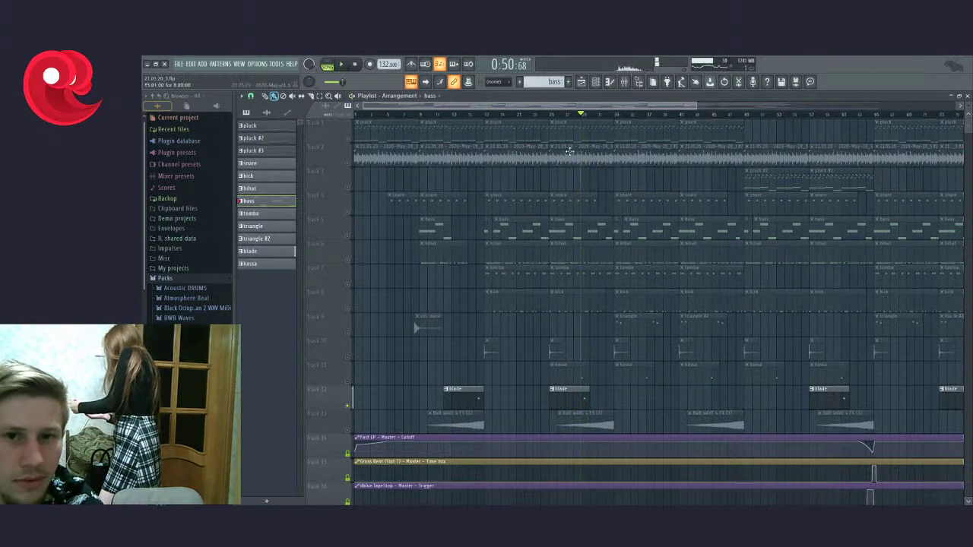
# Step: Keep only the kassa and blade tracks audible and play them together from about bar 28
pyautogui.rightClick(349, 406)
pyautogui.rightClick(350, 406)
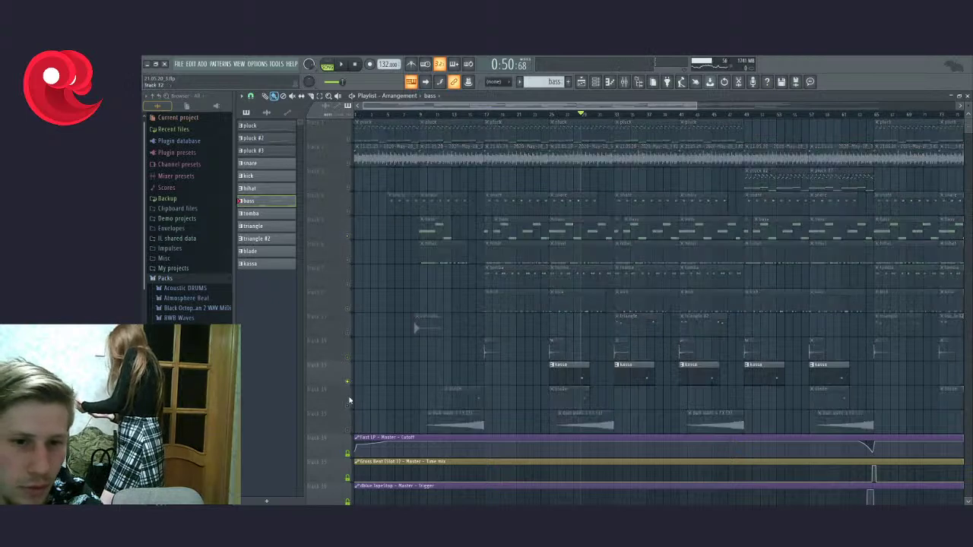
pyautogui.click(348, 382)
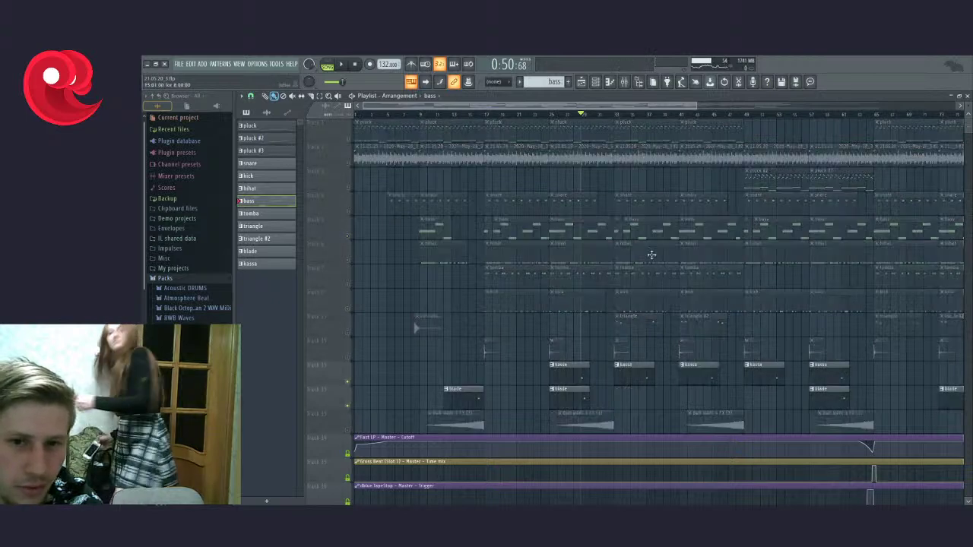
pyautogui.click(577, 114)
pyautogui.press('space')
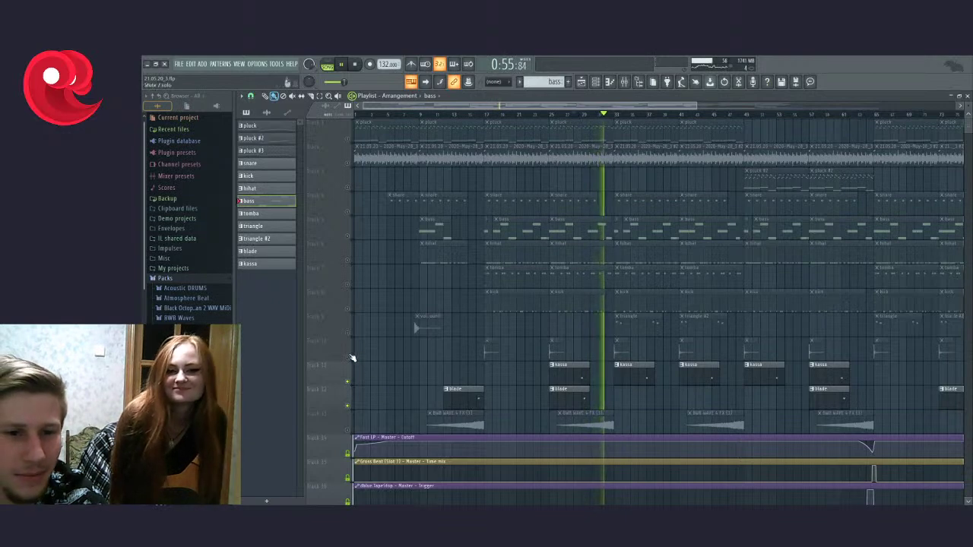
# Step: Unmute Tracks 4 to 10 during playback, and mute the triangle clips on Track 9 for comparison
pyautogui.moveTo(352, 358); pyautogui.dragTo(350, 215)
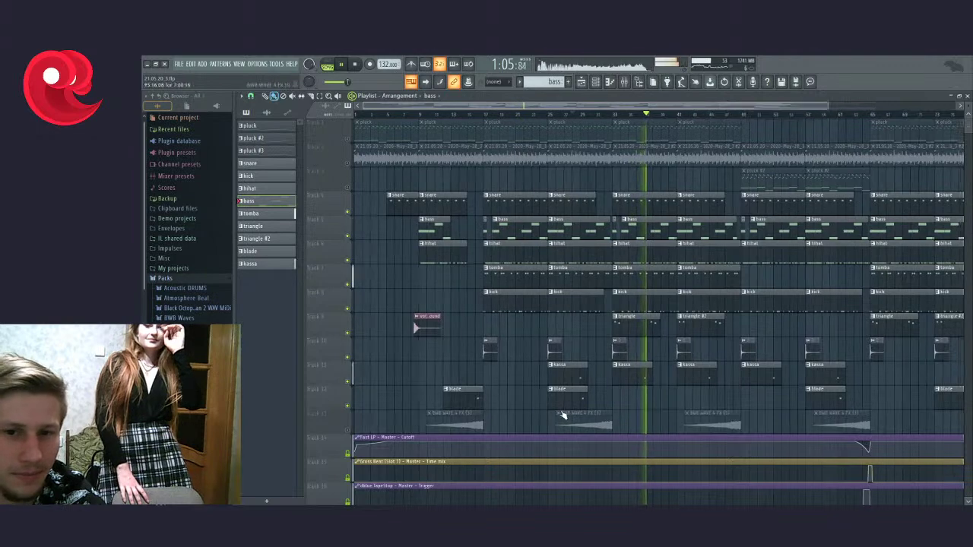
pyautogui.scroll(-3, 524, 418)
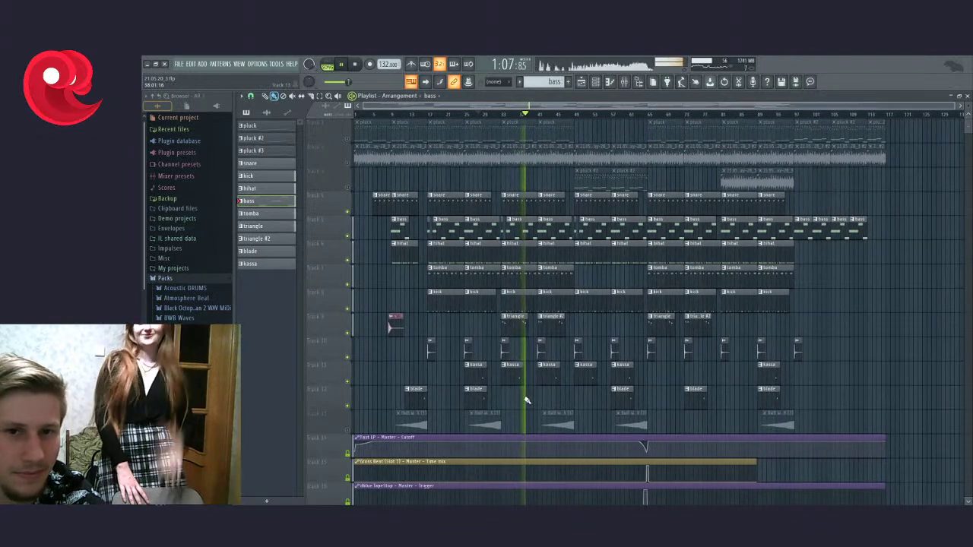
pyautogui.click(349, 334)
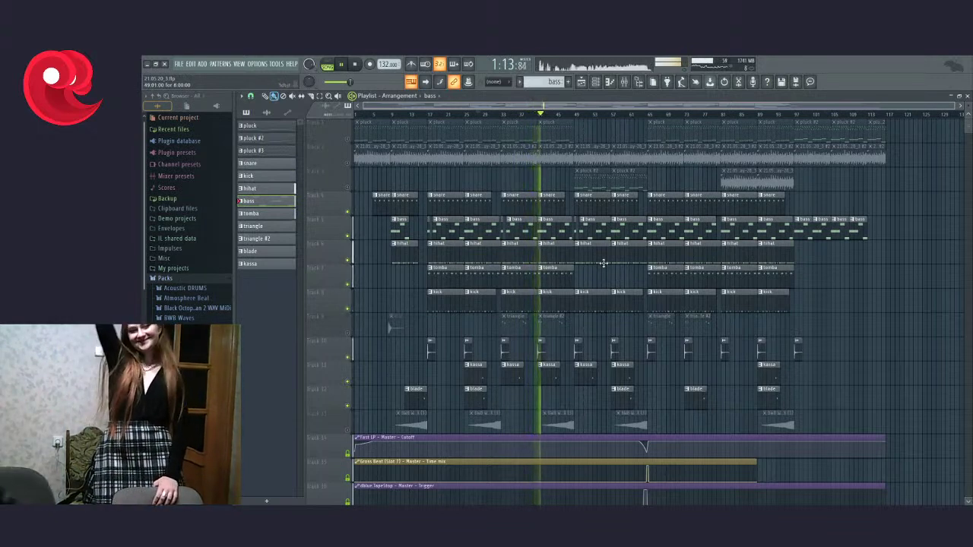
# Step: Stop playback, solo Track 3 and unmute Tracks 2 and 1 so only the melodic tracks are audible
pyautogui.rightClick(349, 189)
pyautogui.press('space')
pyautogui.click(349, 164)
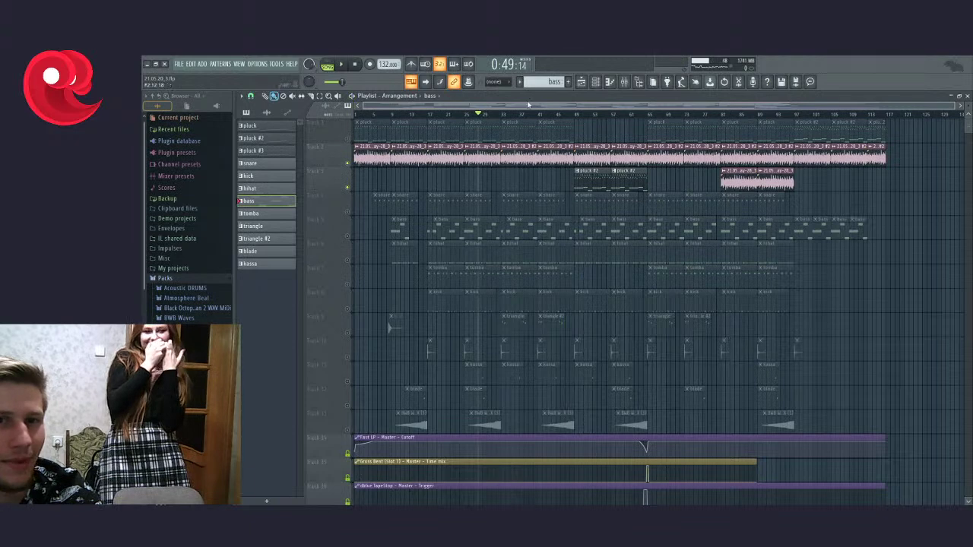
pyautogui.click(349, 138)
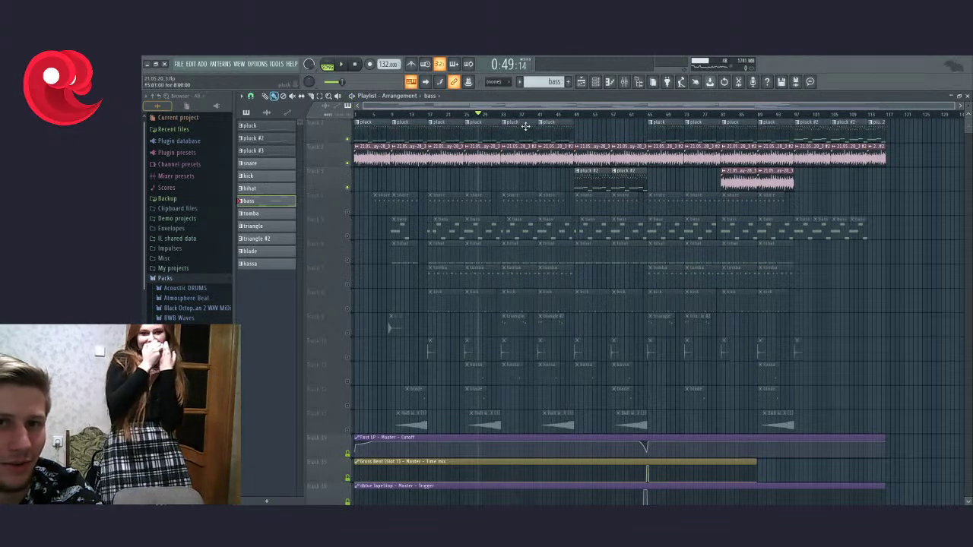
# Step: Play the Track 1 pluck on its own from about bar 40, and add Track 3 for the bar 49 section
pyautogui.rightClick(351, 165)
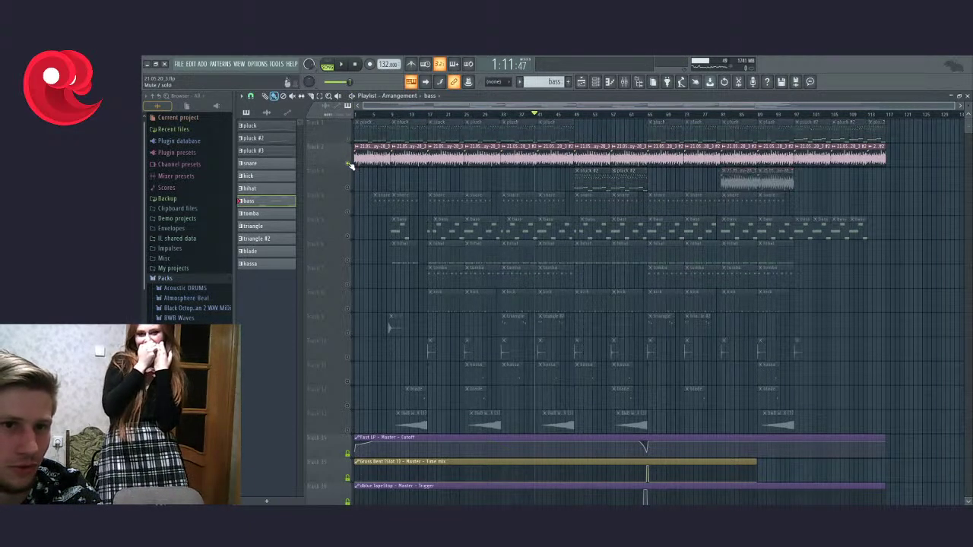
pyautogui.click(349, 139)
pyautogui.press('space')
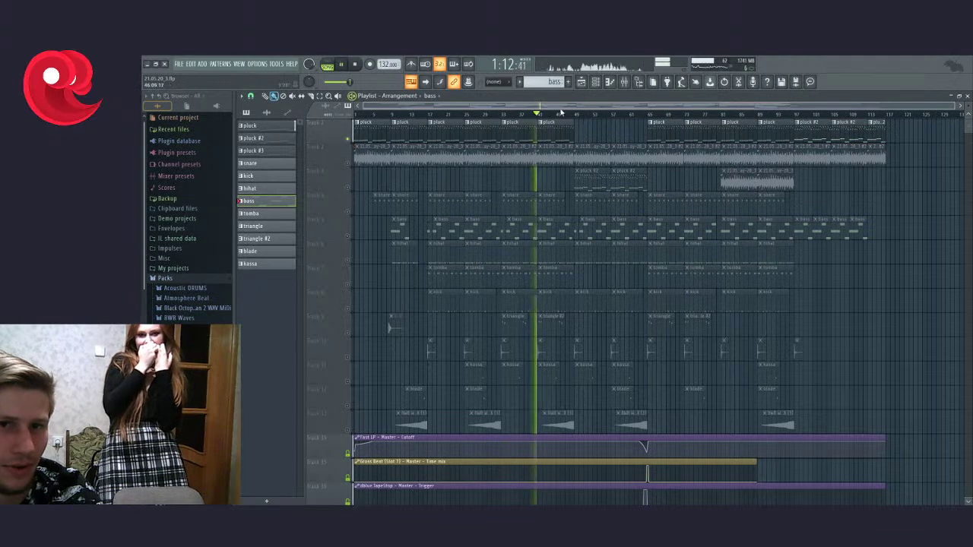
pyautogui.click(349, 188)
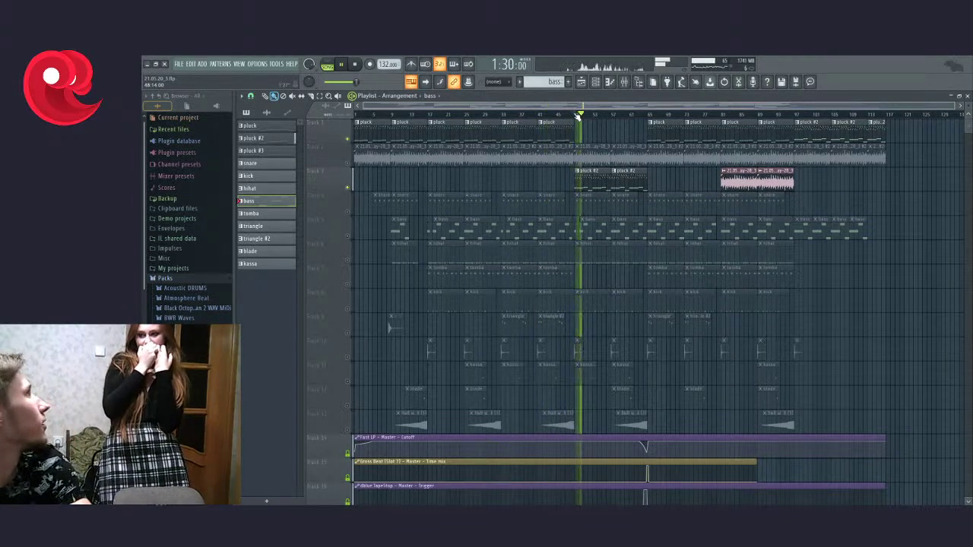
# Step: Restore all tracks and play the transition into bar 65, examining the Master Cutoff, Time mix and Trigger automation there
pyautogui.rightClick(348, 188)
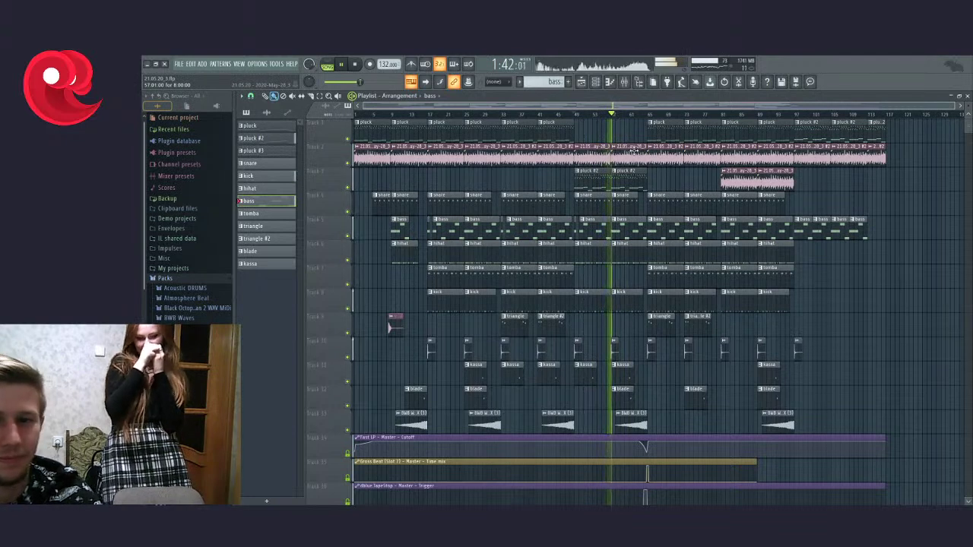
pyautogui.click(636, 114)
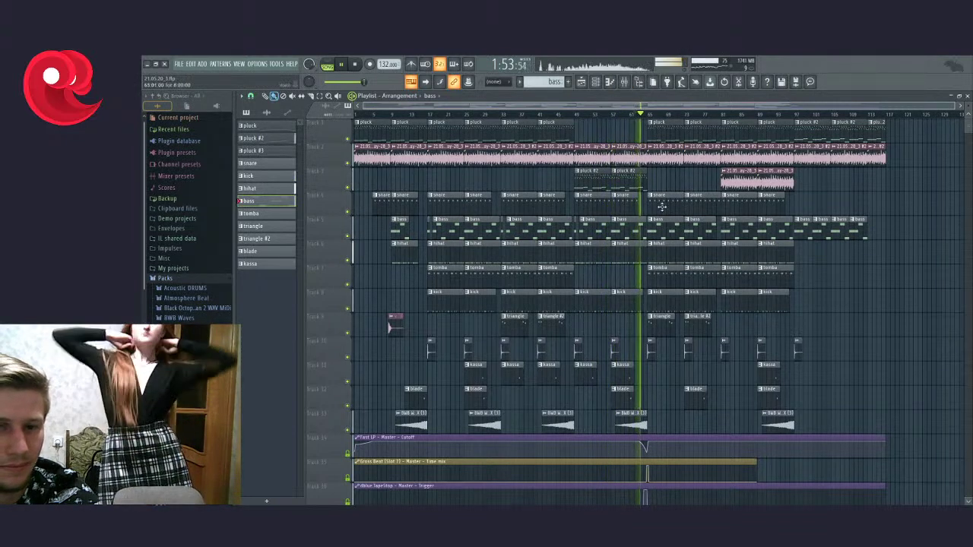
pyautogui.scroll(-3, 768, 199)
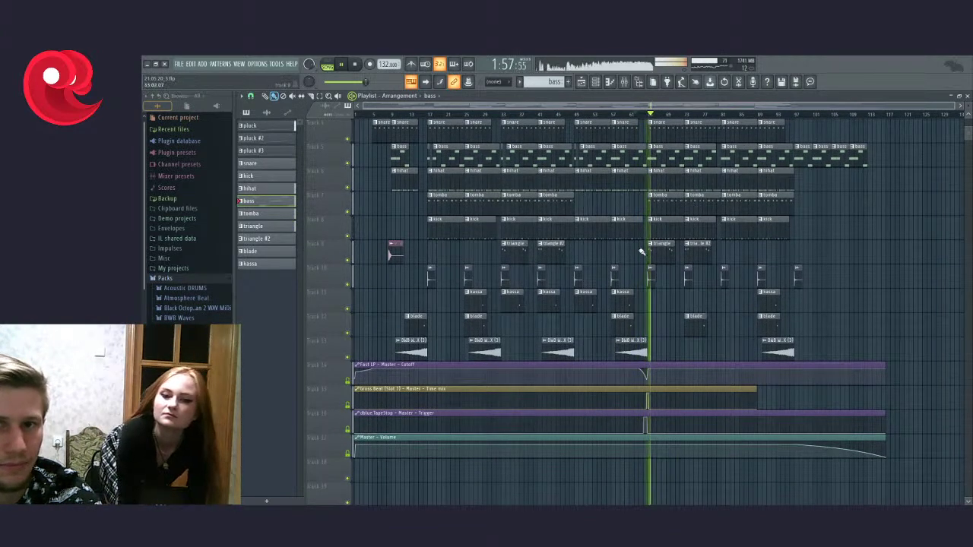
pyautogui.scroll(3, 641, 252)
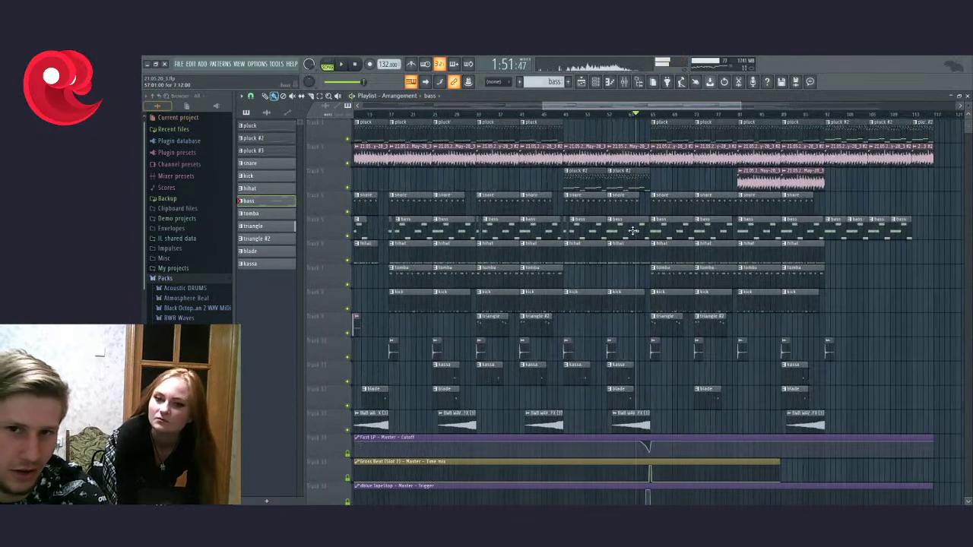
pyautogui.keyDown('ctrl'); pyautogui.scroll(3, 633, 230); pyautogui.keyUp('ctrl')
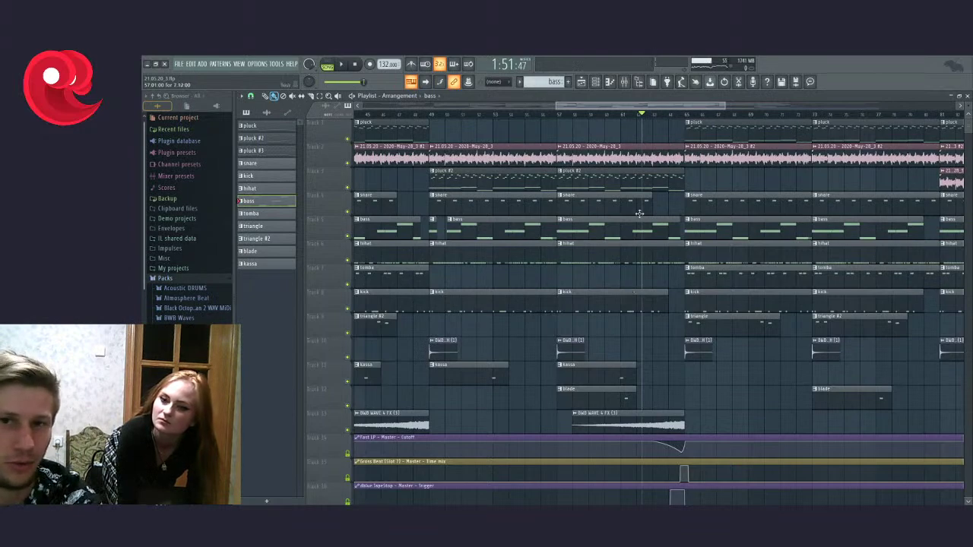
pyautogui.scroll(-4, 632, 235)
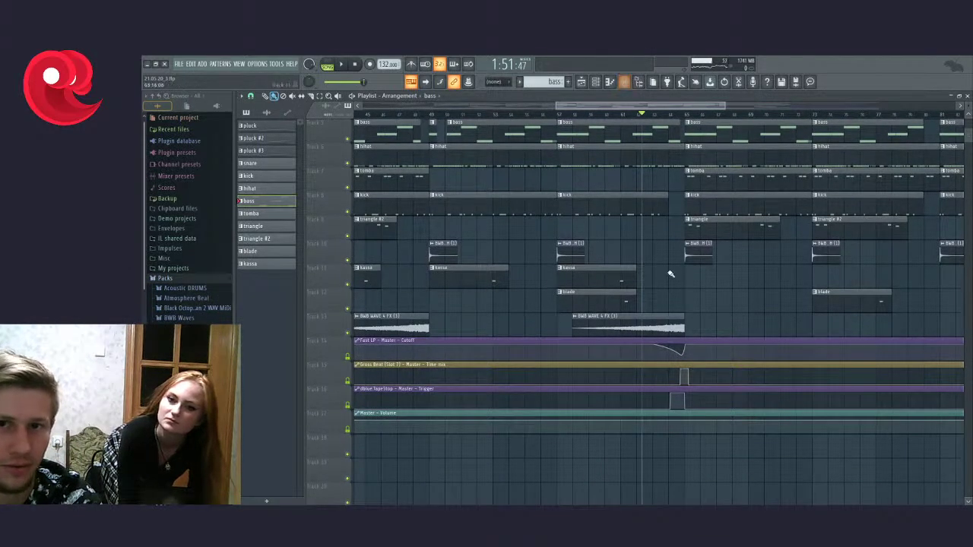
pyautogui.scroll(4, 672, 269)
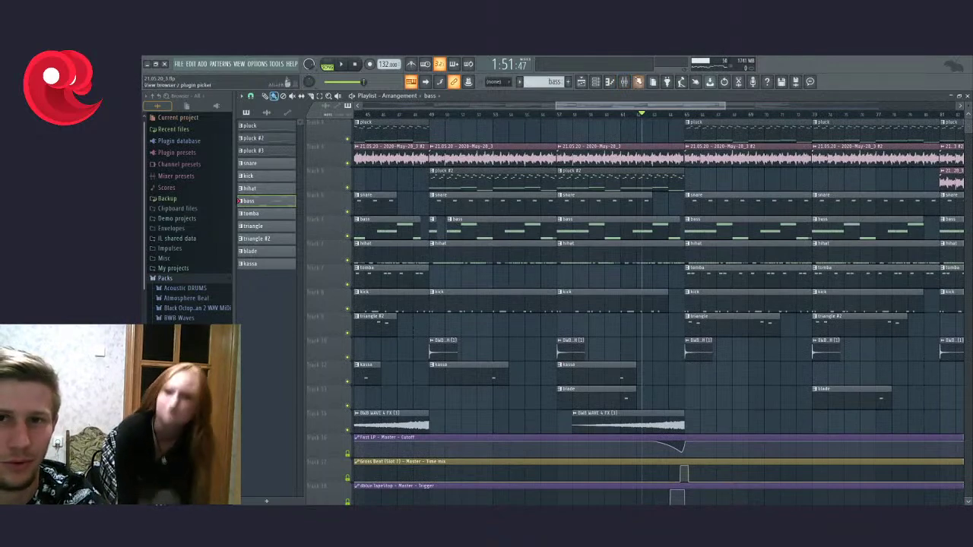
# Step: Check the Master effect chain in the mixer and play the playlist from about bar 57 through the bar 65 transition
pyautogui.click(625, 81)
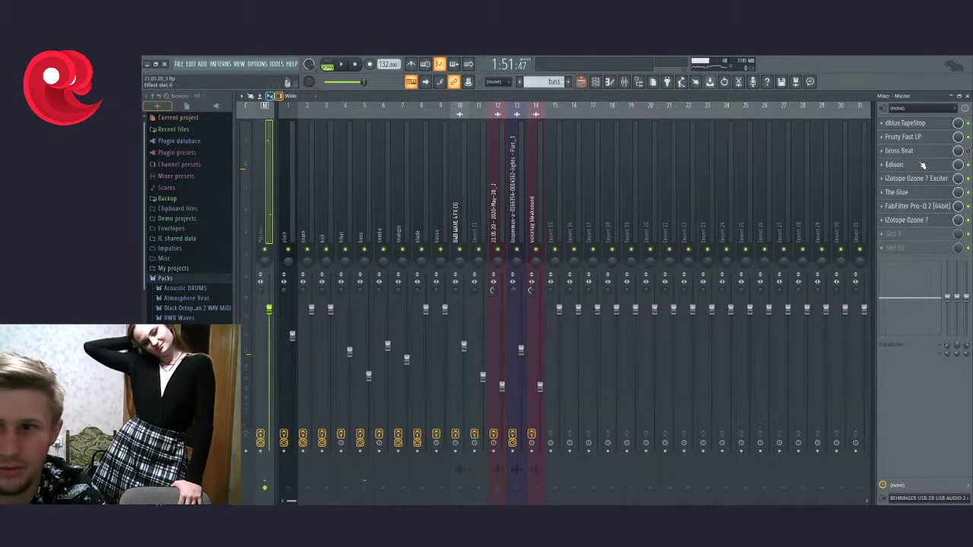
pyautogui.click(605, 82)
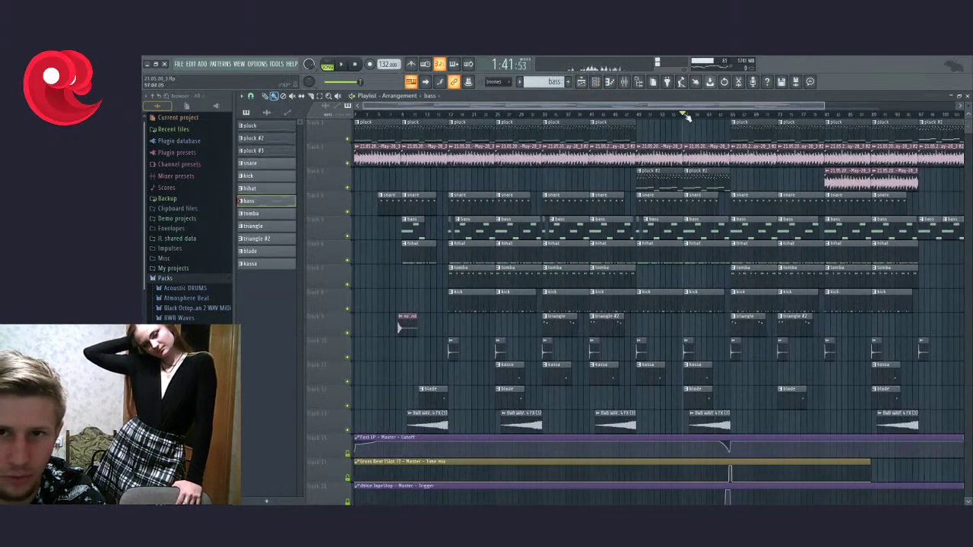
pyautogui.scroll(5, 686, 116)
pyautogui.press('space')
pyautogui.scroll(2, 682, 125)
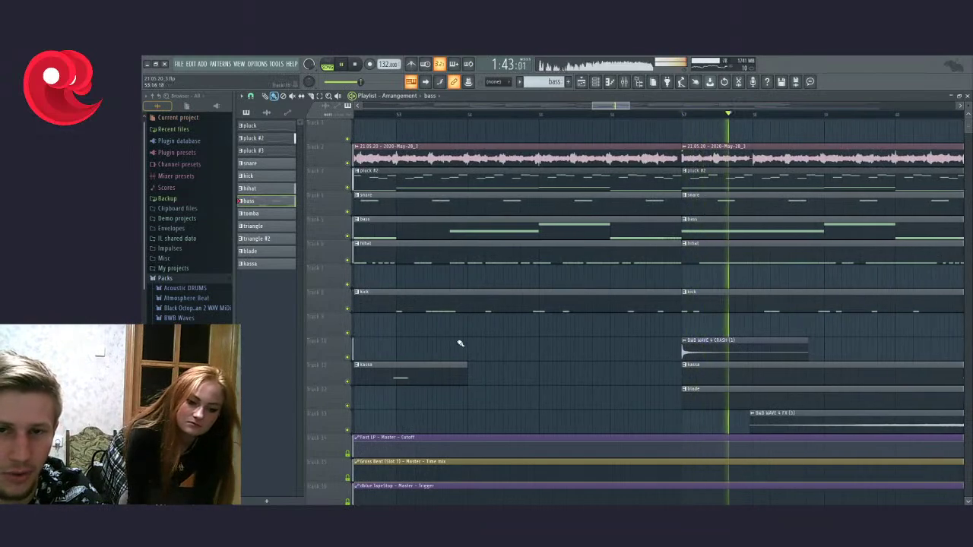
pyautogui.scroll(-5, 467, 342)
pyautogui.scroll(-1, 608, 384)
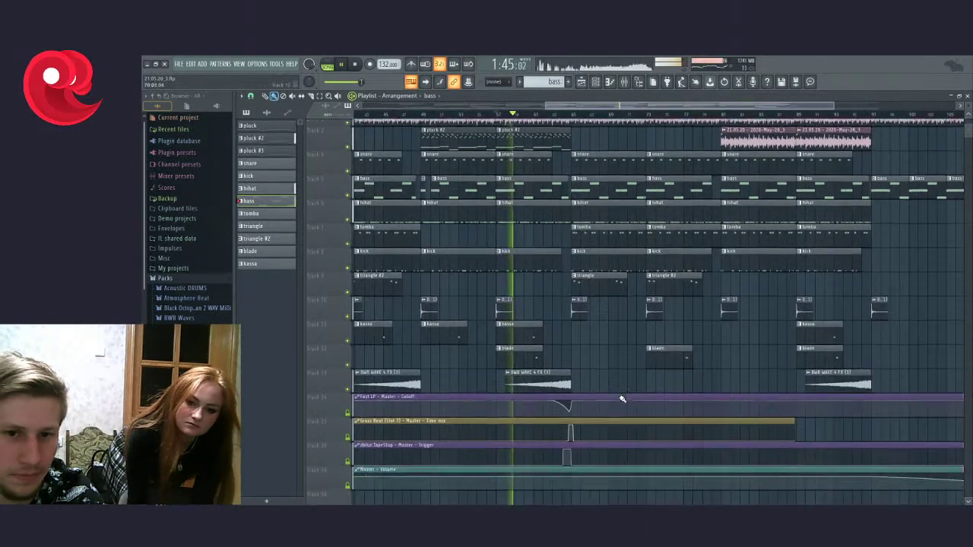
pyautogui.scroll(-1, 627, 320)
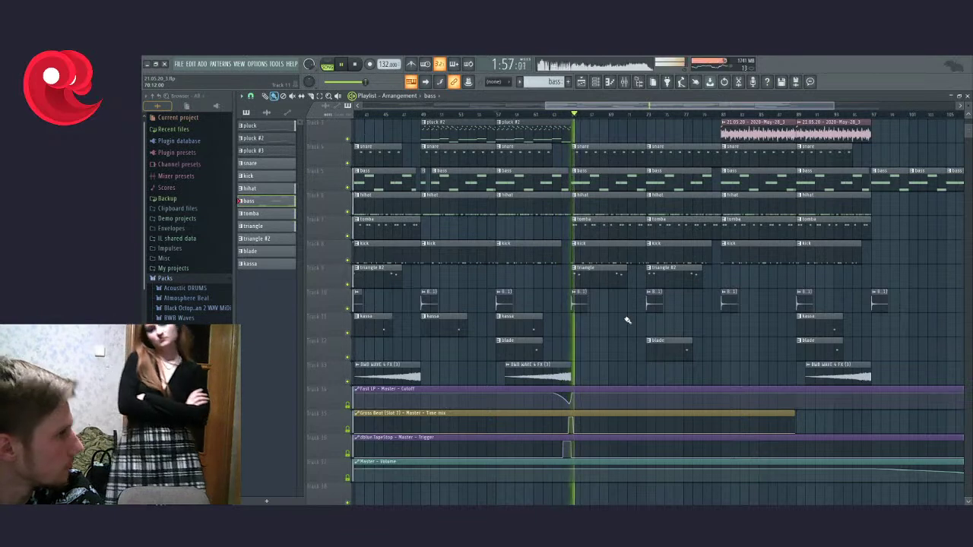
# Step: Replay the transition from about bar 61, examining where the snare and kick drop out before bar 65
pyautogui.click(495, 114)
pyautogui.scroll(5, 536, 115)
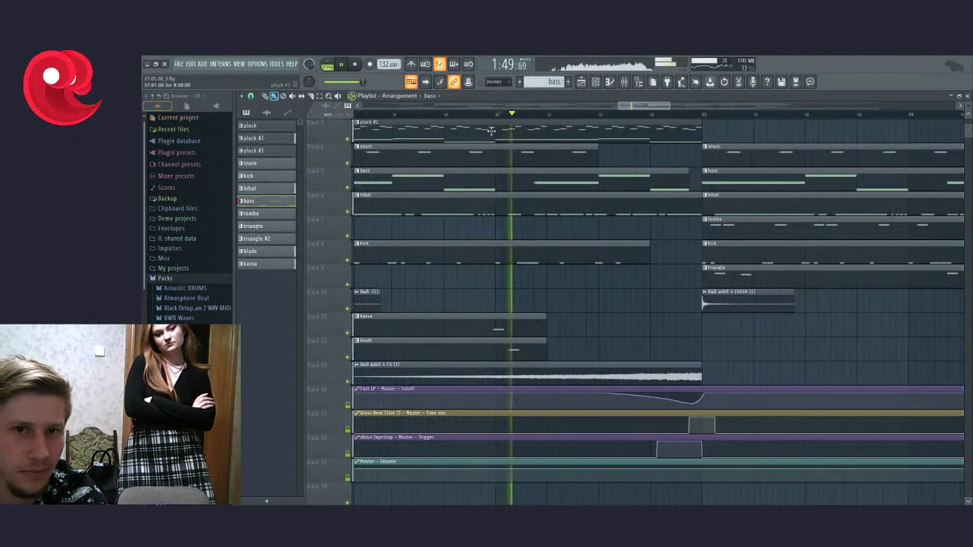
pyautogui.press('space')
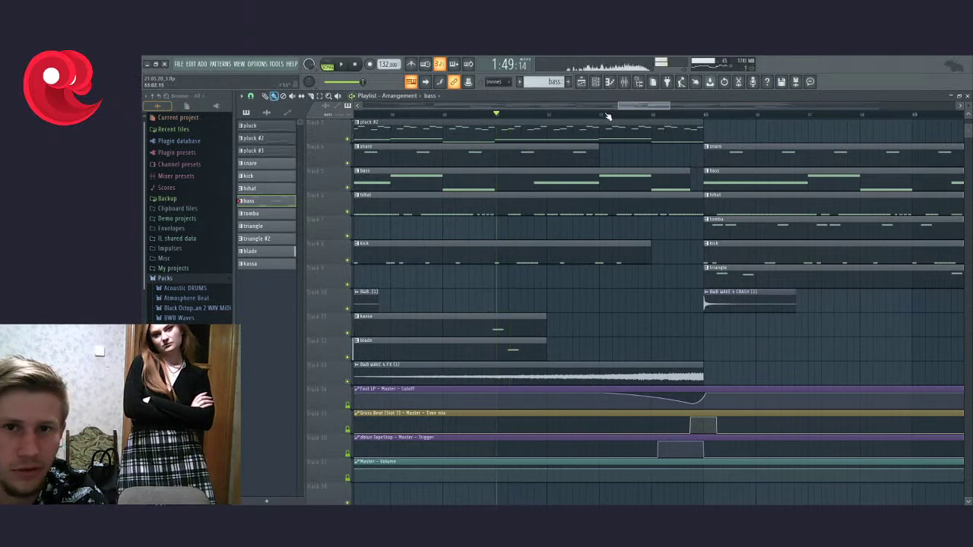
pyautogui.press('space')
pyautogui.scroll(4, 613, 157)
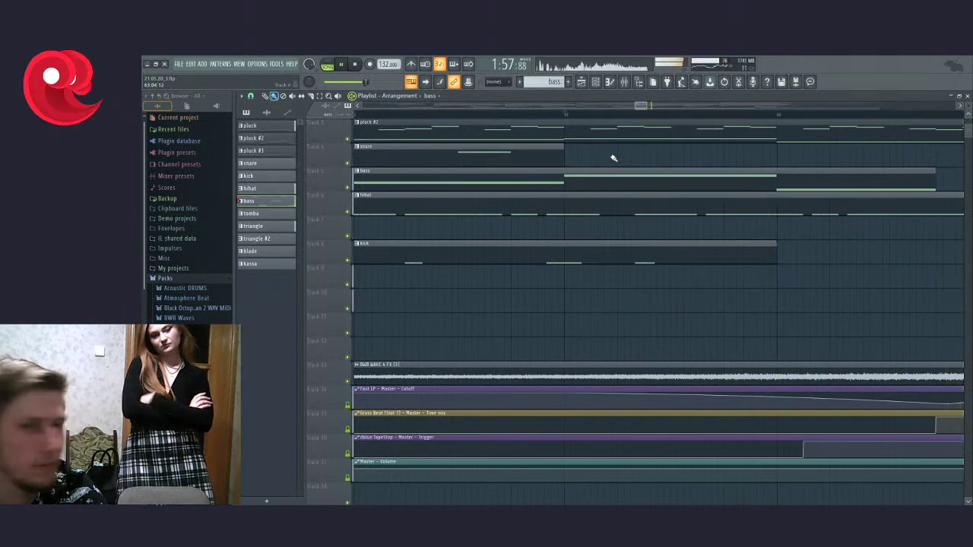
# Step: Inspect the Master track's effects in the mixer and resume playback from about bar 63 through the automated transition
pyautogui.click(624, 82)
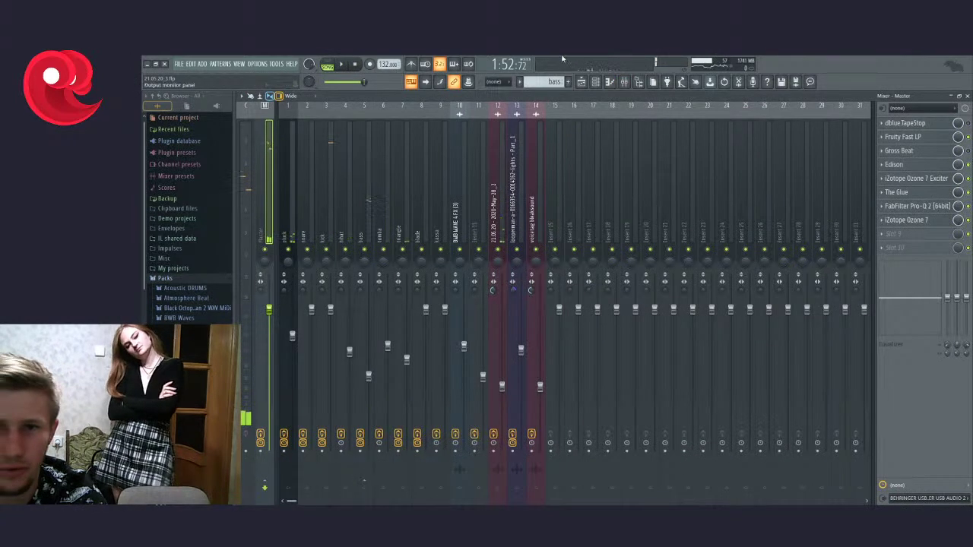
pyautogui.press('F5')
pyautogui.press('space')
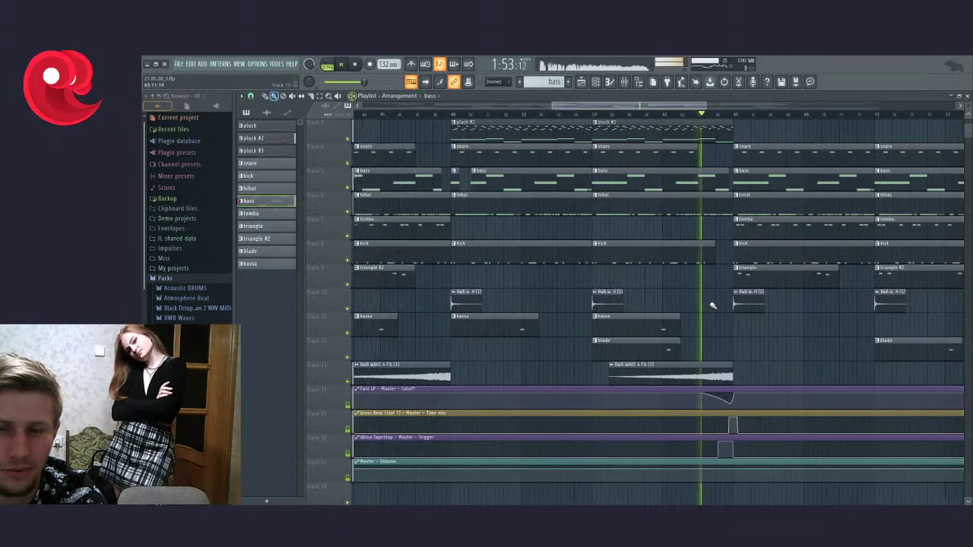
pyautogui.scroll(-1, 748, 355)
pyautogui.scroll(1, 748, 355)
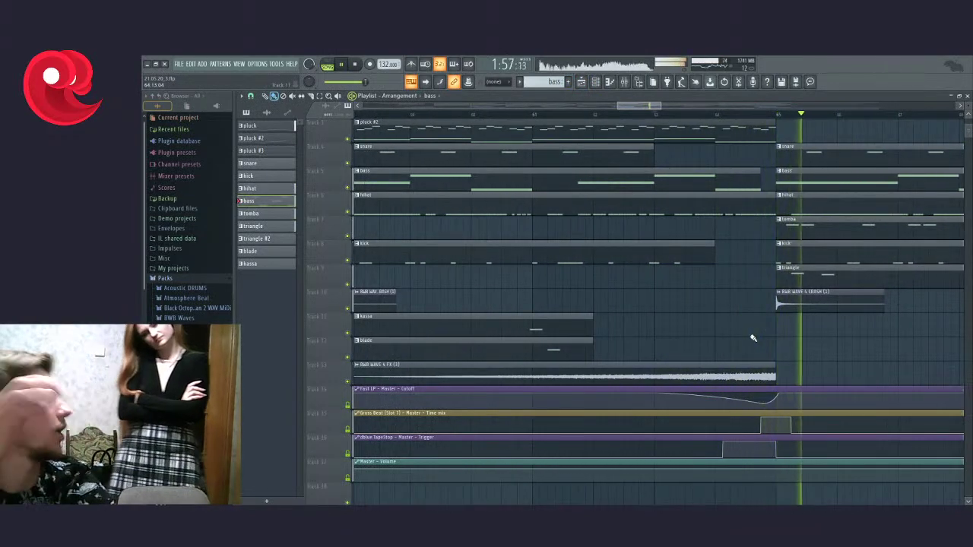
# Step: Continue playback through the bar 65 section into bar 81, examining the audio layer that enters on Track 3
pyautogui.scroll(-3, 735, 341)
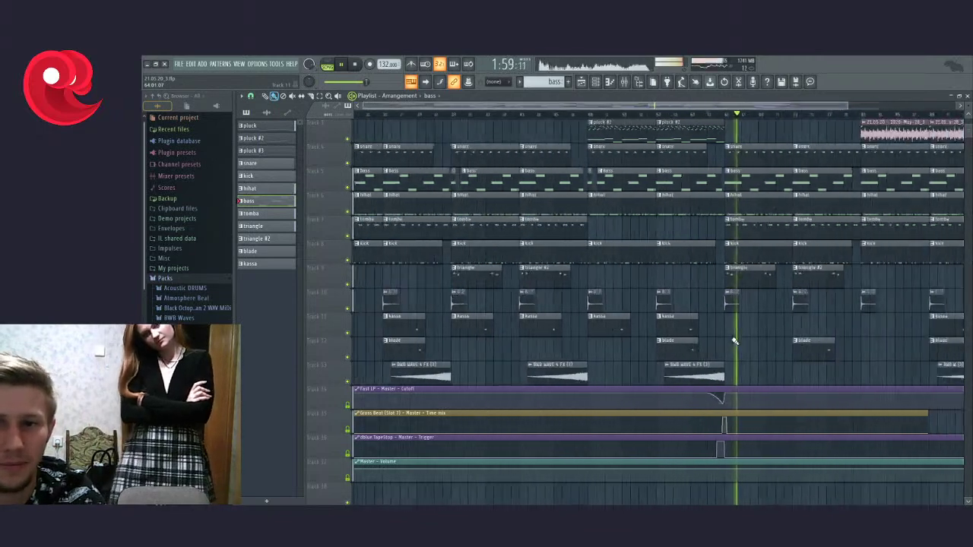
pyautogui.scroll(2, 735, 342)
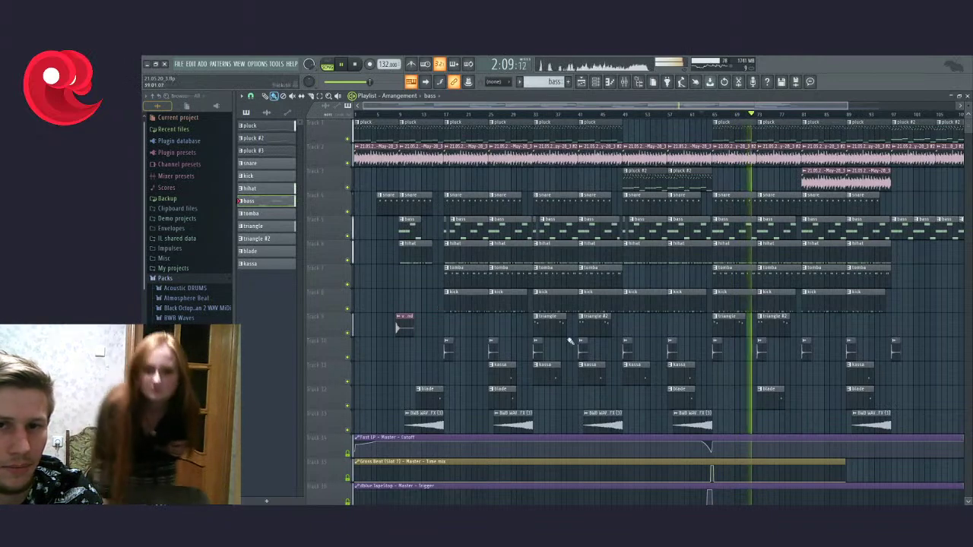
pyautogui.scroll(3, 770, 122)
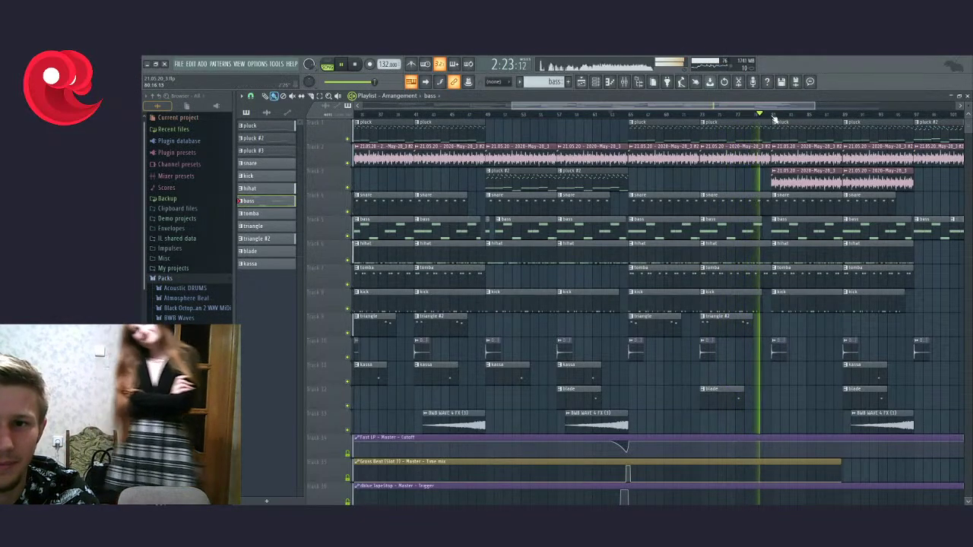
pyautogui.scroll(3, 773, 118)
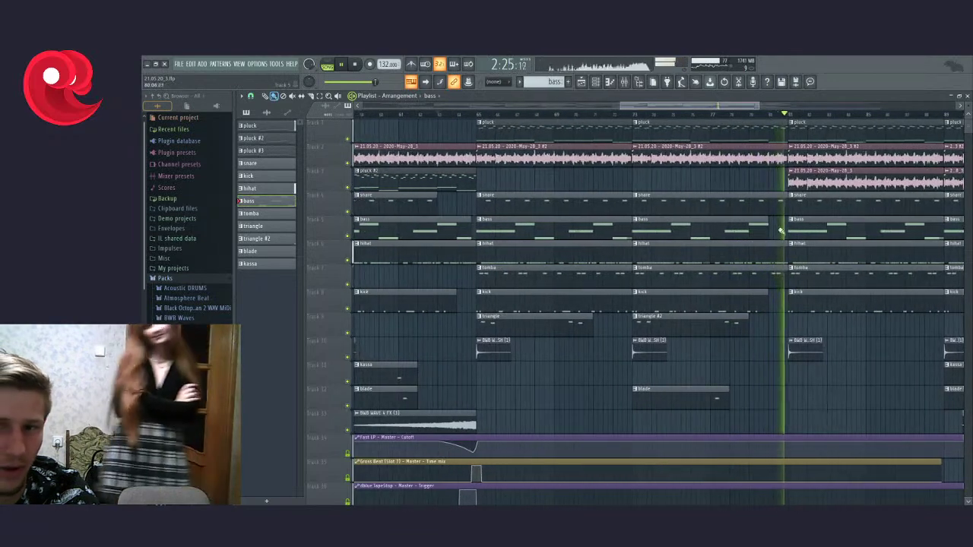
pyautogui.scroll(-4, 673, 341)
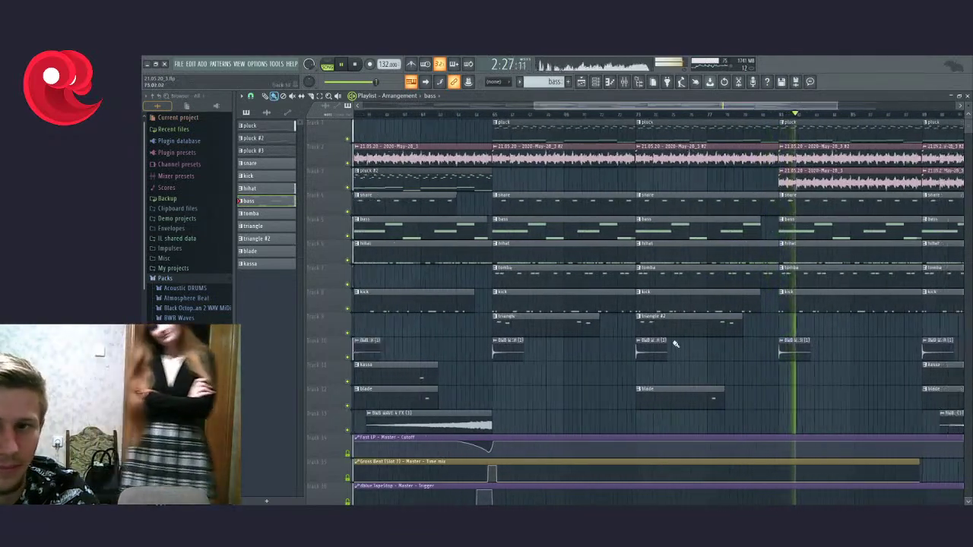
pyautogui.scroll(-2, 673, 344)
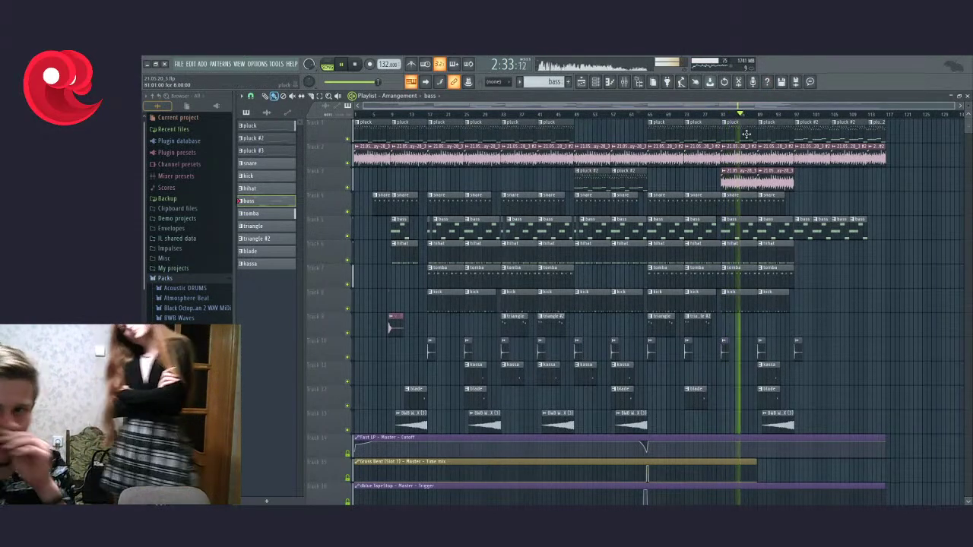
pyautogui.scroll(4, 745, 134)
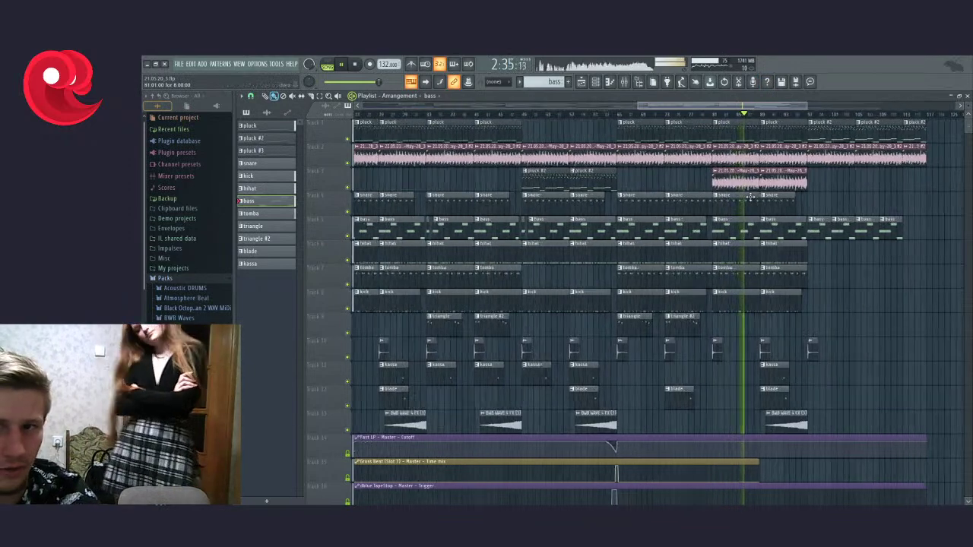
# Step: Mute Track 1 and toggle Track 3 during the bar 81 section to compare the melodic layers, and restore both tracks
pyautogui.click(348, 139)
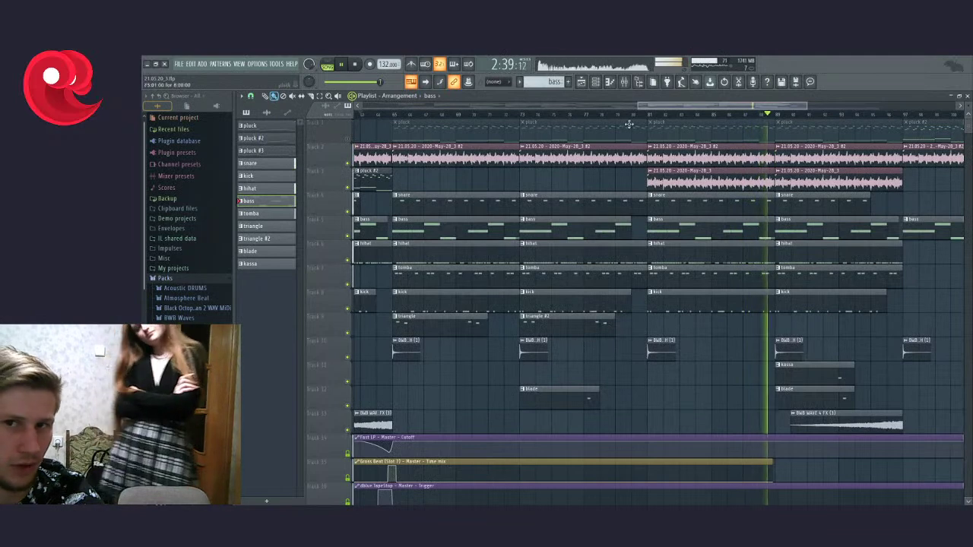
pyautogui.click(349, 187)
pyautogui.click(349, 187)
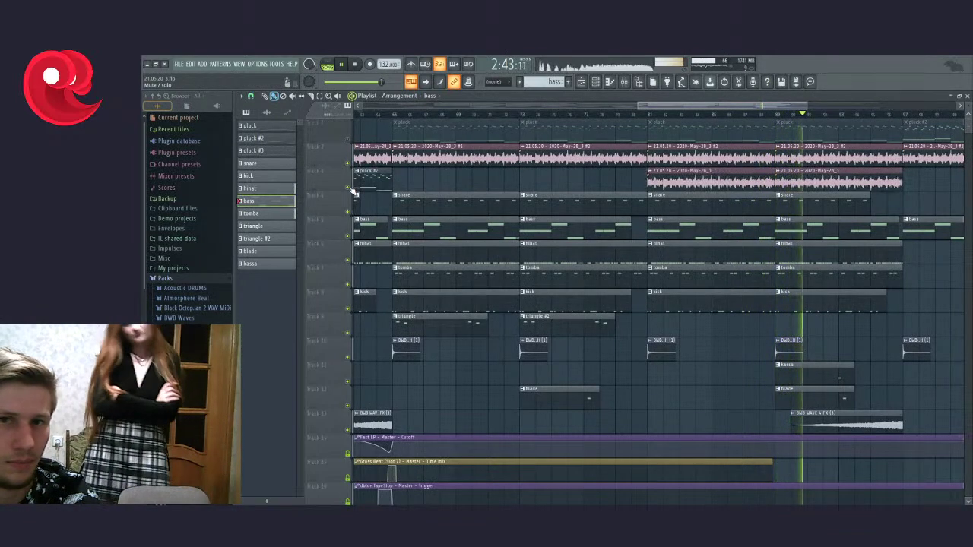
pyautogui.scroll(-3, 633, 248)
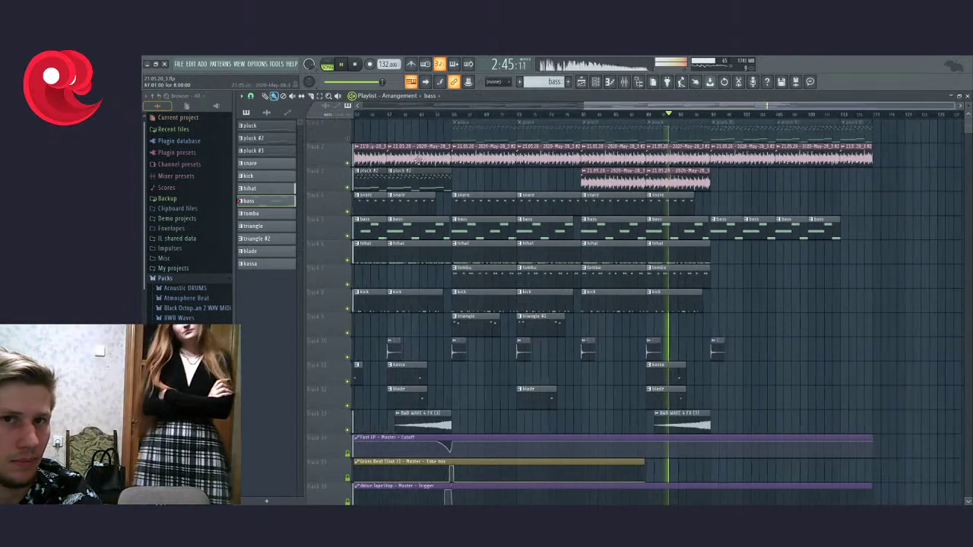
pyautogui.scroll(-2, 633, 248)
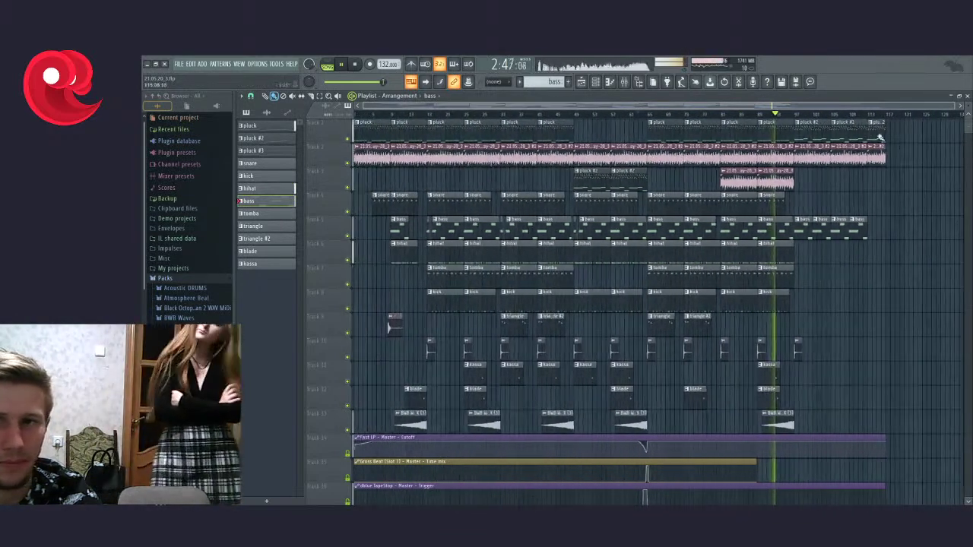
# Step: Play the outro from about bar 97 and the final bars from about bar 115, and stop playback
pyautogui.scroll(4, 614, 133)
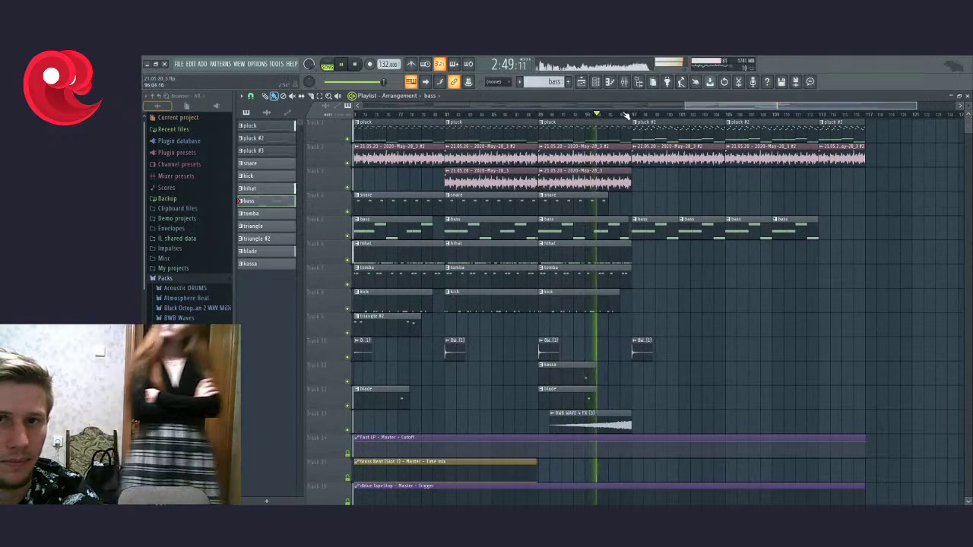
pyautogui.click(622, 114)
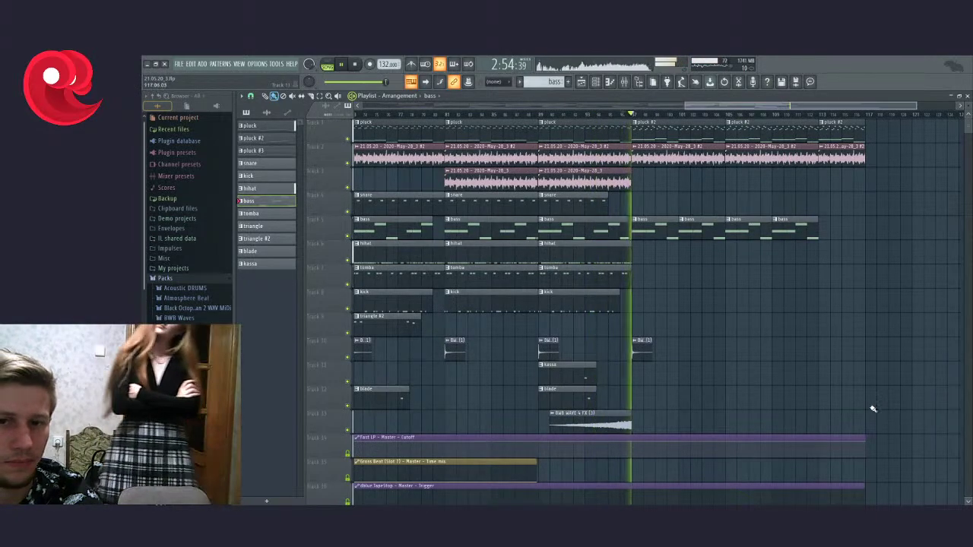
pyautogui.scroll(-3, 744, 283)
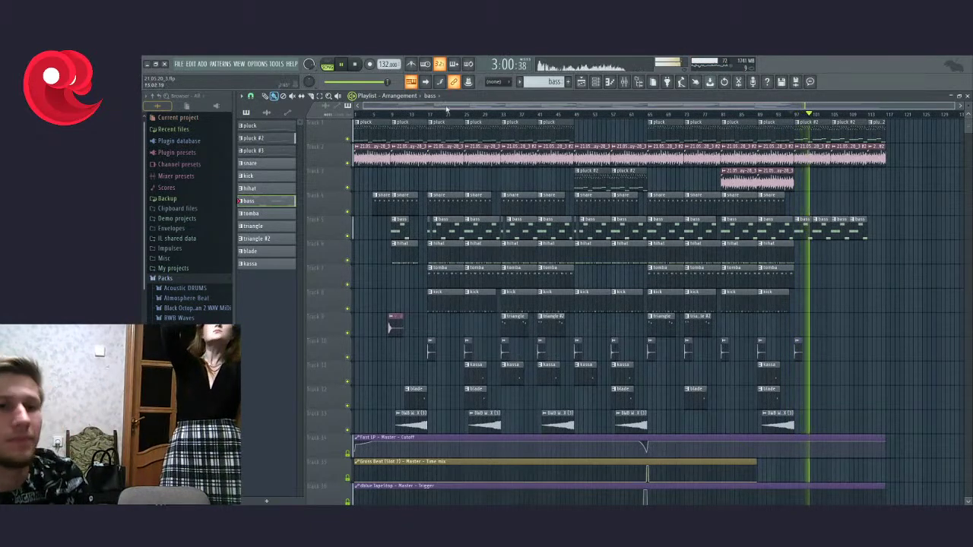
pyautogui.click(879, 112)
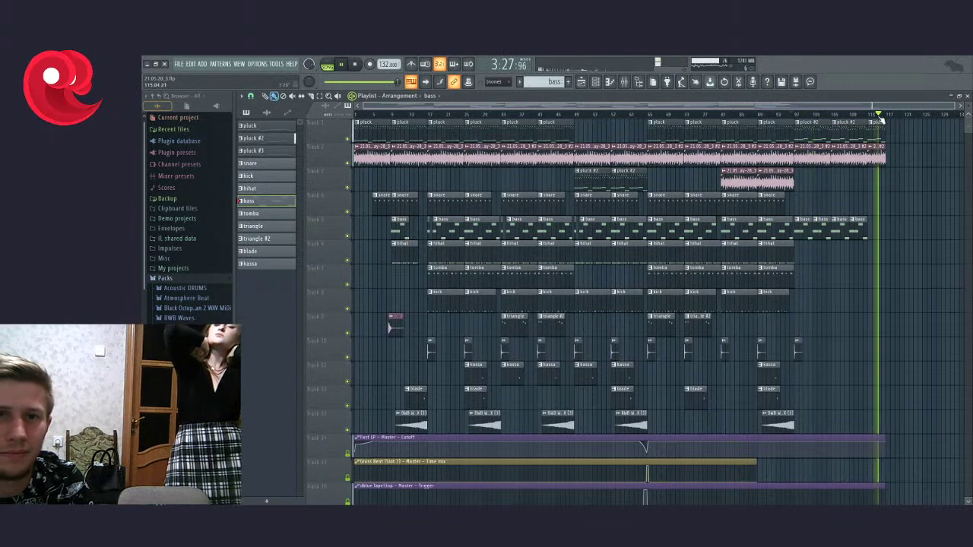
pyautogui.click(355, 64)
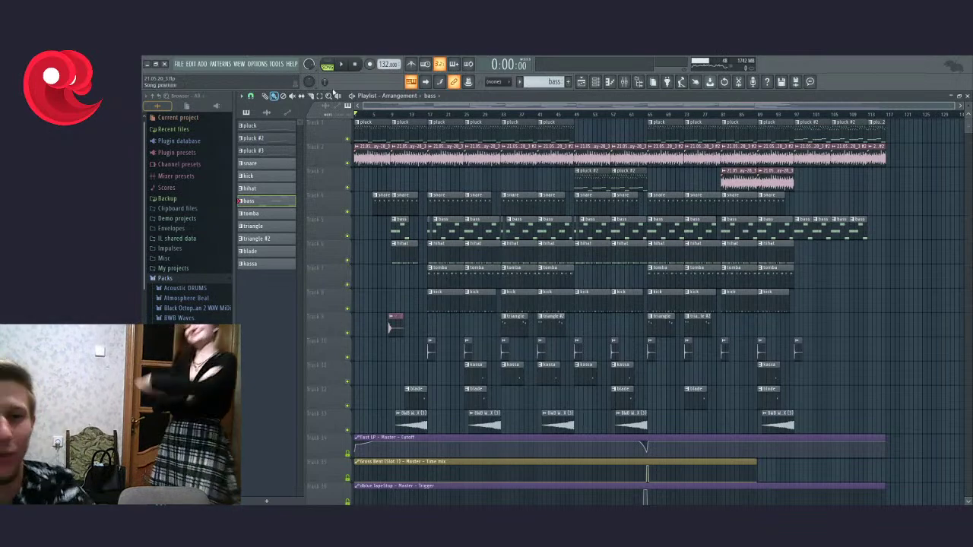
# Step: Open the 154 BPM project 9.02.2020_3.flp, play its intro while viewing the whole arrangement, and stop playback
pyautogui.scroll(-10, 741, 369)
pyautogui.scroll(8, 741, 369)
pyautogui.scroll(2, 741, 369)
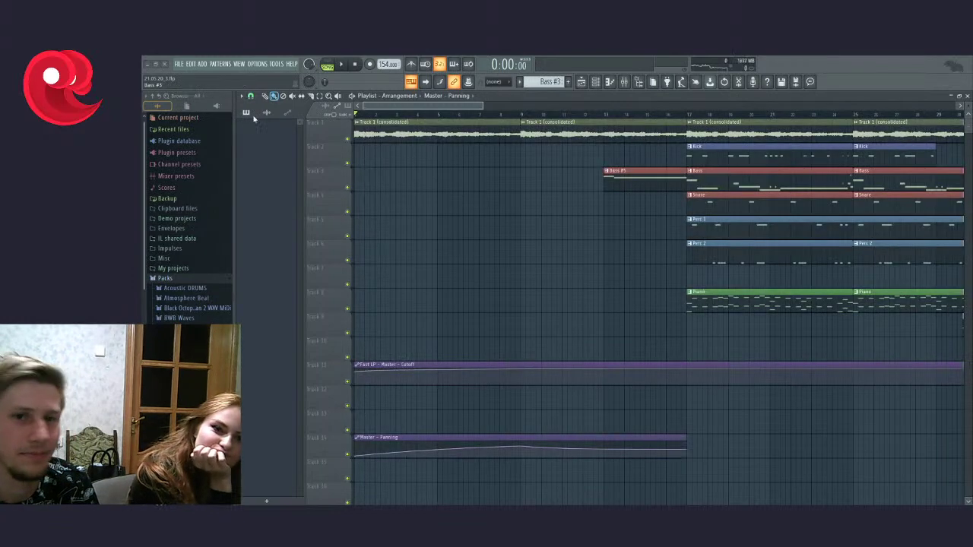
pyautogui.press('space')
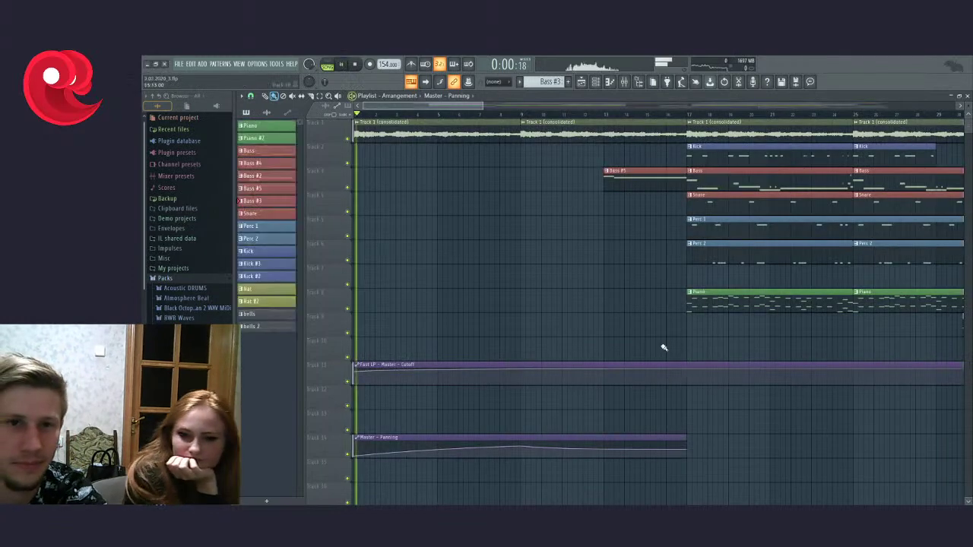
pyautogui.scroll(-2, 570, 307)
pyautogui.scroll(-3, 570, 308)
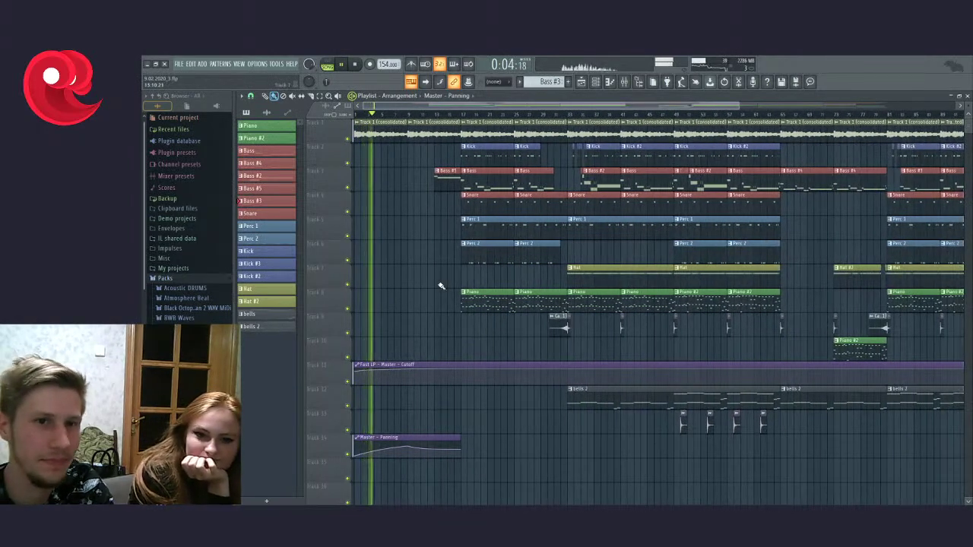
pyautogui.press('space')
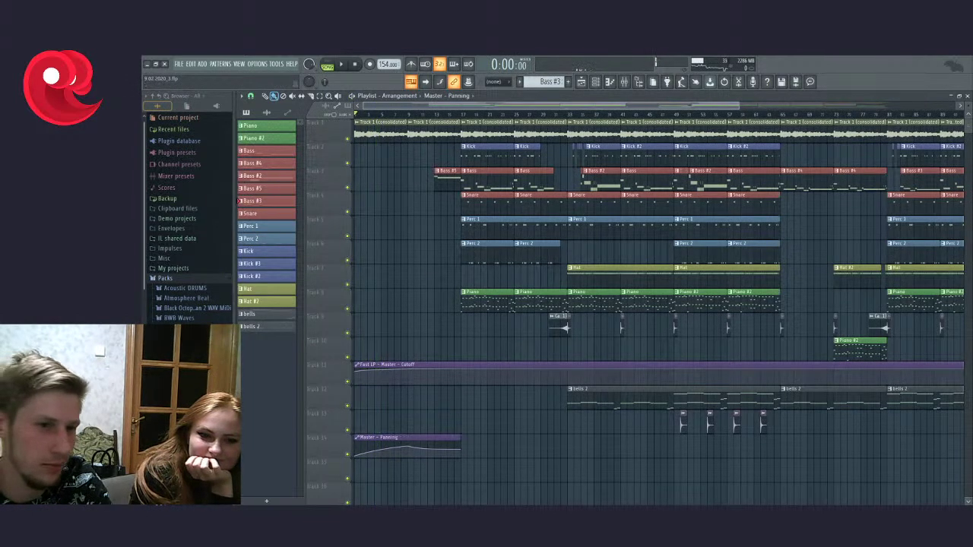
# Step: Expand the Cxdy v. III pack and its Samples folder in the browser and audition a sample there
pyautogui.scroll(-3, 187, 228)
pyautogui.click(177, 283)
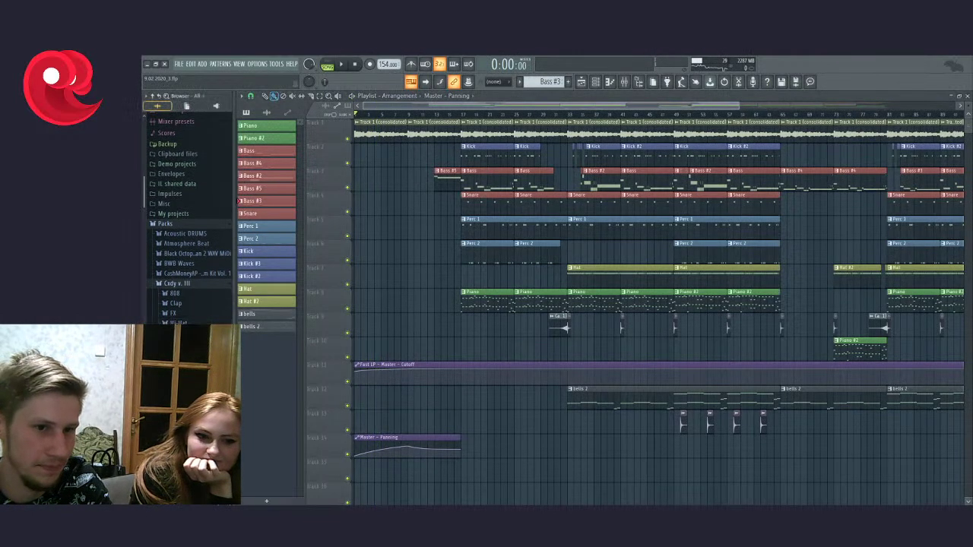
pyautogui.scroll(-3, 186, 304)
pyautogui.scroll(3, 186, 304)
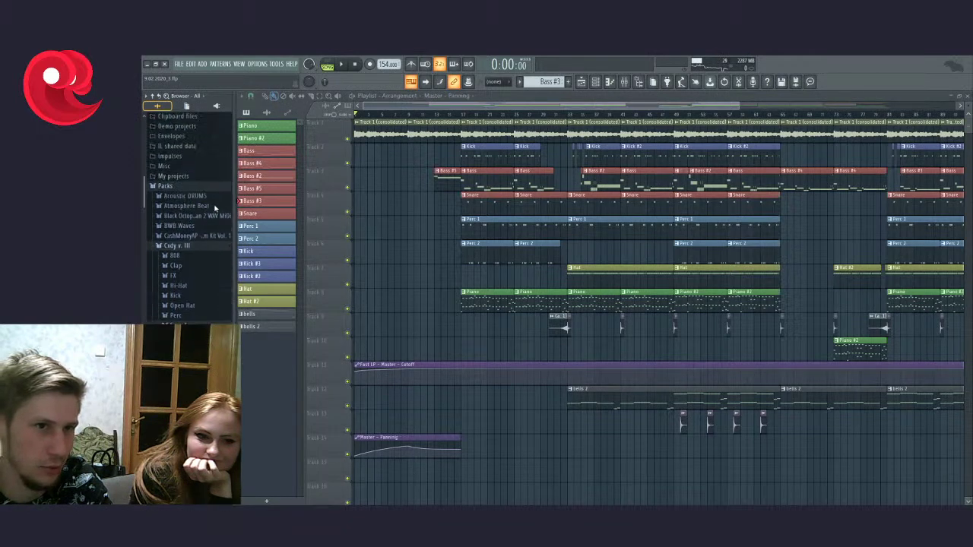
pyautogui.scroll(-3, 177, 310)
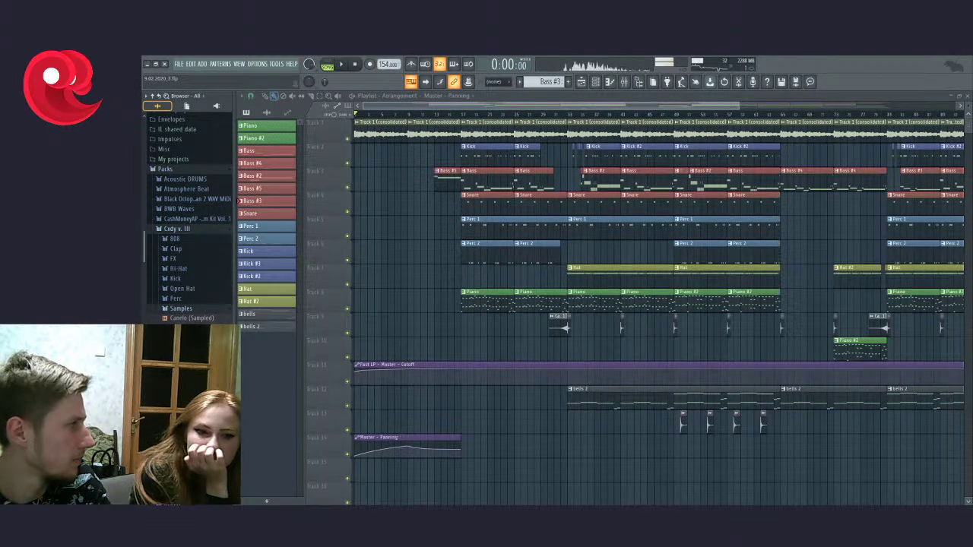
pyautogui.press('Up')
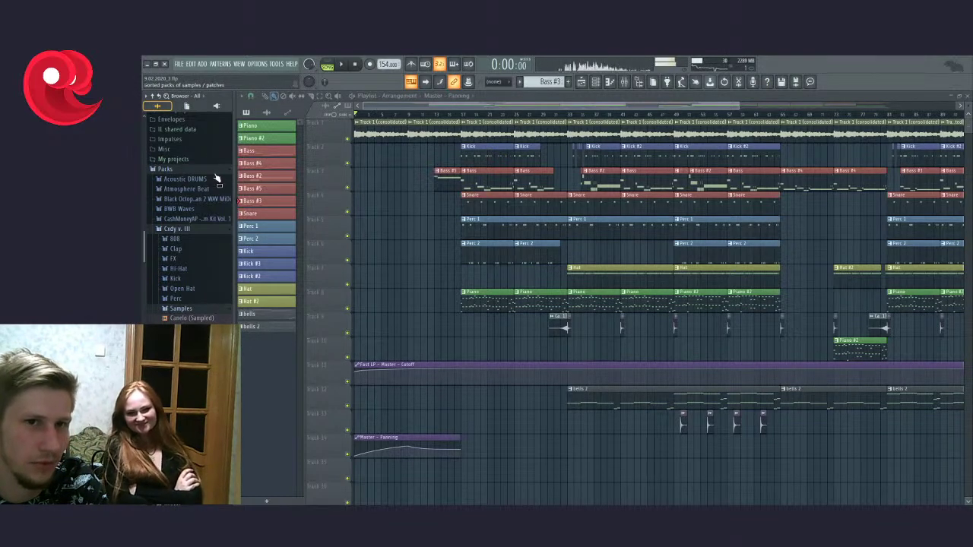
# Step: Play the song's intro from the beginning in a closer arrangement view and return to the start of the browser list
pyautogui.press('pageup')
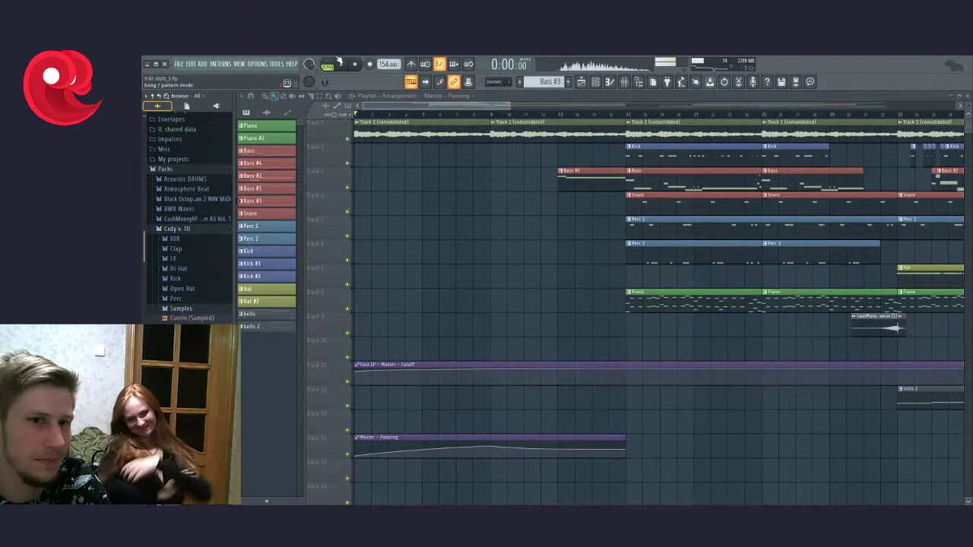
pyautogui.press('space')
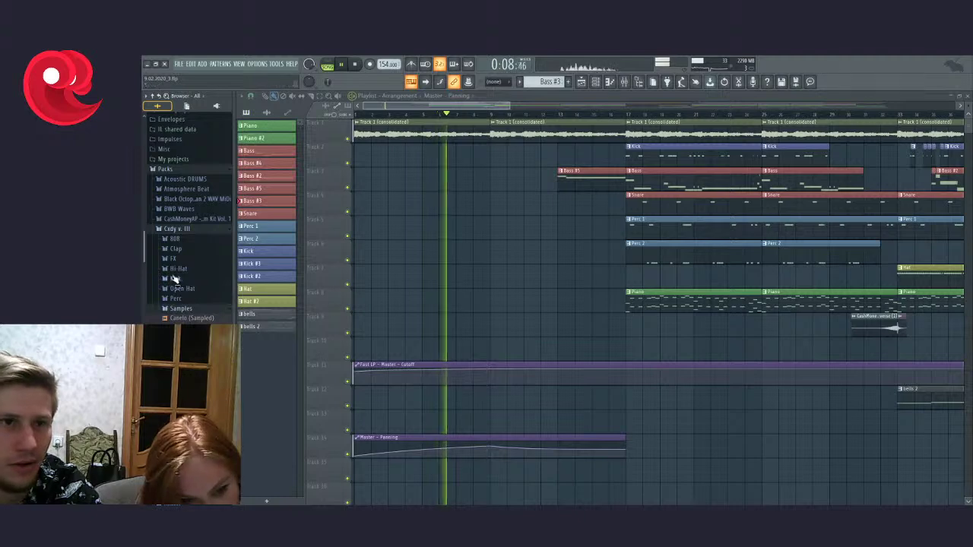
pyautogui.scroll(3, 179, 276)
pyautogui.scroll(1, 179, 277)
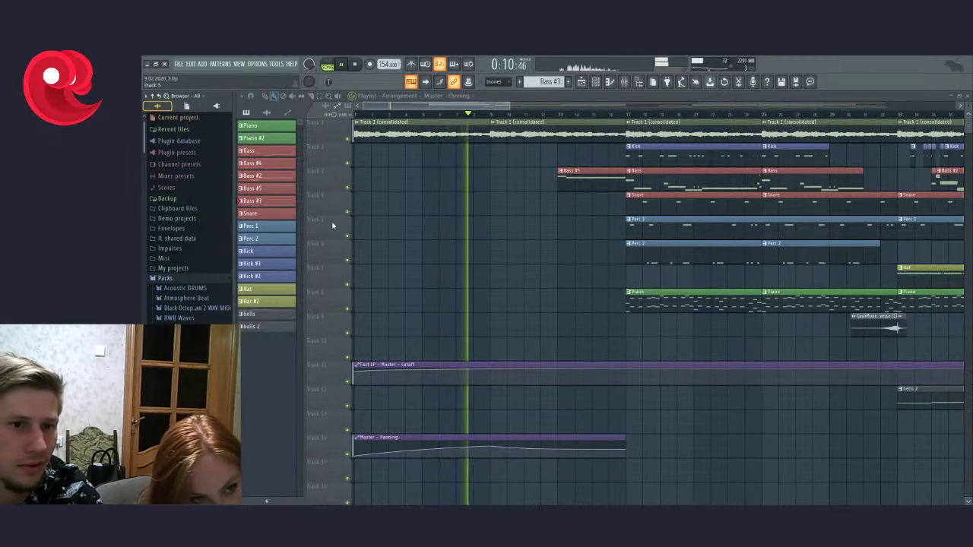
# Step: Show the picker's audio clips, select the Hiroshima pt.2 sample, and stop playback
pyautogui.click(266, 112)
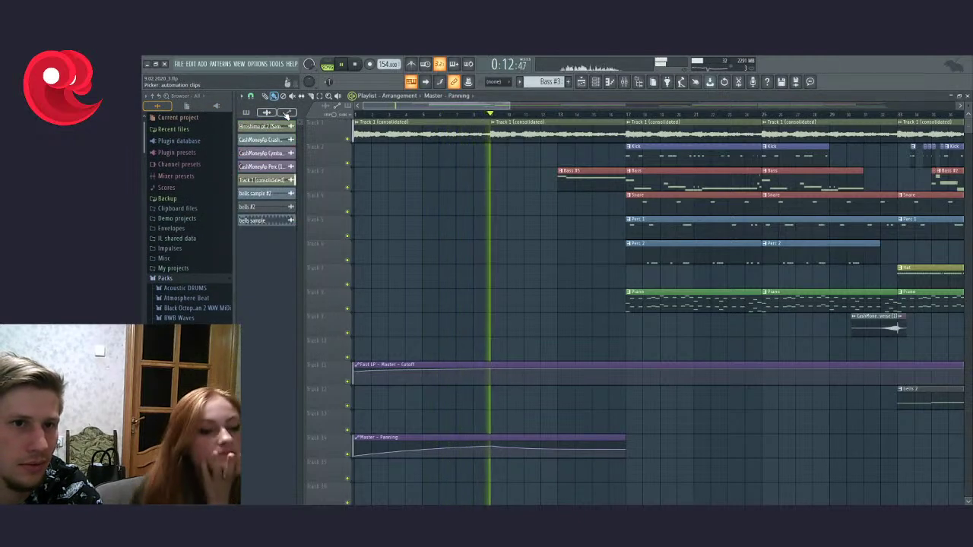
pyautogui.click(278, 126)
pyautogui.press('space')
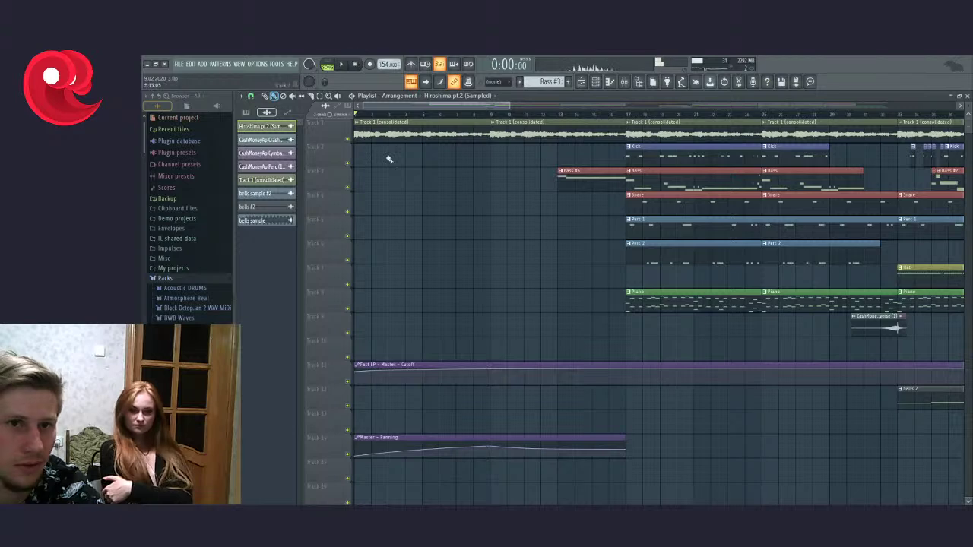
# Step: Play the arrangement from about bar 13 through the transition into the bar 17 section
pyautogui.click(556, 119)
pyautogui.press('space')
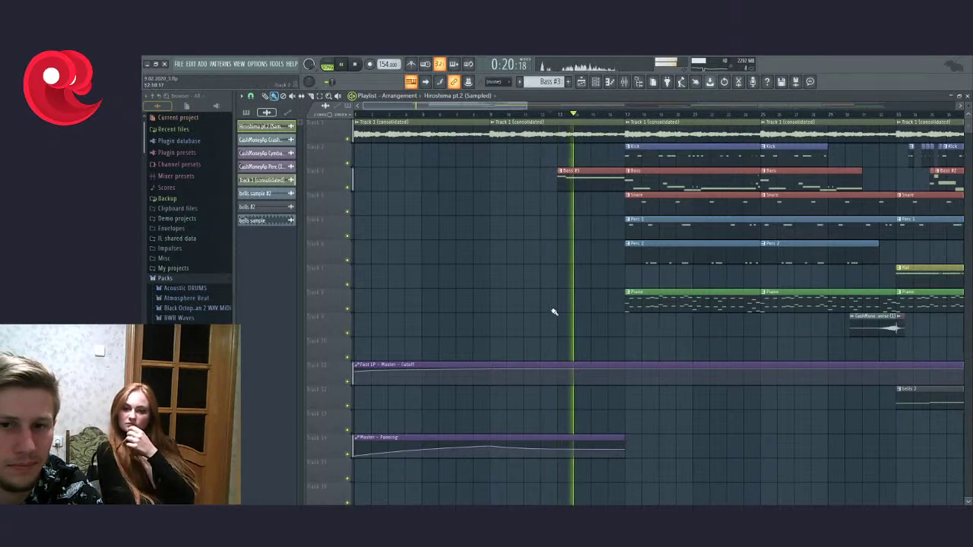
pyautogui.scroll(-3, 553, 311)
pyautogui.scroll(3, 523, 297)
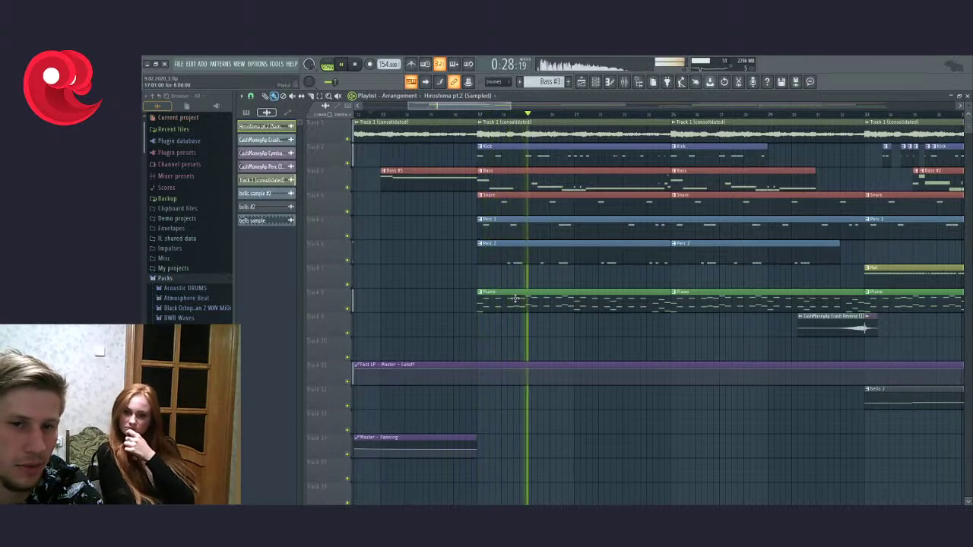
# Step: Stop playback, solo the Piano on Track 8, and play it from bar 17
pyautogui.press('space')
pyautogui.rightClick(348, 309)
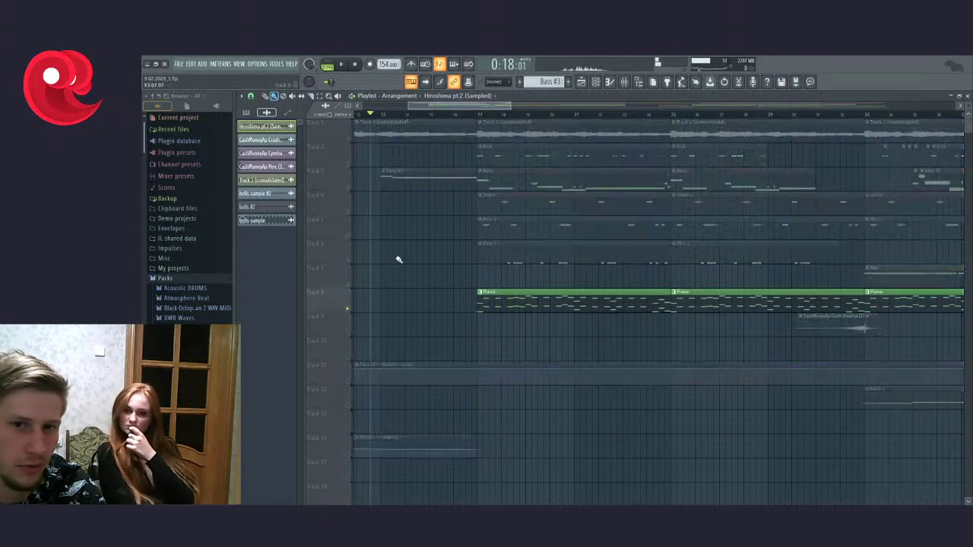
pyautogui.click(480, 119)
pyautogui.press('space')
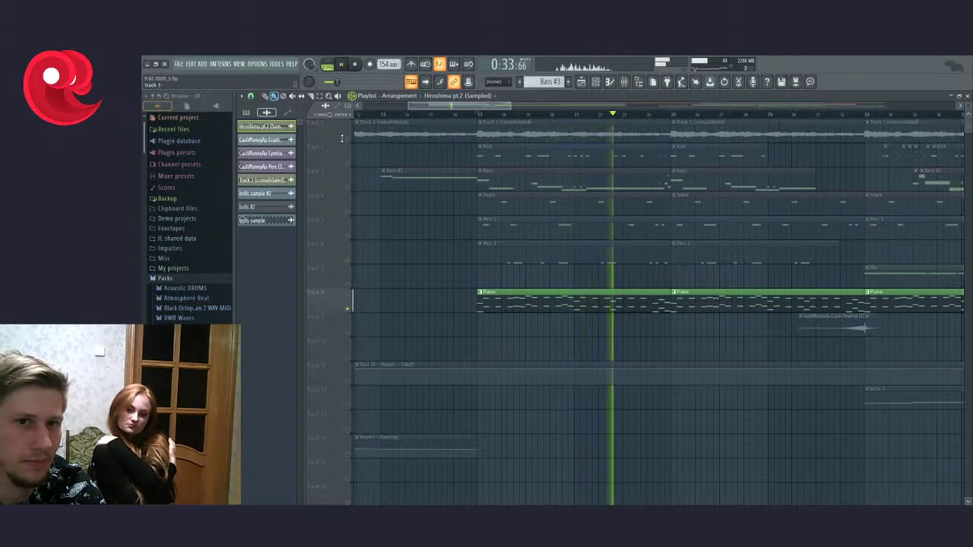
# Step: Unmute and re-mute Track 1 during piano playback to compare it with the original sample layer
pyautogui.click(350, 140)
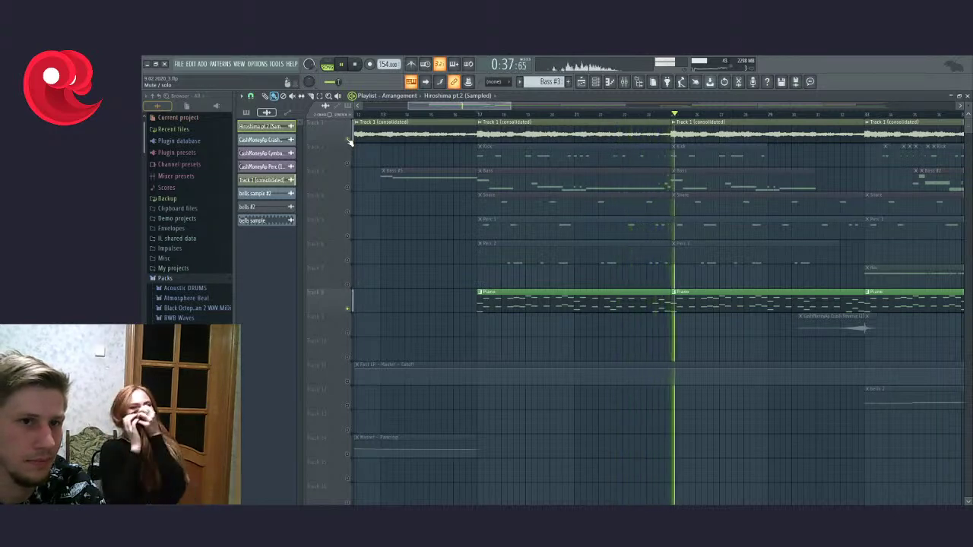
pyautogui.click(350, 141)
pyautogui.scroll(-4, 478, 347)
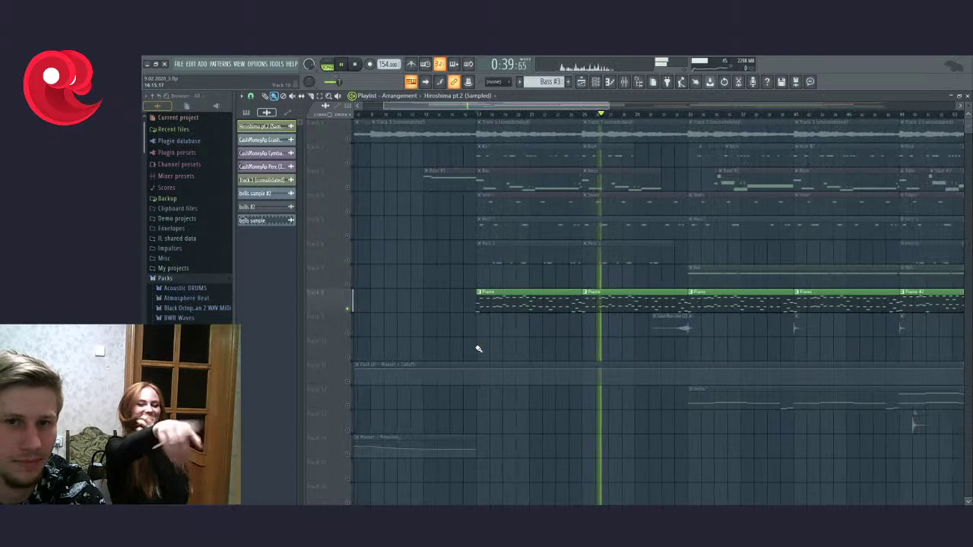
# Step: Inspect the Piano track's effects in the mixer and toggle RC-20 Retro Color during playback to compare the sound
pyautogui.click(626, 83)
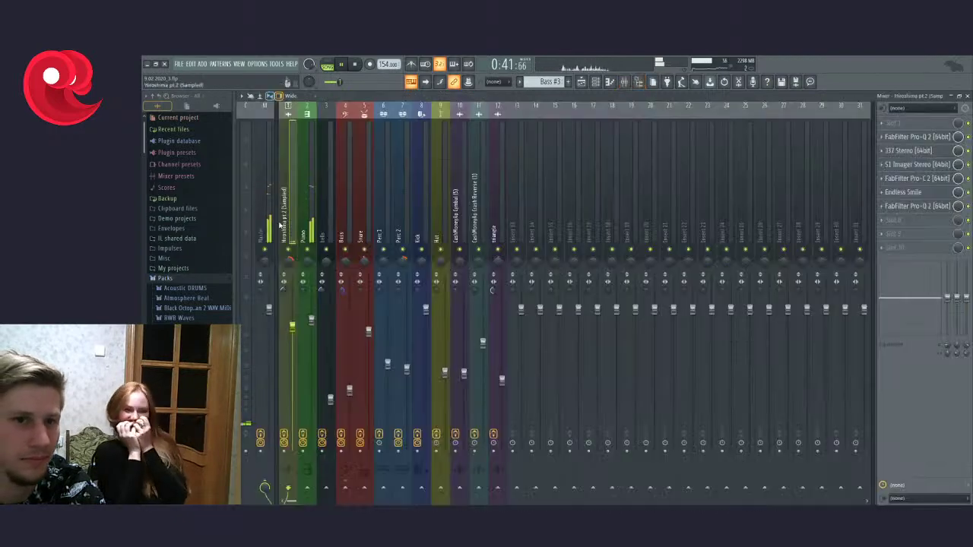
pyautogui.click(306, 219)
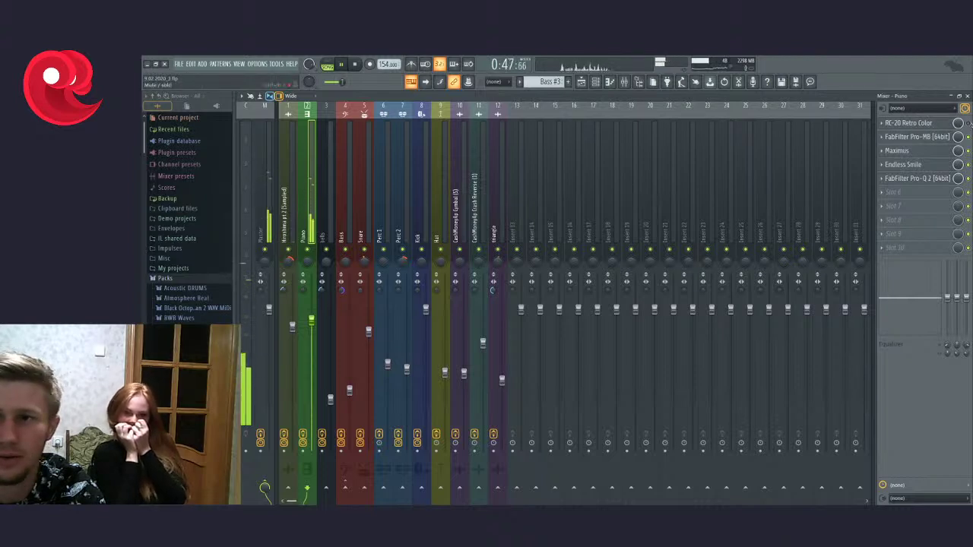
pyautogui.click(956, 123)
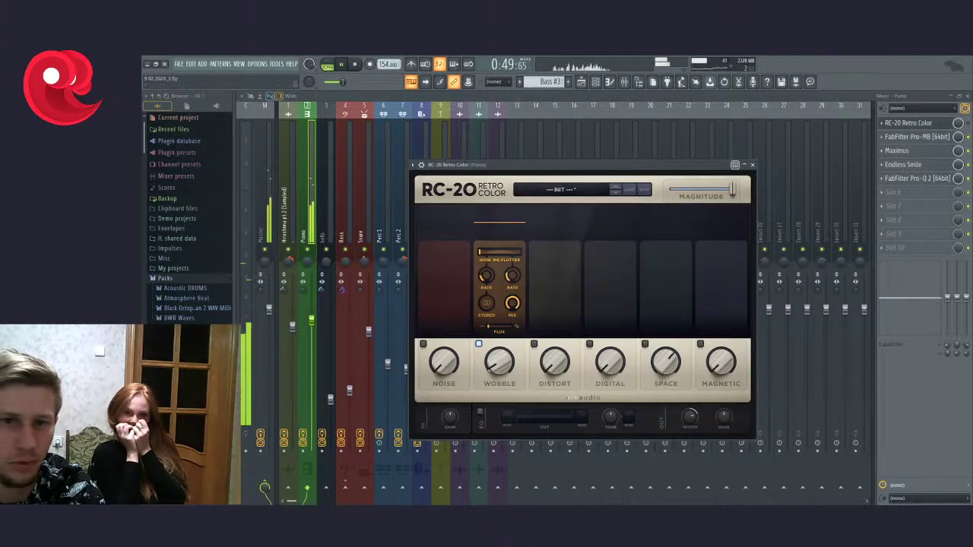
pyautogui.click(963, 123)
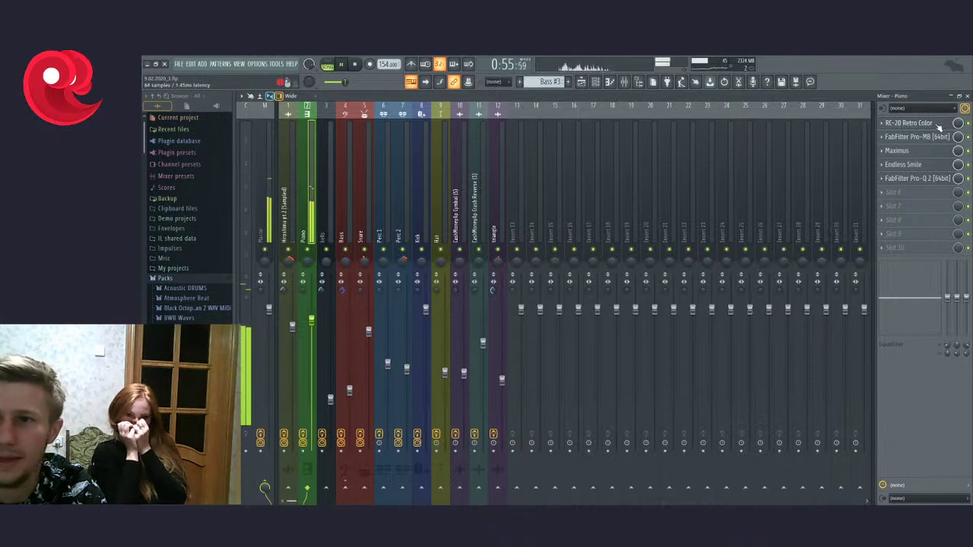
# Step: Open RC-20 Retro Color on the Piano track, try adjusting its Wobble amount, and play the piano through it
pyautogui.click(938, 123)
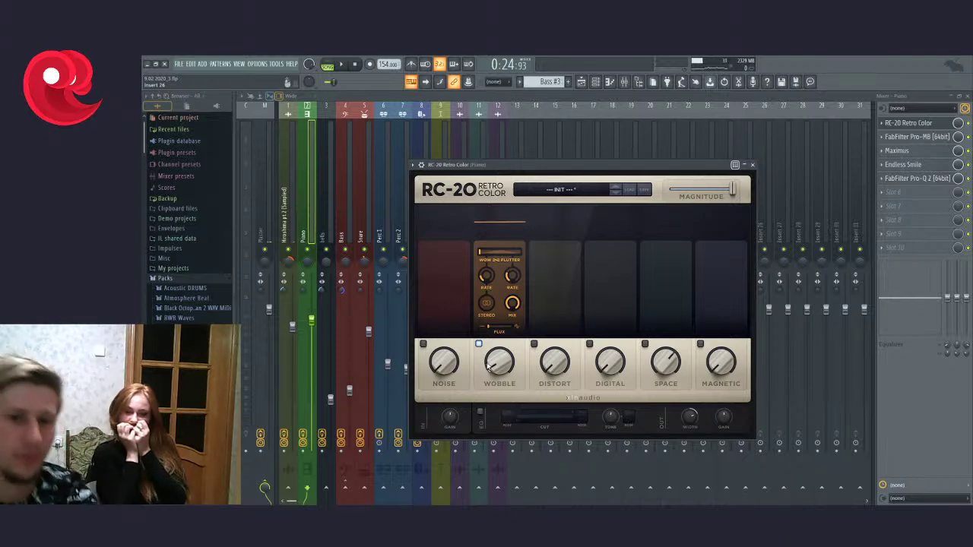
pyautogui.moveTo(491, 354); pyautogui.dragTo(492, 341)
pyautogui.press('space')
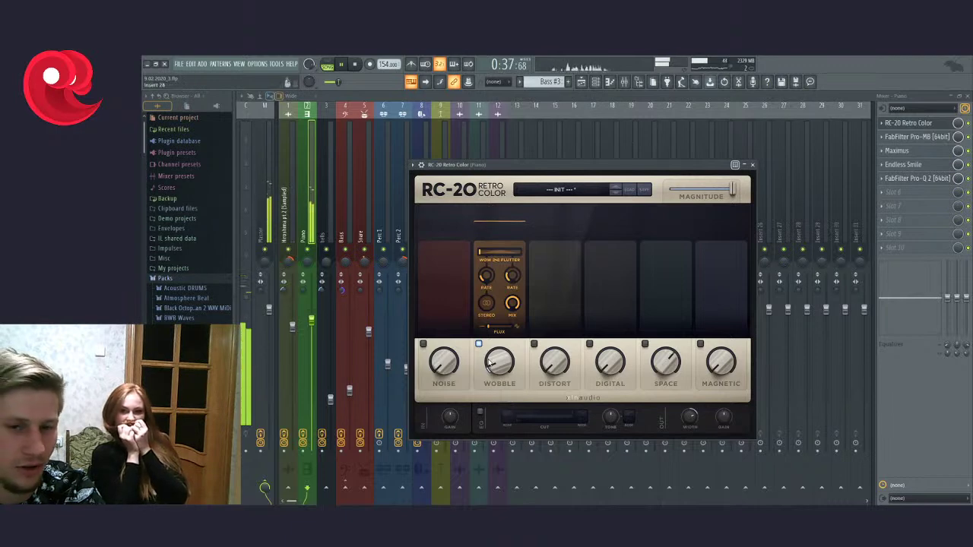
# Step: Close RC-20 Retro Color, return to the playlist, and unsolo Track 8 so all tracks play
pyautogui.click(752, 165)
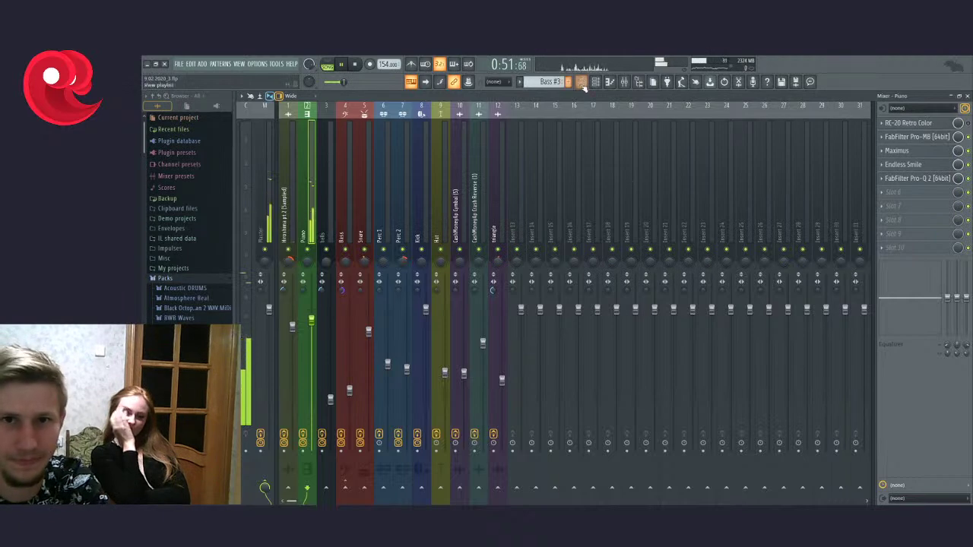
pyautogui.click(581, 82)
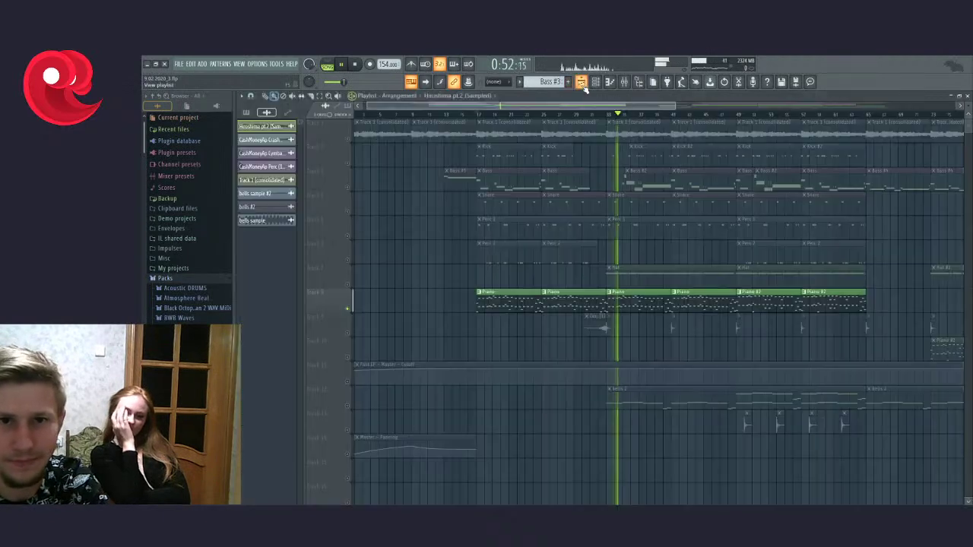
pyautogui.rightClick(347, 309)
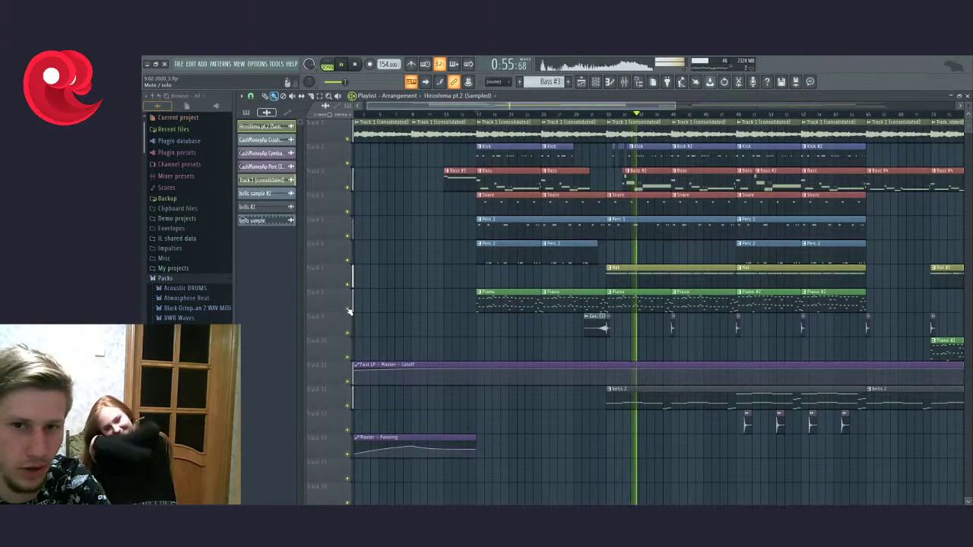
# Step: Solo Perc 1 on Track 5, play it from bar 17, and briefly view the channel rack
pyautogui.click(479, 114)
pyautogui.scroll(4, 479, 271)
pyautogui.rightClick(348, 237)
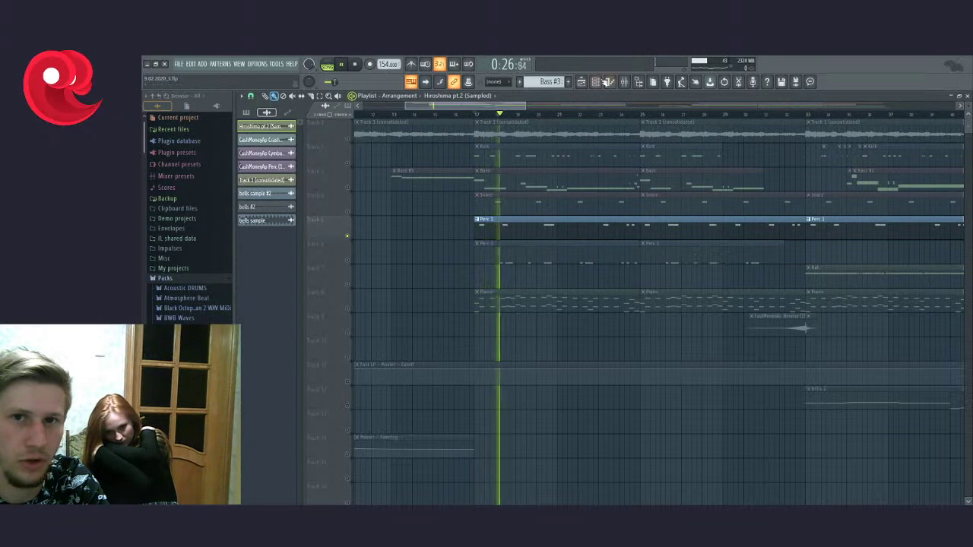
pyautogui.click(595, 81)
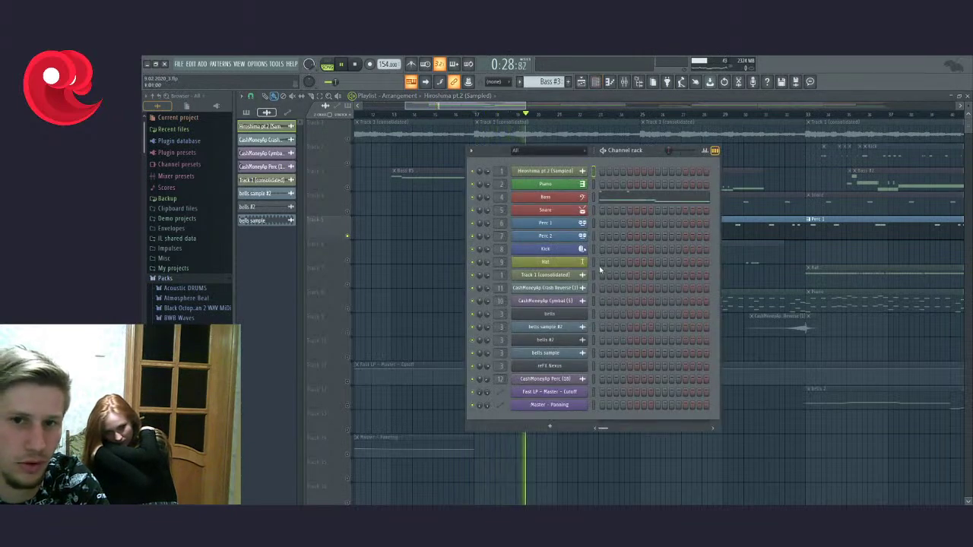
pyautogui.click(524, 103)
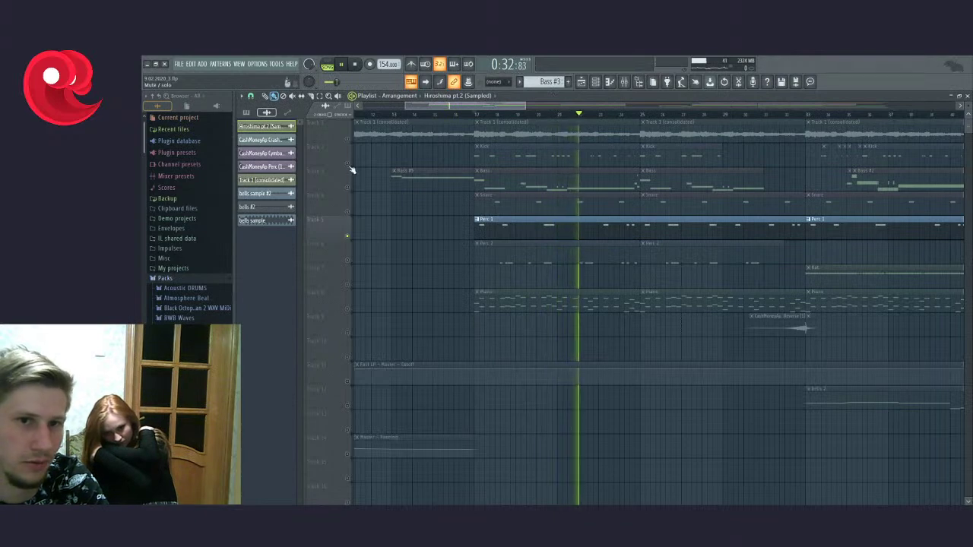
# Step: Restart playback at bar 17 and unmute Perc 2 on Track 6 alongside Perc 1
pyautogui.press('space')
pyautogui.press('space')
pyautogui.click(348, 260)
pyautogui.press('space')
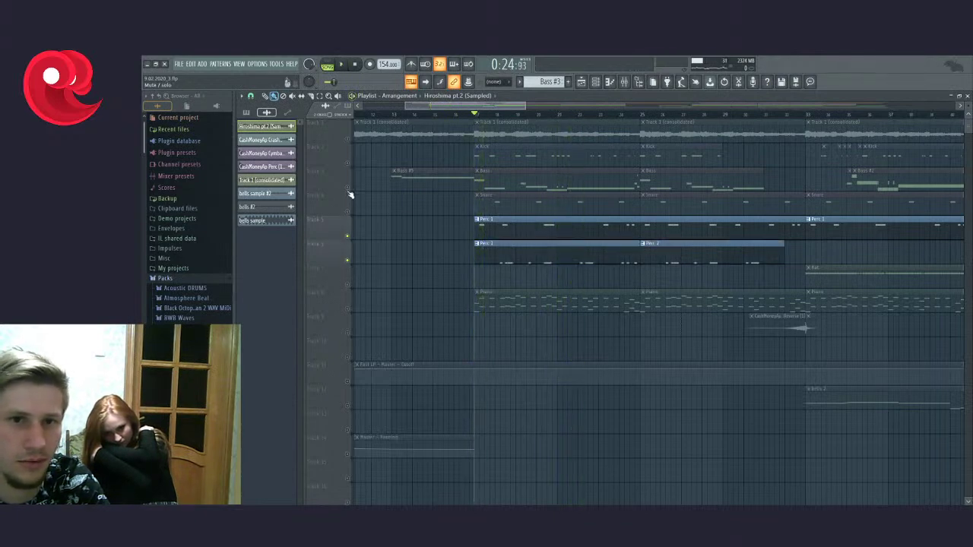
# Step: Unmute the Kick, Bass and Snare on Tracks 2 to 4 and play them with both percussion parts
pyautogui.click(347, 164)
pyautogui.click(348, 187)
pyautogui.click(347, 210)
pyautogui.press('space')
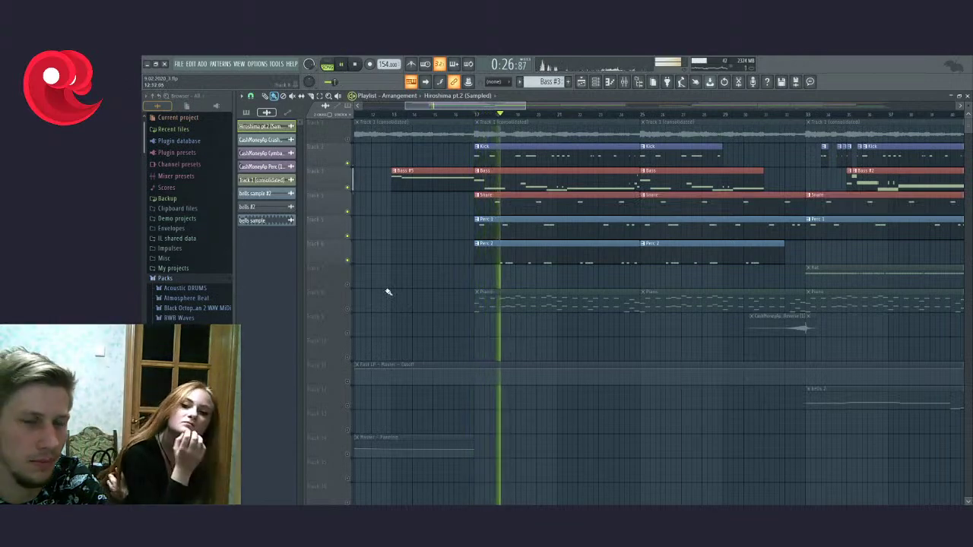
# Step: Solo Perc 2 on Track 6 and play it, bring Tracks 2 to 5 back in, and stop playback
pyautogui.press('space')
pyautogui.rightClick(349, 262)
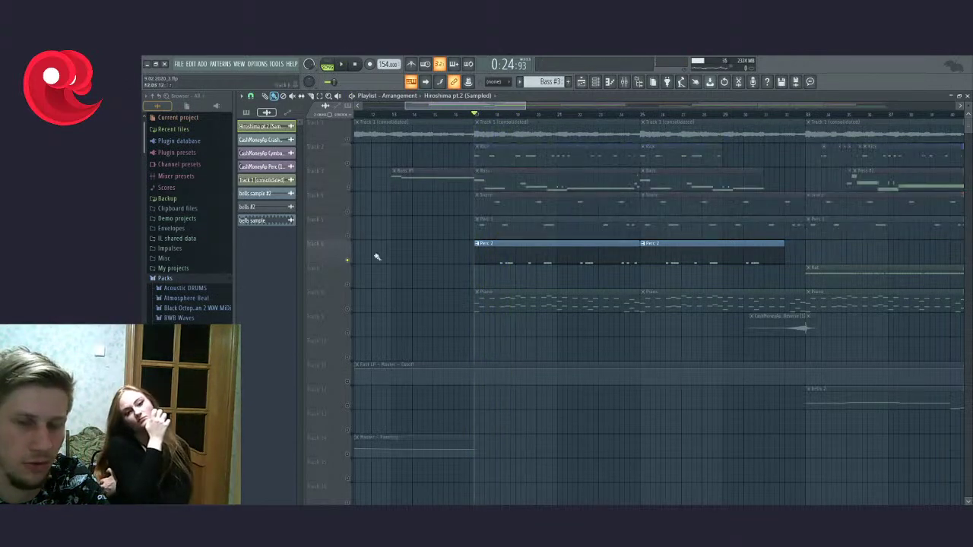
pyautogui.press('space')
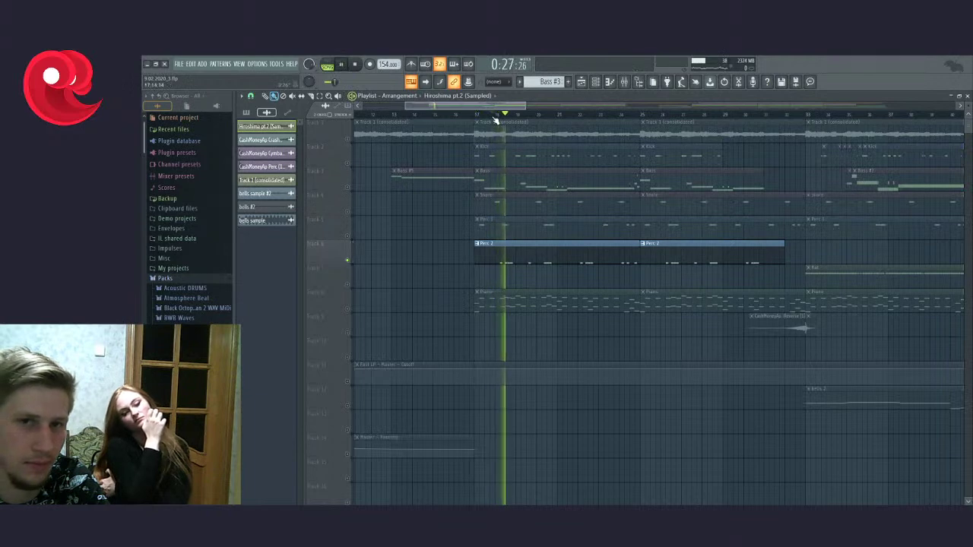
pyautogui.moveTo(349, 237); pyautogui.dragTo(349, 168)
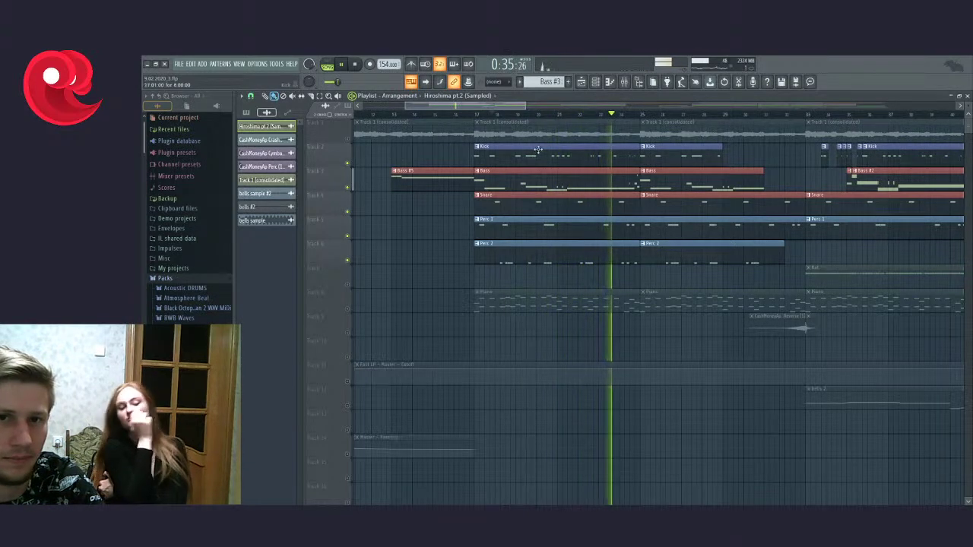
pyautogui.press('space')
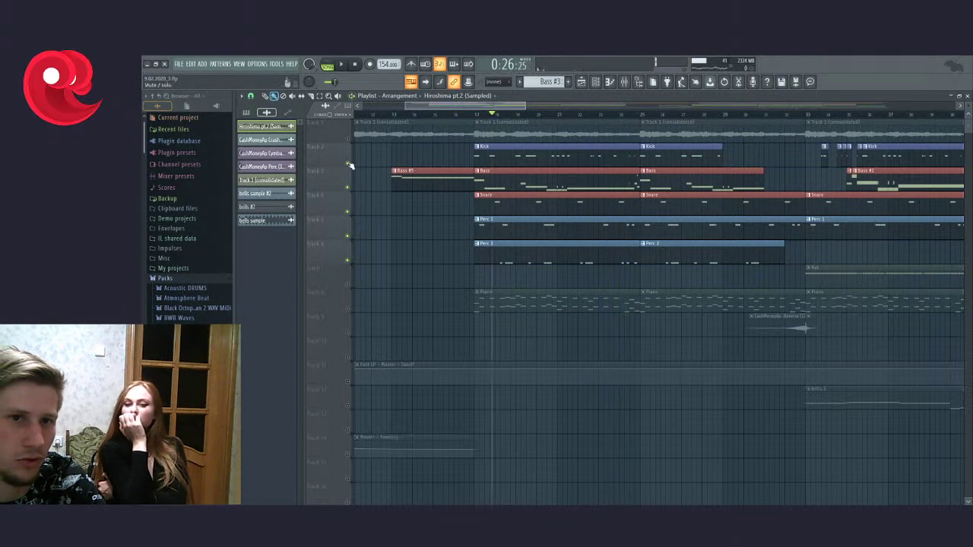
# Step: Solo Track 2 and play the Kick pattern in the piano roll with the metronome, including the fast notes past bar 6
pyautogui.rightClick(349, 166)
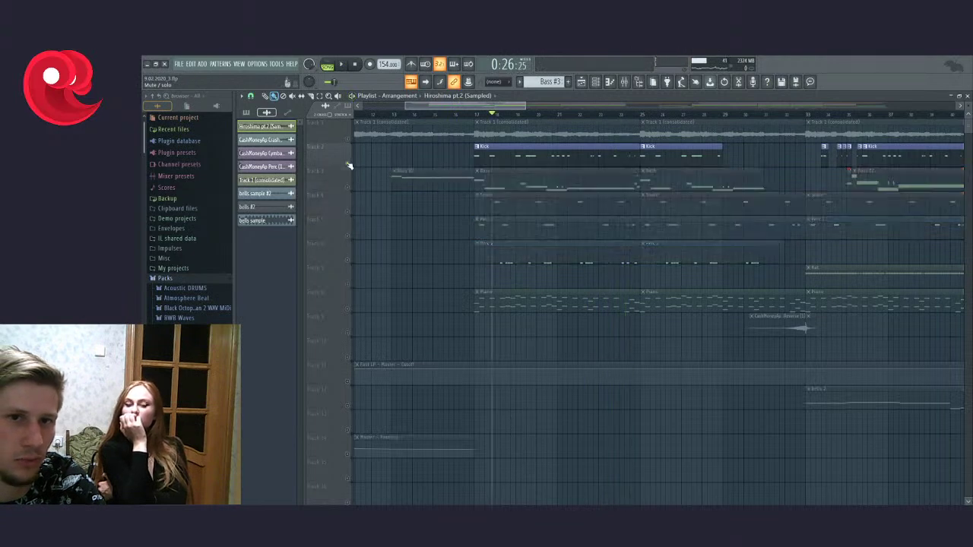
pyautogui.doubleClick(500, 162)
pyautogui.press('space')
pyautogui.click(410, 64)
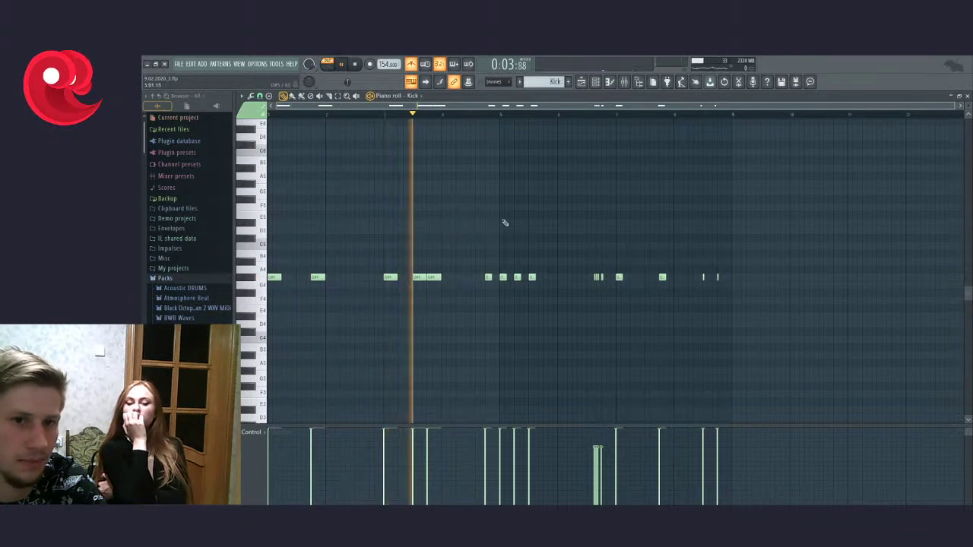
pyautogui.click(593, 115)
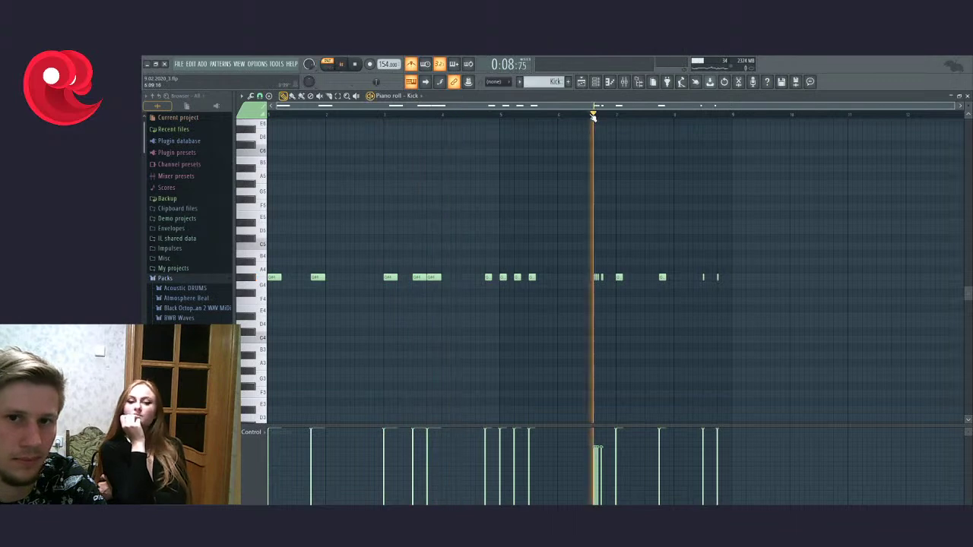
# Step: Return to the playlist, stop playback, and unsolo Track 2 so all tracks play
pyautogui.click(580, 82)
pyautogui.press('space')
pyautogui.rightClick(348, 163)
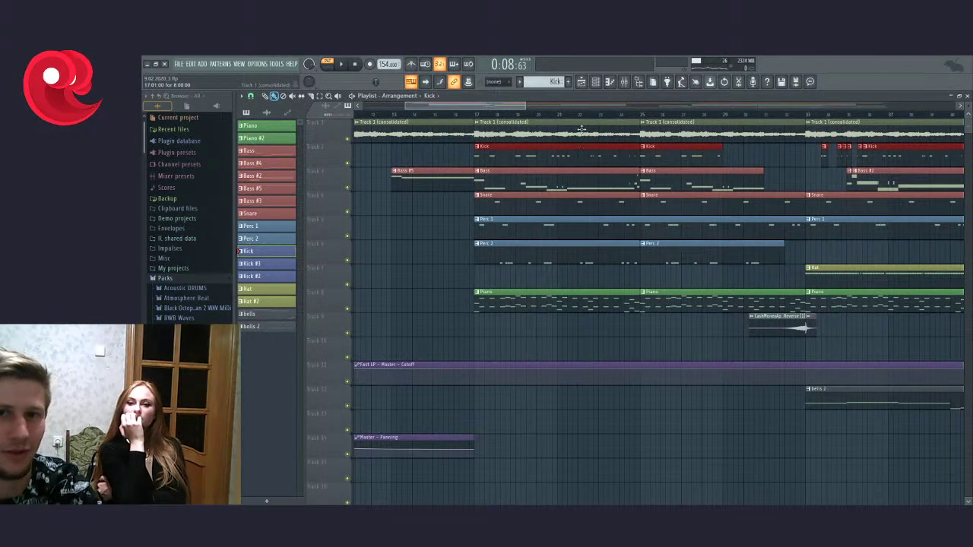
# Step: Play the full arrangement from about bar 21 and widen the view to include the following sections
pyautogui.click(569, 115)
pyautogui.press('space')
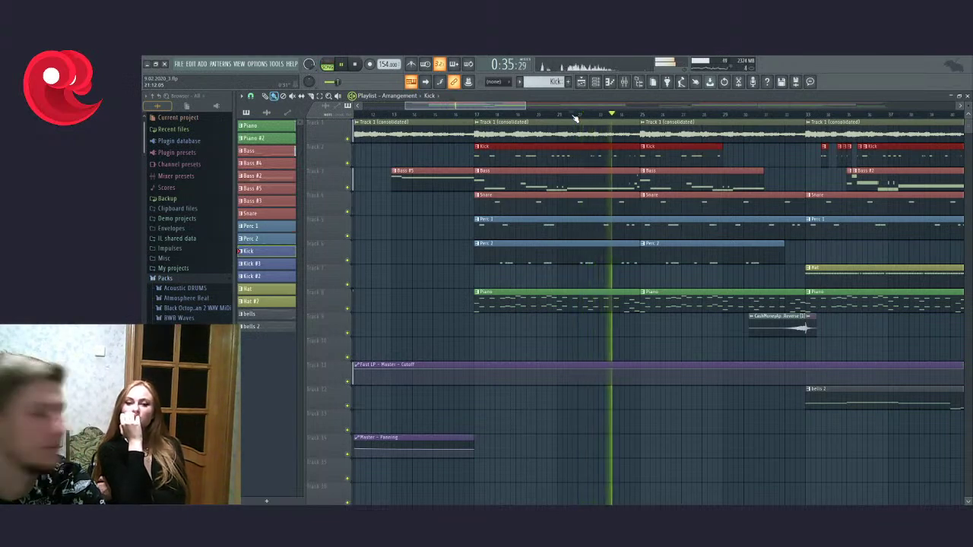
pyautogui.scroll(-3, 464, 122)
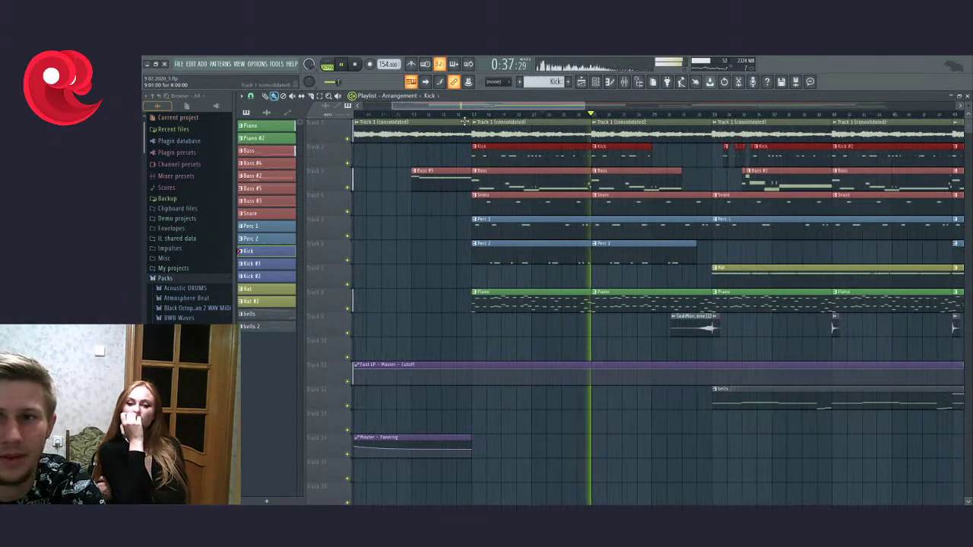
# Step: Play the build-up before bar 33 where Kick and Bass drop out, replay it from about bar 29, and stop playback
pyautogui.scroll(-2, 465, 123)
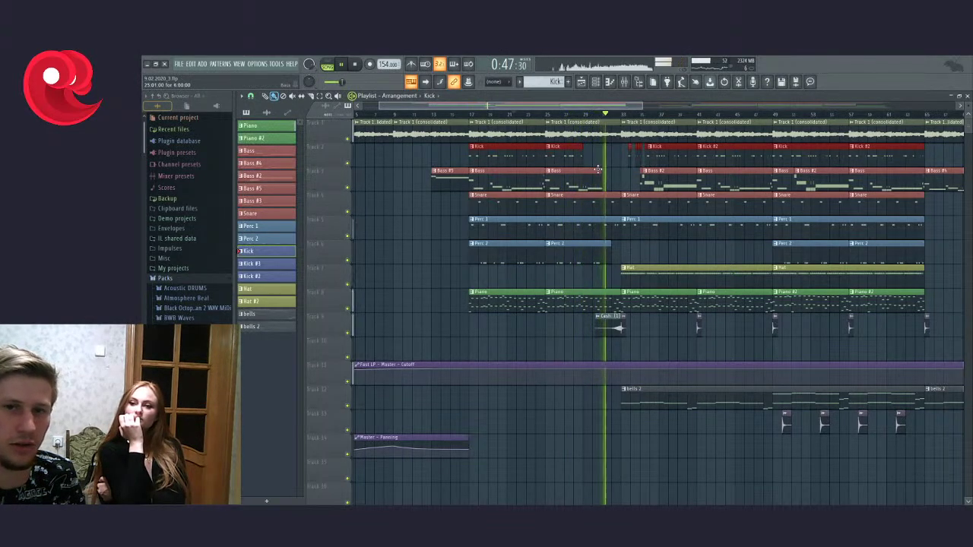
pyautogui.scroll(3, 618, 126)
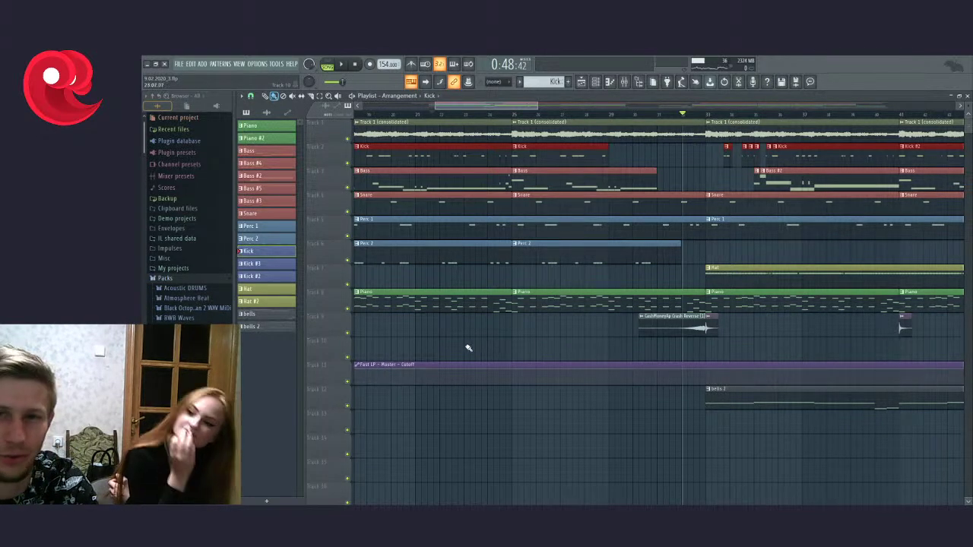
pyautogui.scroll(-3, 597, 116)
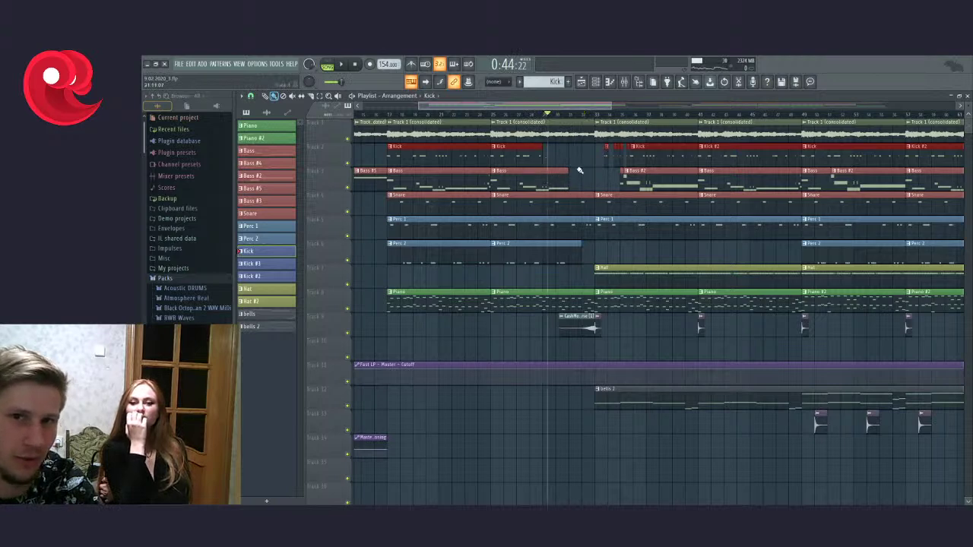
pyautogui.press('space')
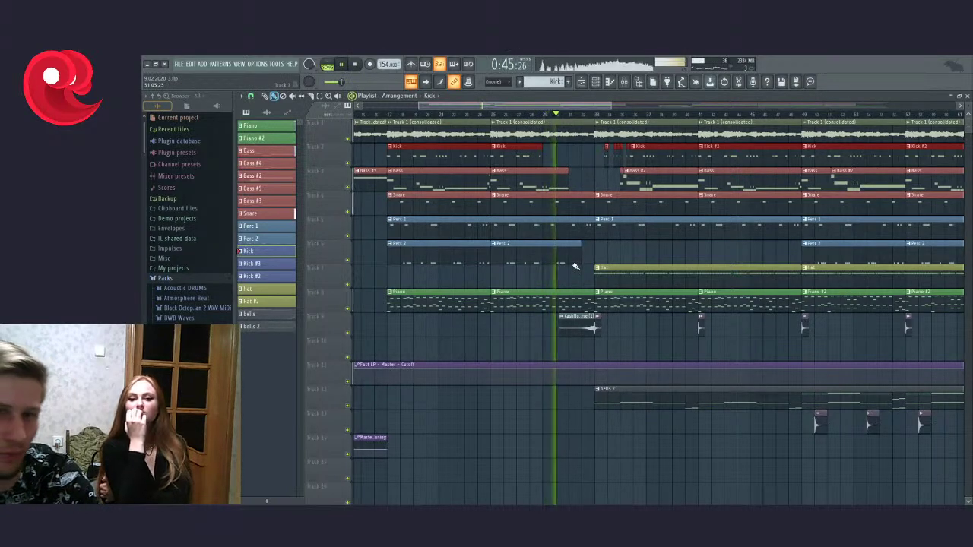
pyautogui.scroll(2, 585, 282)
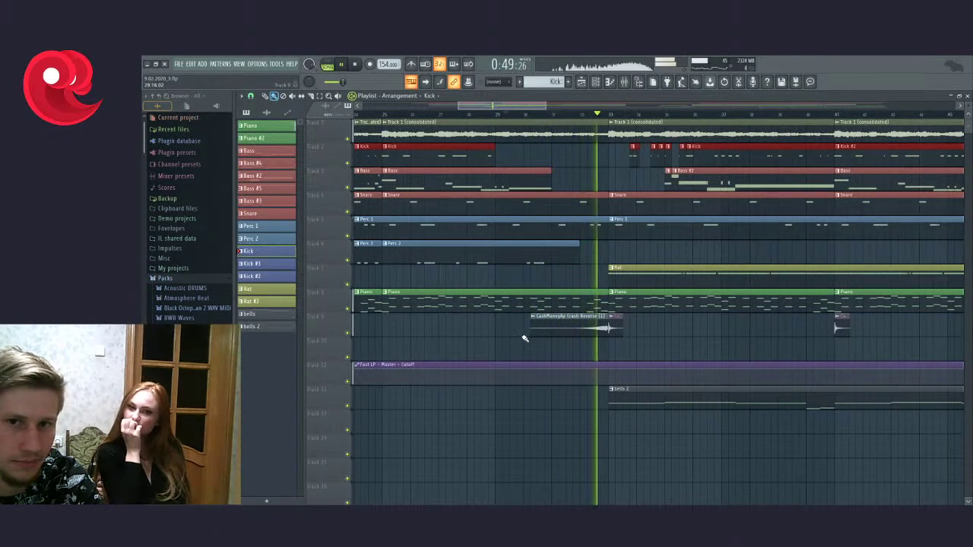
pyautogui.press('space')
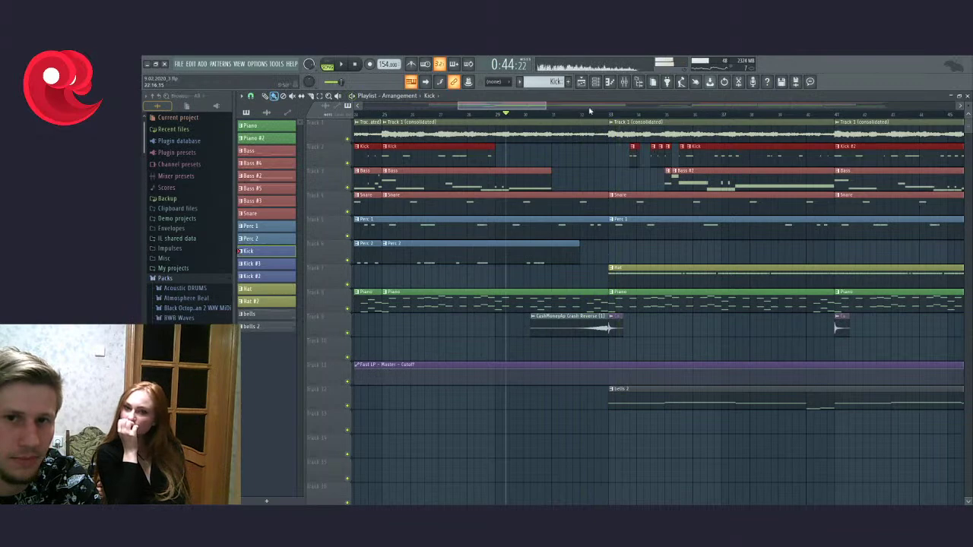
# Step: Play again from about bar 29 through the reverse crash into the section starting at bar 33, and stop playback
pyautogui.scroll(1, 509, 120)
pyautogui.click(491, 116)
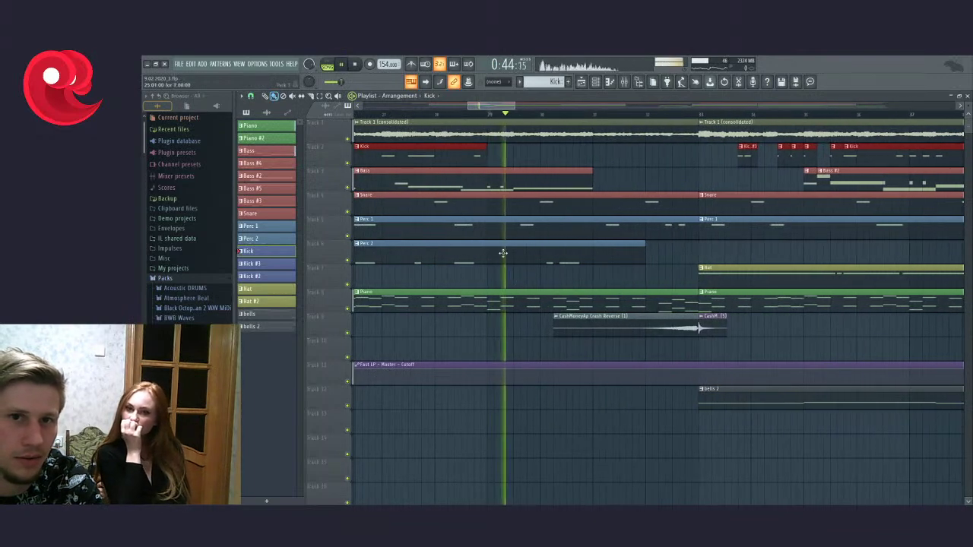
pyautogui.scroll(3, 515, 281)
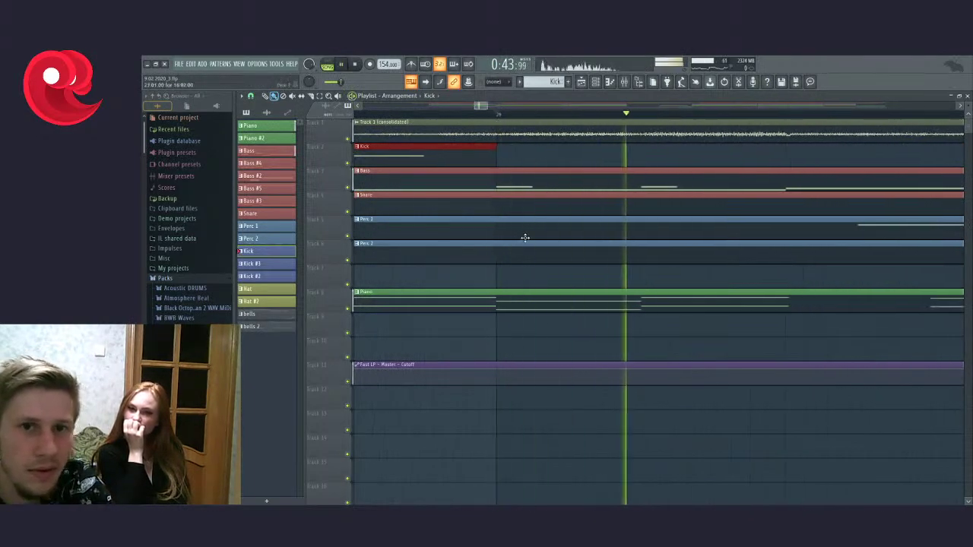
pyautogui.scroll(-5, 525, 237)
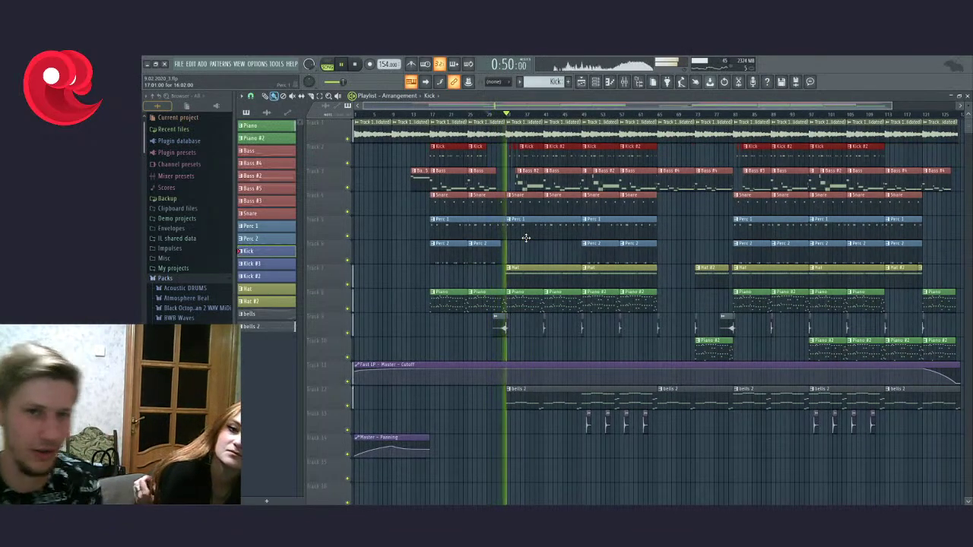
pyautogui.scroll(3, 525, 237)
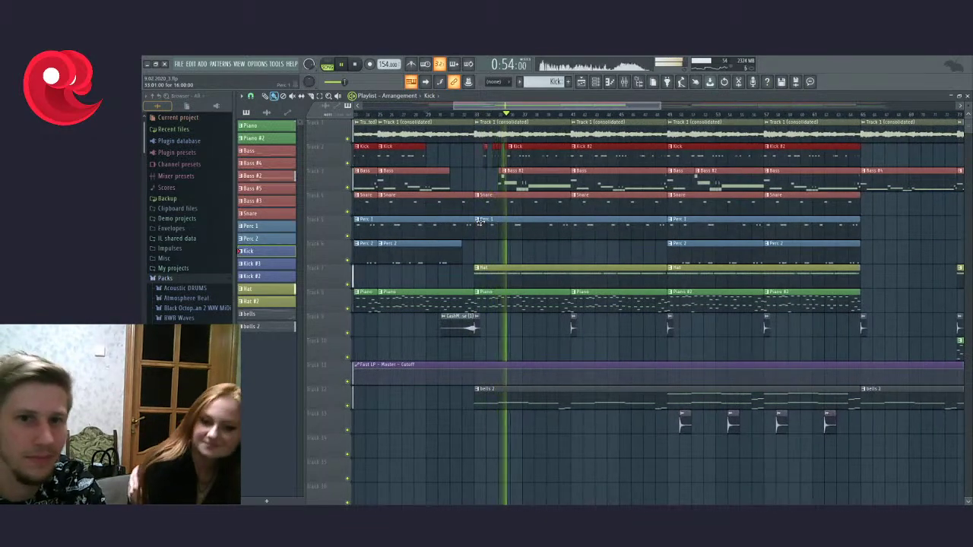
pyautogui.scroll(3, 577, 190)
pyautogui.scroll(3, 578, 174)
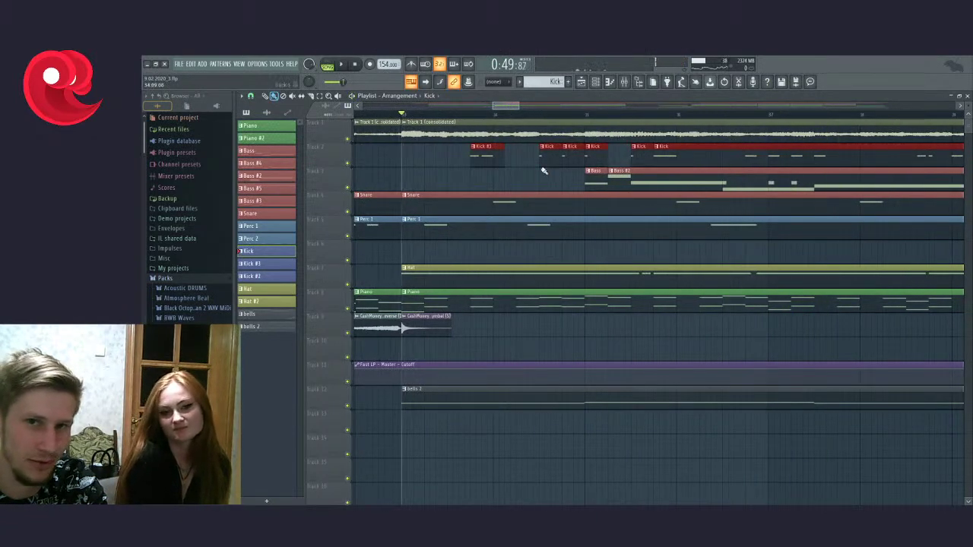
# Step: Split the Kick clip on Track 2 in the middle of bar 17 and delete its opening half-bar piece
pyautogui.scroll(-5, 454, 165)
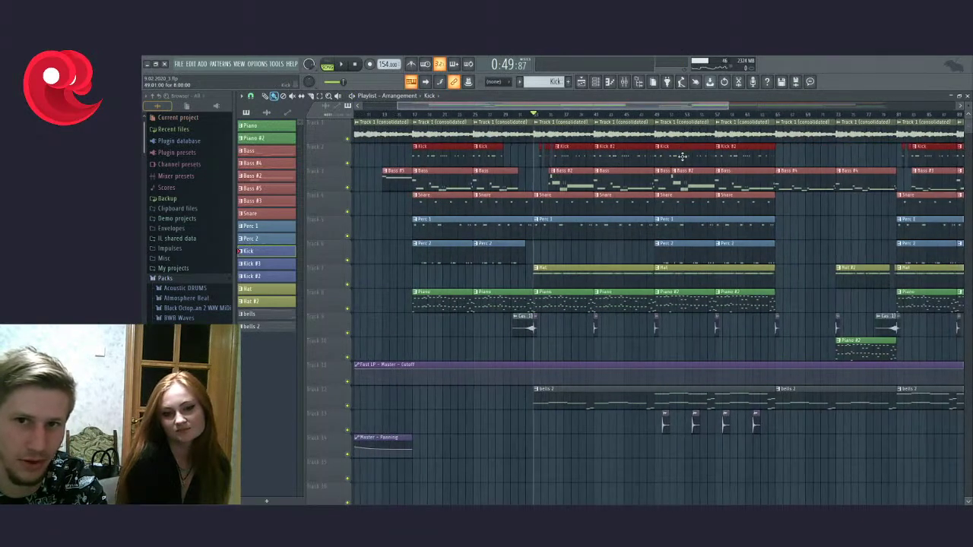
pyautogui.scroll(8, 522, 169)
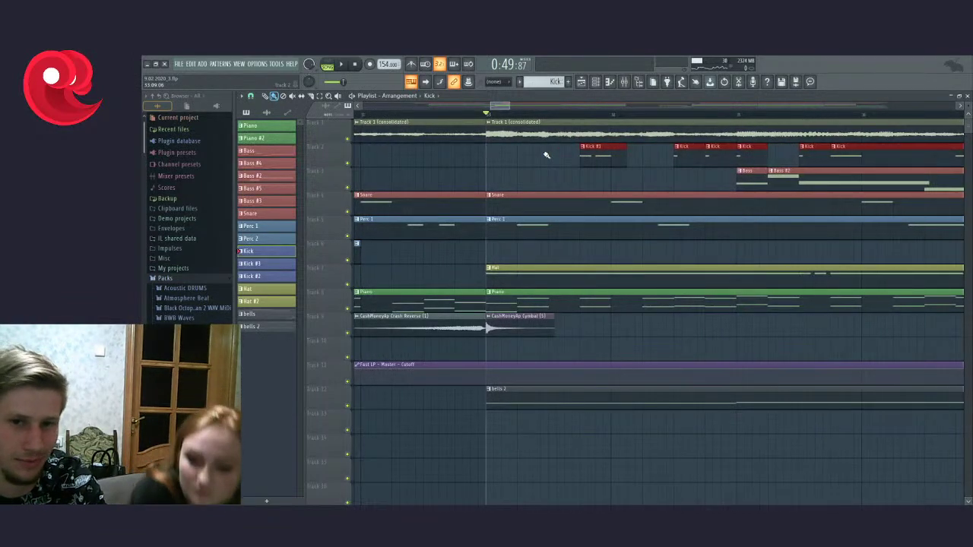
pyautogui.scroll(-1, 546, 156)
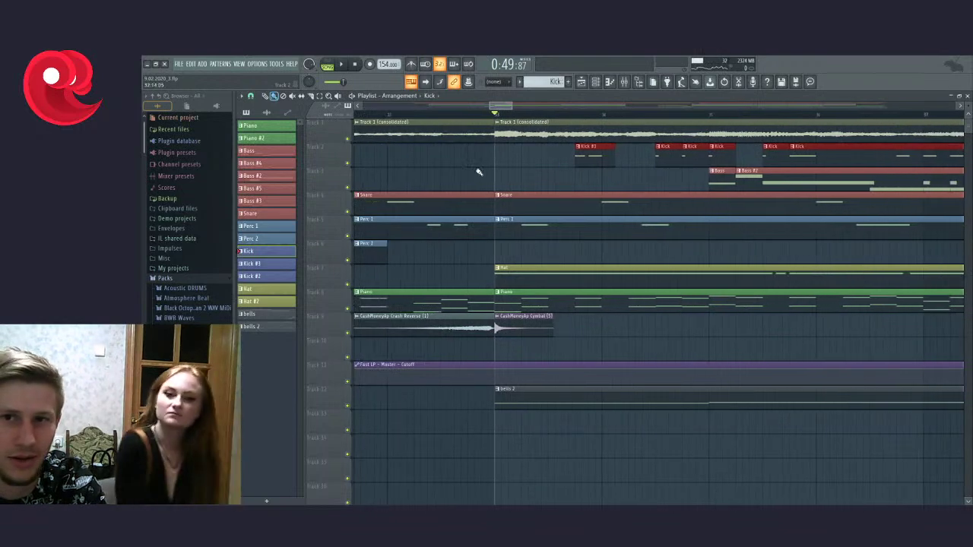
pyautogui.scroll(-4, 488, 174)
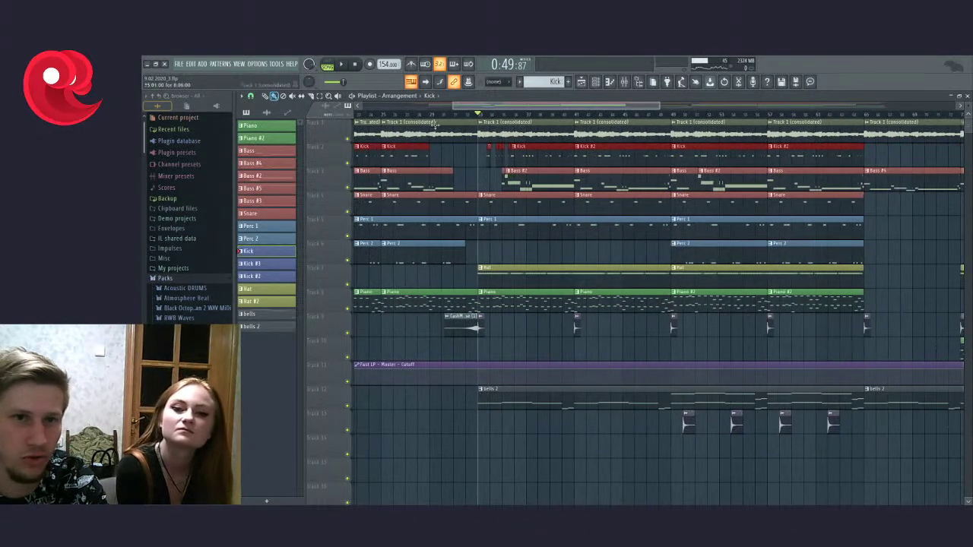
pyautogui.scroll(6, 520, 275)
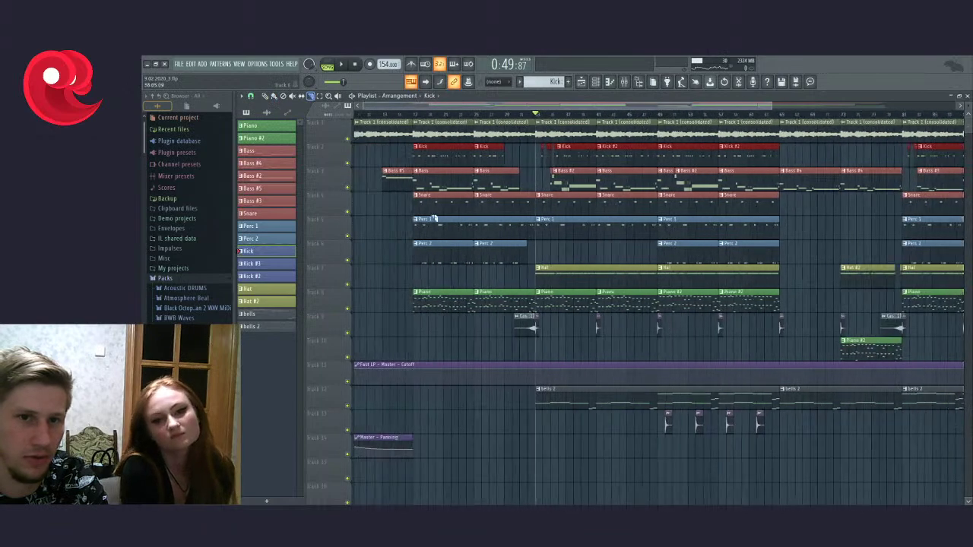
pyautogui.scroll(1, 507, 180)
pyautogui.moveTo(472, 153); pyautogui.dragTo(526, 245)
pyautogui.moveTo(625, 238); pyautogui.dragTo(460, 155)
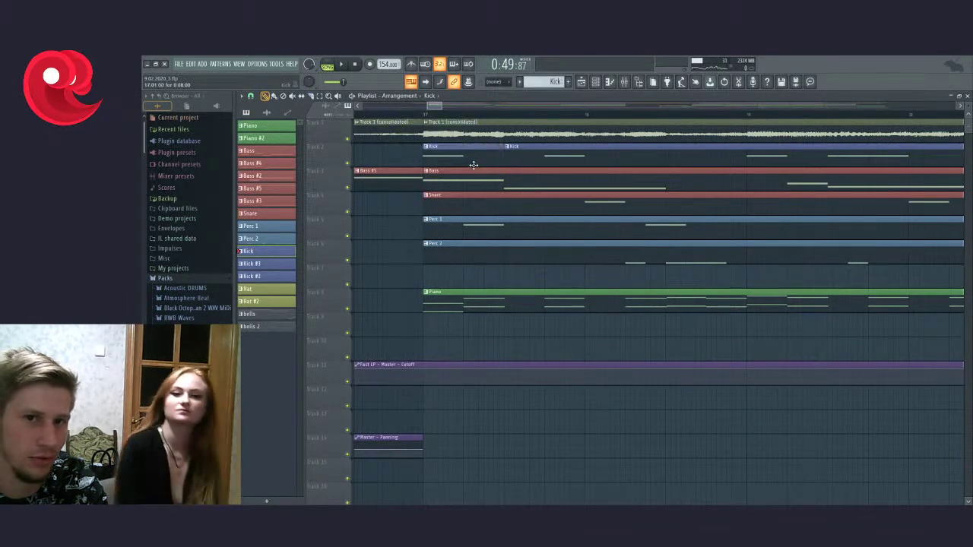
pyautogui.rightClick(452, 157)
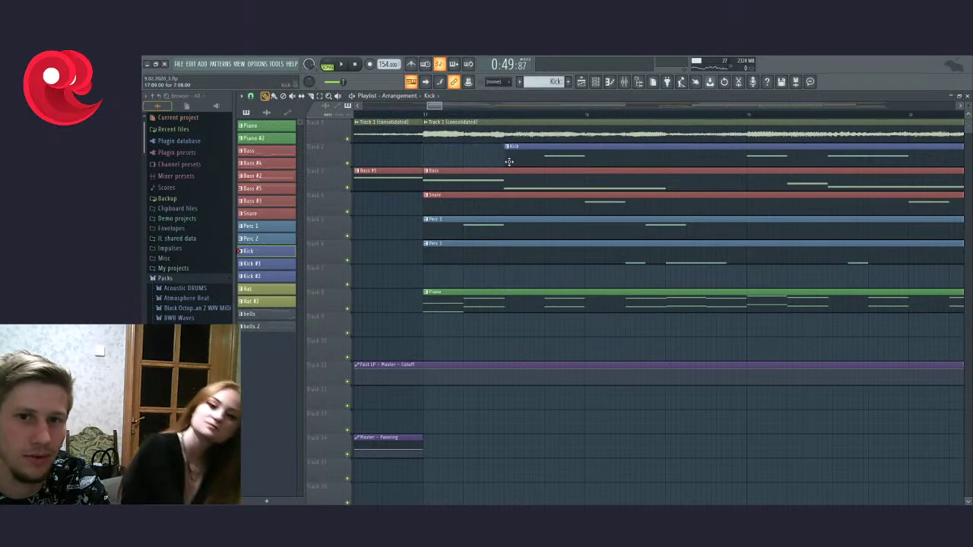
pyautogui.scroll(-6, 700, 209)
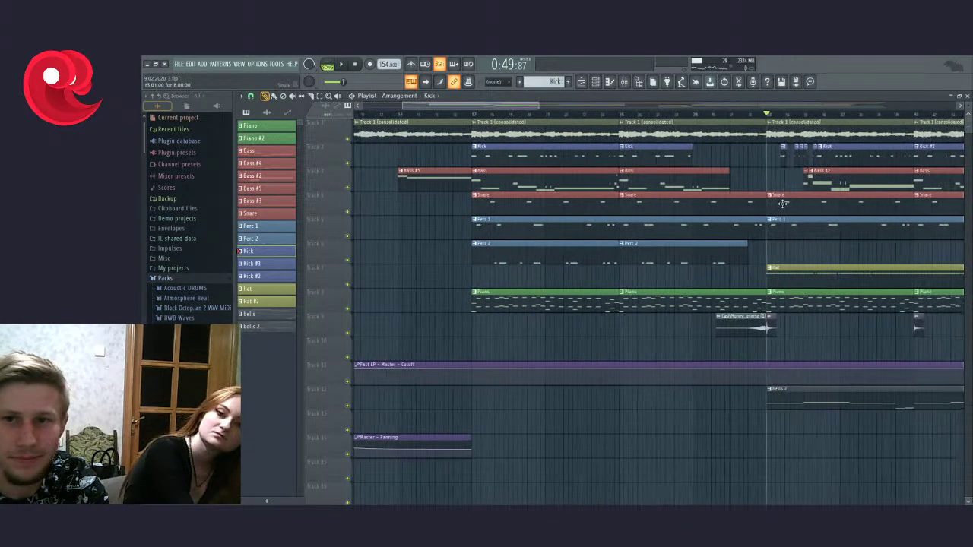
# Step: Play the opening of the section at bar 33 up to the short Kick clips on Track 2, and restart it
pyautogui.scroll(6, 700, 210)
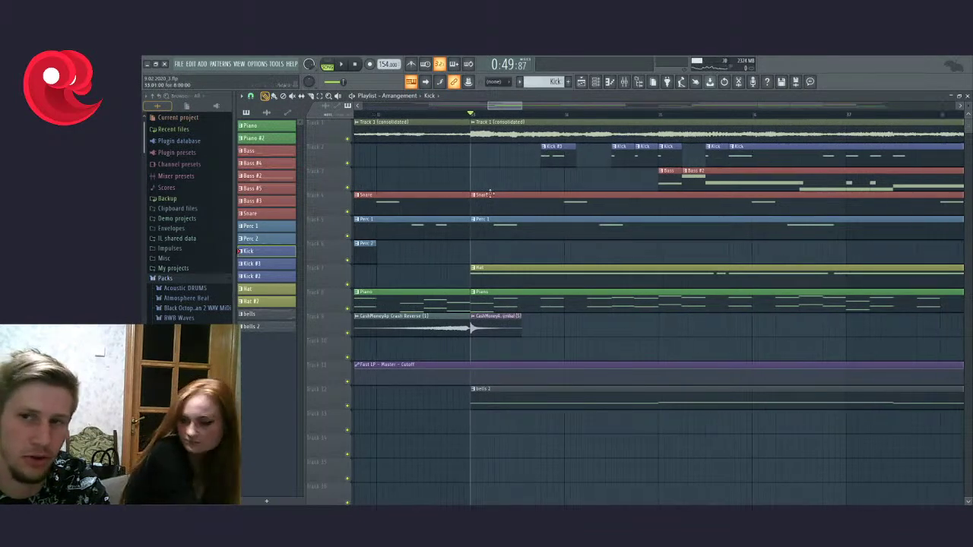
pyautogui.moveTo(722, 114); pyautogui.dragTo(821, 115)
pyautogui.press('space')
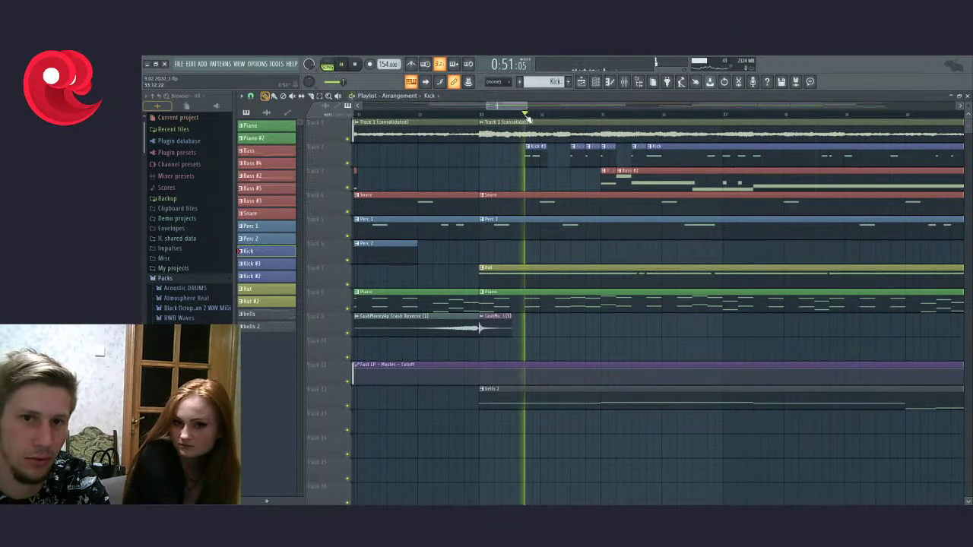
pyautogui.press('space')
pyautogui.press('space')
# Step: Play the full arrangement from bar 33 to about bar 41 with the following sections in view, and stop playback
pyautogui.press('space')
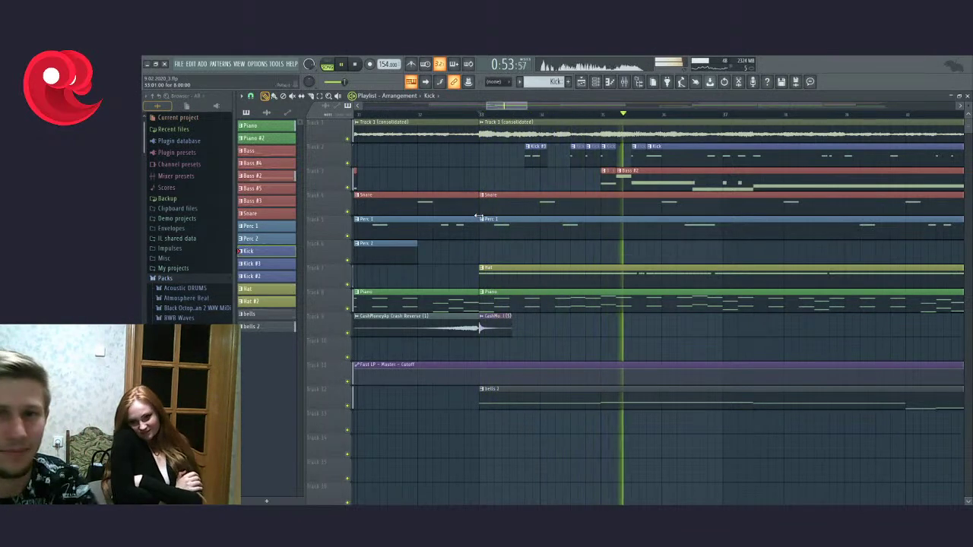
pyautogui.scroll(-3, 491, 235)
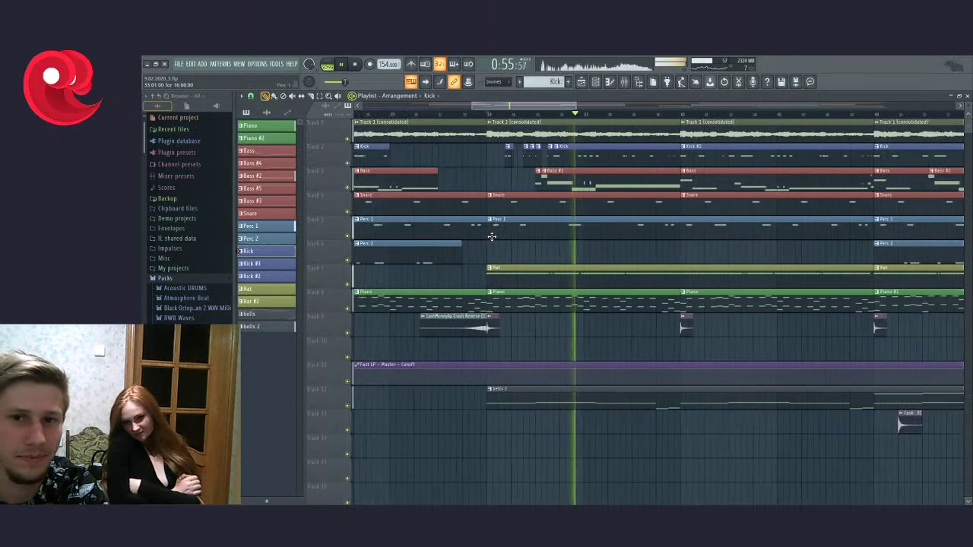
pyautogui.scroll(-2, 532, 229)
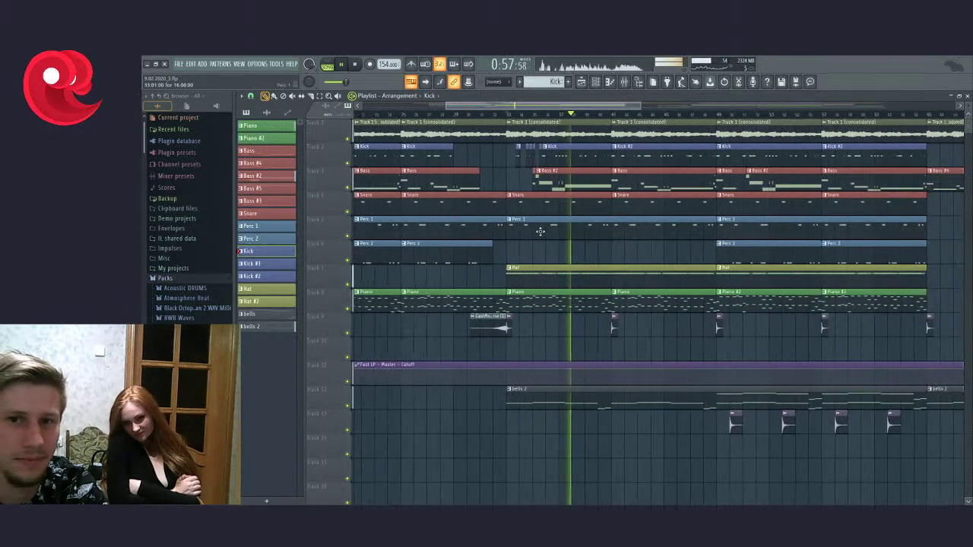
pyautogui.scroll(-2, 673, 218)
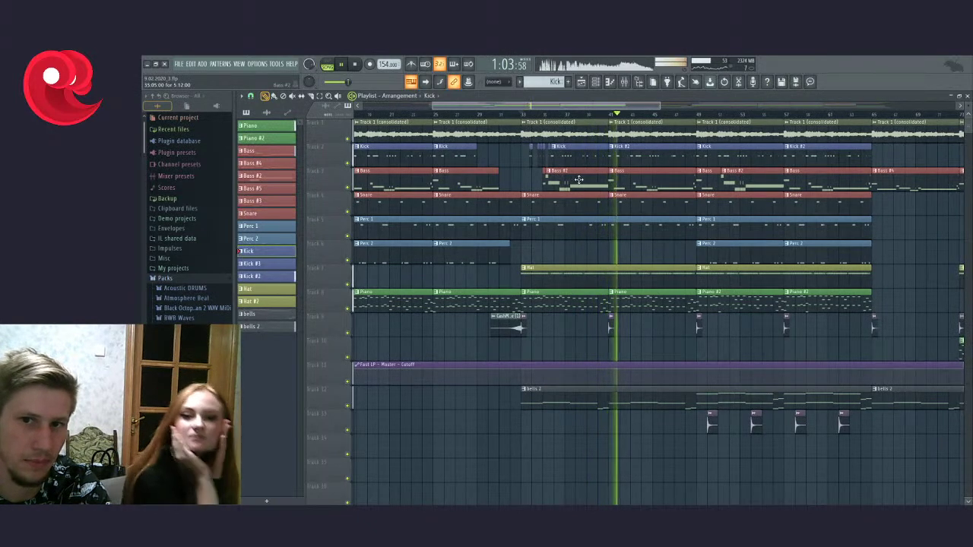
pyautogui.press('space')
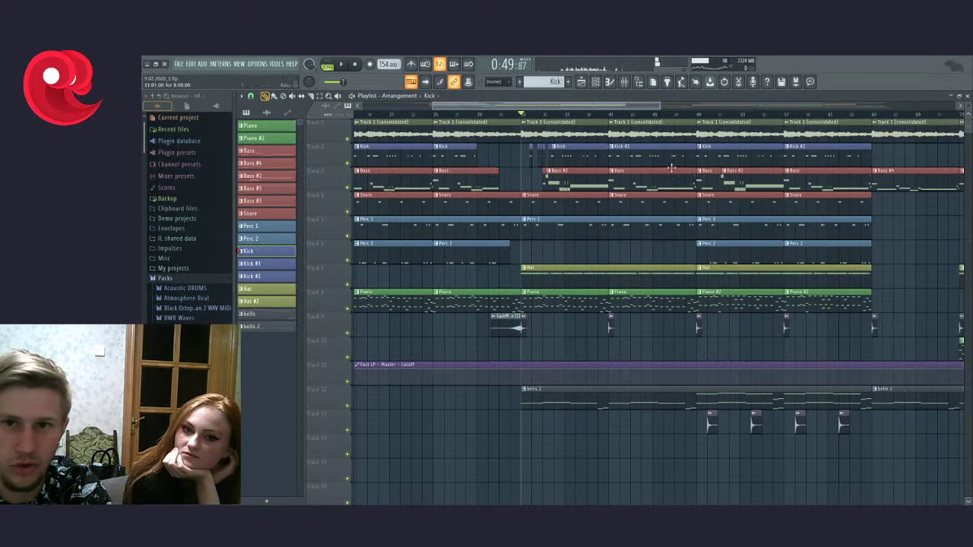
# Step: Solo Track 3 and play its bass patterns from about bar 41 and again from bar 33
pyautogui.scroll(6, 532, 174)
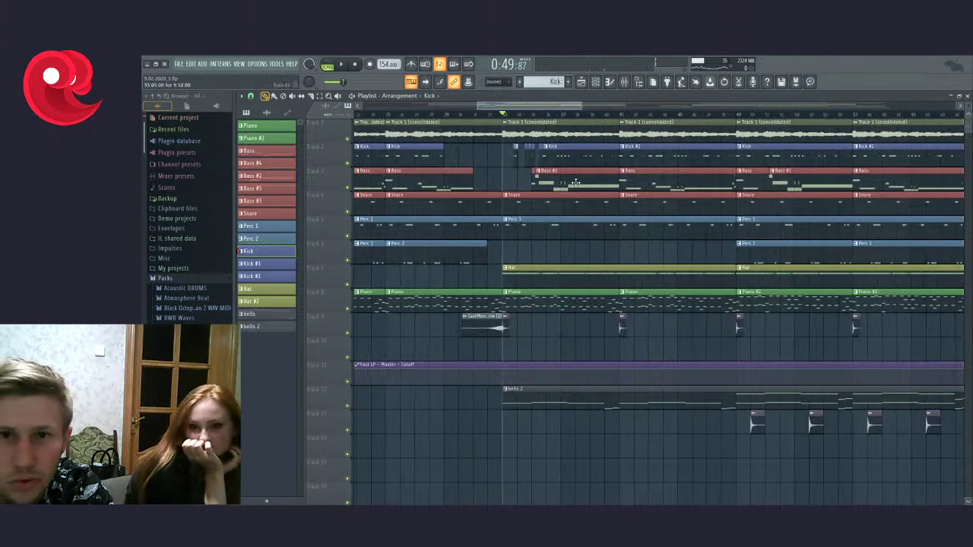
pyautogui.scroll(-5, 789, 129)
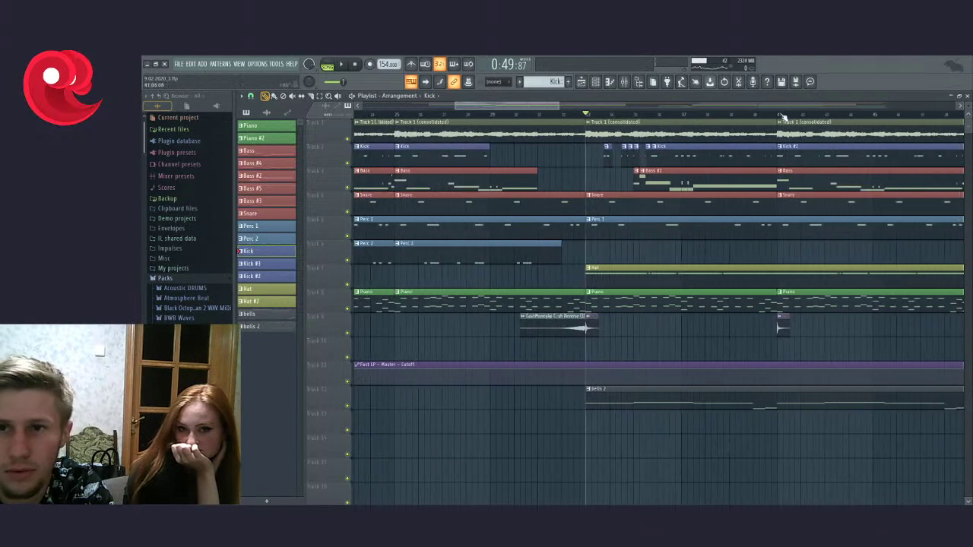
pyautogui.rightClick(349, 188)
pyautogui.click(772, 114)
pyautogui.press('space')
pyautogui.scroll(-2, 668, 262)
pyautogui.press('space')
pyautogui.click(630, 115)
pyautogui.press('space')
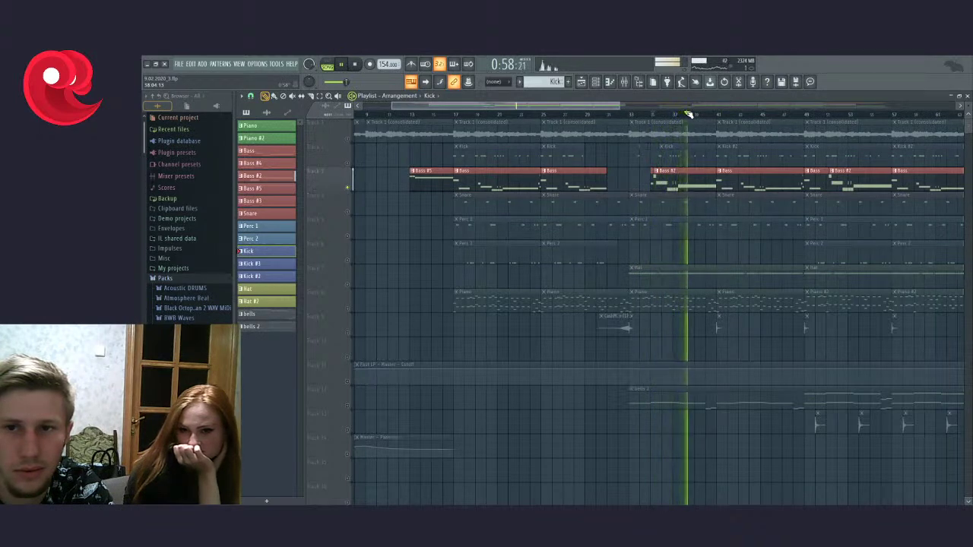
# Step: Replay the soloed Bass #2 clip from about bar 35, unsolo Track 3 to hear all tracks together, and stop playback
pyautogui.scroll(3, 702, 200)
pyautogui.press('space')
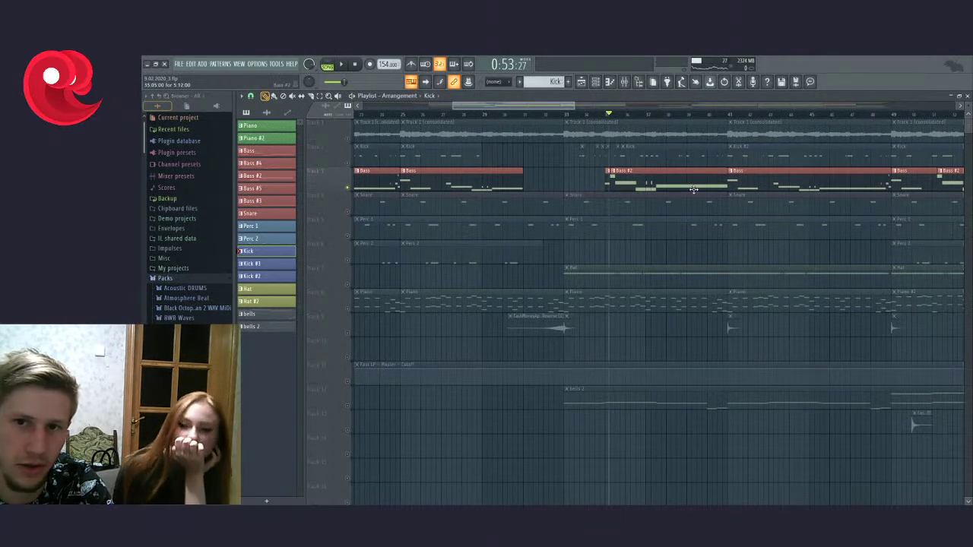
pyautogui.press('space')
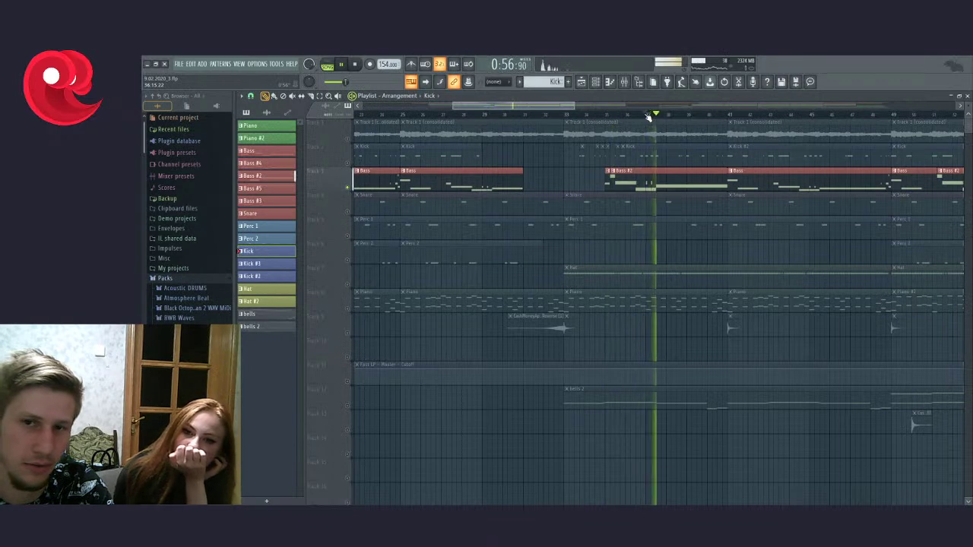
pyautogui.rightClick(347, 186)
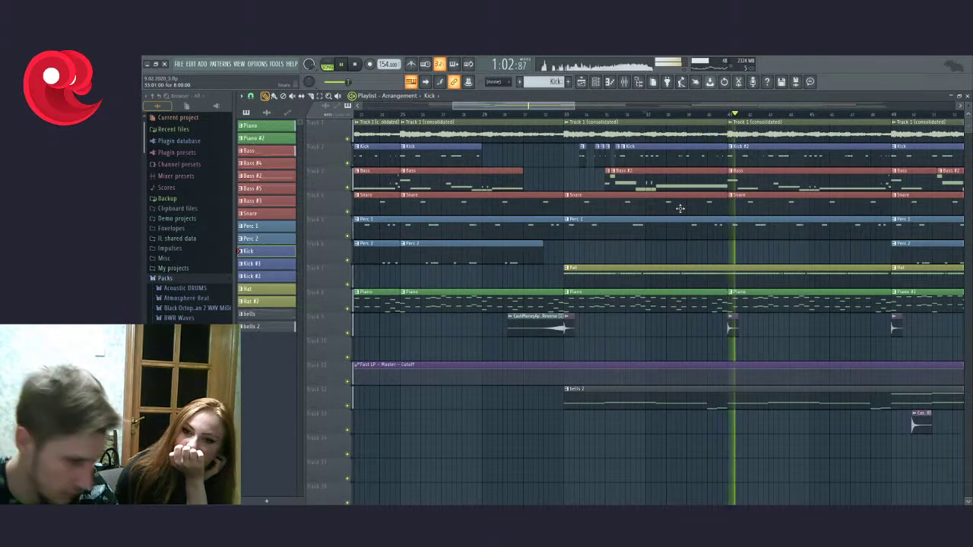
pyautogui.press('space')
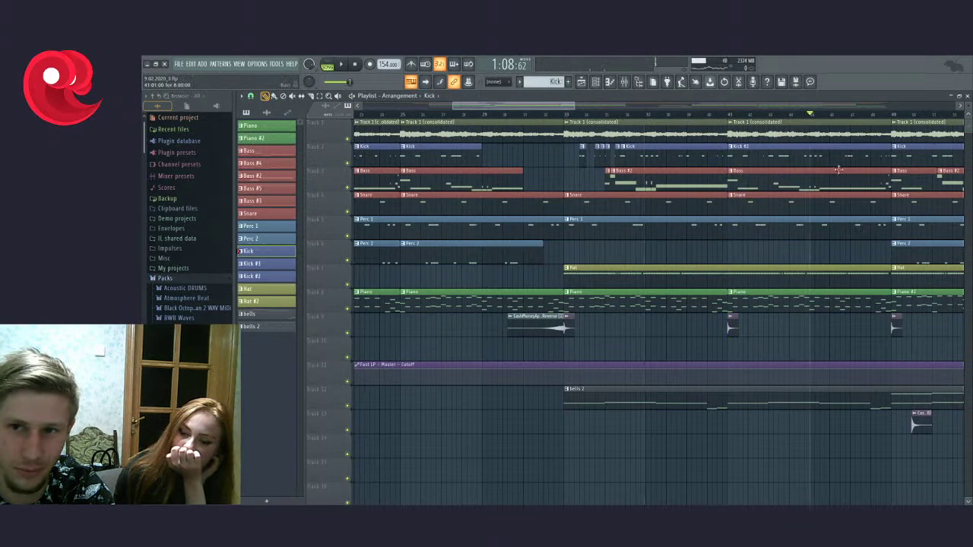
# Step: Play the full arrangement from about bar 45 into the section starting at bar 49
pyautogui.press('space')
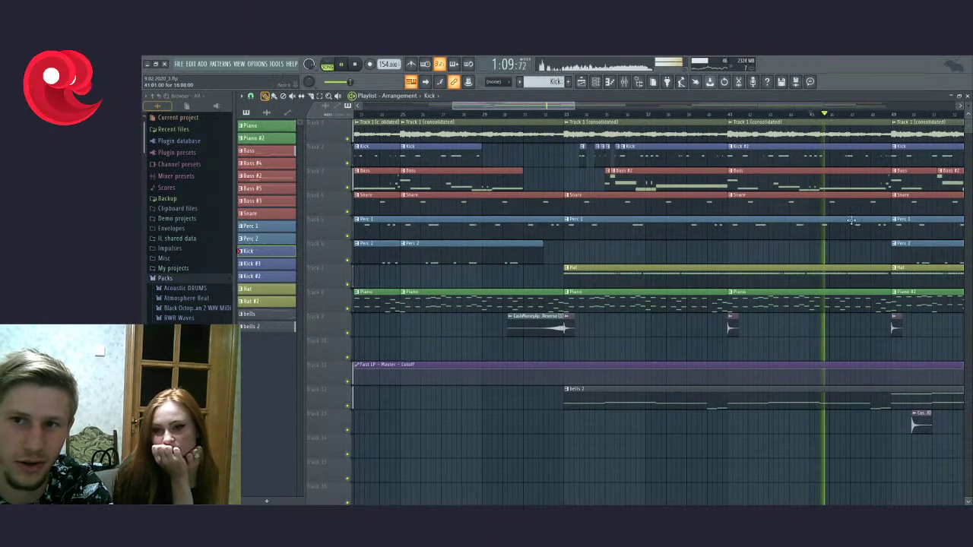
pyautogui.scroll(2, 879, 210)
pyautogui.scroll(2, 879, 210)
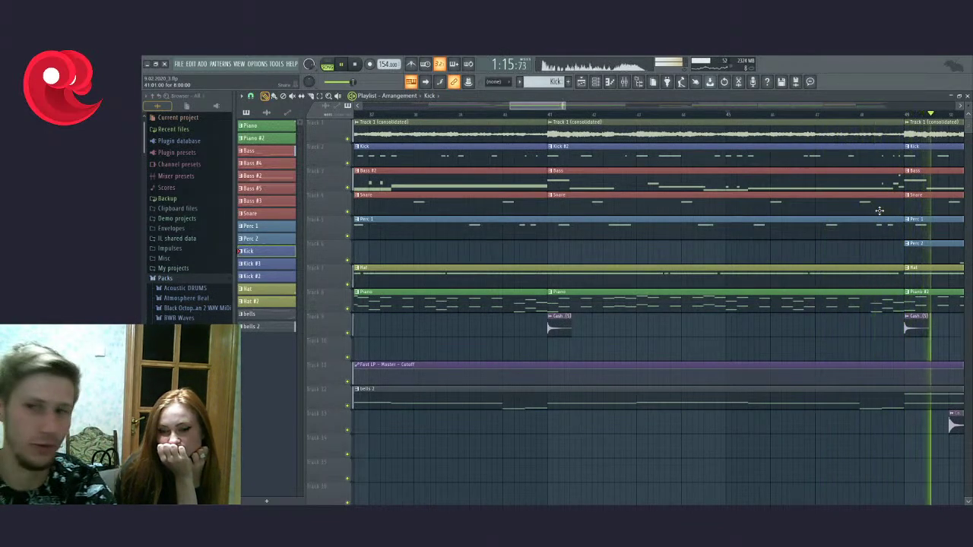
# Step: Solo Track 3 from bar 45, add the kick on Track 2 and snare on Track 4 to the playback, and stop past bar 49
pyautogui.press('space')
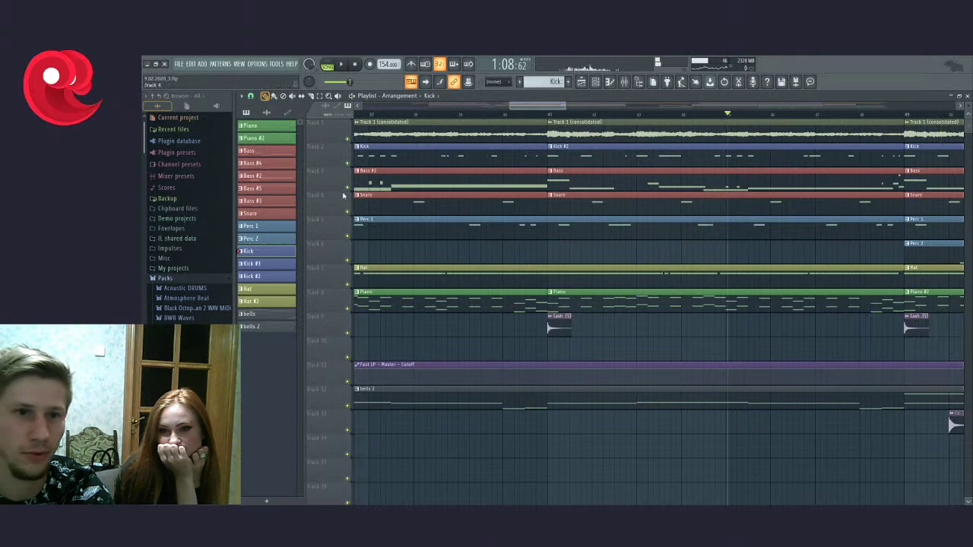
pyautogui.rightClick(348, 188)
pyautogui.press('space')
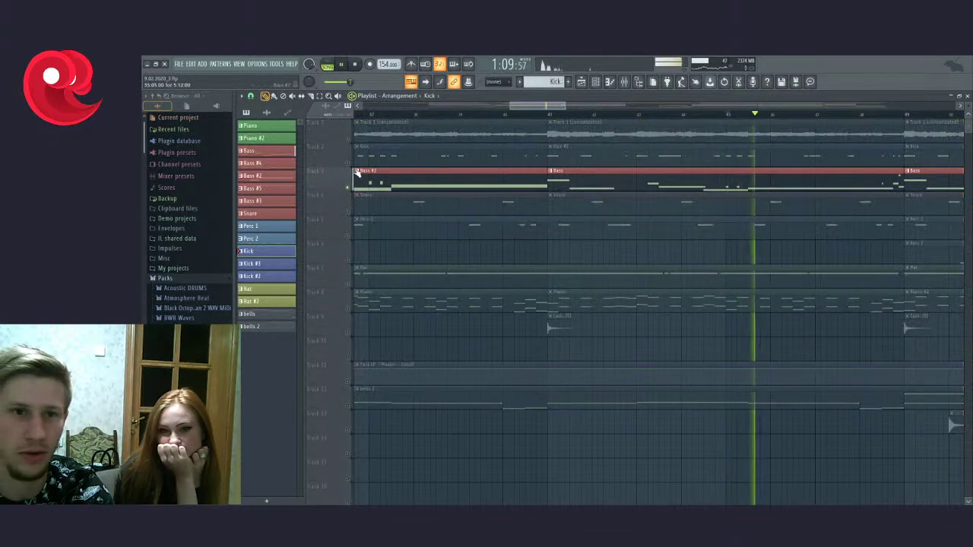
pyautogui.click(349, 164)
pyautogui.click(348, 213)
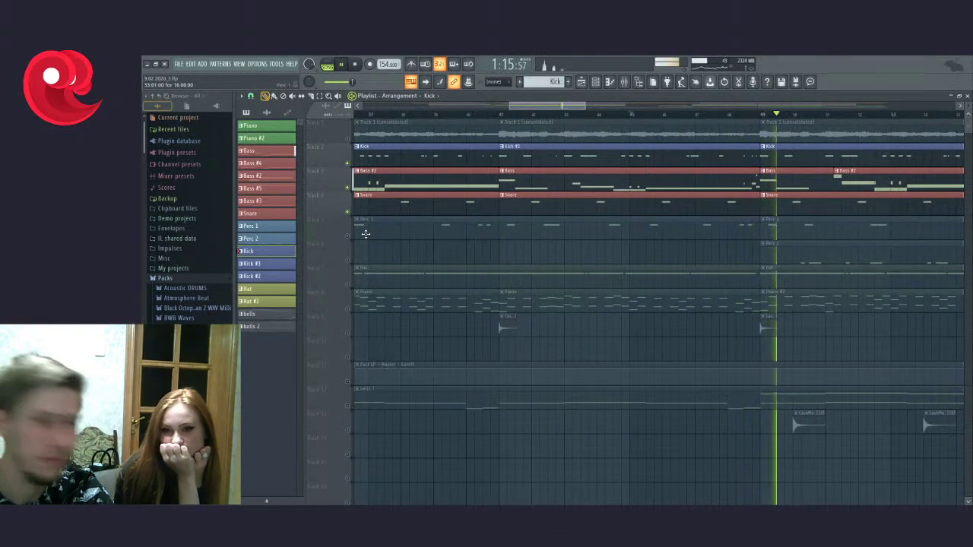
pyautogui.press('space')
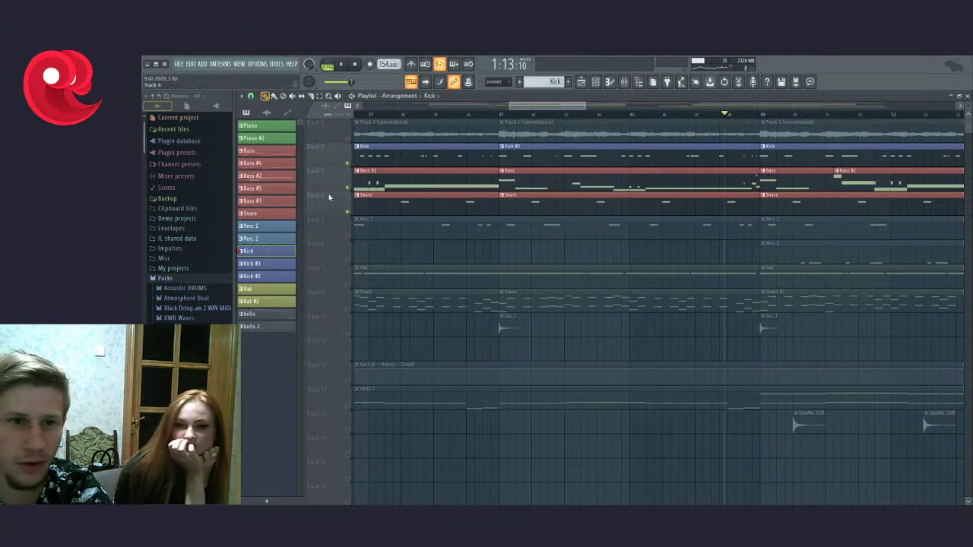
# Step: Solo only Track 3, play the bass transition from bar 48 into bar 49, stop, and unsolo it so all tracks are active
pyautogui.keyDown('ctrl'); pyautogui.click(348, 187); pyautogui.keyUp('ctrl')
pyautogui.press('space')
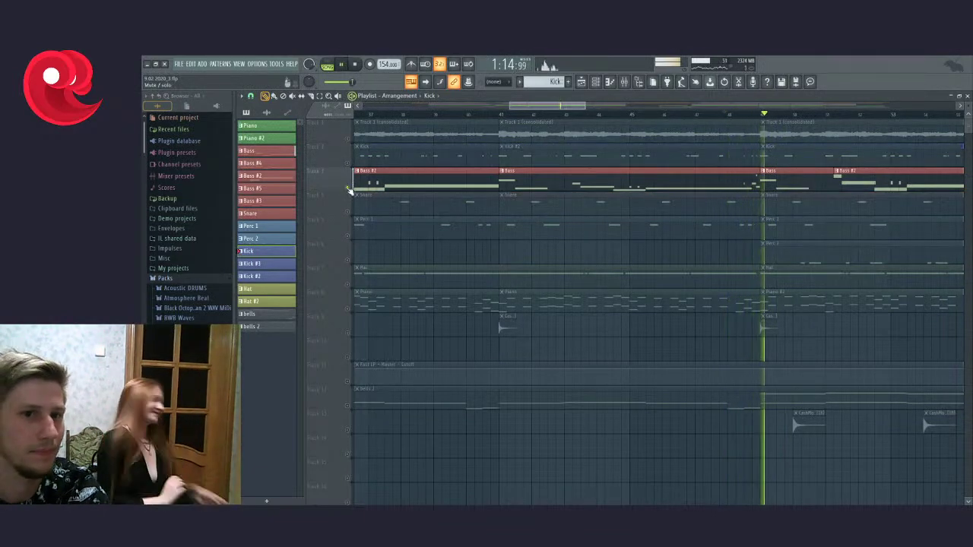
pyautogui.keyDown('ctrl'); pyautogui.click(348, 187); pyautogui.keyUp('ctrl')
pyautogui.press('space')
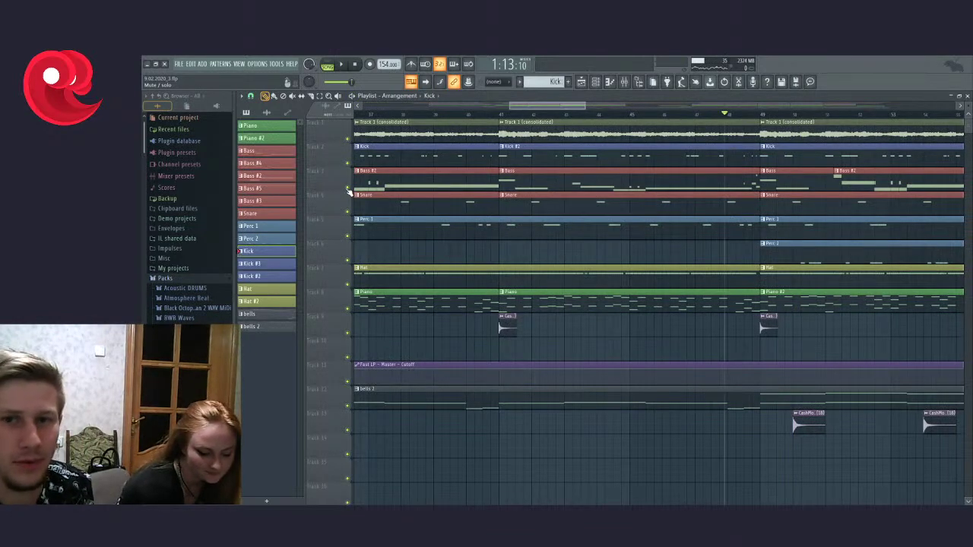
# Step: Examine the whole arrangement and play the full-mix transition into the section at bar 49 twice, stopping after each pass
pyautogui.scroll(-3, 676, 277)
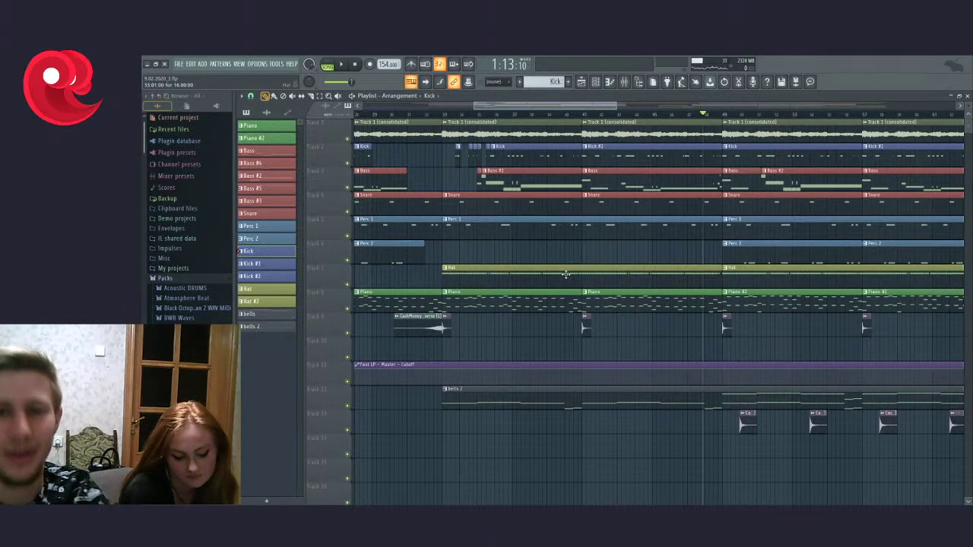
pyautogui.scroll(-5, 566, 274)
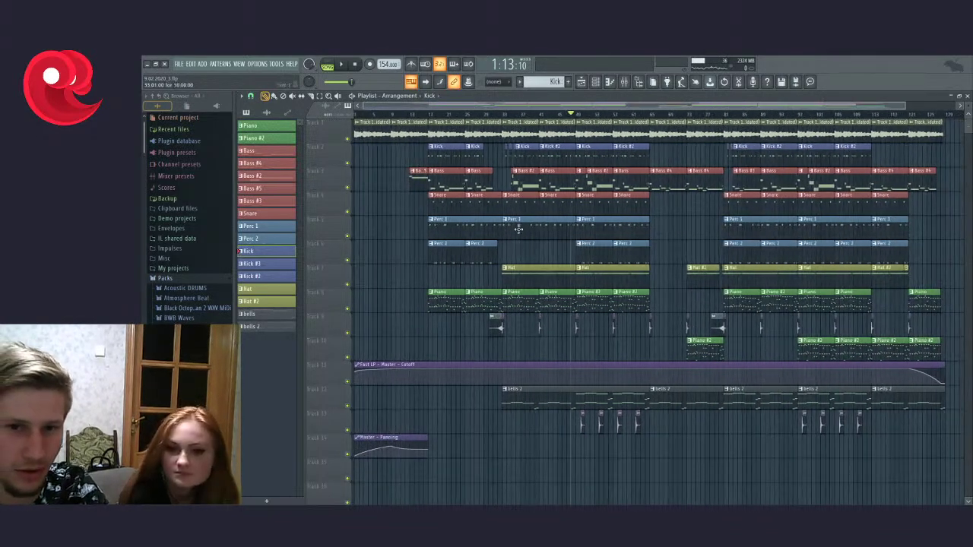
pyautogui.scroll(5, 560, 221)
pyautogui.press('space')
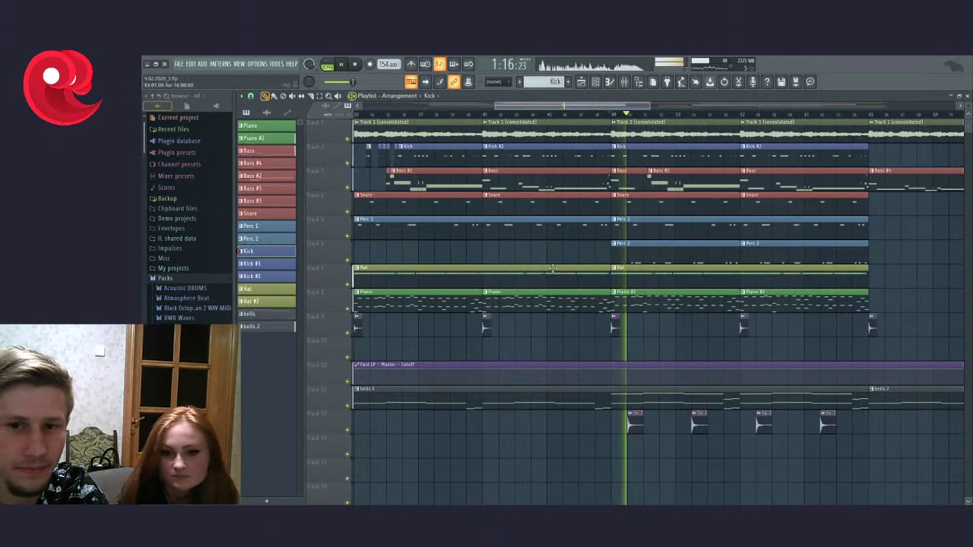
pyautogui.press('space')
pyautogui.scroll(1, 617, 173)
pyautogui.scroll(2, 618, 174)
pyautogui.press('space')
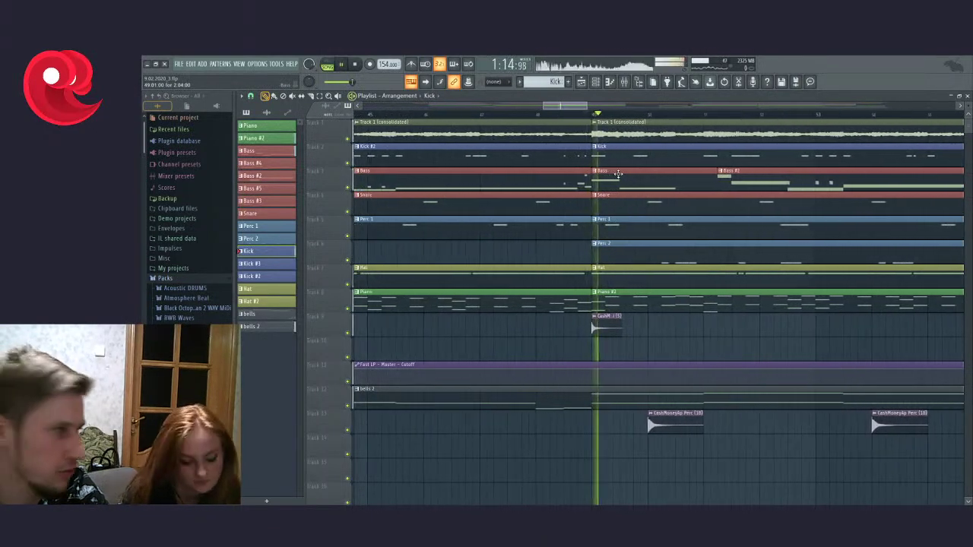
pyautogui.press('space')
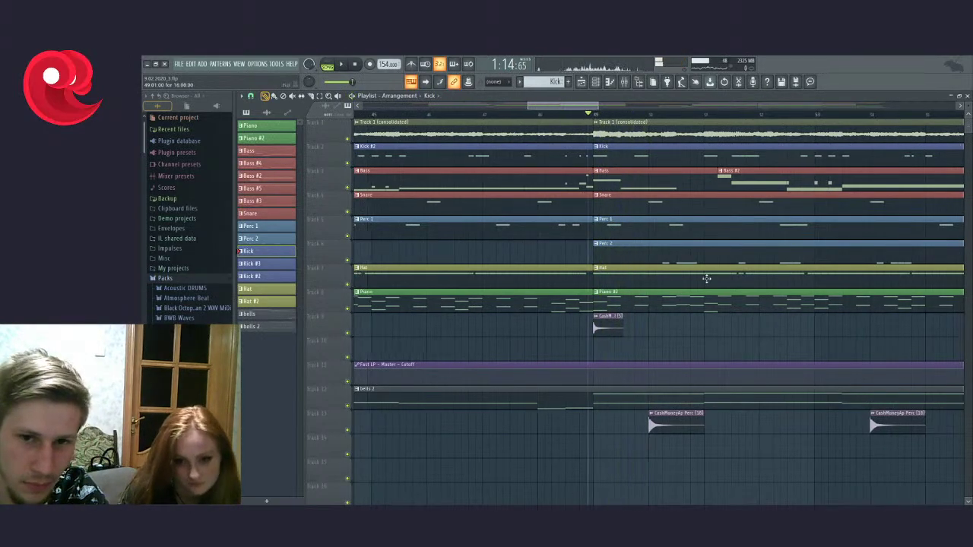
pyautogui.scroll(-2, 706, 278)
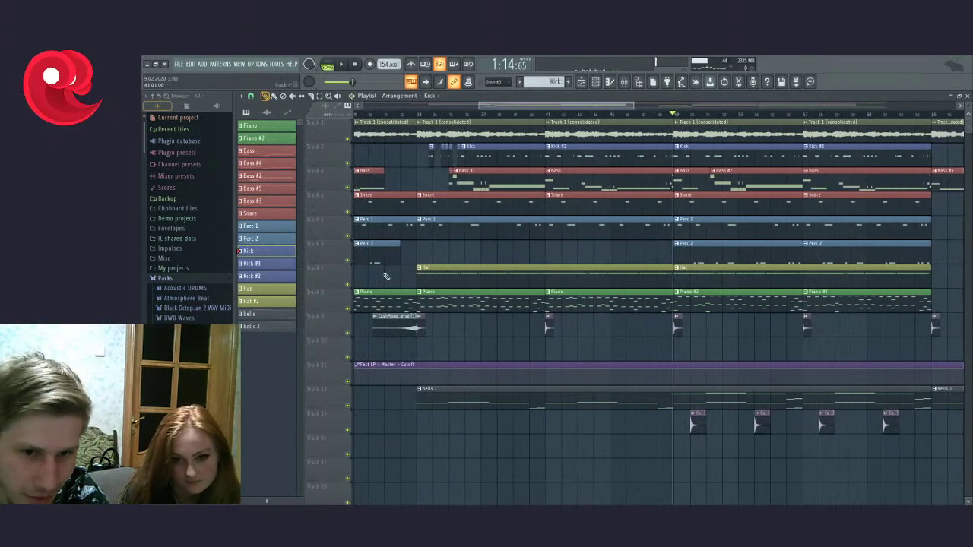
# Step: Set the playback start to bar 33, solo Track 12, and play its bells 2 clip
pyautogui.click(626, 82)
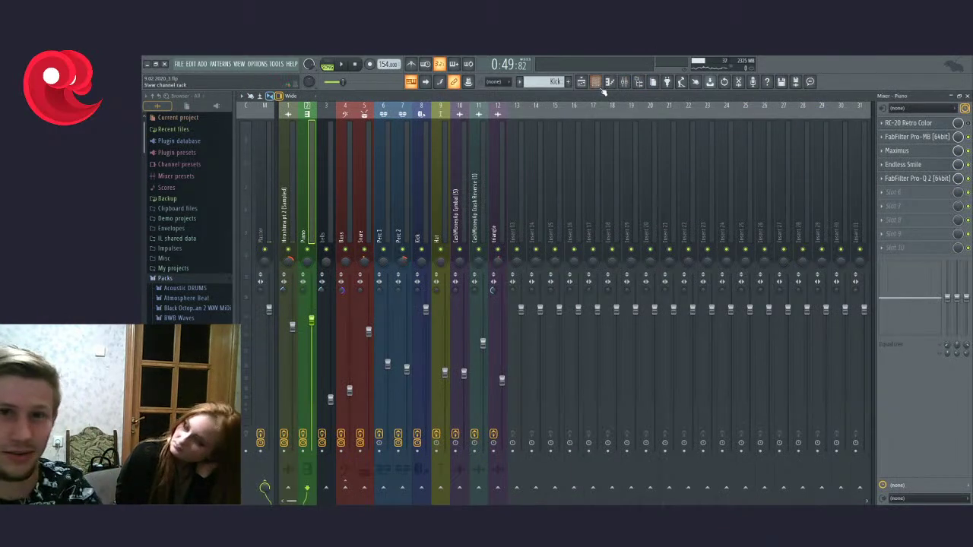
pyautogui.click(581, 82)
pyautogui.scroll(5, 578, 115)
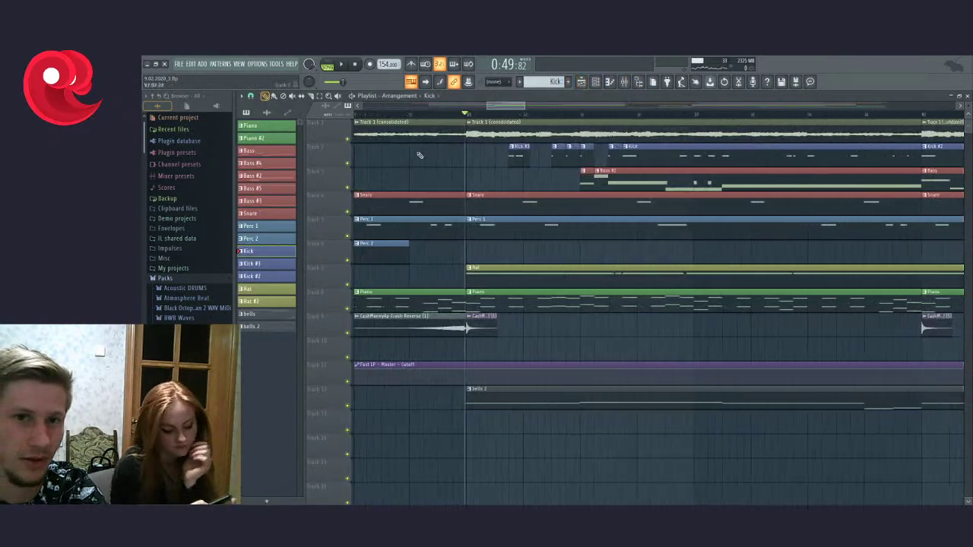
pyautogui.click(578, 116)
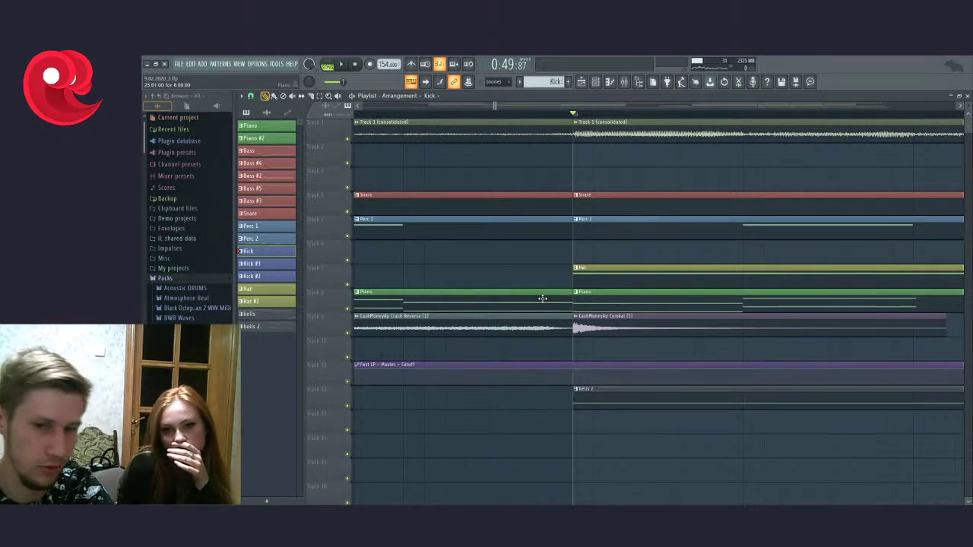
pyautogui.scroll(-4, 542, 298)
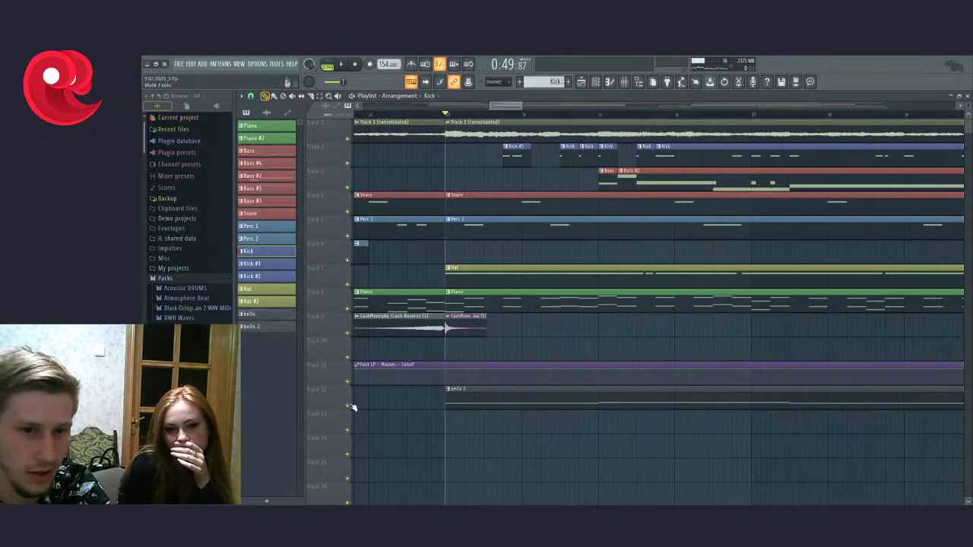
pyautogui.rightClick(350, 406)
pyautogui.press('space')
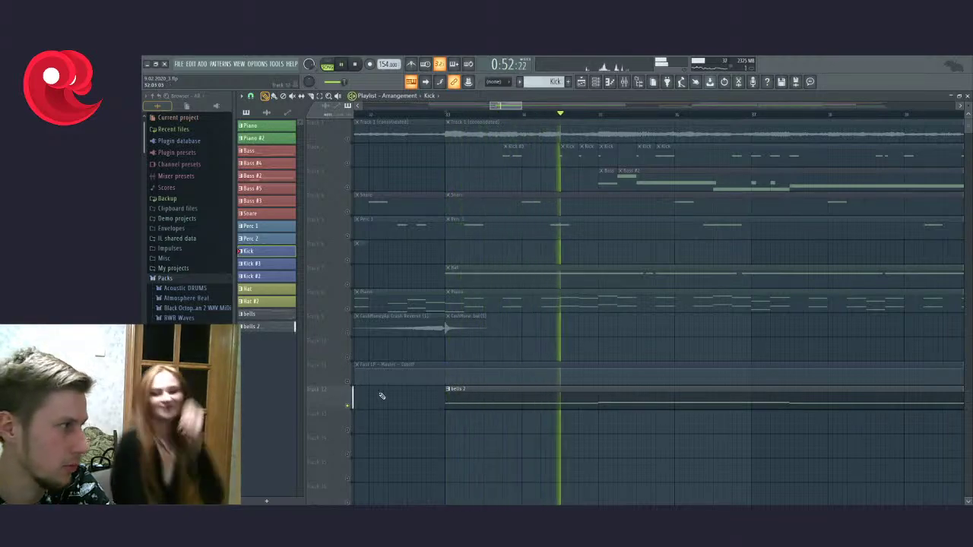
# Step: Select the bells channel in the mixer and replay the soloed bells from bar 33 with the channel's effects bypassed
pyautogui.click(631, 86)
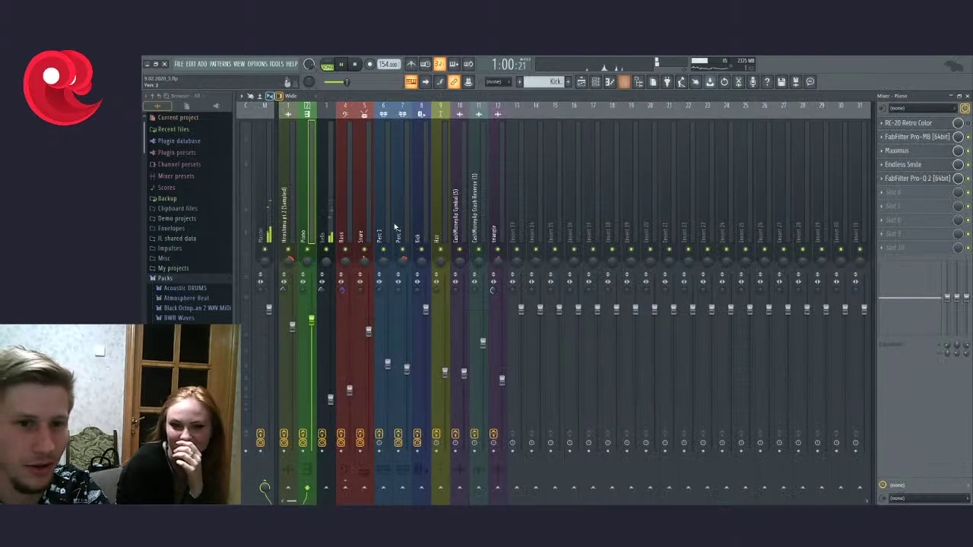
pyautogui.click(320, 223)
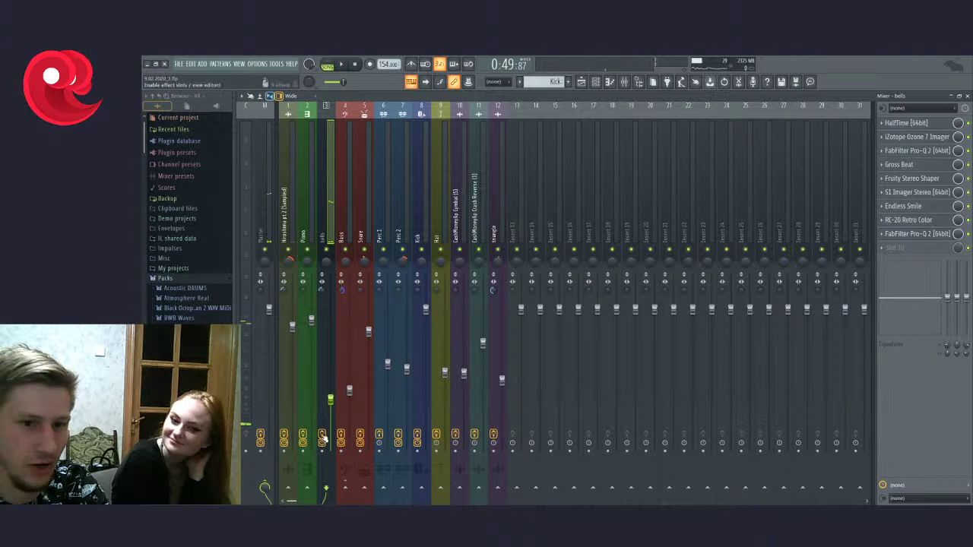
pyautogui.press('space')
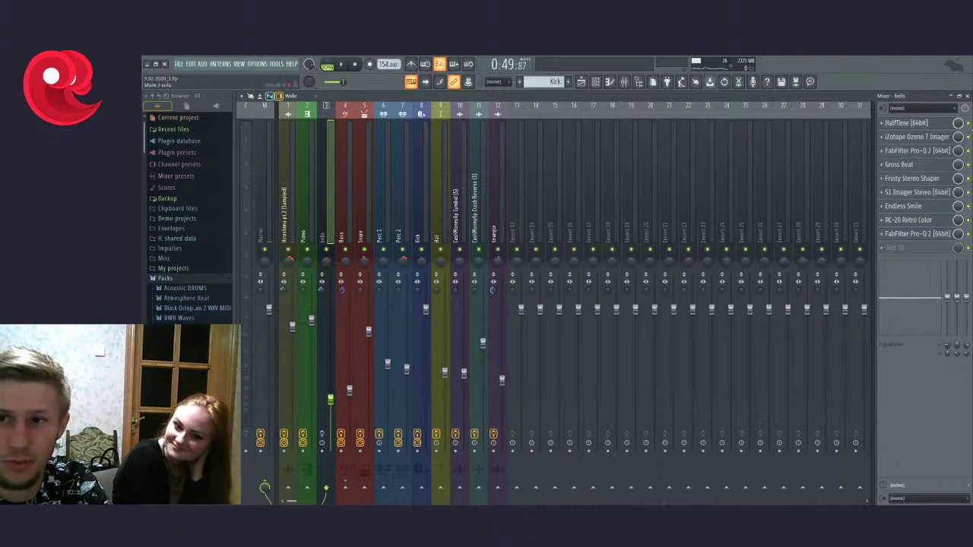
pyautogui.press('space')
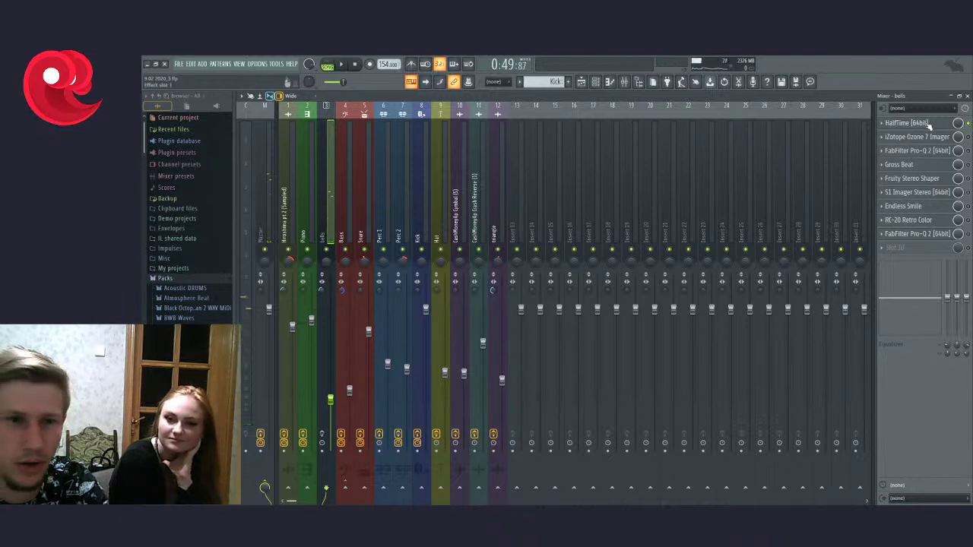
# Step: Play the bells with HalfTime active and examine its settings, and inspect the band widths in iZotope Ozone 7 Imager
pyautogui.click(927, 121)
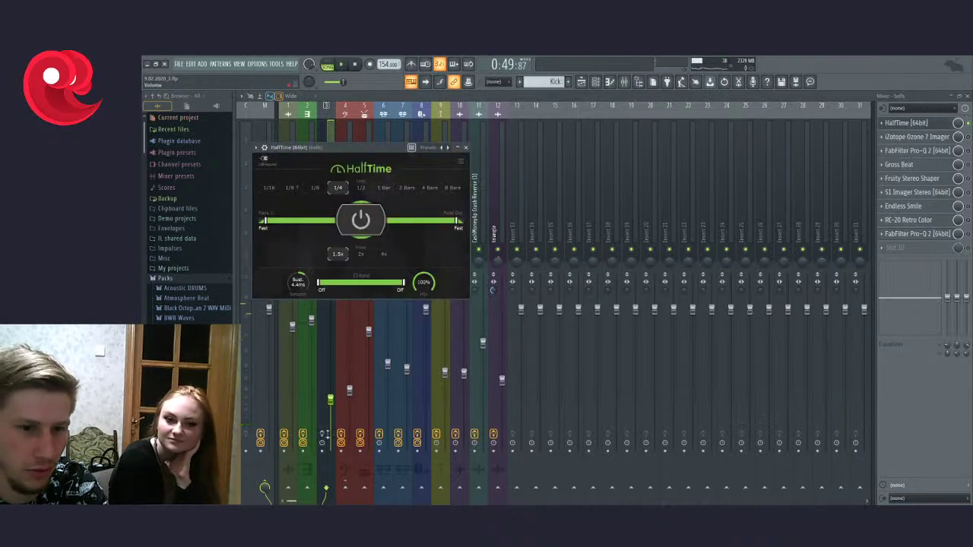
pyautogui.press('space')
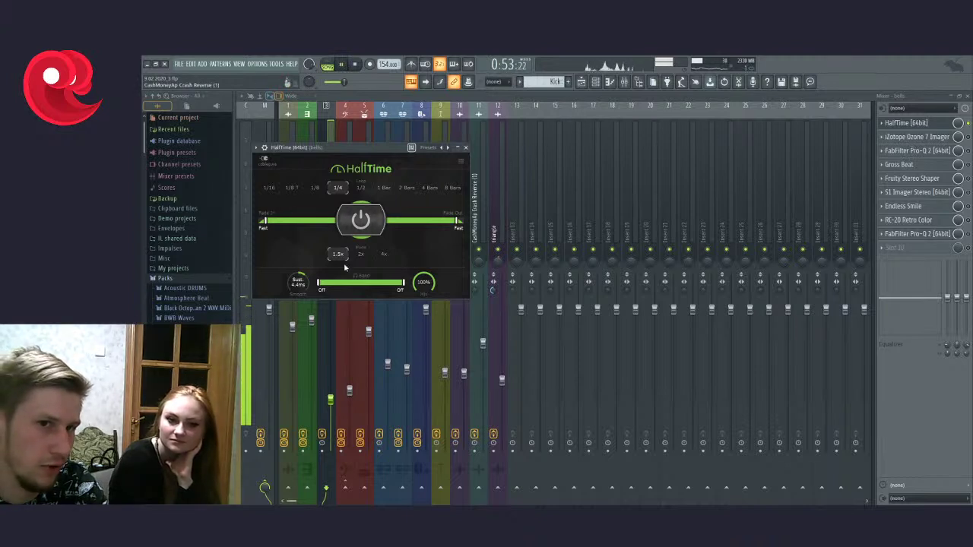
pyautogui.click(465, 148)
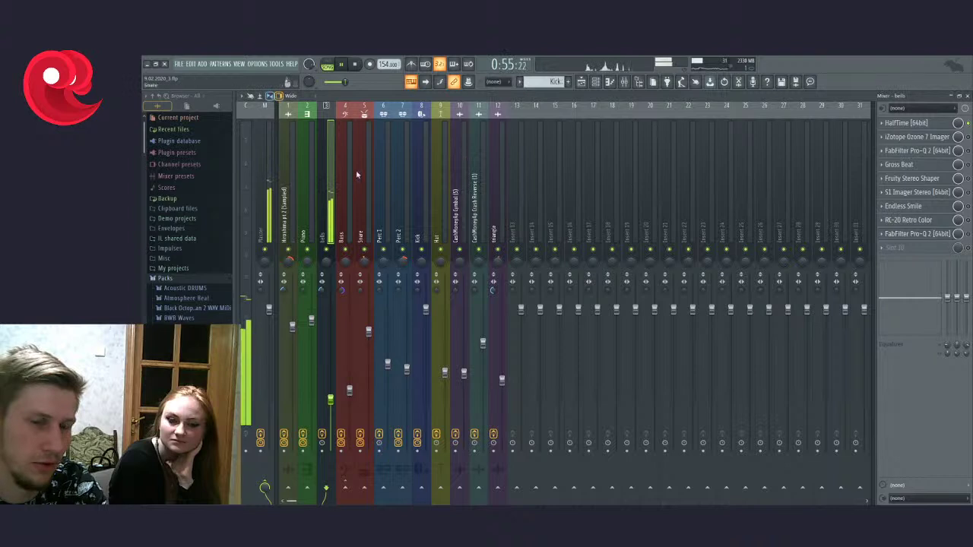
pyautogui.press('space')
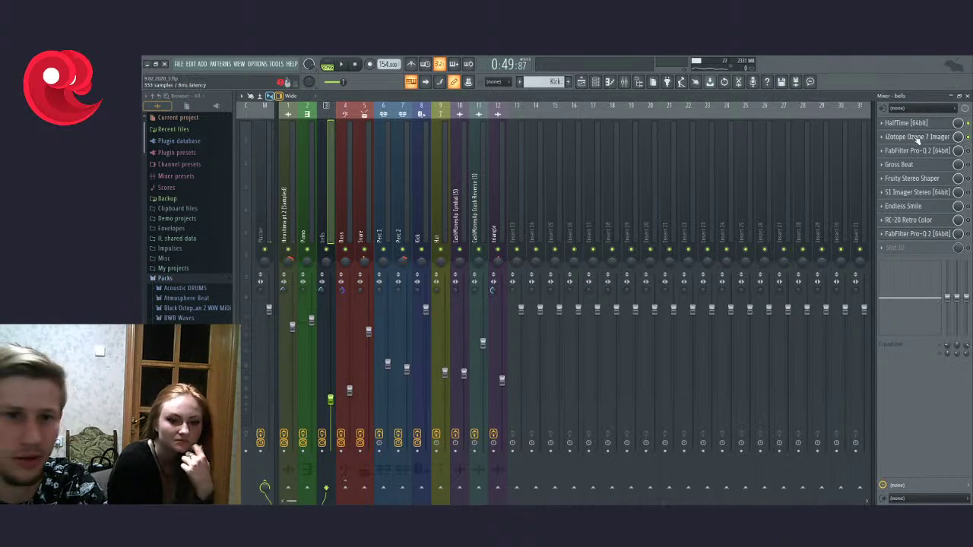
pyautogui.click(915, 137)
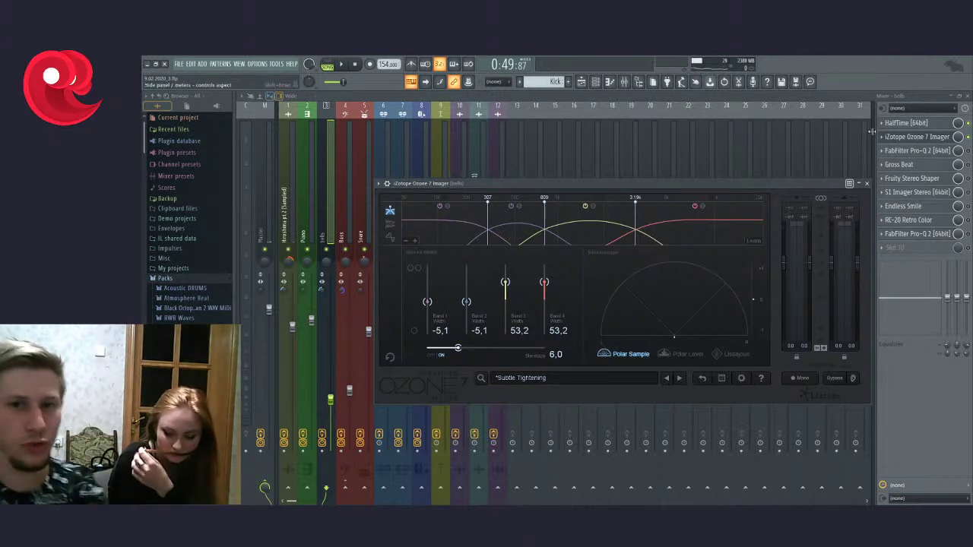
pyautogui.click(868, 184)
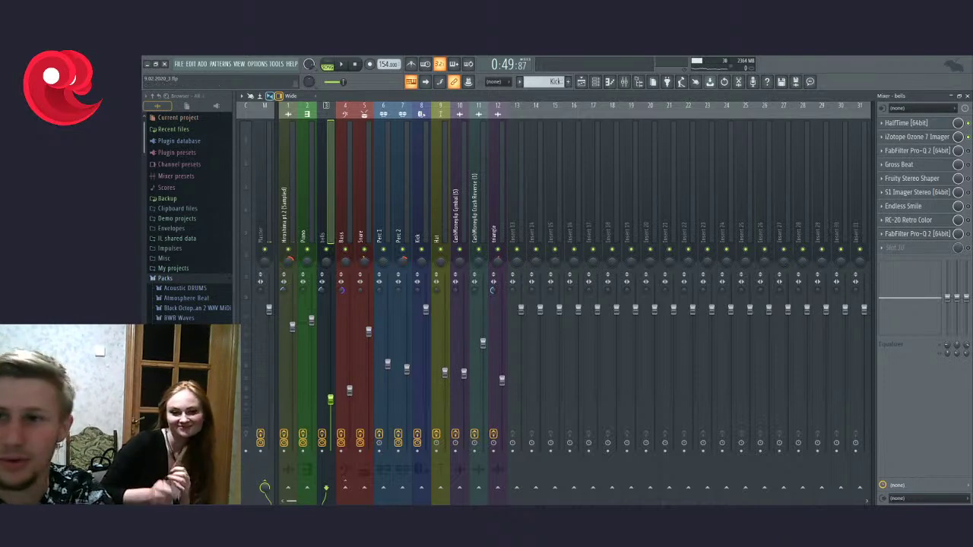
# Step: Open FabFilter Pro-Q 2 on the bells channel and move its low cut to about 700 Hz during playback, then close the equalizer
pyautogui.click(931, 150)
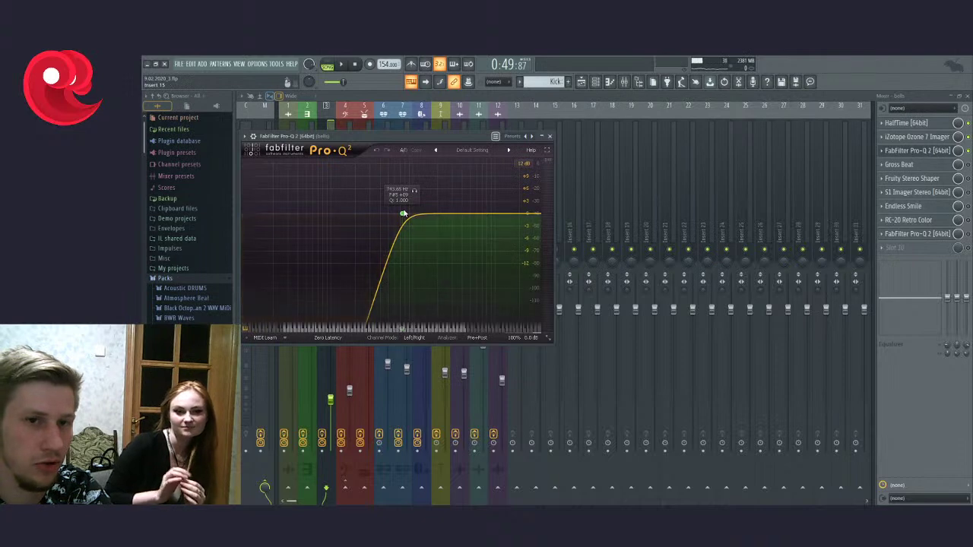
pyautogui.press('space')
pyautogui.moveTo(404, 214)
pyautogui.mouseDown()
pyautogui.moveTo(404, 201)
pyautogui.moveTo(403, 232)
pyautogui.moveTo(401, 216)
pyautogui.moveTo(263, 211)
pyautogui.moveTo(401, 208)
pyautogui.moveTo(266, 192)
pyautogui.moveTo(409, 201)
pyautogui.mouseUp()
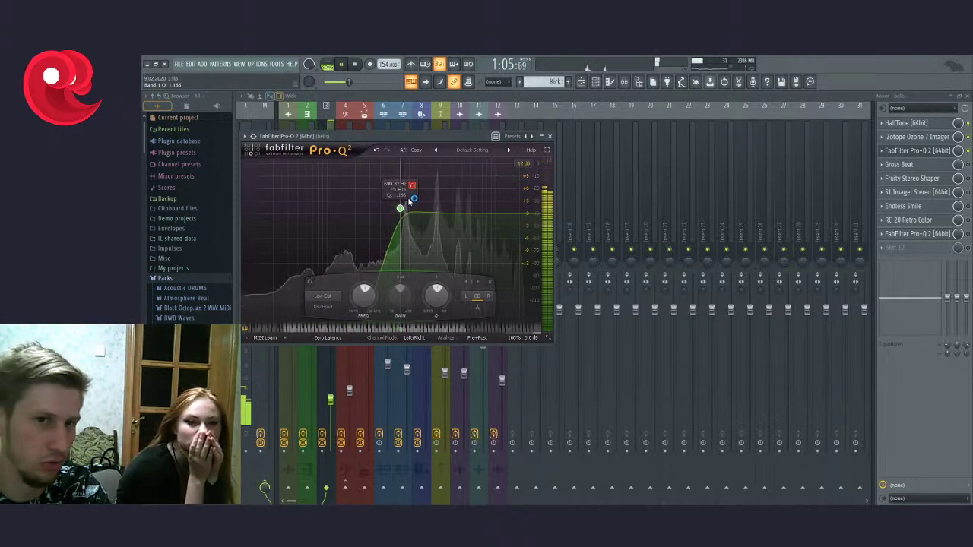
pyautogui.click(549, 136)
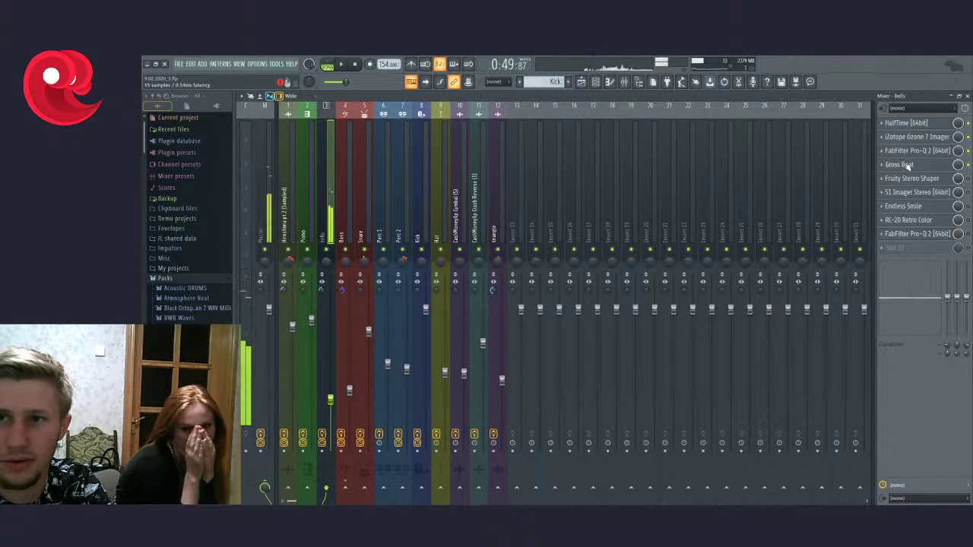
# Step: Examine Gross Beat's Sidechain volume curve, play the bells through it, and turn the effect off to compare the sound
pyautogui.click(905, 164)
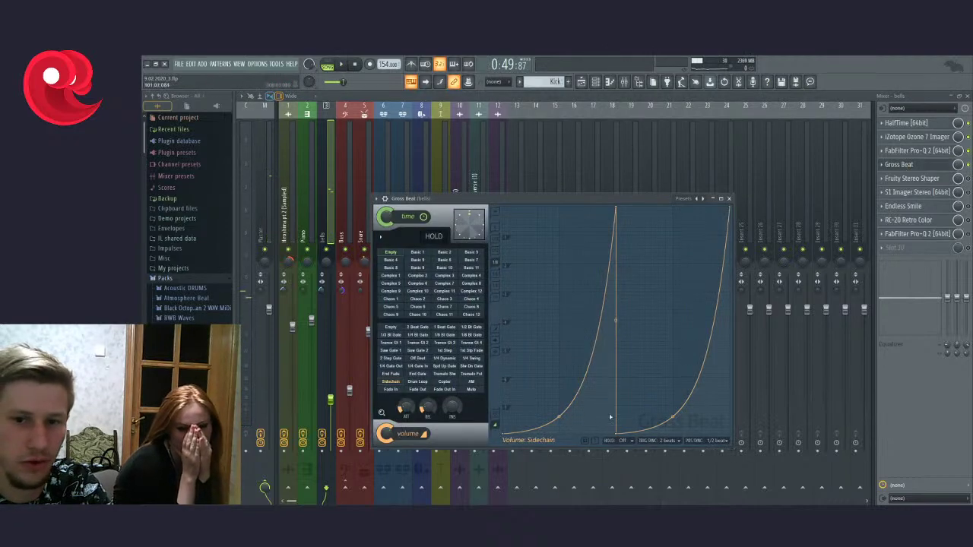
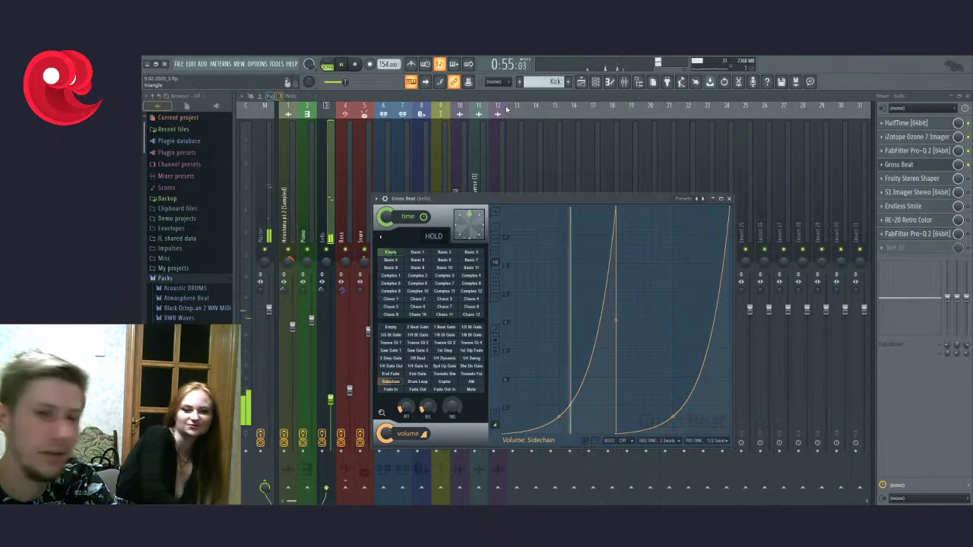
pyautogui.press('space')
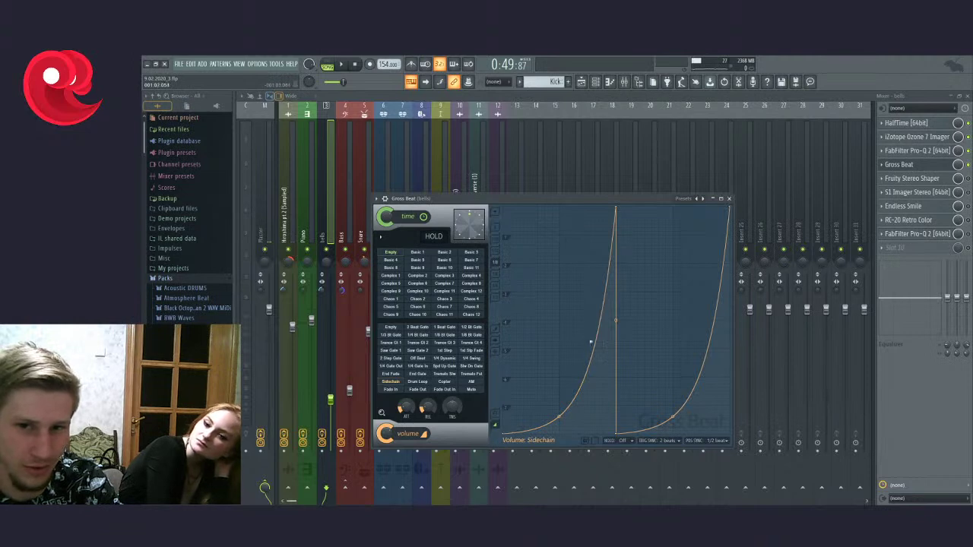
pyautogui.press('space')
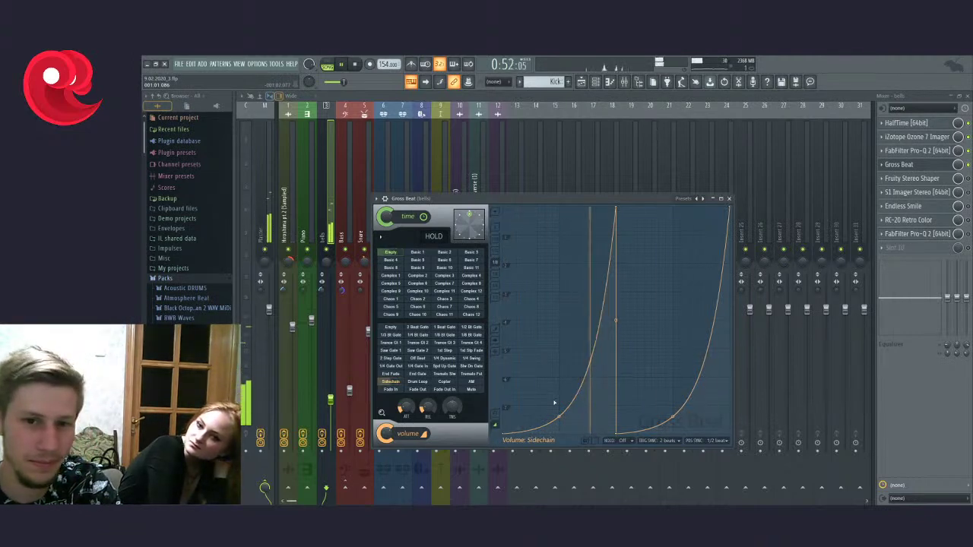
pyautogui.click(969, 164)
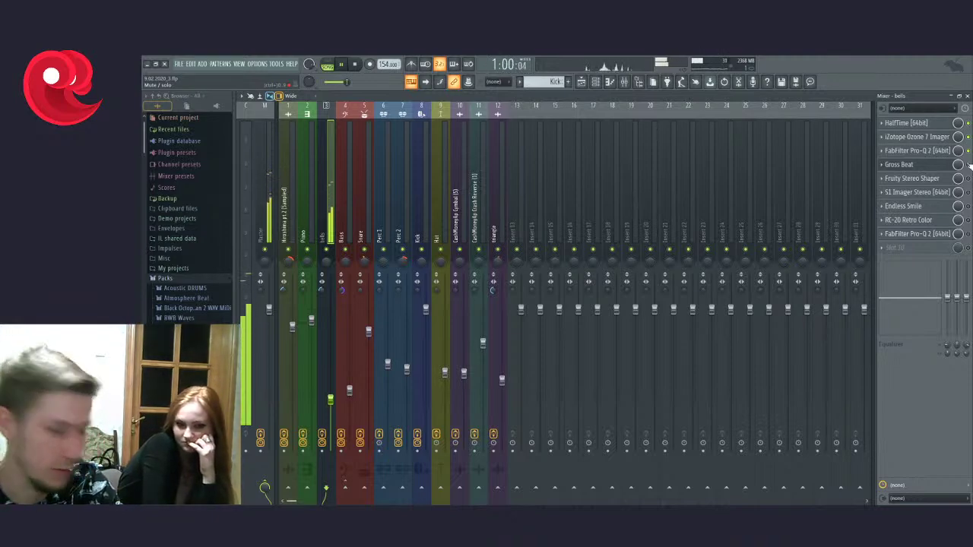
# Step: Play the soloed bells with Fruity Stereo Shaper turned on and examine the effect's mixer matrix and delay settings
pyautogui.press('space')
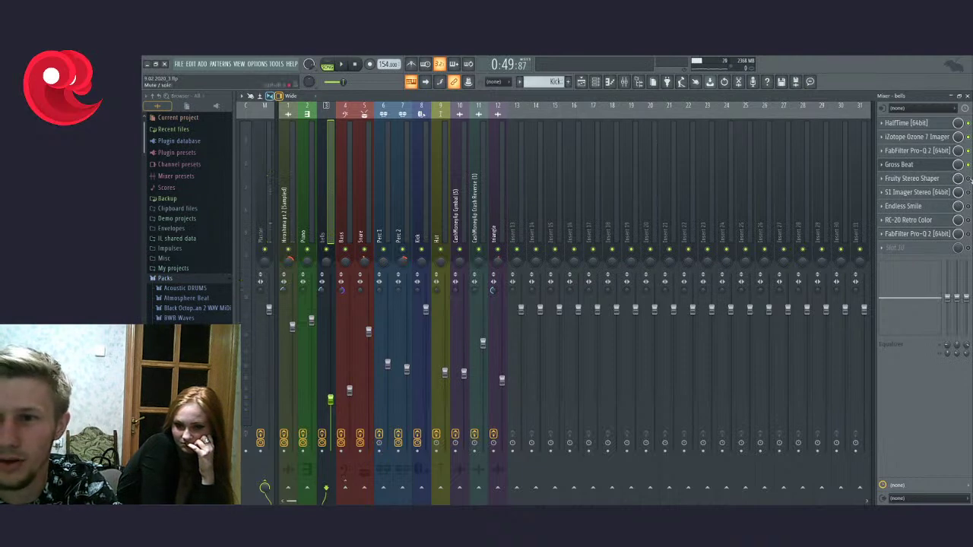
pyautogui.press('space')
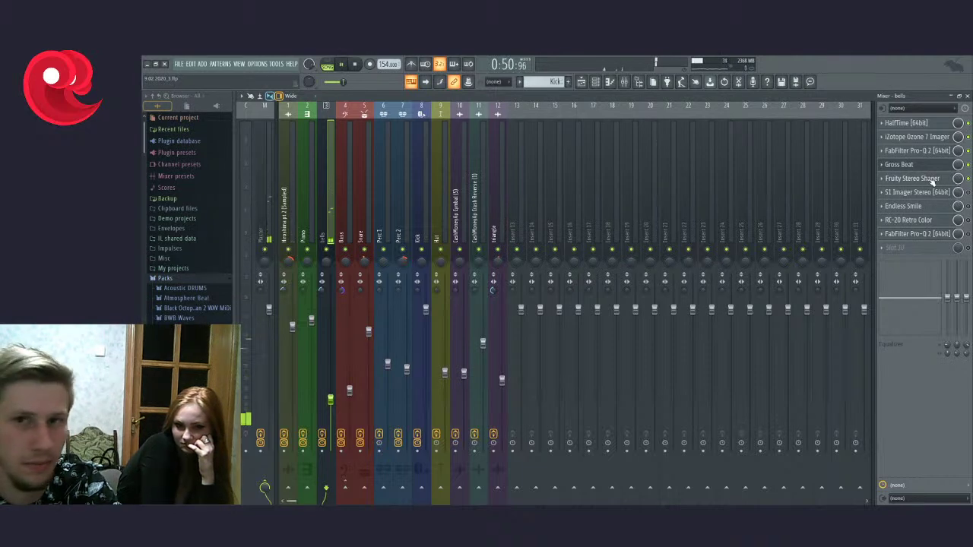
pyautogui.click(930, 182)
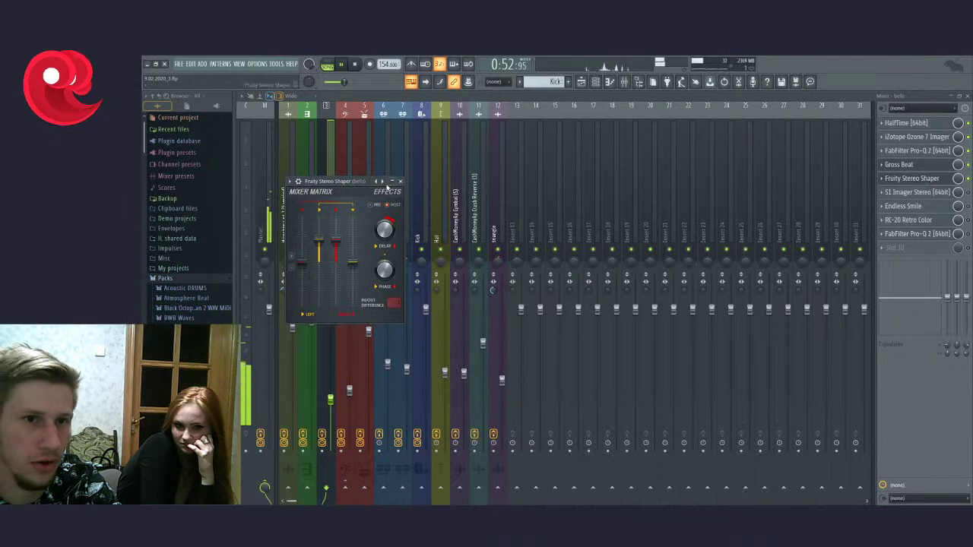
pyautogui.click(400, 181)
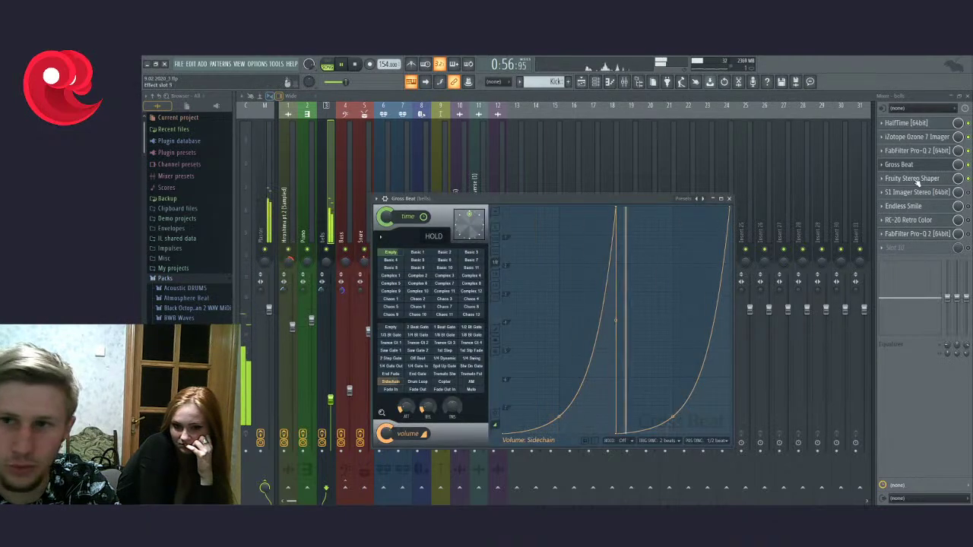
pyautogui.click(916, 183)
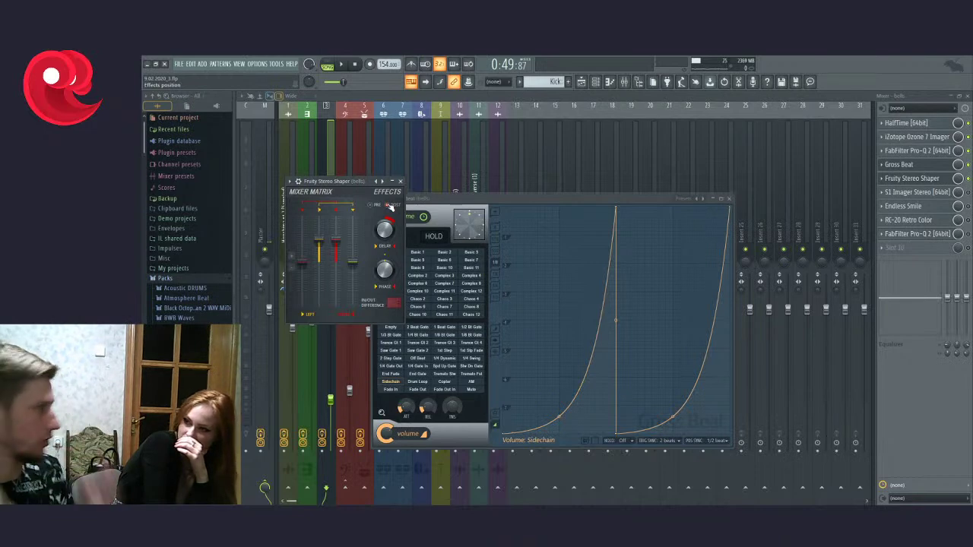
pyautogui.click(401, 180)
pyautogui.press('space')
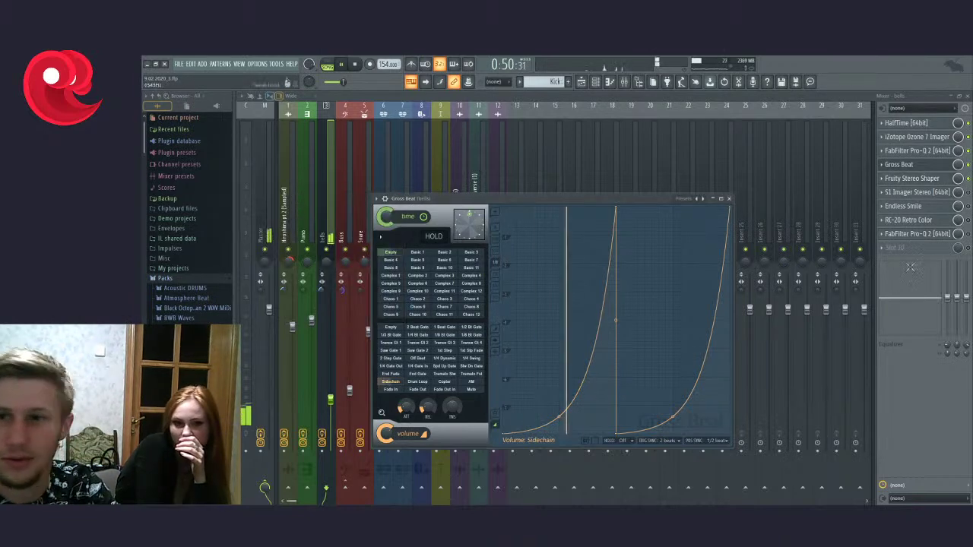
pyautogui.press('space')
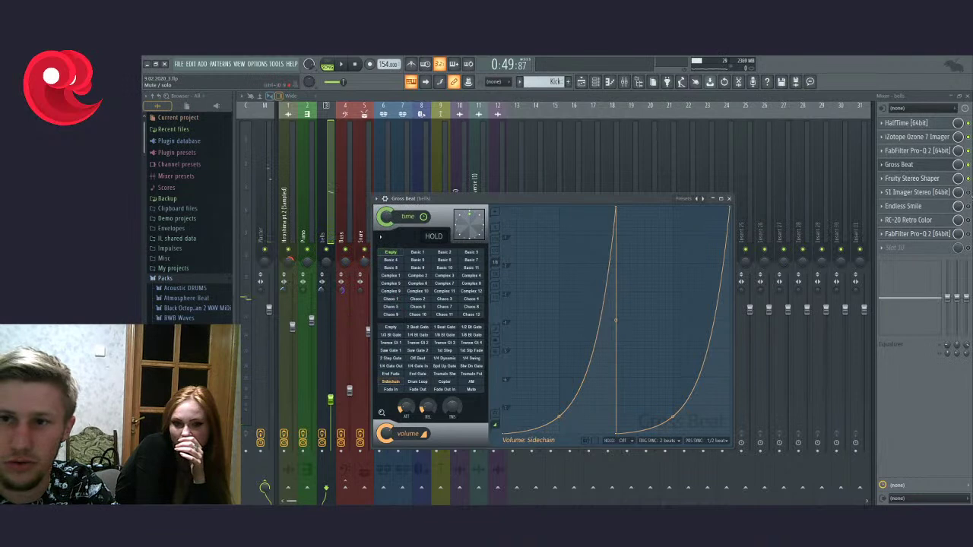
# Step: Turn on S1 Imager Stereo on the bells channel and view its width settings while the bells play
pyautogui.click(970, 196)
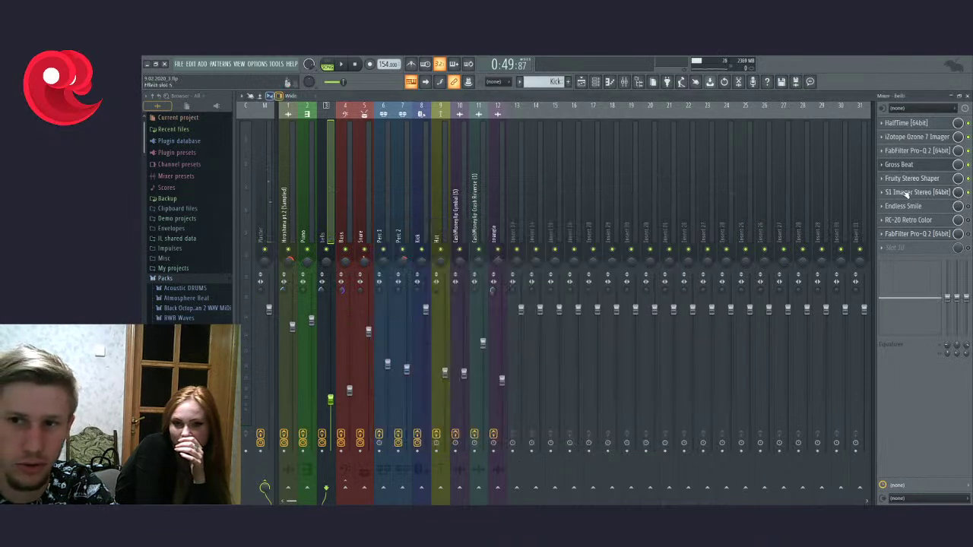
pyautogui.click(906, 193)
pyautogui.press('space')
pyautogui.moveTo(395, 203); pyautogui.dragTo(532, 205)
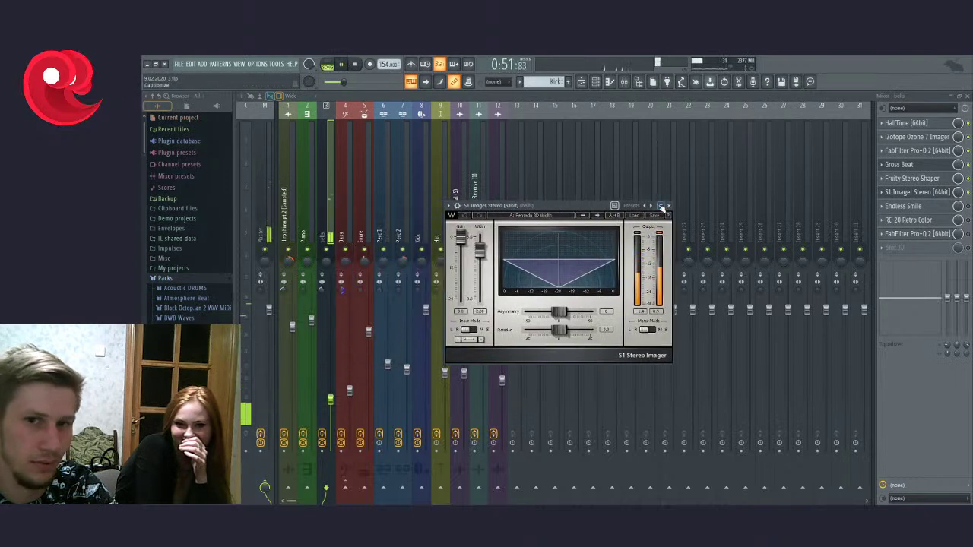
pyautogui.click(669, 206)
pyautogui.click(728, 194)
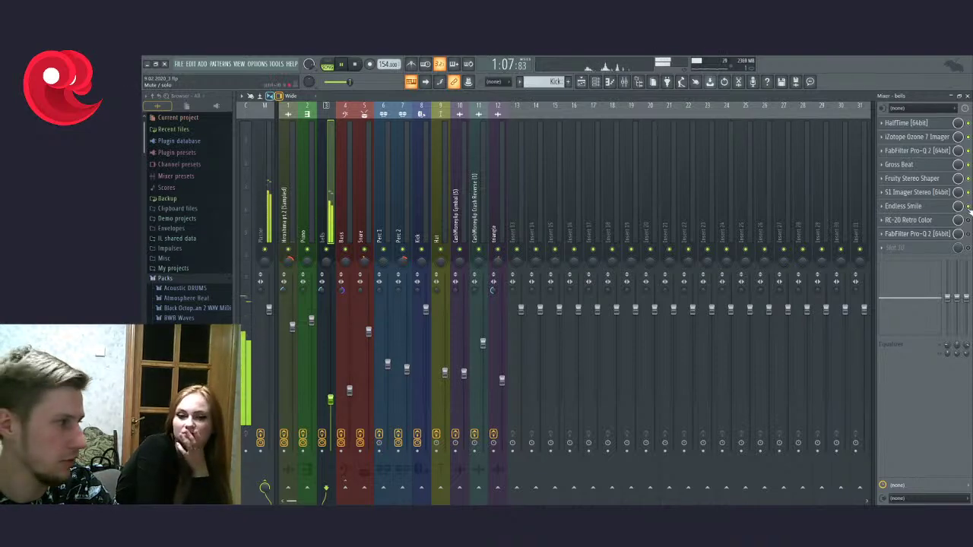
# Step: Set the Intensity of Endless Smile on the bells to 38%, and inspect the Distort module in RC-20 Retro Color
pyautogui.click(929, 208)
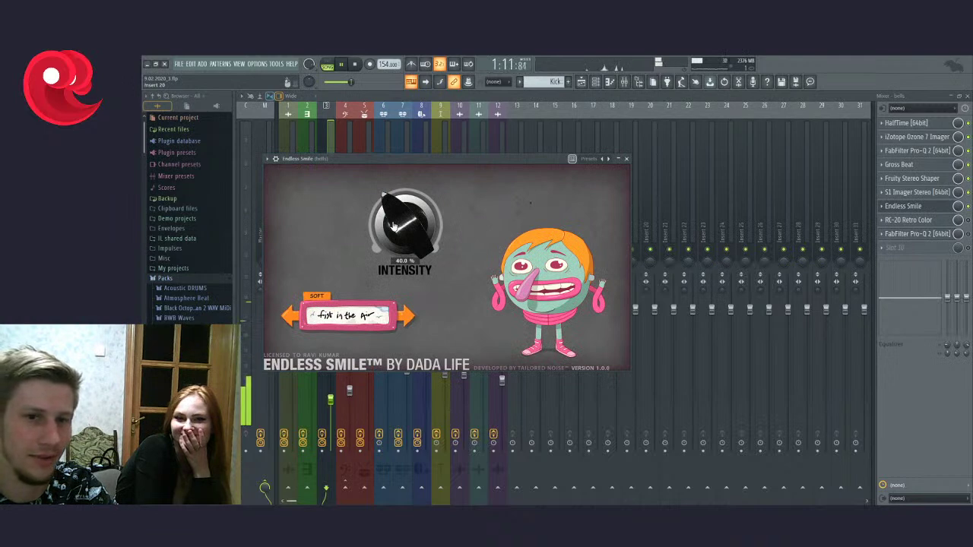
pyautogui.moveTo(389, 219)
pyautogui.mouseDown()
pyautogui.moveTo(394, 185)
pyautogui.moveTo(391, 213)
pyautogui.mouseUp()
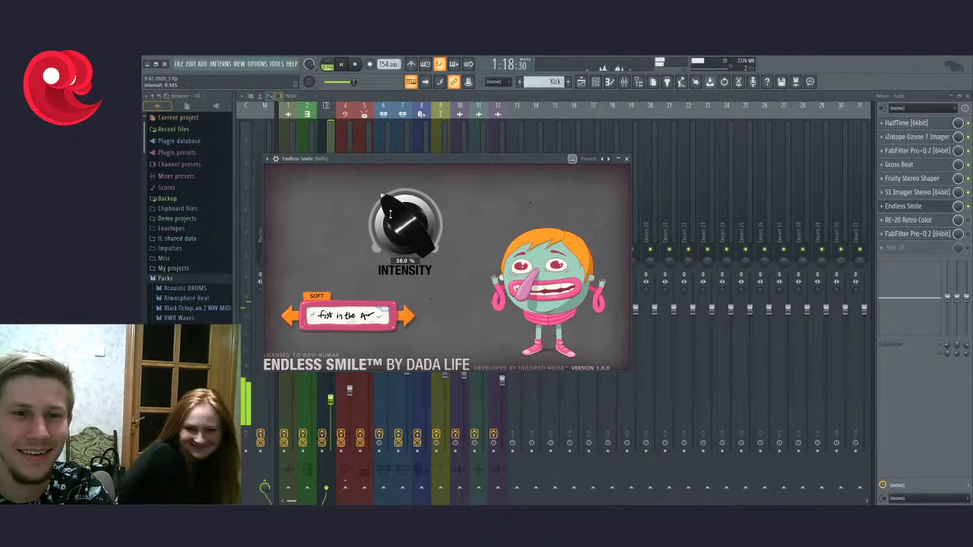
pyautogui.click(626, 159)
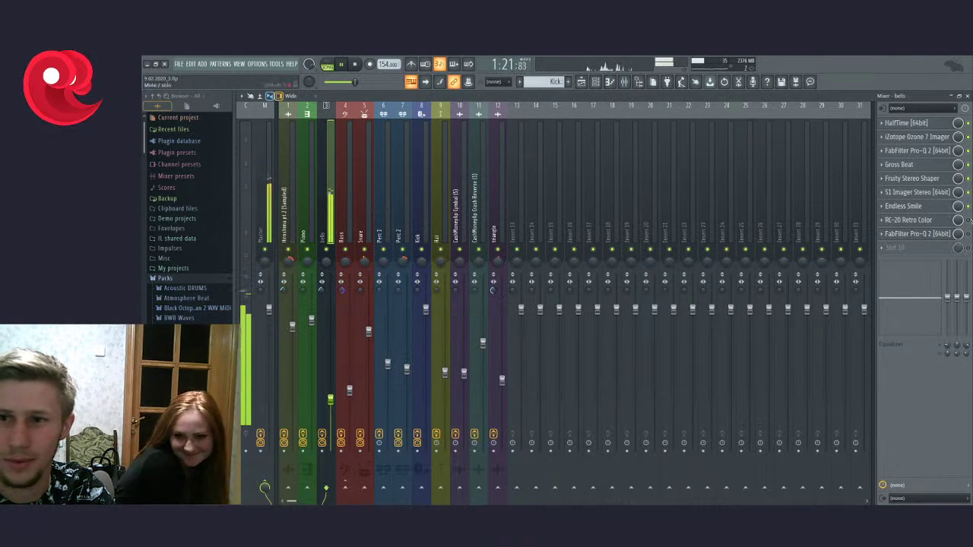
pyautogui.click(911, 221)
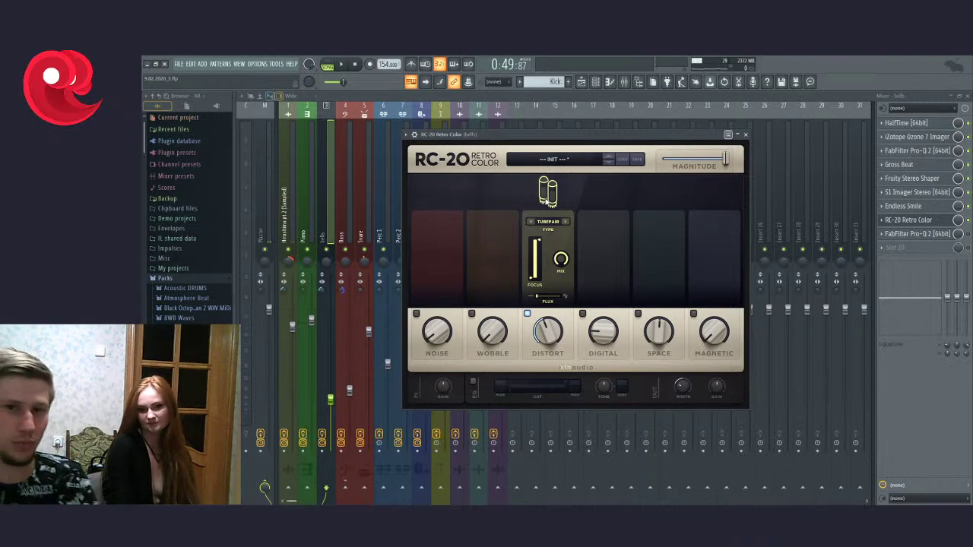
pyautogui.click(746, 135)
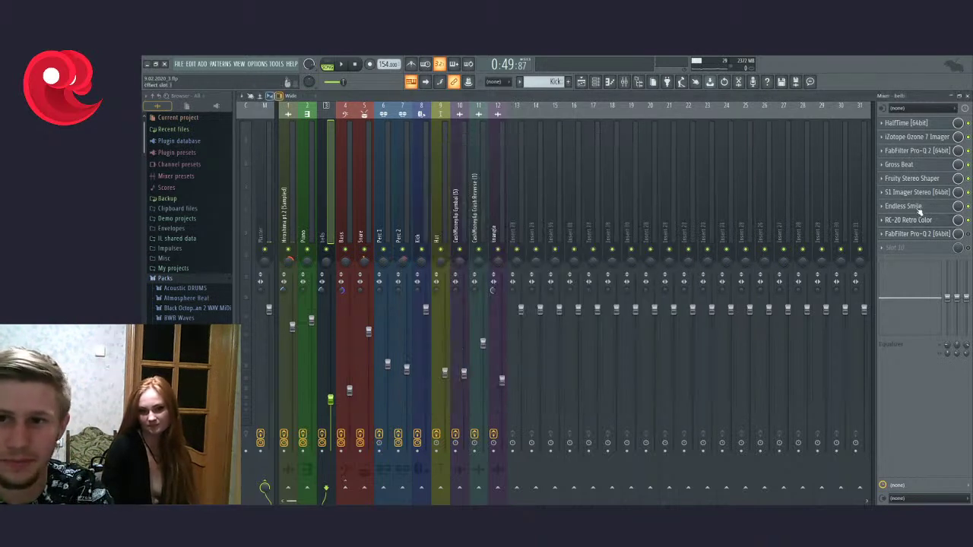
# Step: Play the bells through the last FabFilter Pro-Q 2, auditioning its dip near 2 kHz in solo, then close the equalizer
pyautogui.click(926, 234)
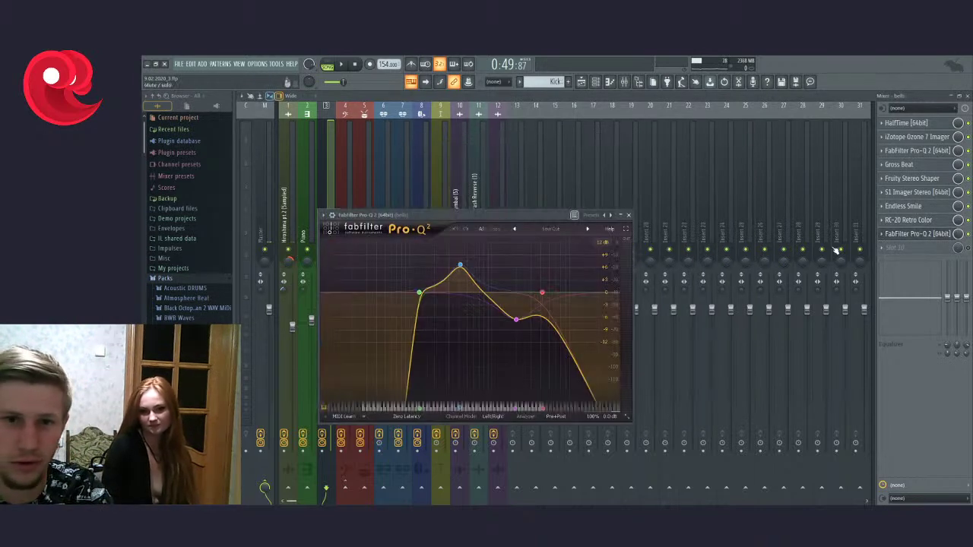
pyautogui.press('space')
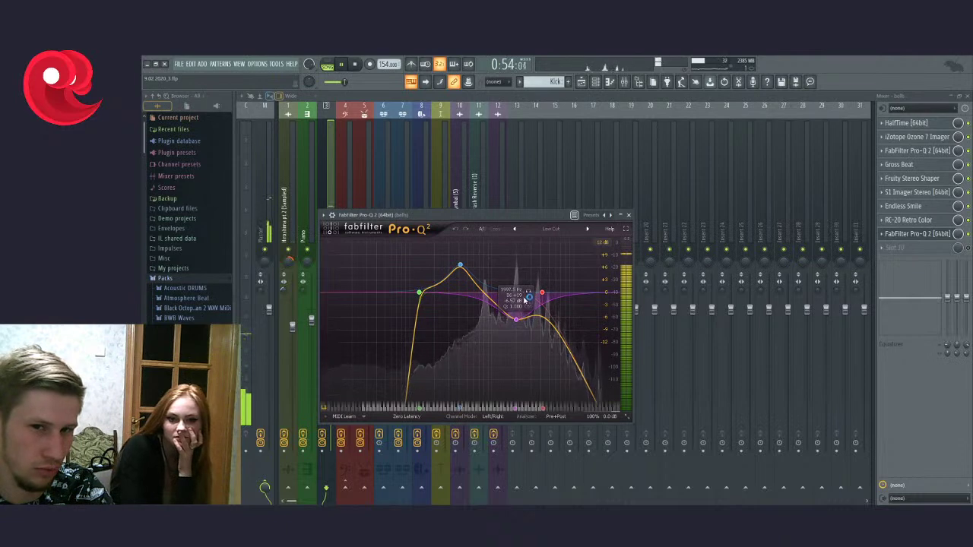
pyautogui.click(529, 293)
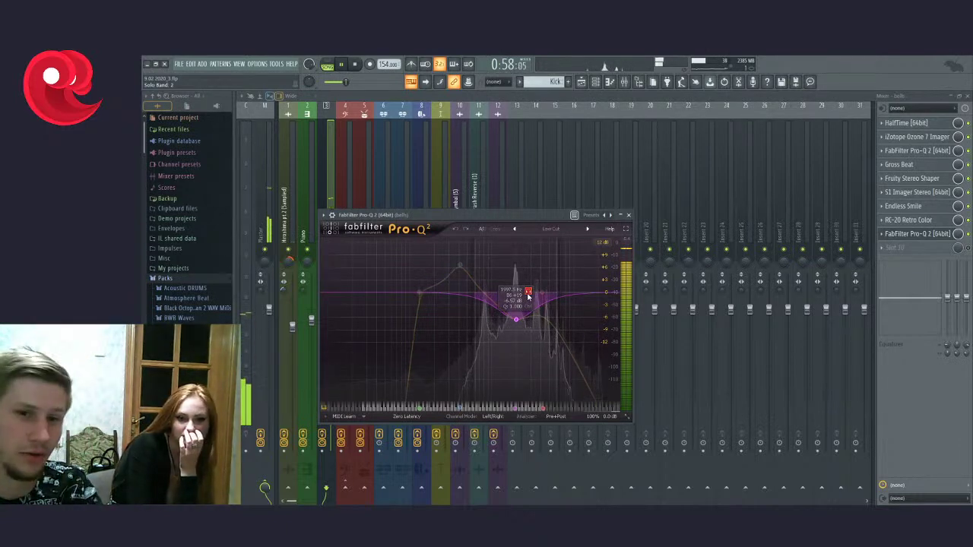
pyautogui.click(529, 293)
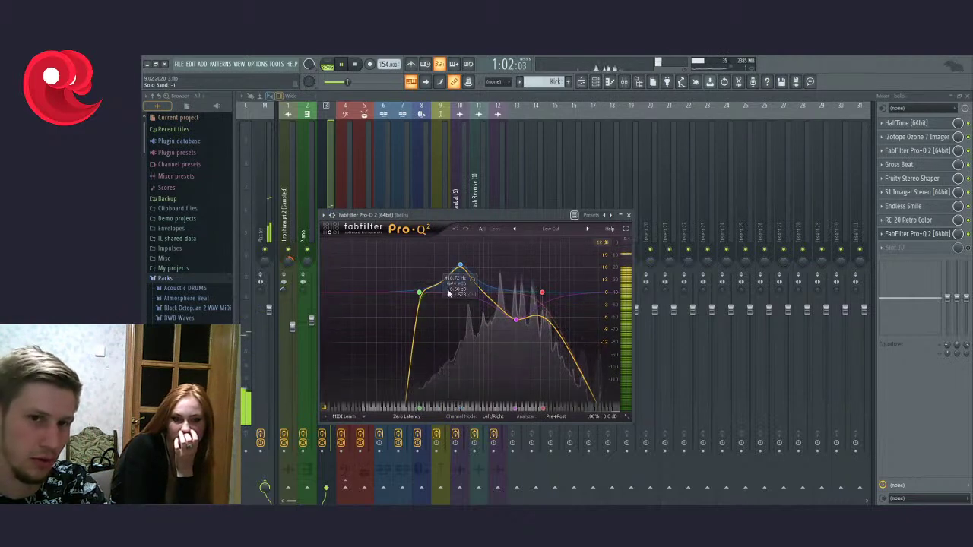
pyautogui.click(628, 215)
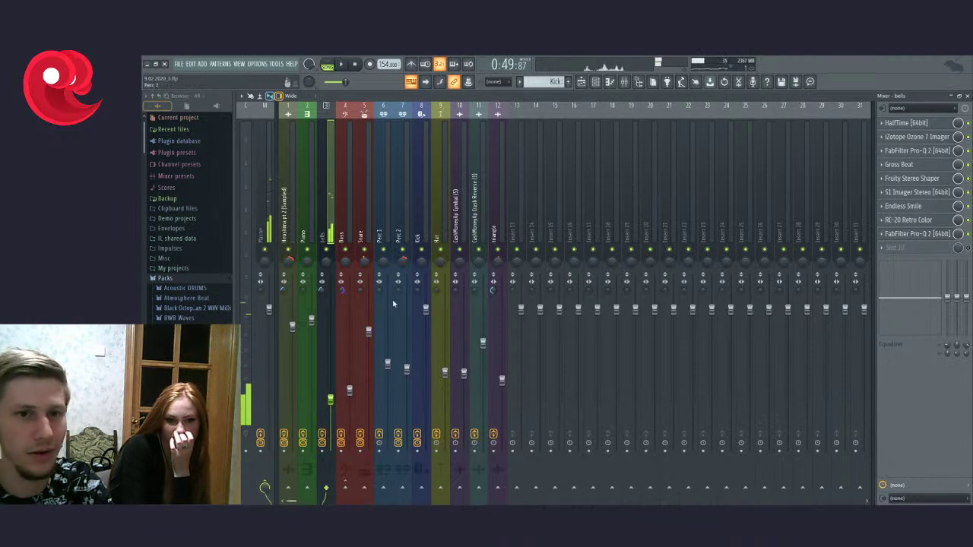
# Step: Solo the Piano track in the playlist, select the Piano channel in the mixer, and play it
pyautogui.click(582, 81)
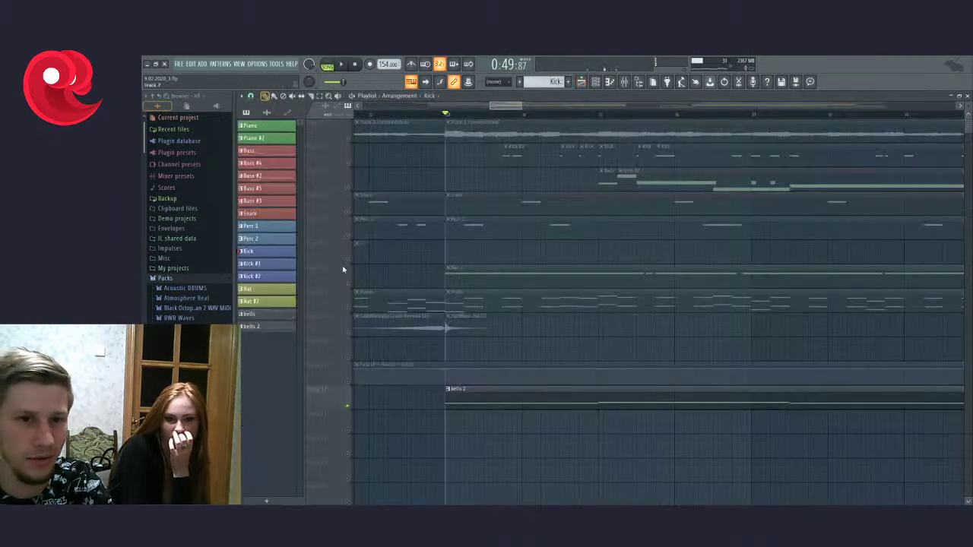
pyautogui.click(348, 285)
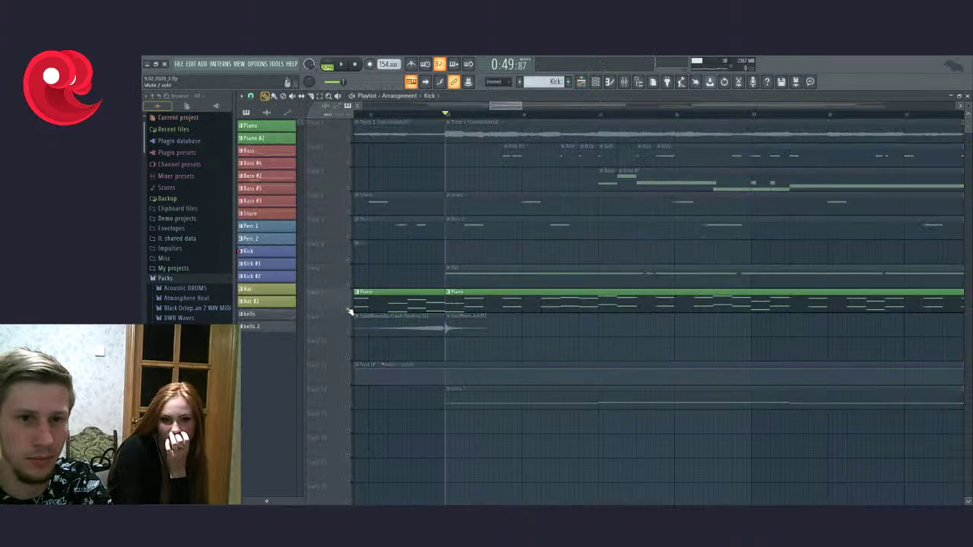
pyautogui.rightClick(347, 308)
pyautogui.click(624, 82)
pyautogui.click(312, 212)
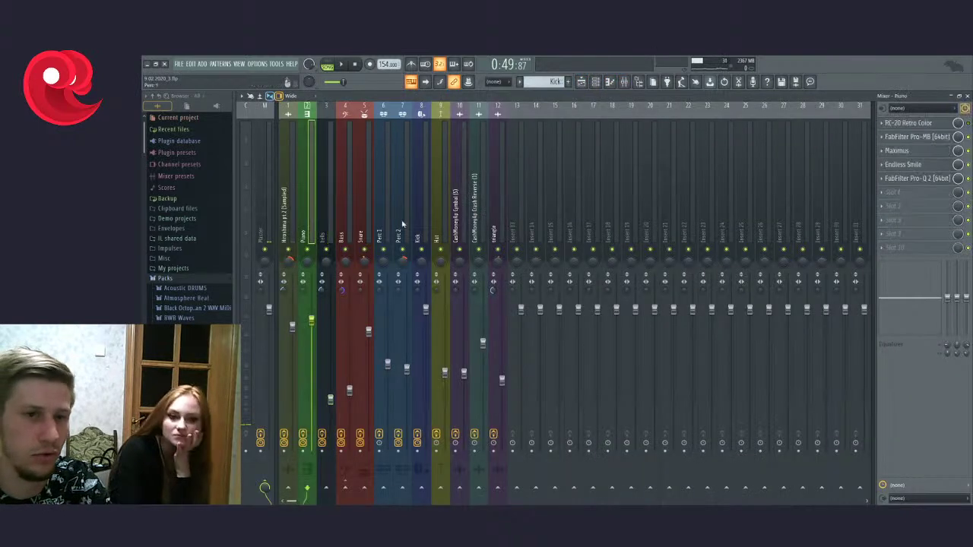
pyautogui.press('space')
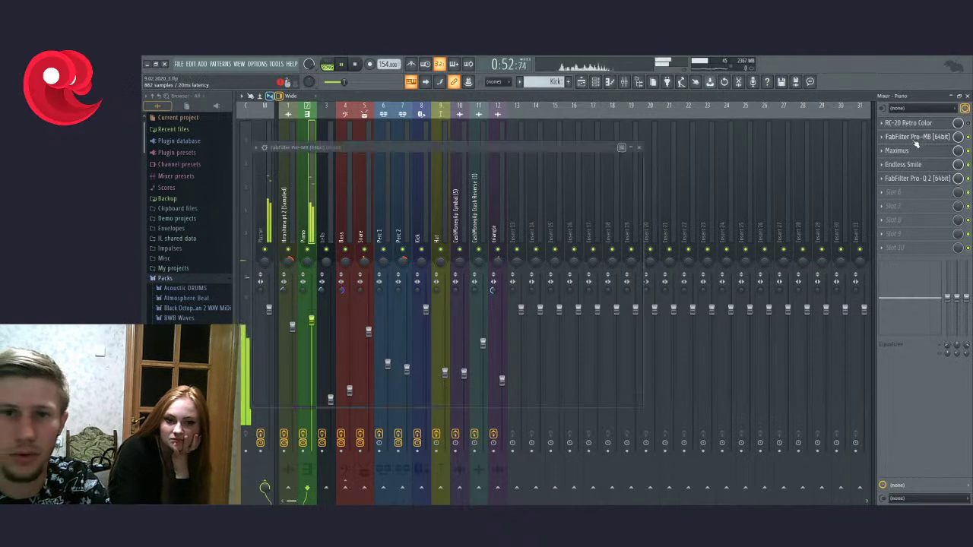
# Step: Examine the settings of FabFilter Pro-MB, Maximus and Endless Smile on the Piano channel while the piano plays
pyautogui.click(916, 138)
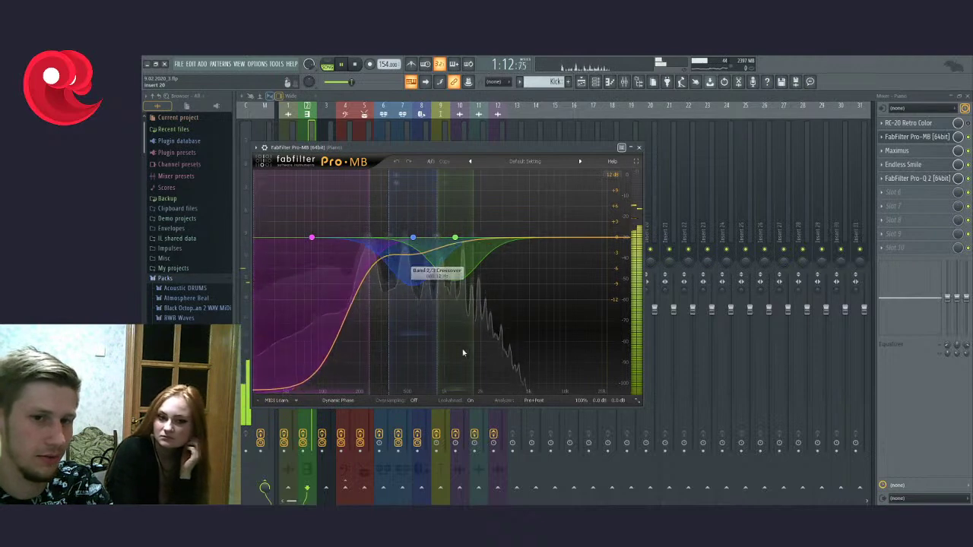
pyautogui.click(639, 147)
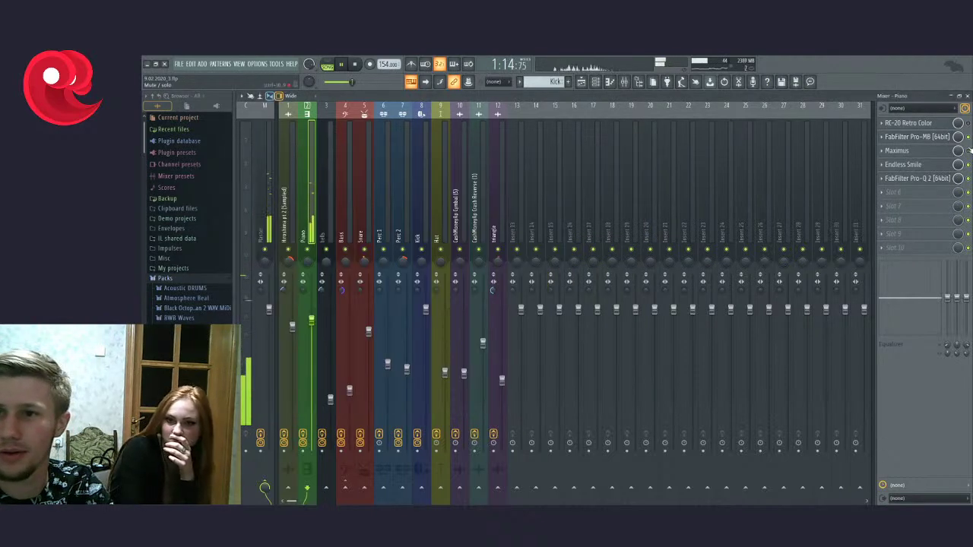
pyautogui.click(919, 151)
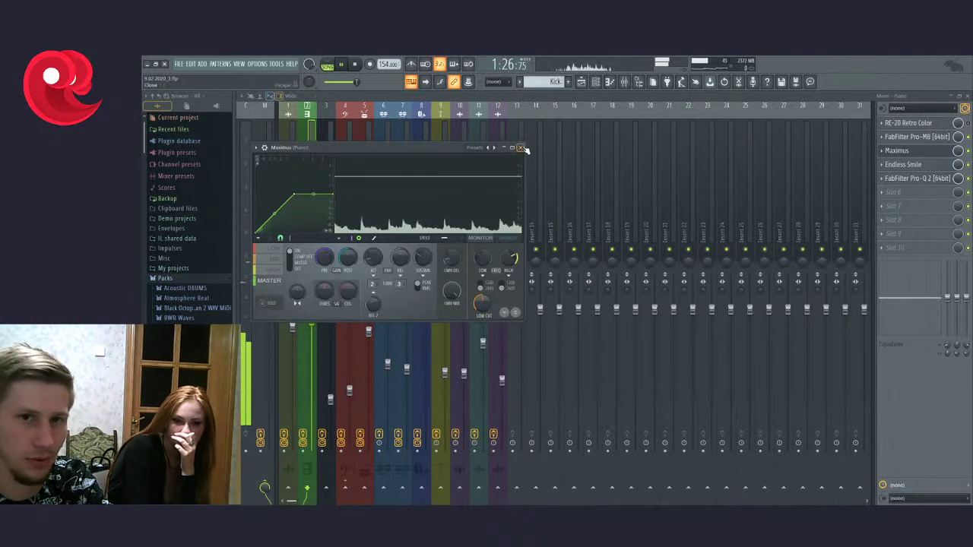
pyautogui.click(521, 148)
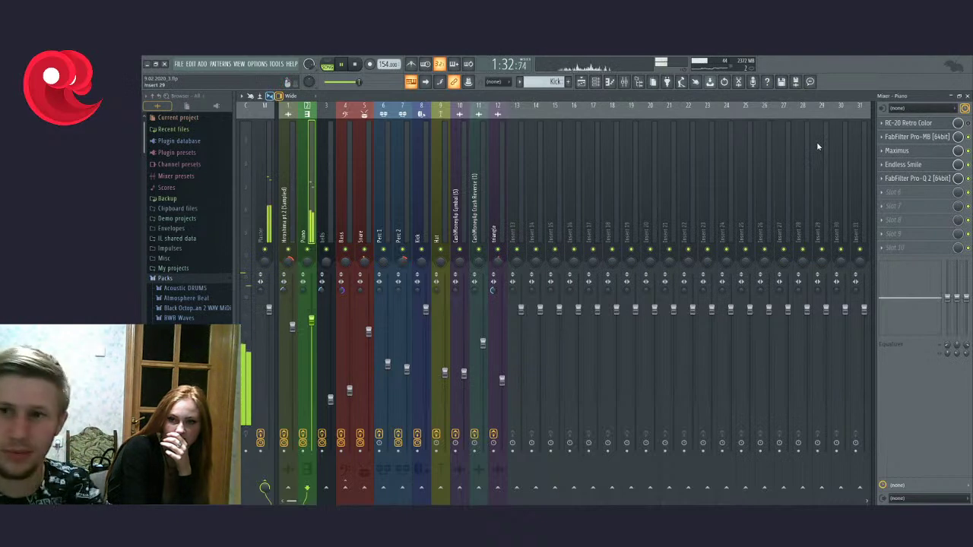
pyautogui.click(915, 165)
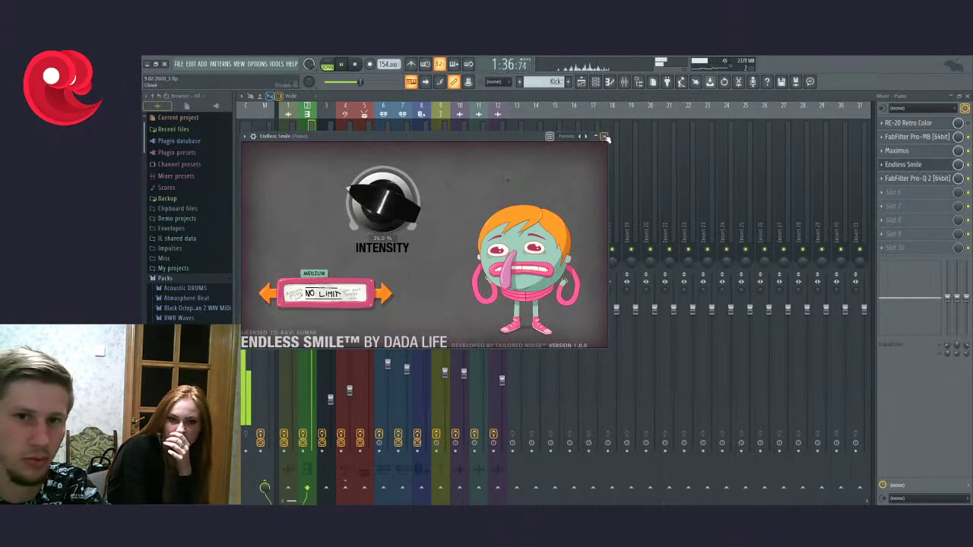
pyautogui.click(604, 136)
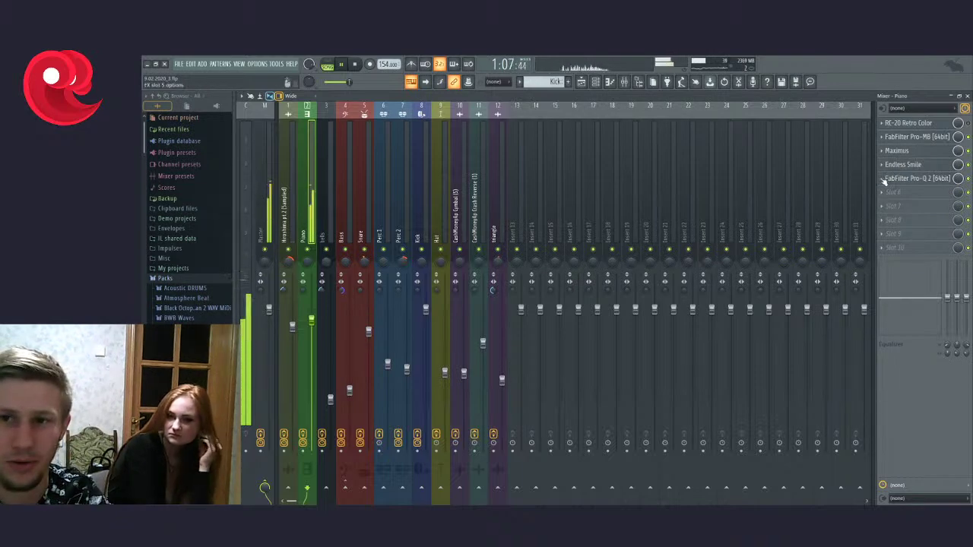
# Step: Try Fruity Reeverb 2 ahead of FabFilter Pro-Q 2 on the piano, then undo it and return the equalizer to slot 5
pyautogui.moveTo(883, 180); pyautogui.dragTo(885, 193)
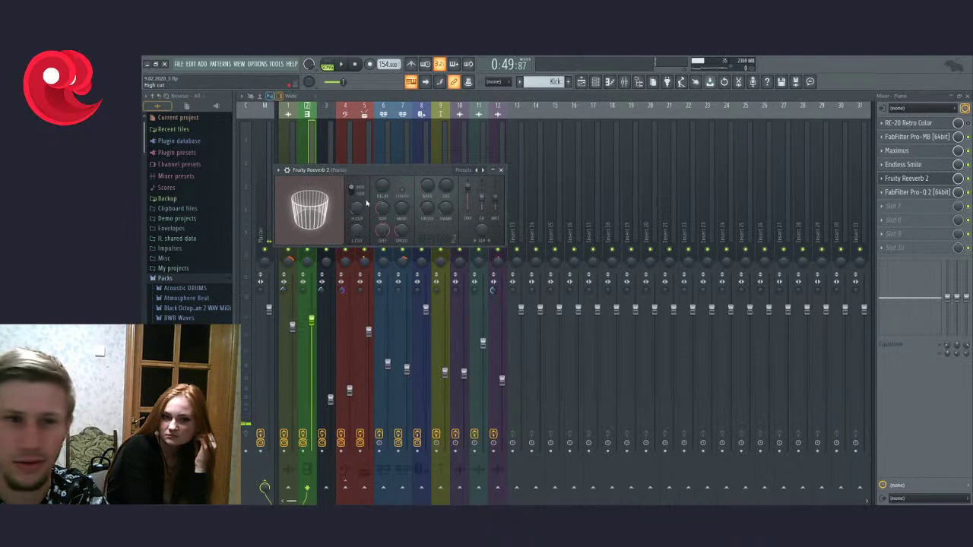
pyautogui.moveTo(468, 187); pyautogui.dragTo(469, 207)
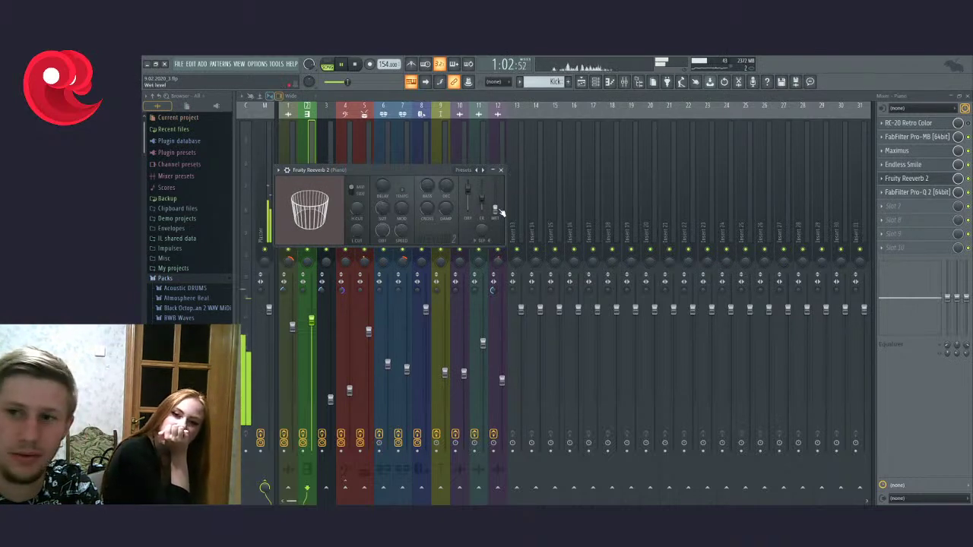
pyautogui.click(501, 172)
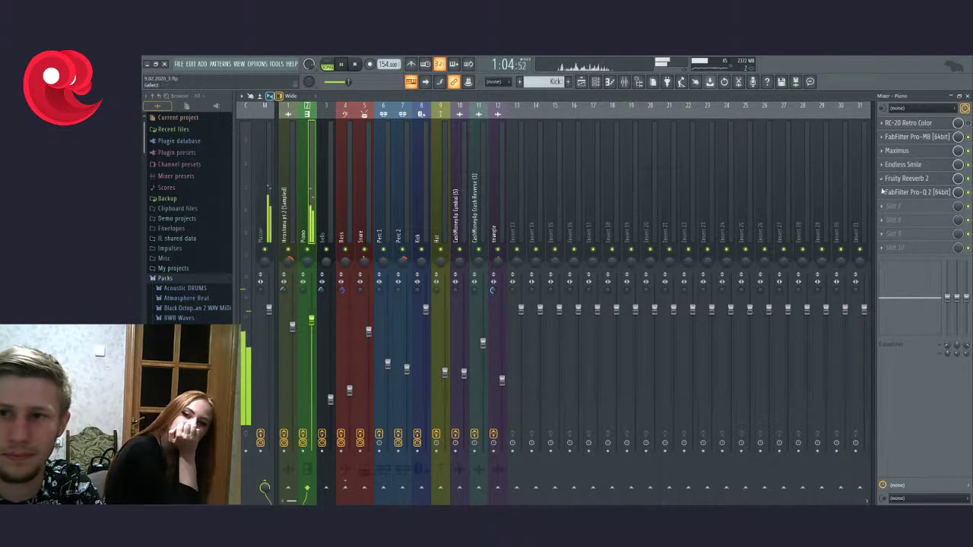
pyautogui.hotkey('ctrl', 'z')
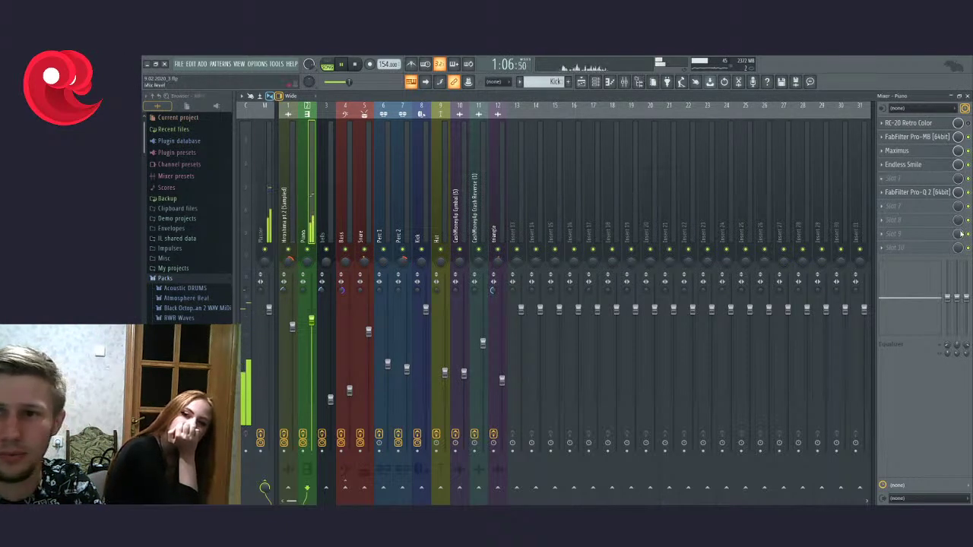
pyautogui.moveTo(921, 194); pyautogui.dragTo(919, 176)
# Step: Open FabFilter Pro-Q 2 on the Piano channel and examine its low cut during playback
pyautogui.click(918, 179)
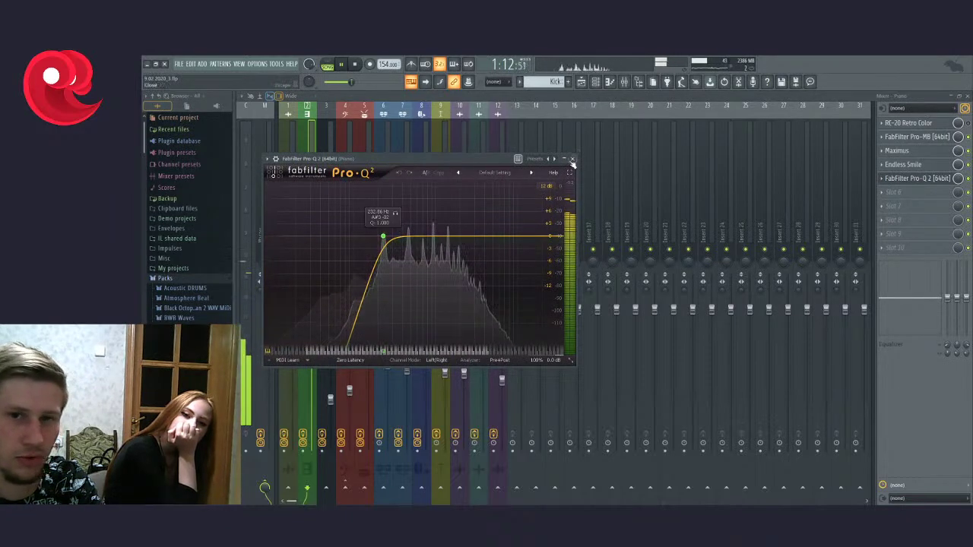
# Step: Select the Hiroshima pt.2 (Sampled) mixer channel, stop playback, and clear the solo so that all playlist tracks are active
pyautogui.press('Escape')
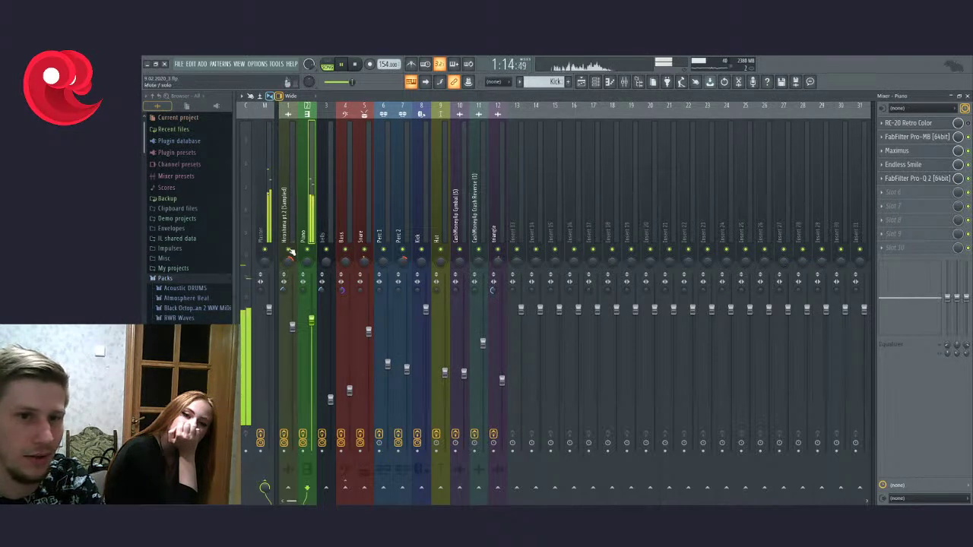
pyautogui.click(285, 228)
pyautogui.press('space')
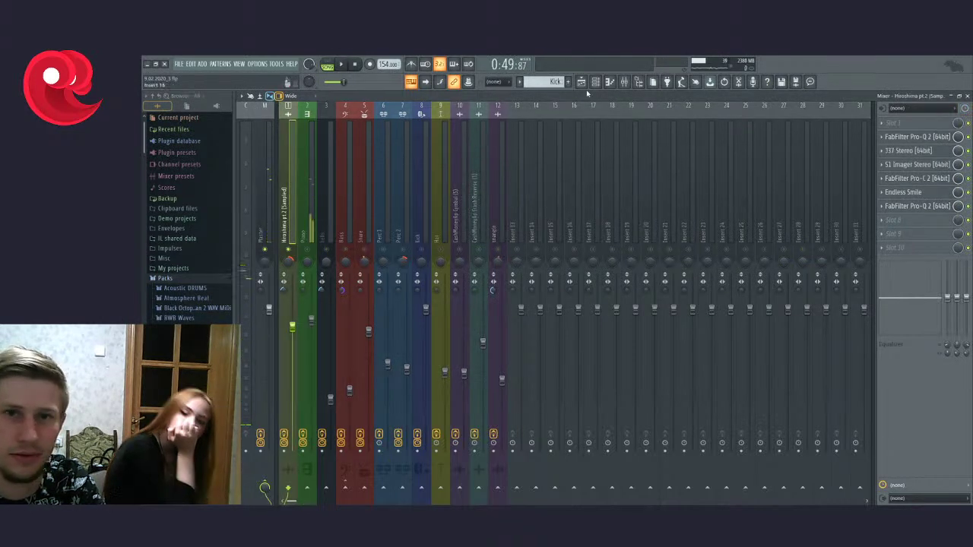
pyautogui.click(585, 84)
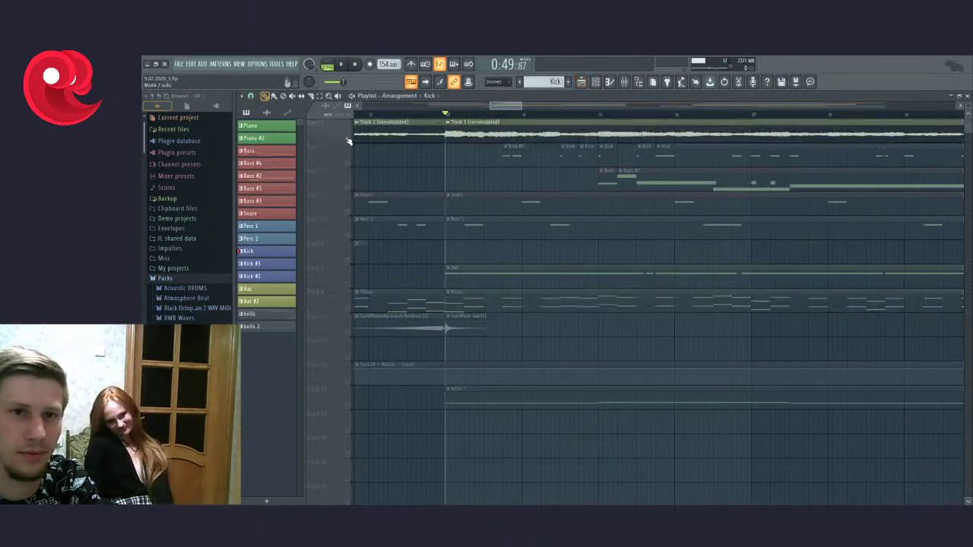
pyautogui.rightClick(349, 139)
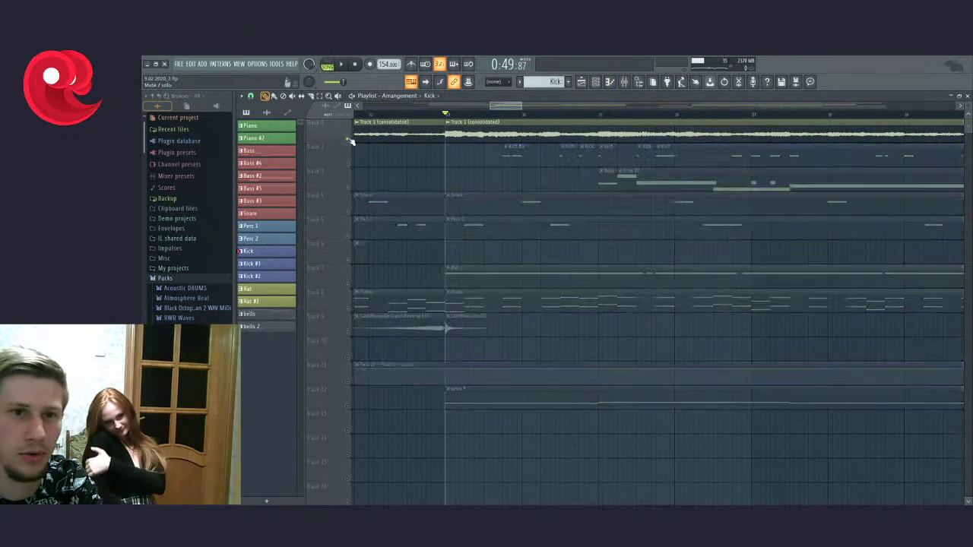
pyautogui.rightClick(349, 139)
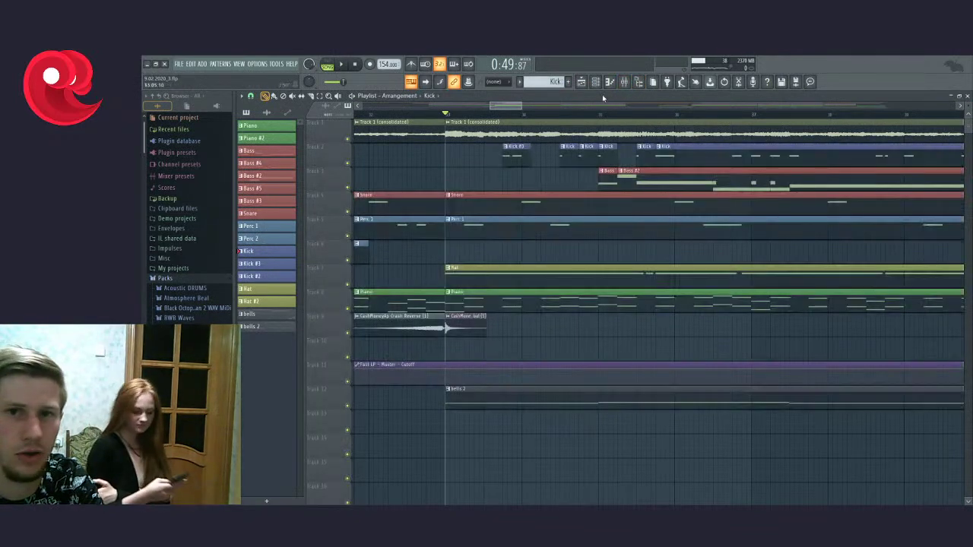
pyautogui.click(623, 82)
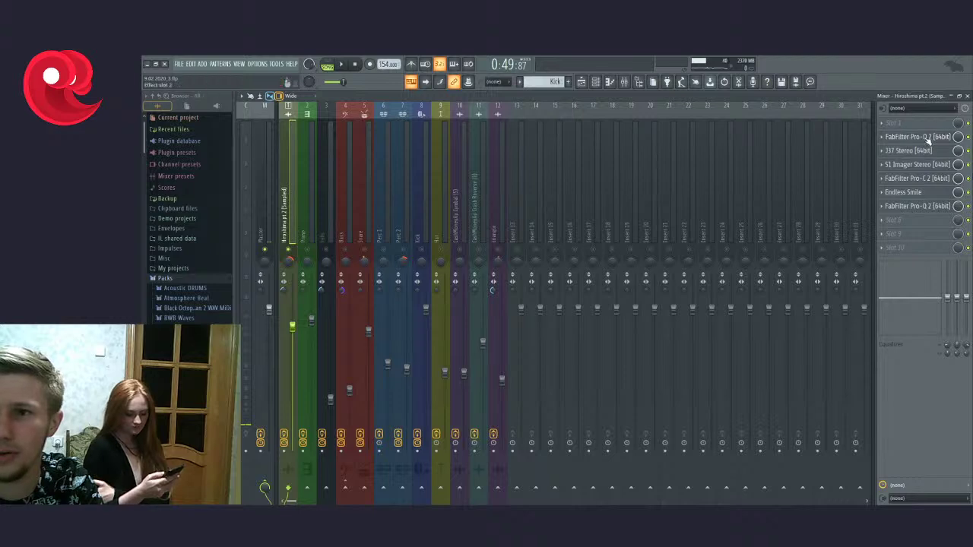
# Step: Examine the first FabFilter Pro-Q 2 on the Hiroshima pt.2 channel, then play the soloed sample with and without its effects
pyautogui.click(929, 138)
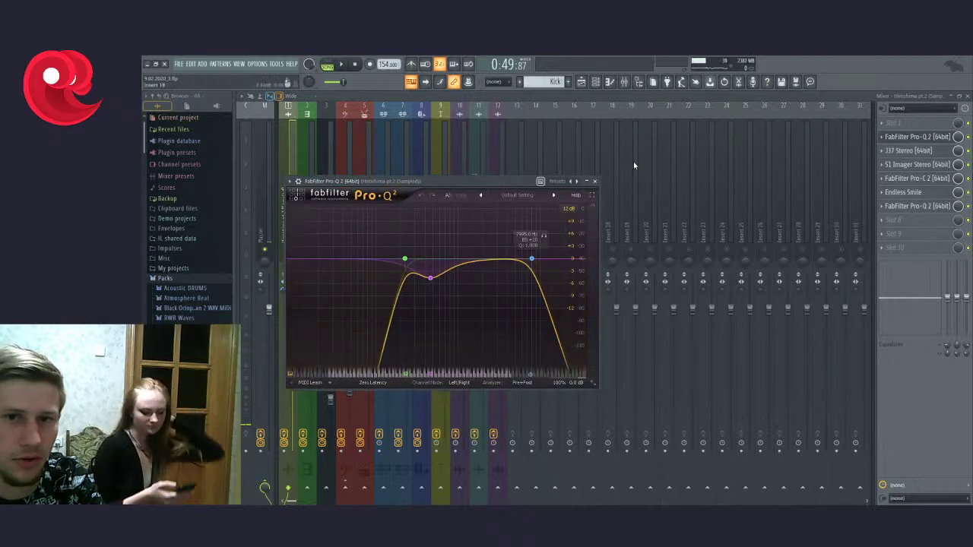
pyautogui.click(595, 181)
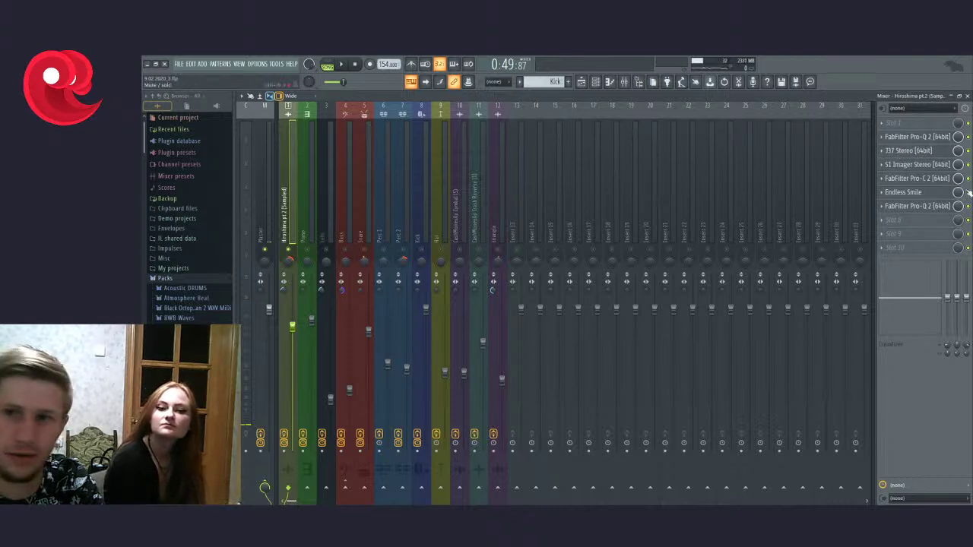
pyautogui.press('space')
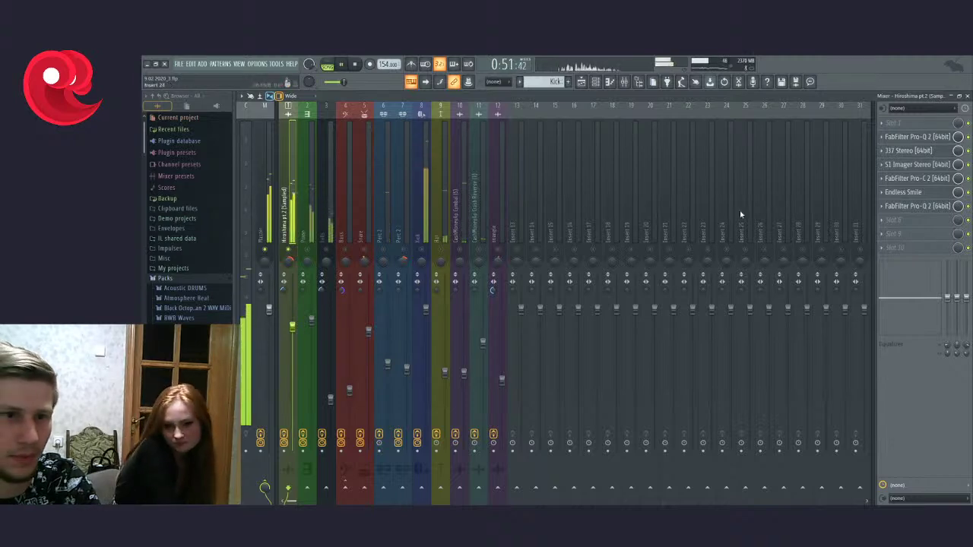
pyautogui.press('space')
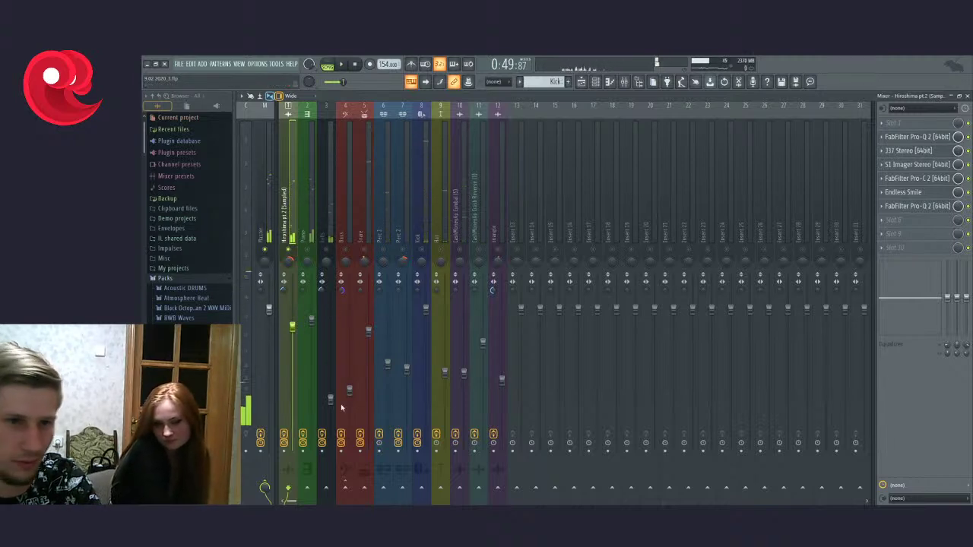
pyautogui.press('space')
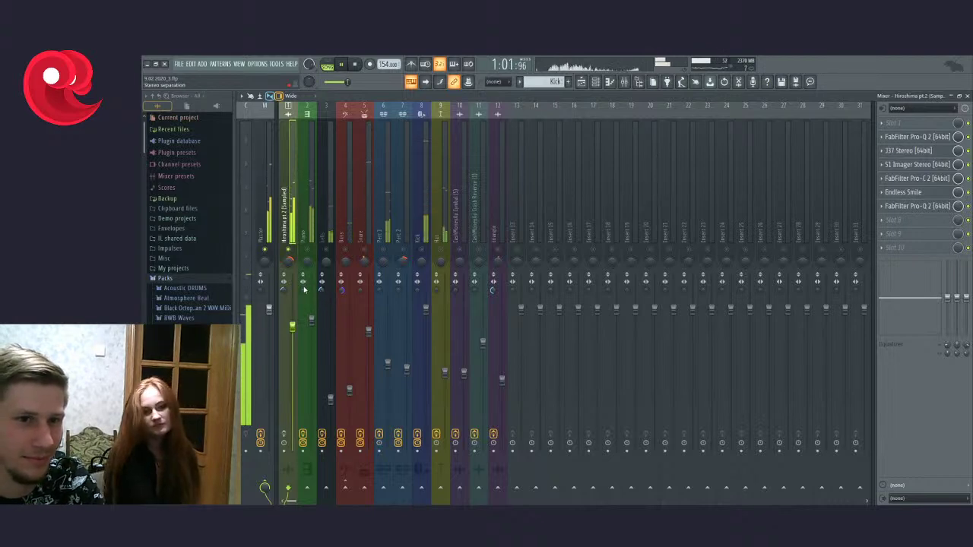
pyautogui.press('space')
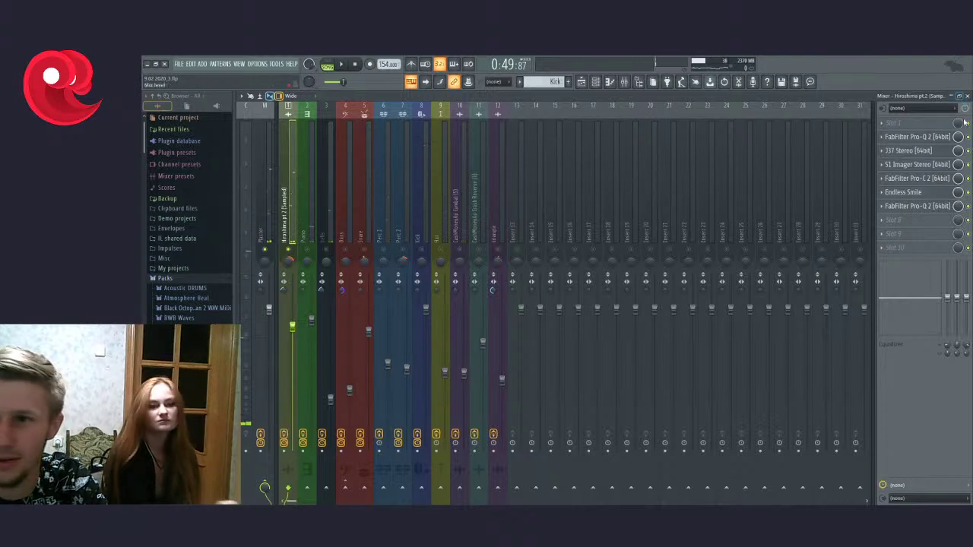
# Step: Play the soloed sample with only its first equalizer enabled and examine that equalizer's cuts, then restart playback with J37 Stereo added
pyautogui.press('space')
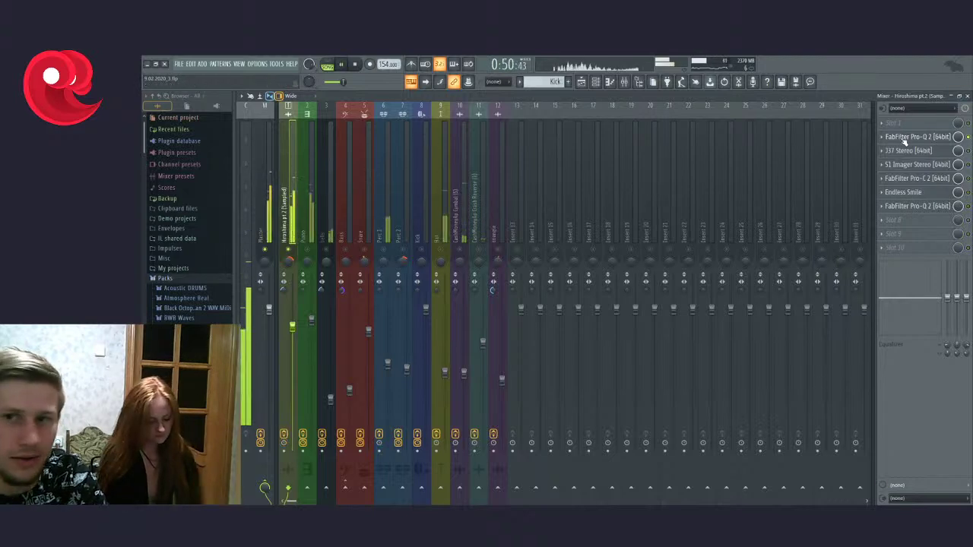
pyautogui.click(904, 137)
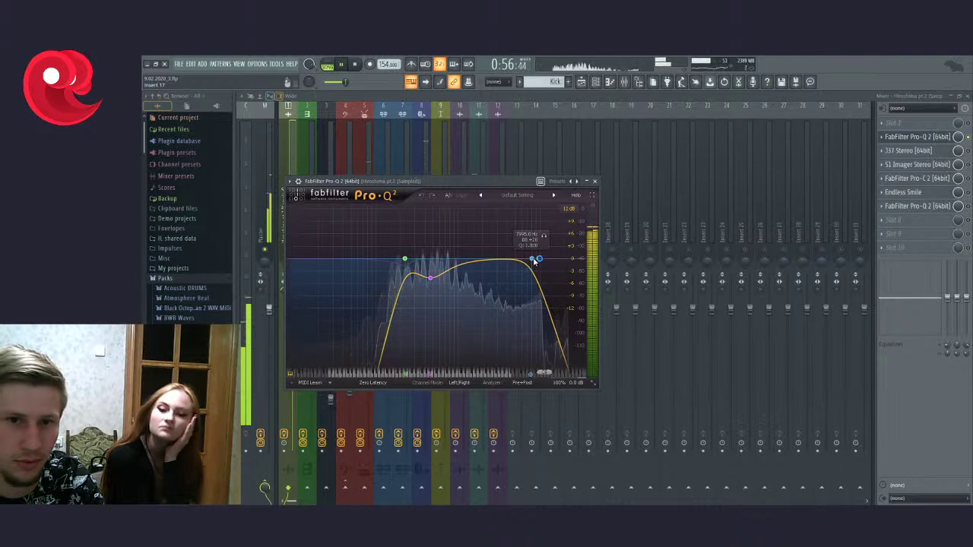
pyautogui.click(595, 182)
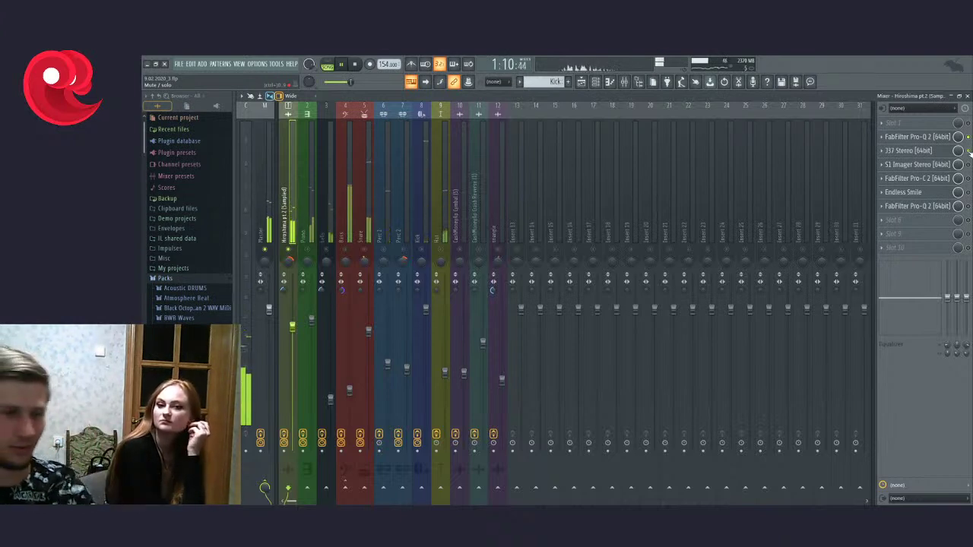
pyautogui.press('space')
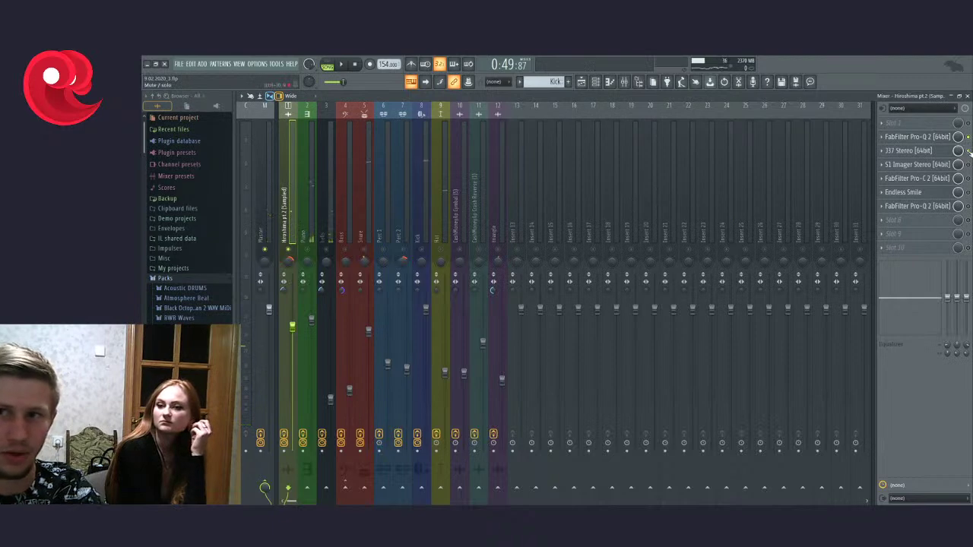
pyautogui.press('space')
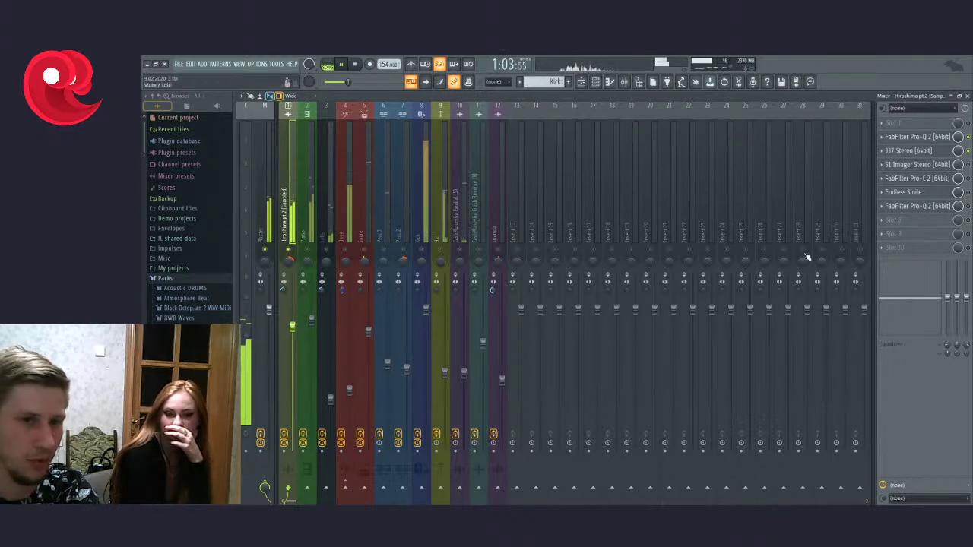
# Step: Examine the settings of J37 Stereo and S1 Imager Stereo on the Hiroshima pt.2 channel while the sample plays
pyautogui.click(907, 151)
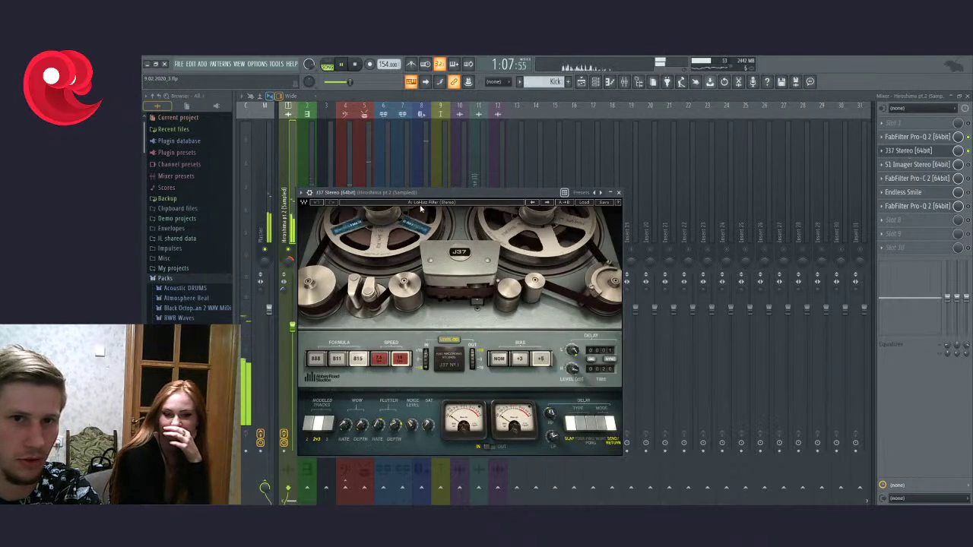
pyautogui.click(619, 194)
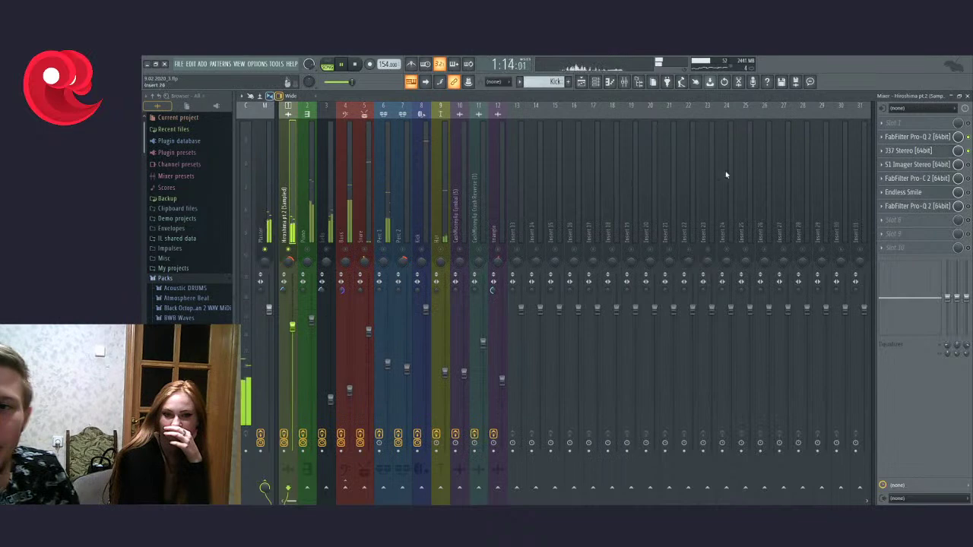
pyautogui.click(939, 164)
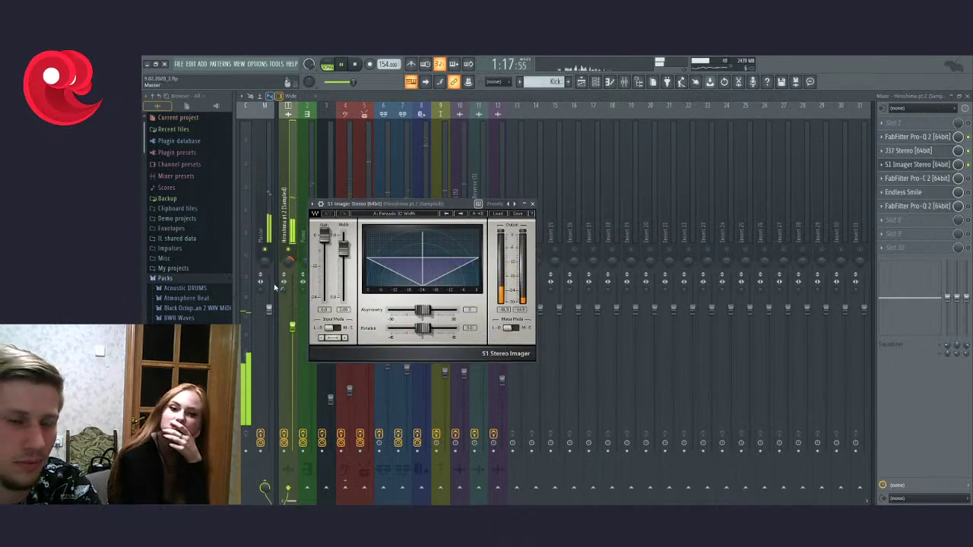
pyautogui.click(935, 164)
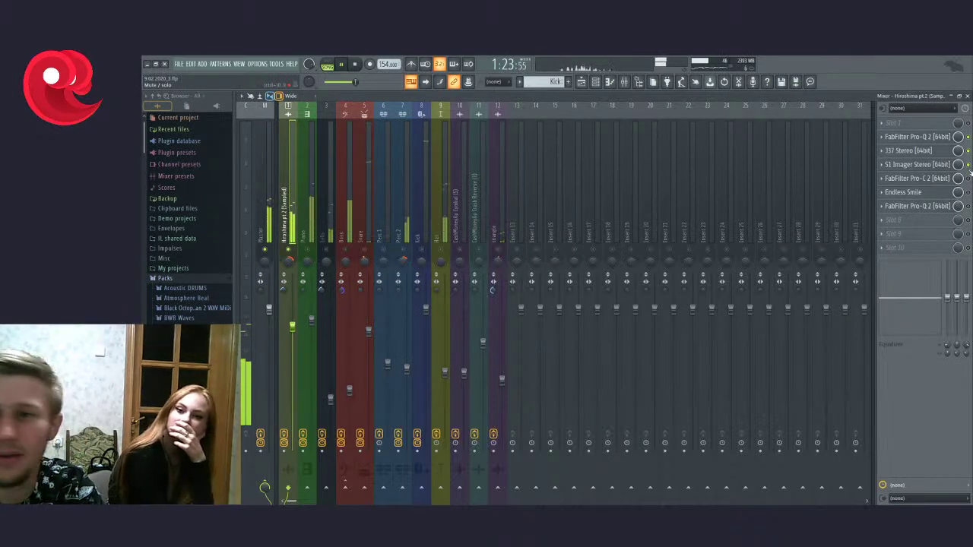
# Step: Examine FabFilter Pro-C 2 and Endless Smile on the Hiroshima pt.2 channel during playback
pyautogui.click(927, 179)
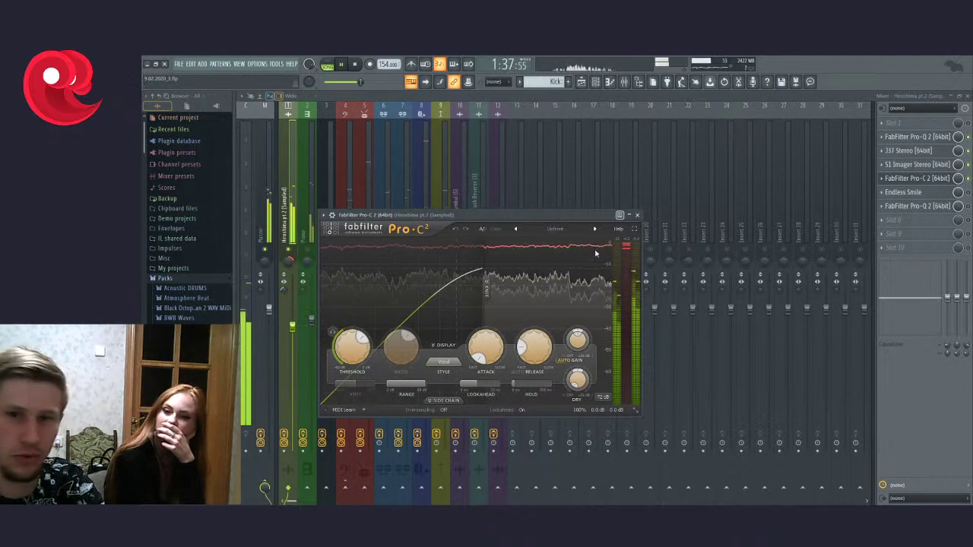
pyautogui.click(923, 180)
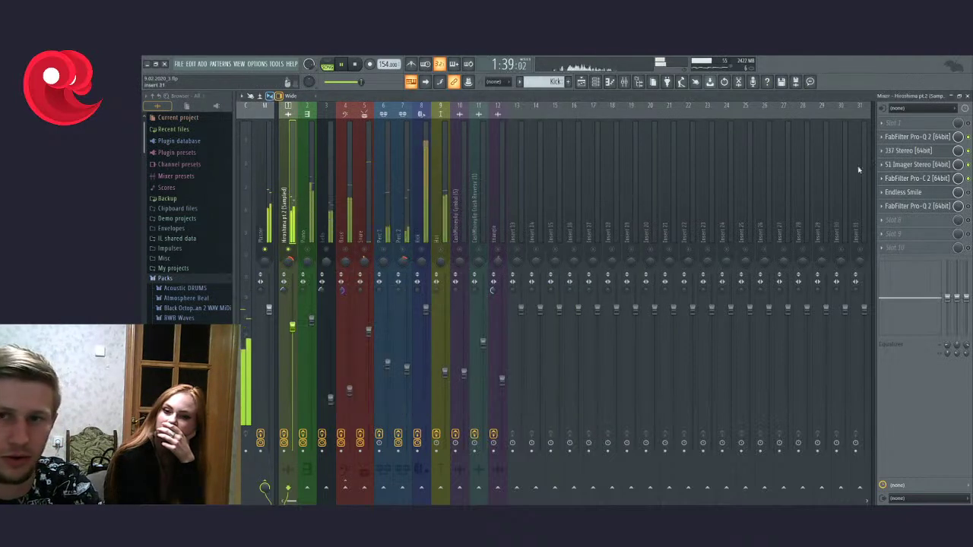
pyautogui.click(899, 193)
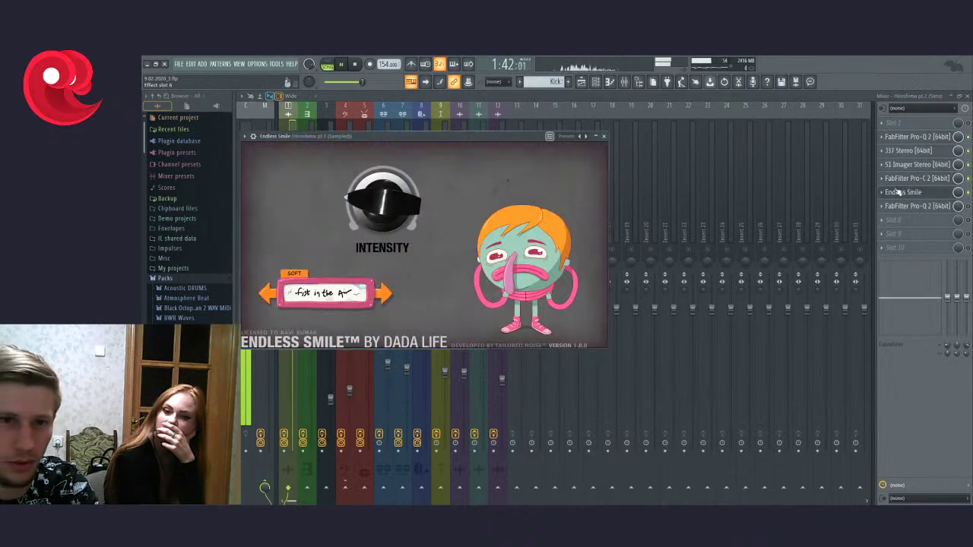
pyautogui.click(601, 137)
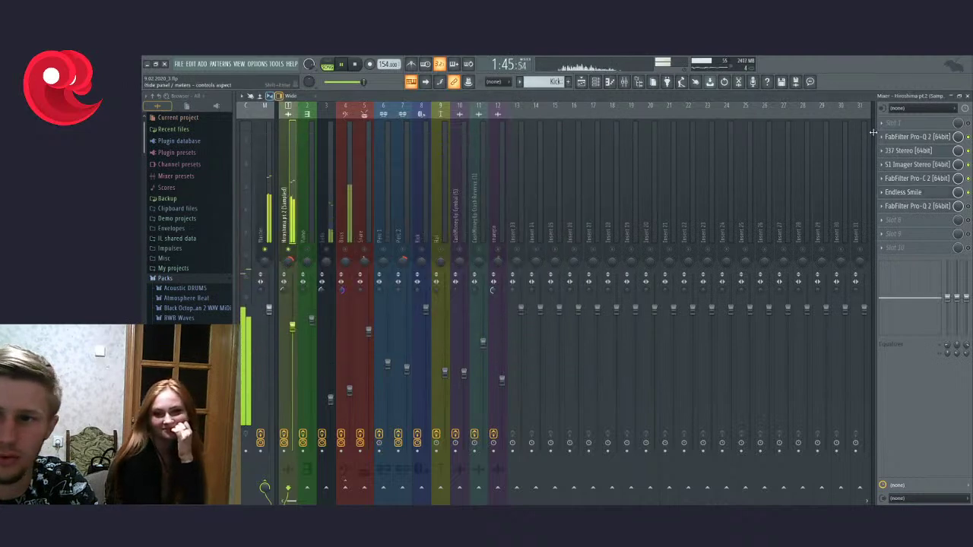
# Step: Add a high-frequency band to the second FabFilter Pro-Q 2 on the Hiroshima pt.2 channel and audition it soloed around the high cut
pyautogui.click(924, 209)
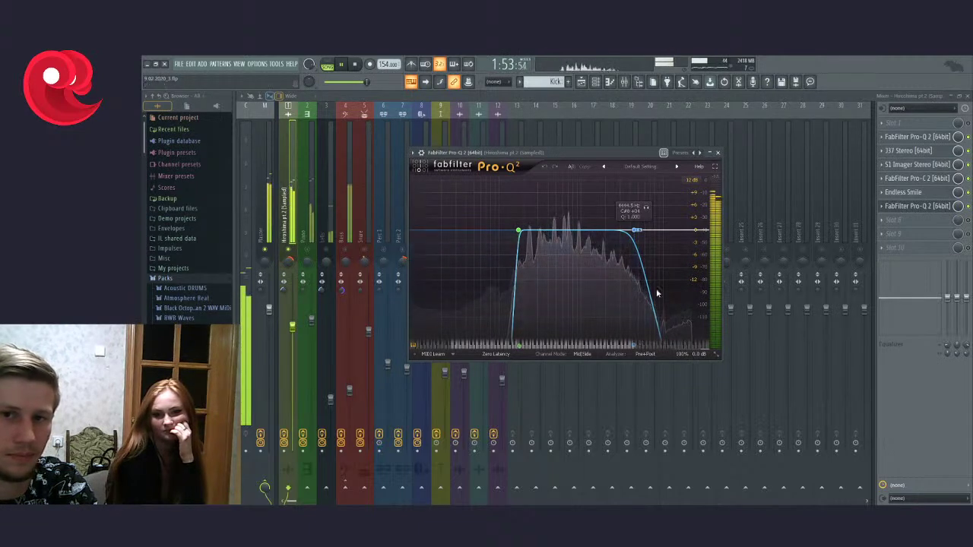
pyautogui.moveTo(645, 207); pyautogui.dragTo(648, 244)
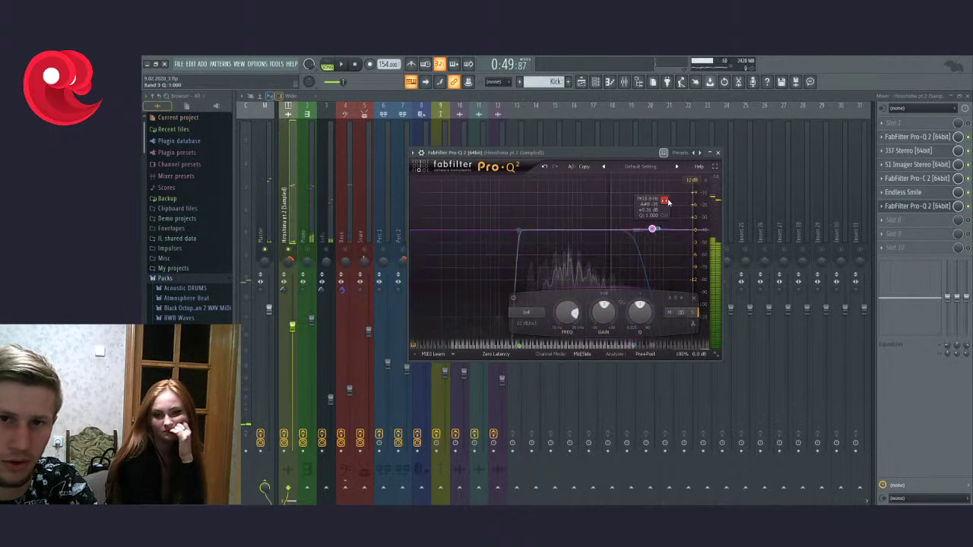
pyautogui.moveTo(667, 202)
pyautogui.mouseDown()
pyautogui.moveTo(690, 203)
pyautogui.moveTo(660, 205)
pyautogui.moveTo(678, 210)
pyautogui.mouseUp()
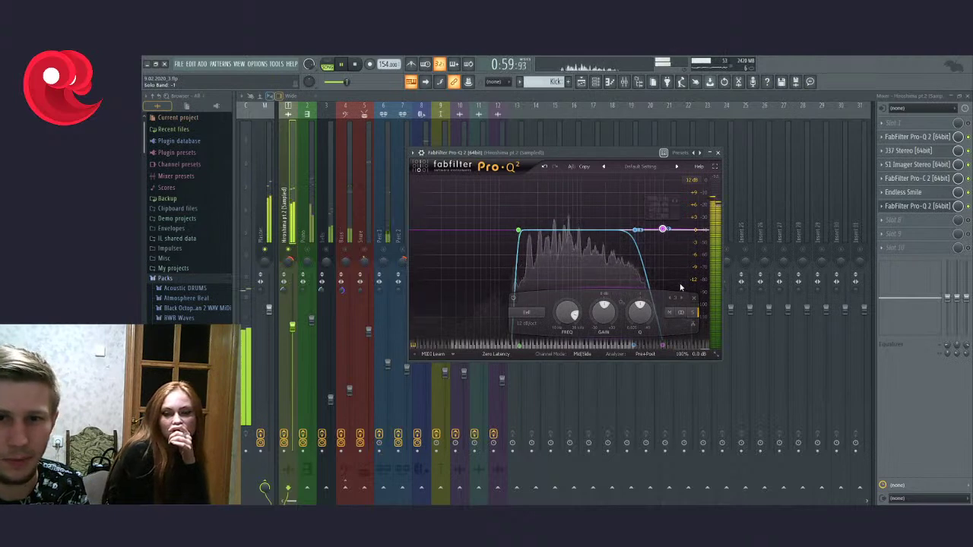
pyautogui.click(717, 153)
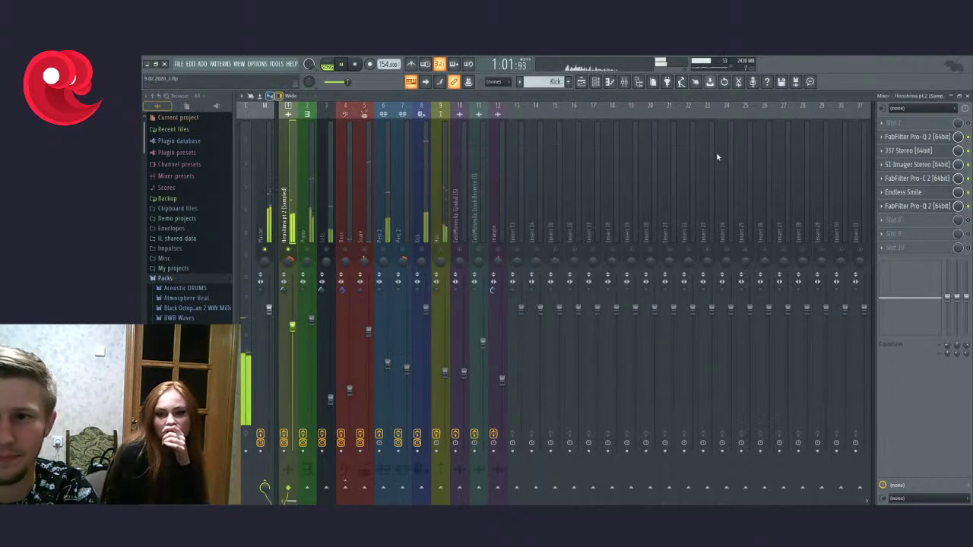
# Step: Solo and select the Bass mixer channel and play the song from where the first bass clip starts
pyautogui.rightClick(310, 250)
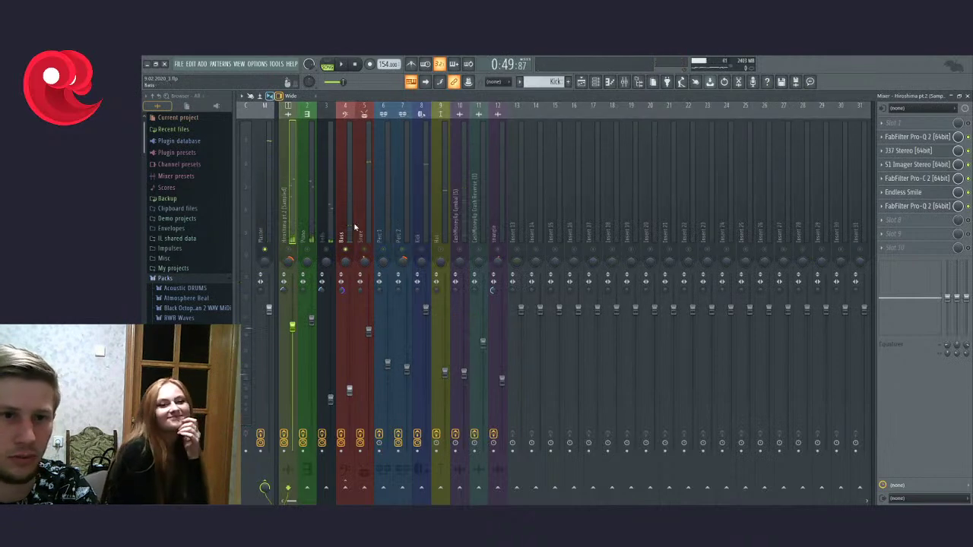
pyautogui.click(354, 226)
pyautogui.press('space')
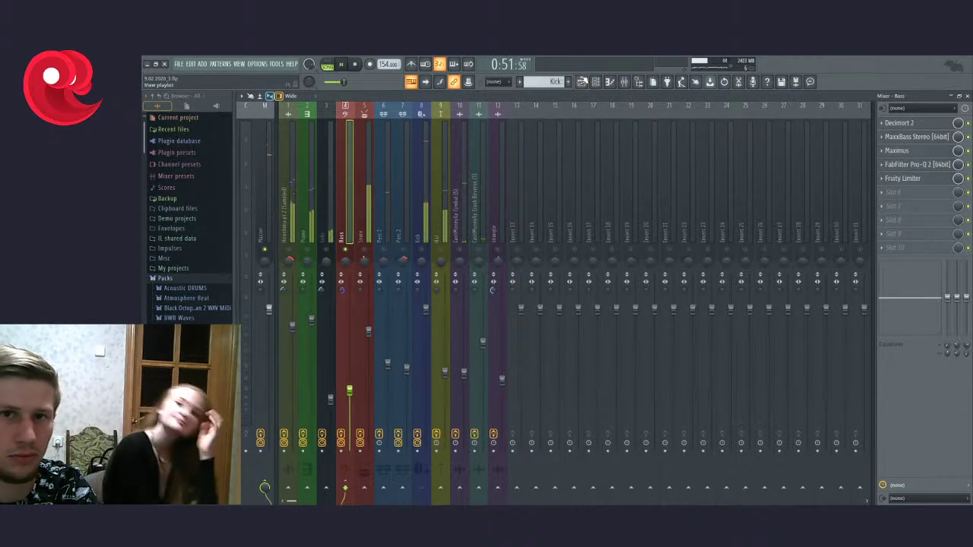
pyautogui.press('F5')
pyautogui.click(591, 115)
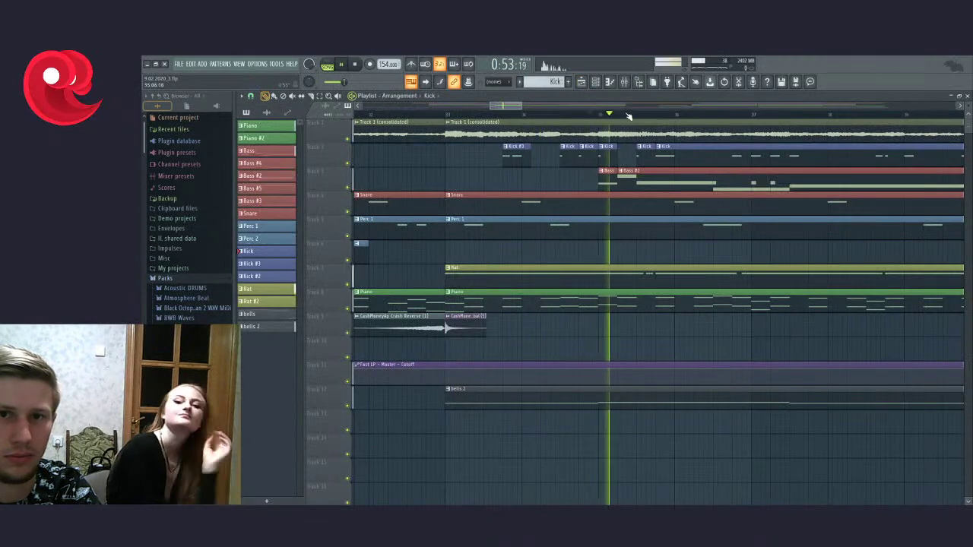
pyautogui.click(624, 81)
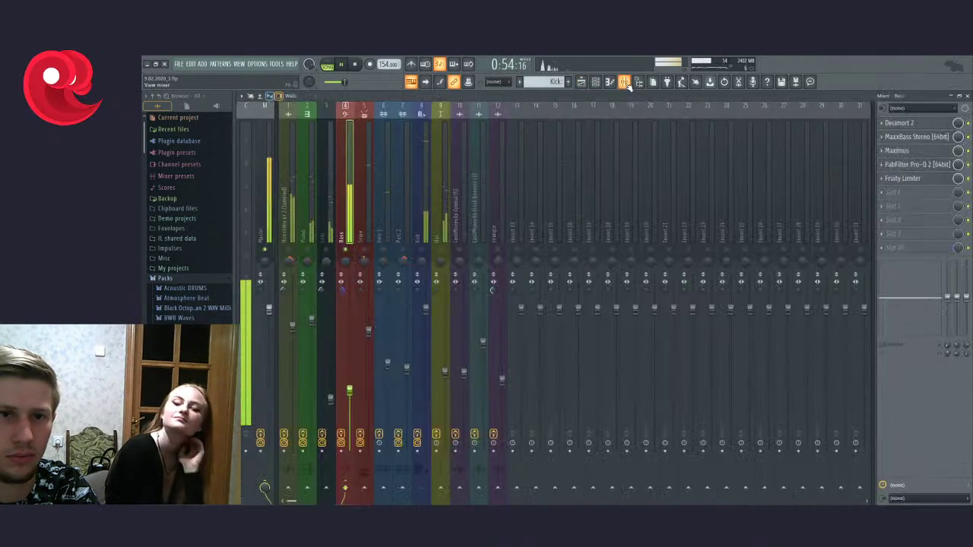
# Step: Open Decimort 2 on the Bass channel and lower its preamp to 0 dB
pyautogui.click(919, 125)
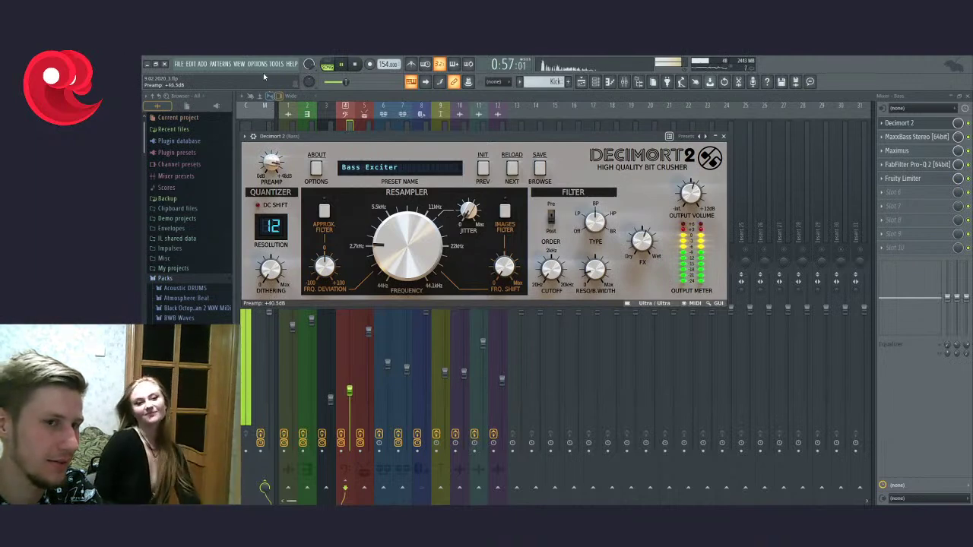
pyautogui.moveTo(270, 162); pyautogui.dragTo(270, 228)
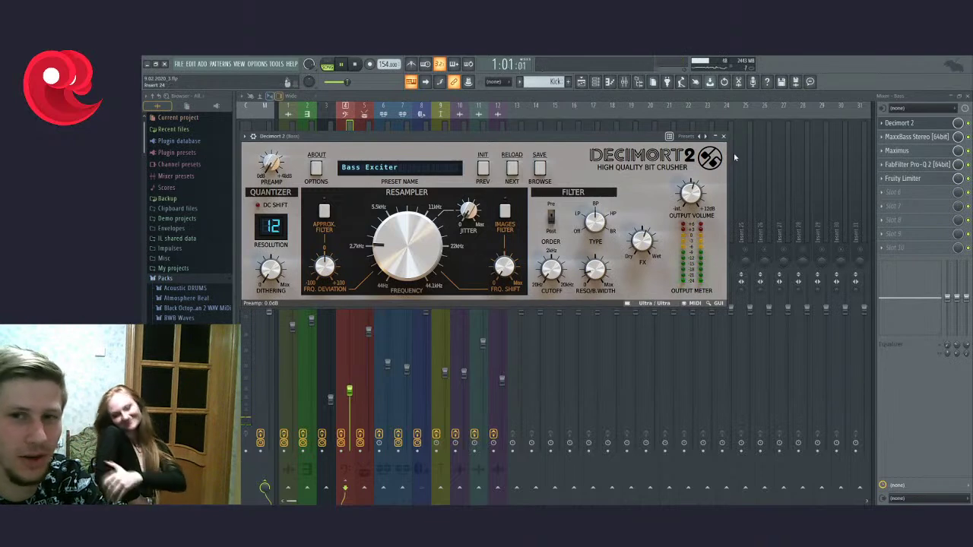
# Step: Reopen Decimort 2 on the Bass channel and reset its preamp to 0 dB while auditioning the soloed bass
pyautogui.click(724, 137)
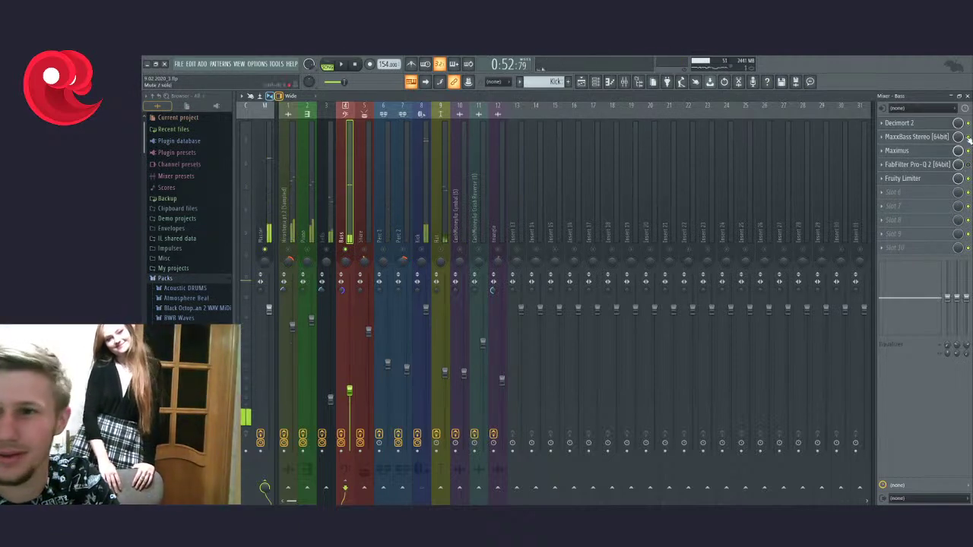
pyautogui.click(899, 123)
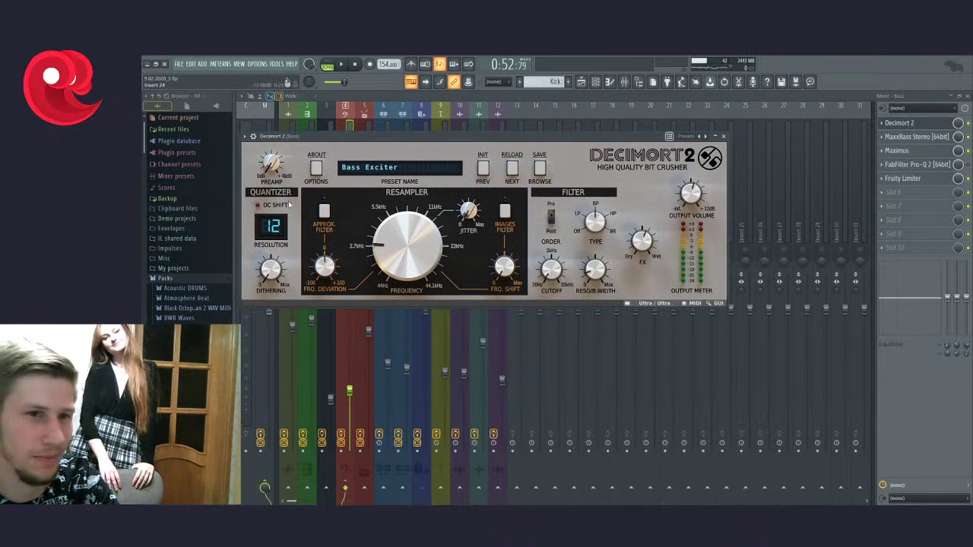
pyautogui.press('space')
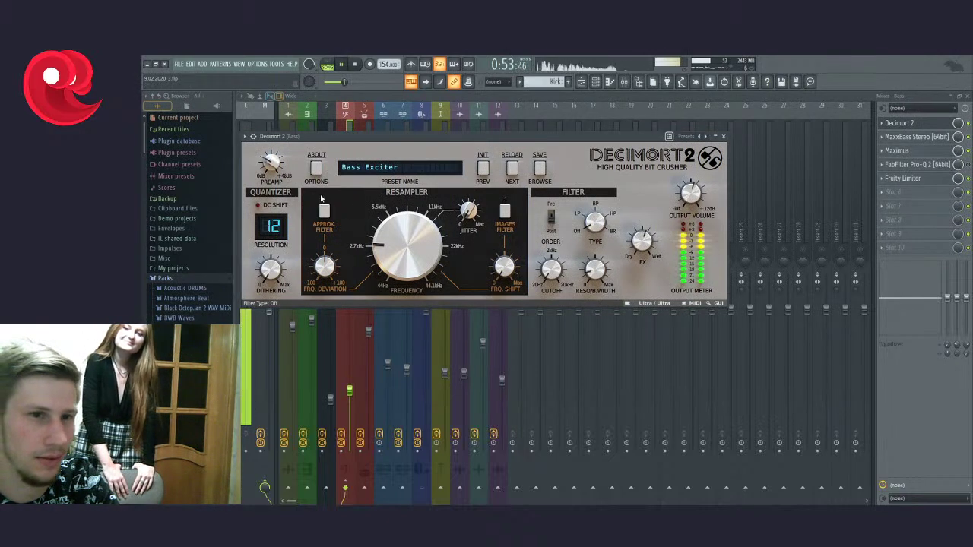
pyautogui.moveTo(272, 163); pyautogui.dragTo(253, 188)
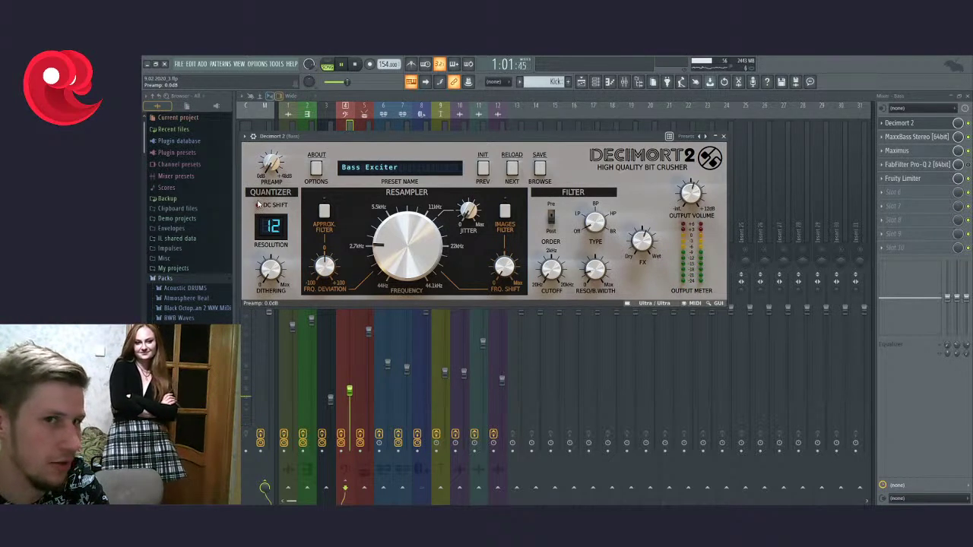
pyautogui.press('space')
# Step: Play the song from just before the first bass clip and raise the Decimort 2 preamp on the Bass channel to about 29 dB
pyautogui.click(581, 81)
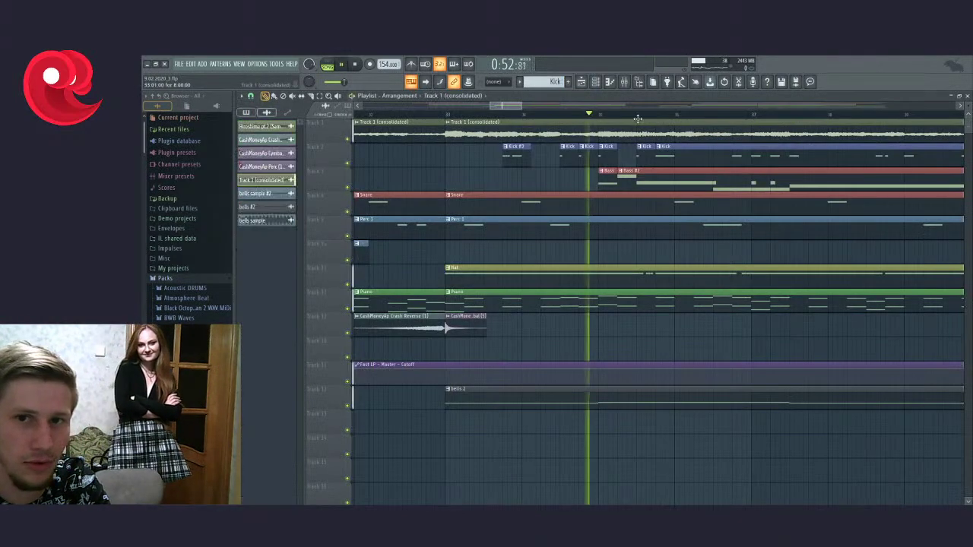
pyautogui.press('F9')
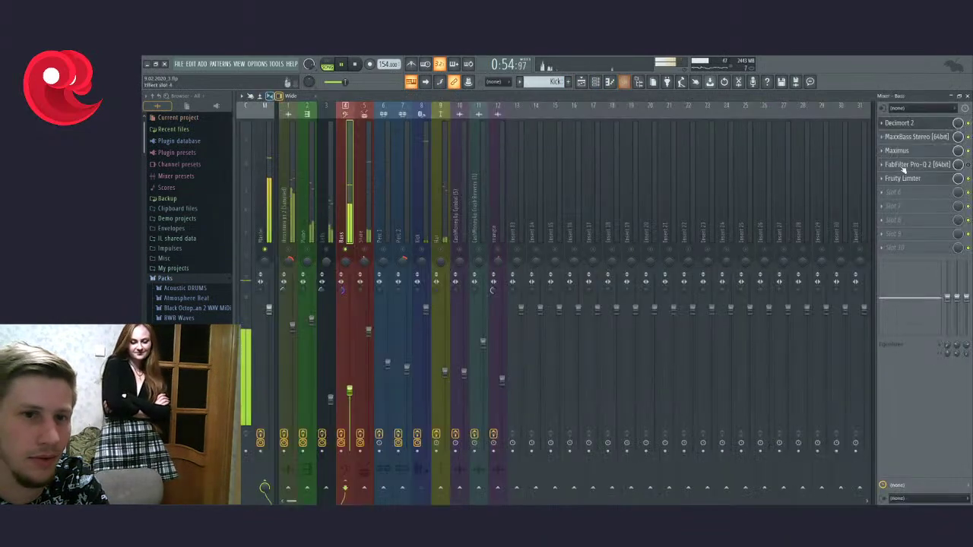
pyautogui.click(908, 124)
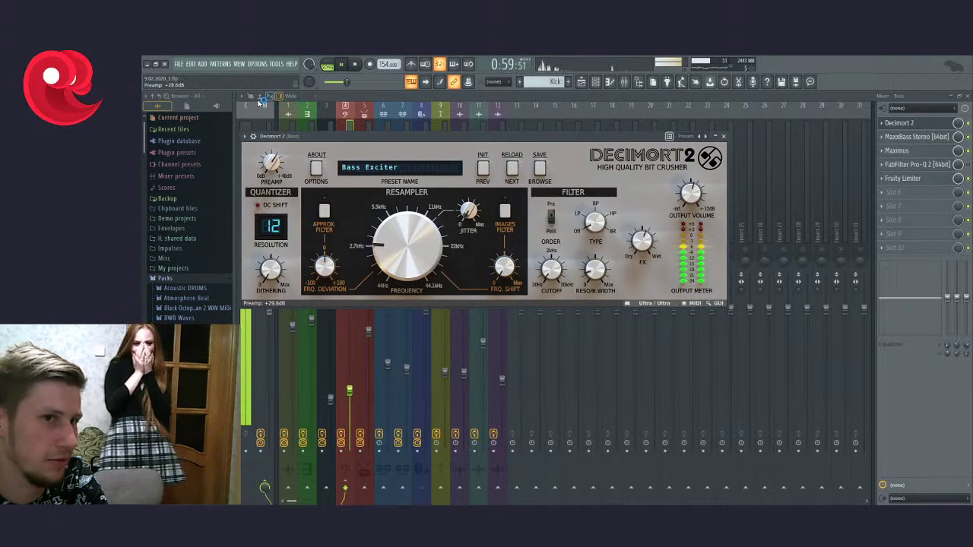
pyautogui.moveTo(259, 93); pyautogui.dragTo(613, 235)
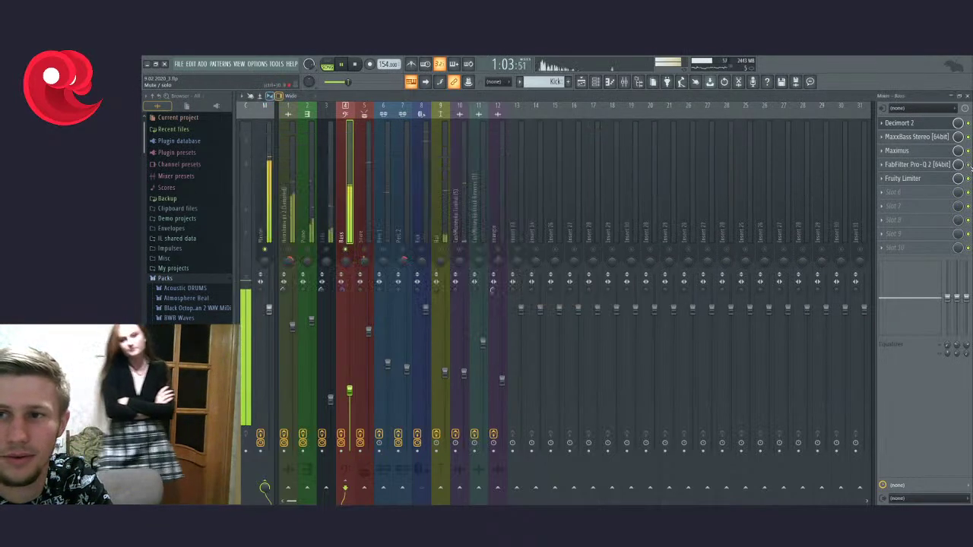
# Step: Set the filter type of Decimort 2 on the Bass channel to BP and close the plugin
pyautogui.click(905, 123)
pyautogui.click(897, 123)
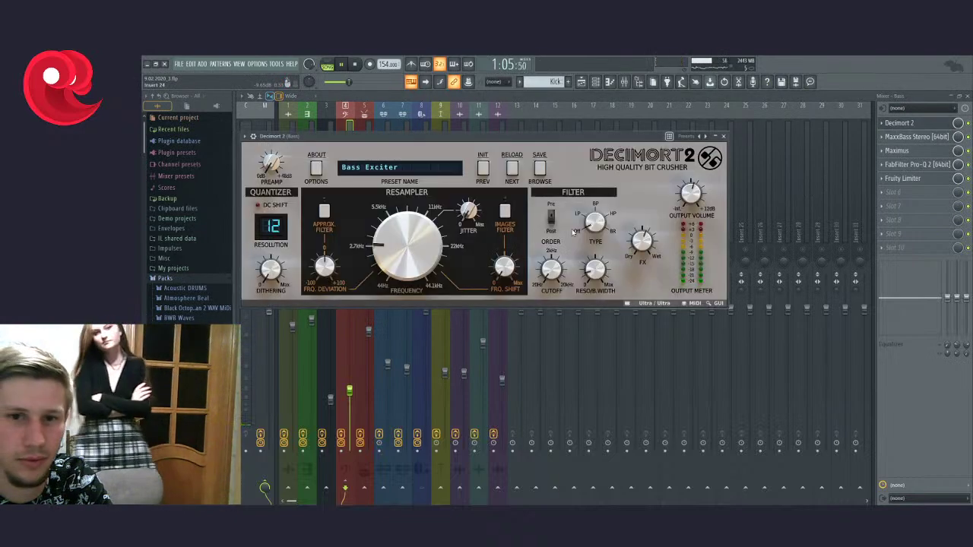
pyautogui.click(594, 201)
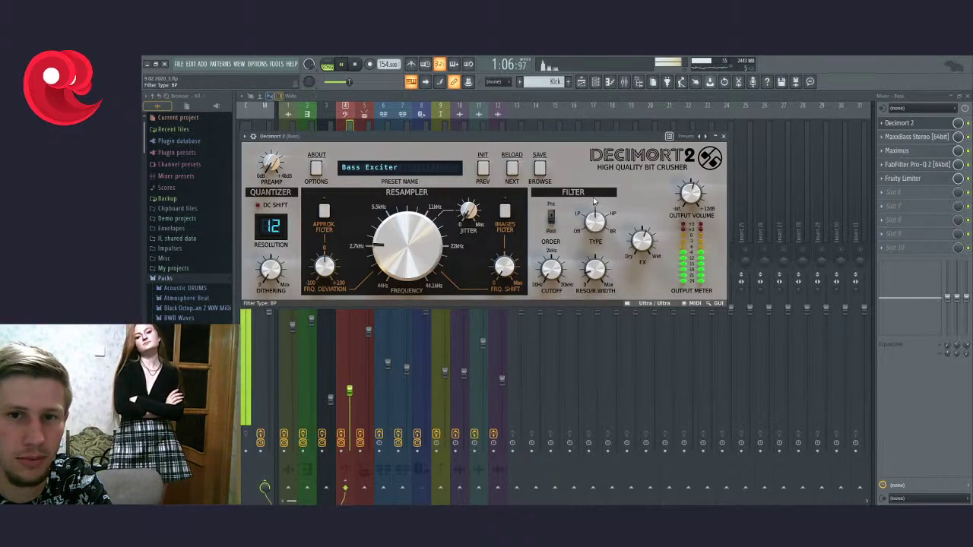
pyautogui.click(723, 136)
# Step: Examine the MaxxBass Stereo and Maximus settings on the Bass channel
pyautogui.click(927, 136)
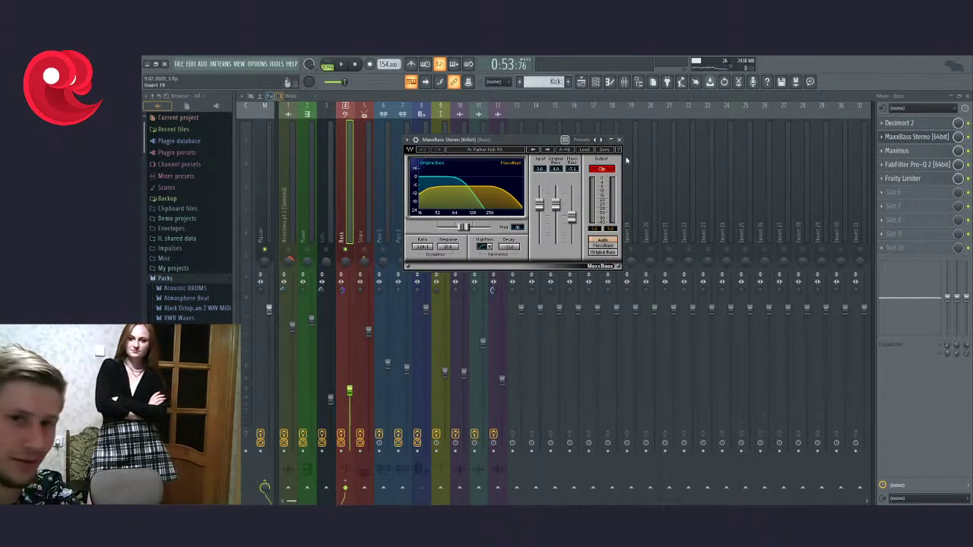
pyautogui.click(620, 141)
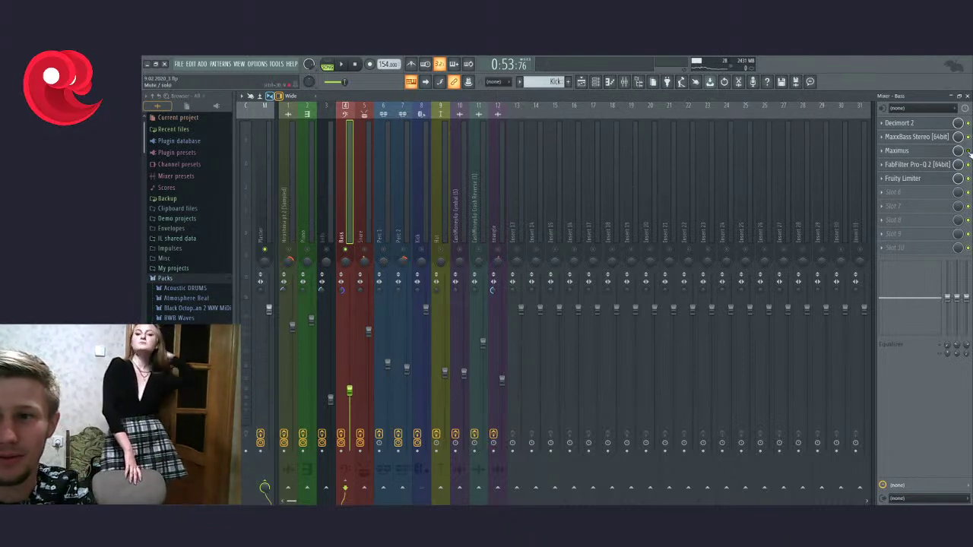
pyautogui.click(900, 151)
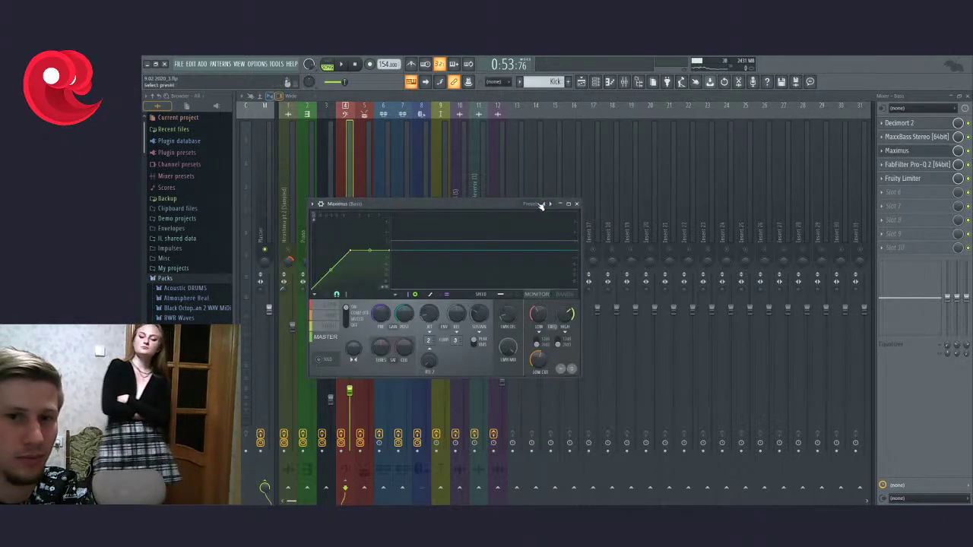
pyautogui.click(576, 204)
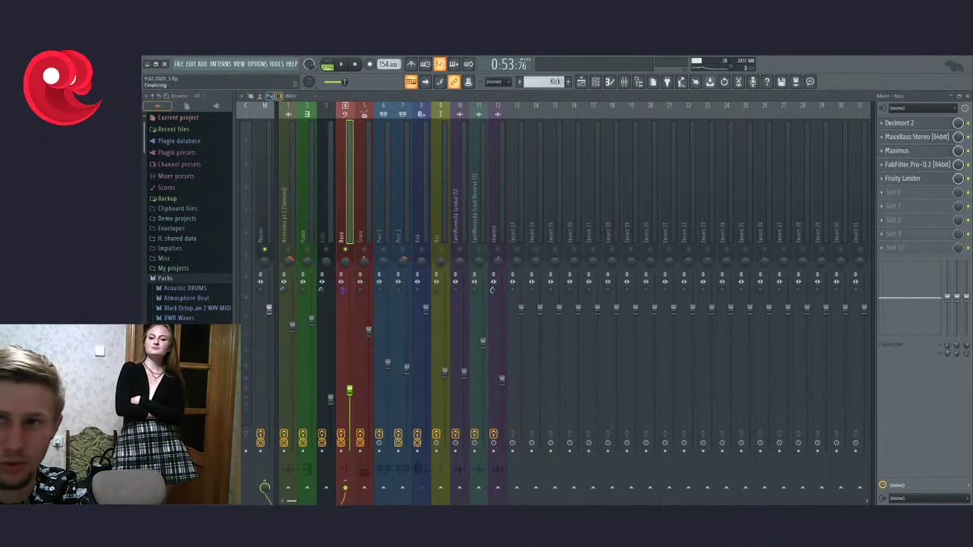
# Step: Play the soloed bass and examine the low cut and low-frequency boost in its FabFilter Pro-Q 2
pyautogui.click(927, 166)
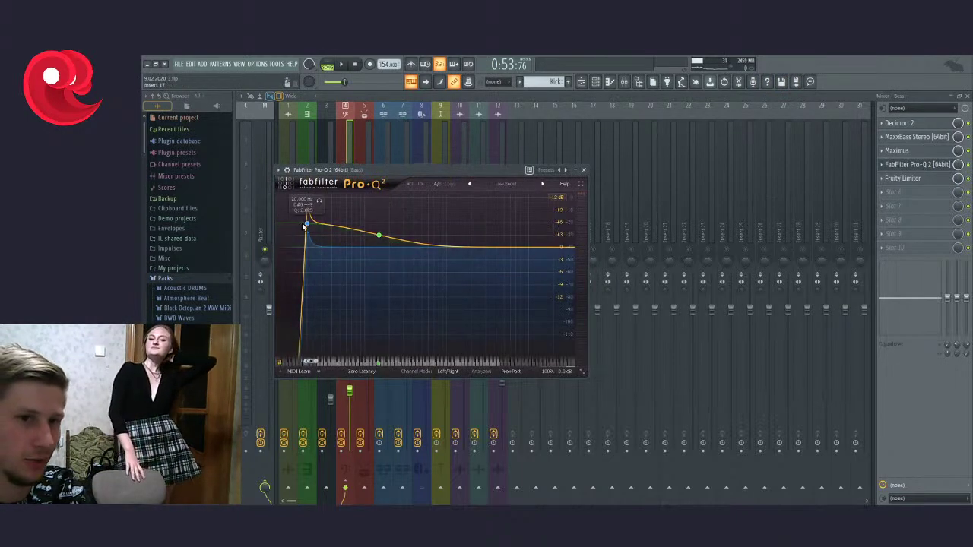
pyautogui.press('space')
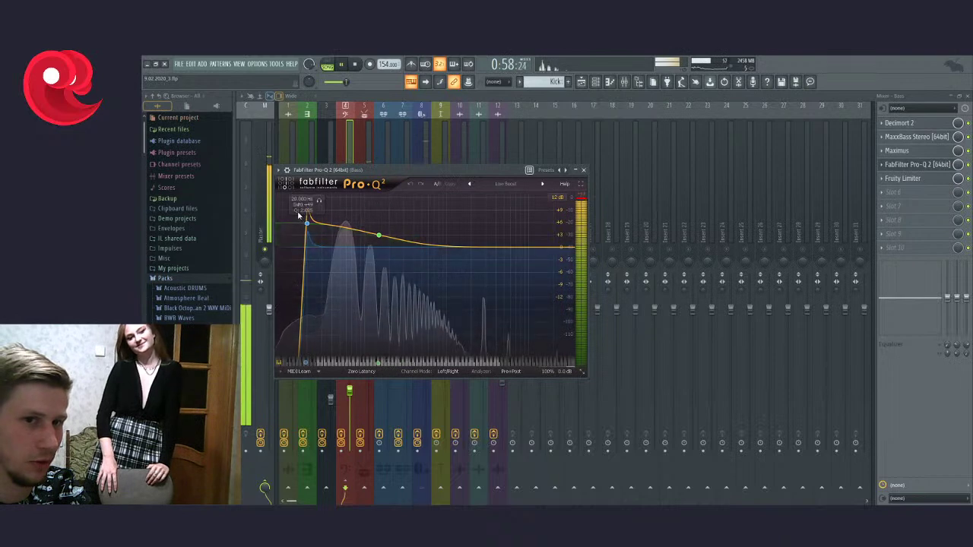
pyautogui.scroll(-2, 314, 215)
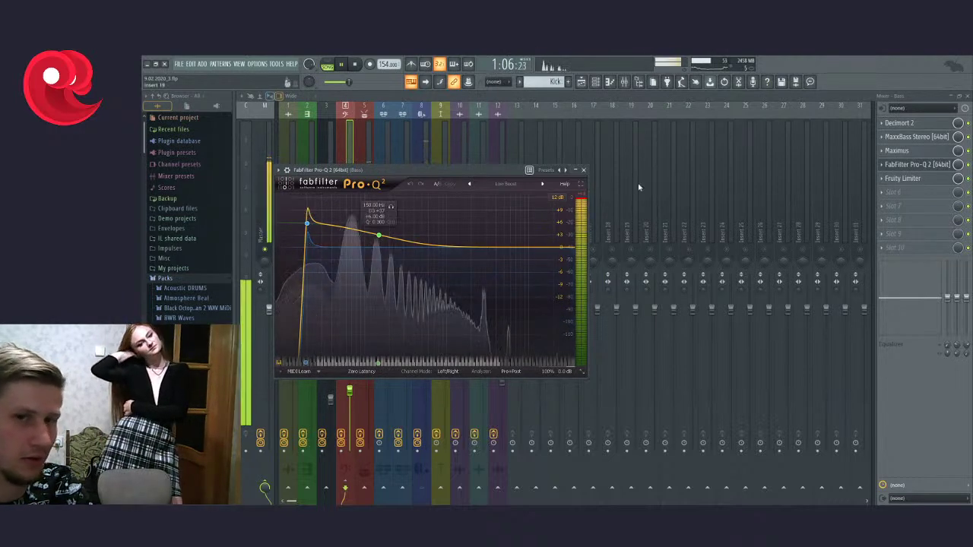
pyautogui.click(583, 171)
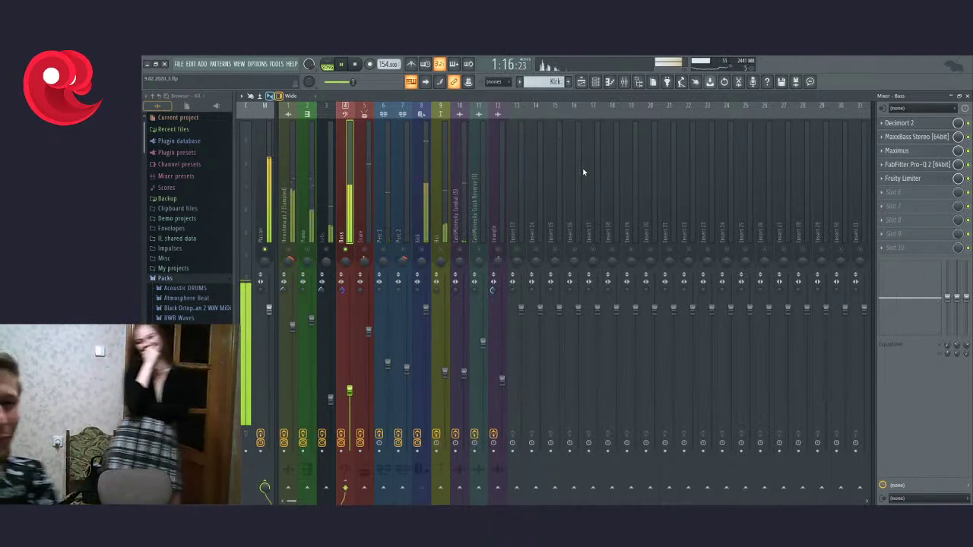
# Step: Audition the Kick and Bass channels together and examine how Fruity Limiter on the Bass channel reacts to the kick
pyautogui.click(901, 179)
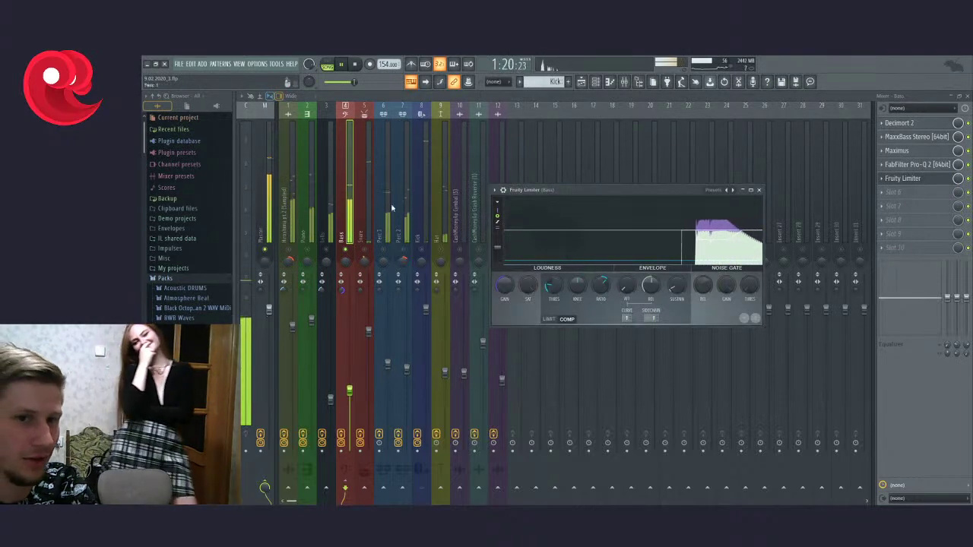
pyautogui.click(421, 228)
pyautogui.press('space')
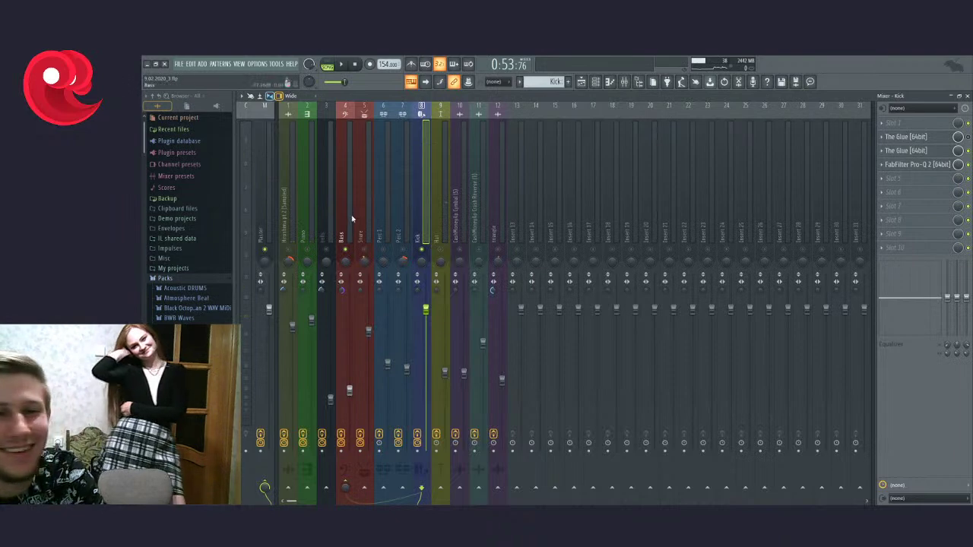
pyautogui.press('space')
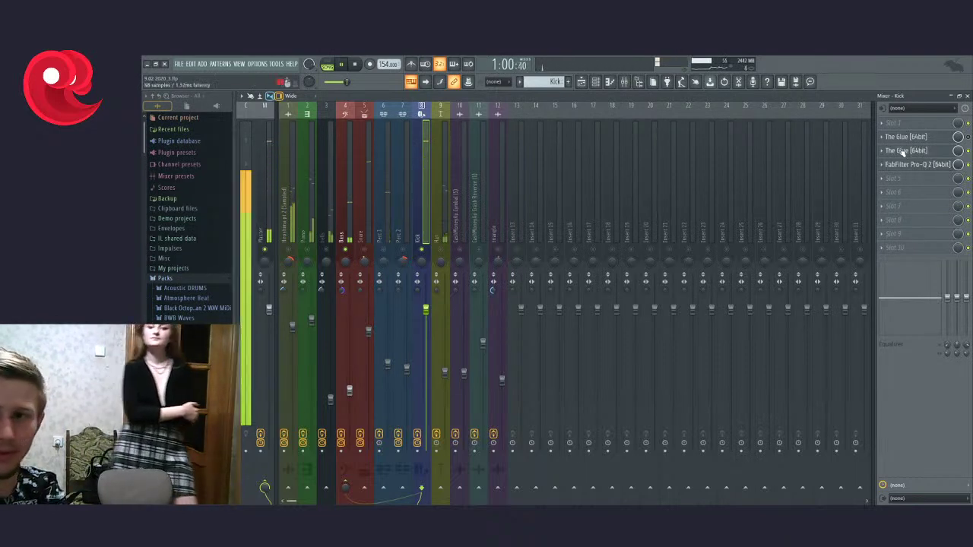
pyautogui.click(349, 219)
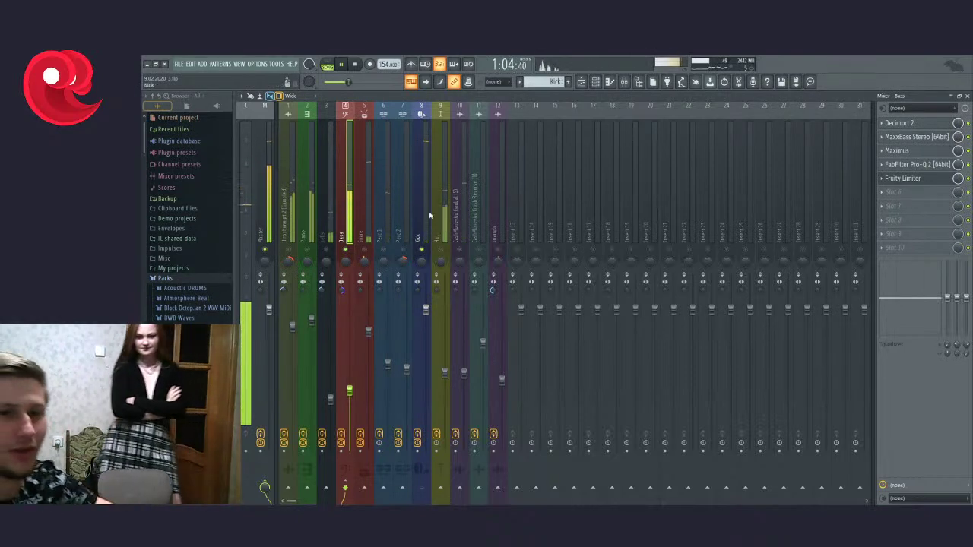
pyautogui.click(905, 180)
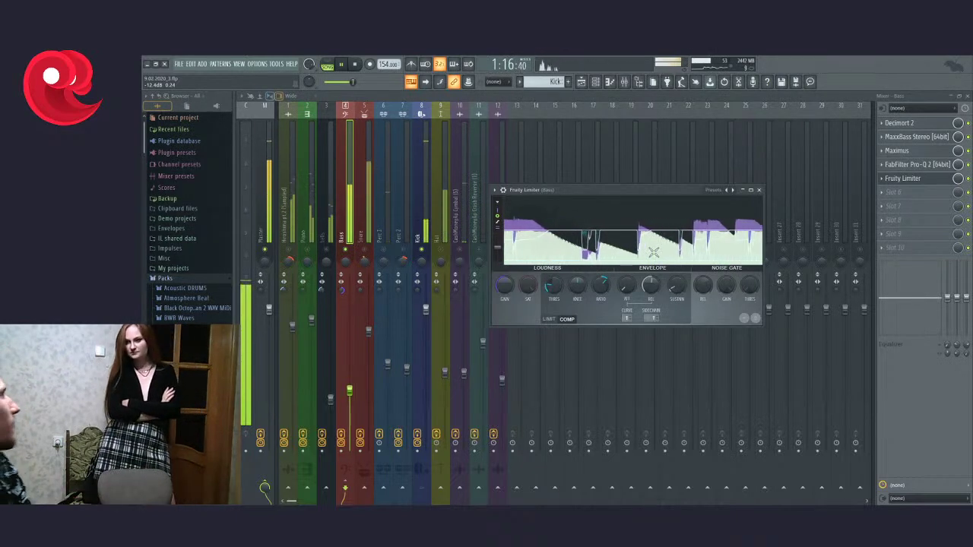
pyautogui.click(757, 190)
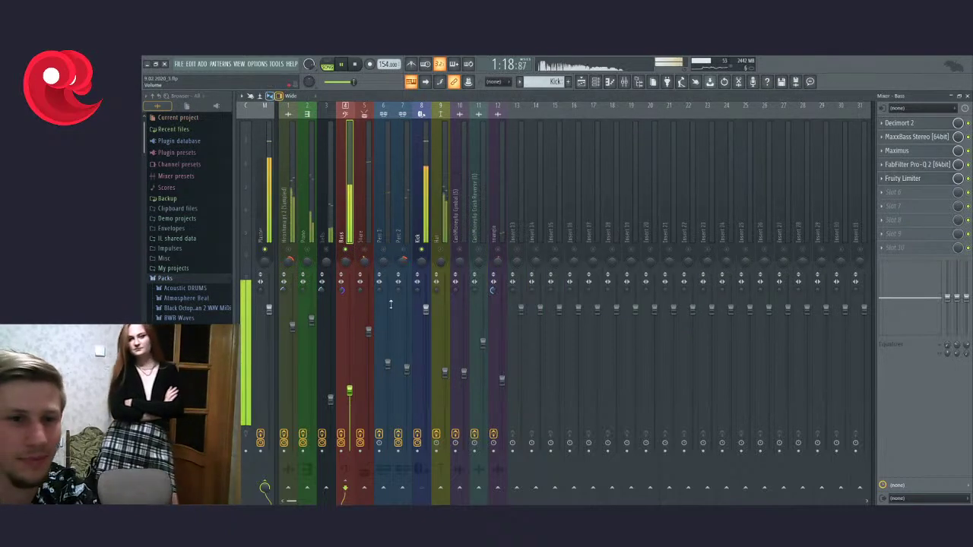
# Step: Unsolo the Bass channel to restore all mixer tracks and play the bass section in the full mix
pyautogui.rightClick(346, 250)
pyautogui.press('space')
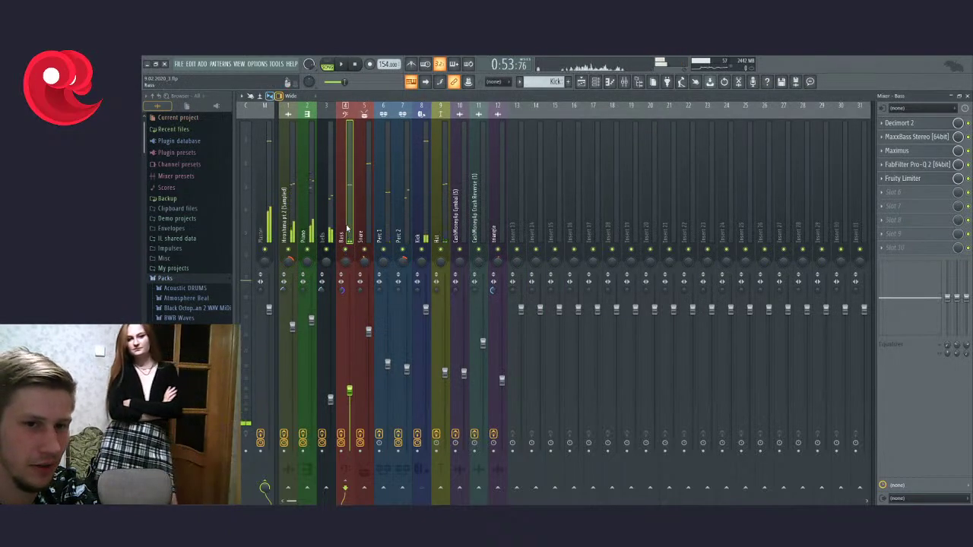
pyautogui.press('space')
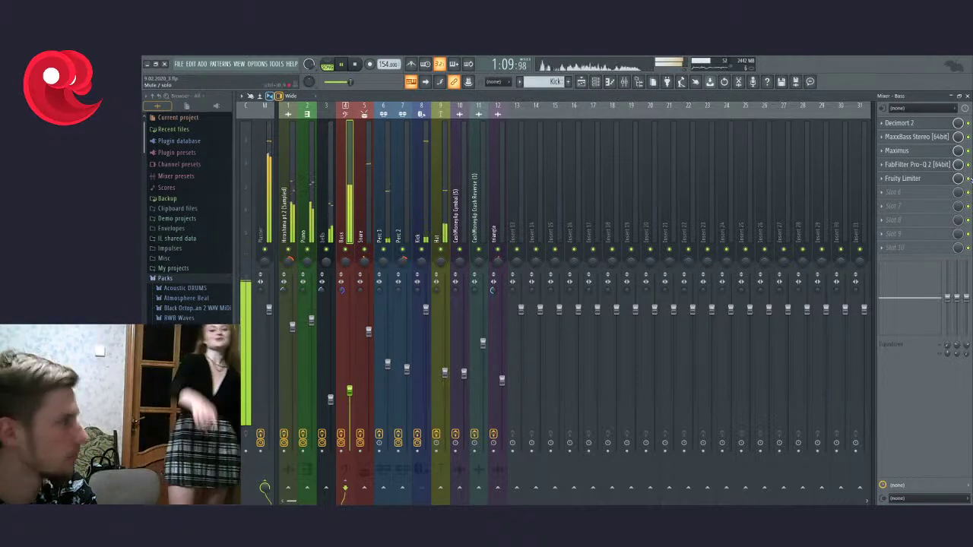
pyautogui.press('space')
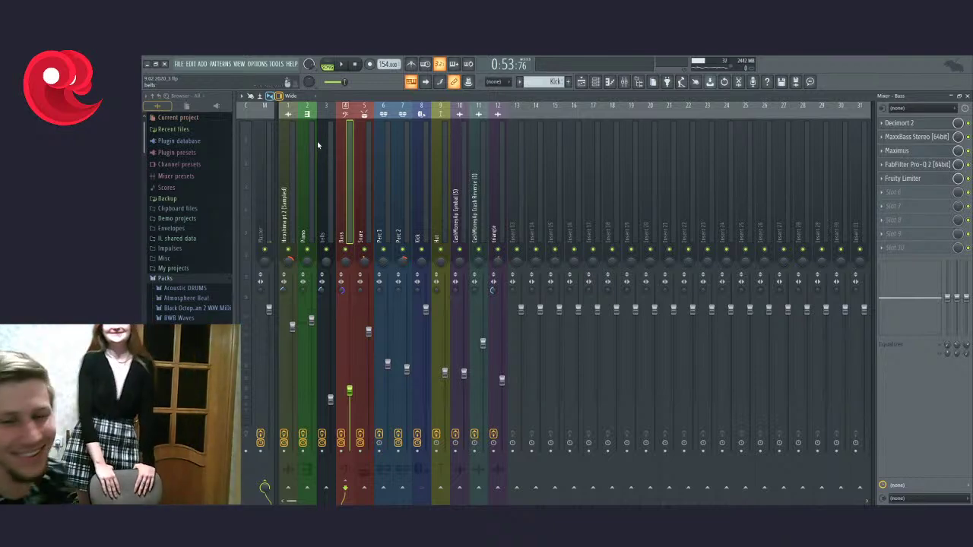
# Step: Select the Hiroshima pt.2 (Sampled) mixer channel to show its effect chain
pyautogui.scroll(-6, 504, 153)
pyautogui.scroll(6, 677, 213)
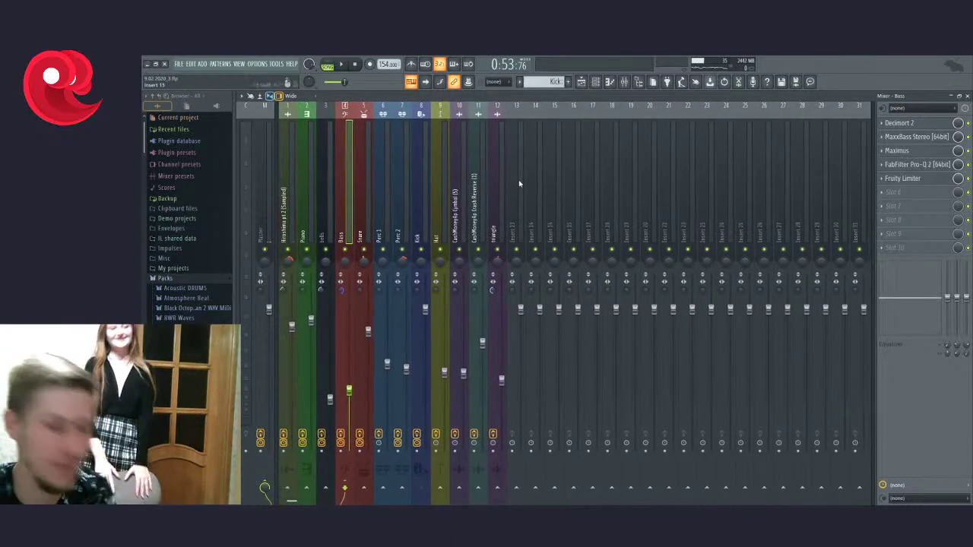
pyautogui.scroll(2, 510, 182)
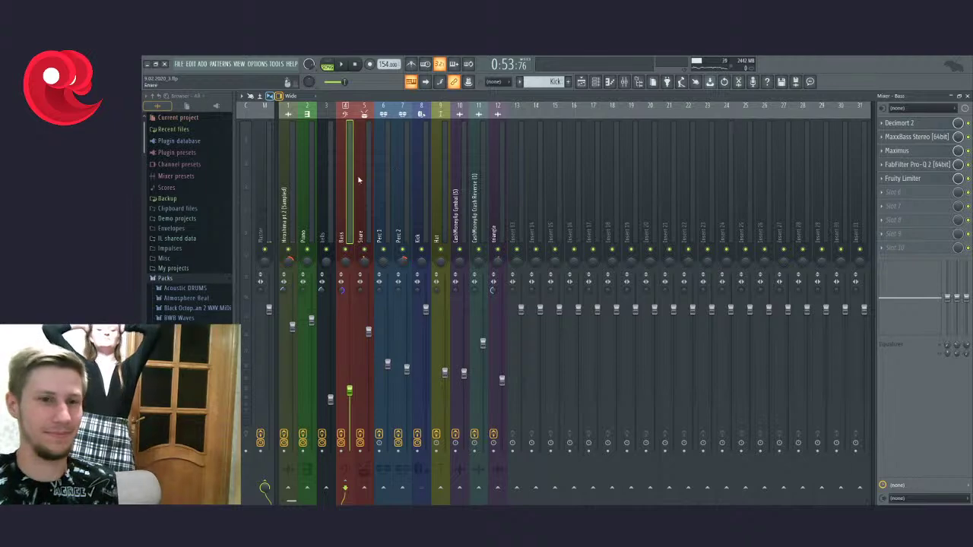
pyautogui.click(287, 204)
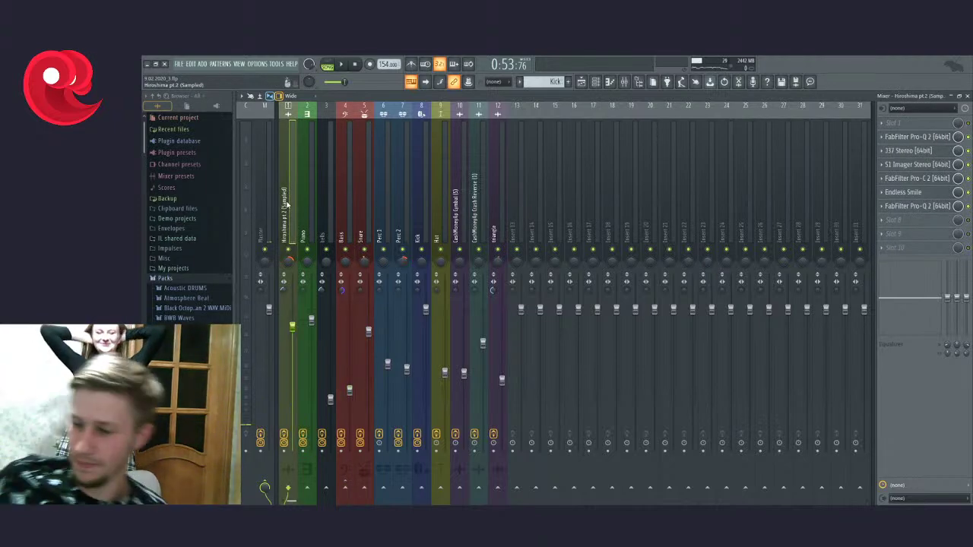